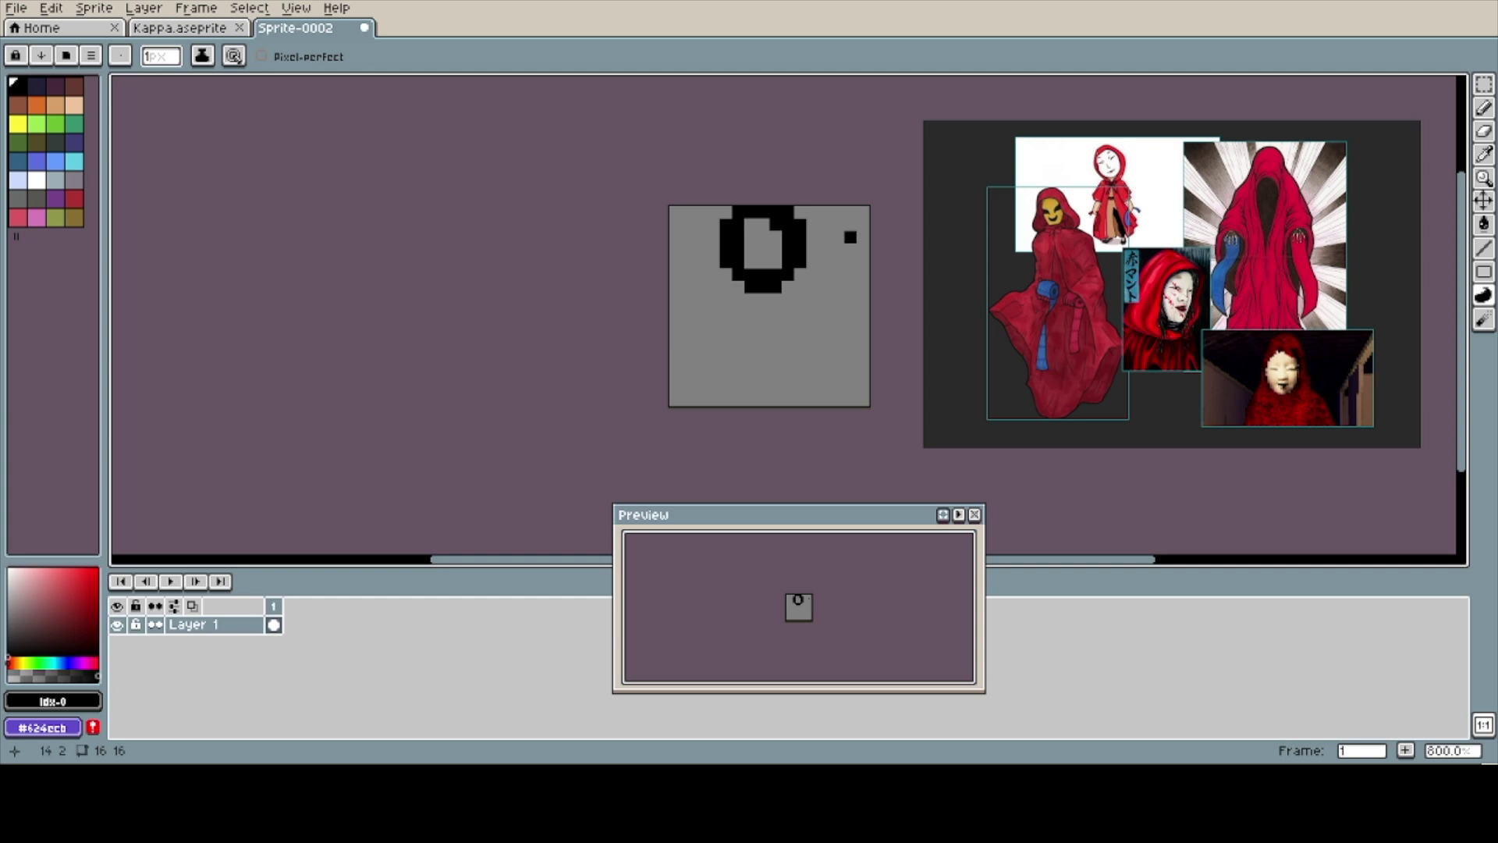
- Draw the black robed body below the head down to the sprite's base and fill in the hollow head
mouse_move(738, 287)
left_mouse_down()
mouse_move(714, 380)
mouse_move(788, 399)
mouse_move(812, 387)
mouse_move(800, 312)
left_mouse_up()
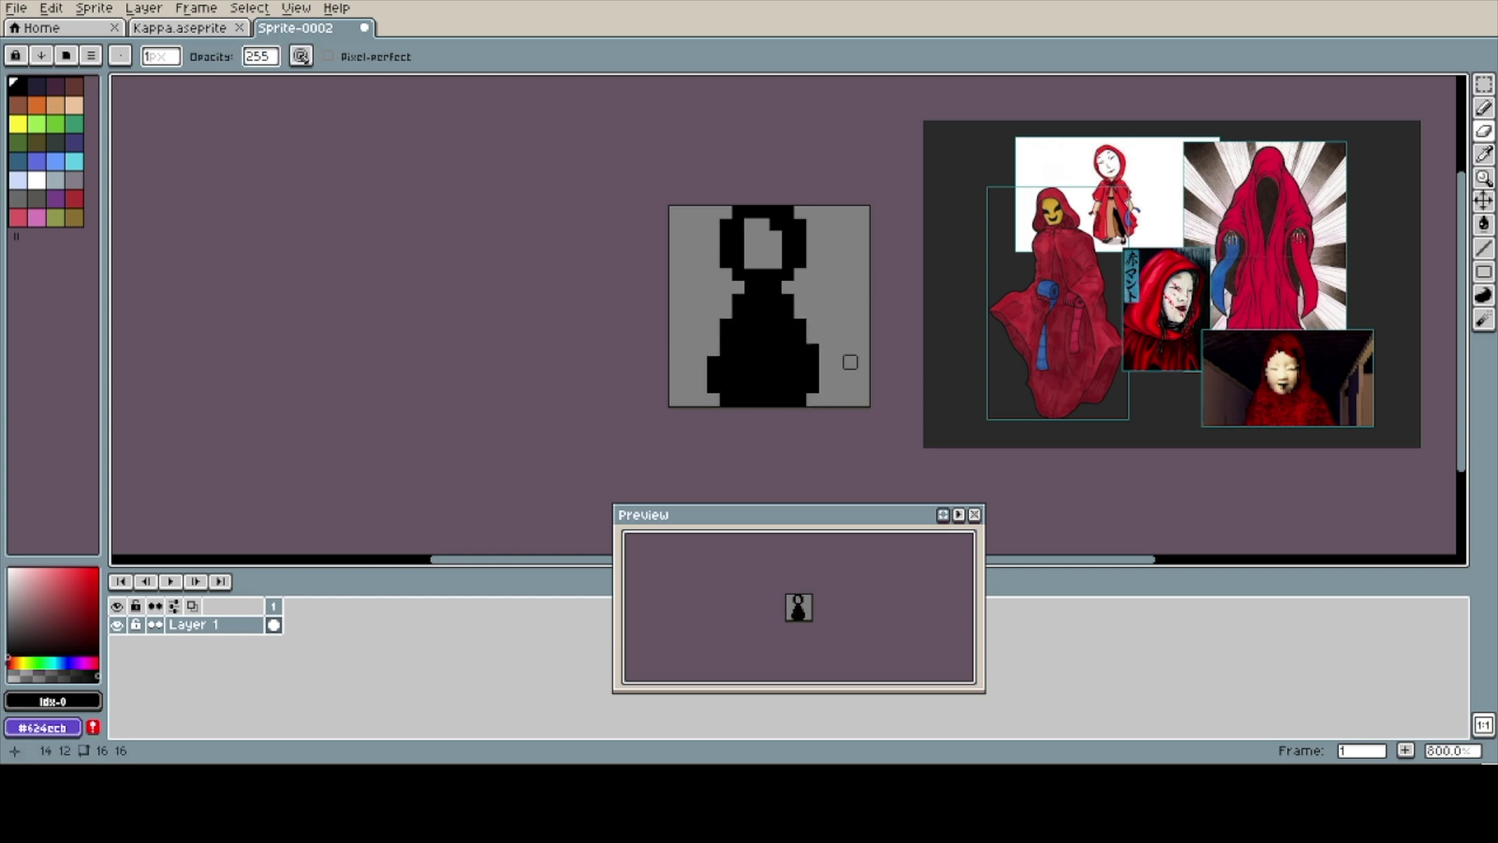
left_click_drag(751, 261, 787, 237)
mouse_move(726, 300)
left_mouse_down()
mouse_move(687, 337)
mouse_move(699, 360)
mouse_move(725, 312)
mouse_move(800, 312)
mouse_move(838, 349)
mouse_move(825, 400)
left_mouse_up()
- Shift the right half of the black silhouette one pixel to the right and clear the selection
key("m")
left_click_drag(756, 205, 836, 424)
key("Right")
key("ctrl+d")
- Fill the silhouette's central gap with black and widen the robe with flared sleeves and bottom corners
key("b")
mouse_move(763, 222)
left_mouse_down()
mouse_move(762, 262)
mouse_move(687, 398)
left_mouse_up()
left_click_drag(825, 400, 838, 400)
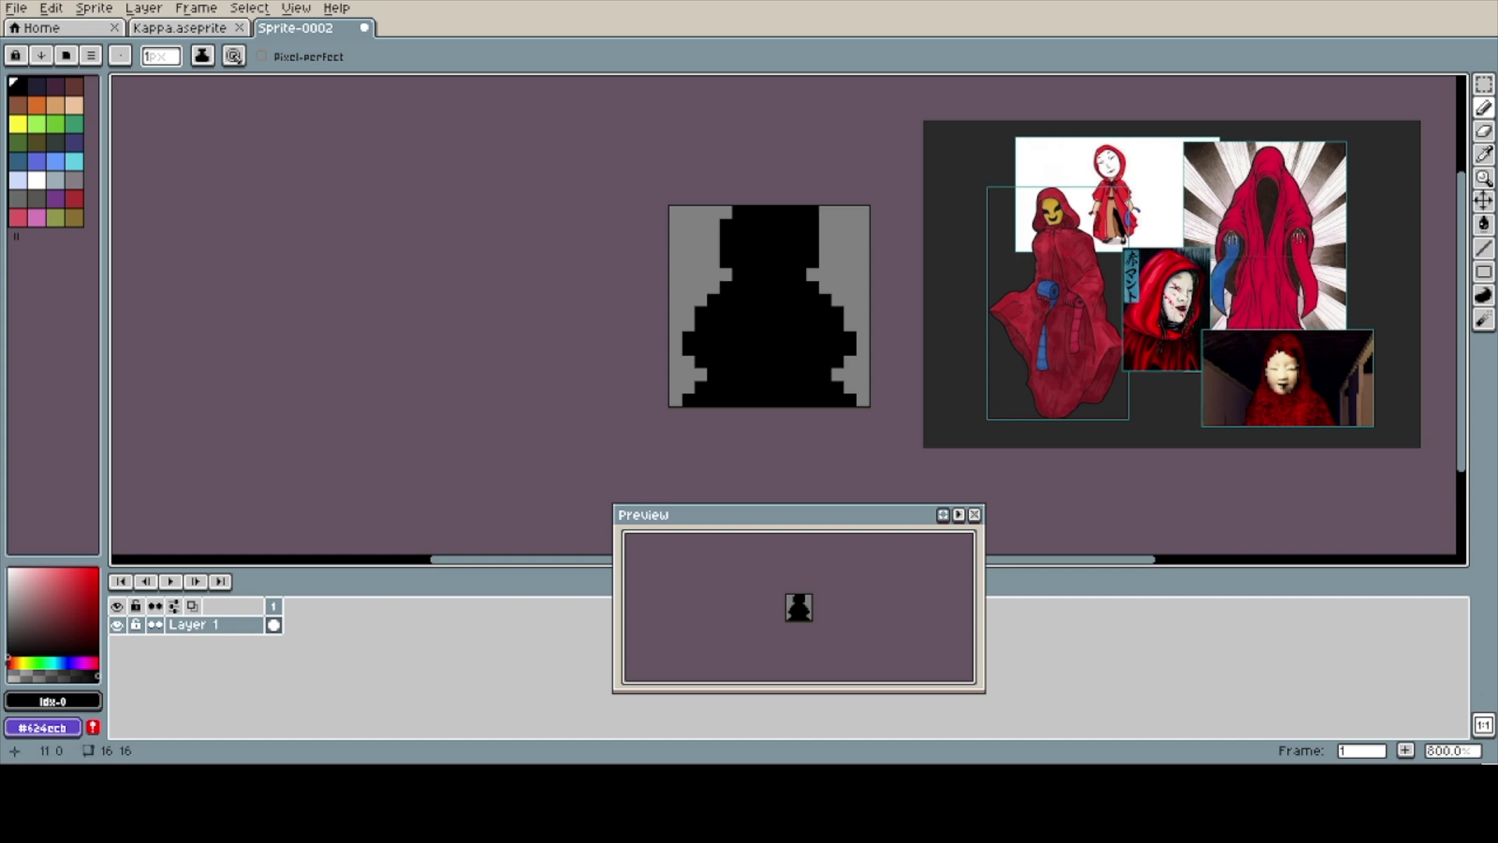
- Erase the hood's upper-right corner pixel and fill the whole silhouette with dark red (palette index 27)
key("e")
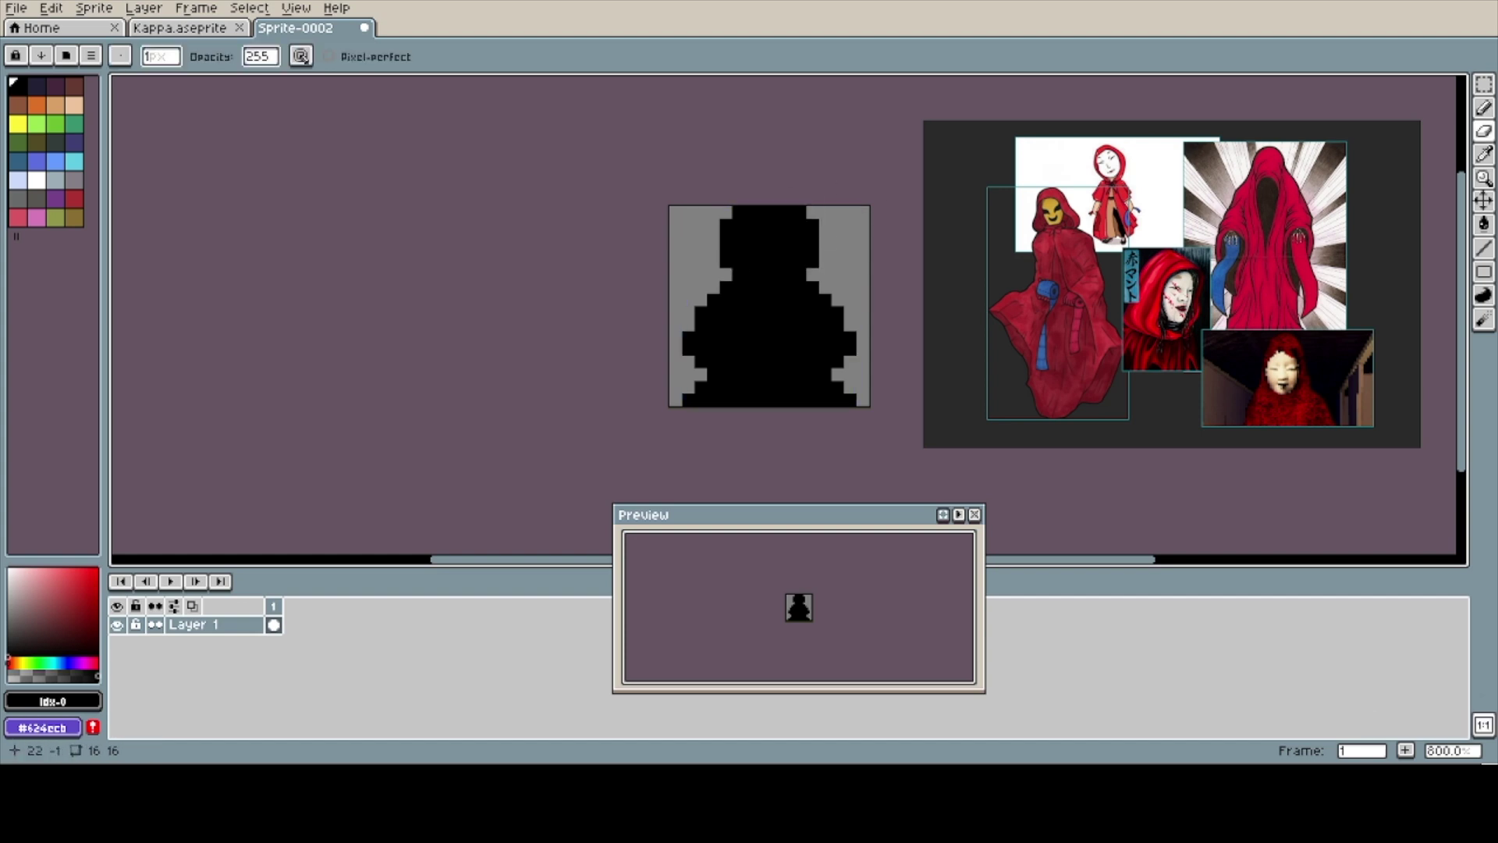
key("g")
left_click(775, 301)
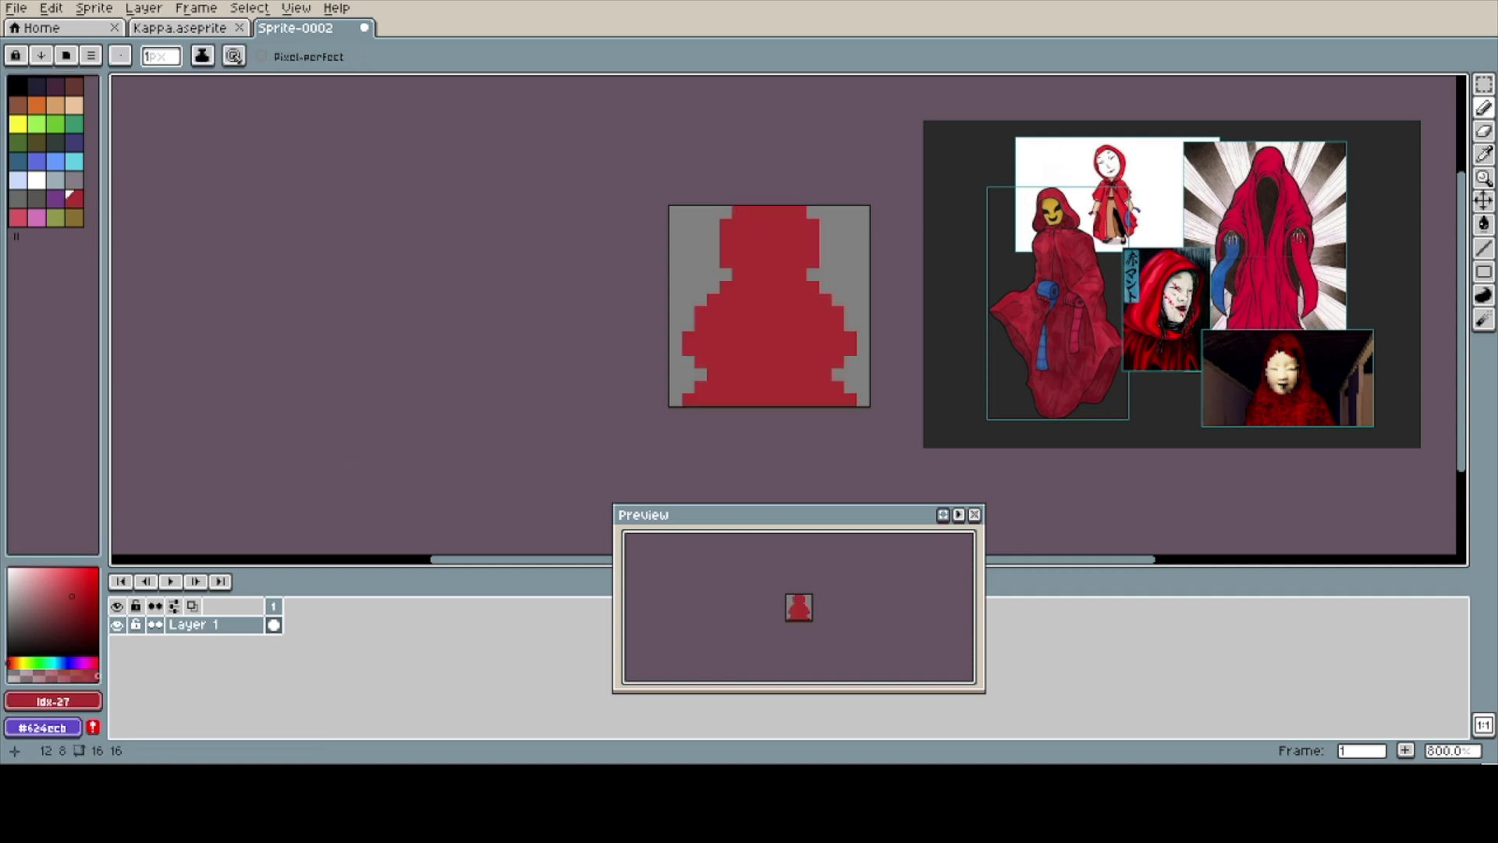
- Outline the lower sides of the red robe in black, undoing stray strokes
mouse_move(674, 348)
left_mouse_down()
mouse_move(695, 370)
mouse_move(675, 400)
mouse_move(712, 400)
left_mouse_up()
key("ctrl+z")
key("ctrl+z")
key("ctrl+z")
left_click(825, 375)
key("ctrl+z")
key("ctrl+z")
left_click_drag(849, 373, 863, 350)
key("ctrl+z")
- Outline the shoulders, the sides of the hood and the top of the head in black
left_click_drag(700, 324, 714, 287)
mouse_move(850, 324)
left_mouse_down()
mouse_move(812, 274)
mouse_move(713, 224)
left_mouse_up()
left_click(725, 213)
left_click(812, 213)
left_click_drag(824, 224, 824, 262)
left_click_drag(737, 212, 813, 212)
- Clean up the outline at the hood's upper corners, adding diagonal black pixels and erasing the excess
key("b")
left_click(813, 225)
left_click(713, 225)
key("ctrl+z")
left_click(725, 224)
key("e")
left_click(726, 213)
- Close the robe's hem with a black outline and trim the extra pixels from its bottom corners
key("b")
left_click_drag(700, 387, 687, 399)
mouse_move(837, 388)
left_mouse_down()
mouse_move(849, 400)
mouse_move(700, 400)
left_mouse_up()
key("e")
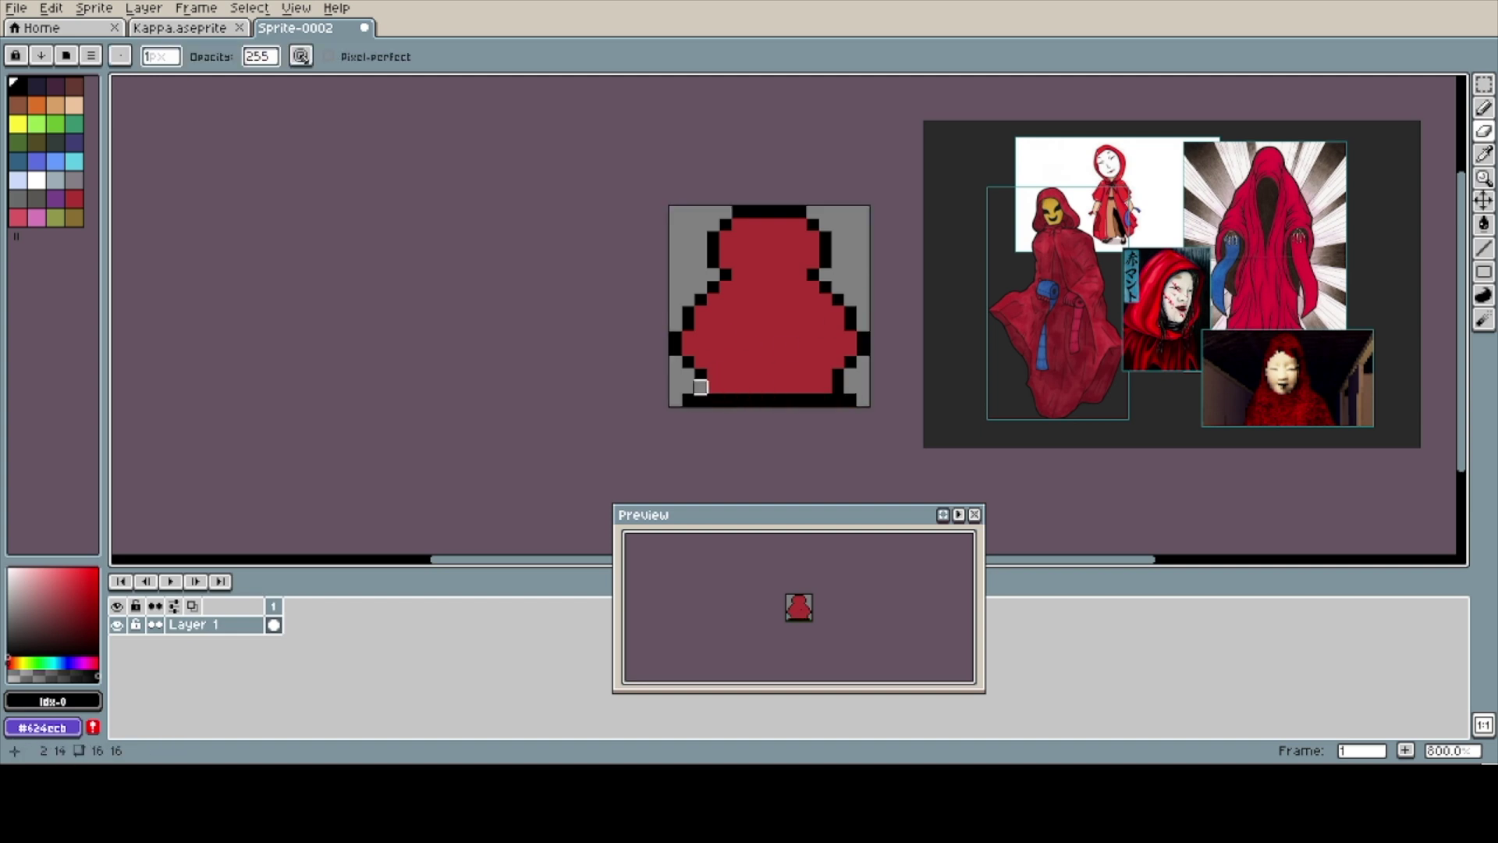
left_click(688, 400)
left_click_drag(837, 400, 850, 400)
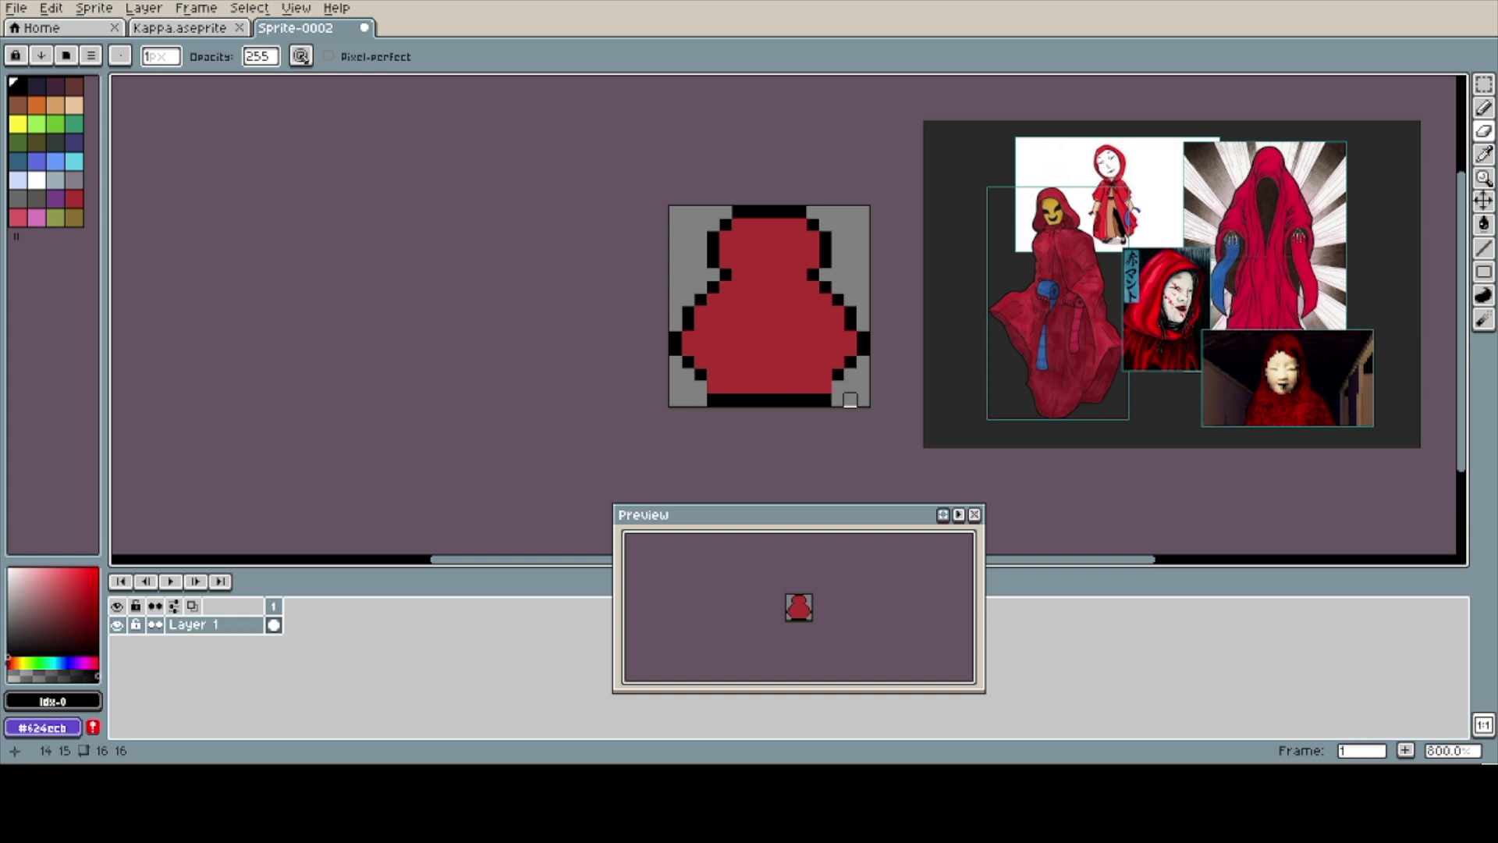
key("b")
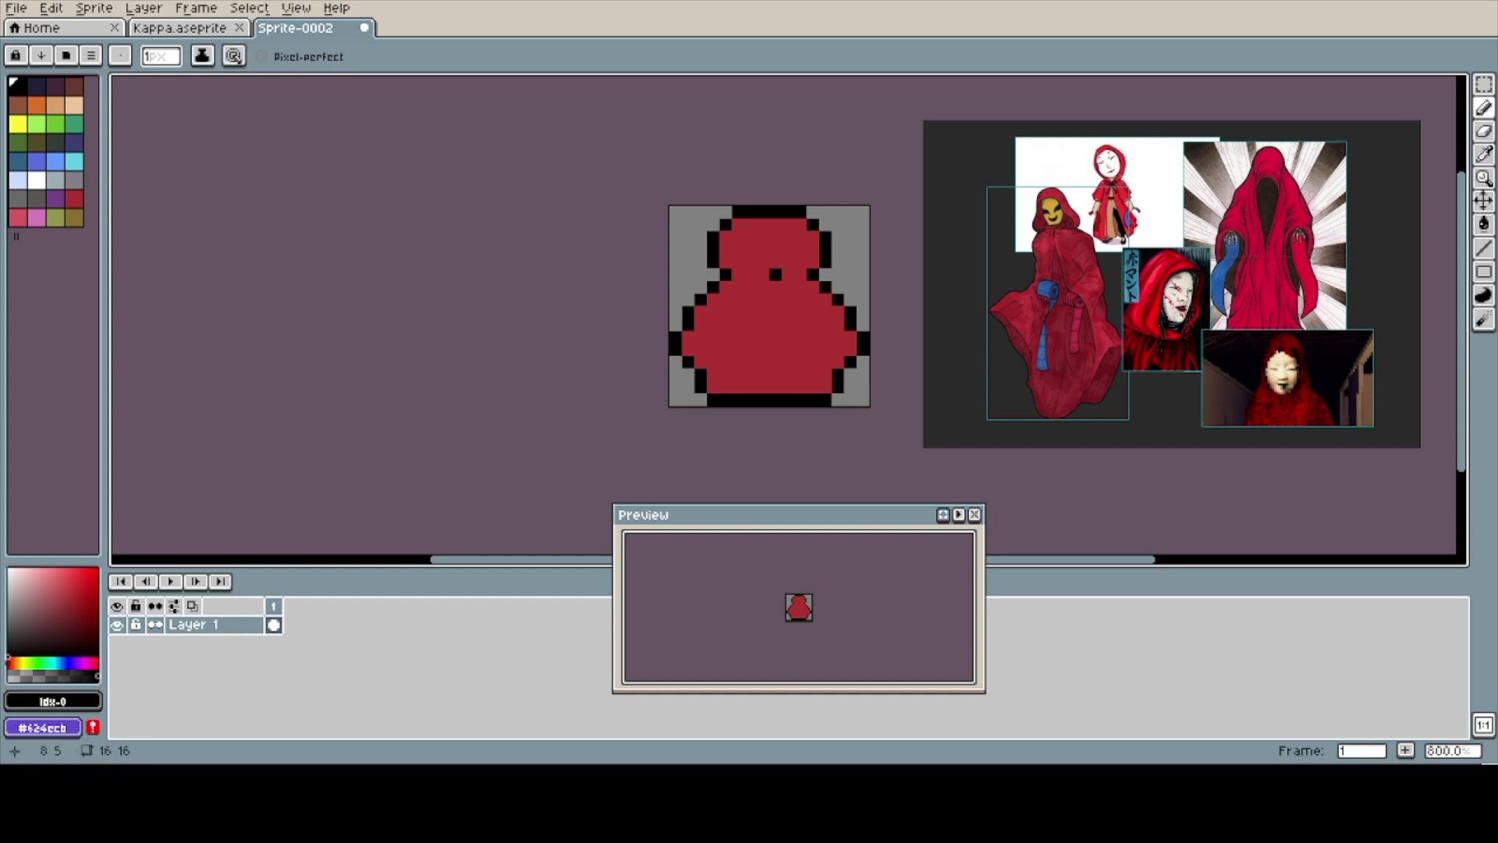
- Paint a white face inside the hood and trim its corners back with the robe's red
left_click(37, 179)
mouse_move(762, 249)
left_mouse_down()
mouse_move(768, 283)
mouse_move(787, 251)
mouse_move(737, 238)
mouse_move(826, 224)
mouse_move(800, 250)
left_mouse_up()
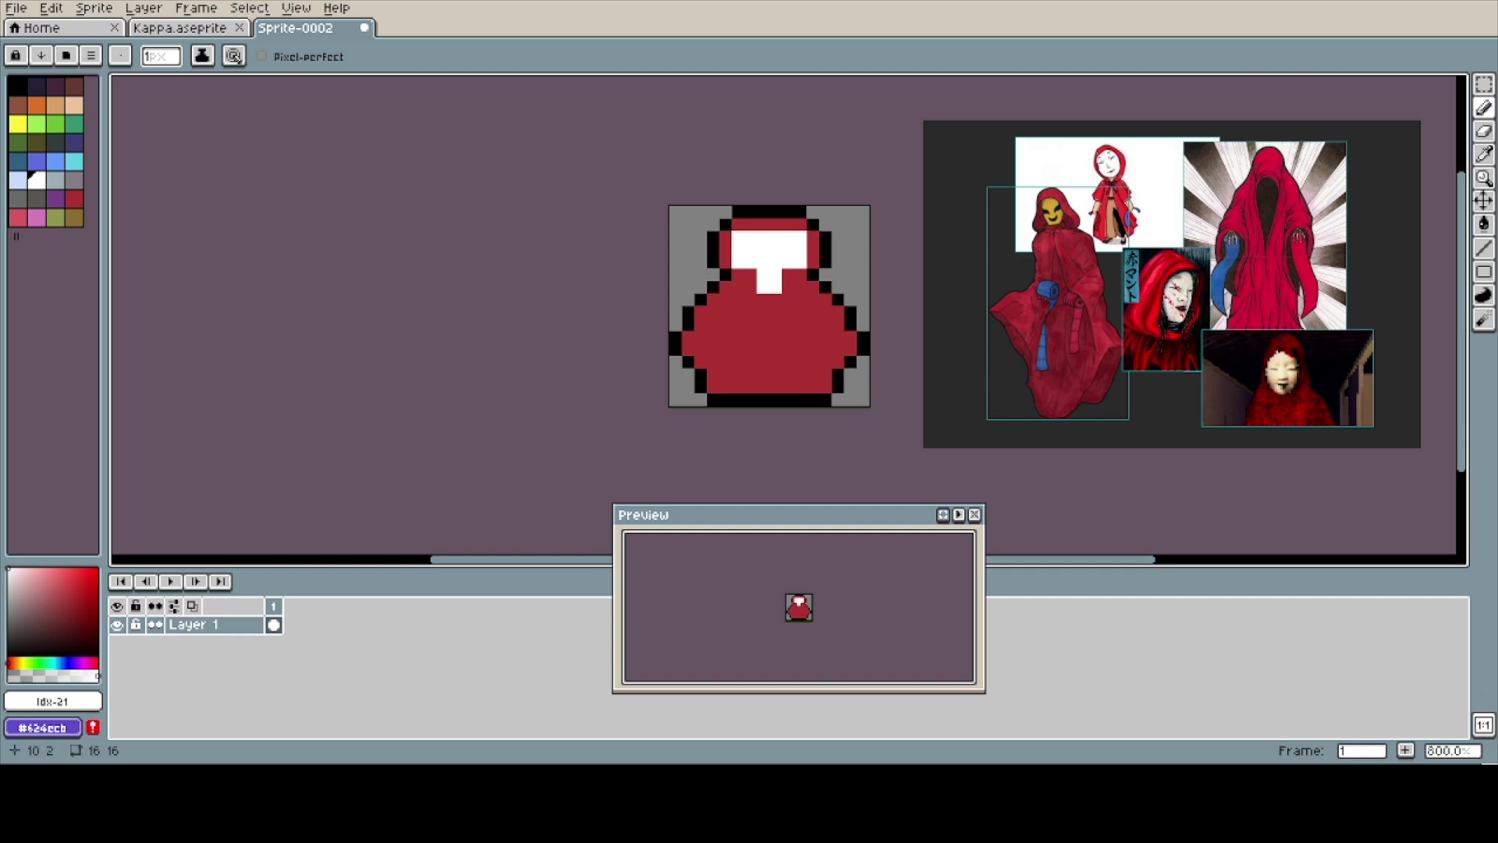
left_click(800, 297, "alt")
left_click(800, 268)
left_click(737, 261)
left_click(737, 236)
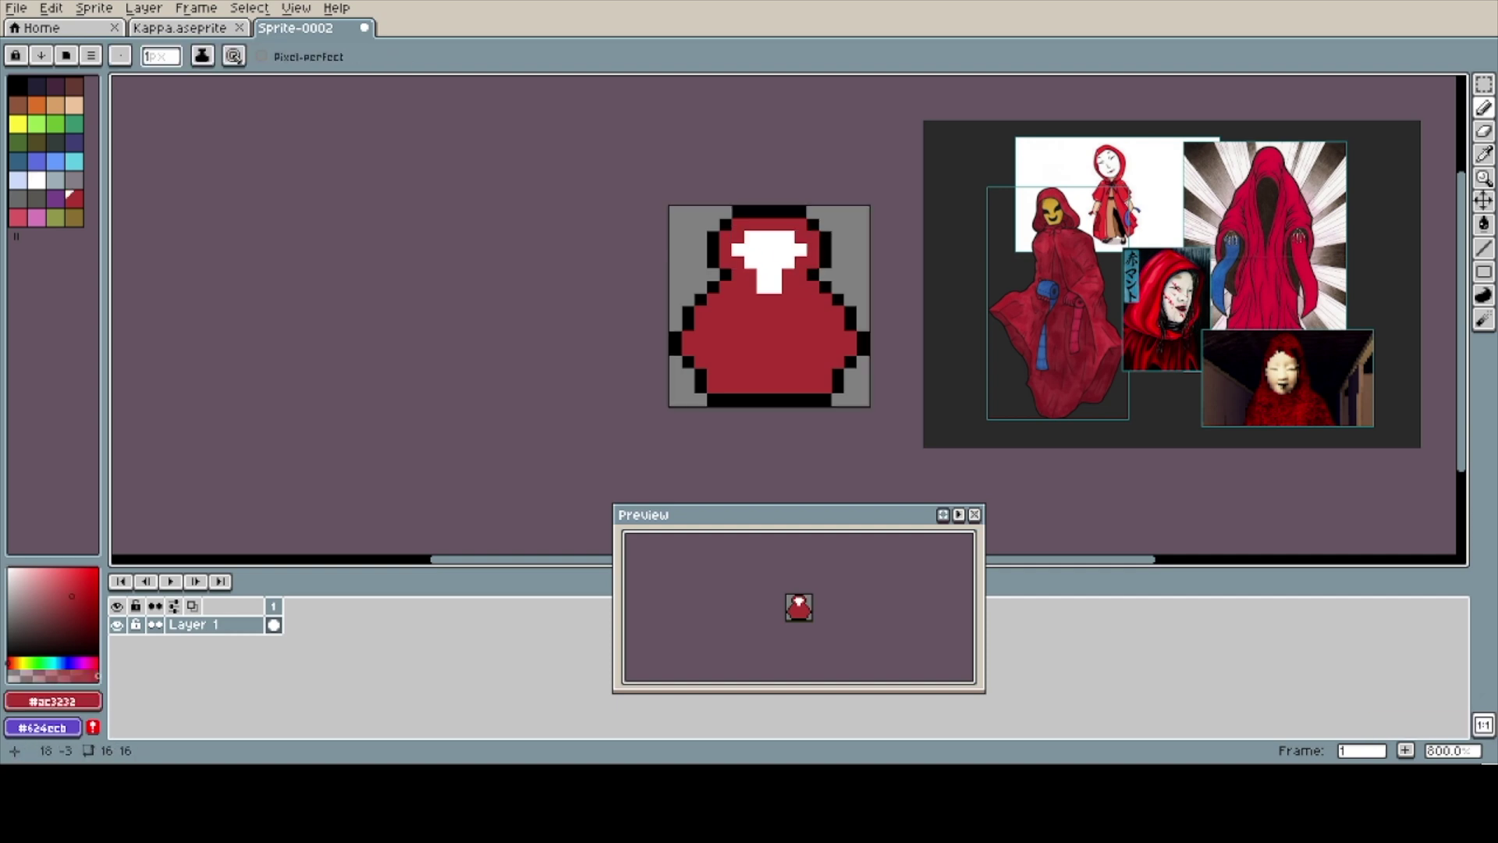
- Add two black eyes and a two-pixel black mouth, and fill out the white around the mouth
left_click(17, 84)
left_click(788, 249)
left_click(768, 328, "alt")
left_click_drag(763, 274, 776, 273)
left_click(763, 261, "alt")
left_click(788, 273)
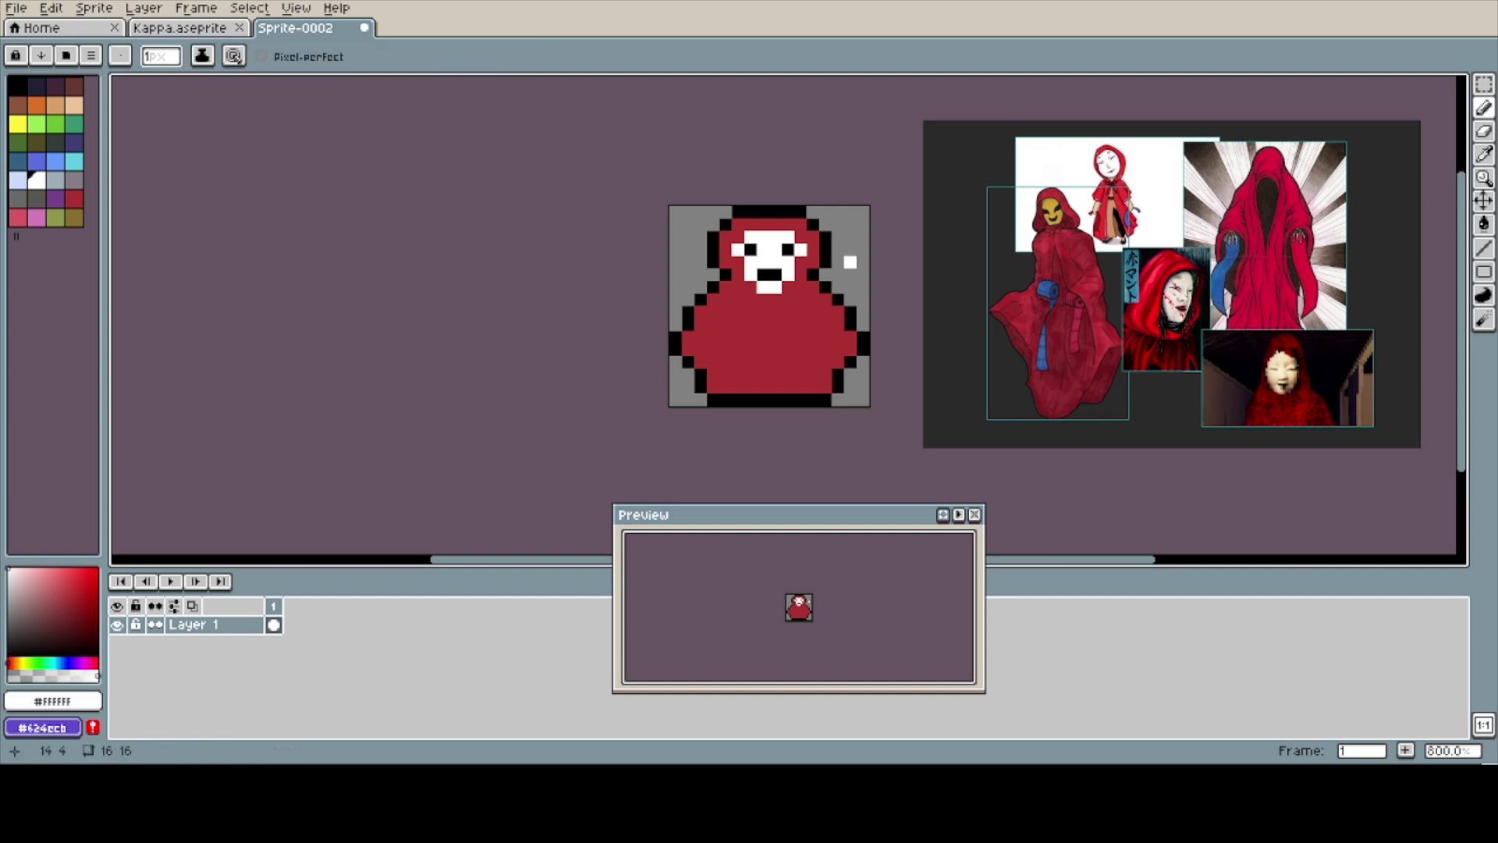
- Draw the black contour of a sleeve across the left side of the robe
left_click(700, 337, "alt")
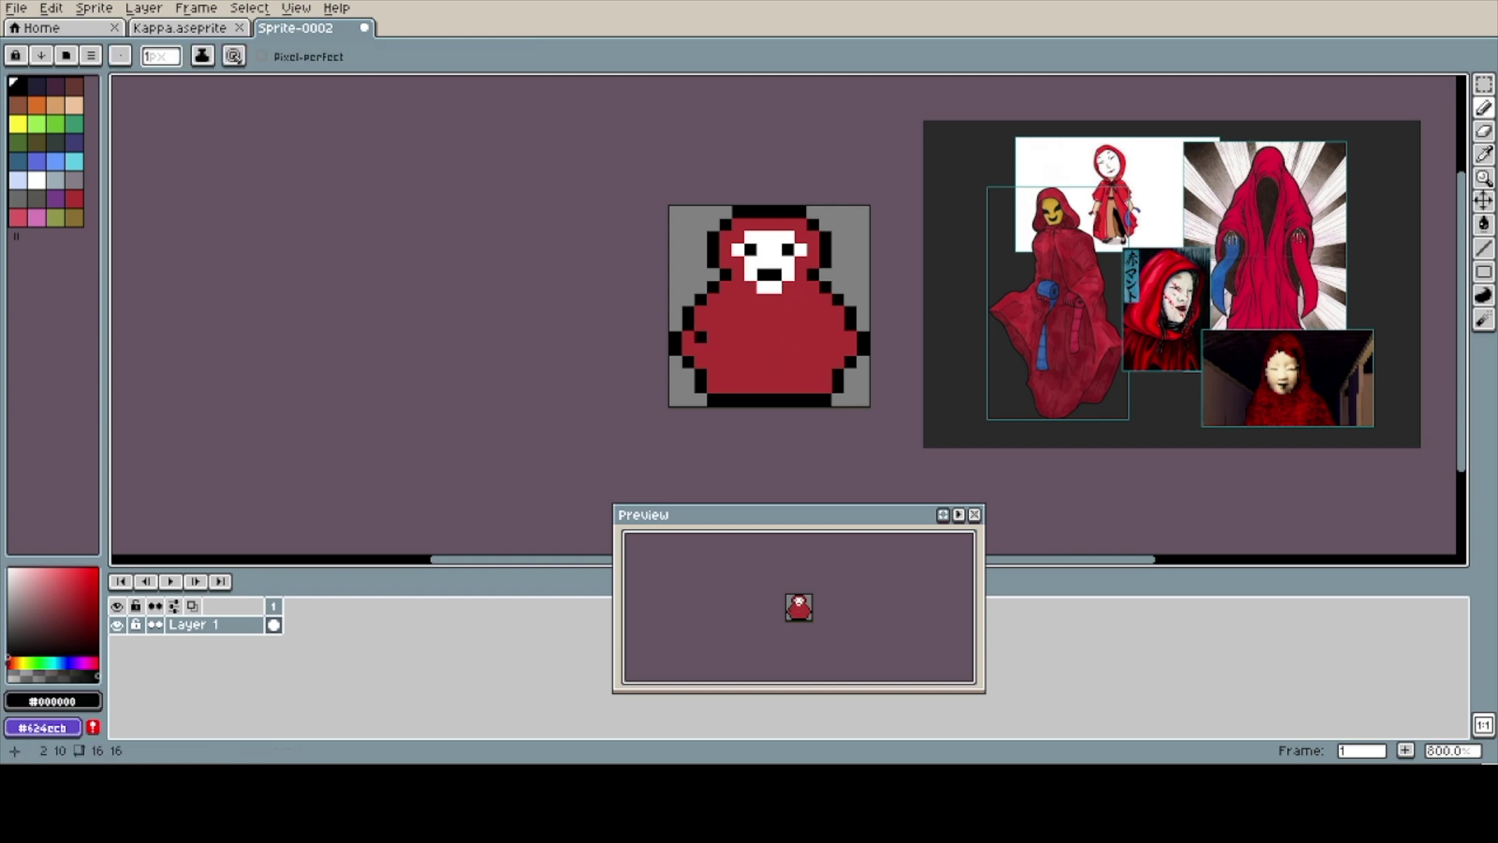
left_click(700, 323)
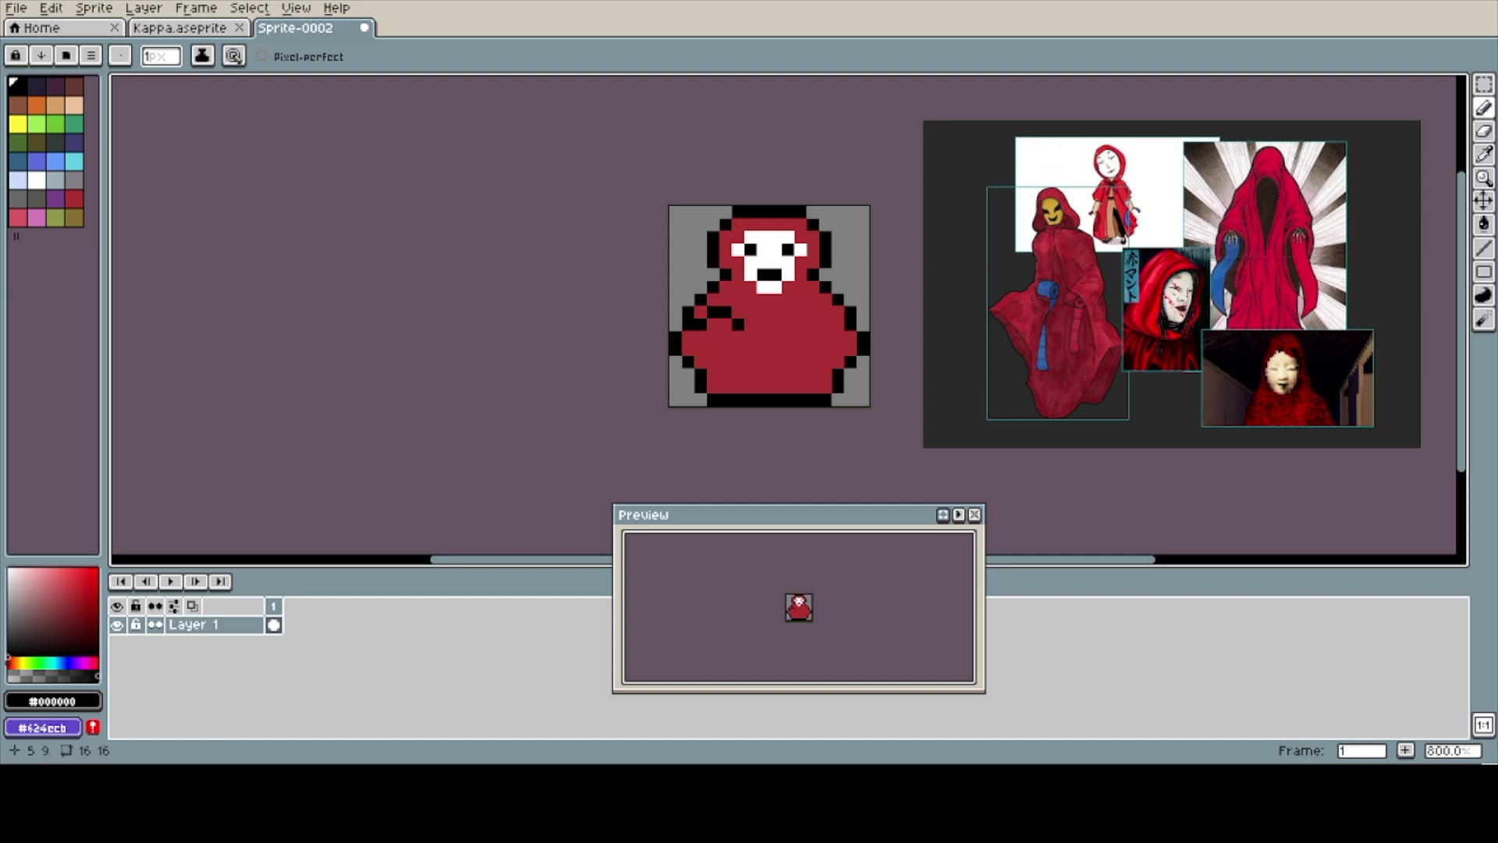
key("m")
left_click_drag(700, 312, 737, 362)
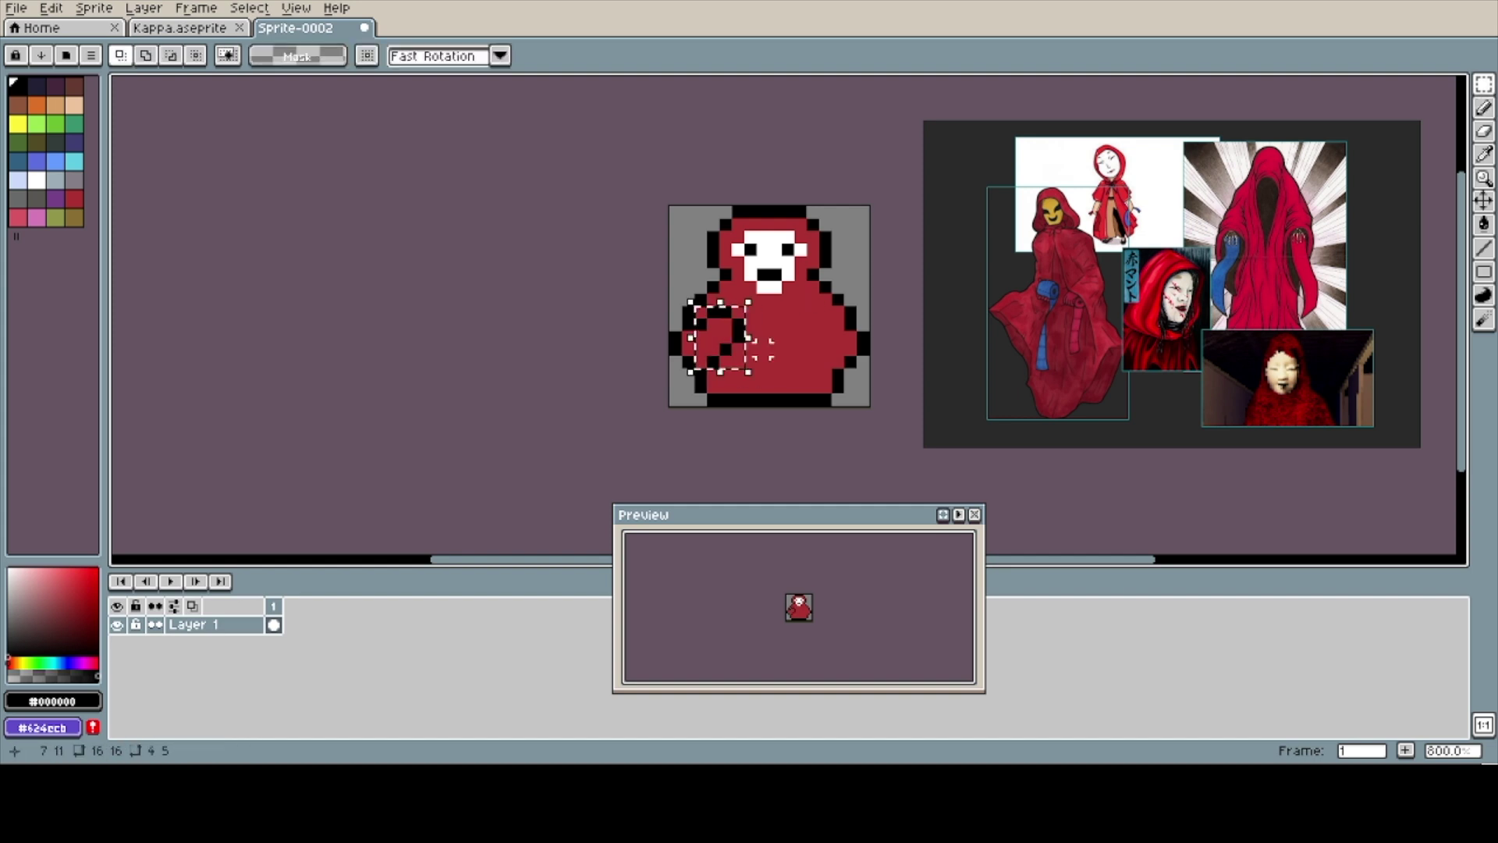
key("alt+e")
key("i")
key("Escape")
key("alt+e")
key("Return")
key("ctrl+z")
key("ctrl+z")
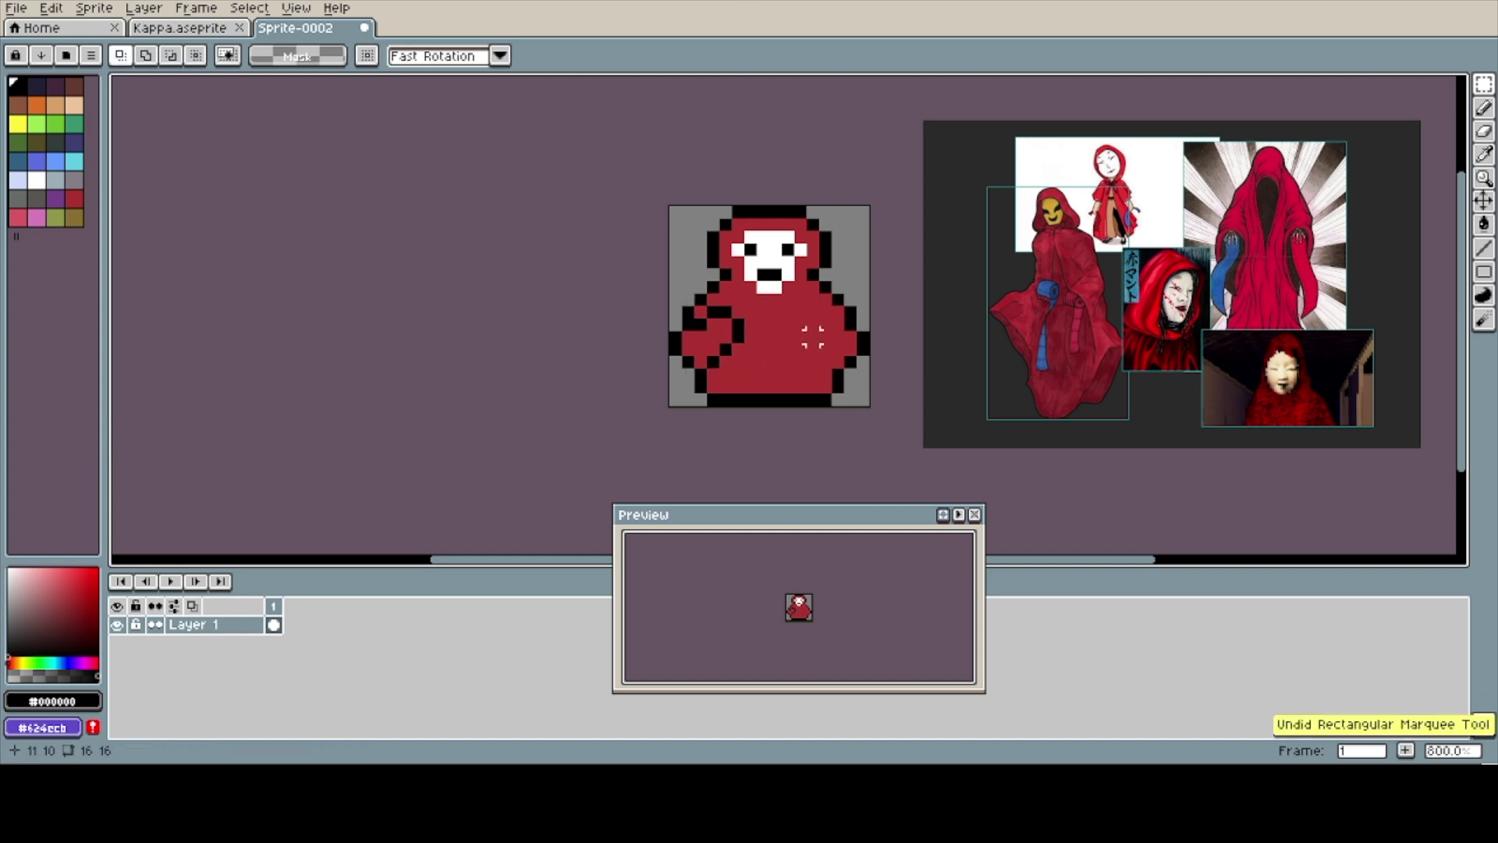
- Copy the left sleeve contour, flip it horizontally and place the mirrored copy on the robe's right side
left_click_drag(700, 311, 742, 351)
key("ctrl+c")
key("ctrl+v")
key("Right")
key("Right")
key("Right")
key("Right")
key("Right")
key("alt+e")
key("Return")
key("Right")
key("Right")
key("Right")
key("Return")
- Cut a two-pixel notch into the middle of the hem and widen both sleeves outward with red and black
key("b")
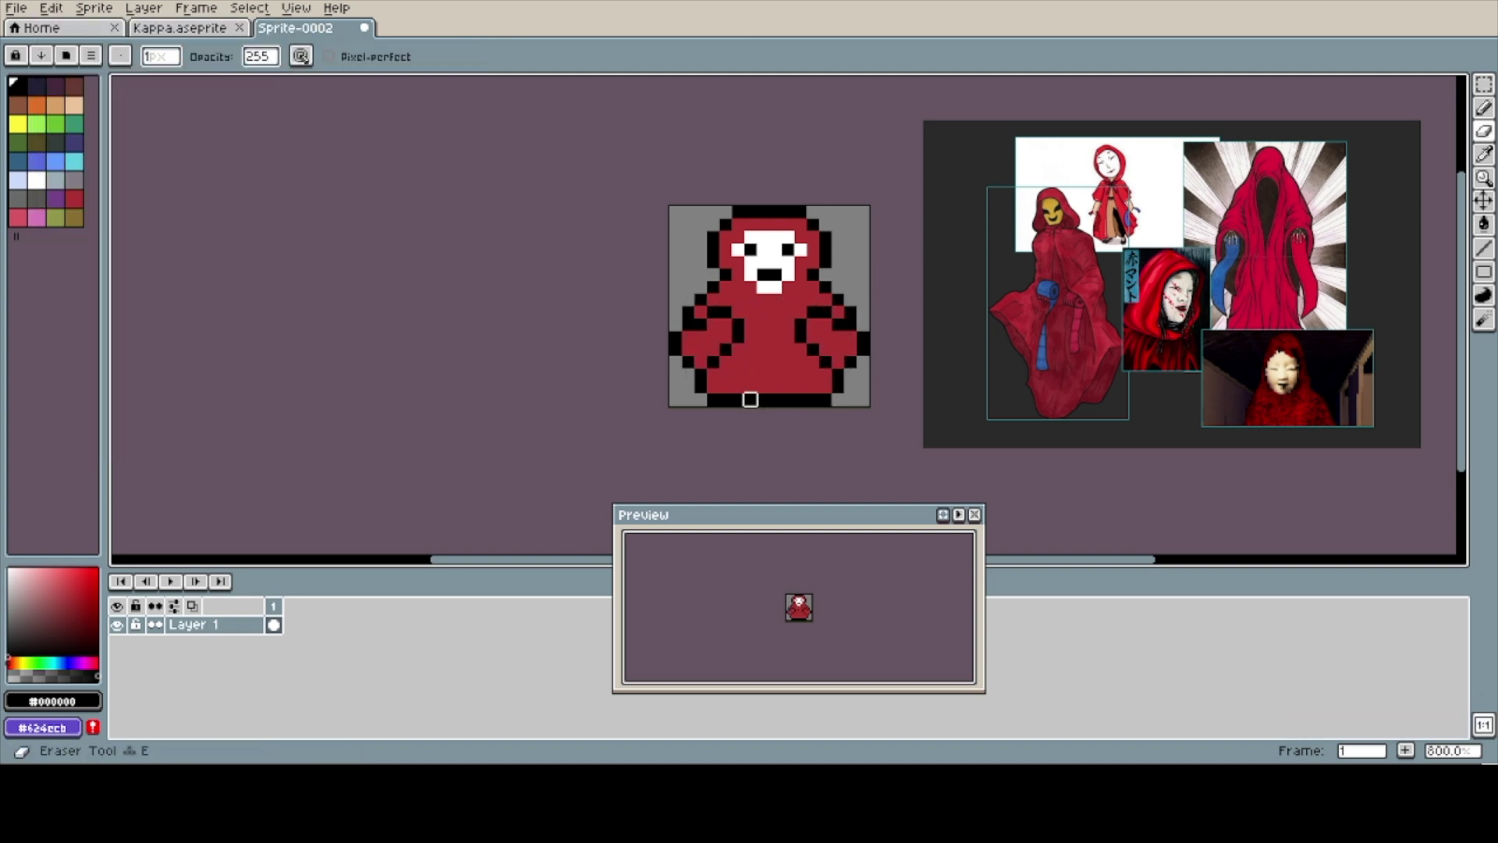
left_click(762, 388)
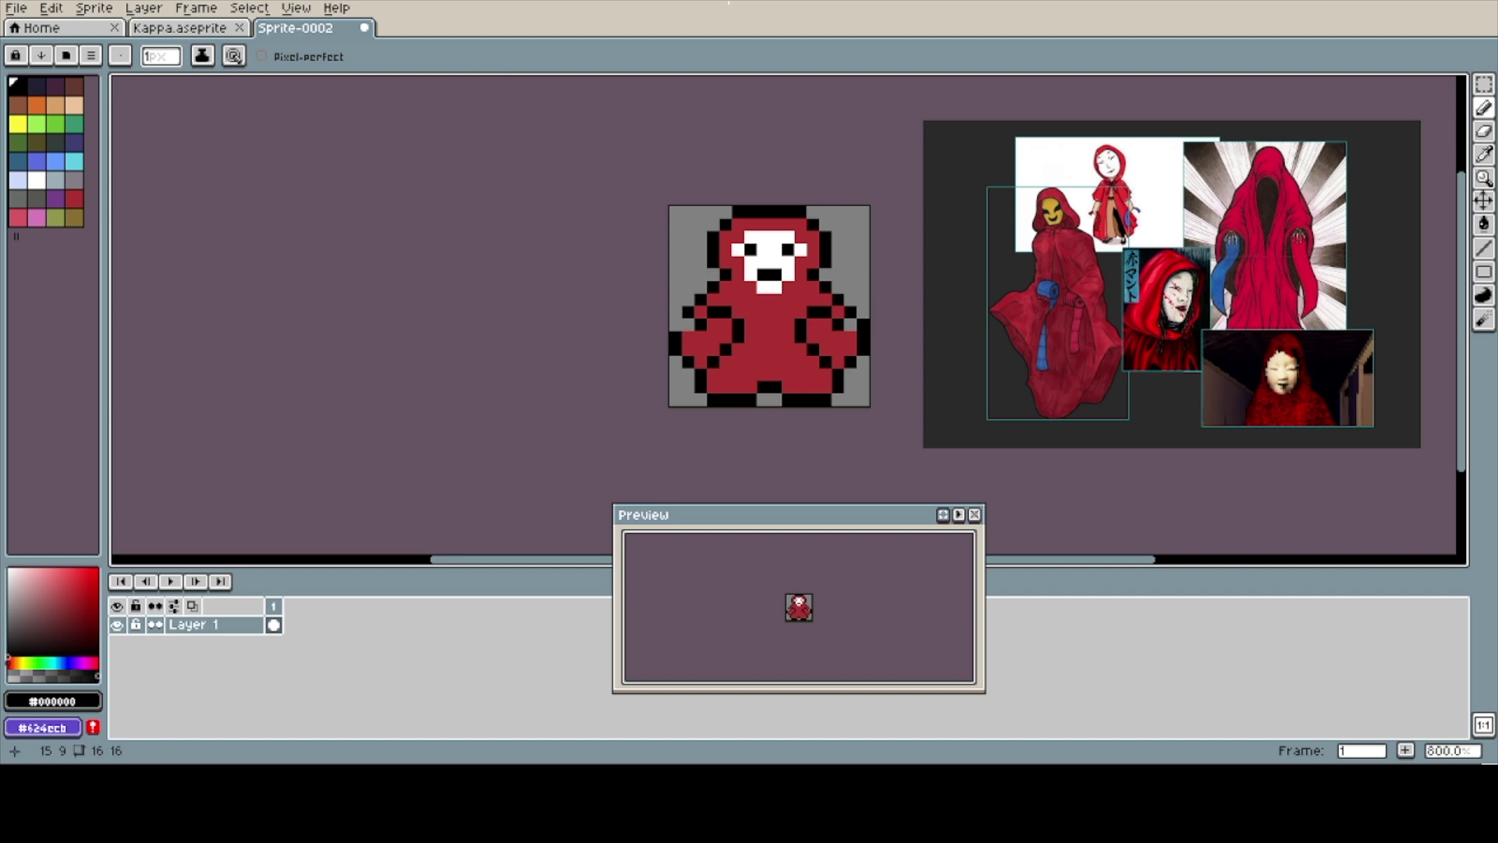
left_click(837, 326, "alt")
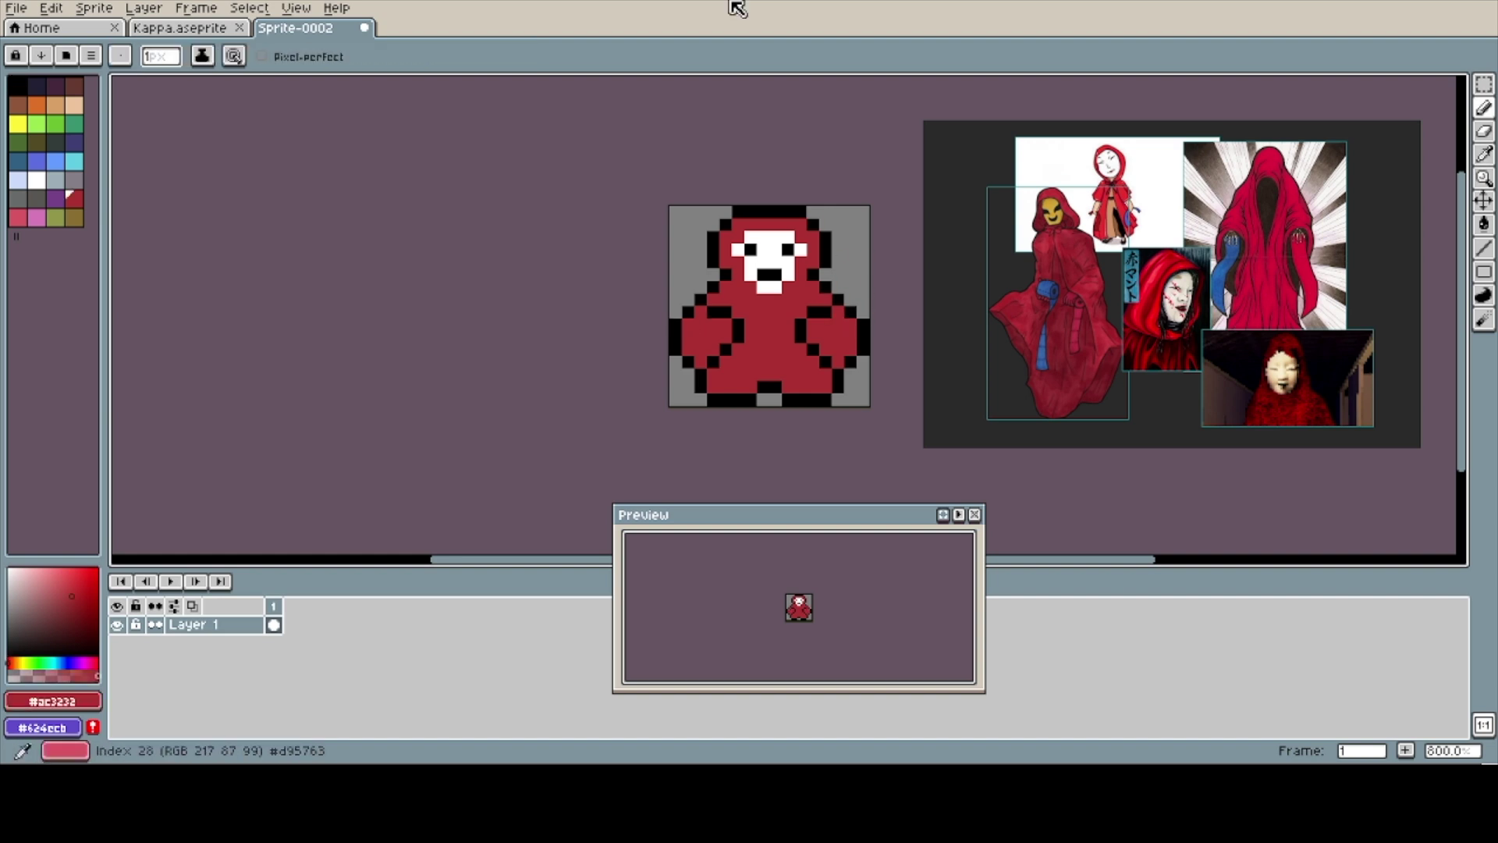
- Mix a darker red (hue 0°, saturation 63, value 42) and shade the hem corners and the torso beside the sleeves
left_click(75, 198)
left_click(64, 608)
left_click(64, 617)
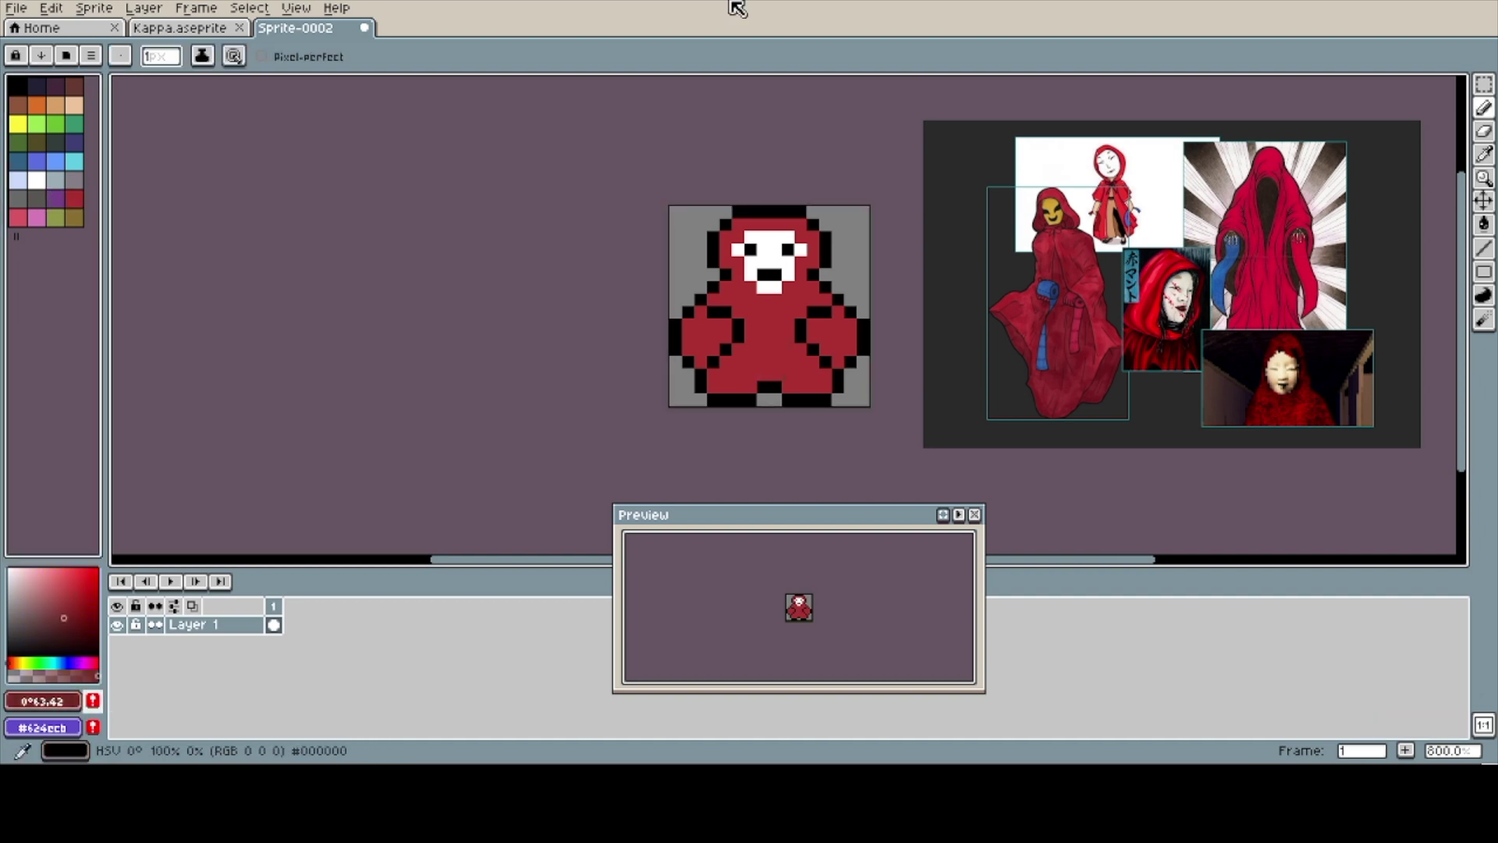
left_click(825, 387)
left_click(737, 387)
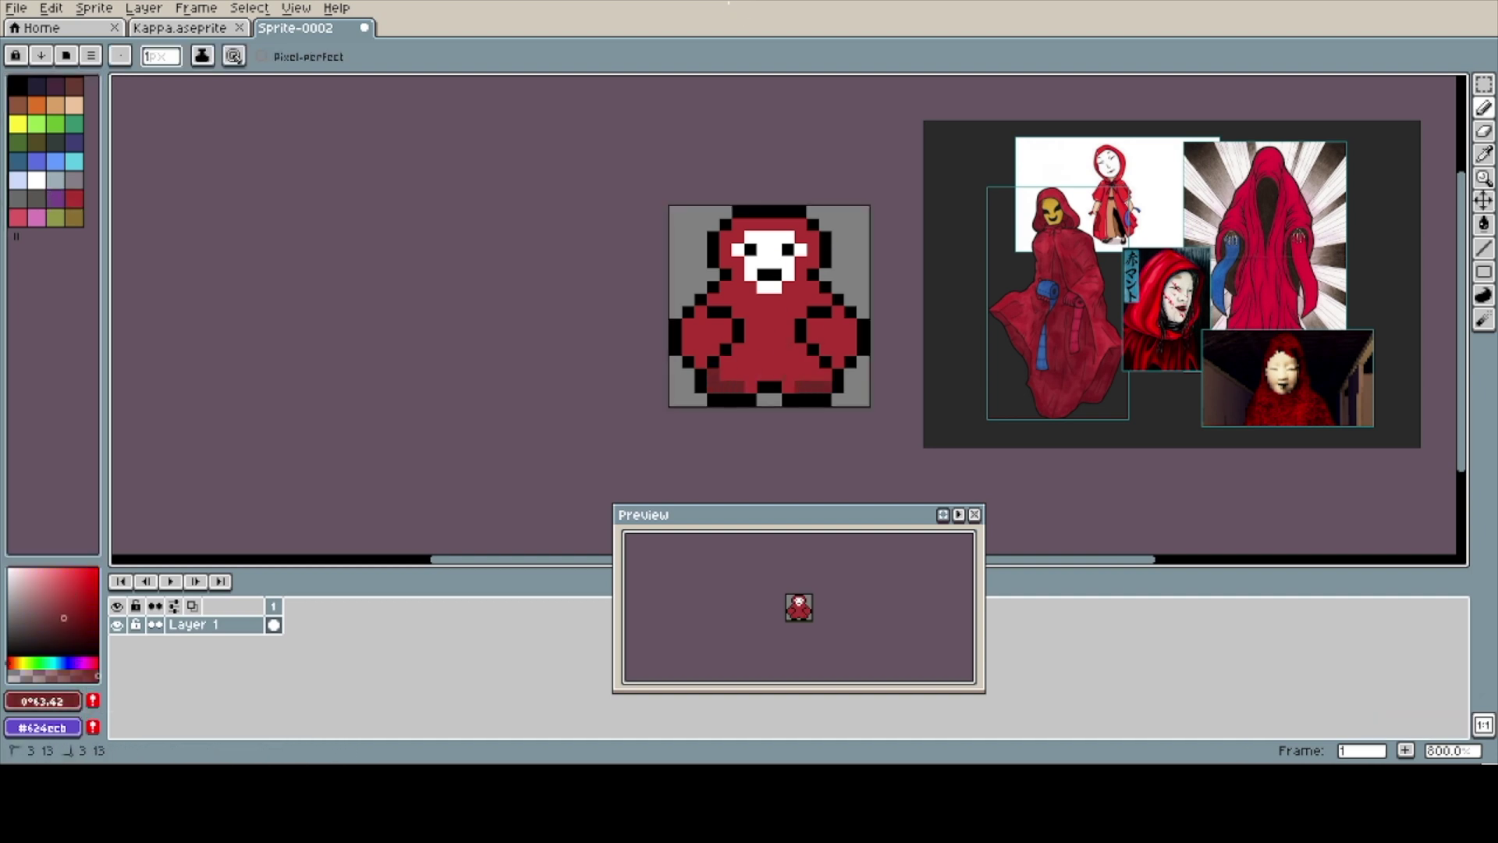
left_click_drag(750, 326, 812, 349)
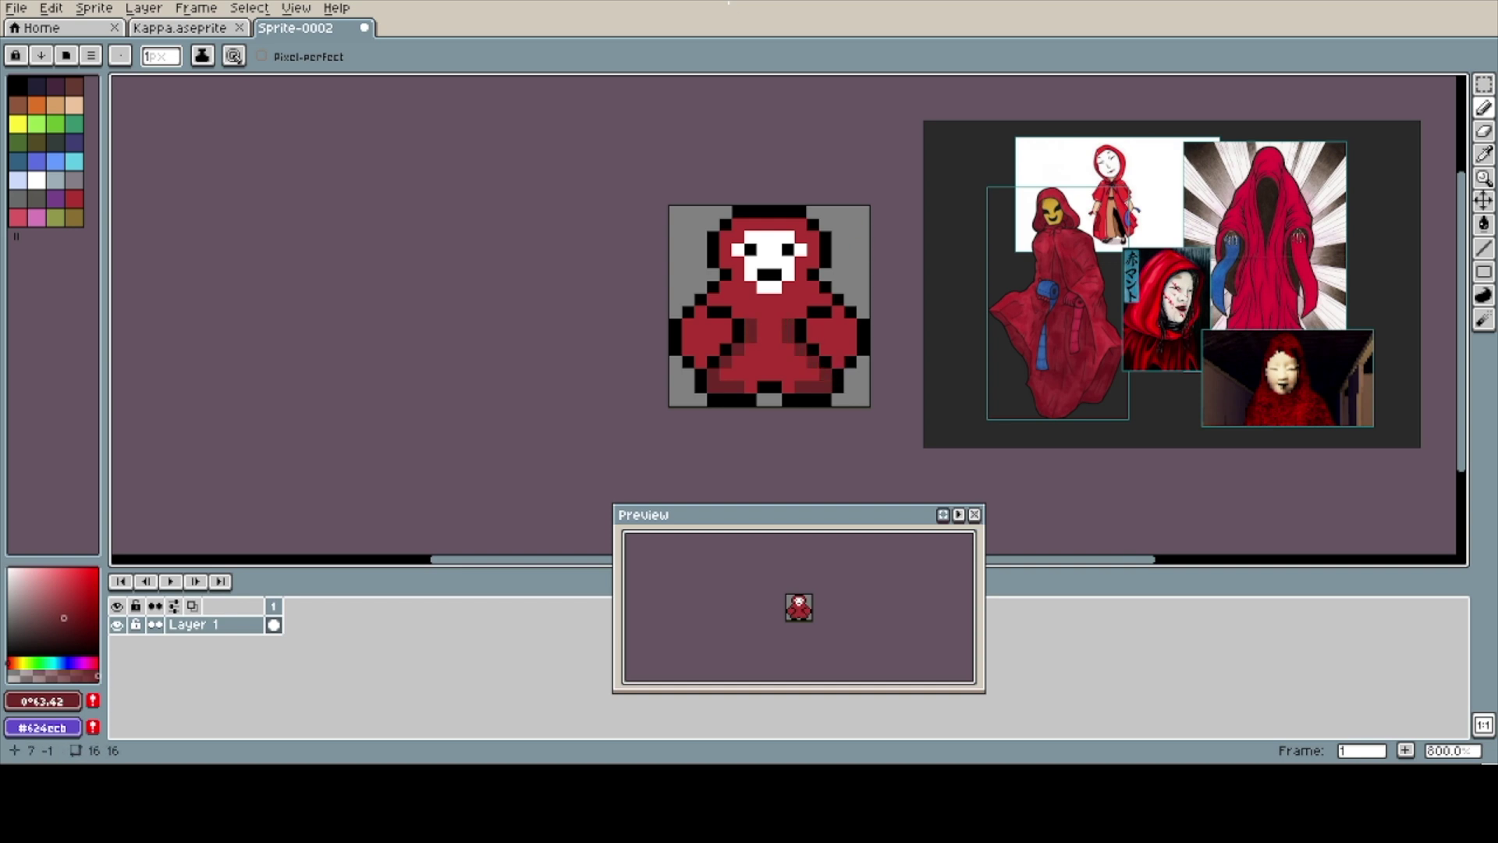
- Shade the insides of both sleeves and the hood around the face with the darker red
left_click_drag(724, 323, 700, 336)
mouse_move(838, 312)
left_mouse_down()
mouse_move(825, 350)
mouse_move(812, 331)
left_mouse_up()
left_click(738, 249)
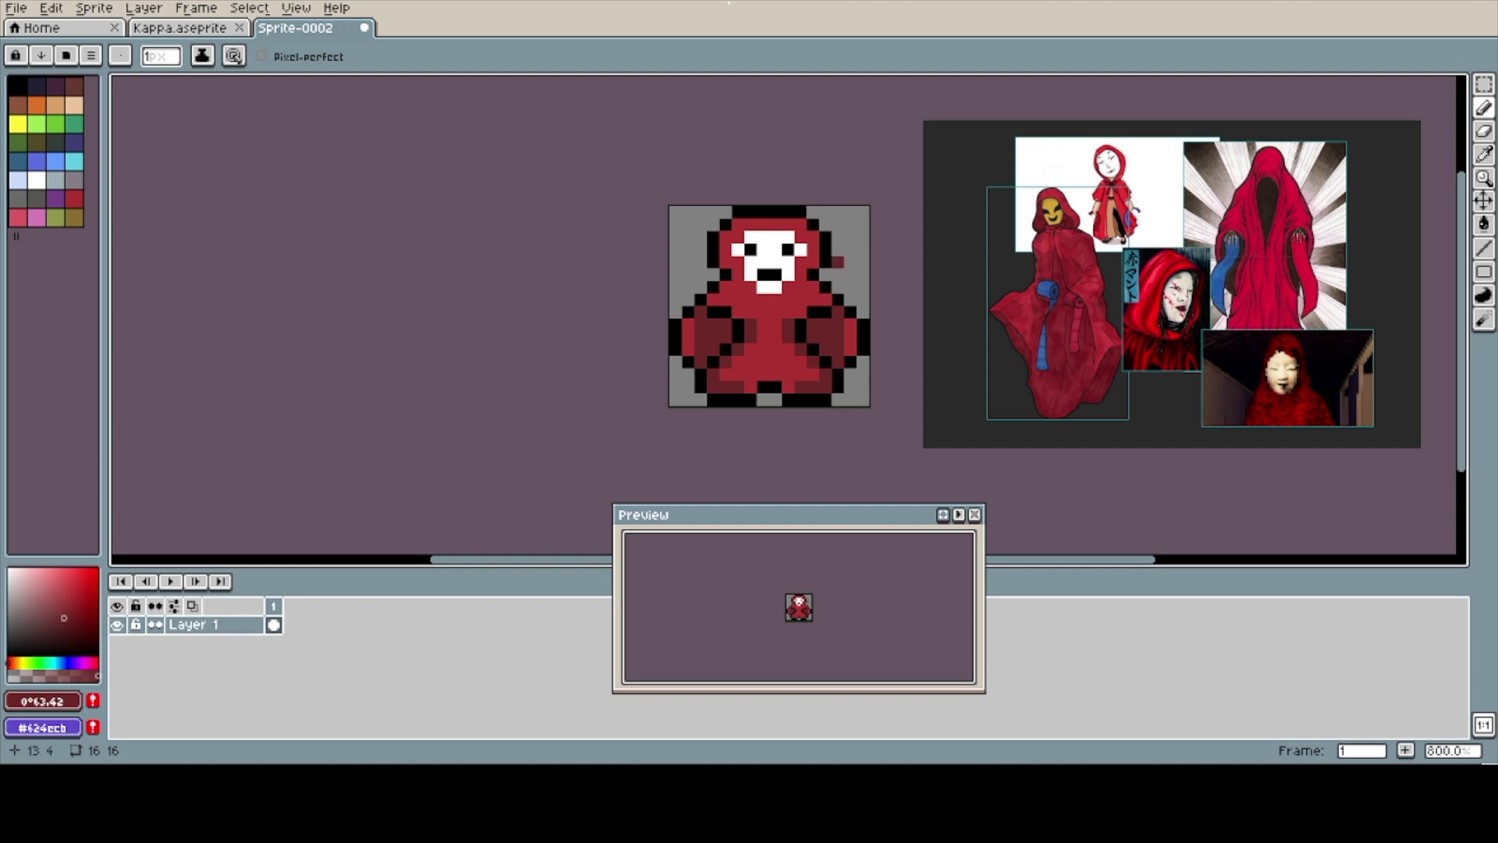
left_click(775, 275)
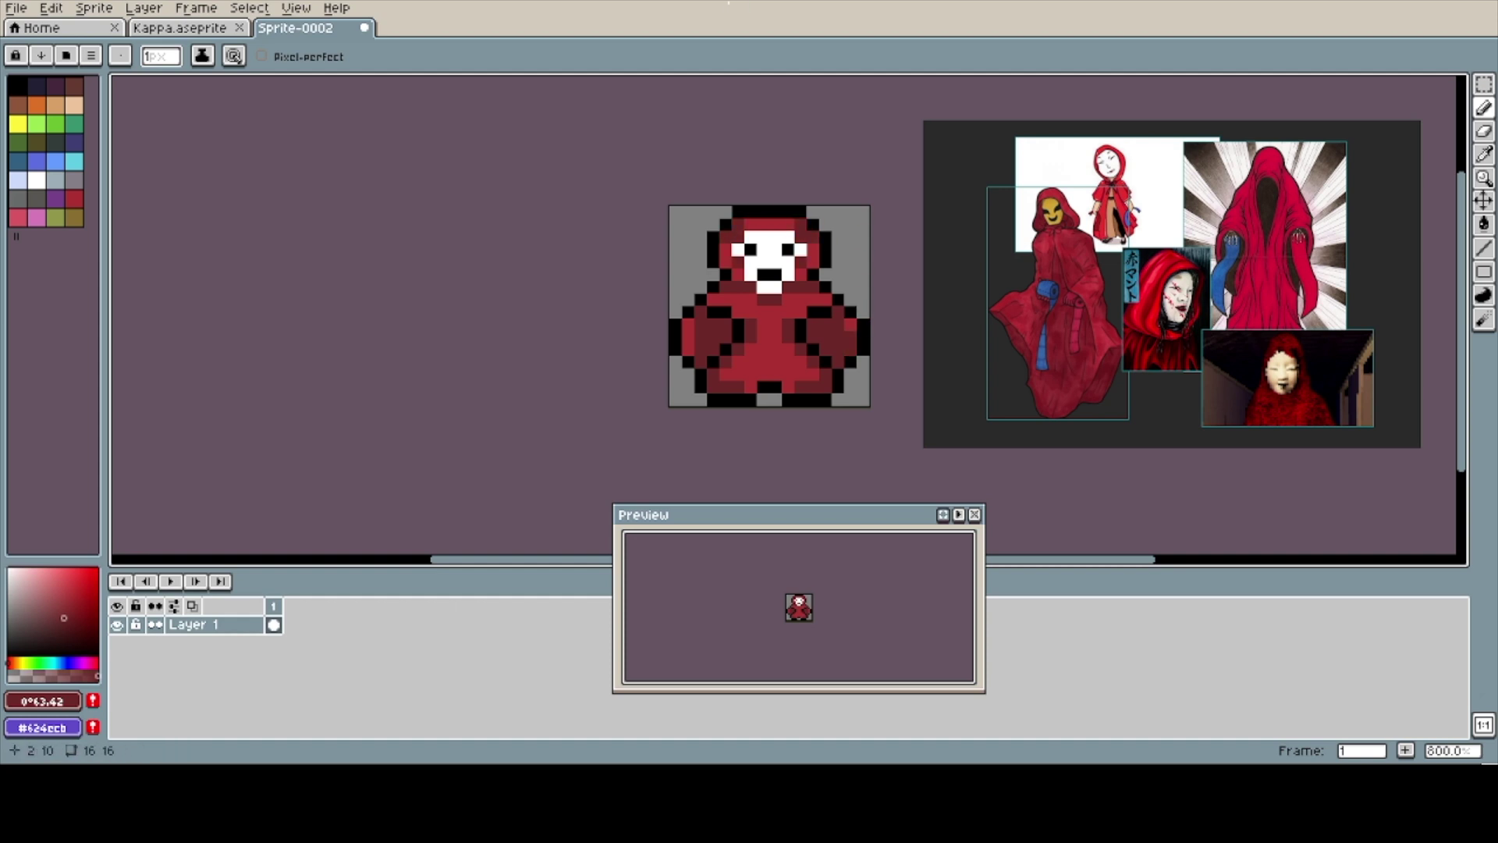
- Paint white hands at the outer ends of both sleeves
left_click(74, 104)
left_click(37, 180)
mouse_move(687, 324)
left_mouse_down()
mouse_move(687, 337)
mouse_move(699, 325)
left_mouse_up()
left_click_drag(838, 325, 850, 337)
- Add a red pixel to the left hand and a light blue one (palette index 19) to the right, reshaping the left hand with dark red
left_click(74, 199)
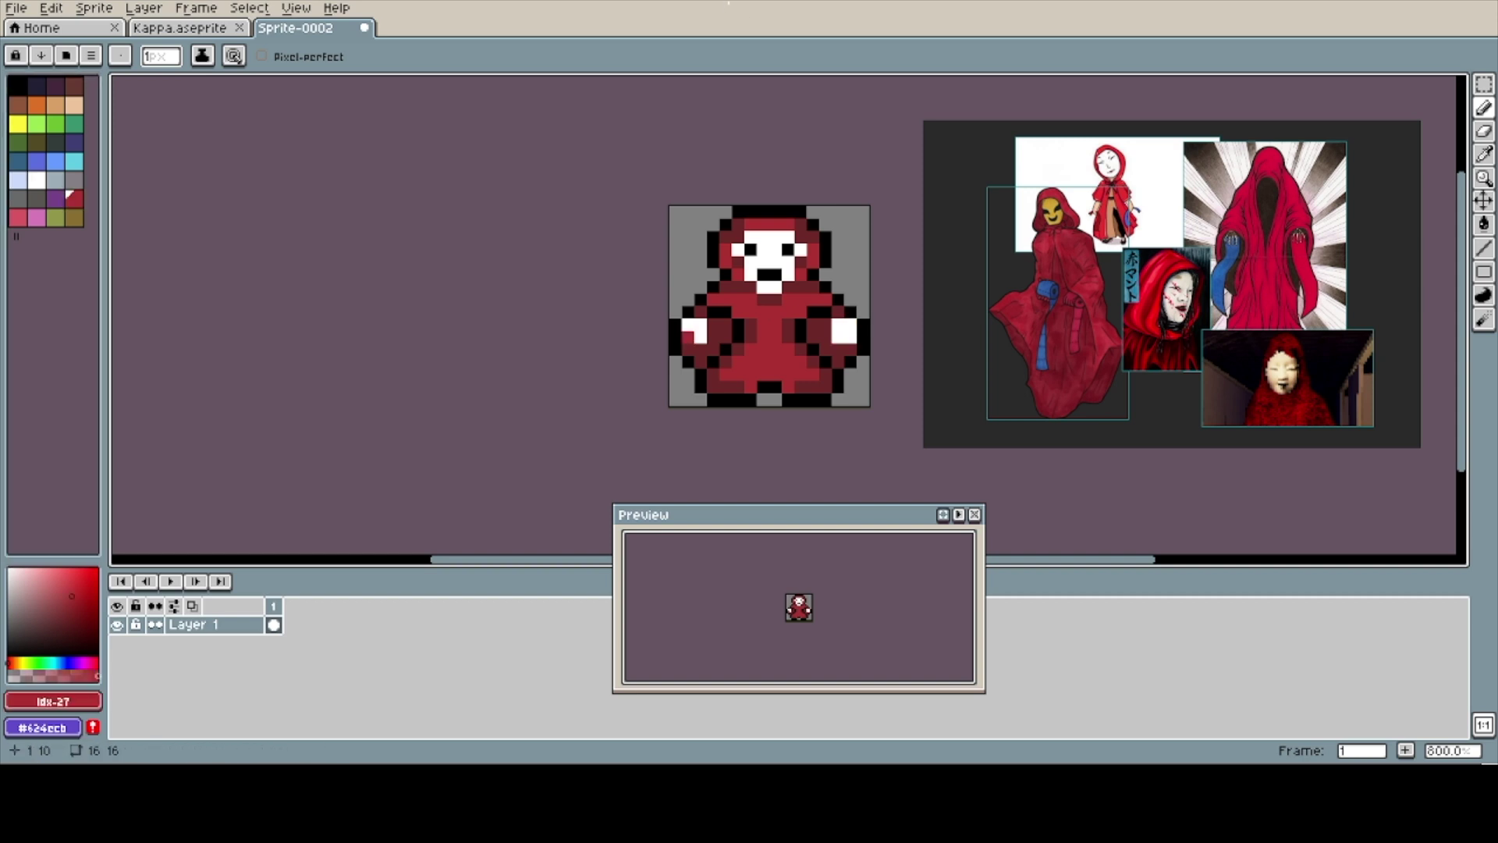
left_click(55, 161)
left_click(74, 161)
left_click(851, 338)
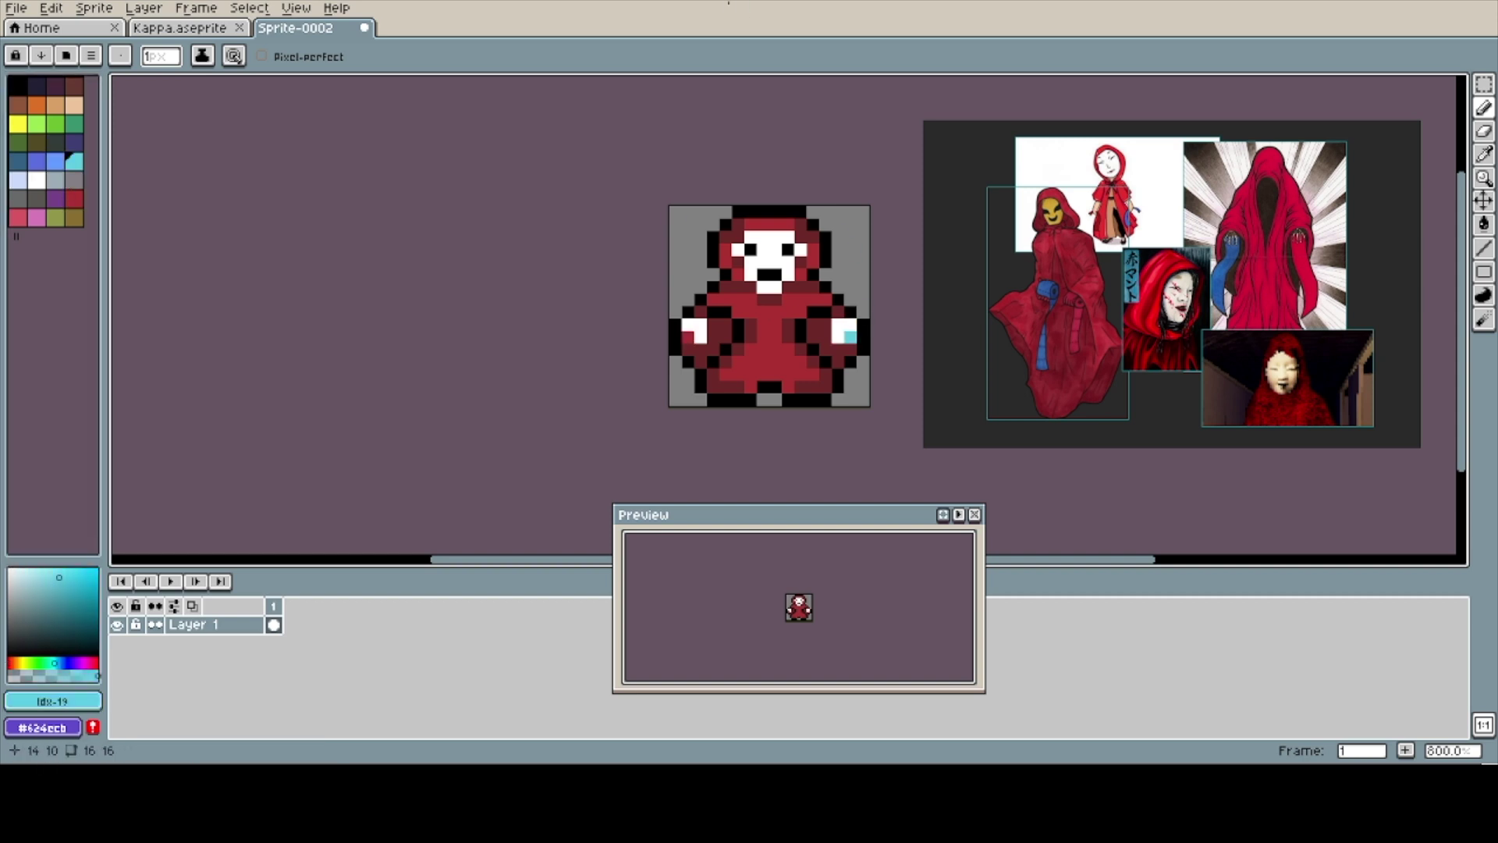
left_click(700, 311, "alt")
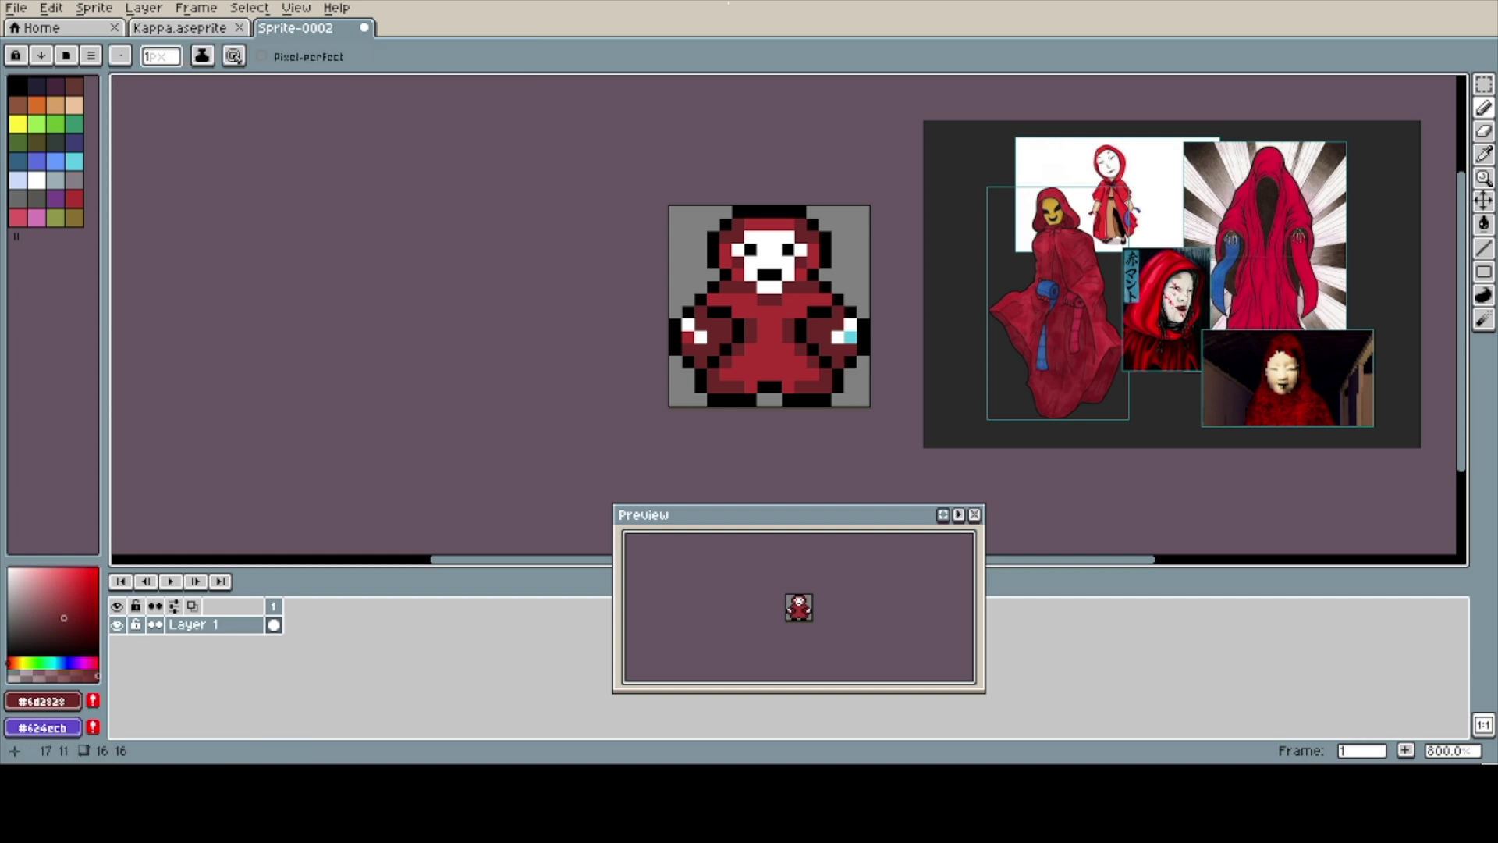
left_click(775, 311, "alt")
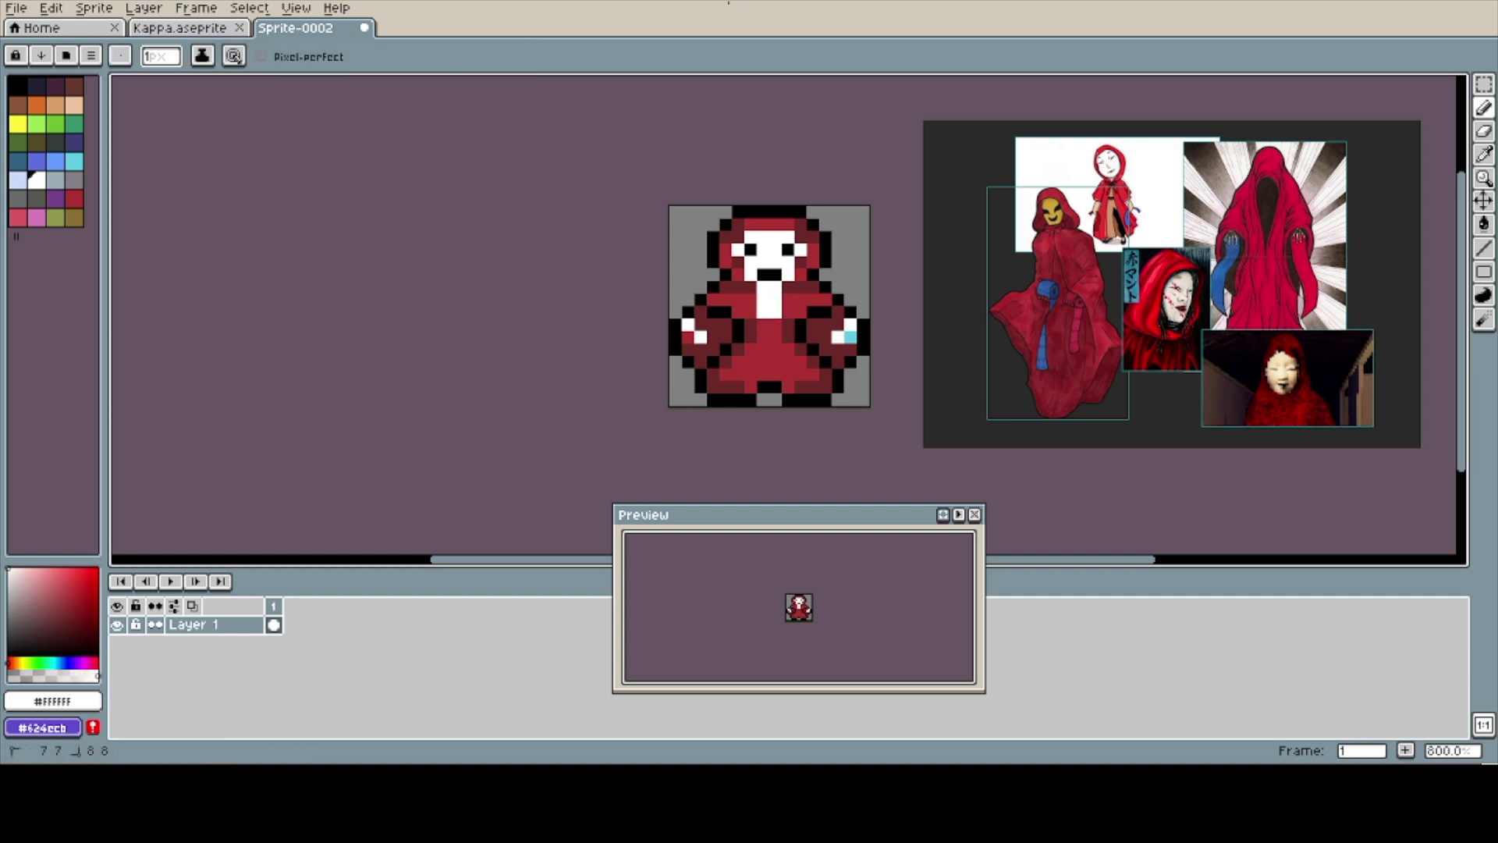
key("v")
key("b")
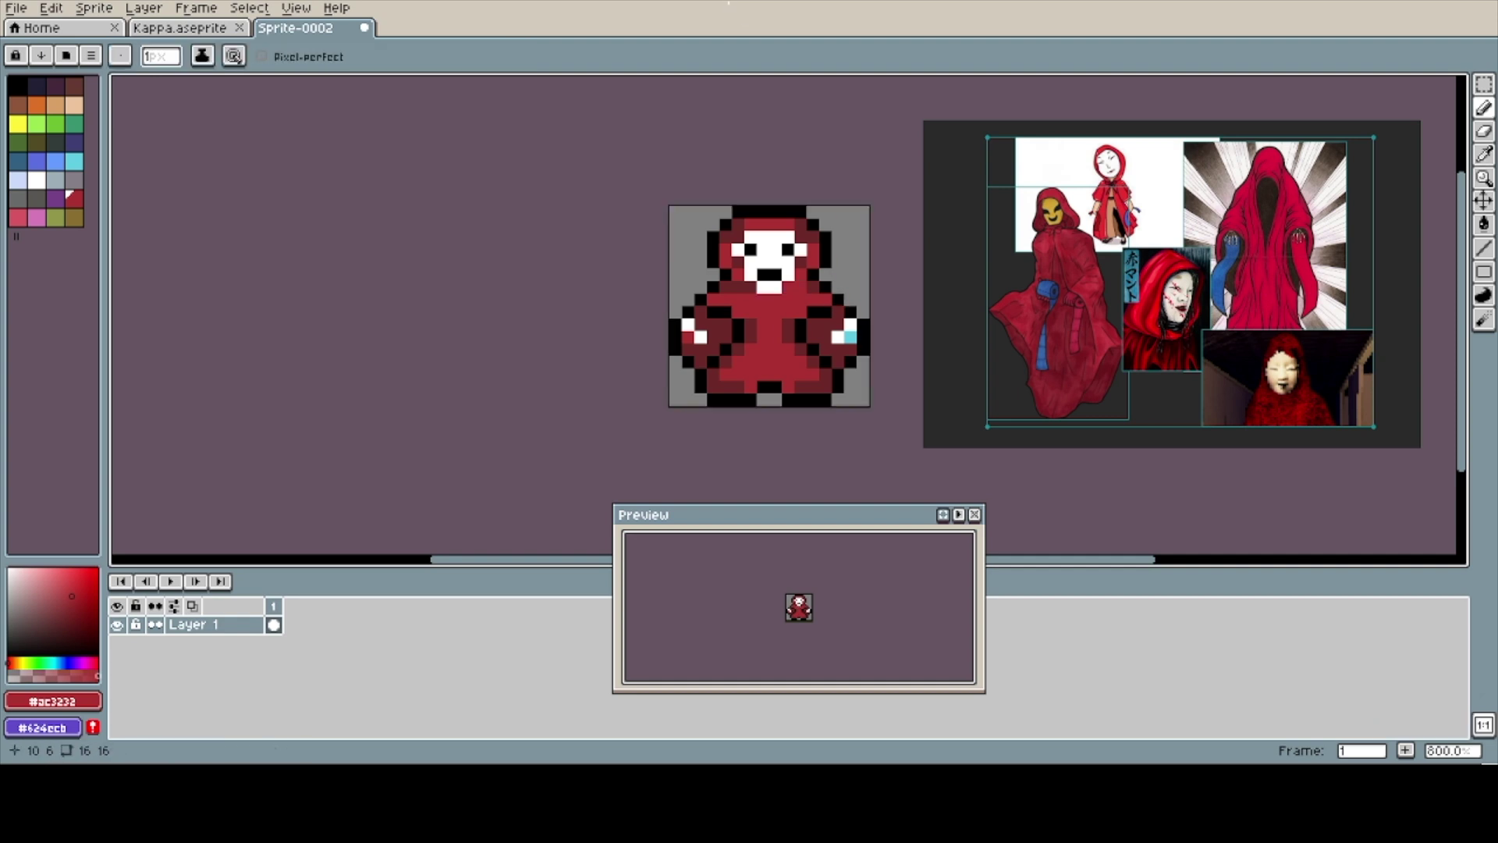
left_click(728, 252, "alt")
left_click(750, 311, "alt")
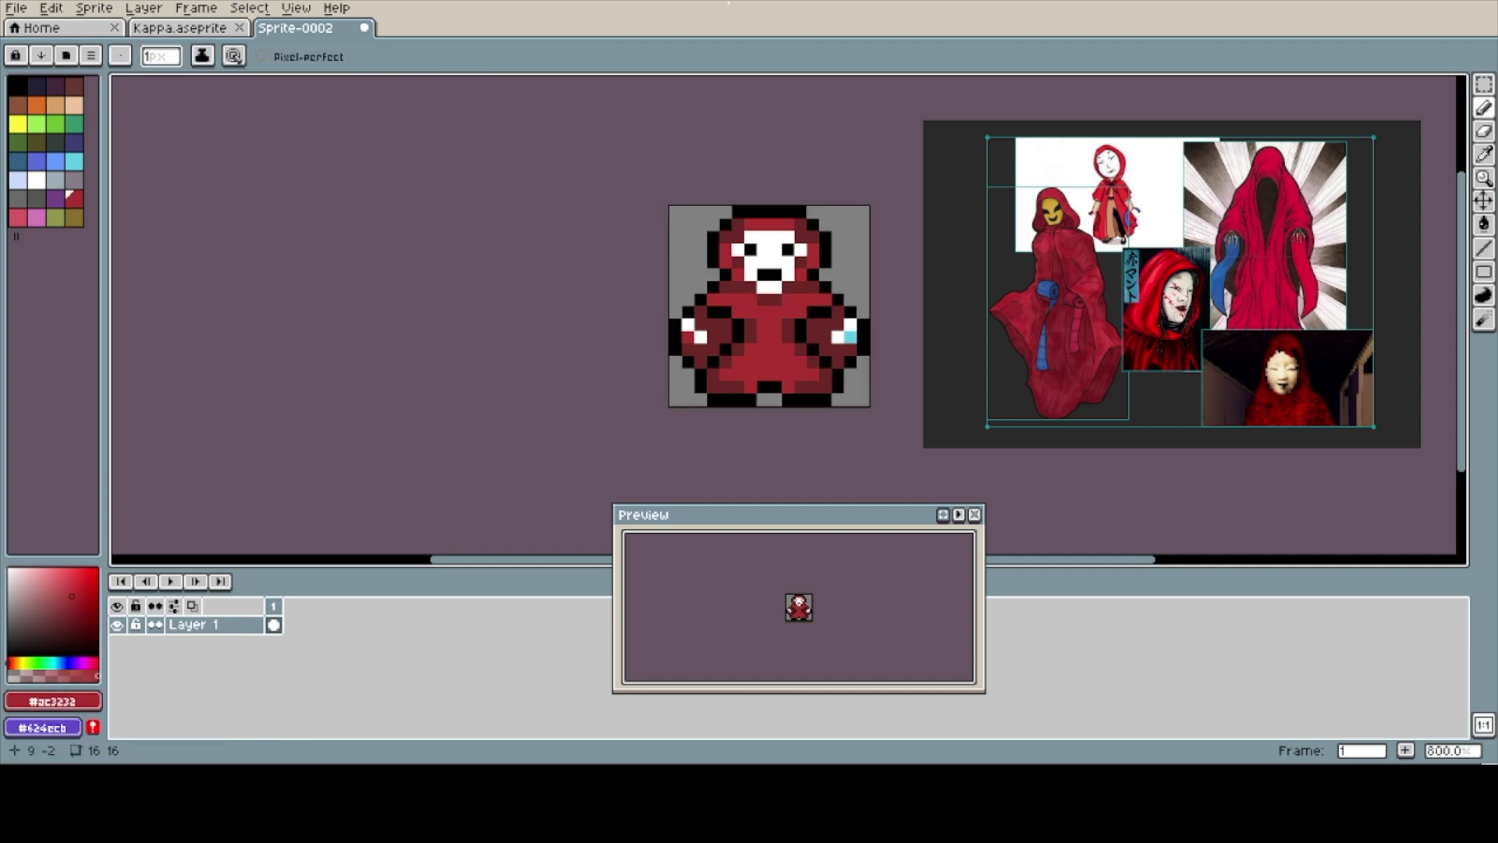
- Extend the robe's bottom corners with dark brown and outline their outer sides in black
left_click(75, 85)
left_click(837, 225)
mouse_move(738, 388)
left_mouse_down()
mouse_move(799, 398)
mouse_move(700, 401)
left_mouse_up()
left_click(700, 375, "alt")
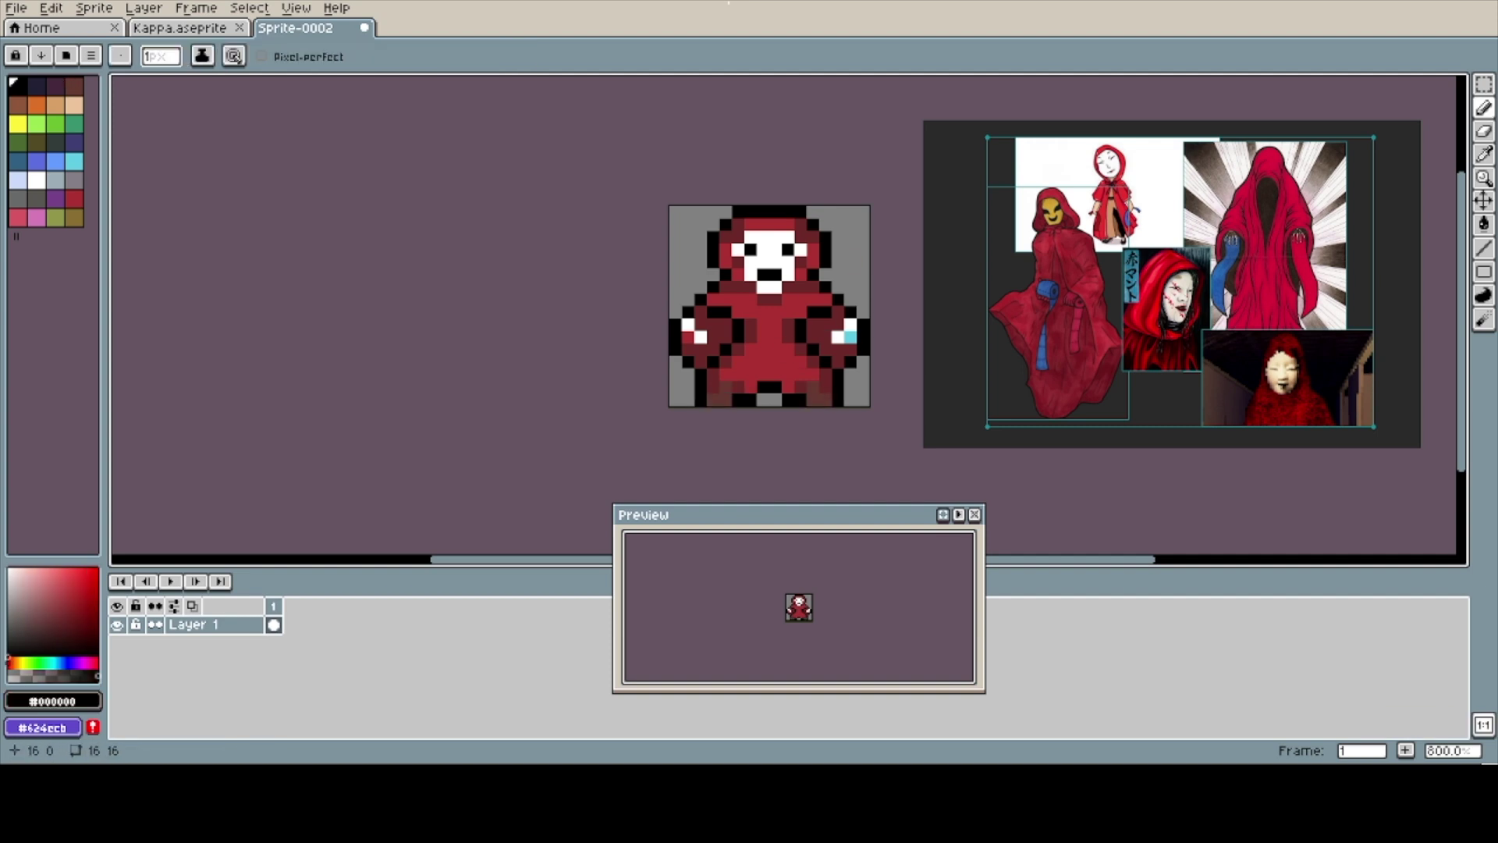
- Widen the lower part of the white face around the mouth
left_click(775, 250, "alt")
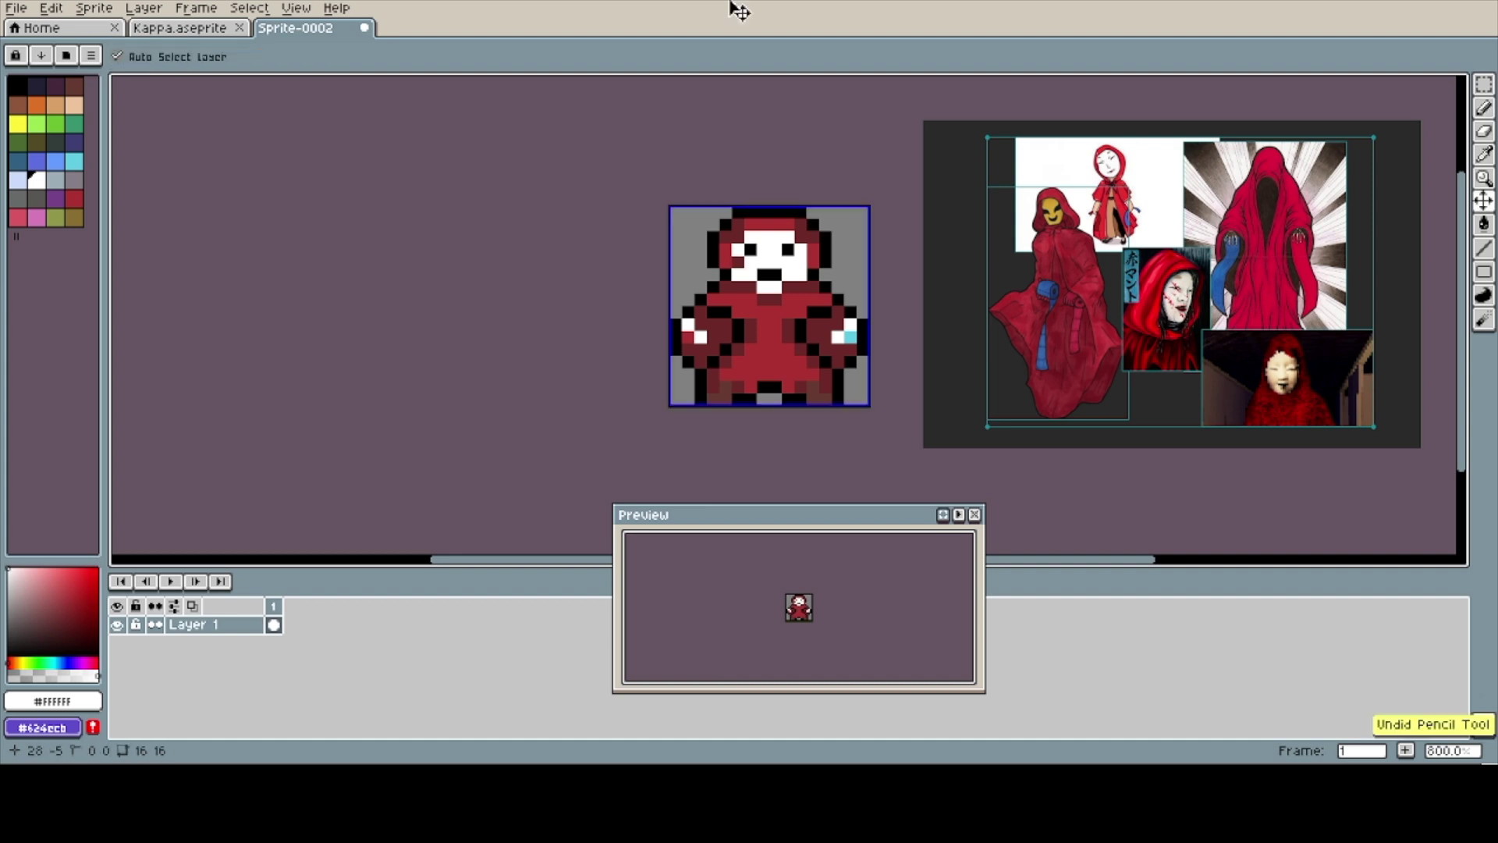
left_click(775, 212, "alt")
scroll(715, 274, "up", 2)
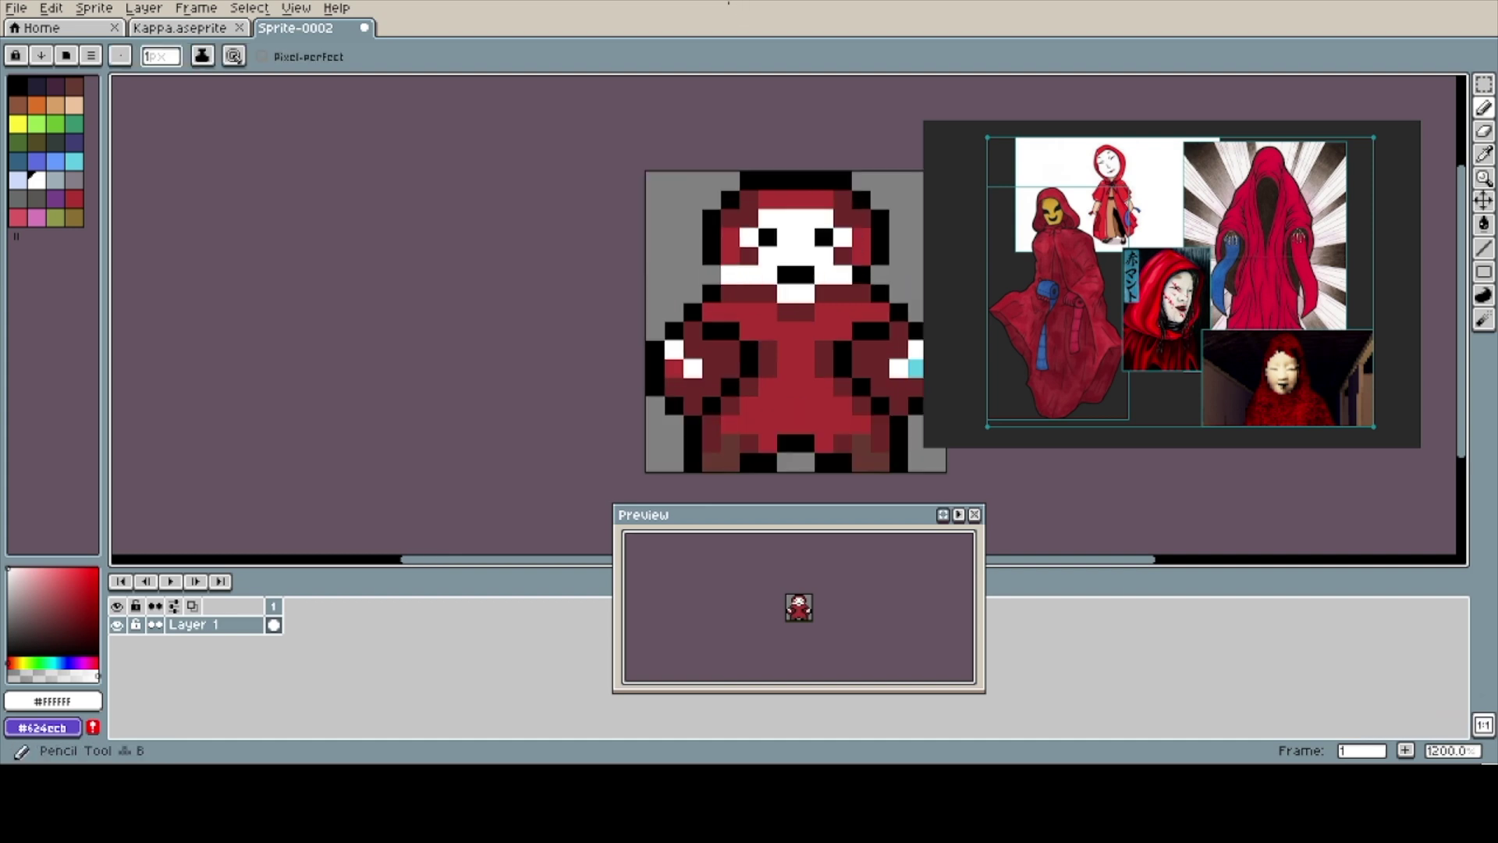
- Broaden the hood over both shoulders with red and redraw its black outline farther out
left_click(898, 275, "alt")
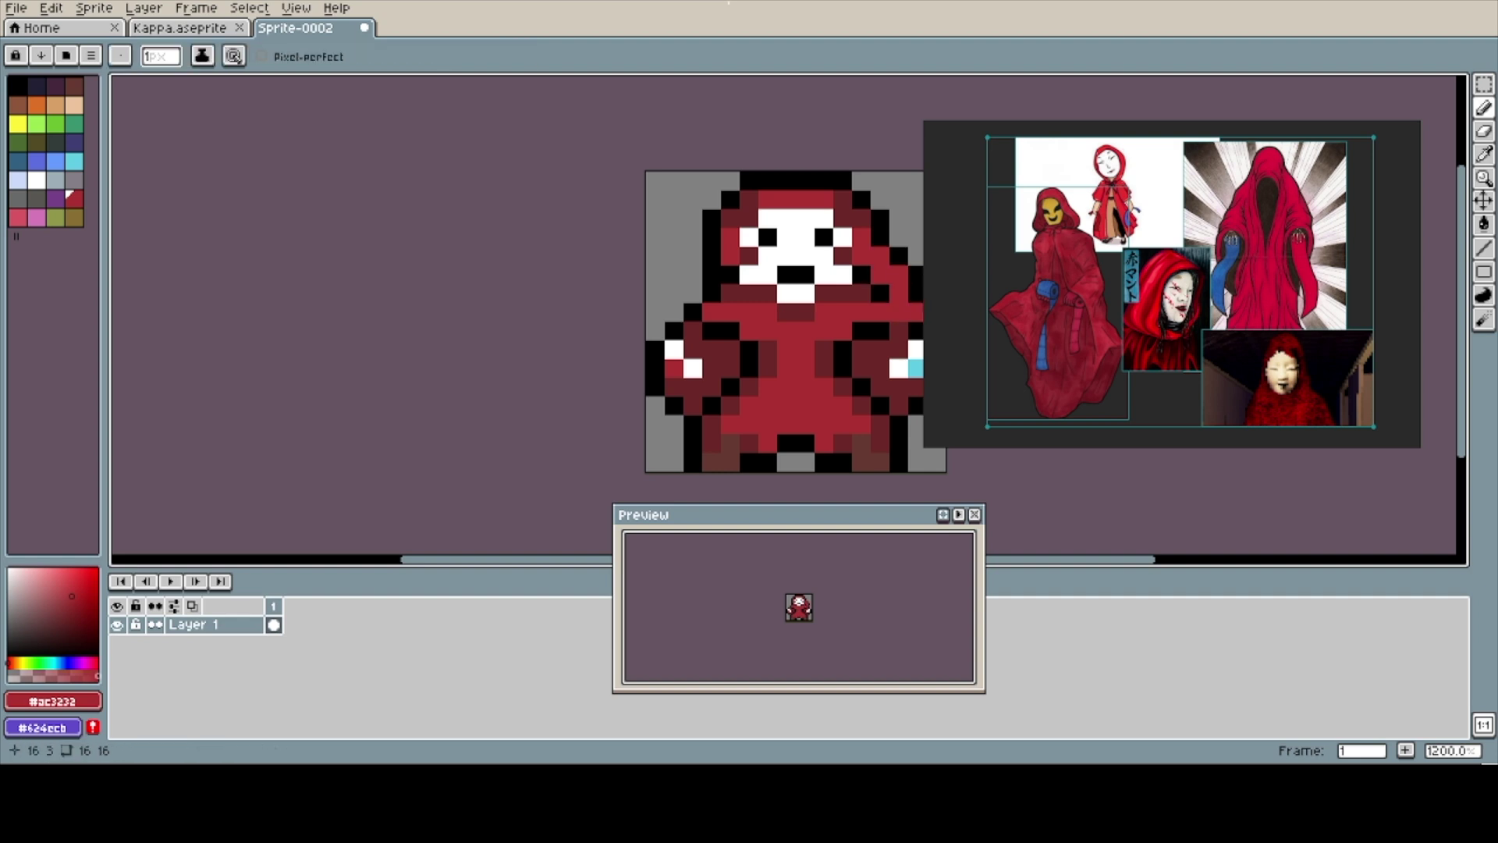
left_click(693, 275)
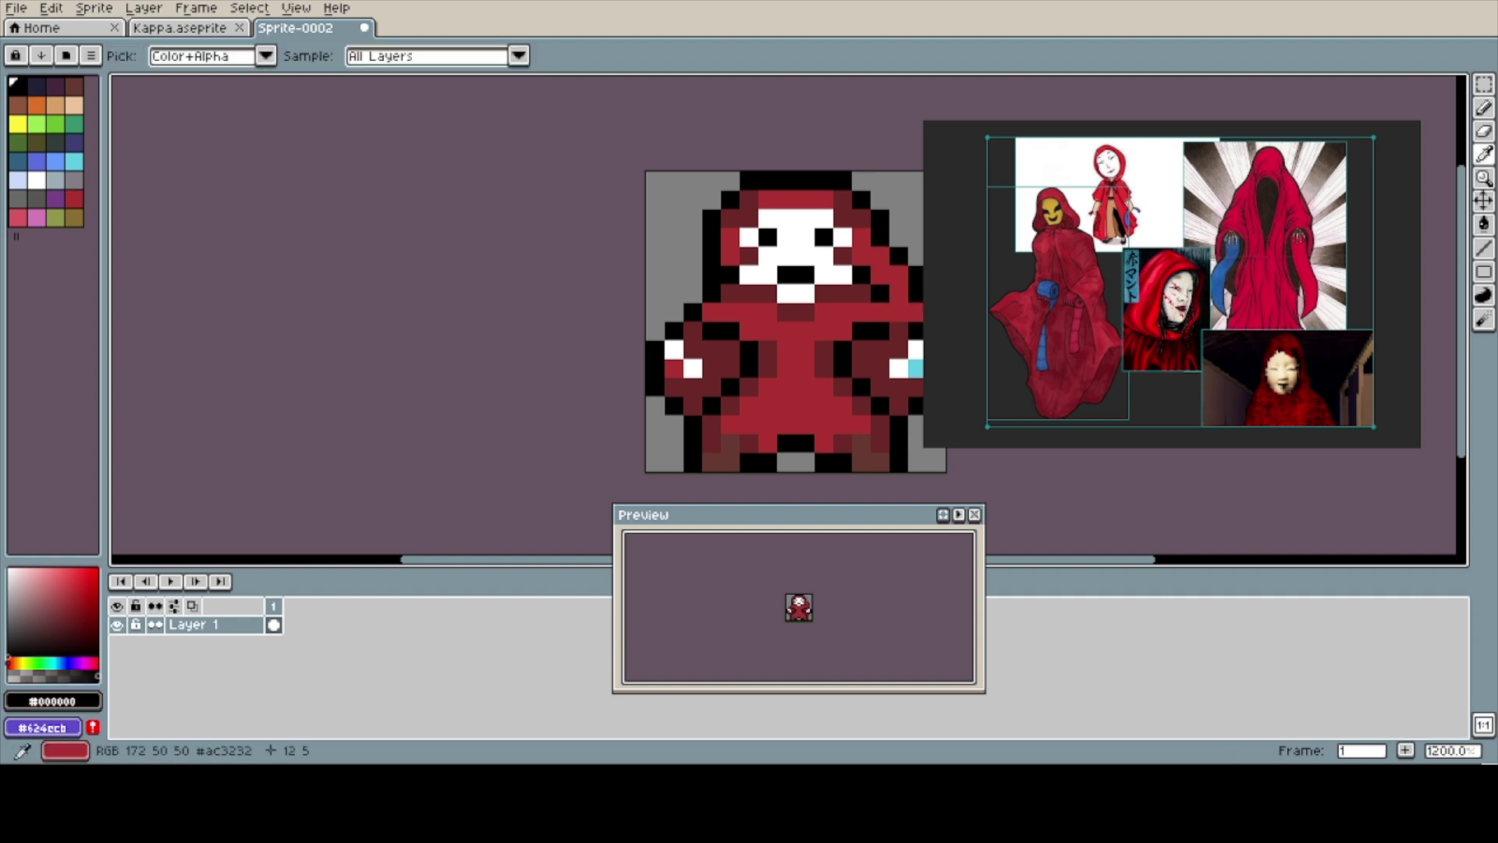
left_click(730, 219, "alt")
left_click_drag(693, 256, 674, 313)
left_click(880, 275, "alt")
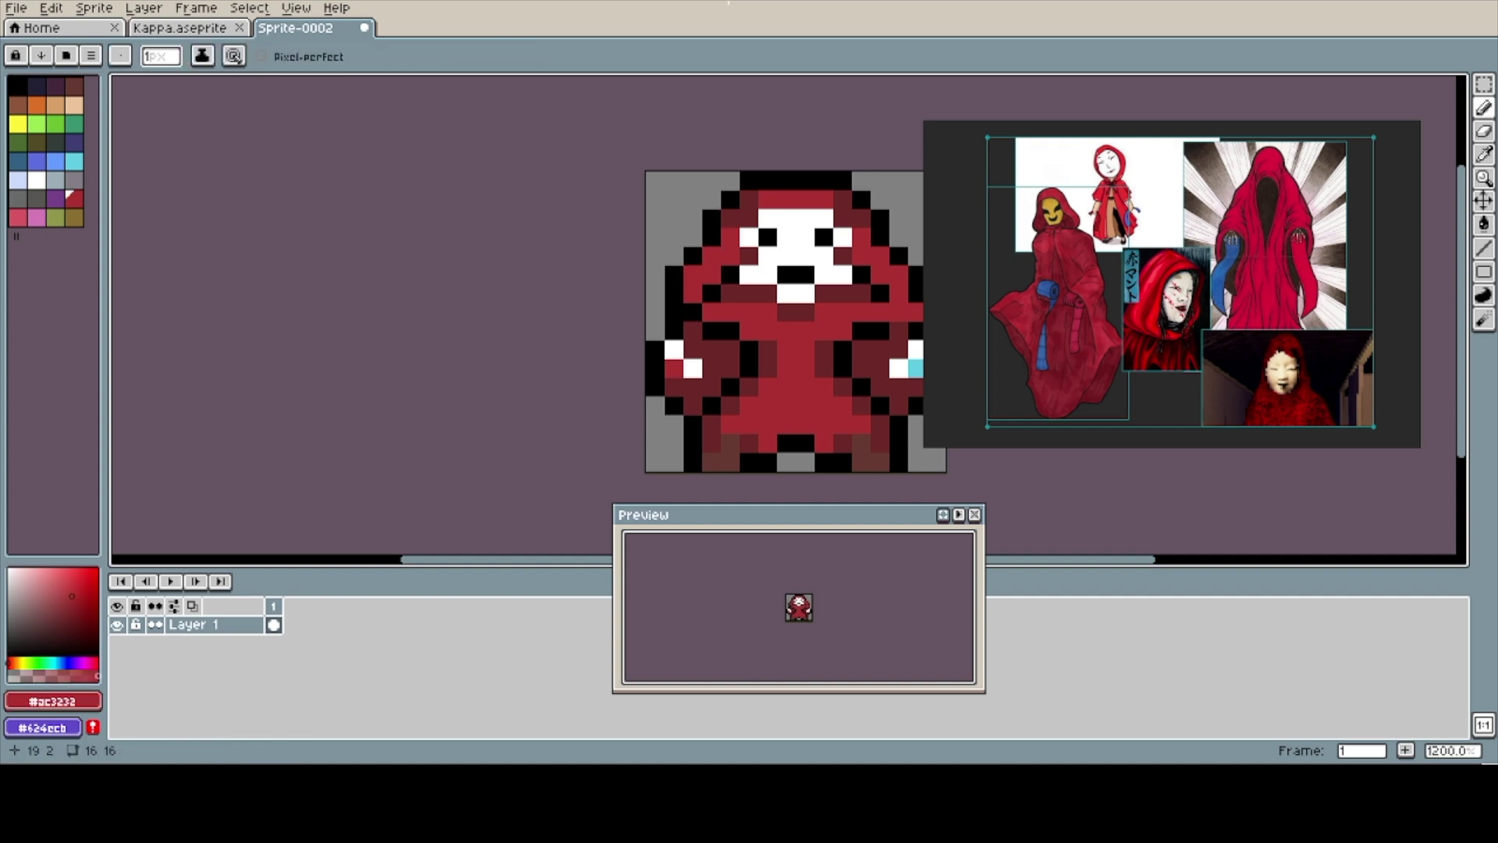
left_click(899, 311, "alt")
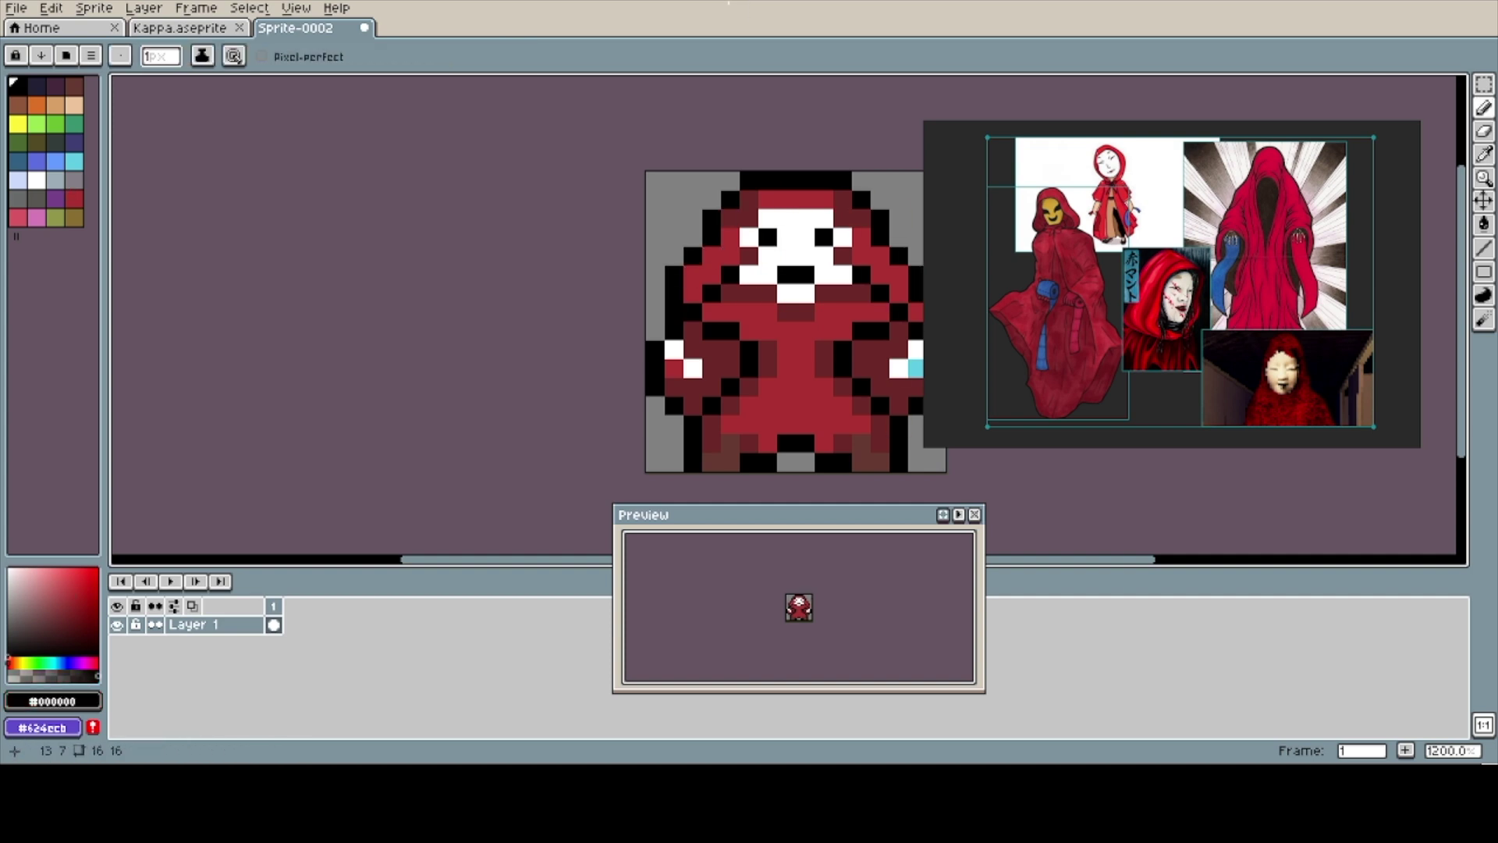
- Touch up the edge of the cloak at the right shoulder with the Eraser and dark red #6d2828
key("e")
left_click(916, 312)
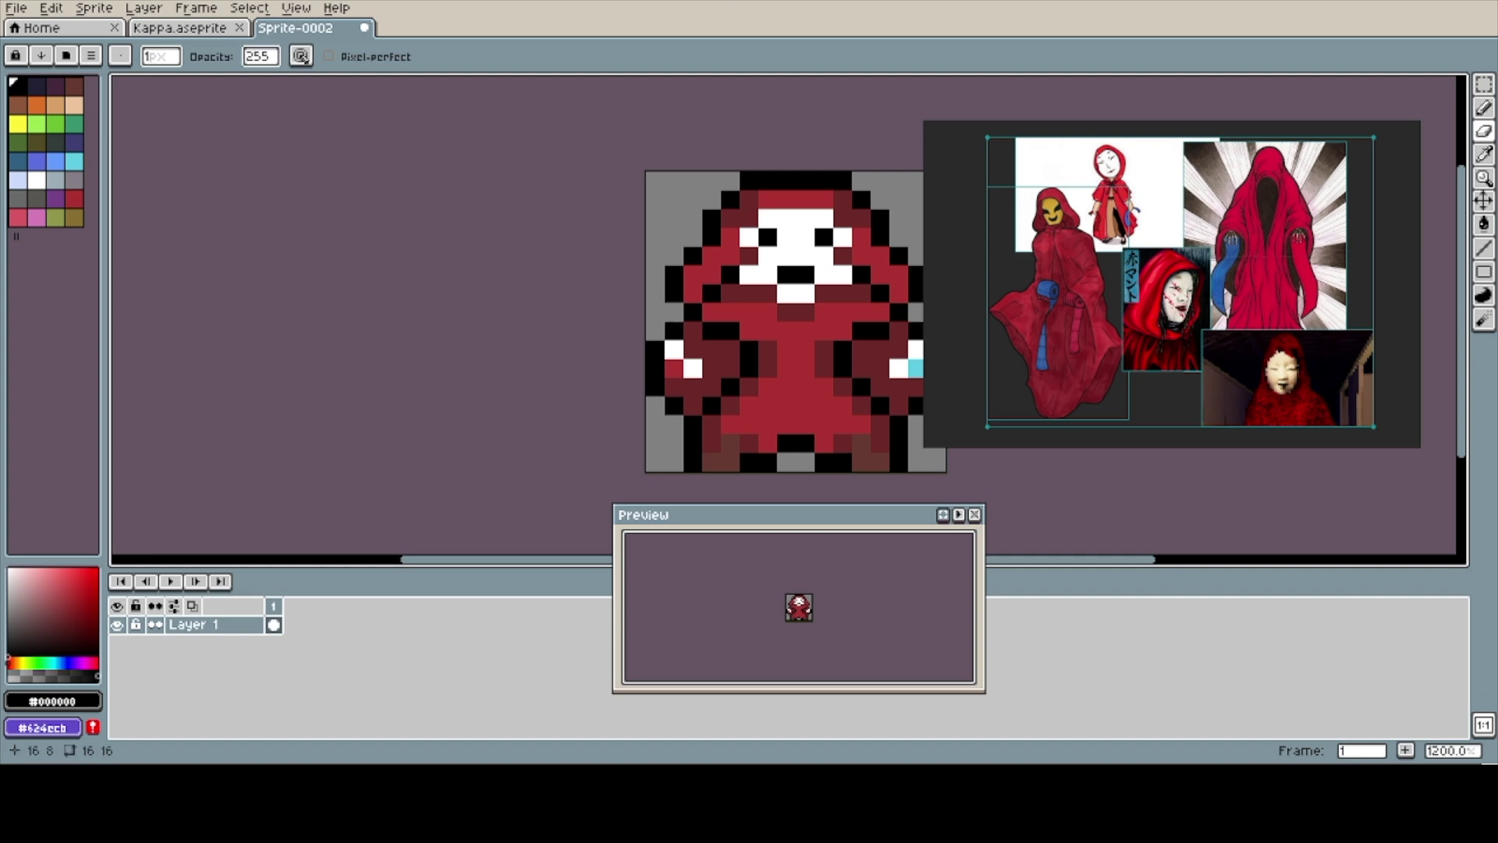
left_click(899, 293, "alt")
left_click(880, 274)
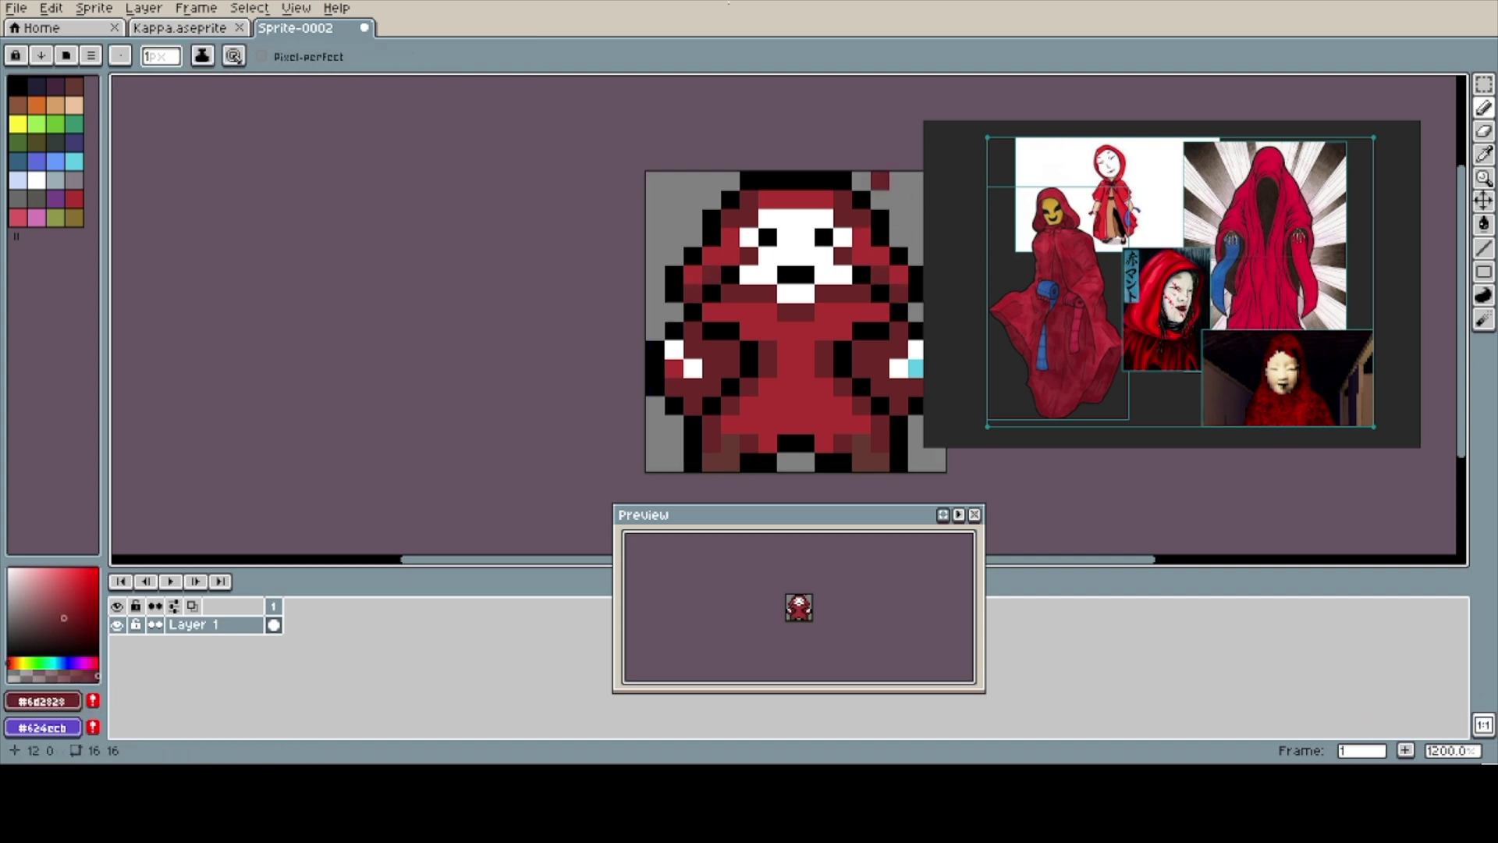
key("z")
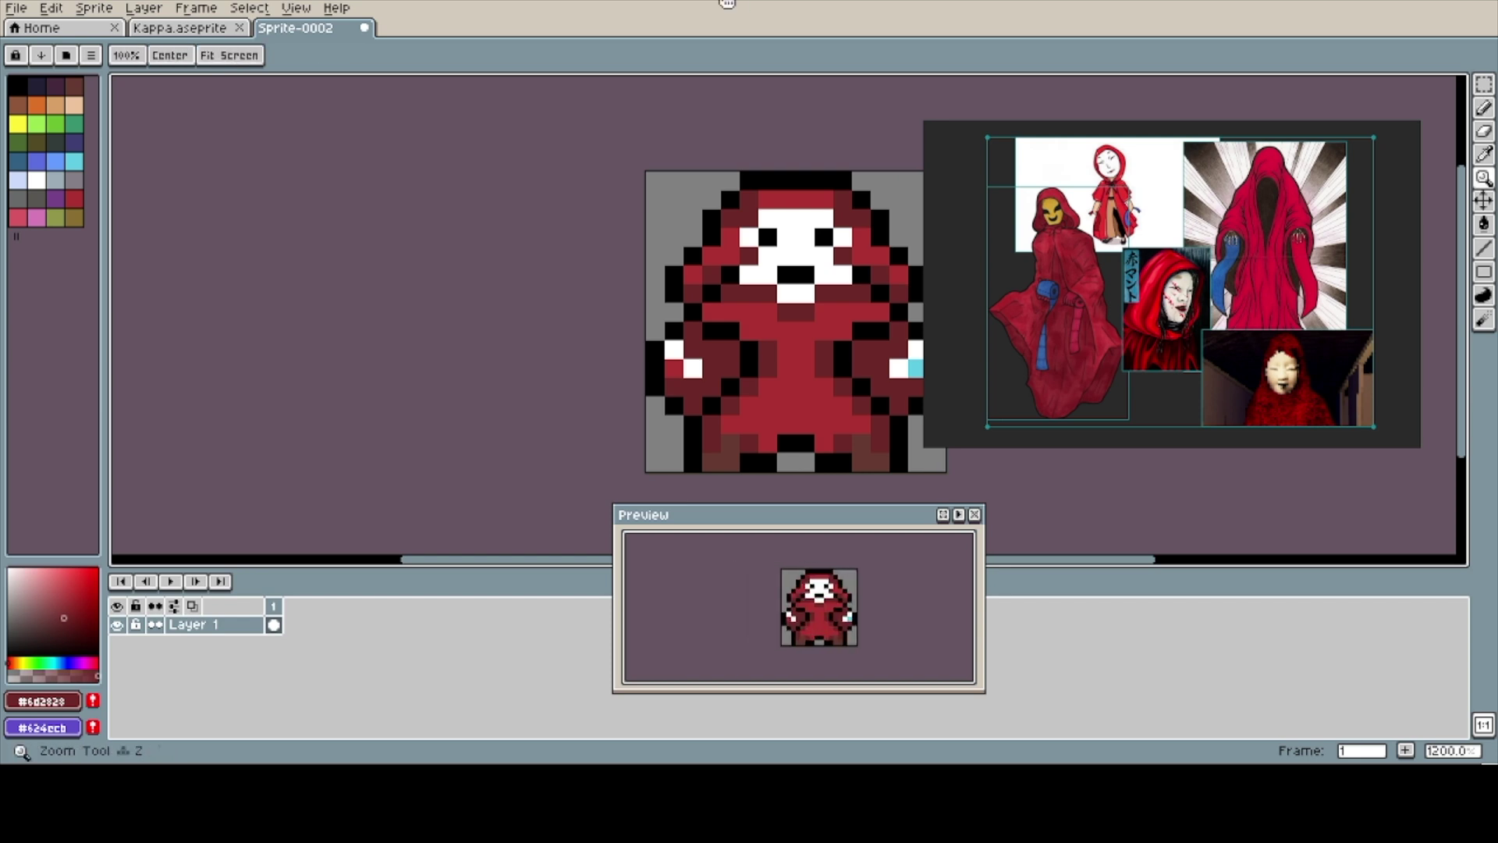
key("b")
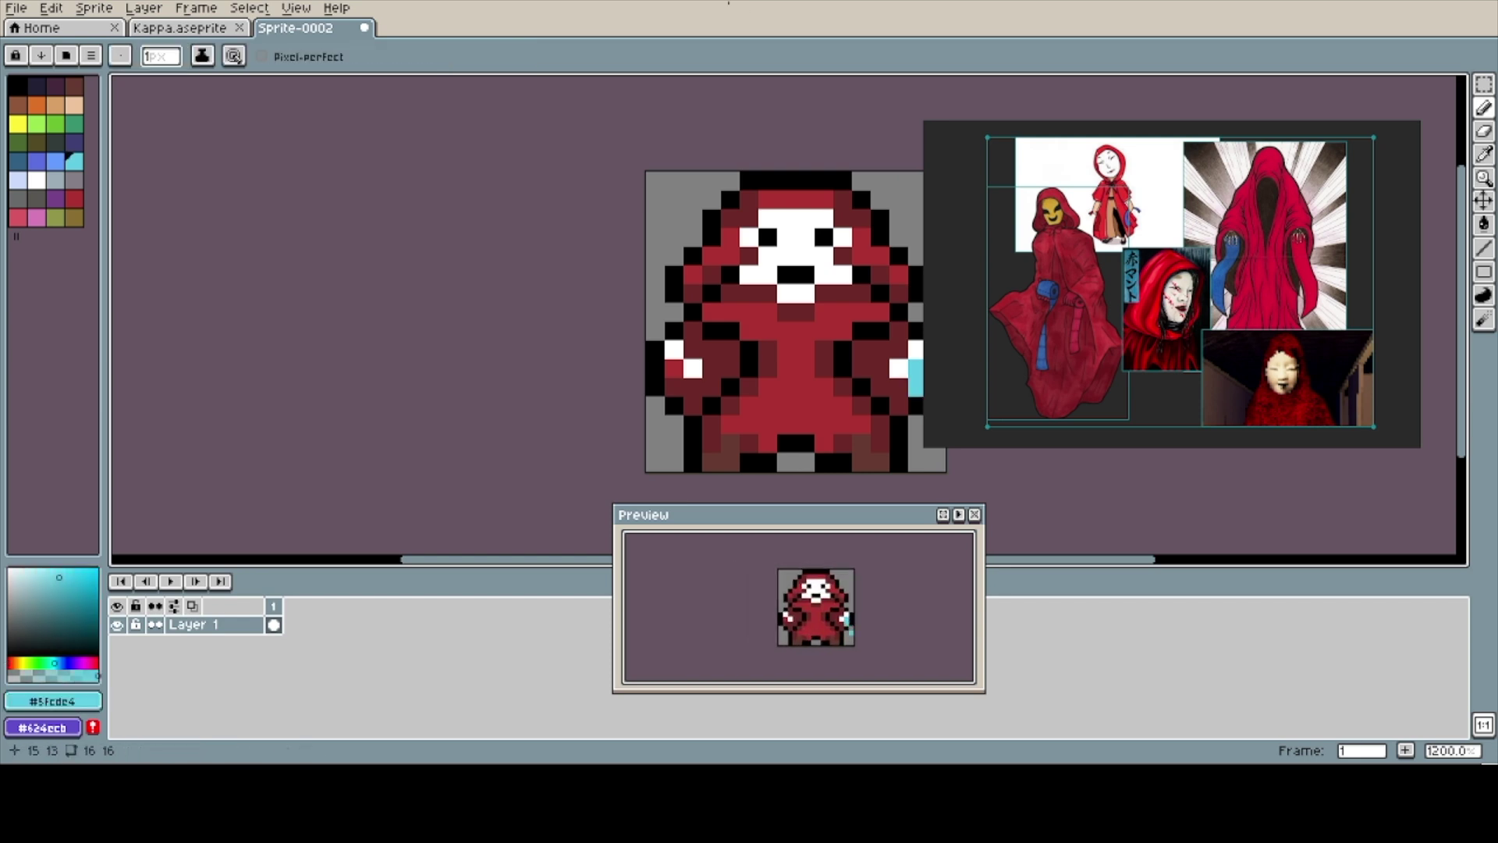
- Extend pixel streamers down from the hands to the bottom corners, red #ac3232 on the left and light blue #5fcde4 on the right
left_click(879, 388, "alt")
left_click(916, 405, "alt")
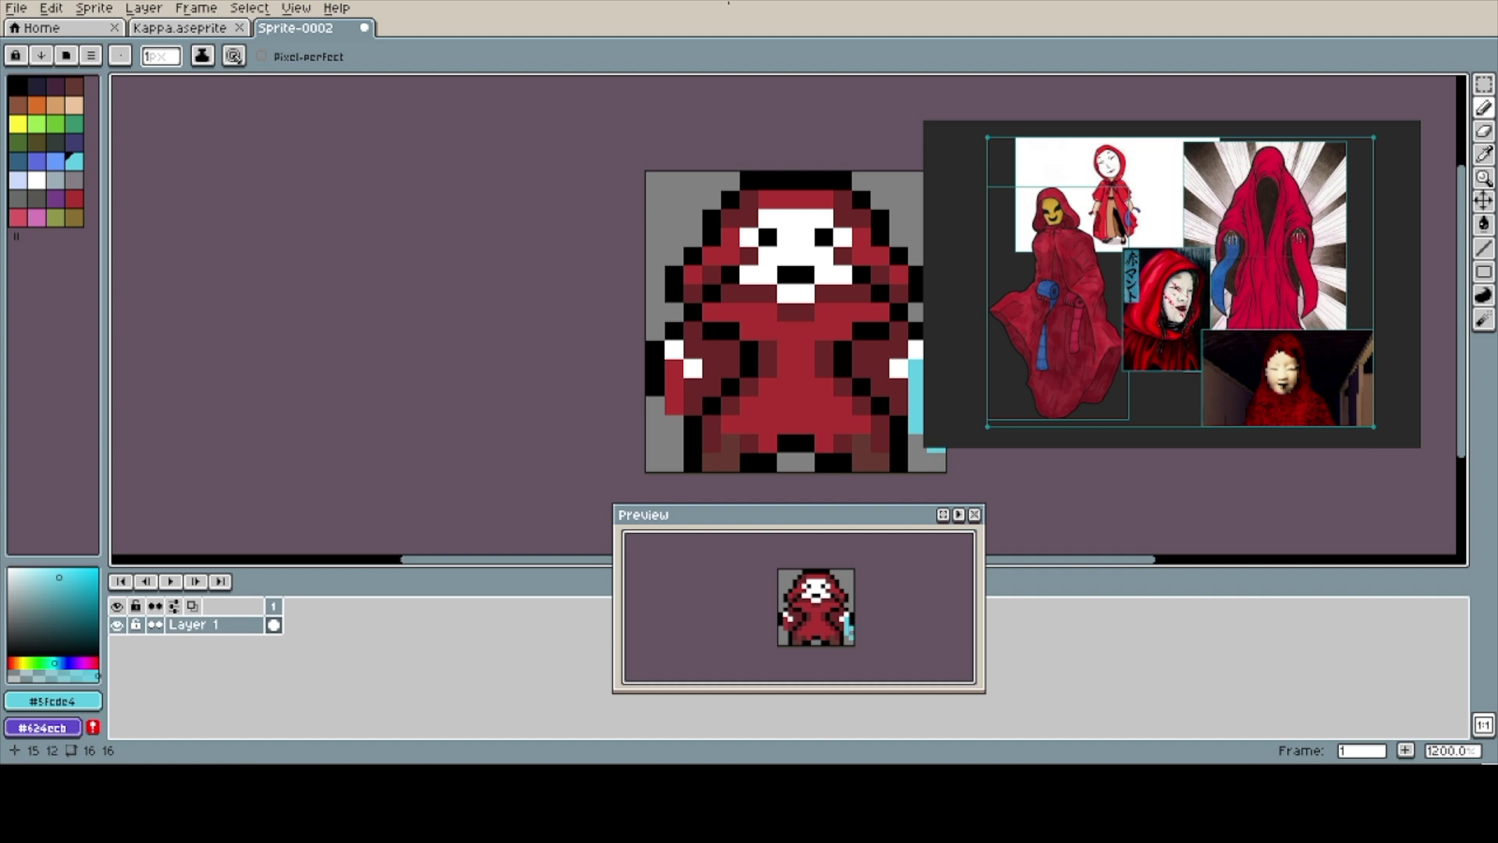
left_click(749, 442, "alt")
left_click(655, 442)
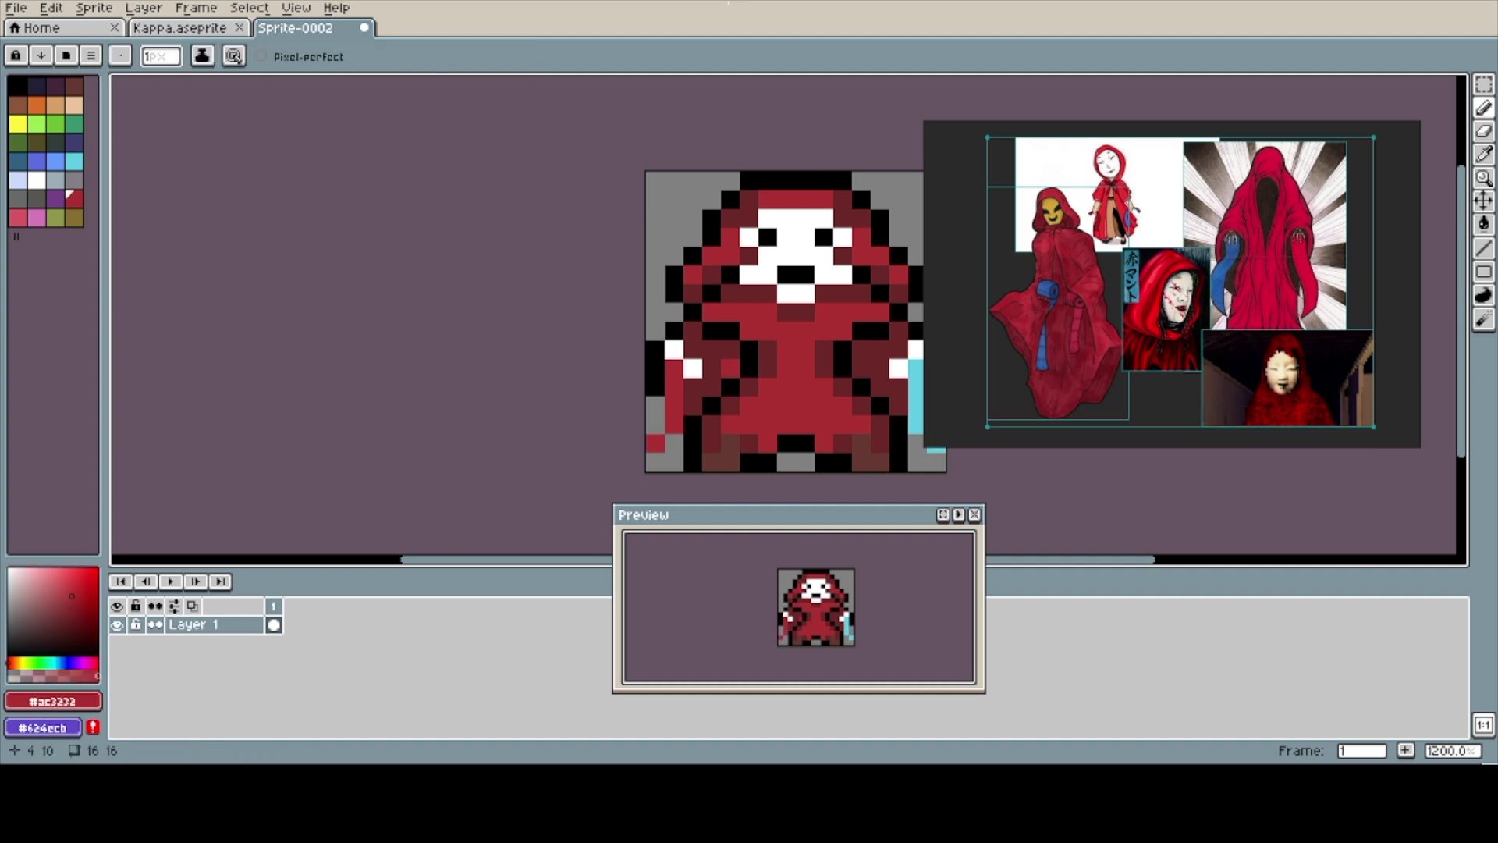
- Thicken the black folds beside the torso and recolor the streamers light blue #5fcde4 on the left and red #ac3232 on the right
left_click(749, 368, "alt")
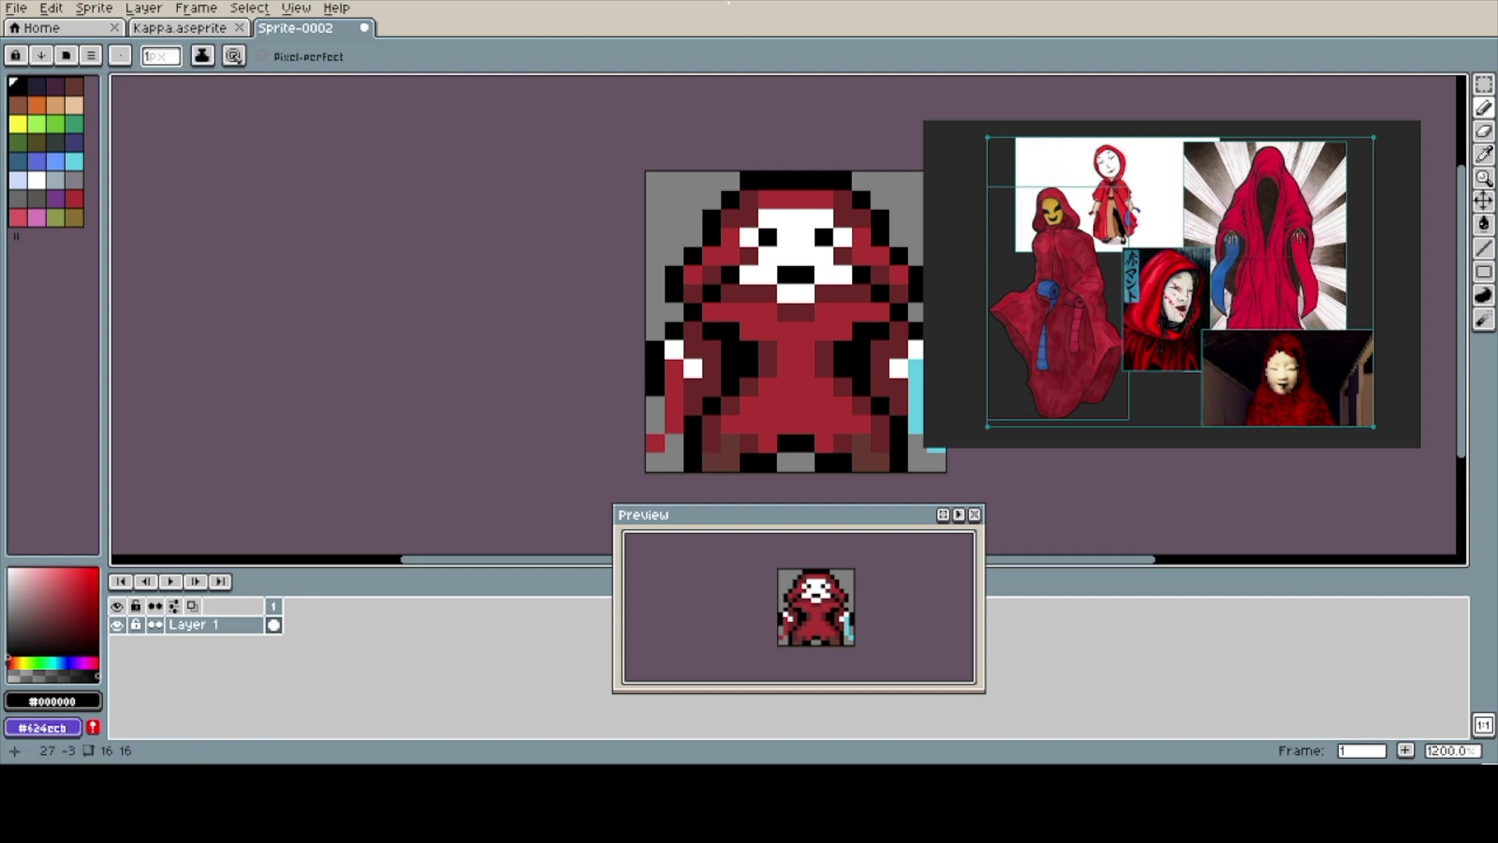
left_click(1029, 368, "alt")
key("shift+h")
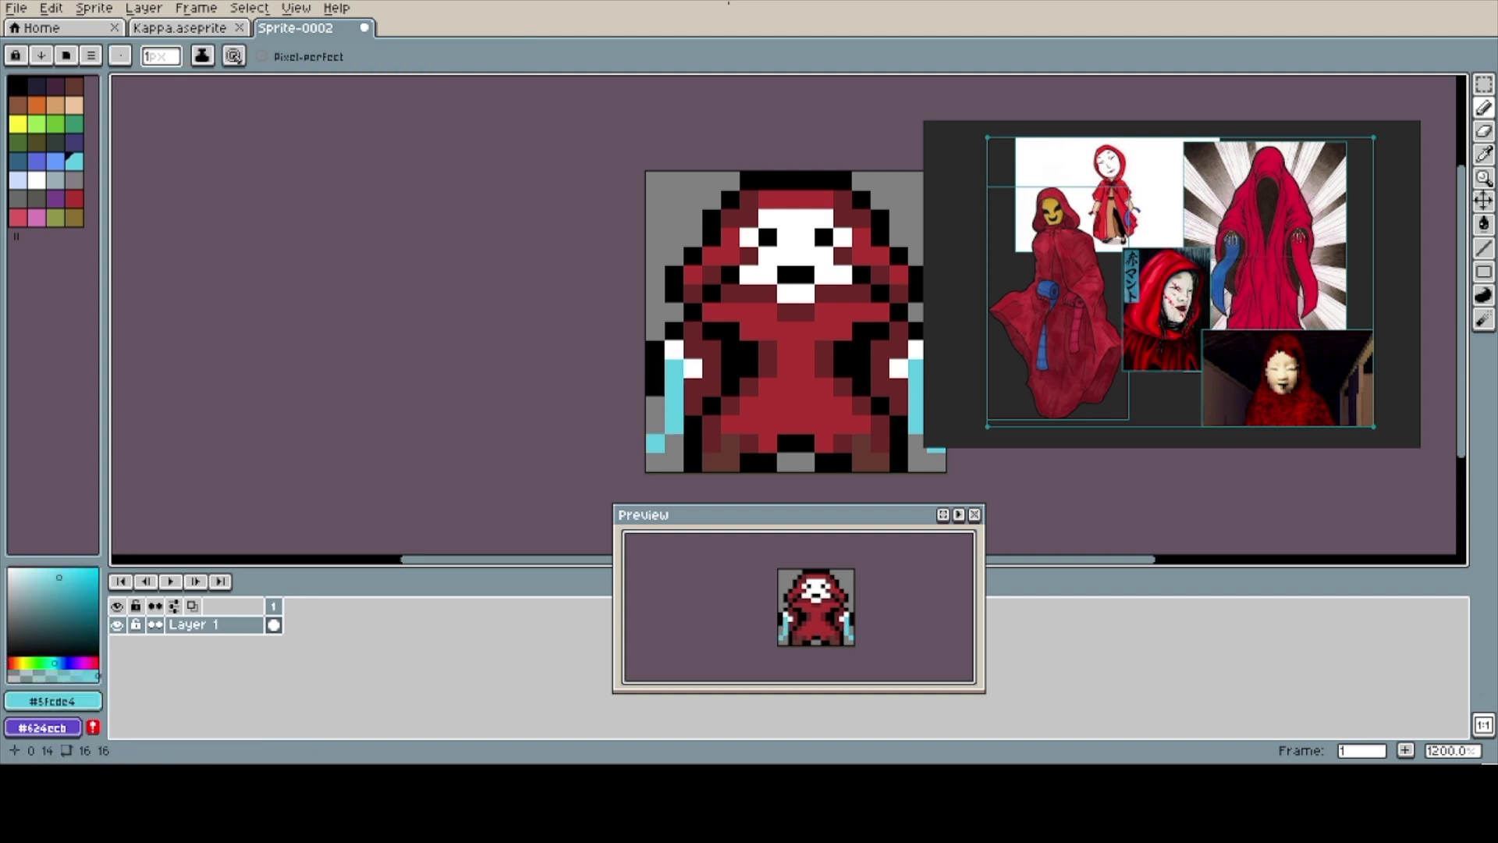
left_click(1029, 368, "alt")
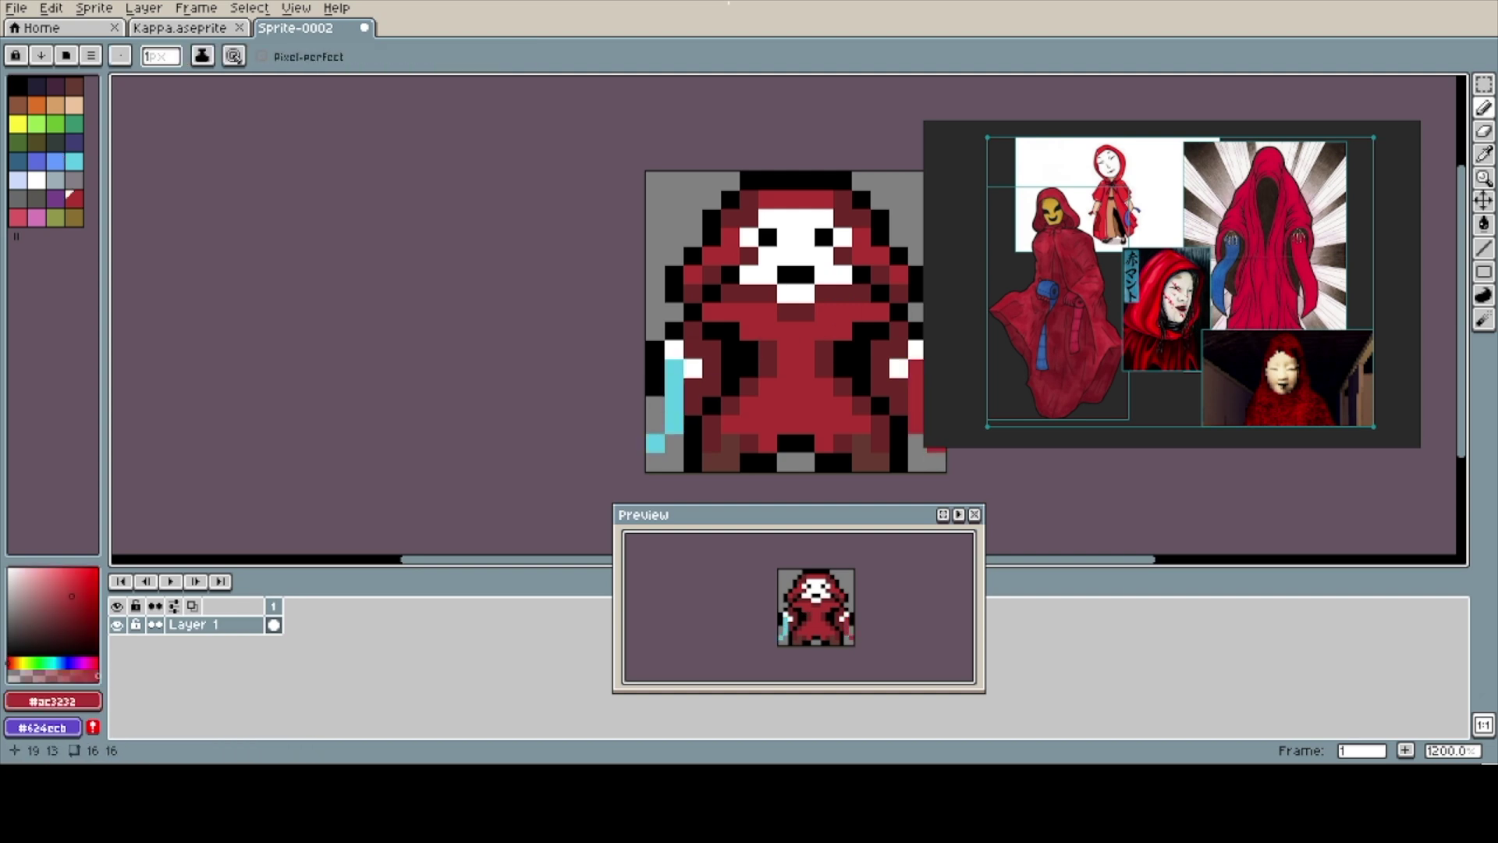
- Break up the left light blue streamer with a black pixel
left_click(712, 406, "alt")
left_click(674, 405)
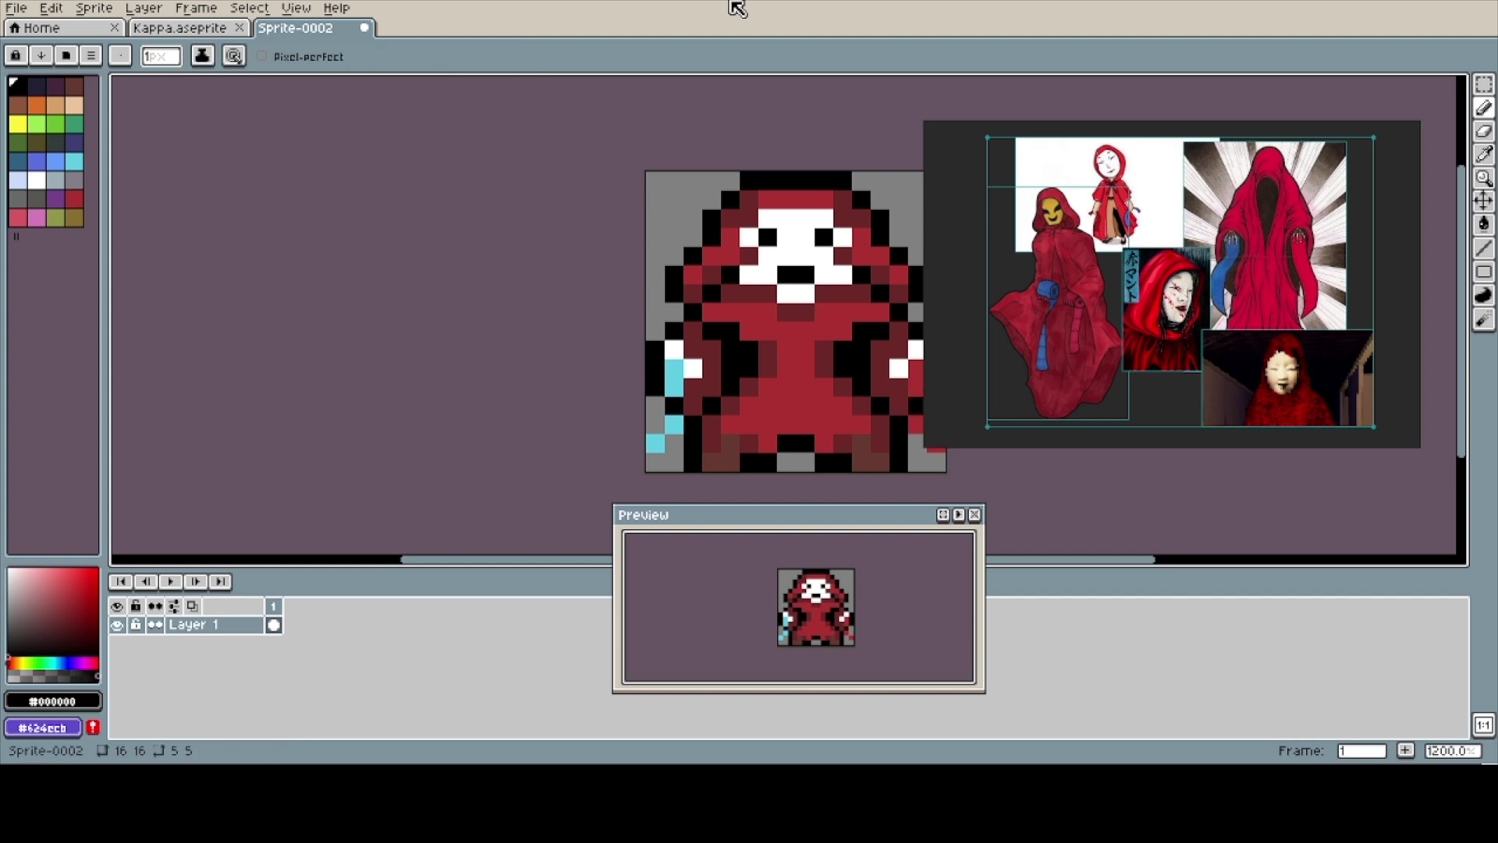
key("z")
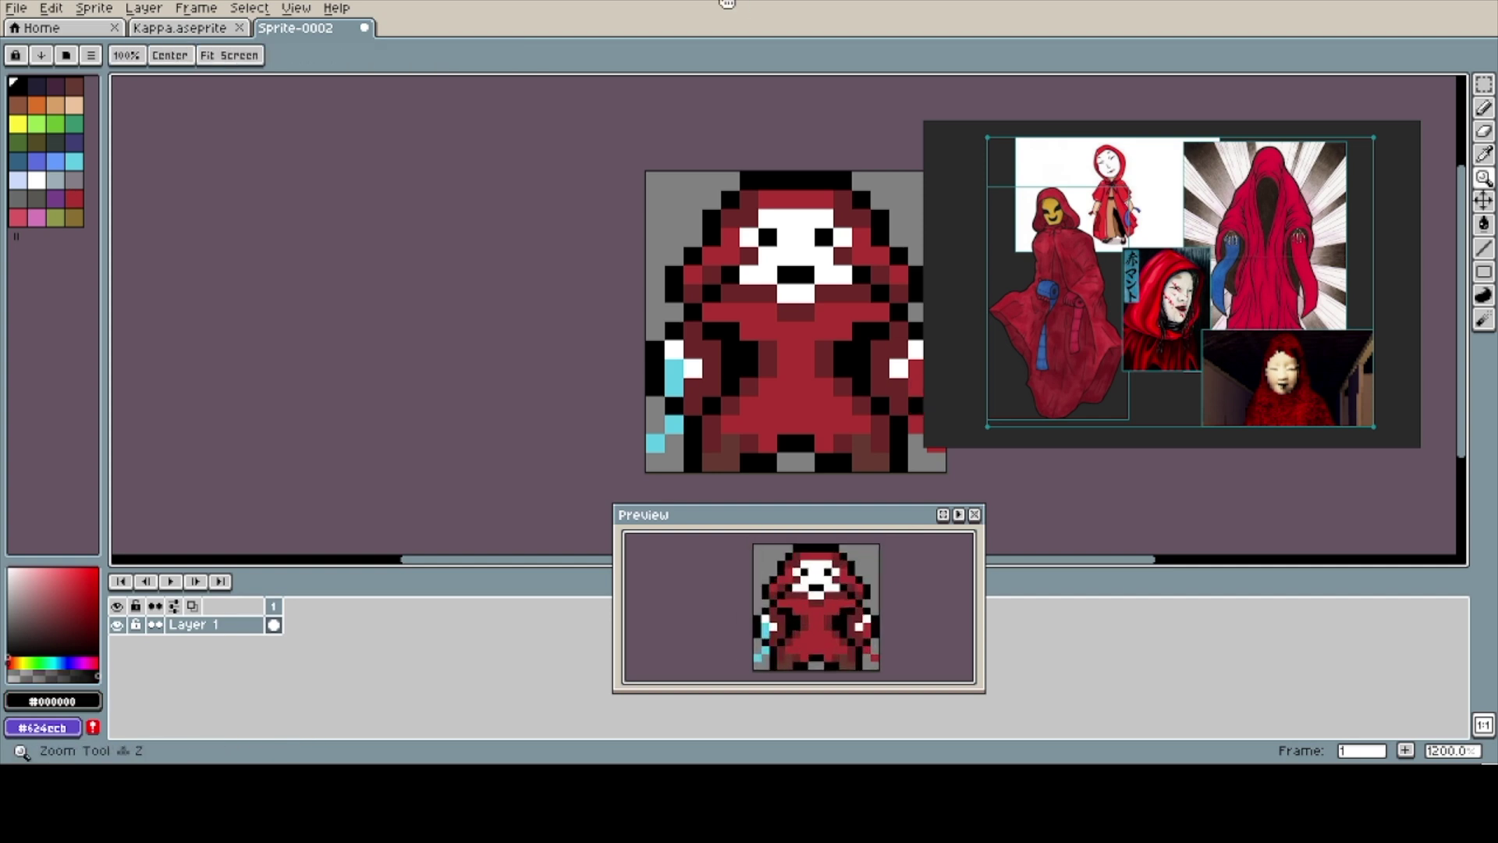
- Recolor the inner black folds beside the torso with dark red #6d2828
left_click(767, 347, "alt")
key("b")
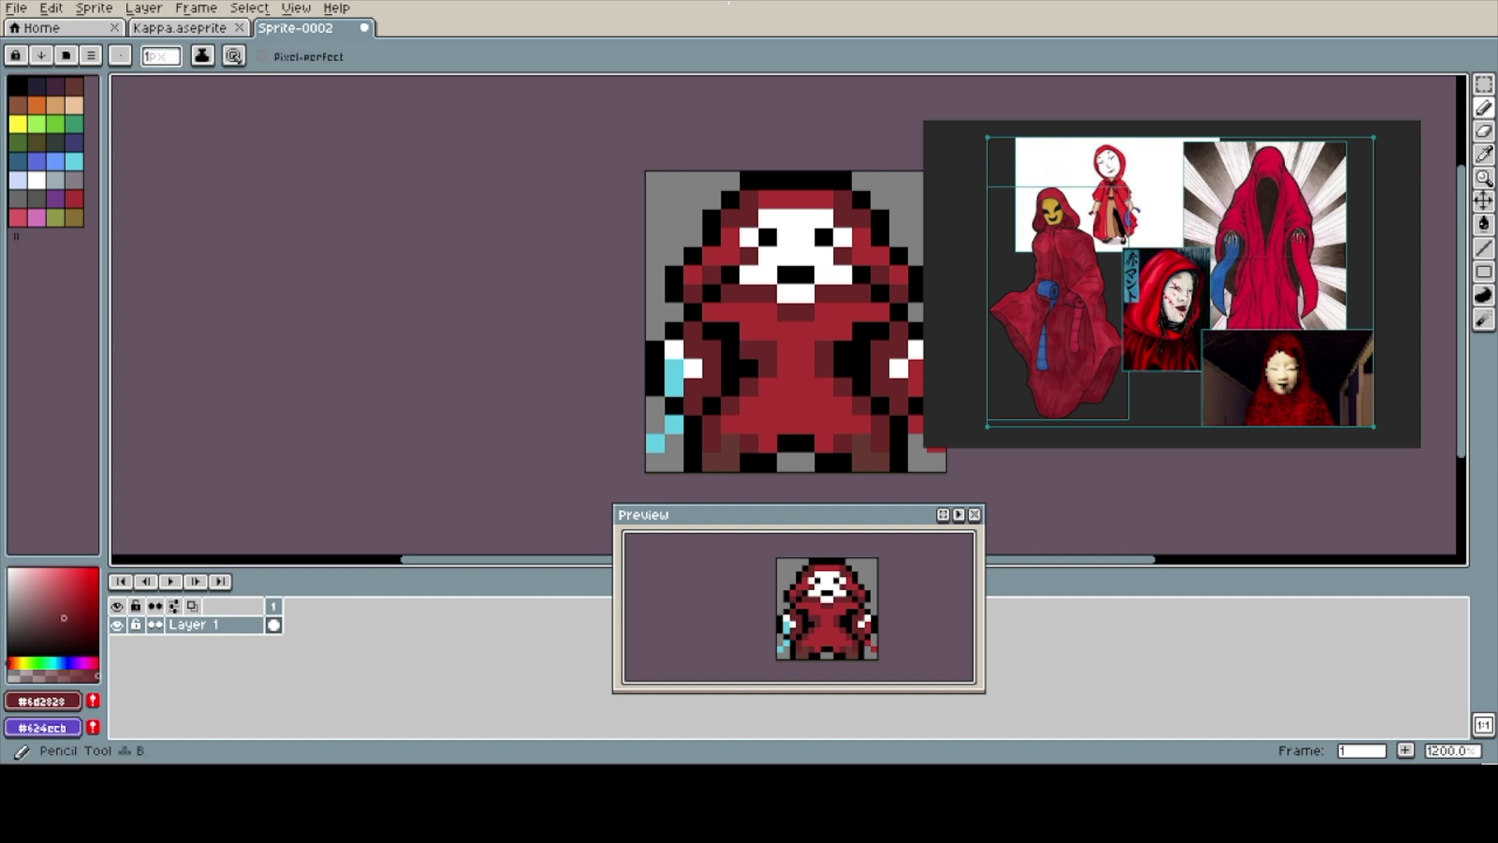
left_click(870, 320, "alt")
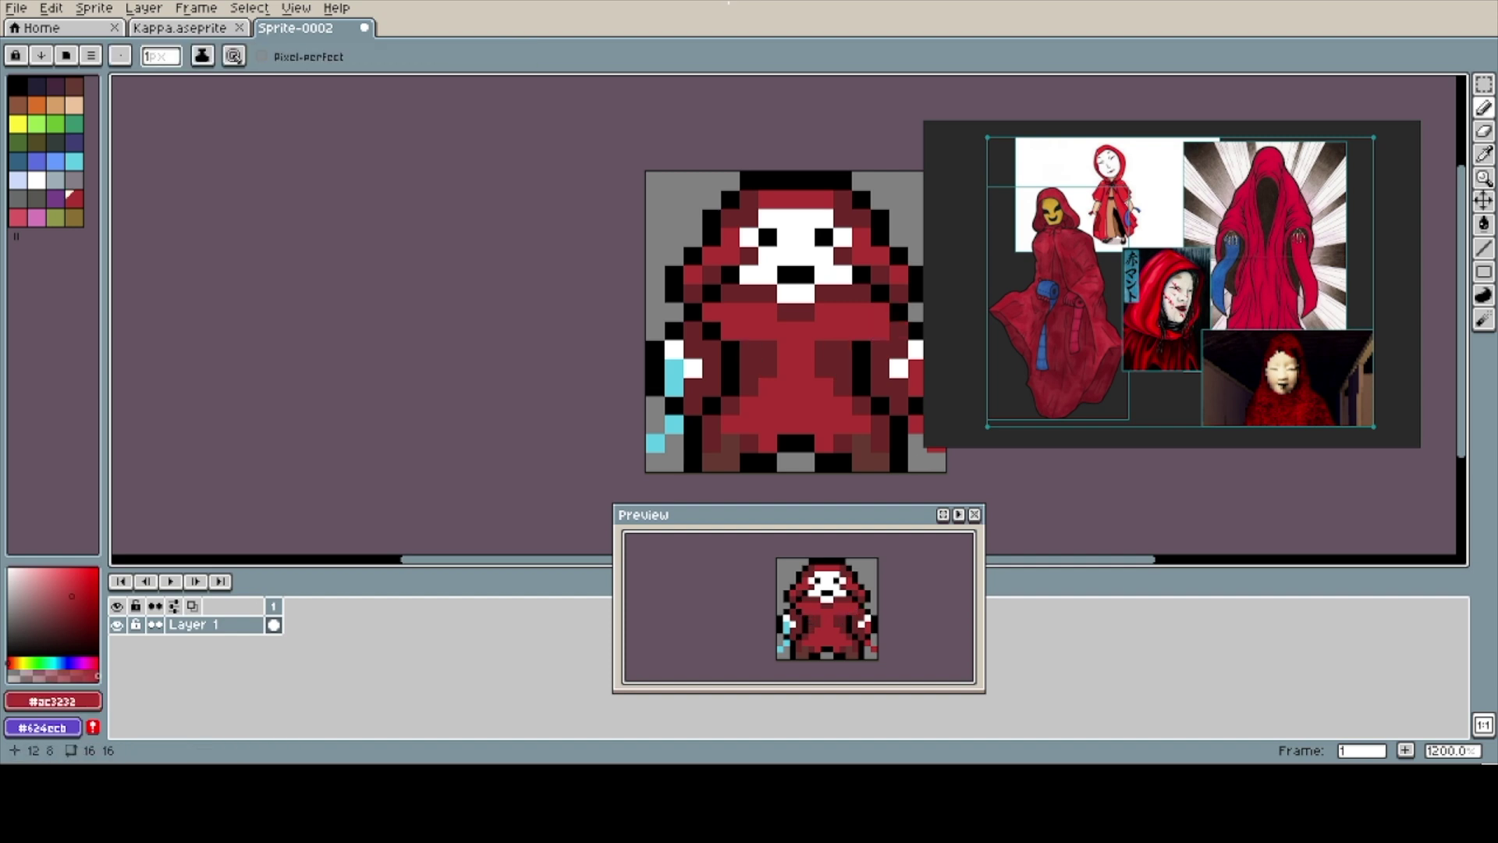
- Erase the outer outline at the robe's bottom corners and redraw it in black one pixel farther in
key("z")
key("b")
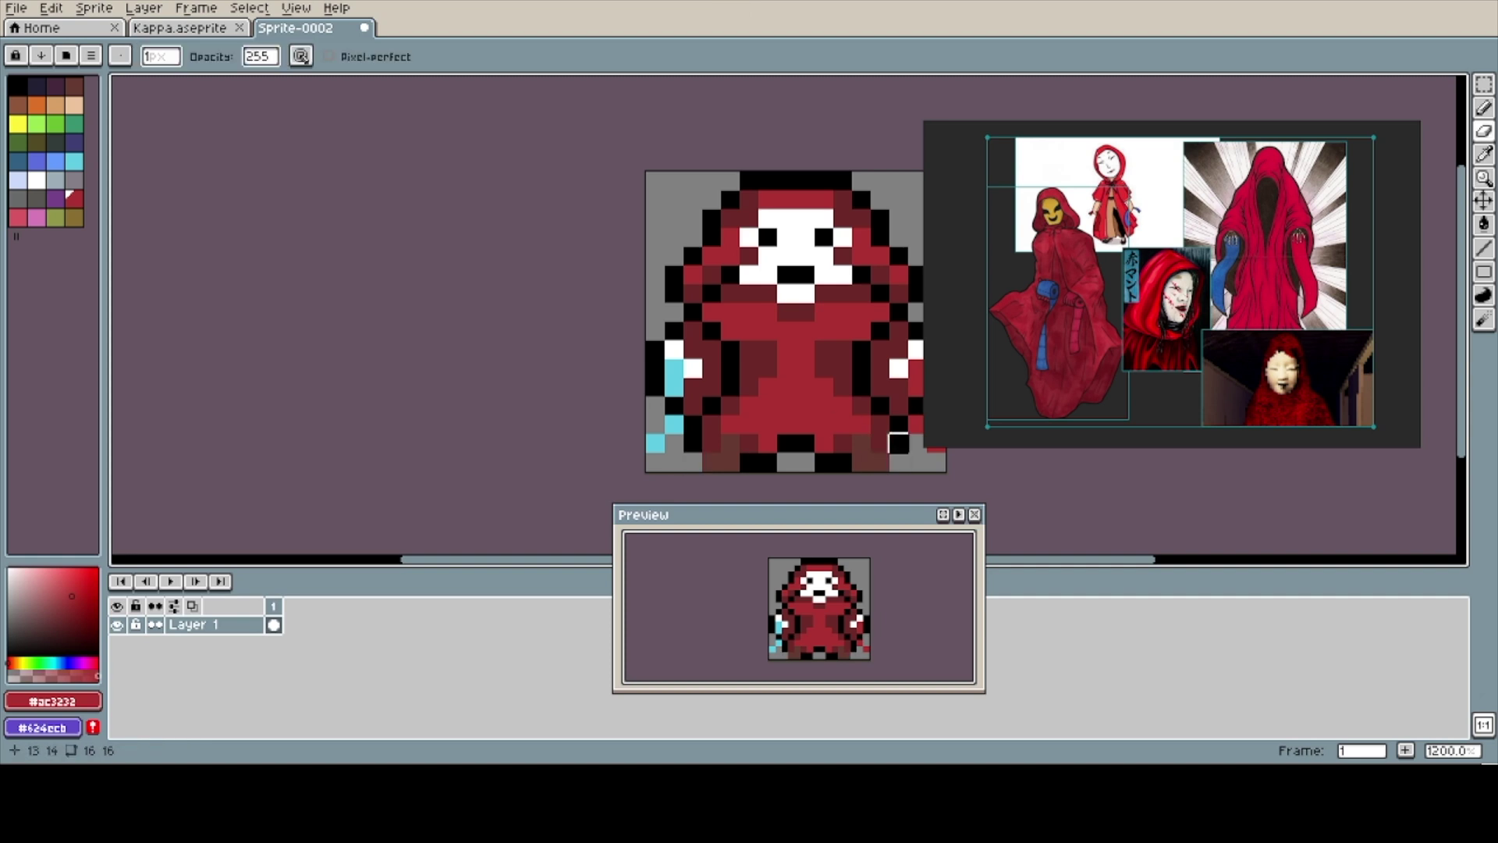
left_click(899, 405, "alt")
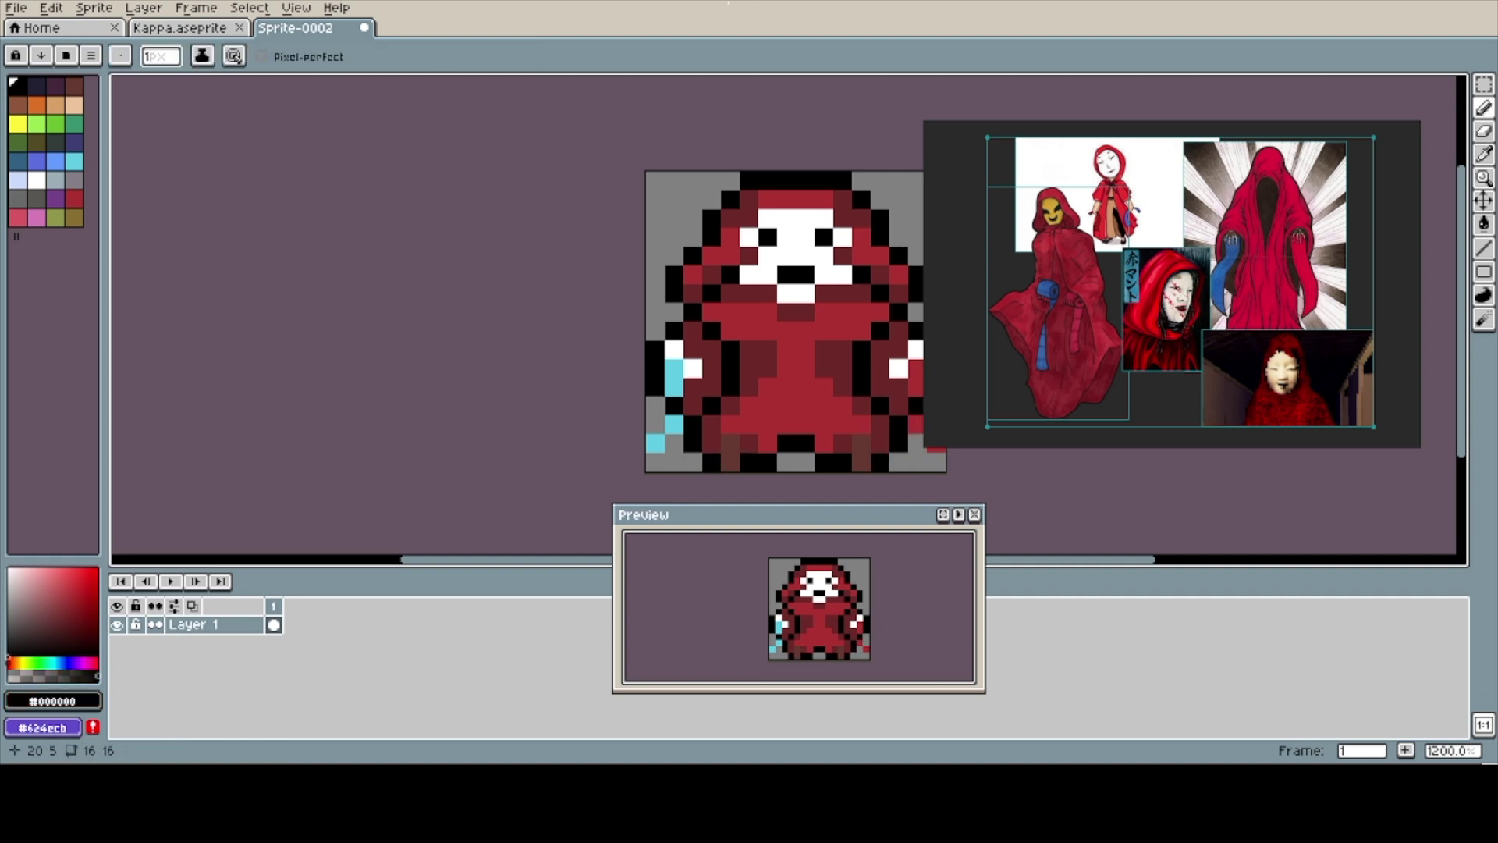
key("z")
key("minus")
key("minus")
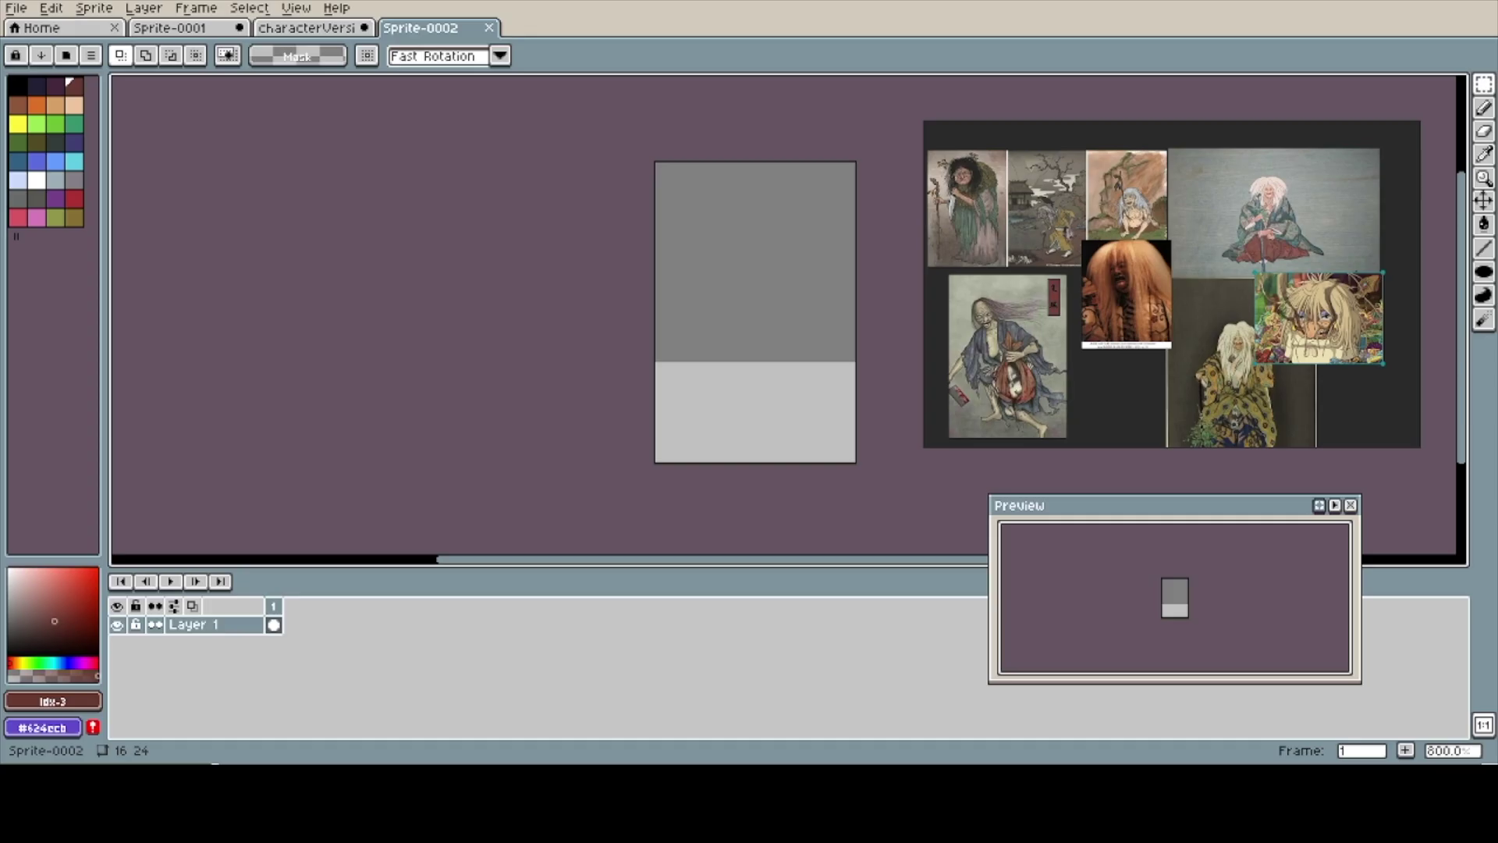
- Block in a rough black silhouette with a narrow head and wide body on the blank 16 by 24 sprite
key("b")
key("bracketleft")
key("bracketleft")
key("bracketleft")
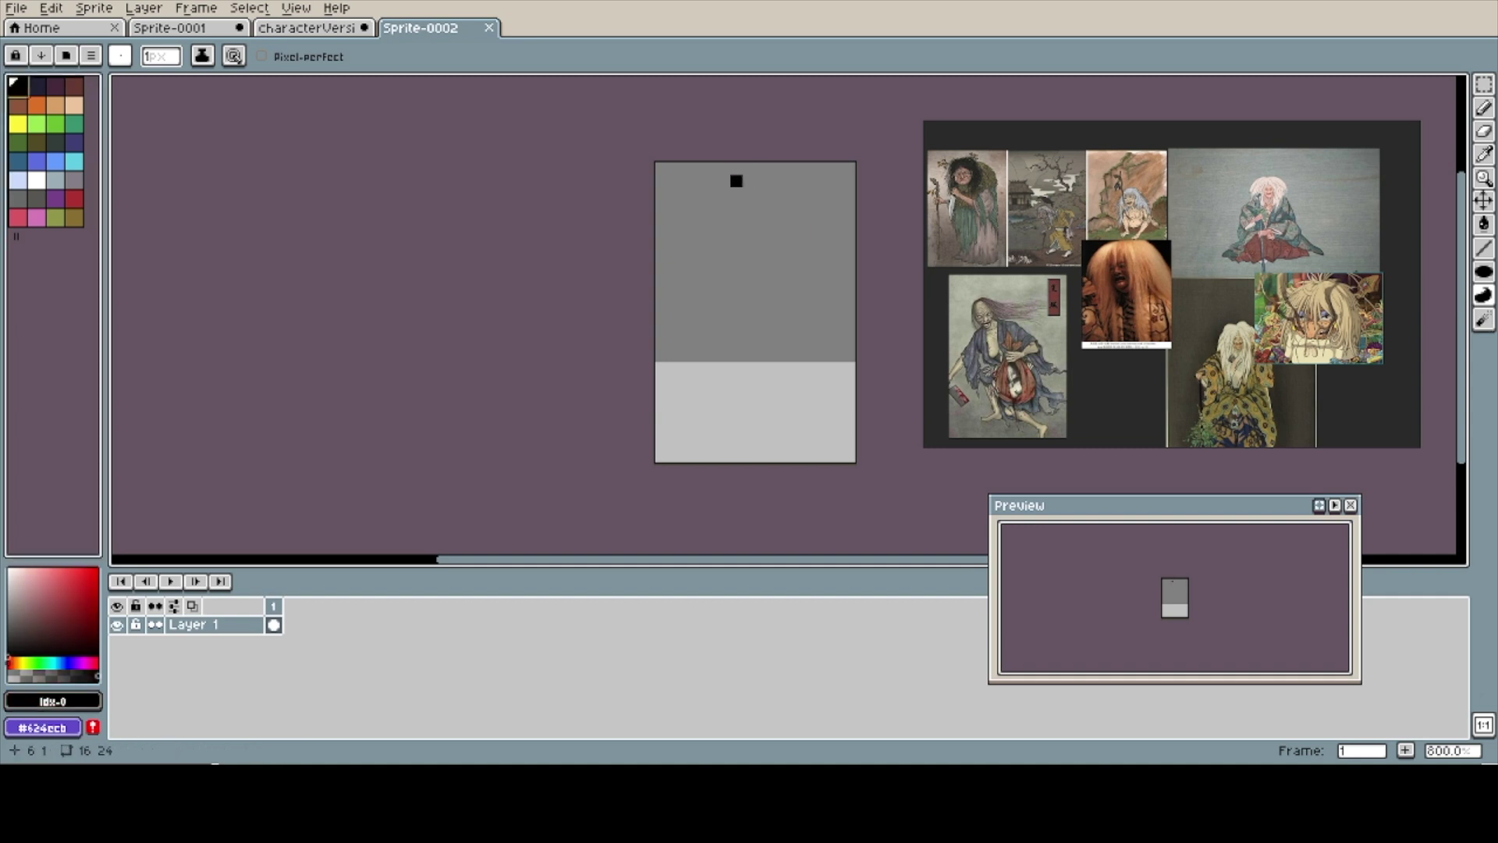
left_click_drag(749, 206, 749, 206)
mouse_move(724, 256)
left_mouse_down()
mouse_move(827, 343)
mouse_move(733, 234)
left_mouse_up()
mouse_move(686, 367)
left_mouse_down()
mouse_move(679, 421)
mouse_move(699, 394)
left_mouse_up()
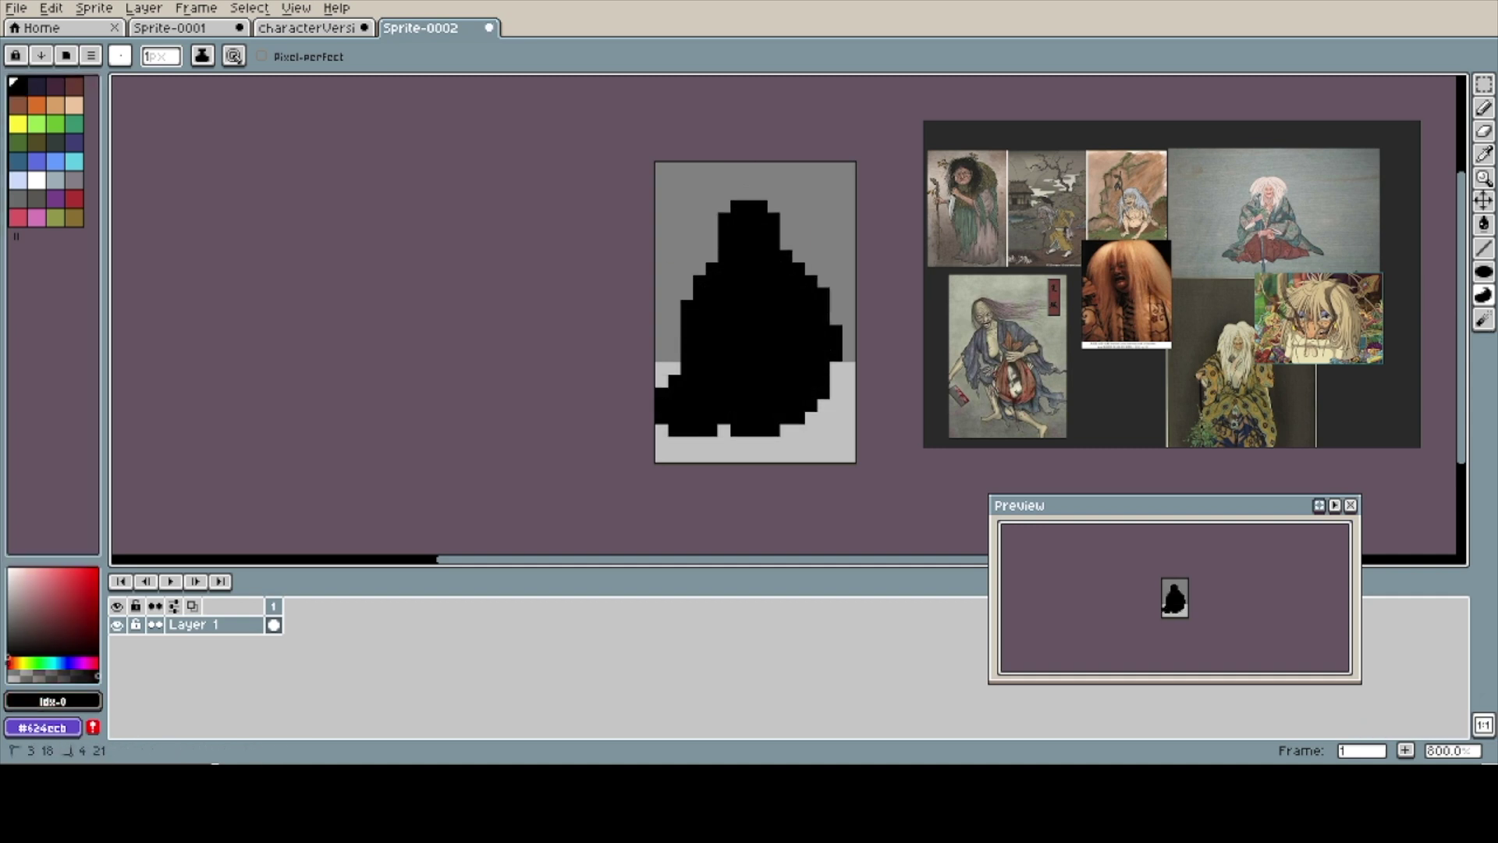
- Extend the silhouette's base to the right edge of the canvas and start the left foot in black
left_click_drag(804, 427, 835, 418)
key("e")
left_click(849, 381)
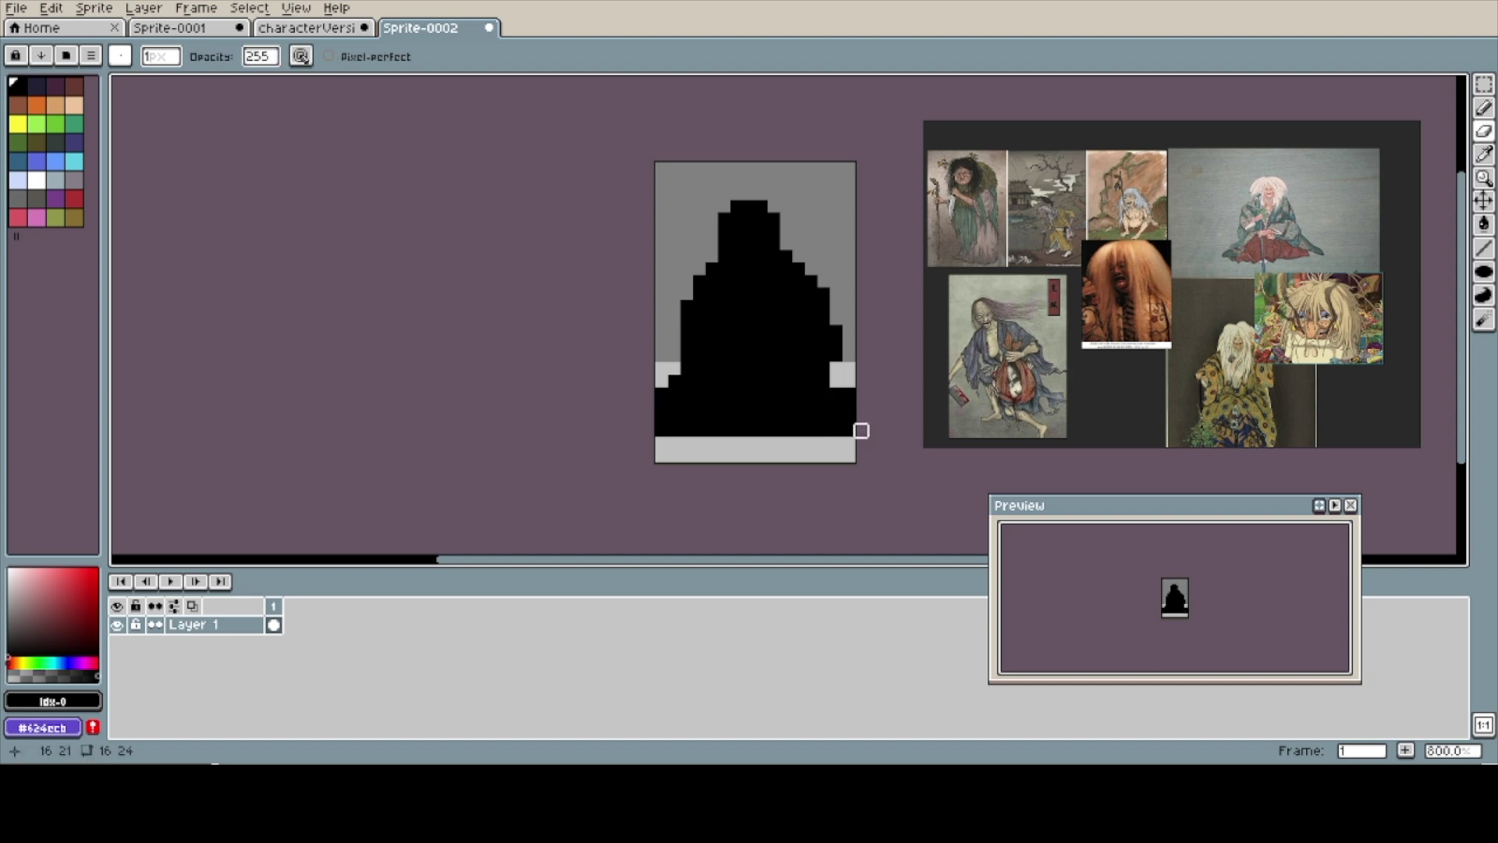
key("b")
left_click(835, 380)
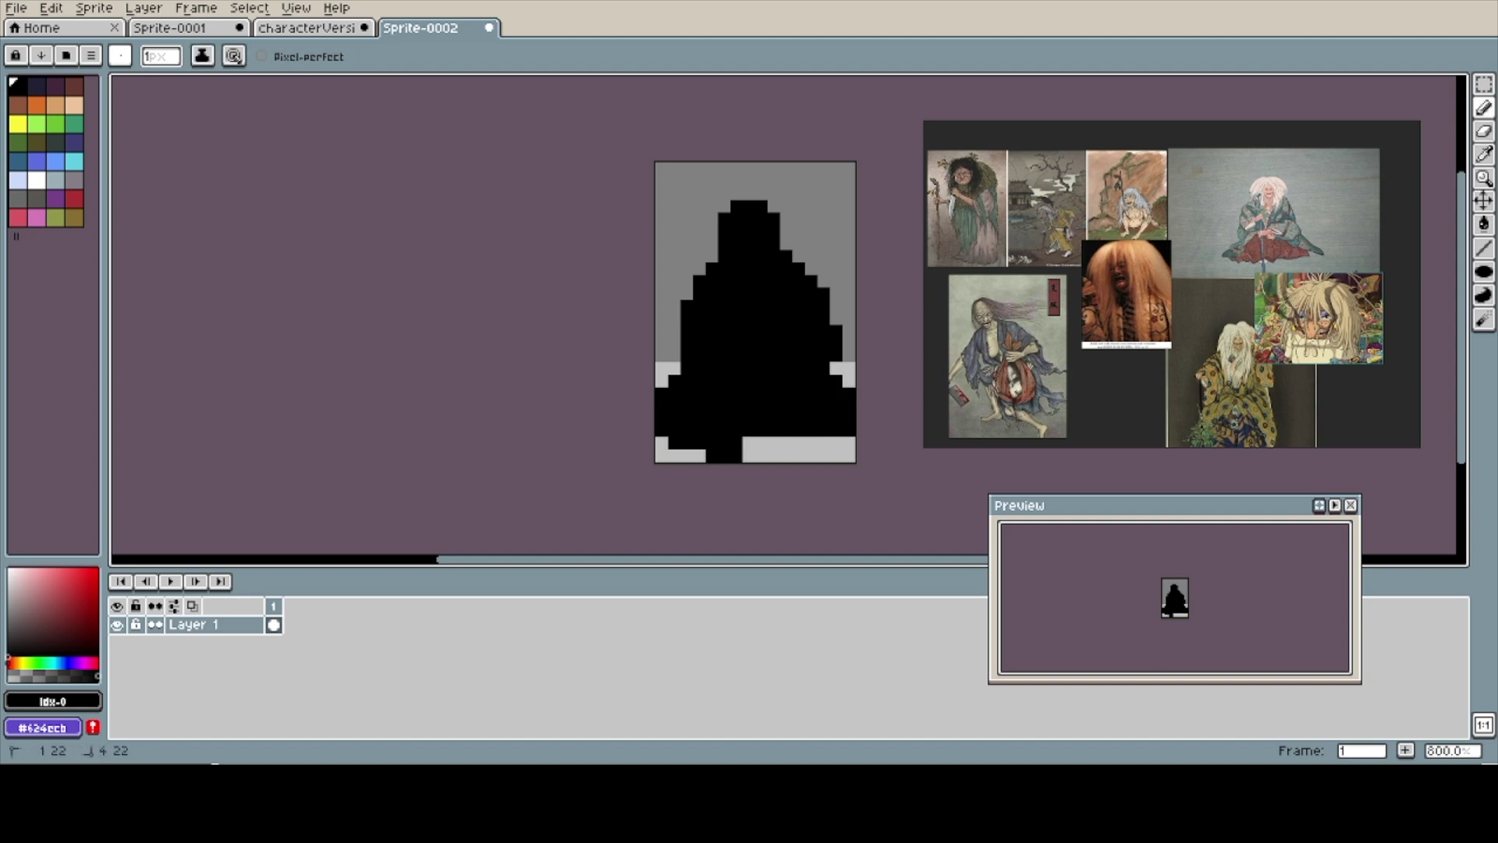
- Add a broad black mass of hair around the head and shoulders, and block in the right foot
left_click_drag(724, 205, 661, 255)
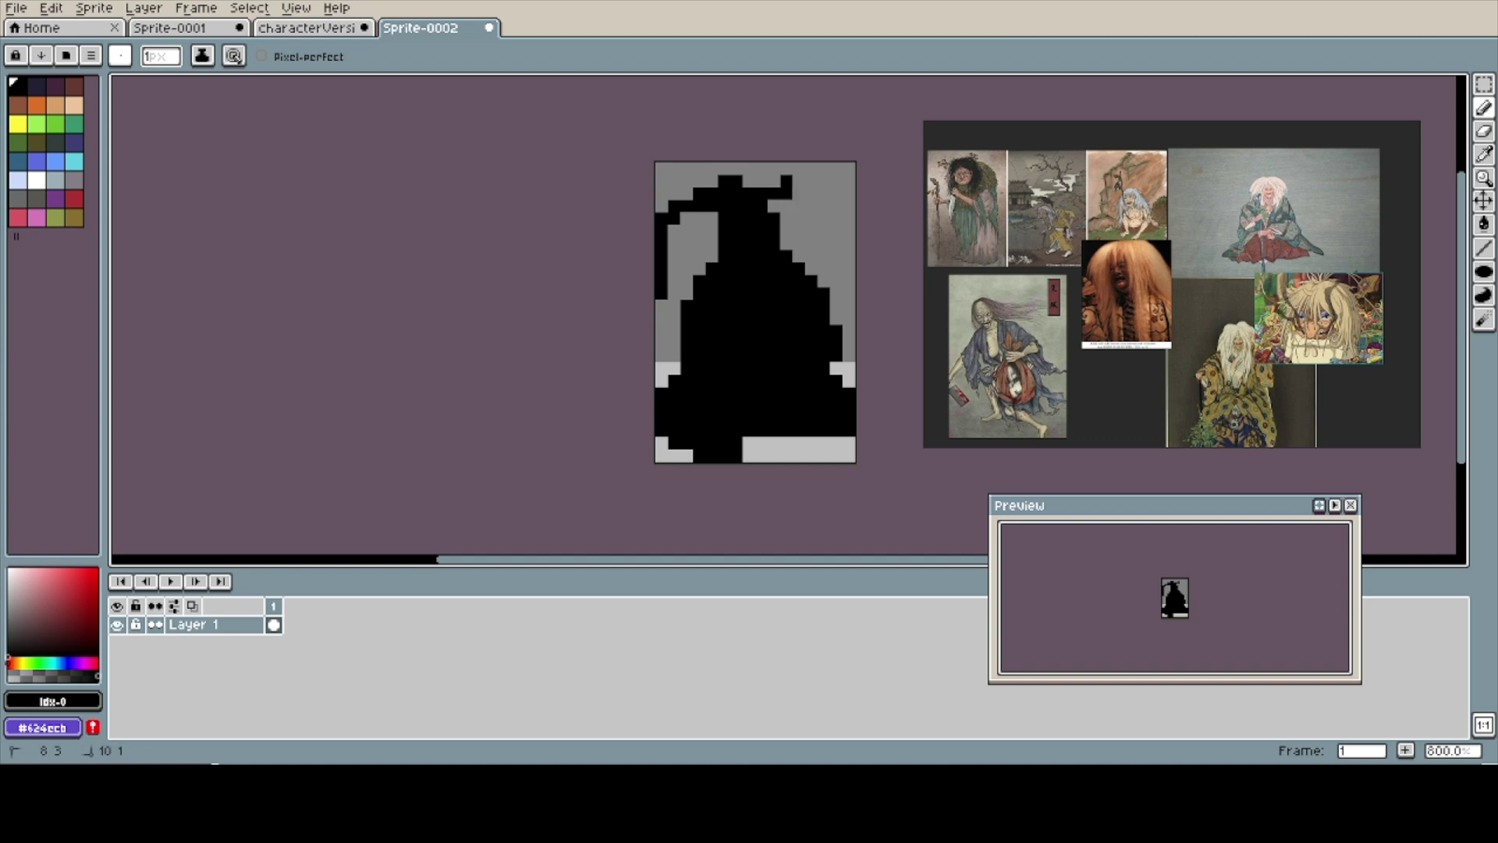
left_click_drag(786, 180, 800, 269)
mouse_move(672, 319)
left_mouse_down()
mouse_move(695, 226)
mouse_move(819, 193)
left_mouse_up()
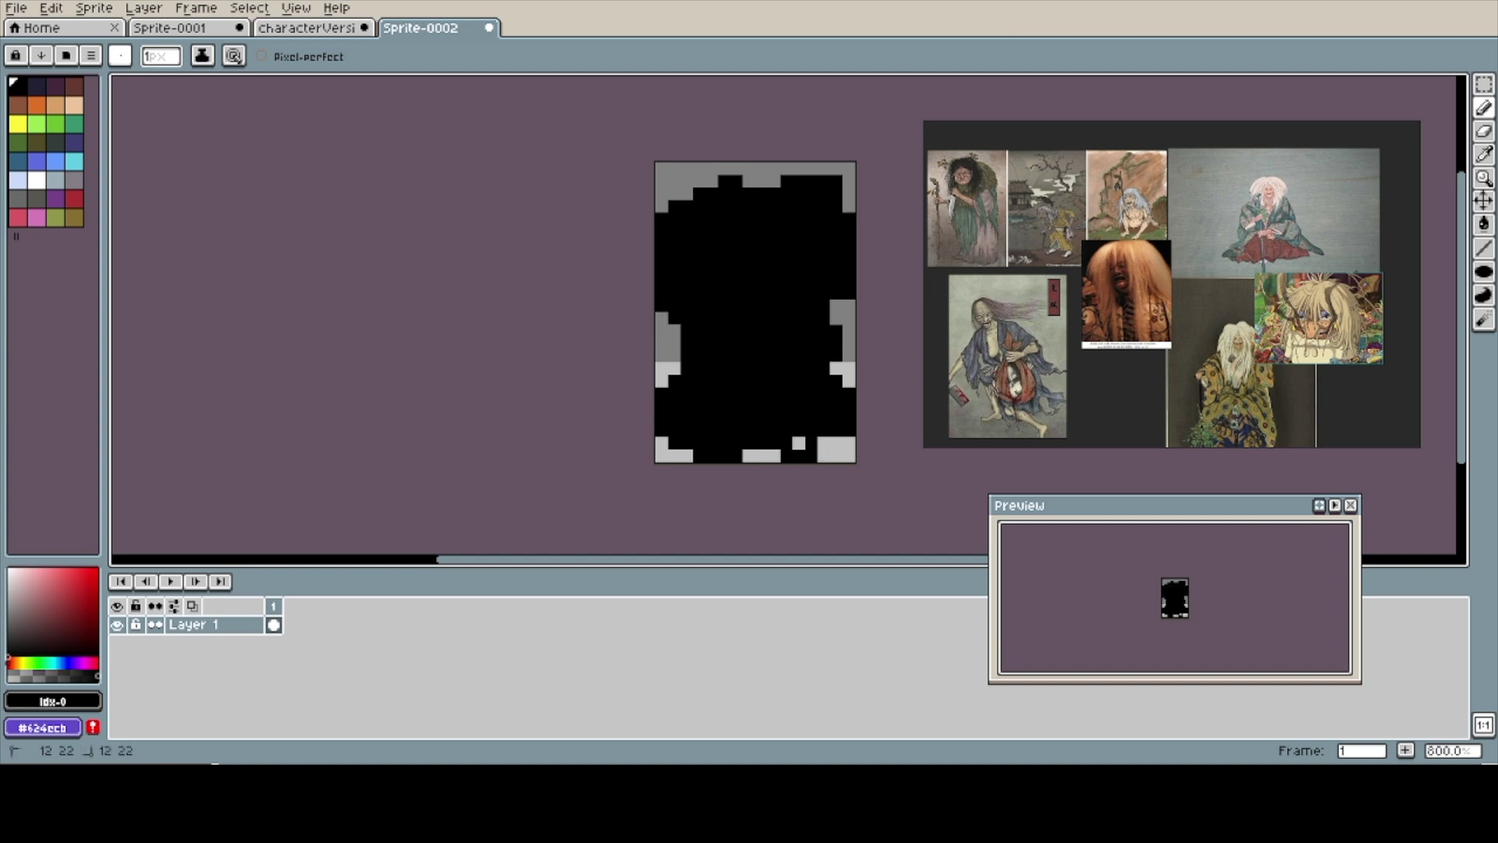
key("m")
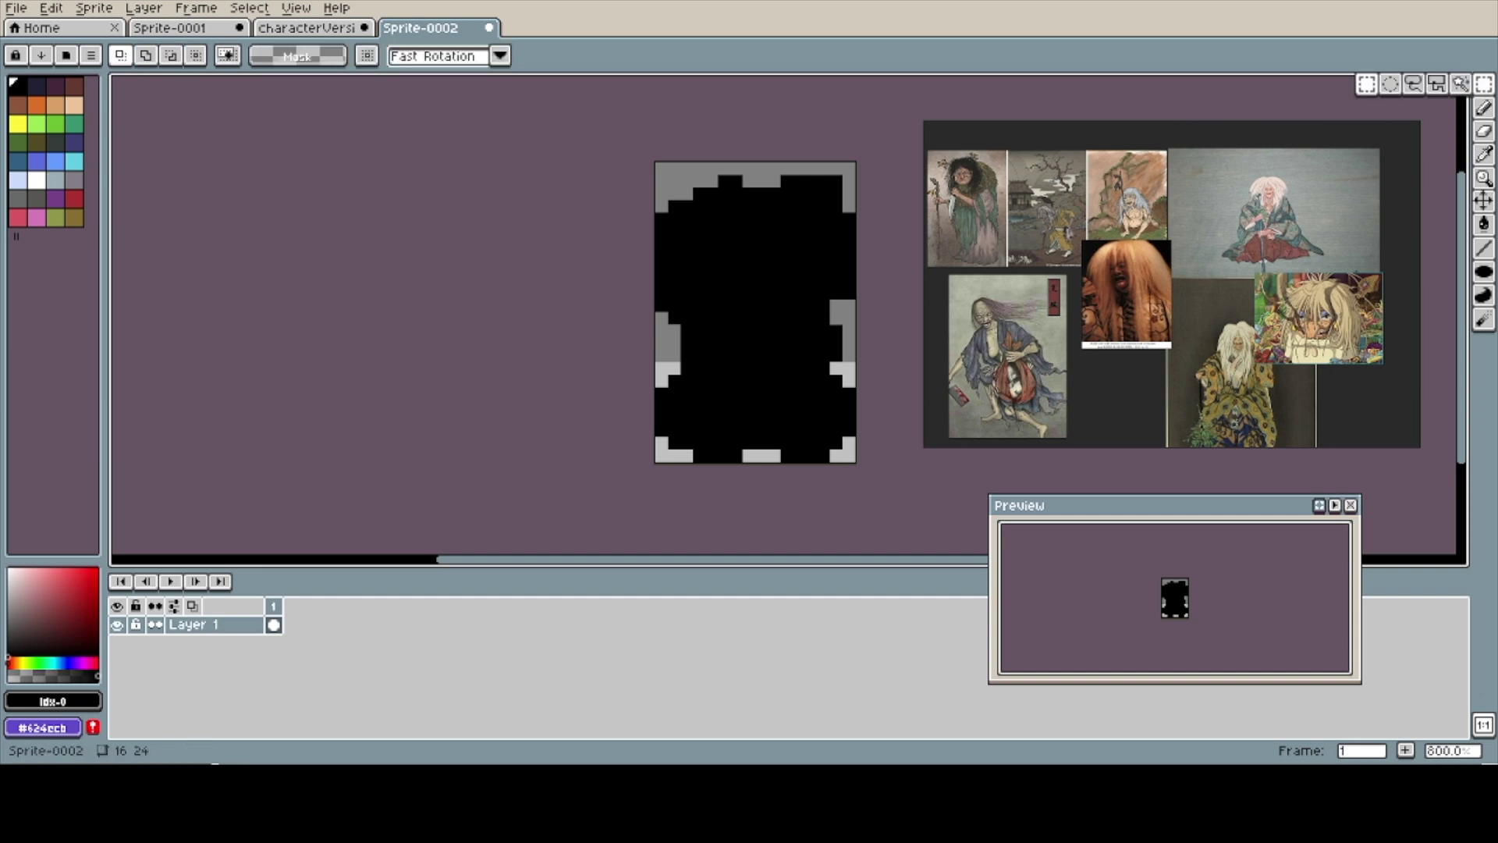
key("0")
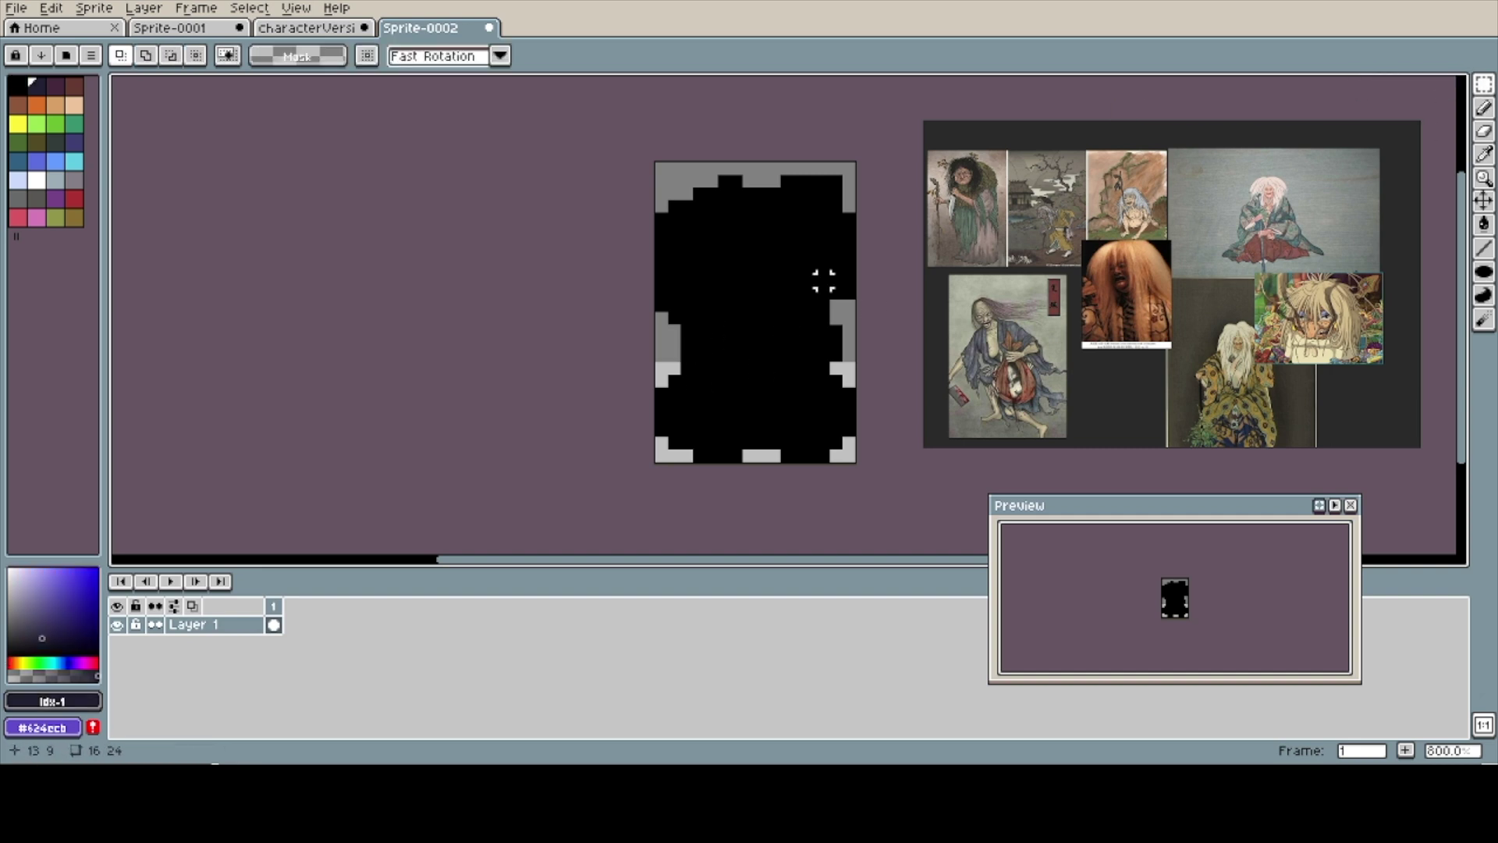
key("e")
key("b")
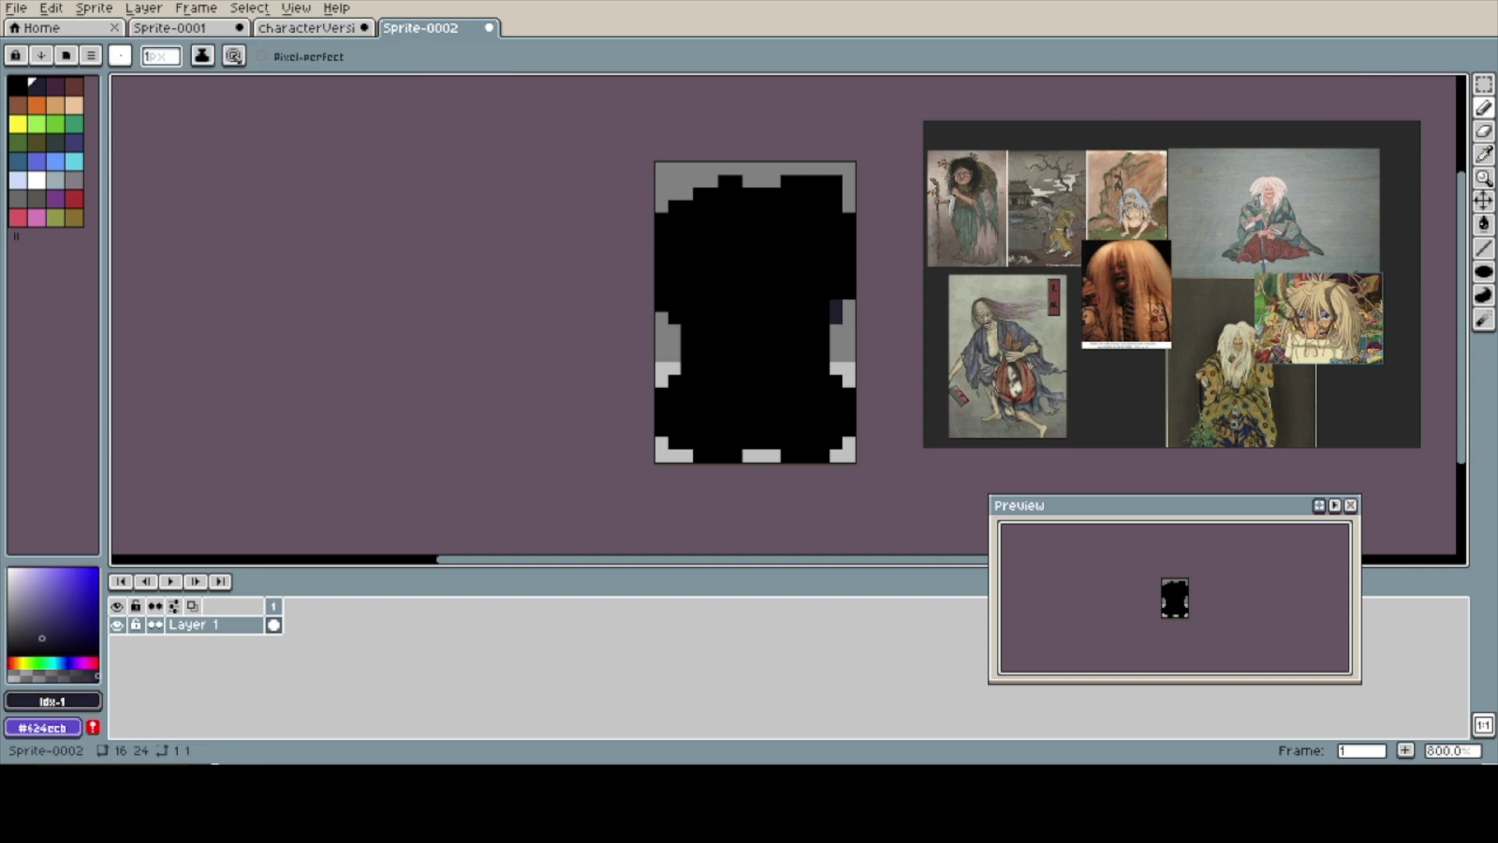
key("9")
- Fill out the top of the hair up to the canvas edge and round its upper corners
key("e")
mouse_move(786, 182)
left_mouse_down()
mouse_move(724, 181)
mouse_move(799, 143)
mouse_move(711, 181)
left_mouse_up()
key("b")
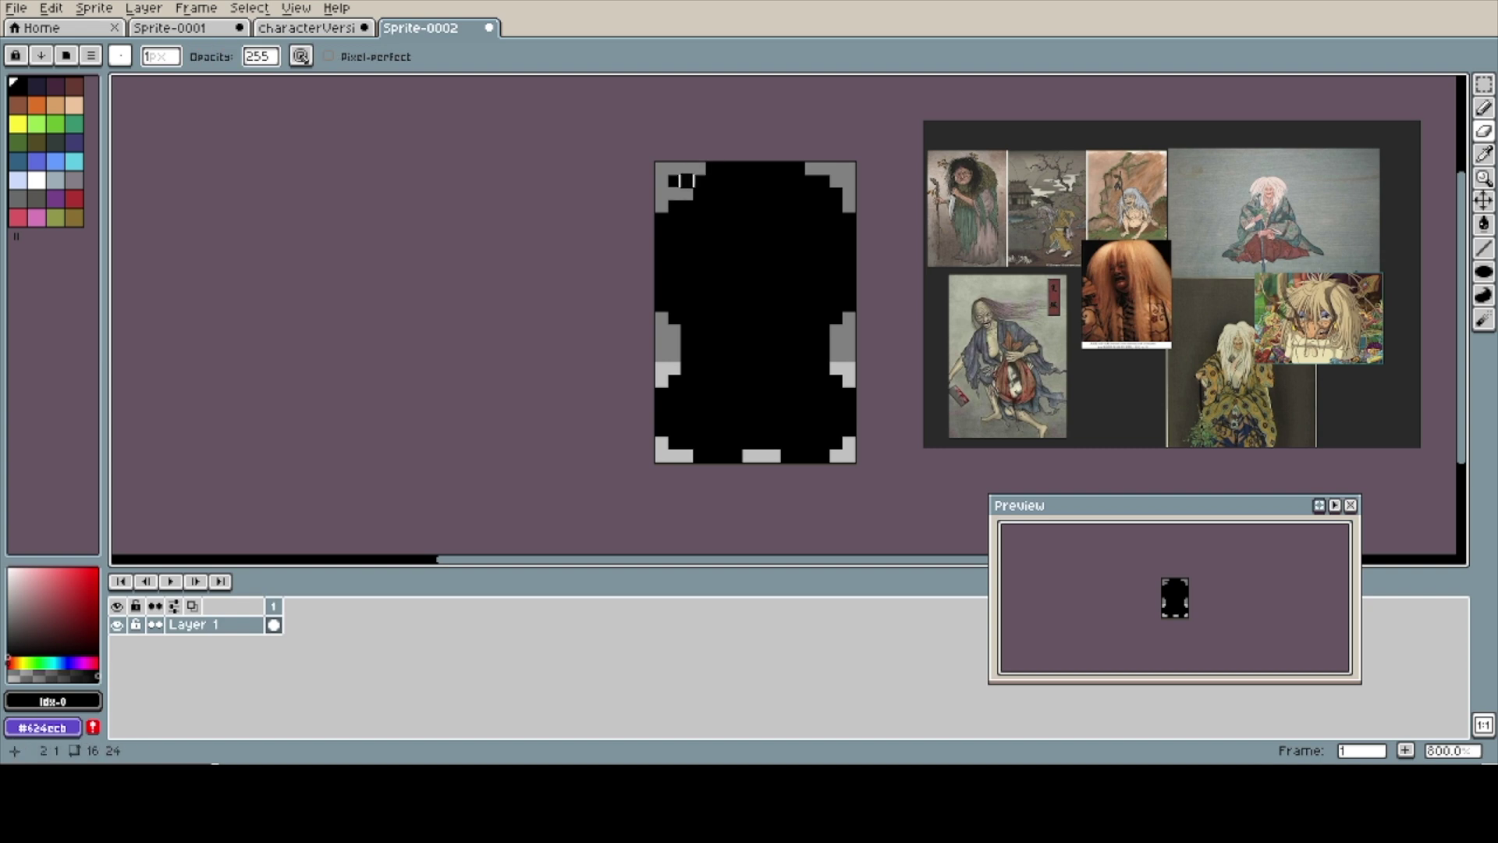
- Widen the lower body in black to both canvas edges below the side notches, and erase an arch between the feet
scroll(763, 199, "down", 1)
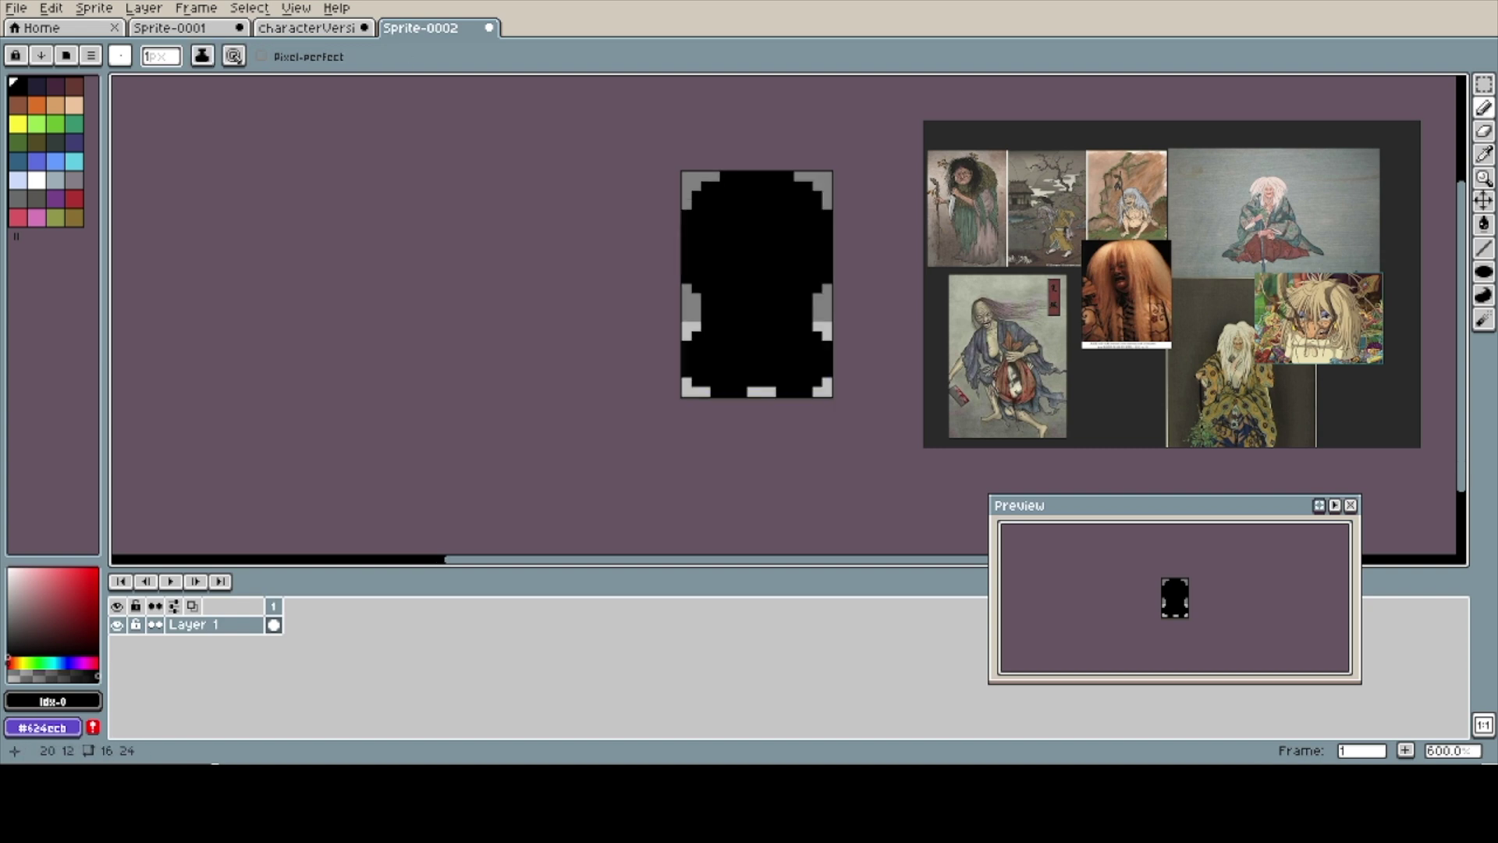
left_click(828, 289)
key("b")
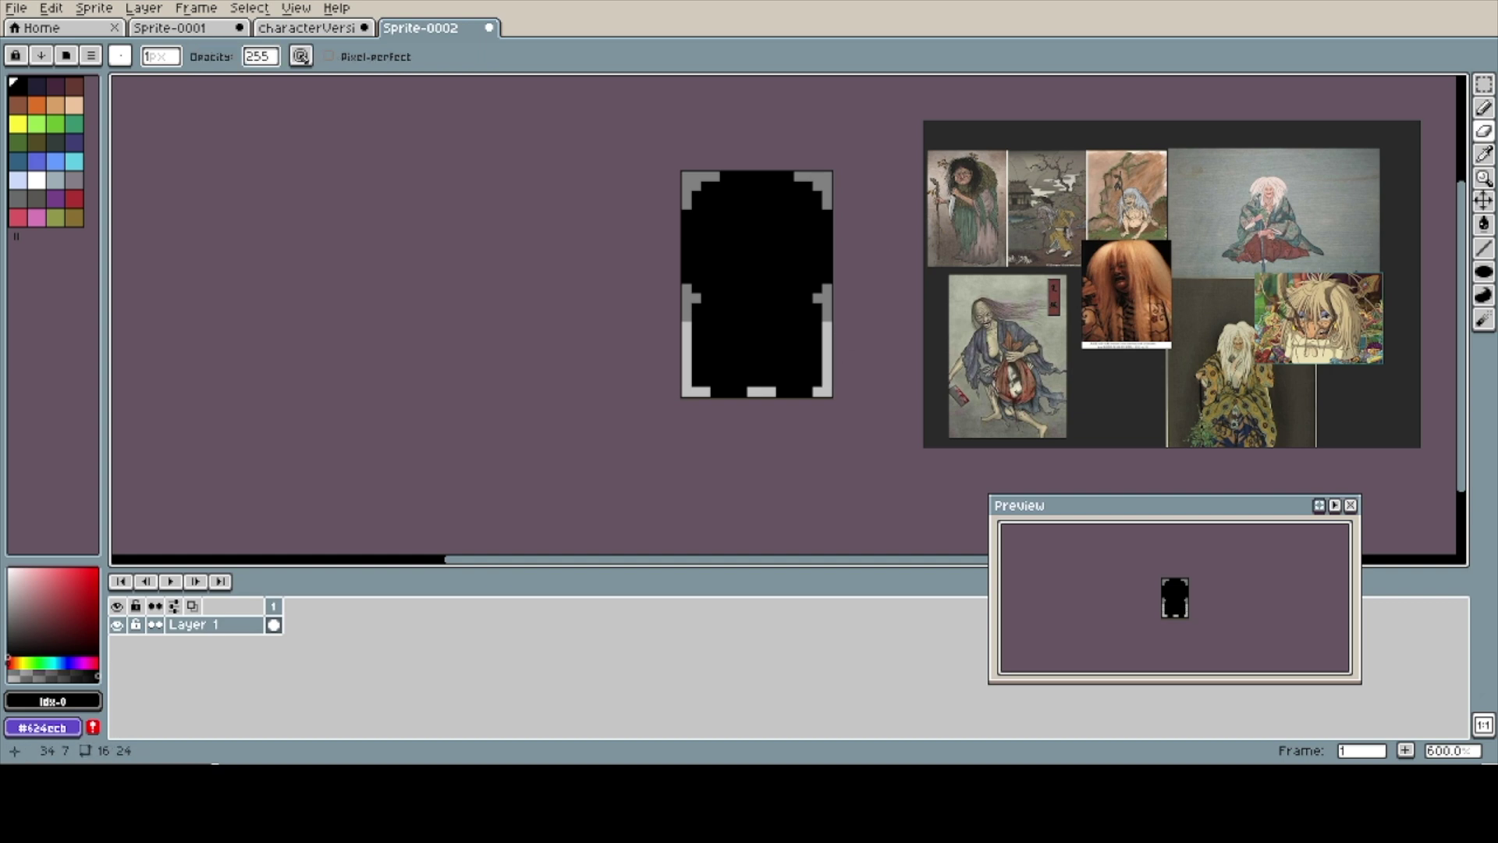
left_click(826, 363)
key("e")
key("b")
left_click_drag(828, 323, 828, 377)
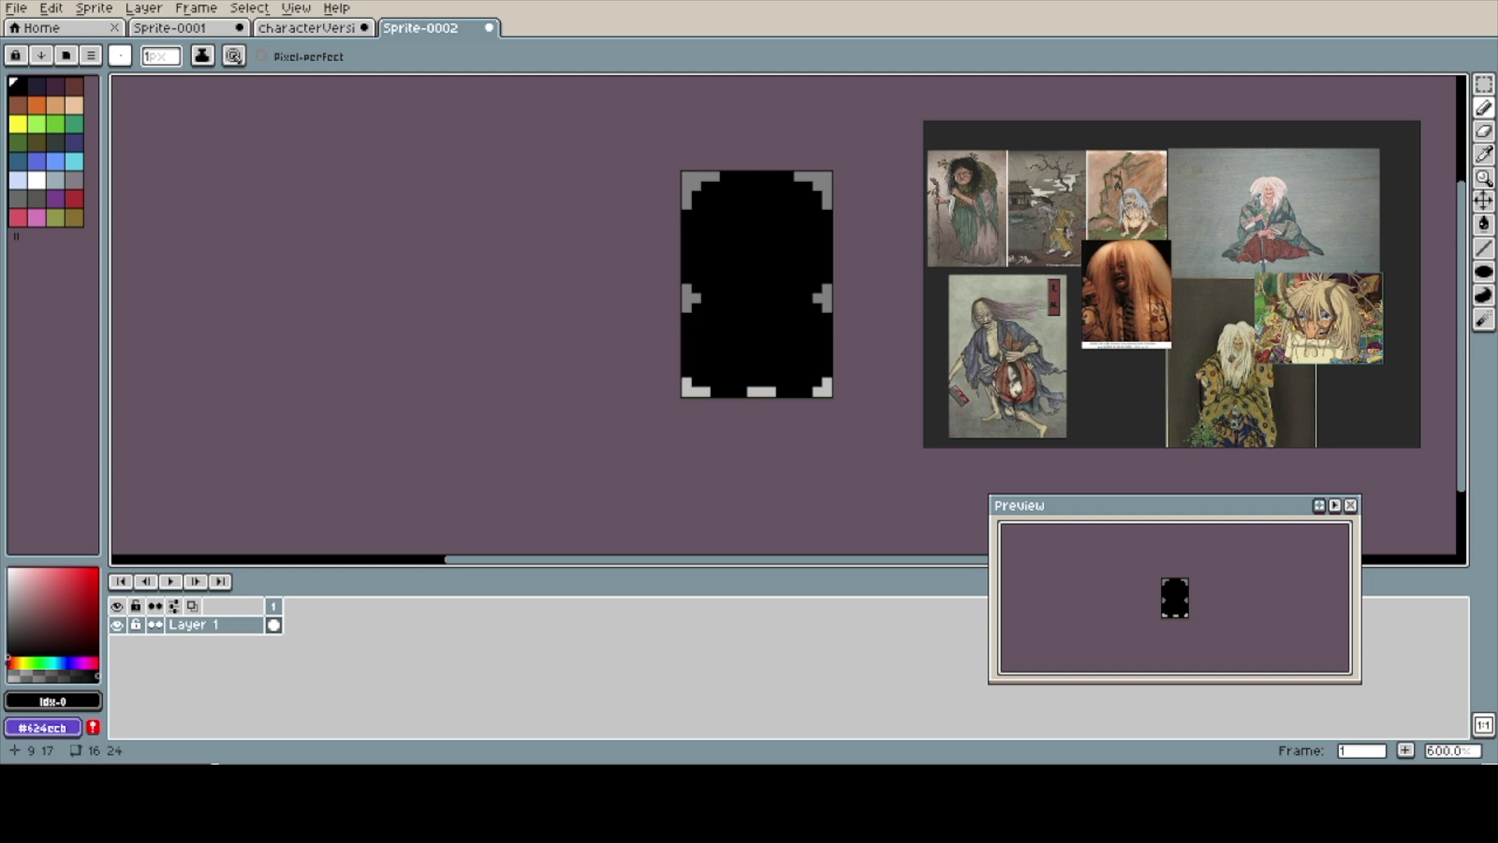
key("e")
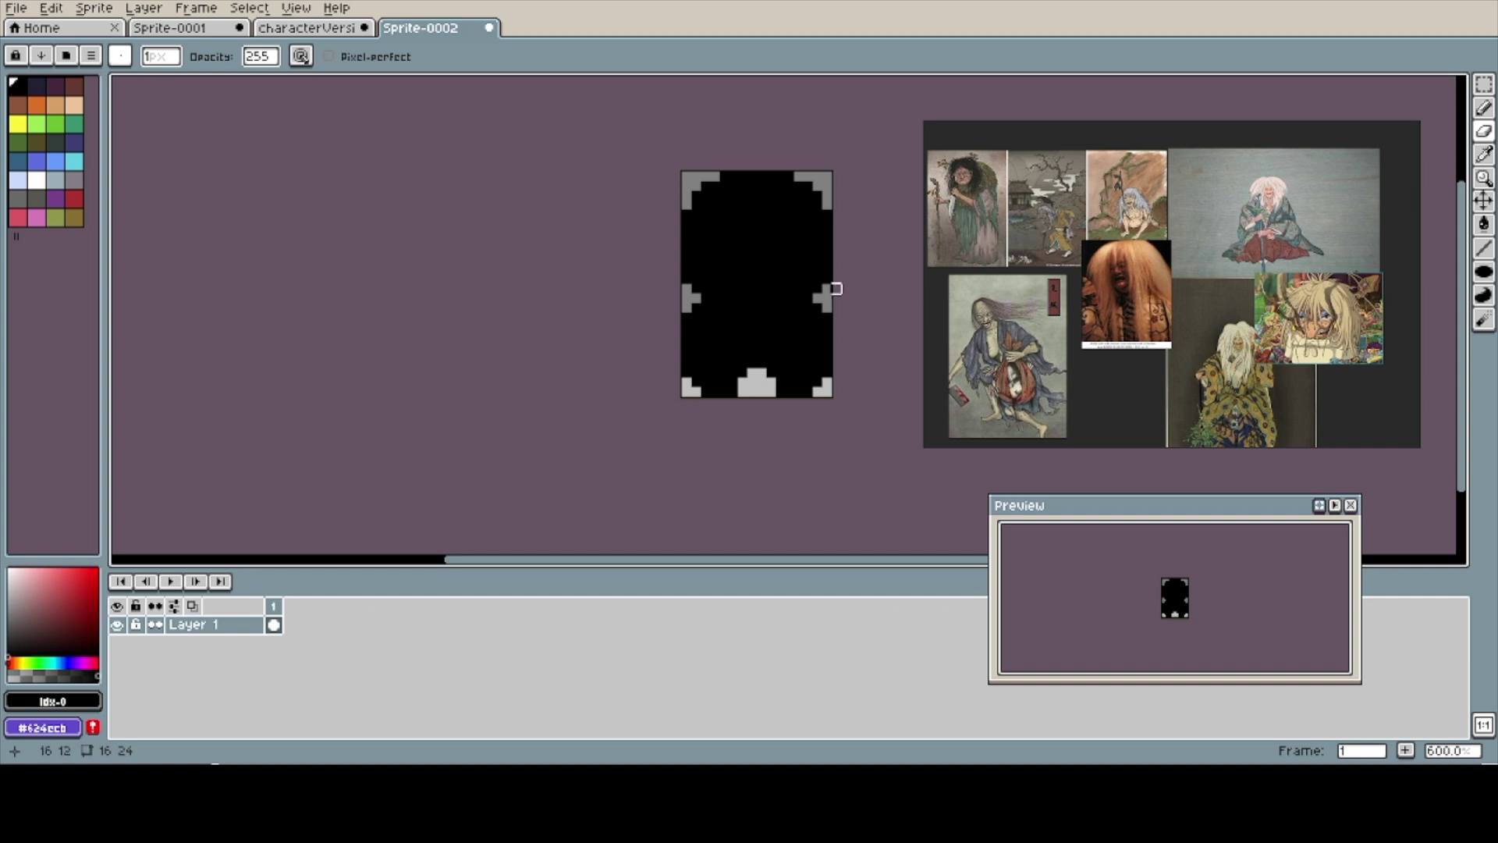
- Fill the whole silhouette with the light skin tone at palette index 7 using the Paint Bucket
left_click(74, 103)
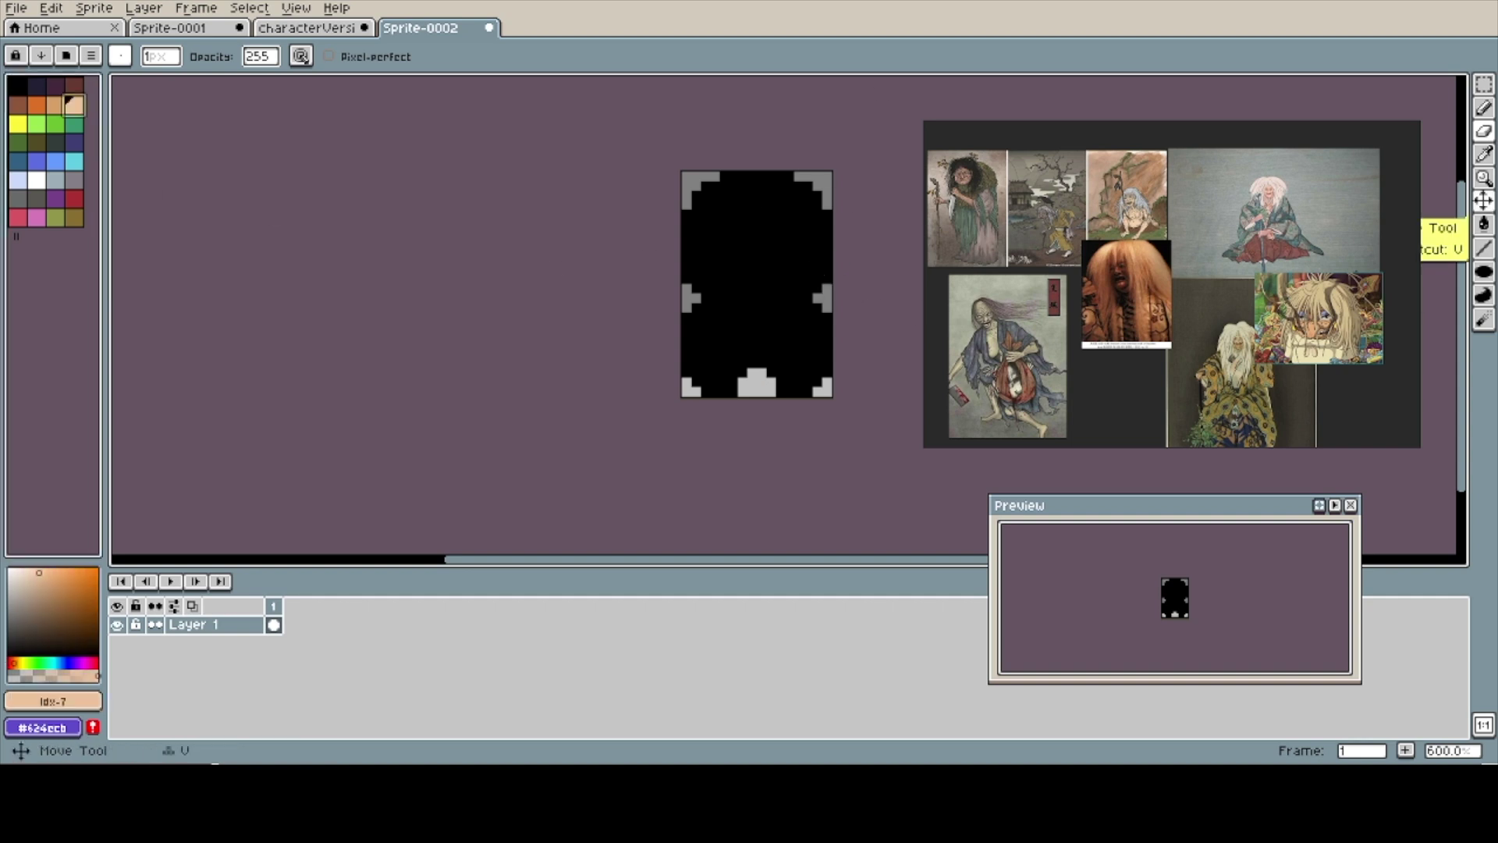
left_click(1483, 224)
left_click(779, 294)
- Outline the right foot, the lower right side and the right part of the arch between the feet in black
left_click(17, 84)
left_click(799, 393)
scroll(803, 384, "up", 4)
left_click(790, 405)
key("ctrl+z")
key("b")
mouse_move(699, 450)
left_mouse_down()
mouse_move(774, 450)
mouse_move(799, 425)
mouse_move(824, 325)
mouse_move(799, 224)
left_mouse_up()
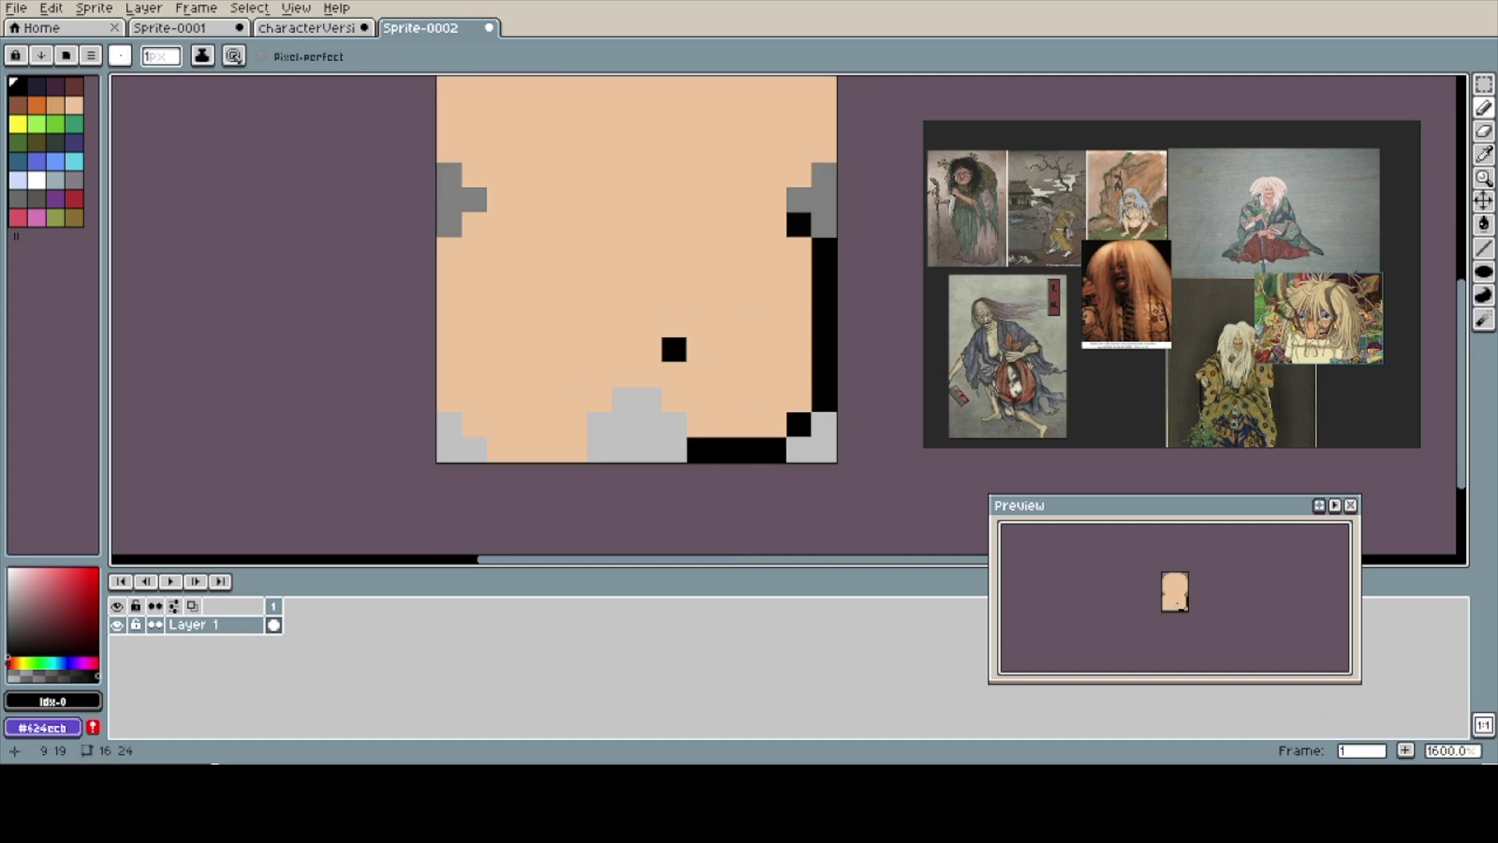
right_click(699, 424)
left_click_drag(625, 374, 674, 400)
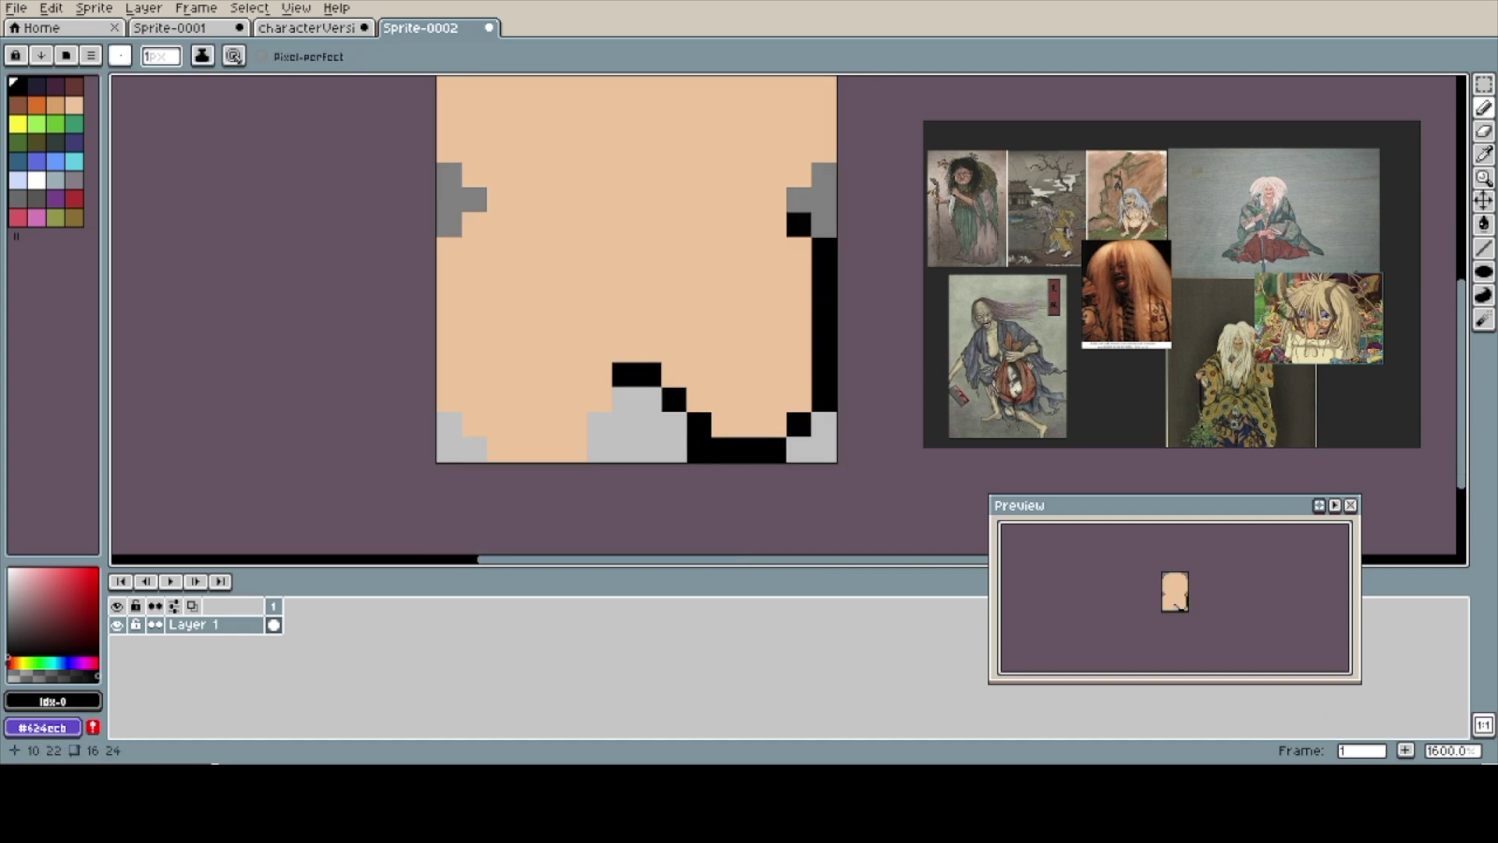
- Complete the black outline around the left foot, the side notches and the rounded upper body
mouse_move(577, 450)
left_mouse_down()
mouse_move(499, 449)
mouse_move(473, 399)
mouse_move(448, 225)
mouse_move(468, 398)
mouse_move(417, 356)
mouse_move(442, 132)
mouse_move(527, 172)
mouse_move(726, 147)
mouse_move(652, 172)
left_mouse_up()
left_click(767, 382)
key("e")
key("b")
left_click(652, 173)
left_click_drag(726, 222, 752, 372)
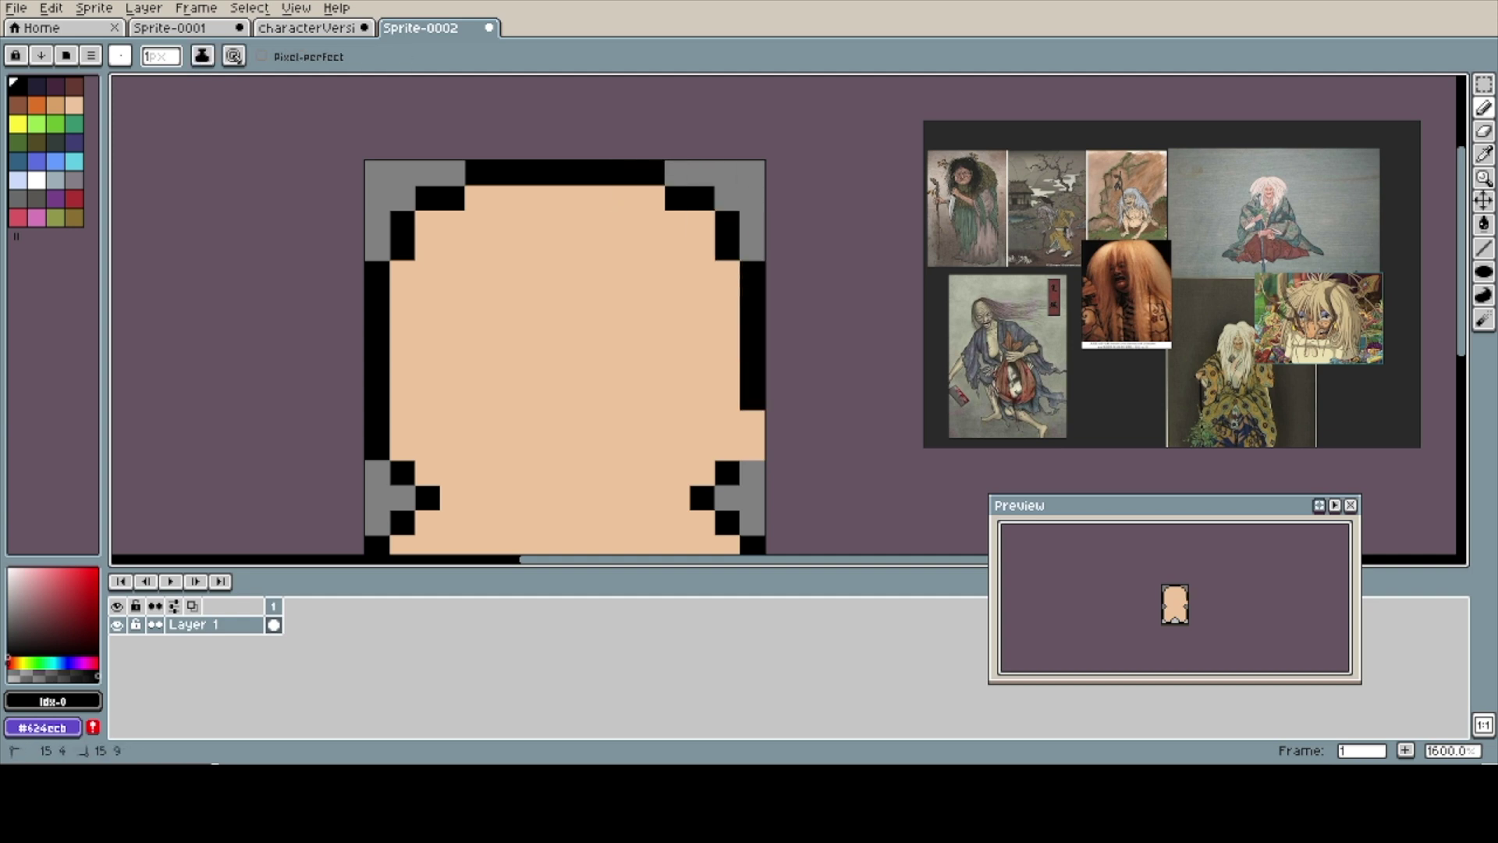
scroll(719, 266, "down", 3)
scroll(546, 203, "up", 2)
left_click(549, 217)
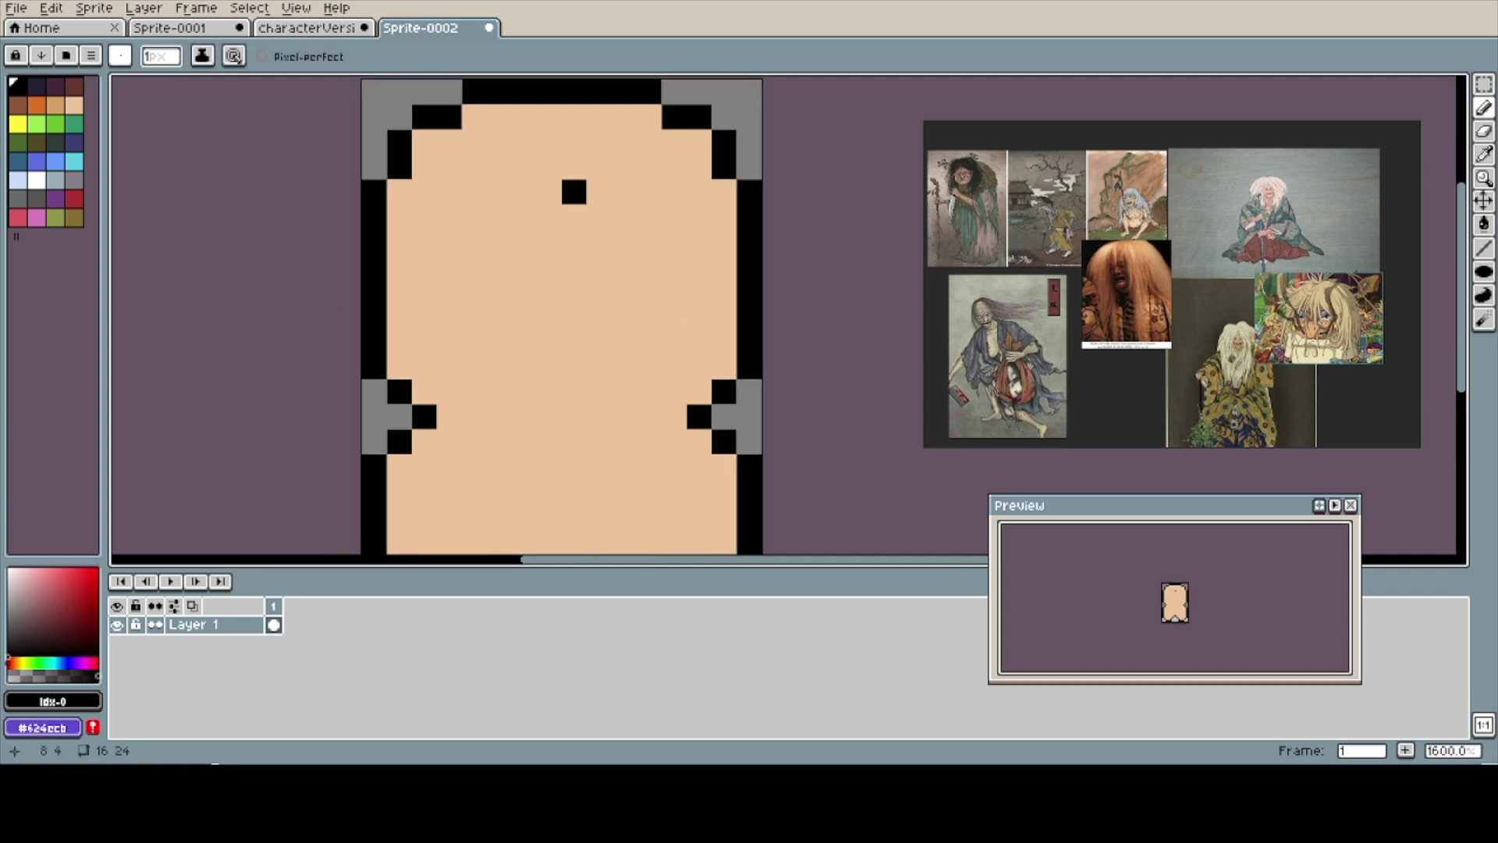
- Outline a rounded face in black on the upper body, with a narrower chin just above the side notches
mouse_move(500, 217)
left_mouse_down()
mouse_move(673, 217)
mouse_move(648, 242)
mouse_move(674, 317)
left_mouse_up()
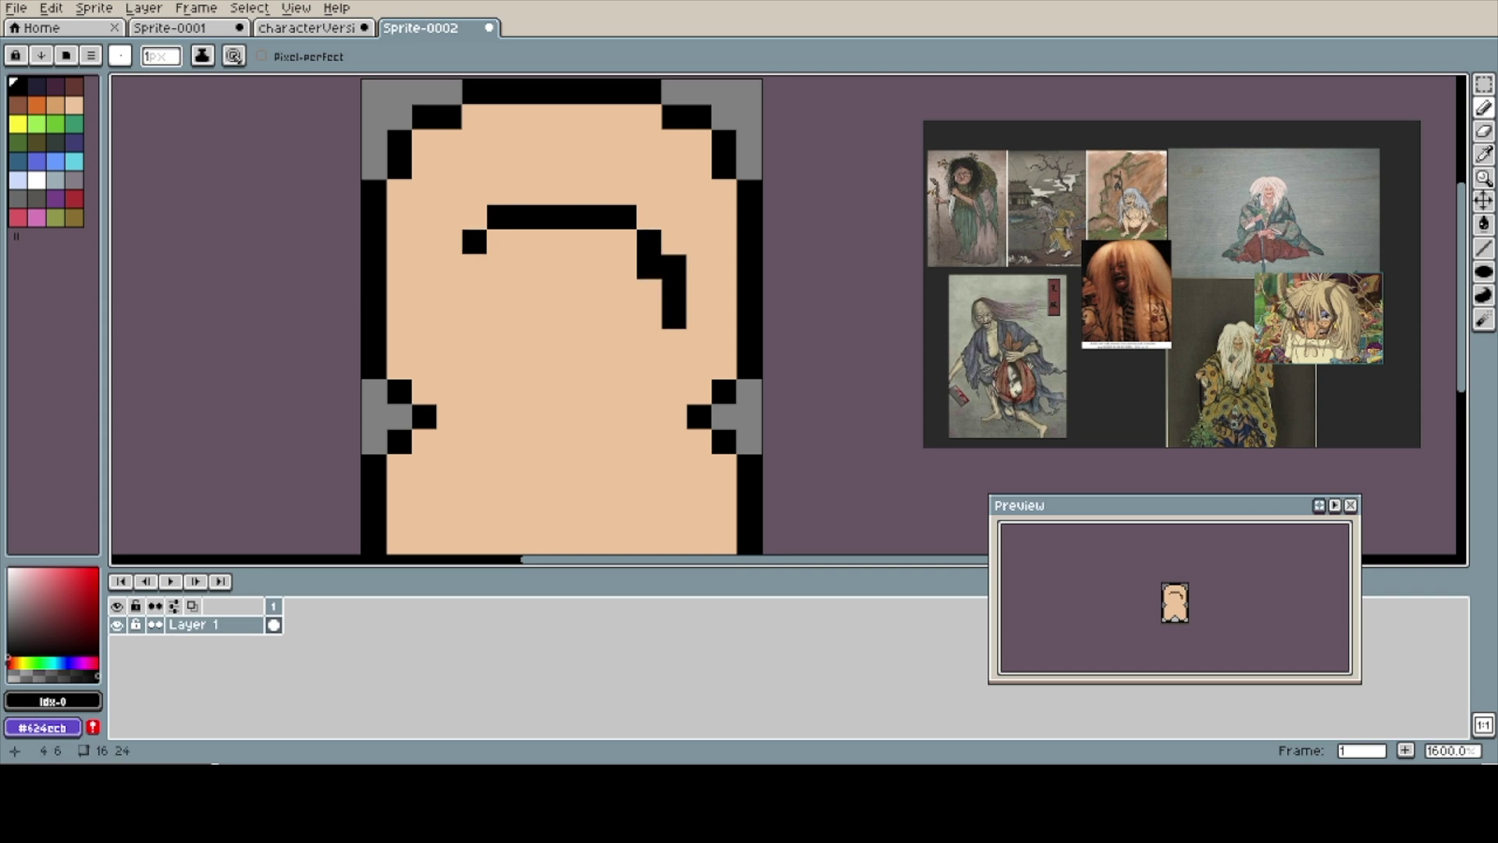
left_click_drag(474, 265, 450, 343)
left_click_drag(674, 341, 674, 366)
mouse_move(474, 367)
left_mouse_down()
mouse_move(499, 392)
mouse_move(622, 367)
left_mouse_up()
left_click(649, 366)
left_click(698, 341, "alt")
left_click(674, 367)
left_click(624, 392)
left_click(499, 392)
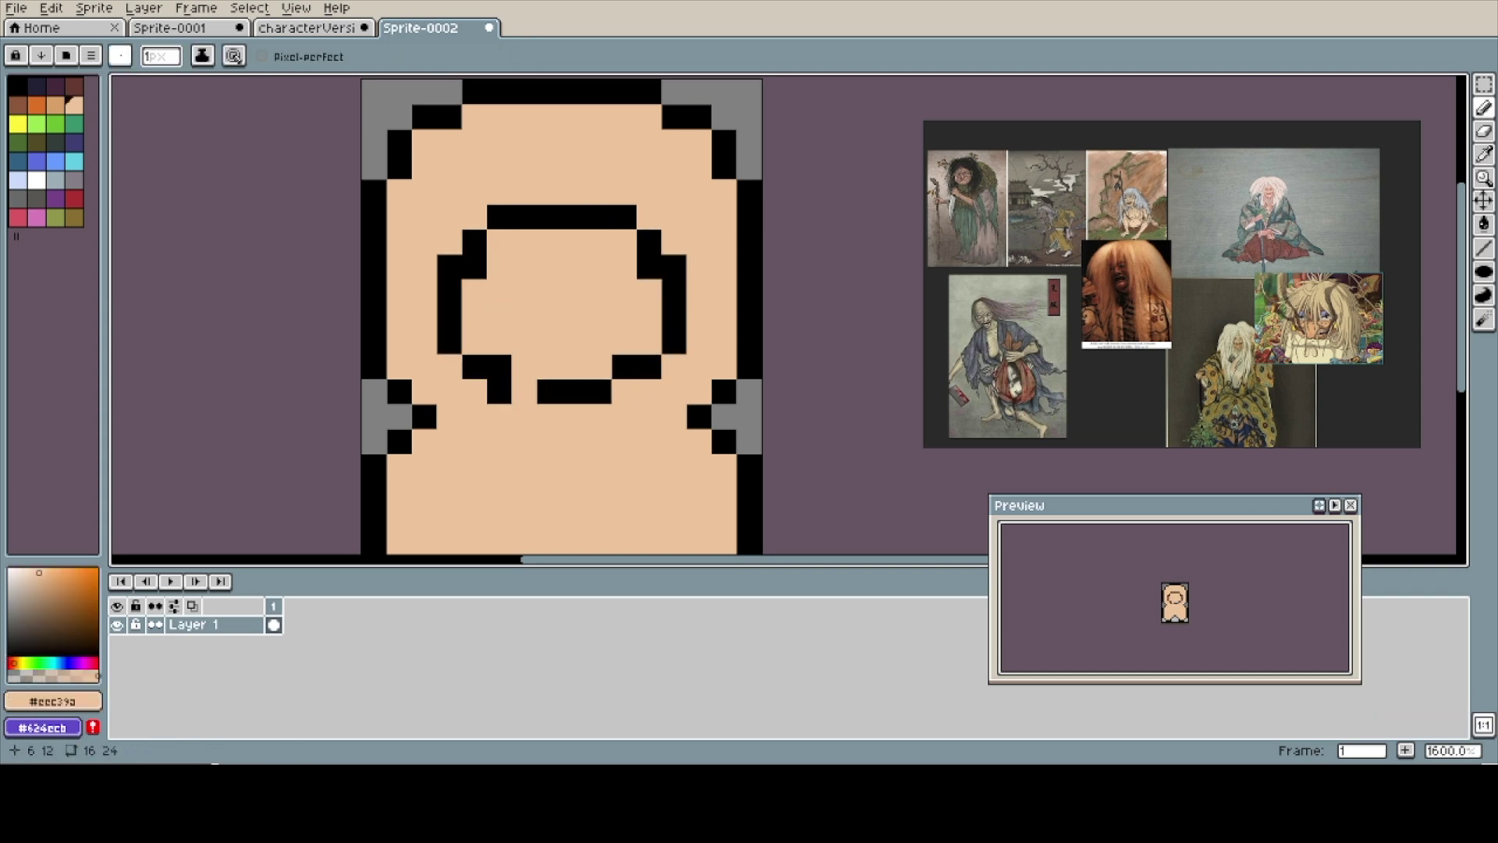
left_click(475, 266, "alt")
left_click(523, 266)
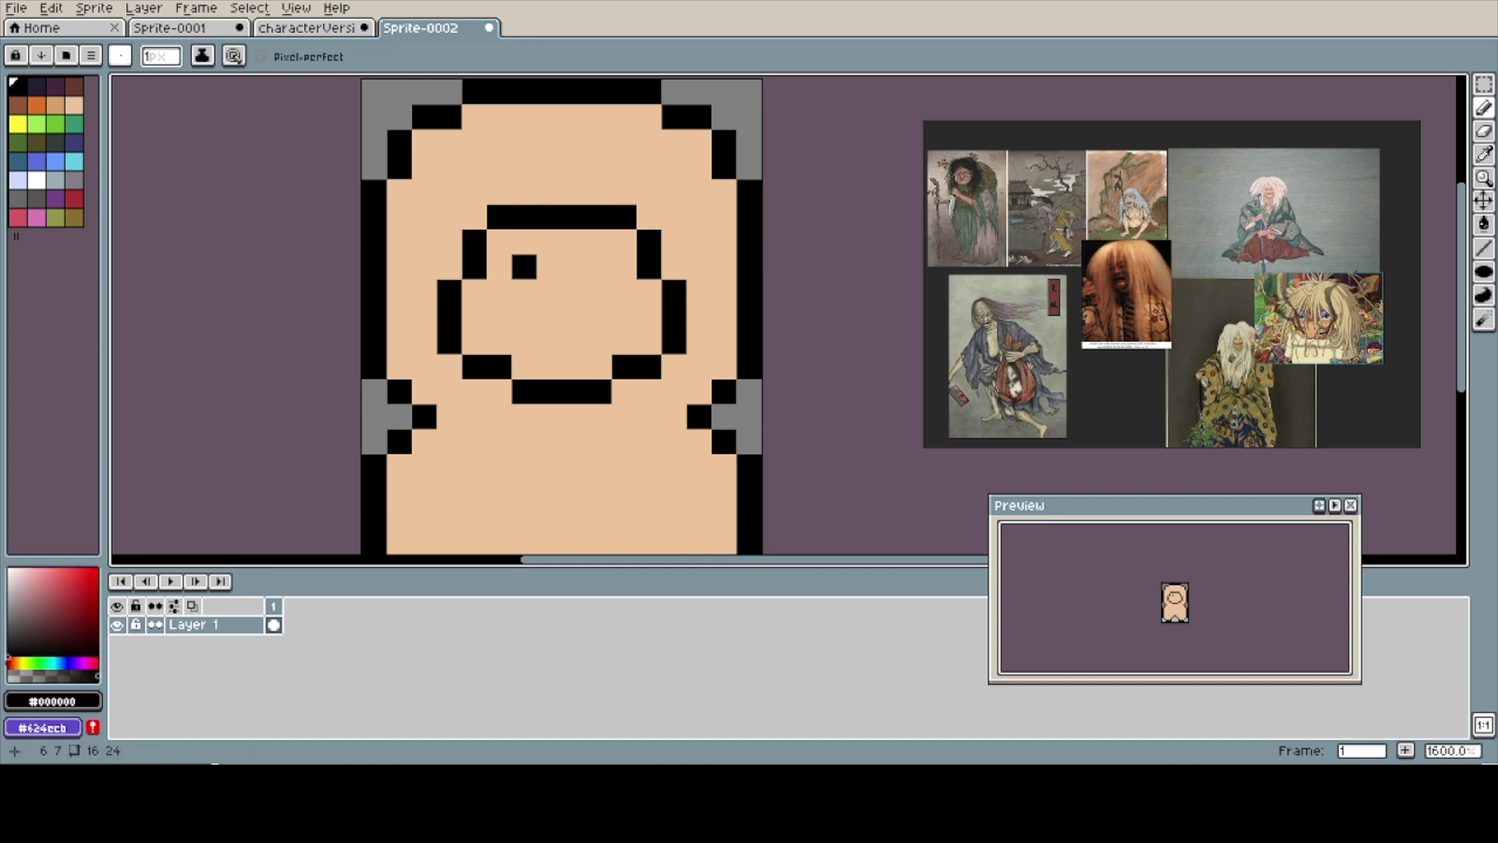
left_click_drag(599, 266, 624, 266)
key("ctrl+z")
key("ctrl+z")
- Lengthen the face by moving its lower outline down two pixels, and draw two black eyes, each two pixels wide
key("m")
mouse_move(450, 315)
left_mouse_down()
mouse_move(652, 365)
mouse_move(675, 416)
left_mouse_up()
left_click_drag(659, 281, 674, 341)
key("b")
mouse_move(449, 316)
left_mouse_down()
mouse_move(450, 341)
mouse_move(649, 329)
mouse_move(615, 170)
left_mouse_up()
left_click(499, 291, "alt")
left_click(449, 291, "alt")
left_click(524, 291)
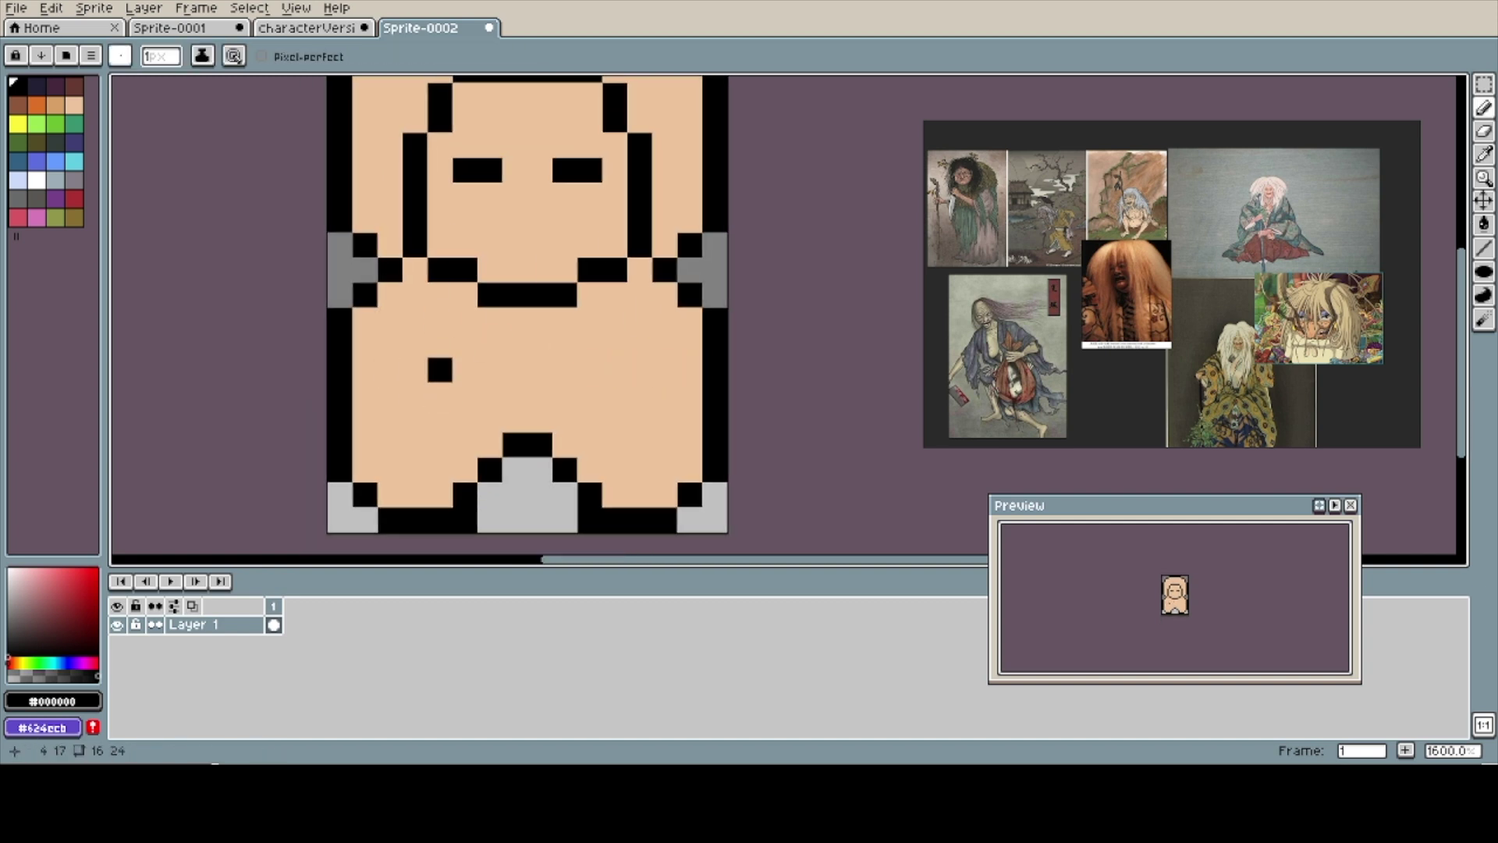
- Draw small black outlines for the two hands on the lower body, between the face and the feet
left_click_drag(414, 369, 414, 419)
left_click(439, 369)
left_click(440, 419)
mouse_move(614, 370)
left_mouse_down()
mouse_move(589, 395)
mouse_move(640, 370)
left_mouse_up()
left_click(663, 344, "alt")
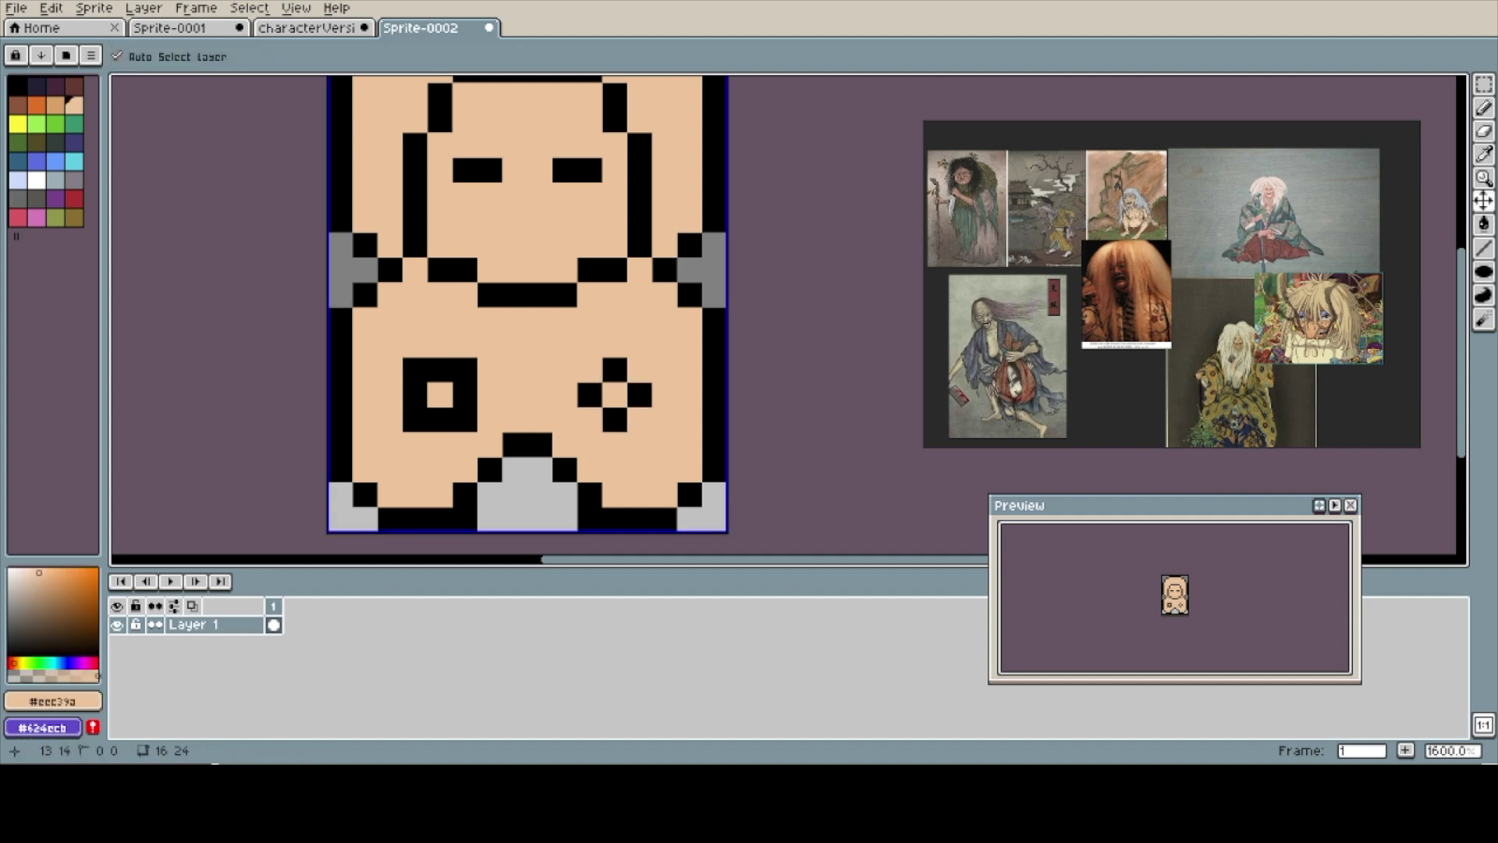
left_click(640, 396)
left_click(639, 369, "alt")
left_click(664, 370)
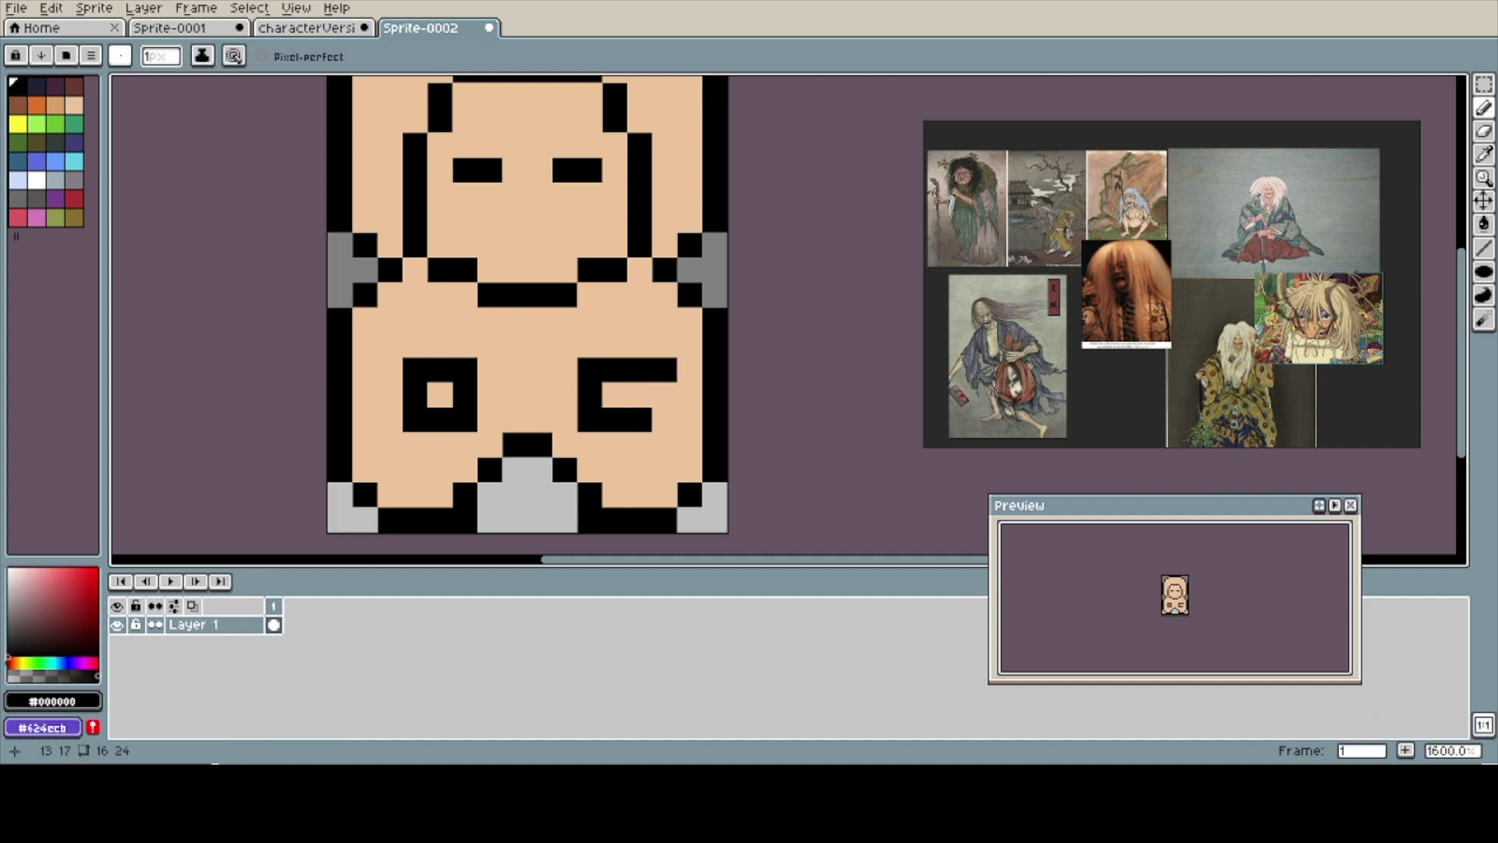
- Widen both hand outlines outward to meet the black side outlines, adding sleeve edges above and clearing the insides to skin tone
mouse_move(415, 345)
left_mouse_down()
mouse_move(390, 345)
mouse_move(390, 420)
left_mouse_up()
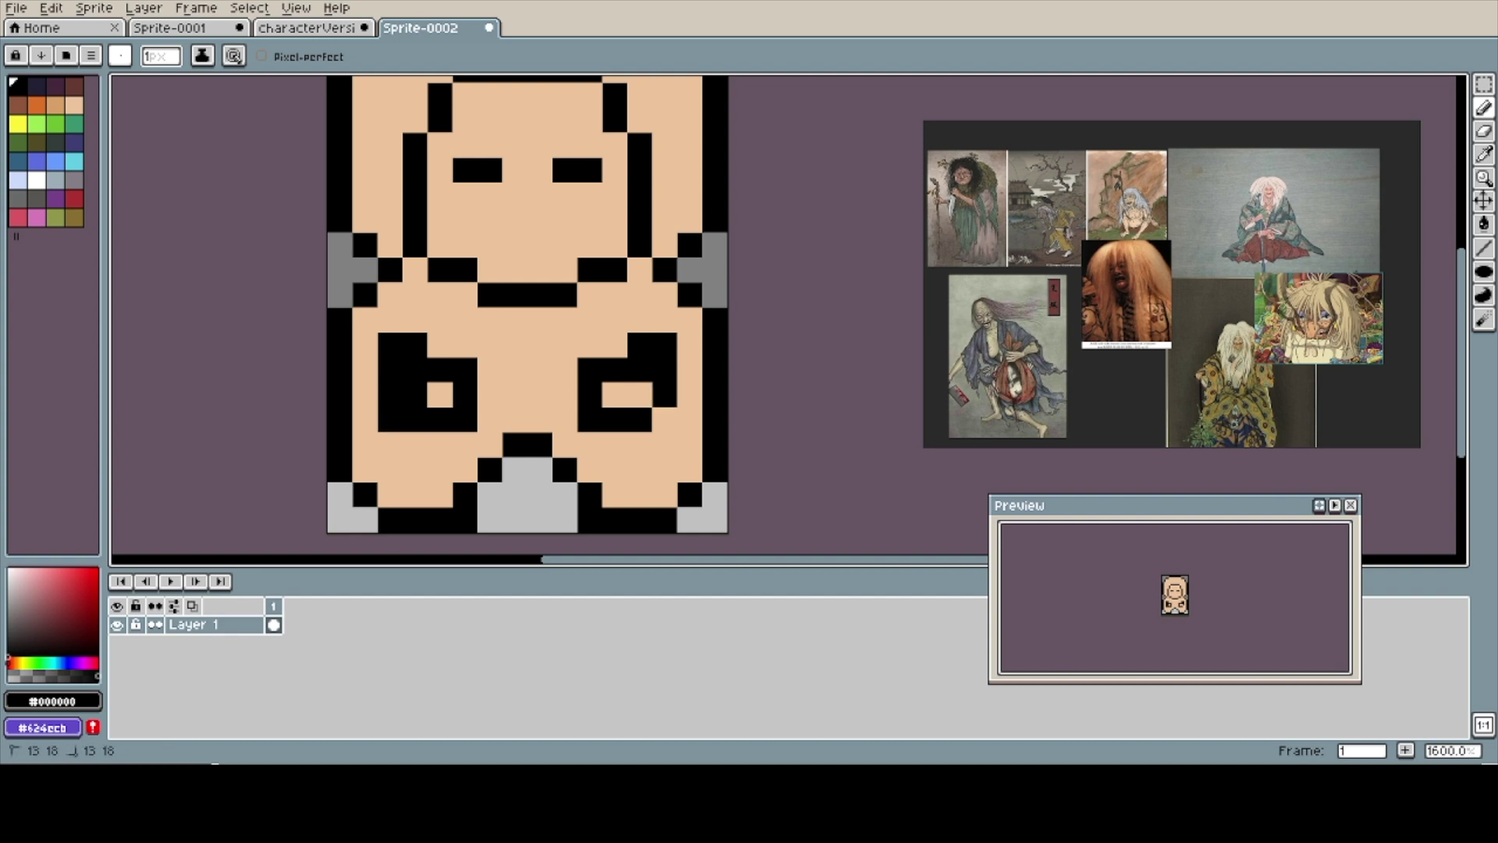
left_click(614, 195, "alt")
mouse_move(415, 370)
left_mouse_down()
mouse_move(390, 394)
mouse_move(415, 345)
mouse_move(390, 344)
mouse_move(363, 395)
left_mouse_up()
left_click(390, 420, "alt")
key("ctrl+z")
left_click(640, 487, "alt")
left_click_drag(639, 370, 664, 395)
left_click(690, 487, "alt")
left_click(689, 345)
left_click(664, 395, "alt")
left_click(665, 370)
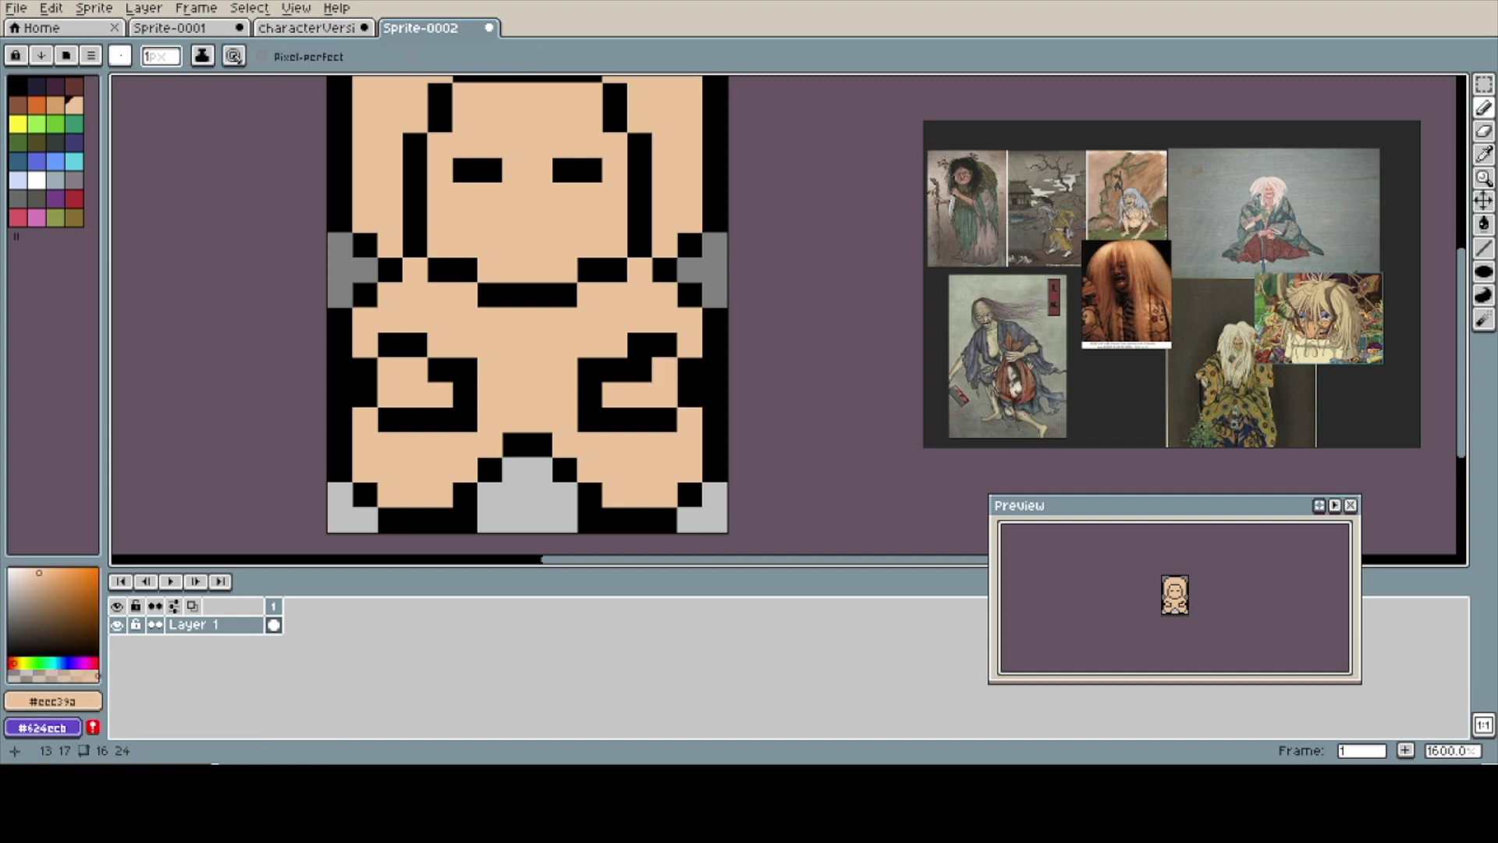
- Flatten the arch between the feet into a straight black edge and clear the inner lower corners of the hand outlines
mouse_move(515, 444)
left_mouse_down()
mouse_move(540, 444)
mouse_move(540, 469)
left_mouse_up()
left_click(490, 469, "alt")
left_click(490, 419, "alt")
left_click_drag(465, 419, 590, 419)
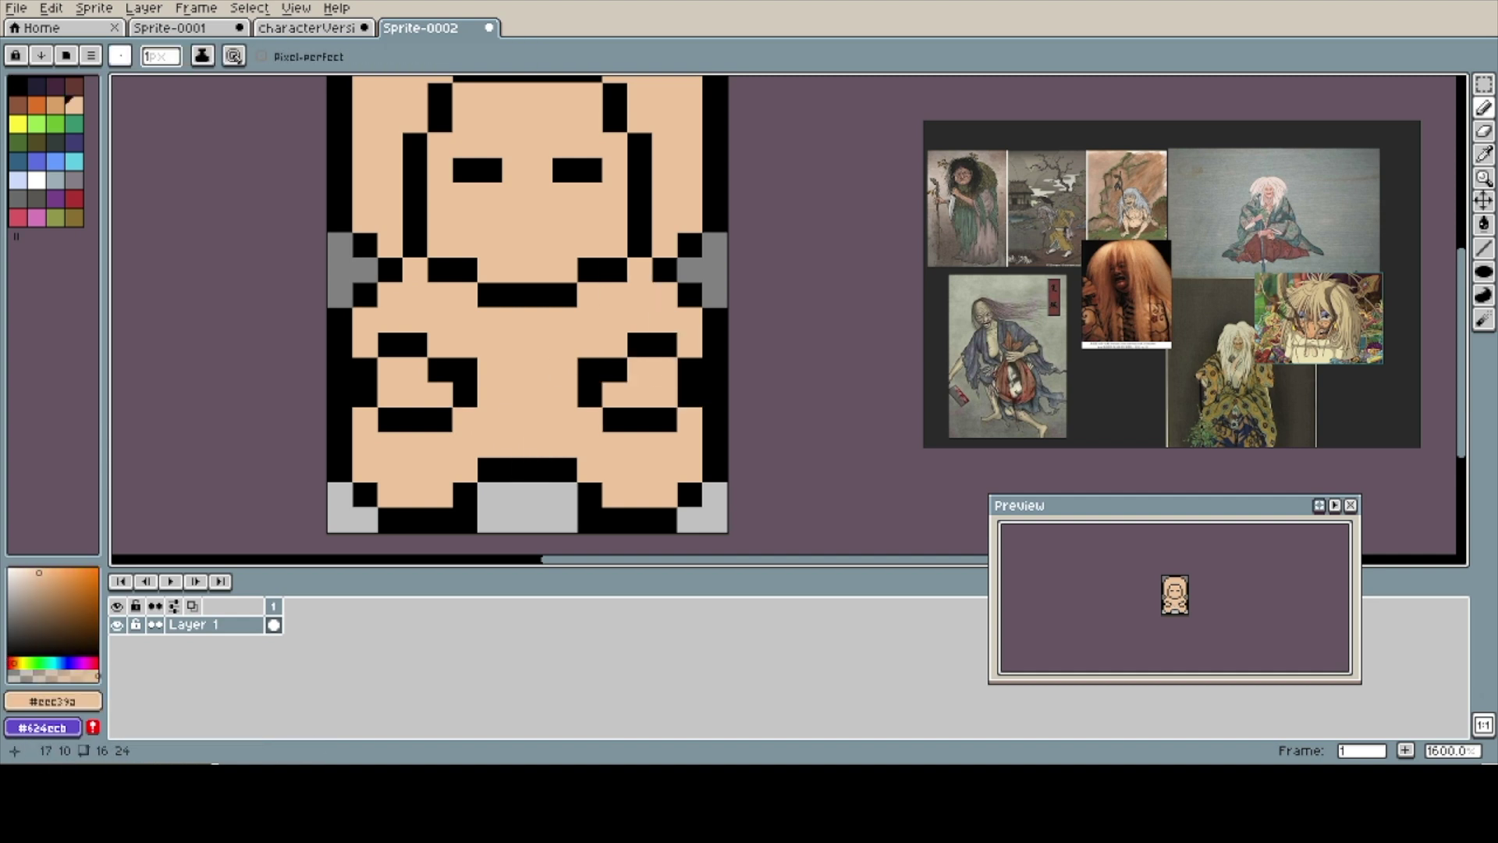
- Fill the robe around the hands with dark olive at palette index 13, keeping the feet in skin tone
left_click(36, 143)
mouse_move(490, 419)
left_mouse_down()
mouse_move(415, 269)
mouse_move(589, 332)
mouse_move(665, 319)
mouse_move(690, 344)
left_mouse_up()
mouse_move(565, 369)
left_mouse_down()
mouse_move(615, 490)
mouse_move(664, 477)
mouse_move(540, 443)
mouse_move(472, 444)
mouse_move(405, 470)
mouse_move(427, 446)
left_mouse_up()
left_click(415, 495, "alt")
left_click_drag(602, 496, 664, 495)
scroll(642, 320, "down", 1)
scroll(651, 160, "up", 1)
- Fill both side notches above the shoulders with skin tone out to the canvas edges, replacing their upper outline pixels
left_click(330, 343, "alt")
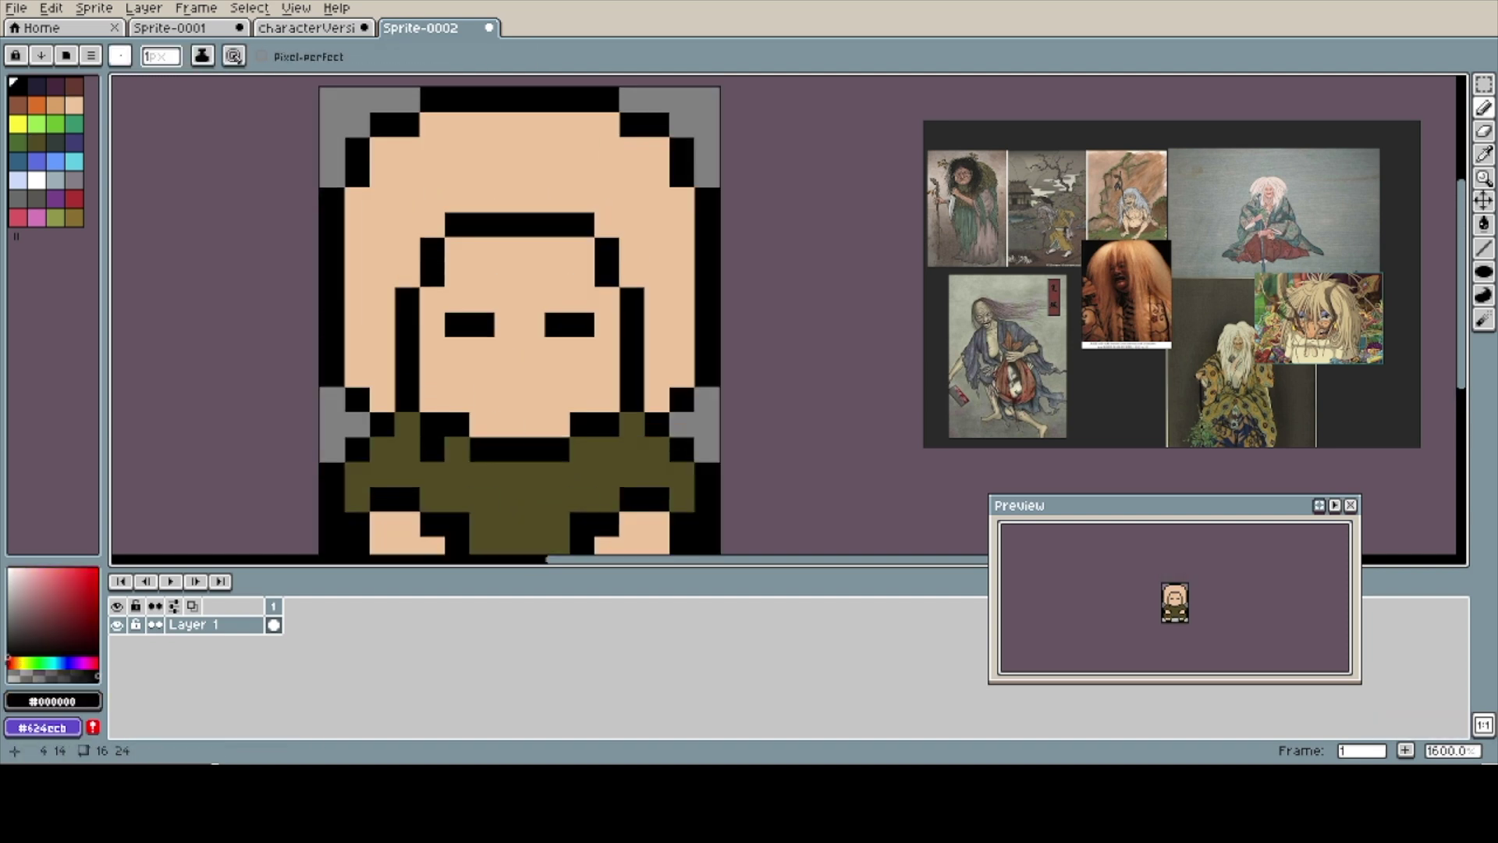
left_click(356, 375, "alt")
left_click_drag(681, 399, 707, 450)
left_click(707, 399)
left_click(330, 399)
left_click_drag(355, 425, 331, 449)
- Fill the hair around the face and down to the shoulders with pale blue at palette index 20
left_click(18, 179)
mouse_move(356, 300)
left_mouse_down()
mouse_move(382, 387)
mouse_move(370, 223)
mouse_move(433, 148)
mouse_move(632, 136)
mouse_move(609, 125)
mouse_move(383, 226)
mouse_move(356, 300)
mouse_move(382, 325)
left_mouse_up()
mouse_move(631, 226)
left_mouse_down()
mouse_move(503, 183)
mouse_move(581, 152)
mouse_move(643, 160)
mouse_move(675, 245)
mouse_move(667, 355)
mouse_move(706, 448)
left_mouse_up()
key("space")
mouse_move(681, 376)
left_mouse_down()
mouse_move(670, 266)
mouse_move(639, 250)
left_mouse_up()
- Shade the bottom row of the robe and the centre above the hem with dark slate at palette index 14
left_click(589, 499, "alt")
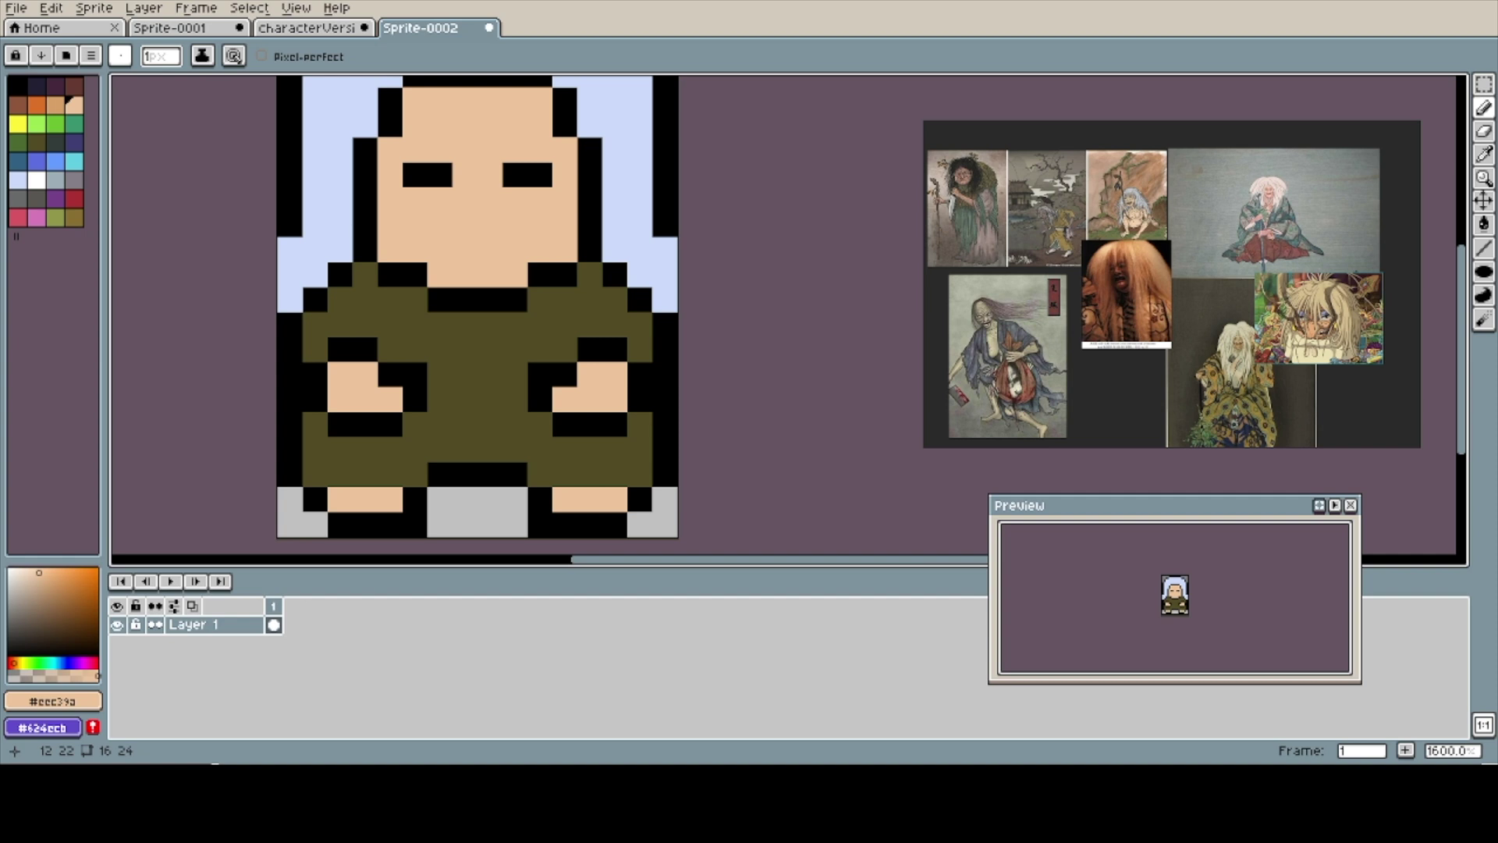
scroll(640, 275, "down", 1)
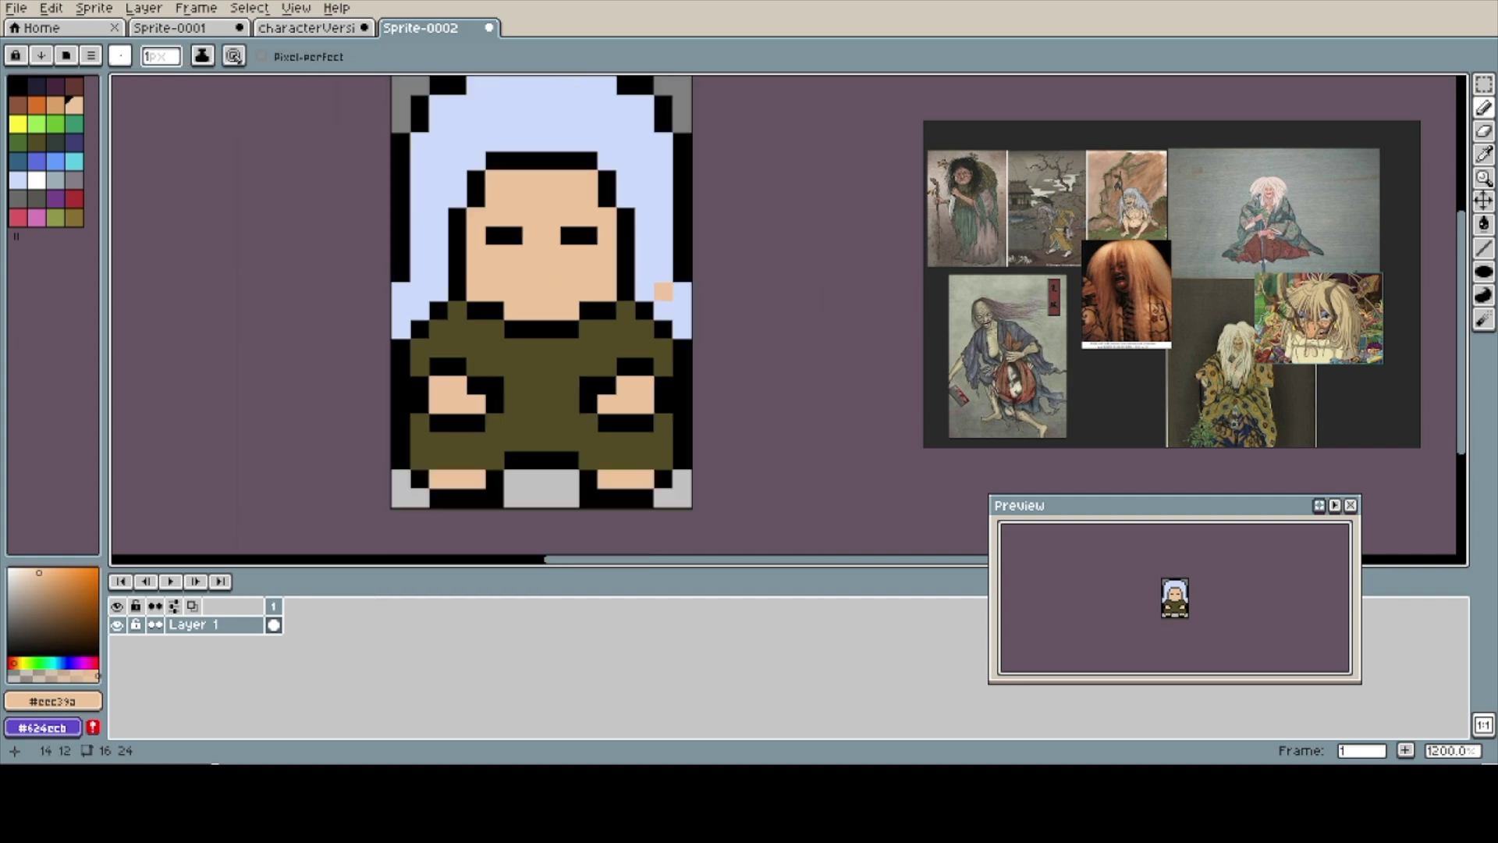
scroll(1174, 597, "up", 3)
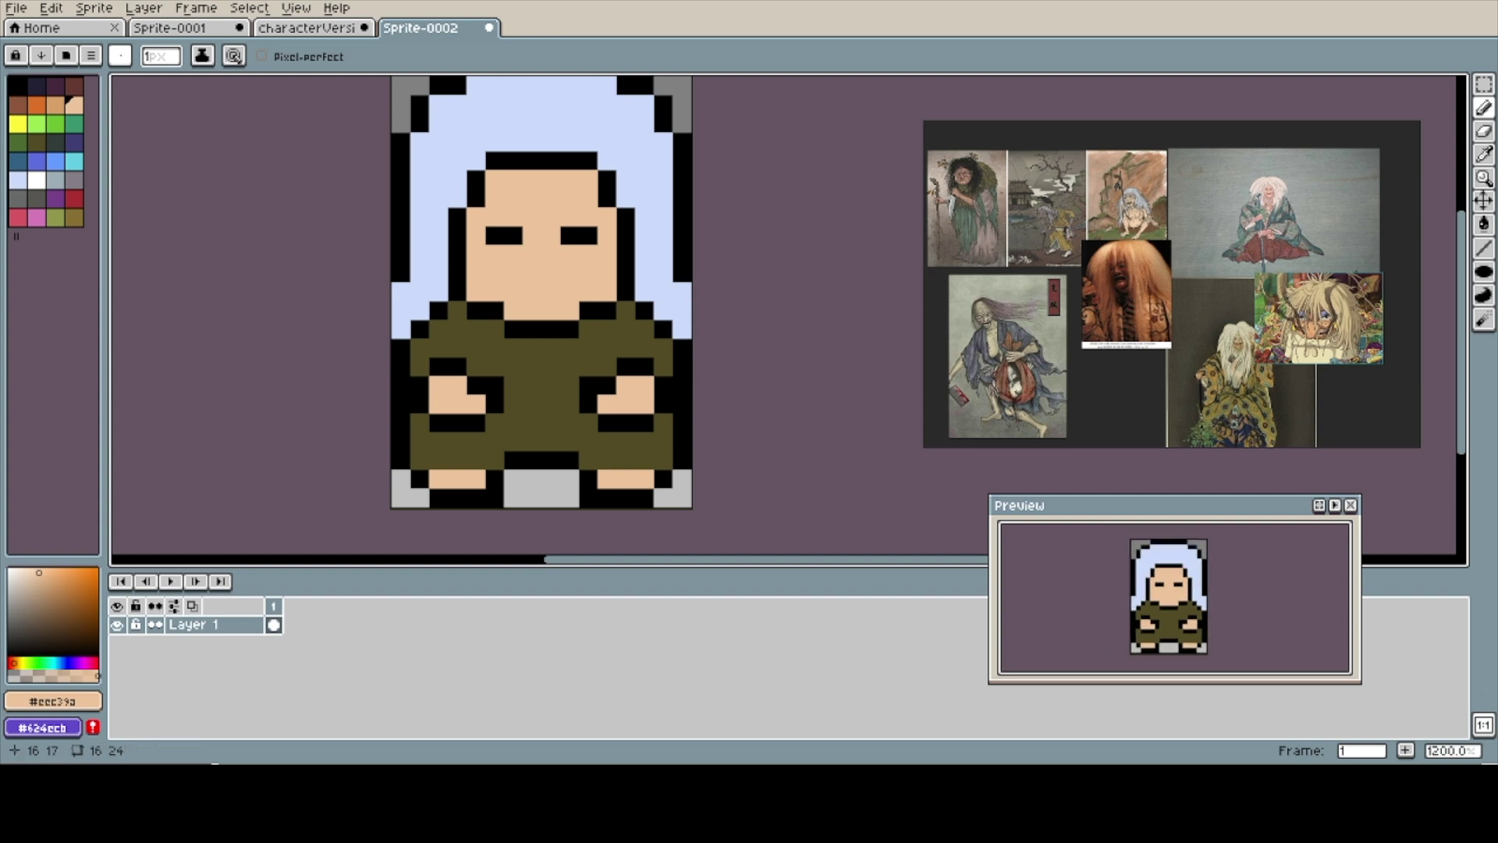
scroll(682, 367, "up", 1)
left_click(55, 140)
mouse_move(463, 452)
left_mouse_down()
mouse_move(513, 477)
mouse_move(512, 452)
mouse_move(338, 477)
left_mouse_up()
key("ctrl+z")
mouse_move(539, 453)
left_mouse_down()
mouse_move(563, 477)
mouse_move(664, 478)
left_mouse_up()
- Shade below both eyes with tan at palette index 6 and paint a two-pixel-wide mouth in brown at palette index 4
left_click(55, 102)
left_click(438, 202)
left_click(464, 202)
left_click_drag(538, 202, 563, 202)
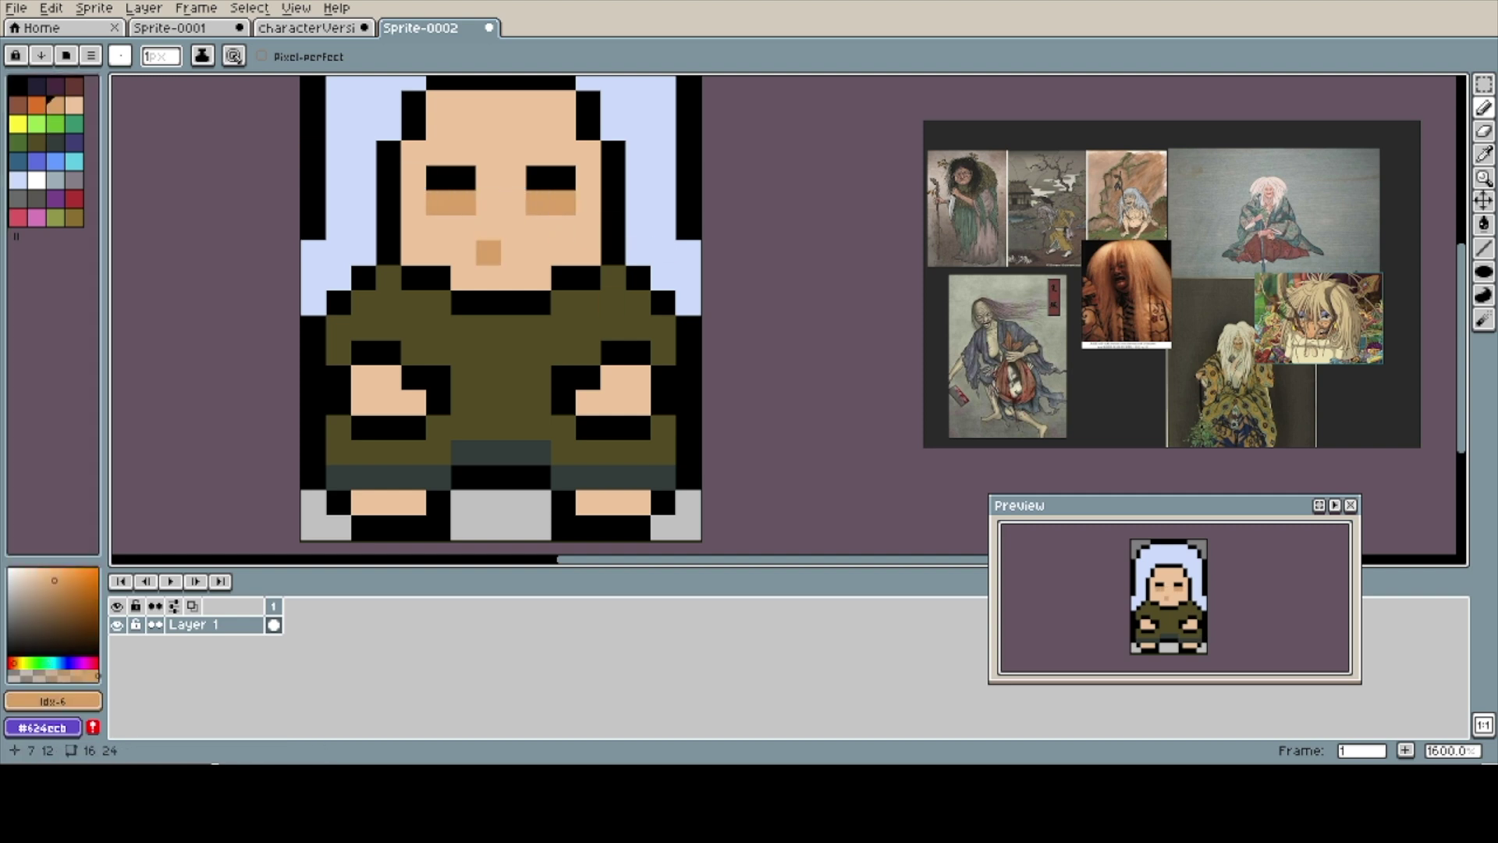
left_click(17, 105)
left_click_drag(487, 253, 513, 253)
- Shade the top row of the forehead with the tan used under the eyes
left_click_drag(862, 128, 856, 130)
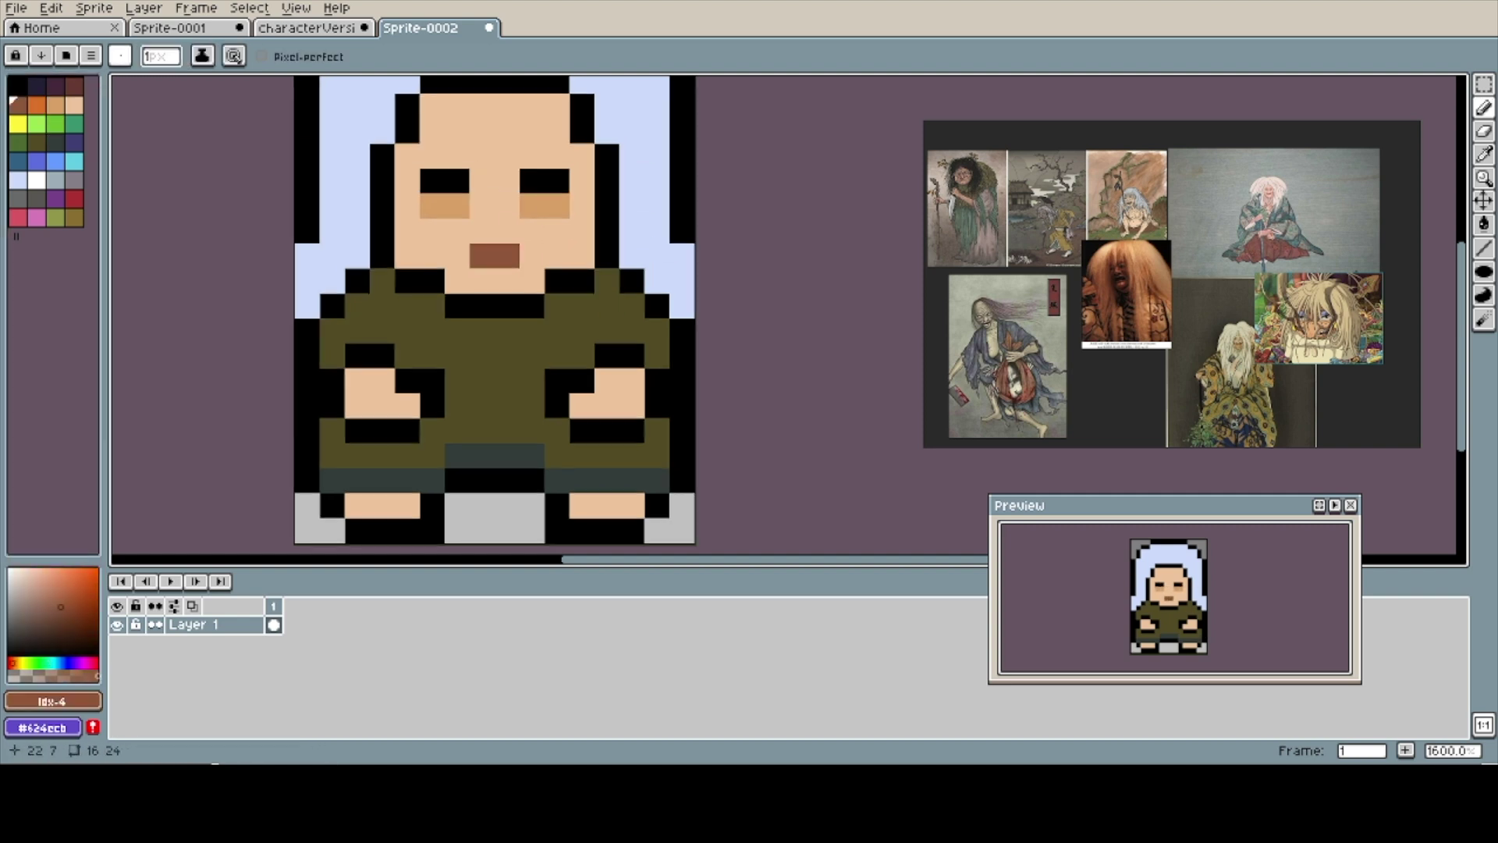
left_click(454, 207, "alt")
mouse_move(433, 106)
left_mouse_down()
mouse_move(557, 106)
mouse_move(636, 294)
mouse_move(598, 244)
left_mouse_up()
left_click(599, 219)
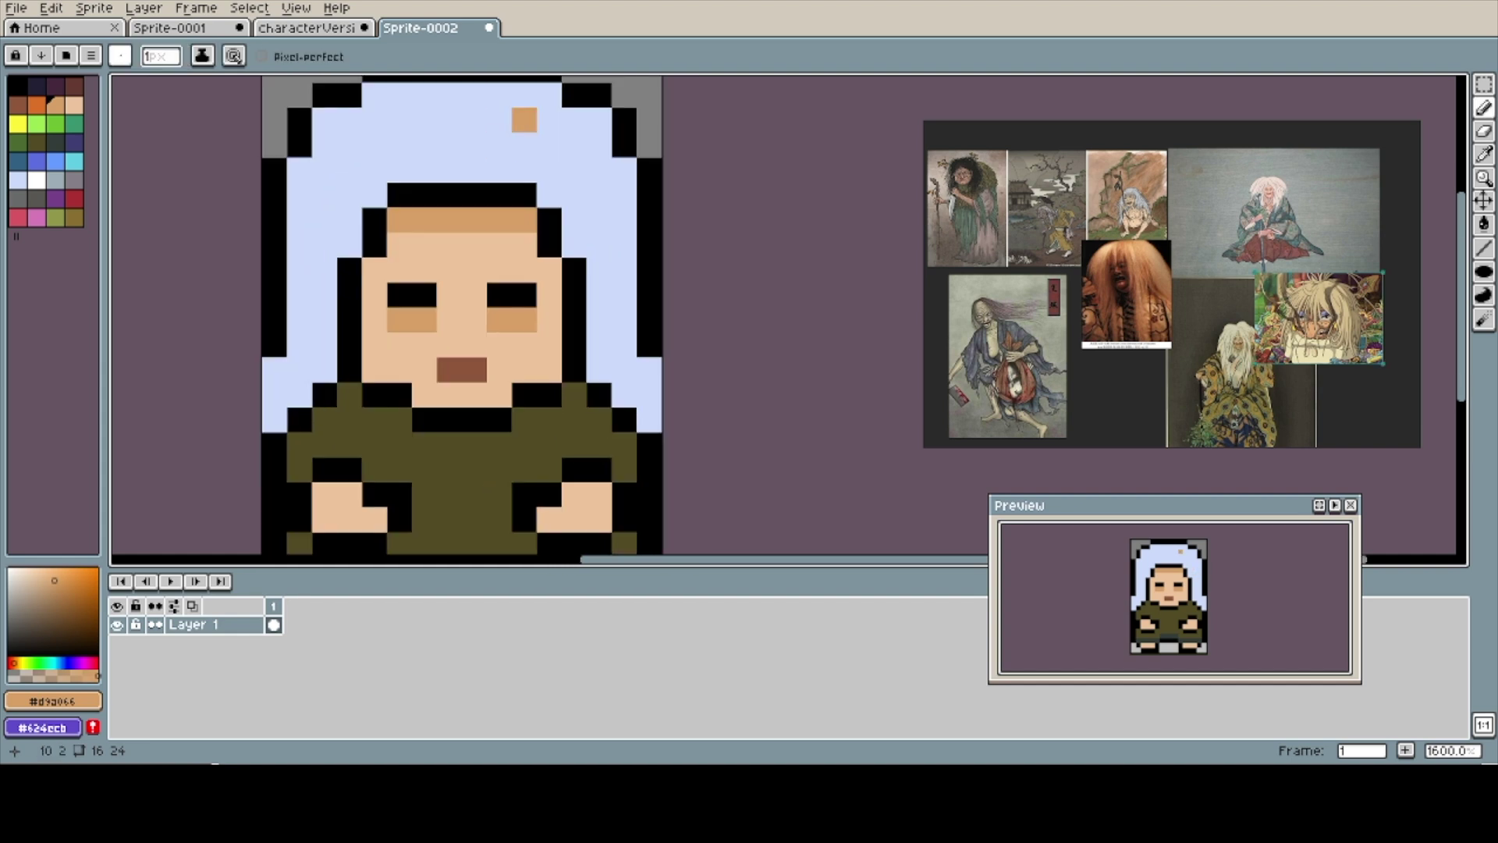
- Paint the hair's inner edge, crown, outer sides and lower tips with white at palette index 21
left_click(37, 179)
mouse_move(574, 244)
left_mouse_down()
mouse_move(524, 171)
mouse_move(449, 146)
mouse_move(400, 170)
mouse_move(324, 269)
mouse_move(325, 370)
left_mouse_up()
left_click(550, 244)
key("ctrl+z")
left_click_drag(599, 269, 599, 394)
mouse_move(399, 94)
left_mouse_down()
mouse_move(549, 95)
mouse_move(524, 95)
left_mouse_up()
left_click(599, 119)
left_click(325, 120)
left_click_drag(624, 169, 624, 219)
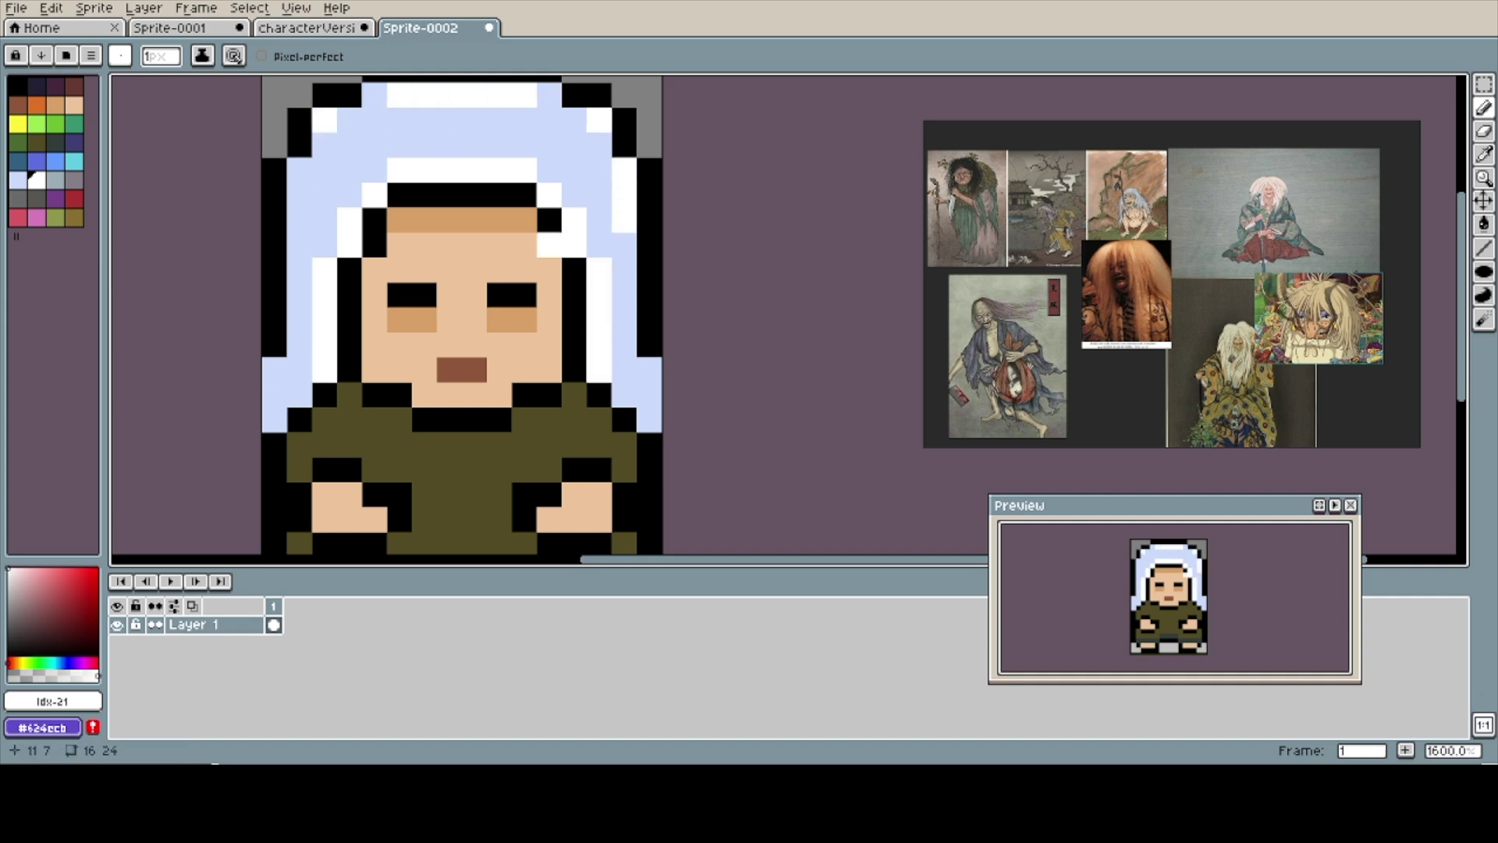
left_click_drag(300, 170, 300, 219)
left_click(649, 344)
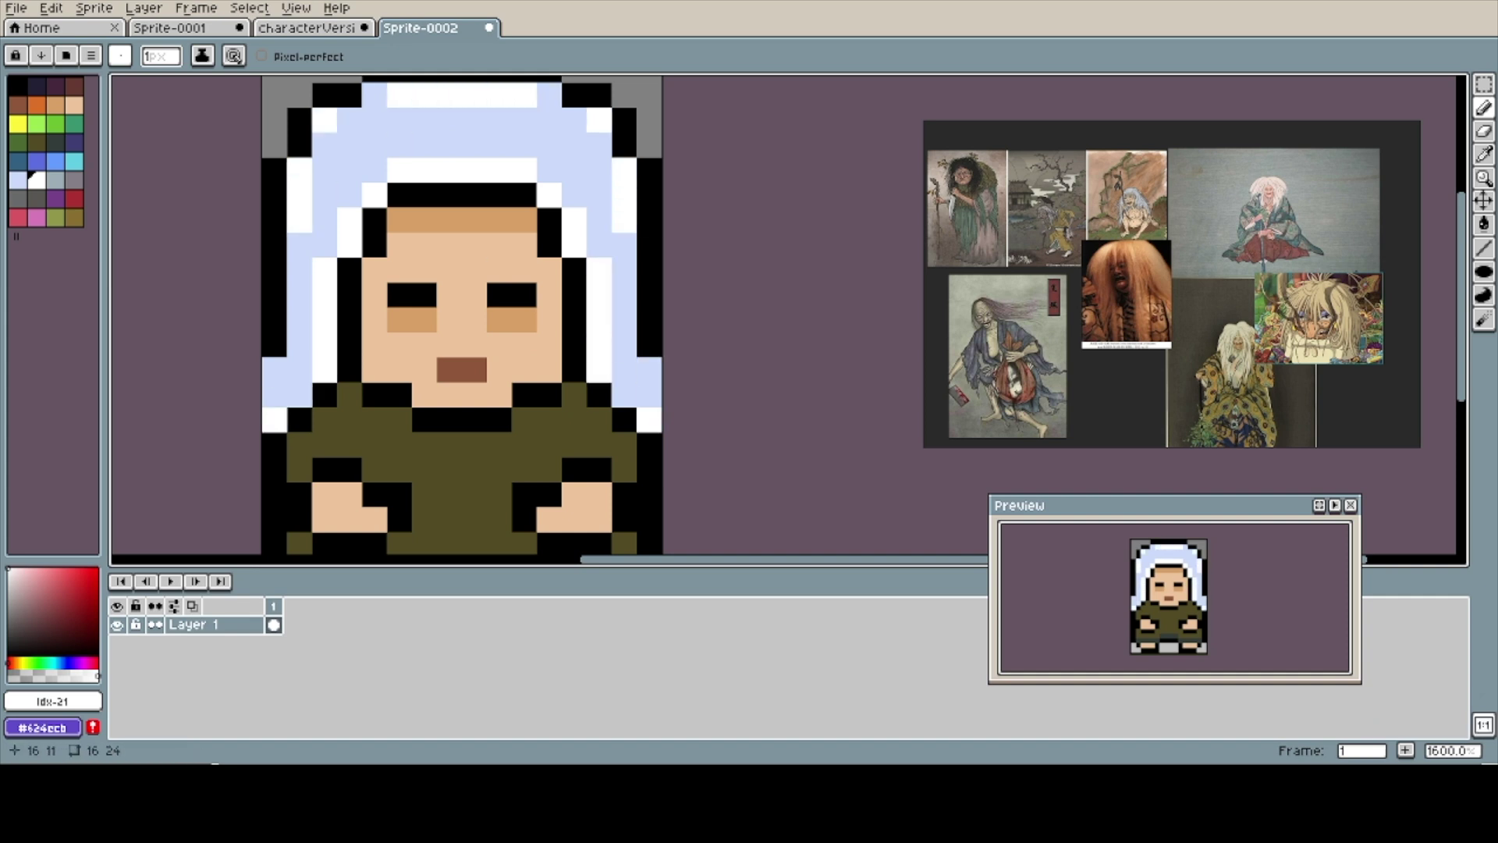
- Recolour the hair strip around the face and the lower hair tips with blue-grey at palette index 22
scroll(543, 223, "up", 2)
key("0")
mouse_move(328, 143)
left_mouse_down()
mouse_move(552, 180)
mouse_move(590, 255)
left_mouse_up()
left_click_drag(253, 218, 215, 445)
left_click(290, 181)
left_click_drag(628, 293, 627, 445)
left_click(140, 518)
left_click(702, 518)
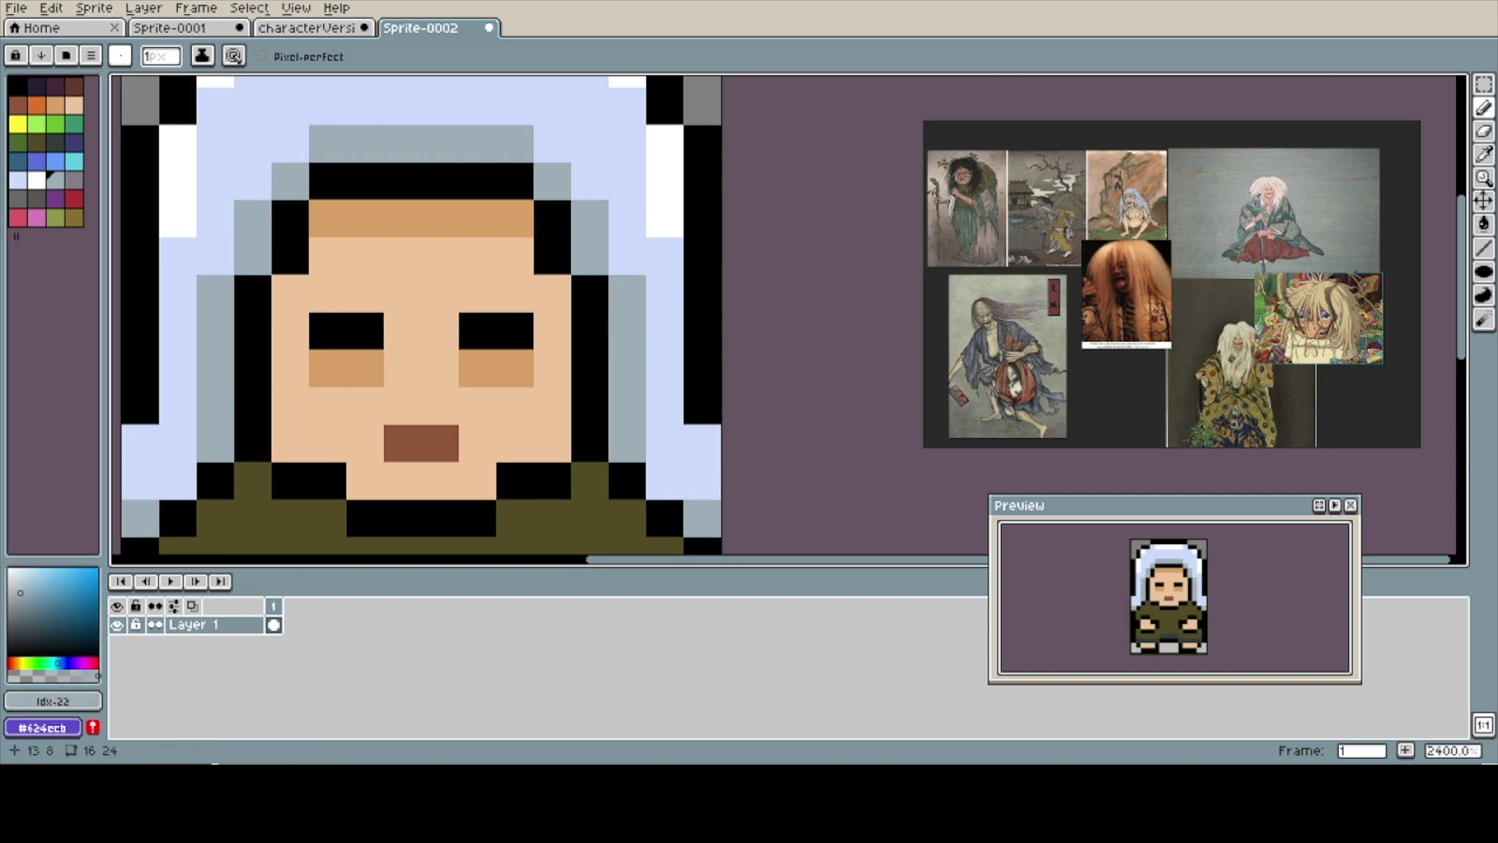
- Shade the robe's collar corners and a two-pixel-wide central strip with dark slate at palette index 14
scroll(513, 330, "down", 2)
left_click_drag(359, 421, 445, 248)
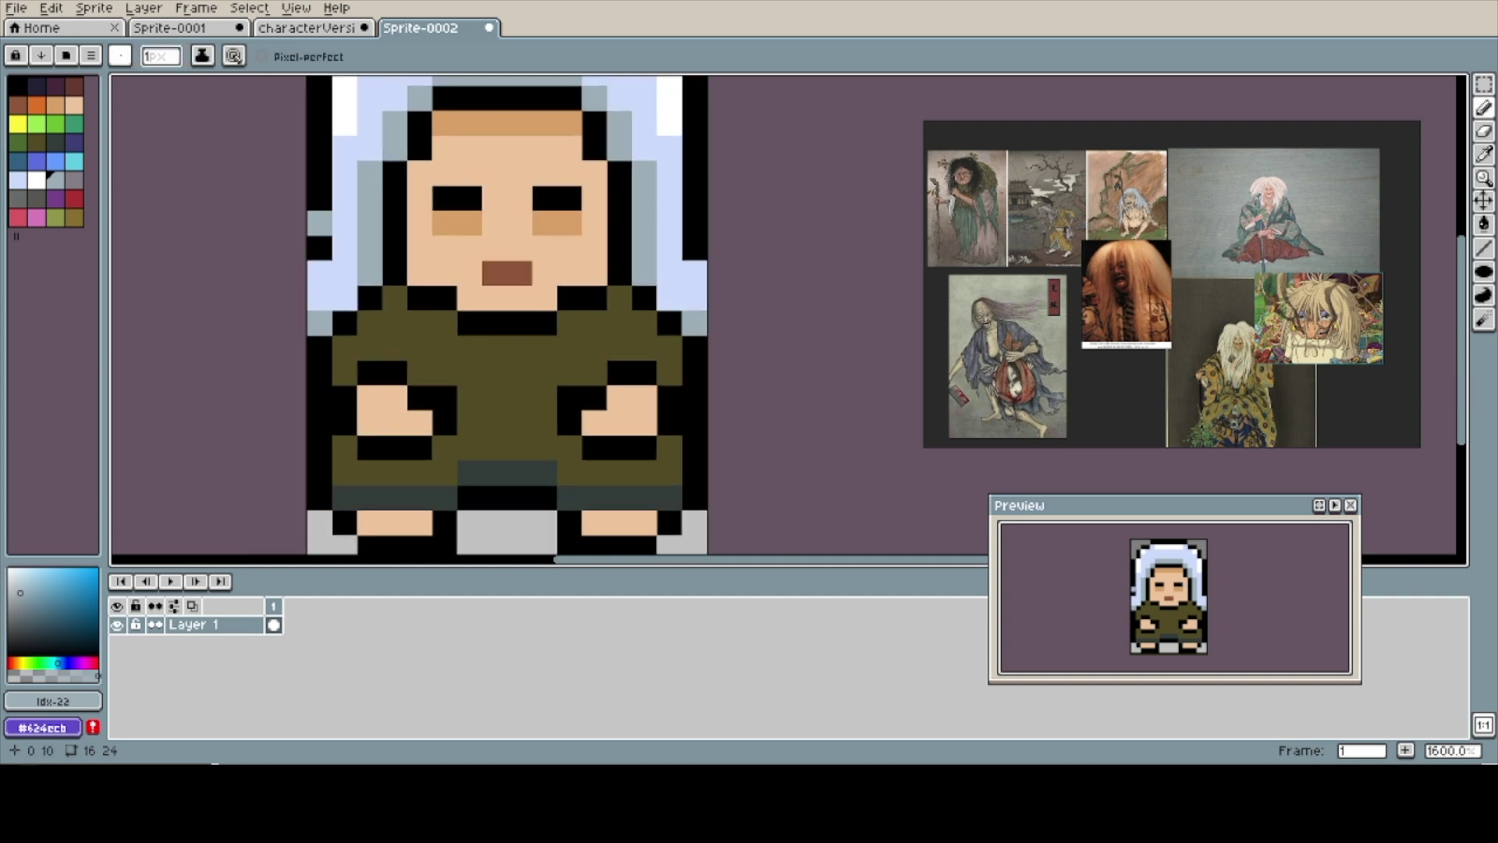
left_click(74, 142)
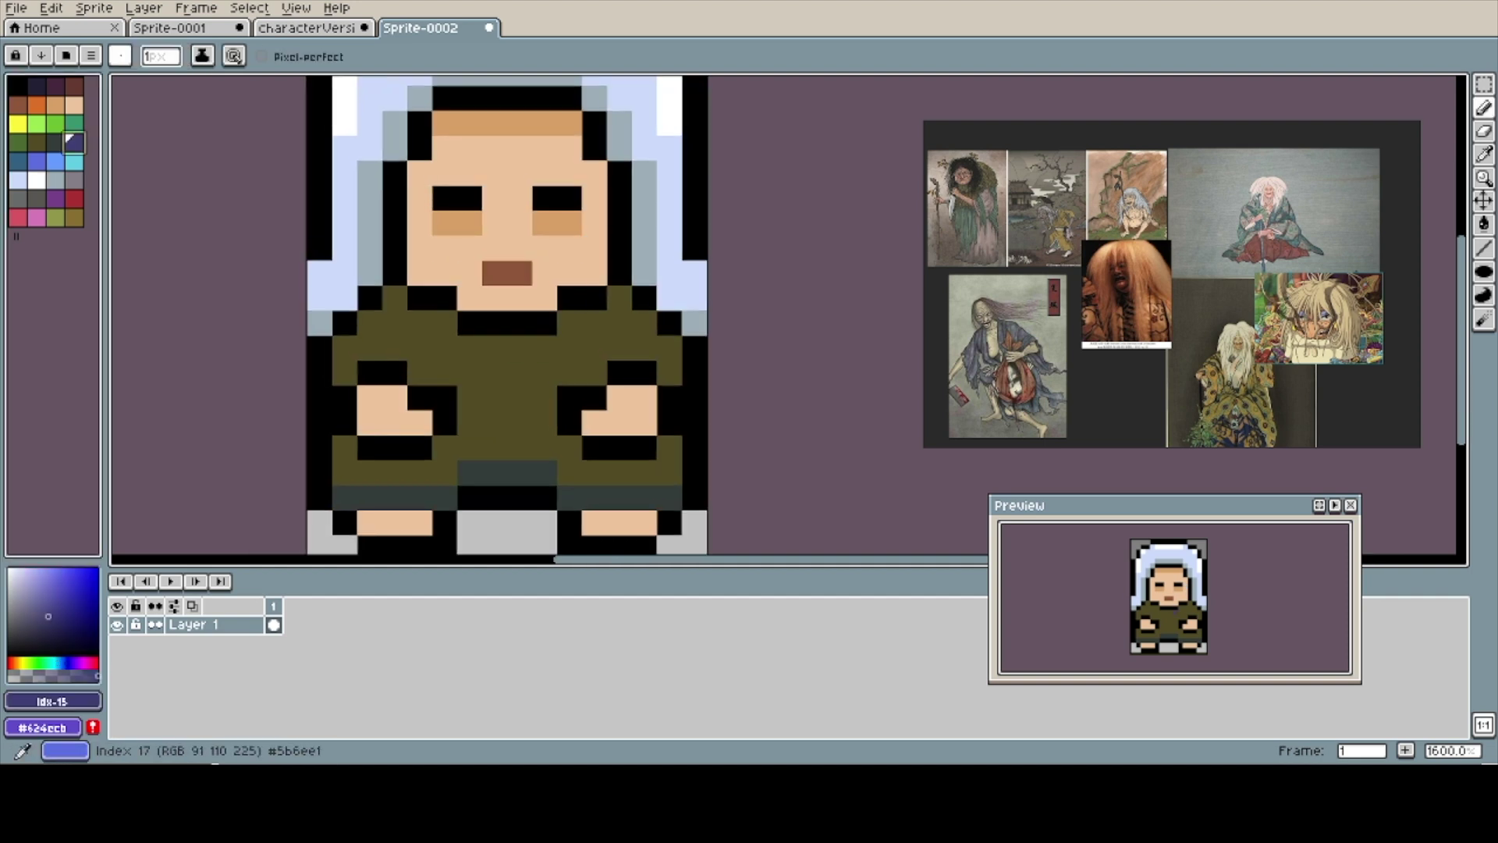
key("[")
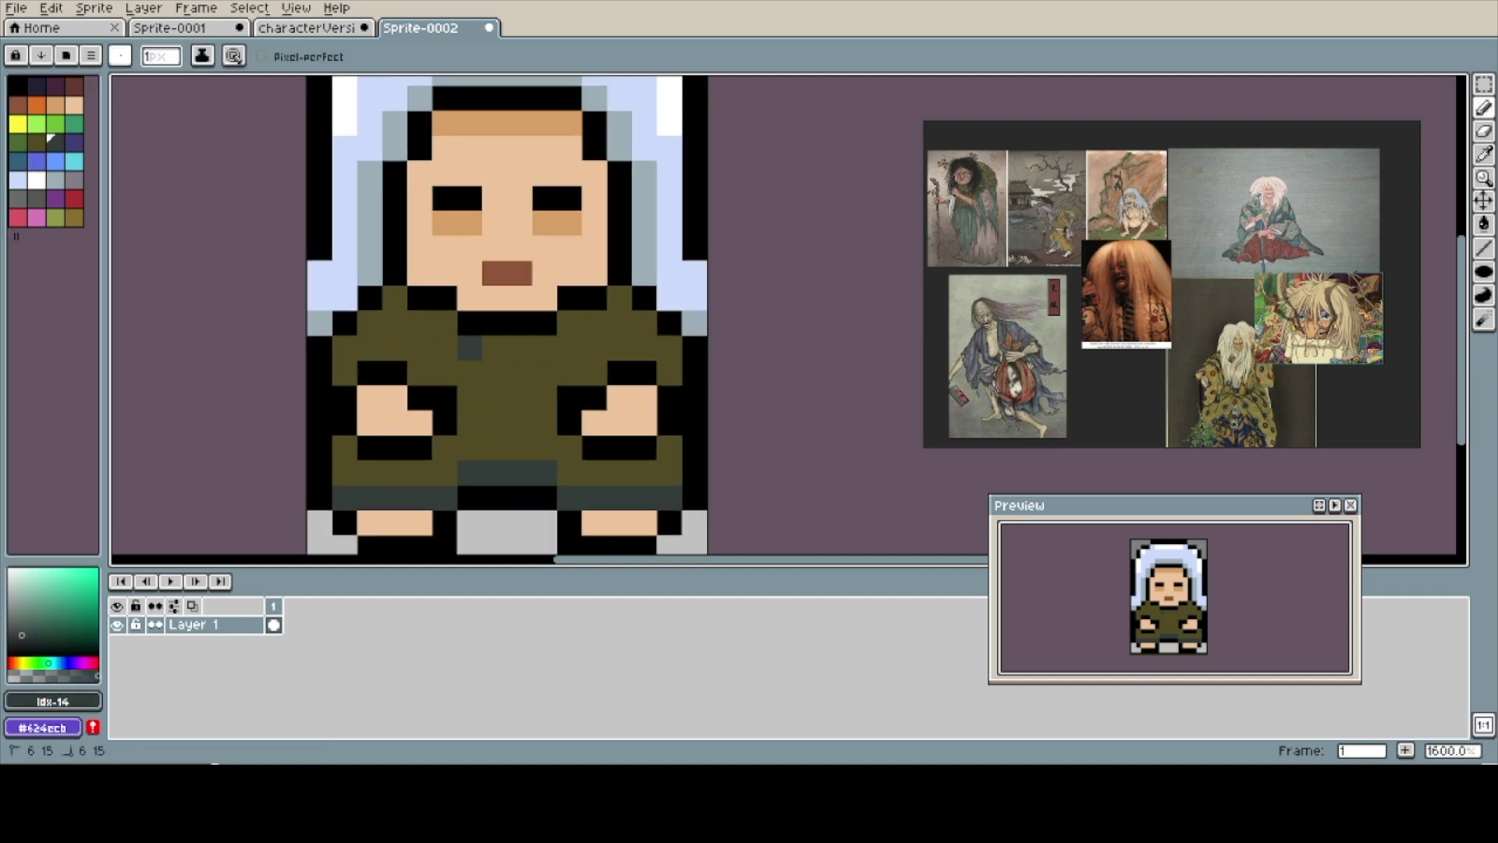
left_click(543, 347)
mouse_move(494, 373)
left_mouse_down()
mouse_move(495, 449)
mouse_move(518, 448)
left_mouse_up()
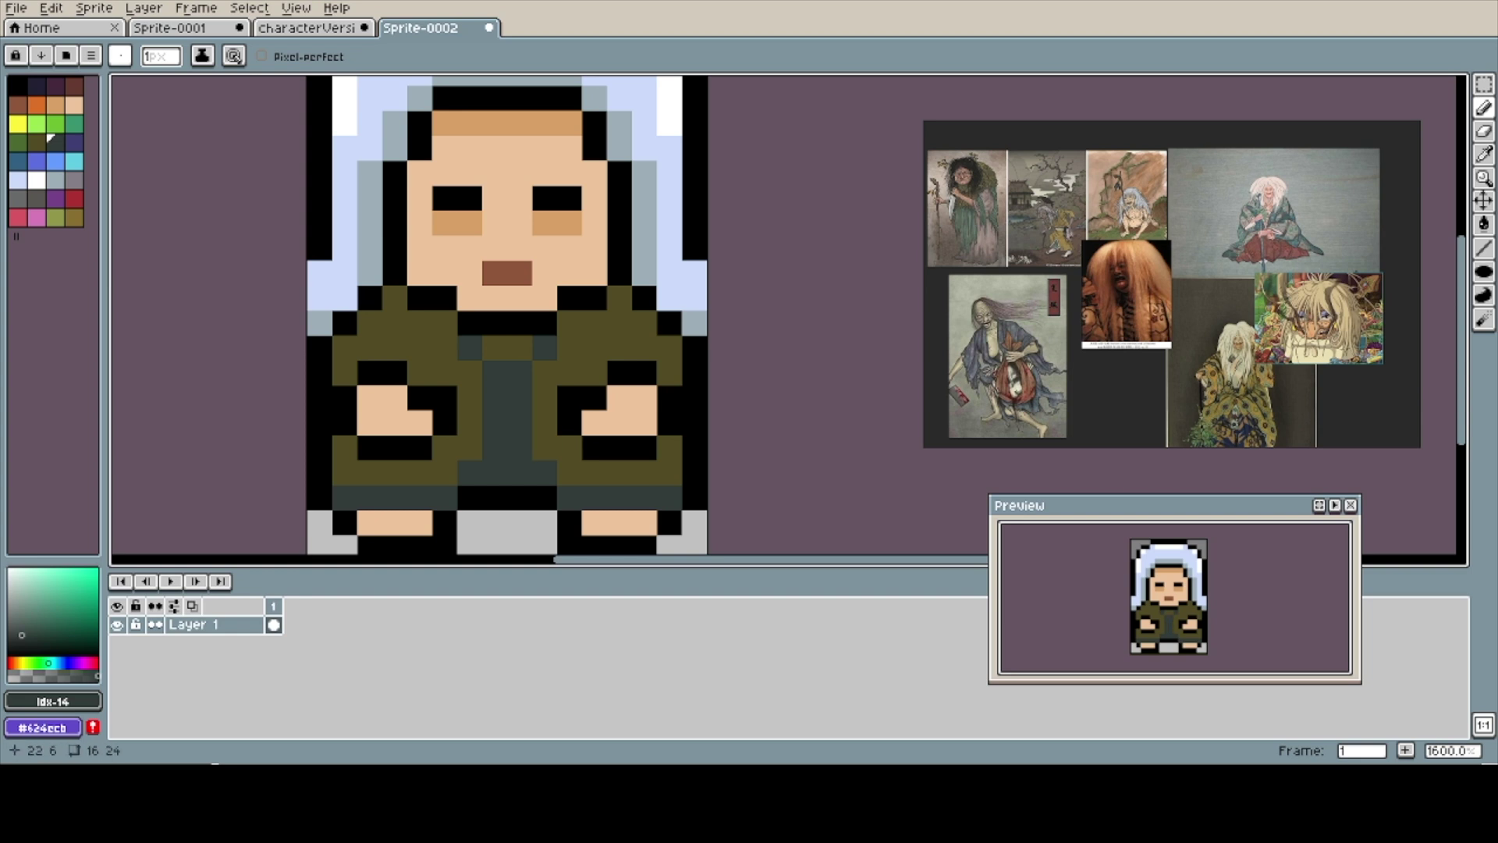
- Extend each foot upward into the robe's dark hem with two skin-tone pixels above its inner part
left_click(71, 103)
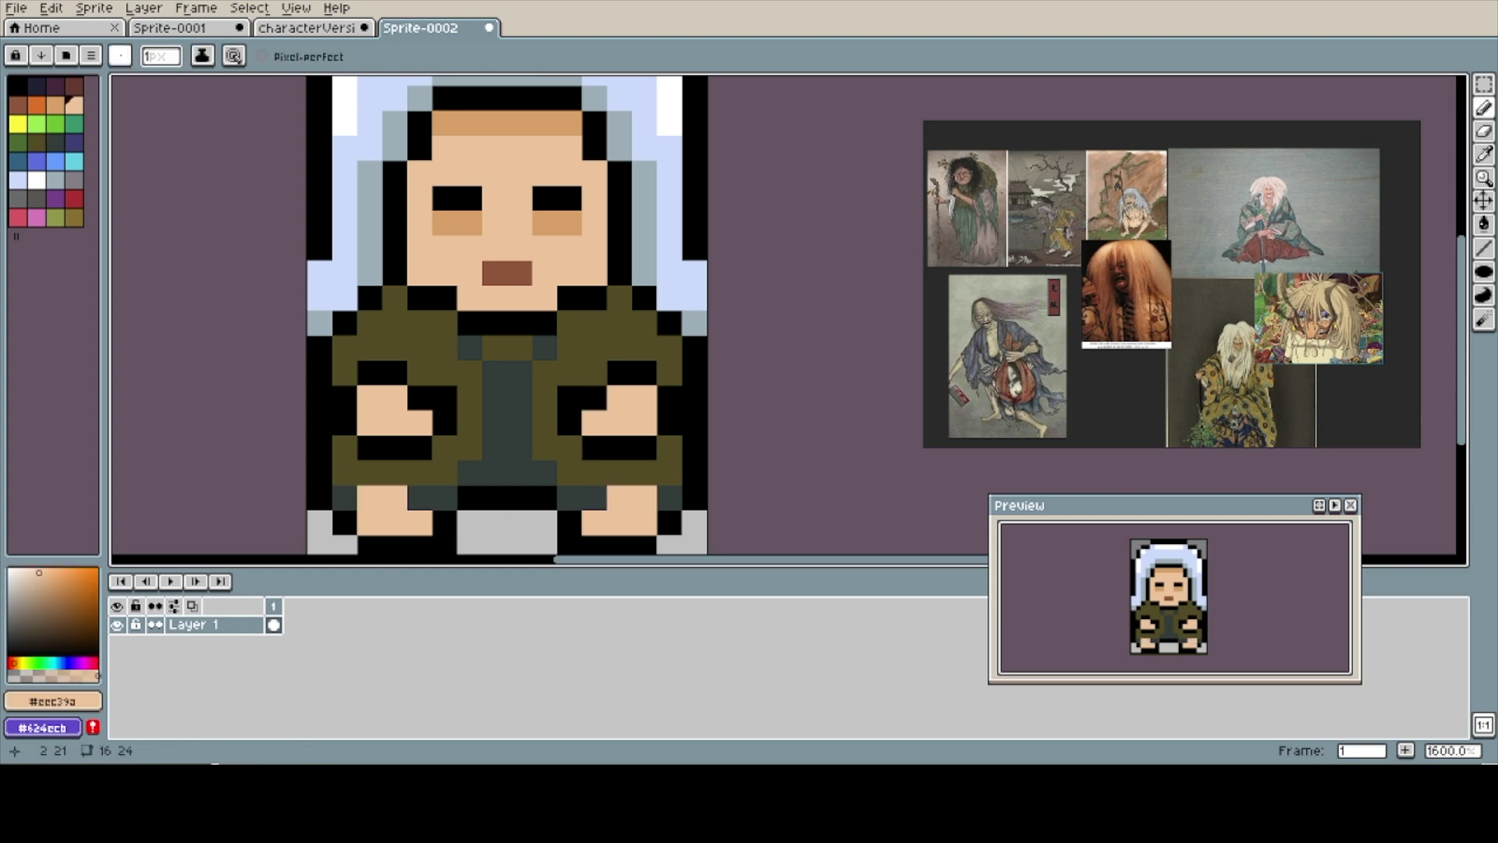
key("ctrl+z")
key("ctrl+z")
left_click_drag(394, 498, 419, 498)
left_click_drag(594, 498, 619, 498)
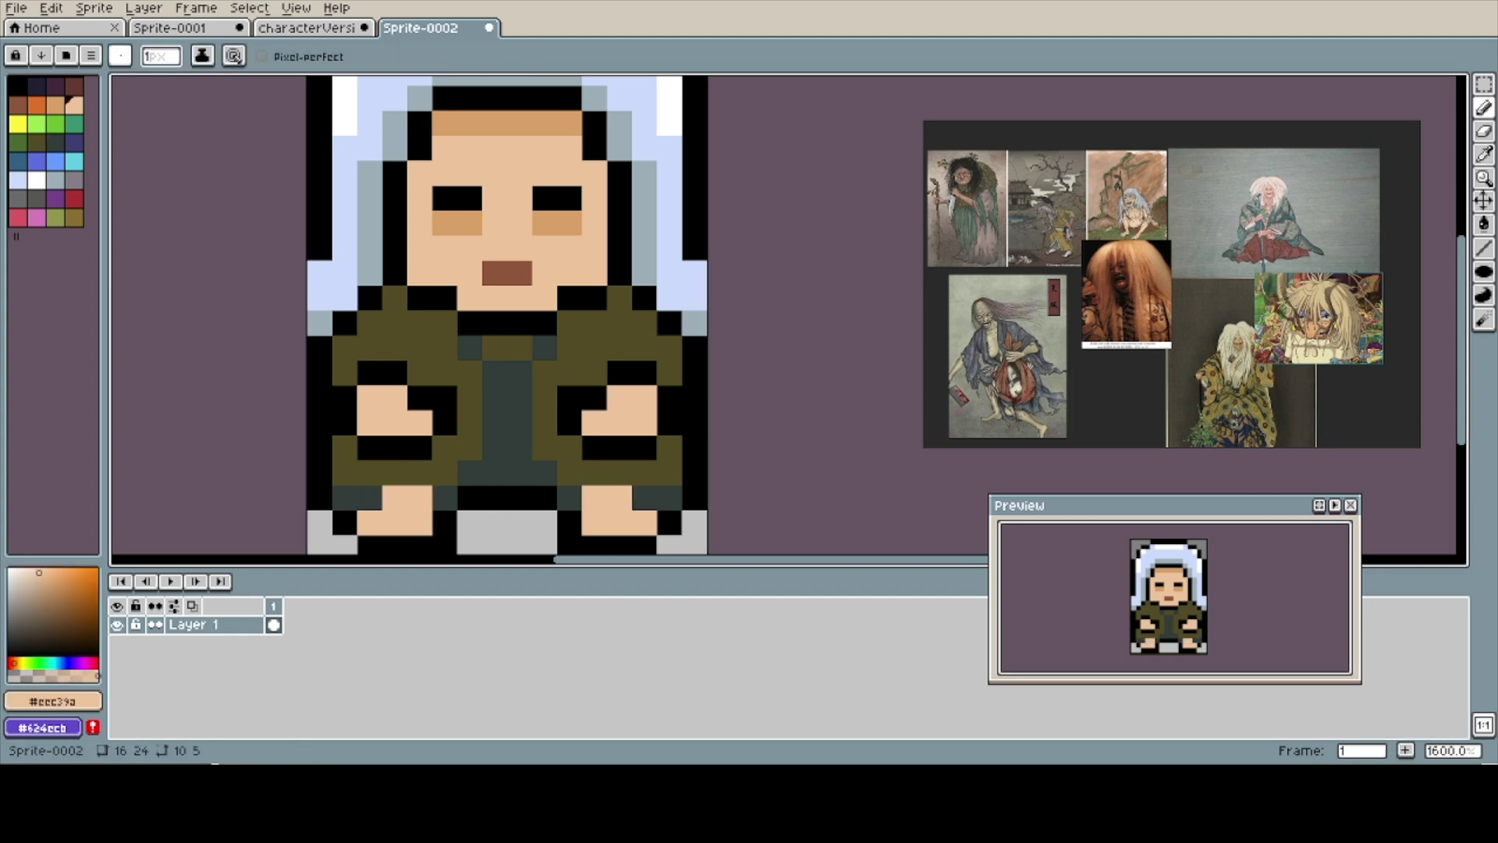
- Erase two-pixel gaps in the black outline on both canvas edges beside the hands
key("e")
left_click_drag(695, 397, 695, 422)
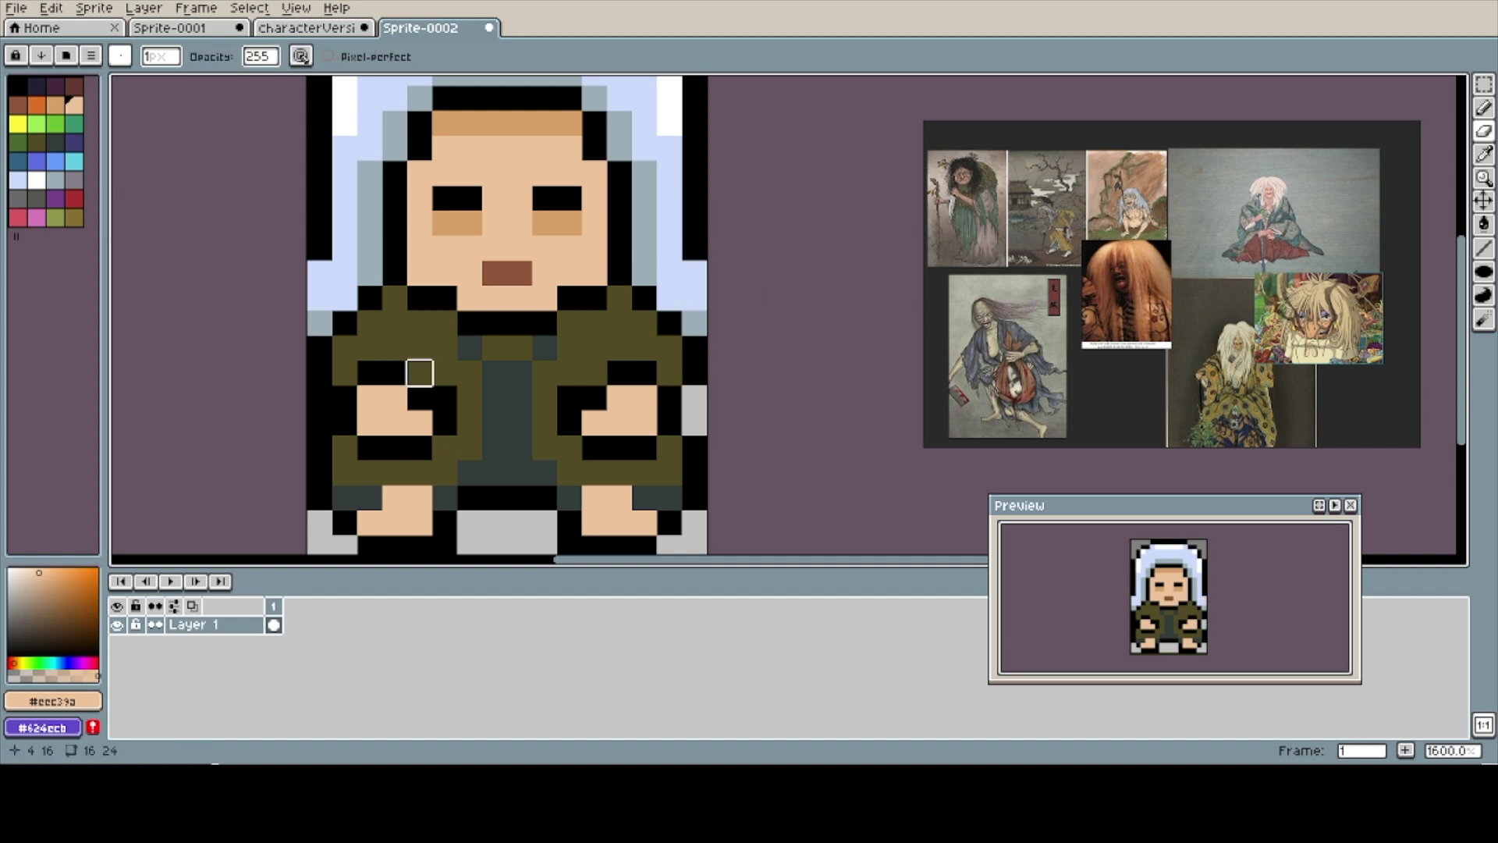
left_click_drag(318, 396, 319, 422)
left_click_drag(595, 273, 463, 269)
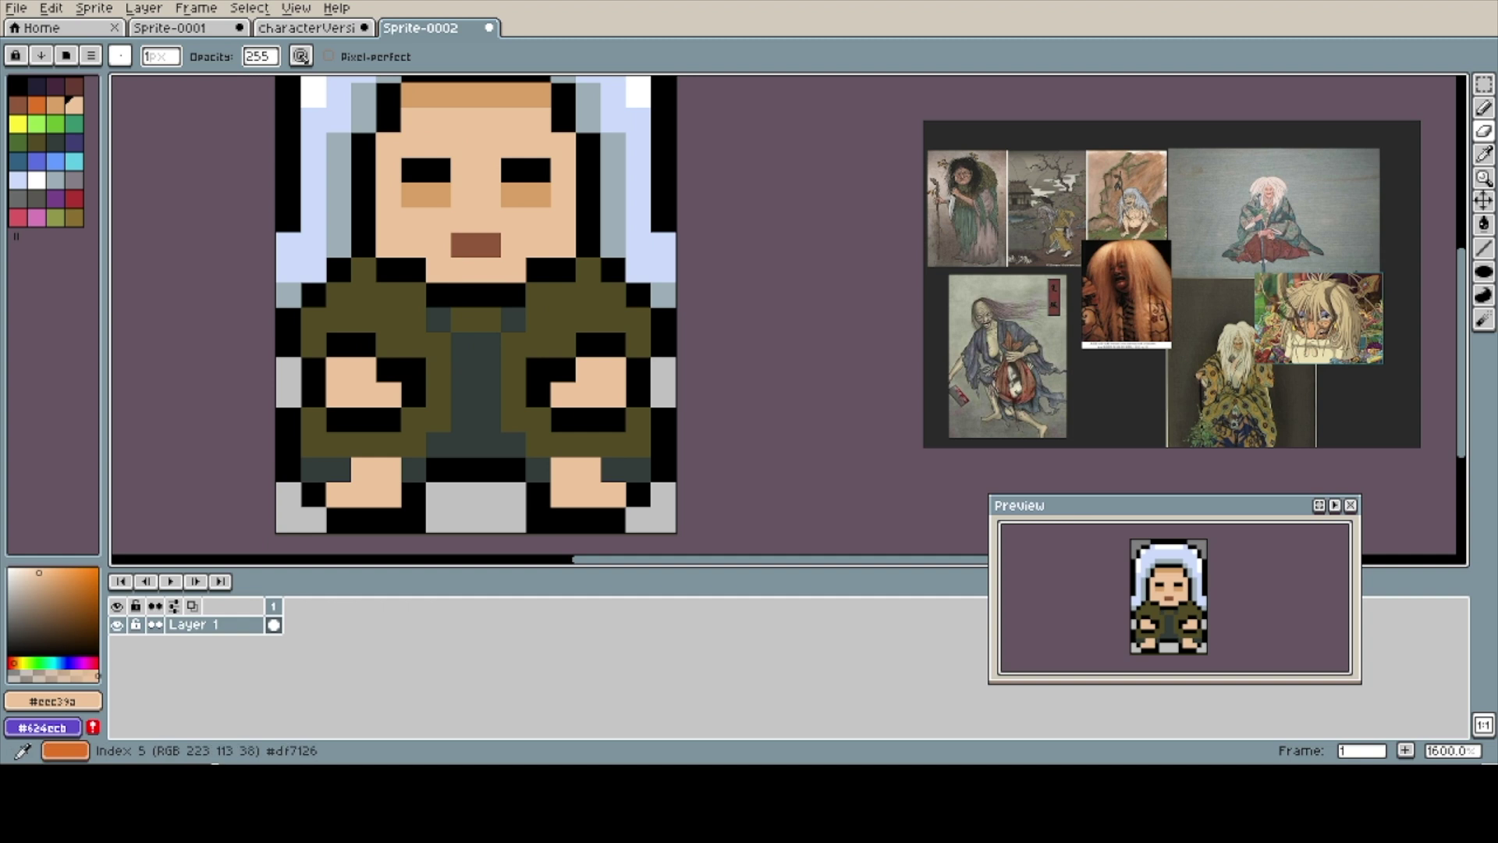
- Draw a vertical stick with a wide base over the left hand in blue at palette index 18, and outline it in black
left_click(55, 160)
key("b")
left_click_drag(338, 369, 338, 521)
left_click(363, 419, "alt")
left_click_drag(314, 443, 288, 520)
left_click_drag(363, 368, 364, 472)
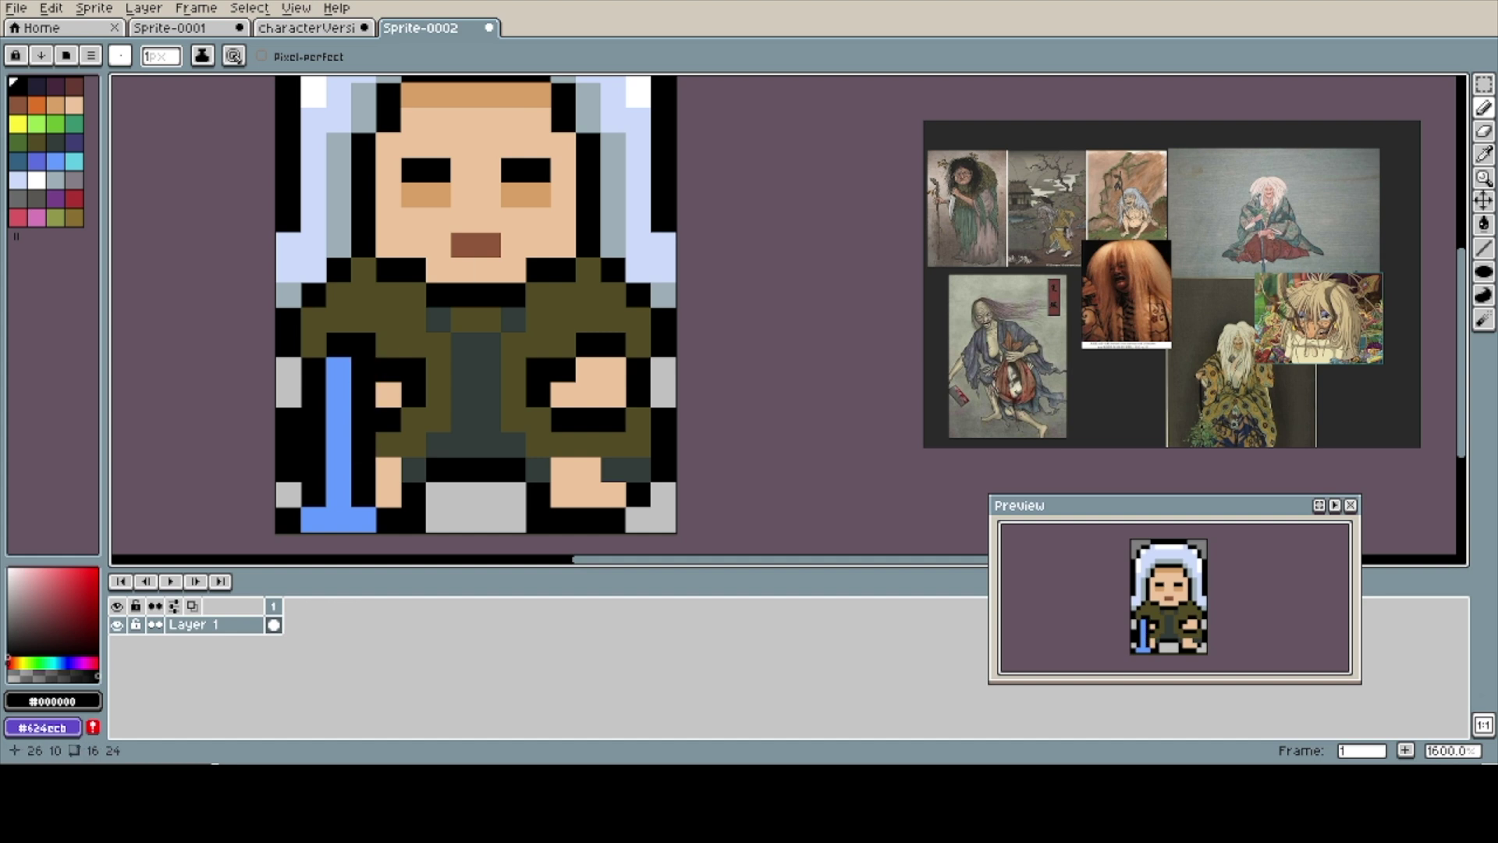
- Cover the old left hand beside the stick with robe olive, and move the stick with its outline one pixel right
key("m")
mouse_move(376, 358)
left_mouse_down()
mouse_move(450, 433)
mouse_move(363, 346)
mouse_move(388, 371)
mouse_move(387, 346)
left_mouse_up()
key("ctrl+d")
left_click(437, 396, "alt")
key("b")
left_click_drag(438, 420, 387, 420)
key("ctrl+z")
mouse_move(314, 370)
left_mouse_down()
mouse_move(364, 520)
mouse_move(389, 521)
left_mouse_up()
key("m")
key("Right")
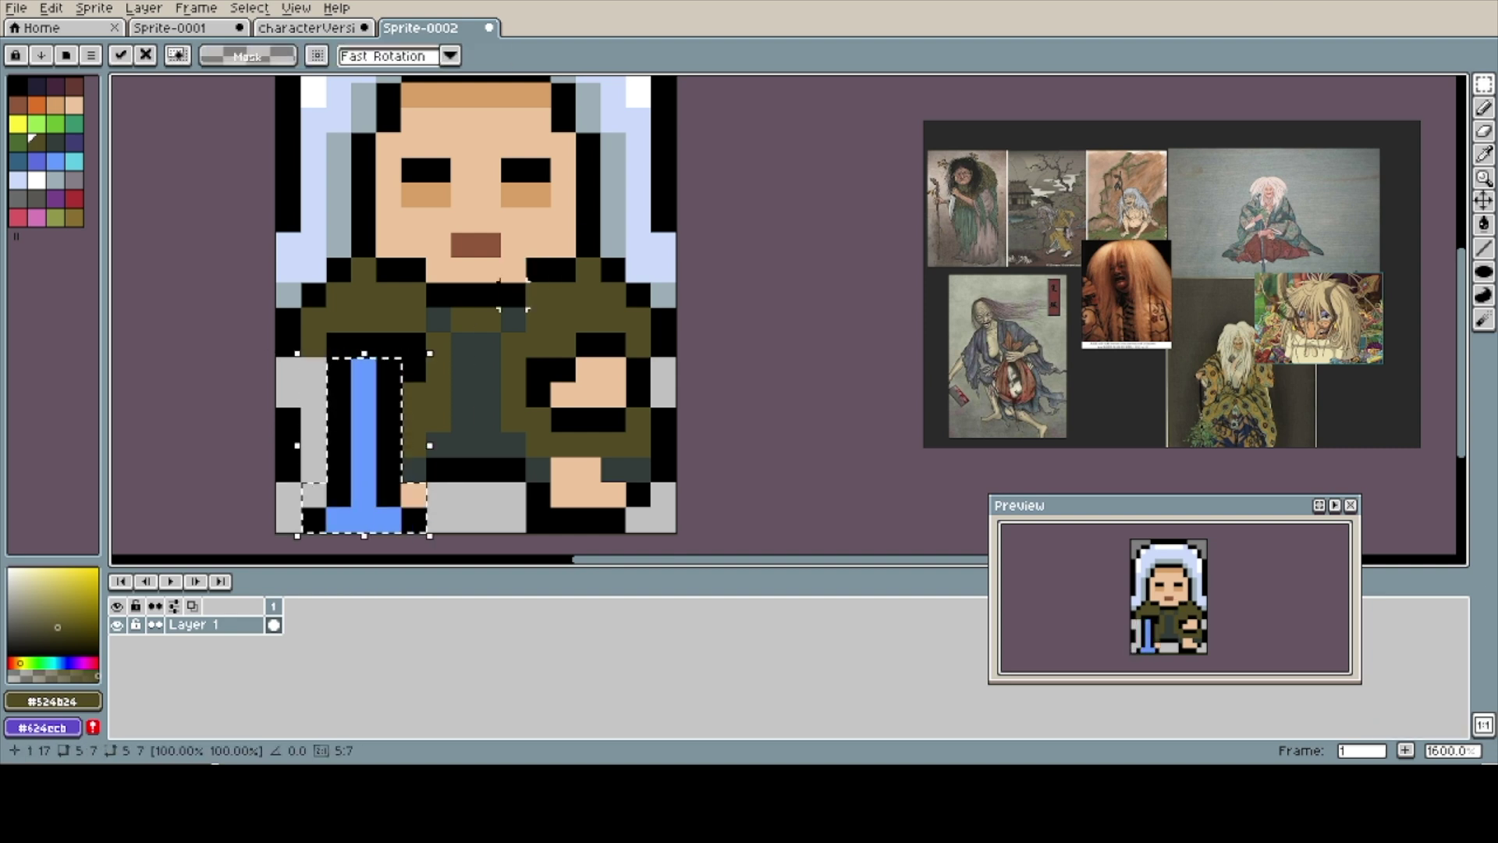
key("ctrl+d")
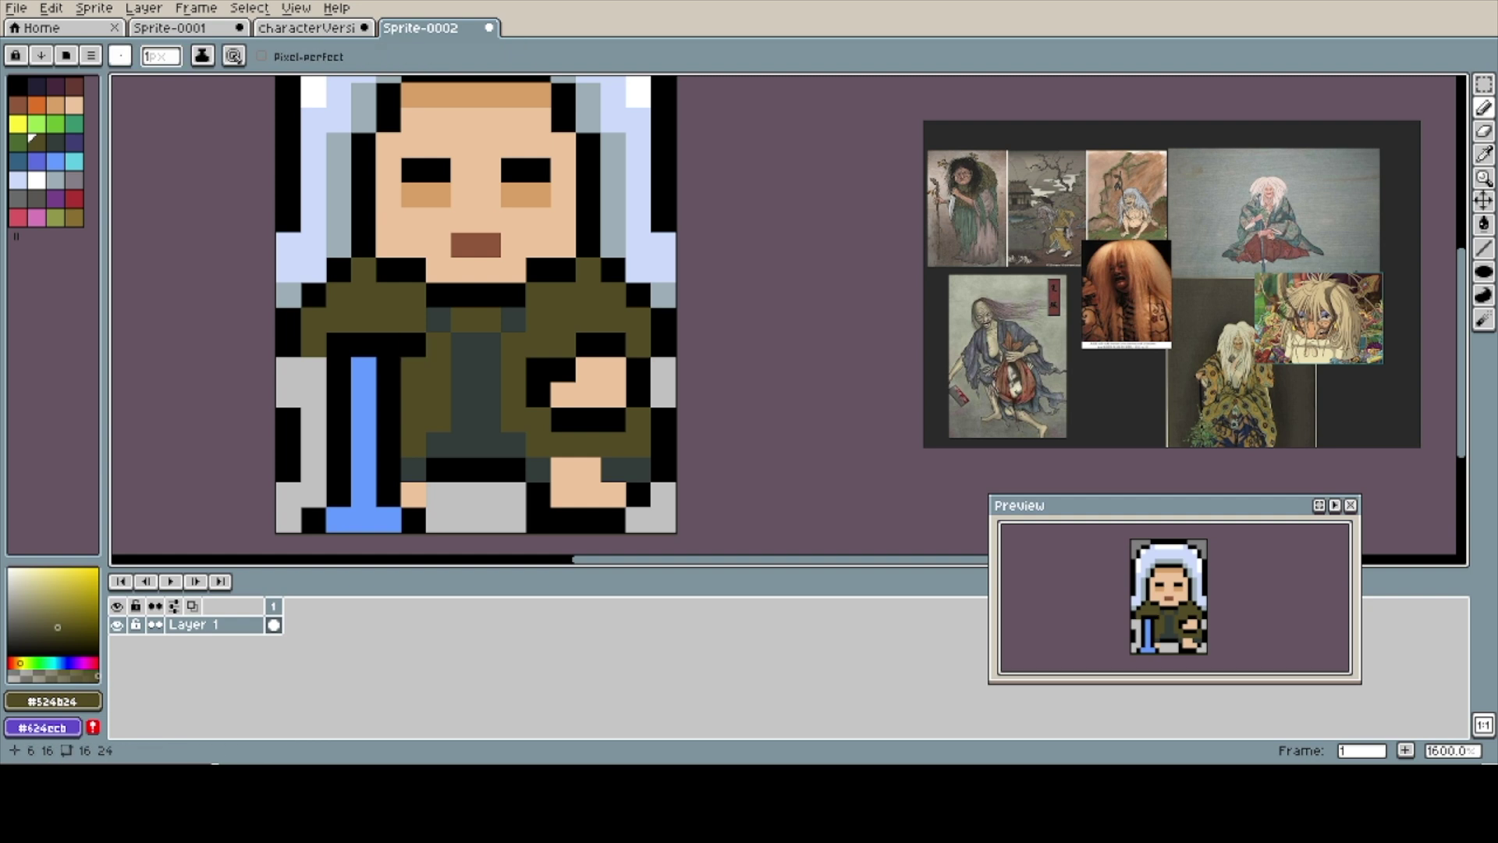
- Draw a one-pixel skin-tone hand with black outline pixels immediately right of the stick's top
left_click(415, 345, "alt")
left_click(438, 370)
left_click(413, 394)
left_click(313, 370)
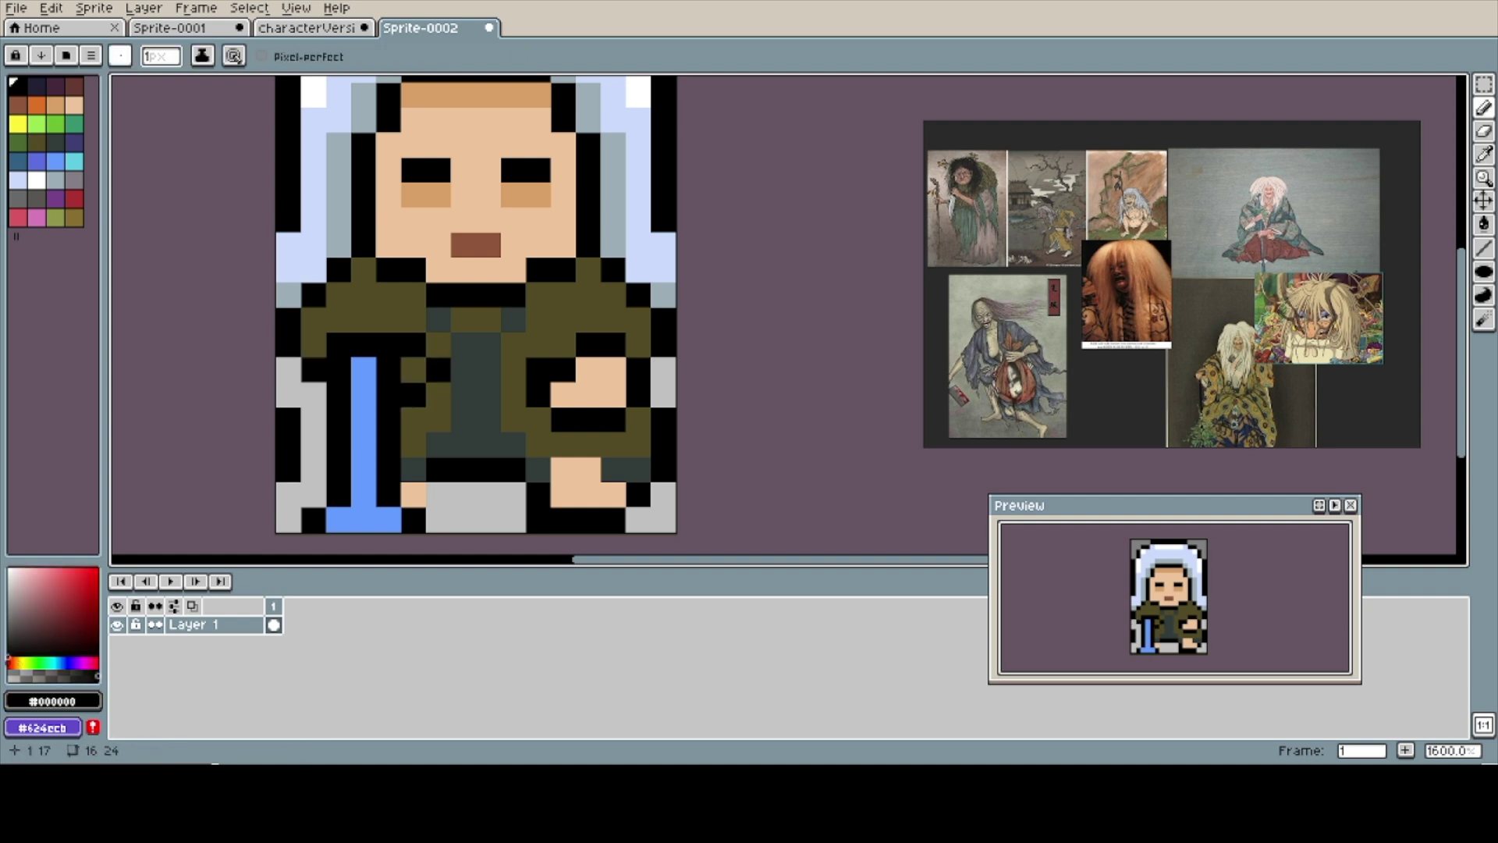
left_click(563, 246, "alt")
left_click(413, 370)
- Rebuild the left sleeve with an olive column and a black side outline, and trim the black corners above the stick
left_click(288, 321, "alt")
mouse_move(288, 345)
left_mouse_down()
mouse_move(314, 470)
mouse_move(289, 469)
left_mouse_up()
left_click(312, 345, "alt")
key("e")
left_click(314, 445)
left_click(289, 445, "alt")
key("b")
left_click(313, 470)
left_click(313, 420, "alt")
left_click(313, 445)
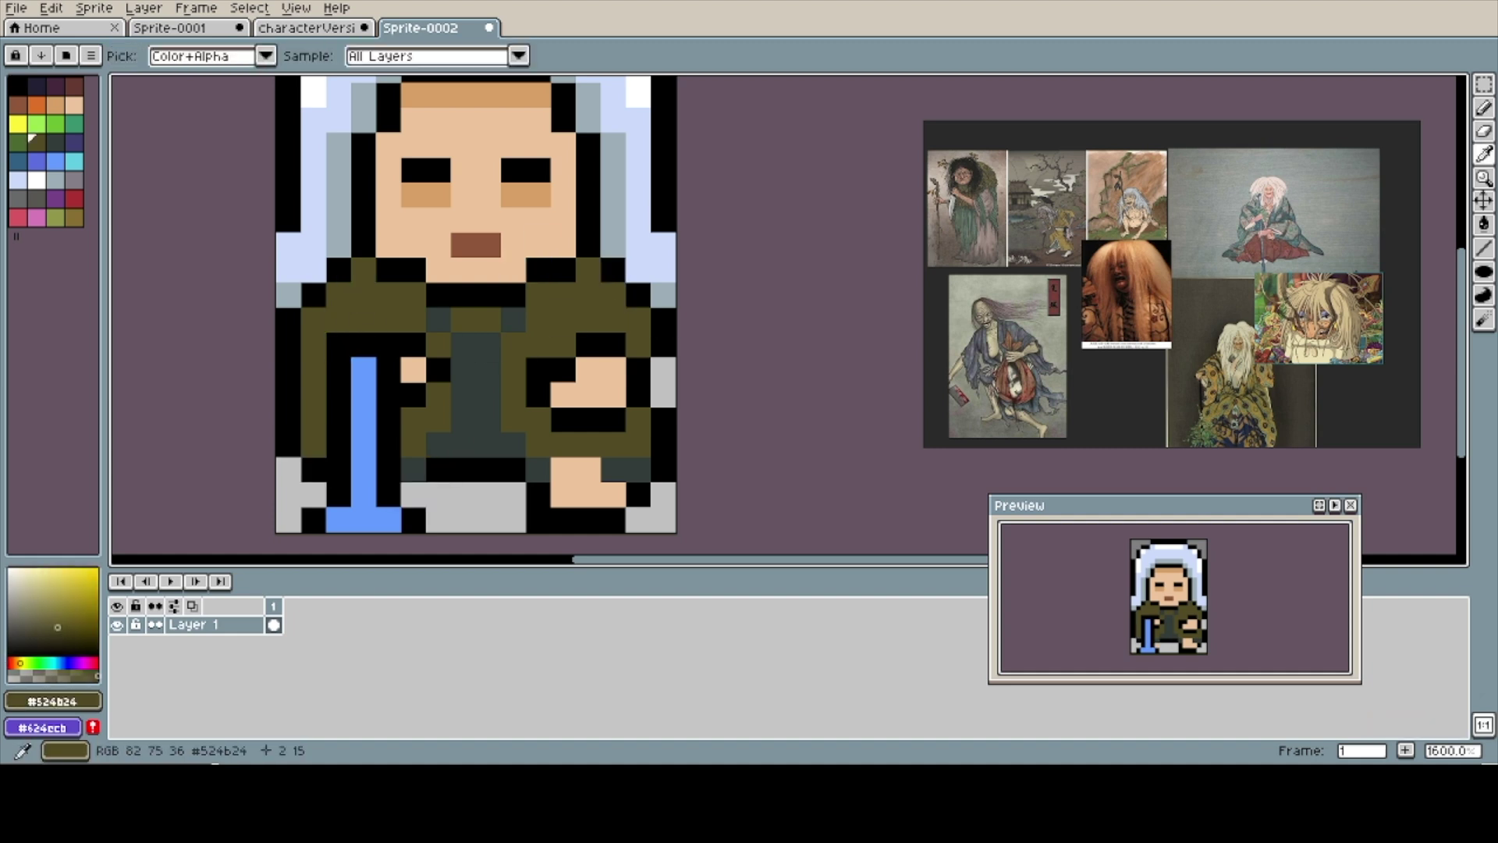
left_click(638, 120)
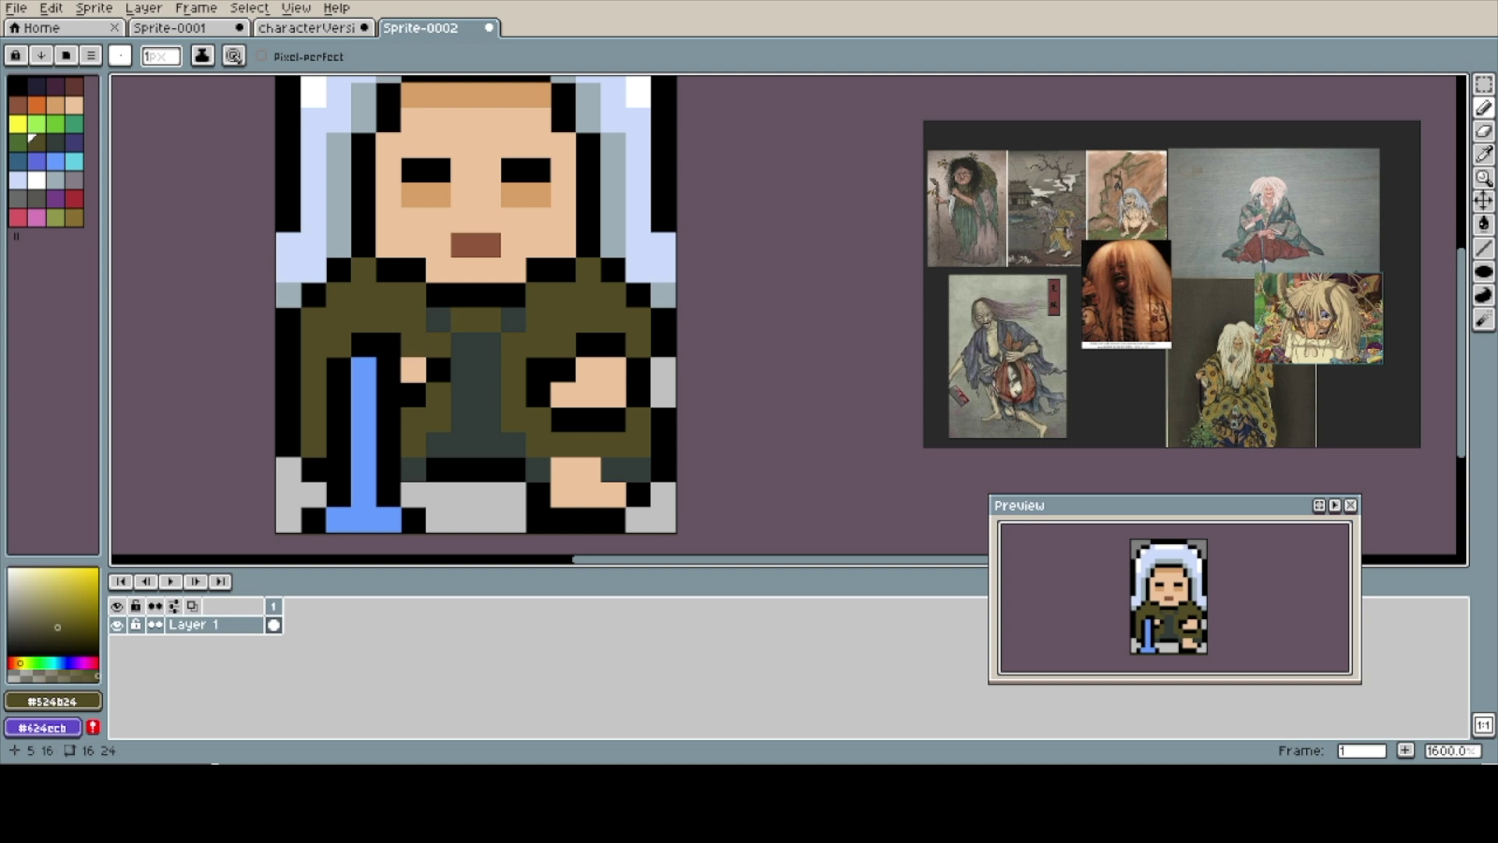
- Move the small hand beside the stick up one pixel with a black pixel above it, and patch the lower left sleeve in olive
key("m")
left_click_drag(413, 344, 438, 394)
key("Up")
key("ctrl+d")
key("b")
left_click(413, 320)
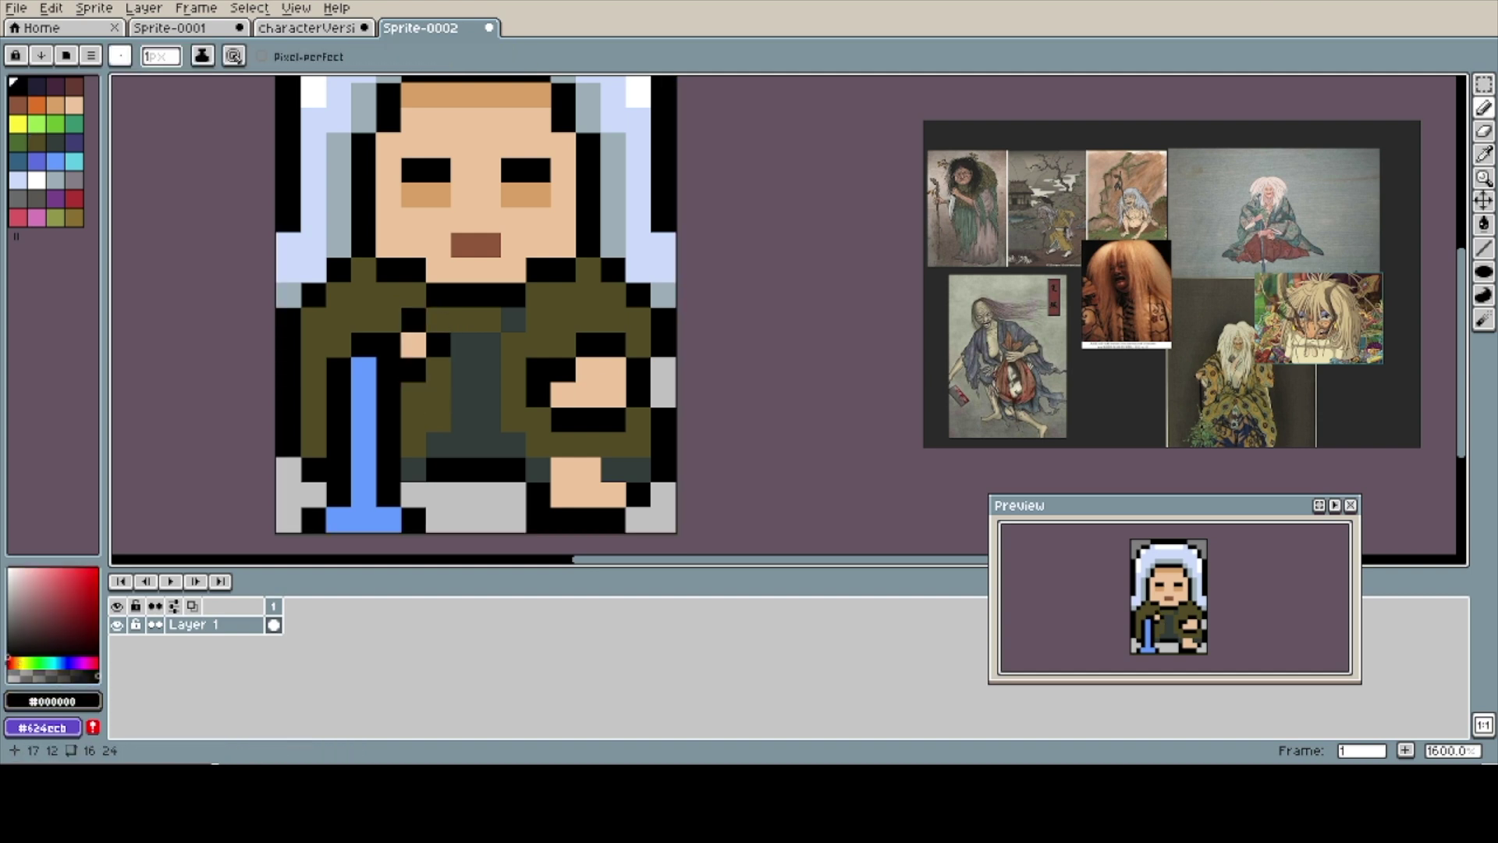
left_click(363, 301, "alt")
left_click(338, 445)
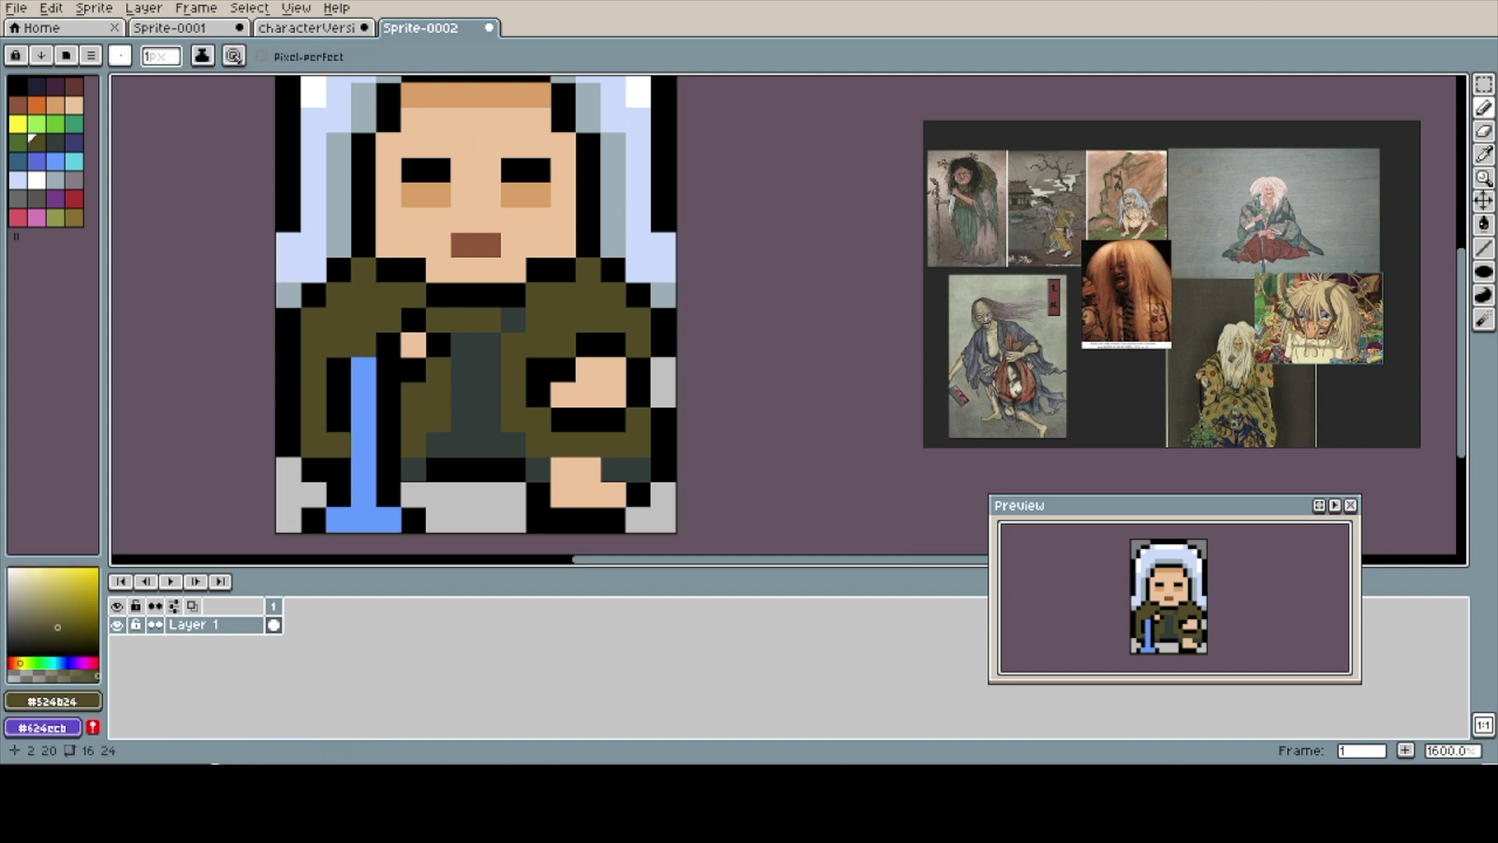
- Draw a two-pixel skin-tone foot with a black outline beside the stick's base, and erase the other foot's inner black corner
key("ctrl+z")
left_click(448, 469, "alt")
left_click(414, 495)
left_click(464, 495)
left_click(576, 494, "alt")
left_click(413, 495)
left_click(438, 520)
left_click(464, 494, "alt")
left_click(463, 520)
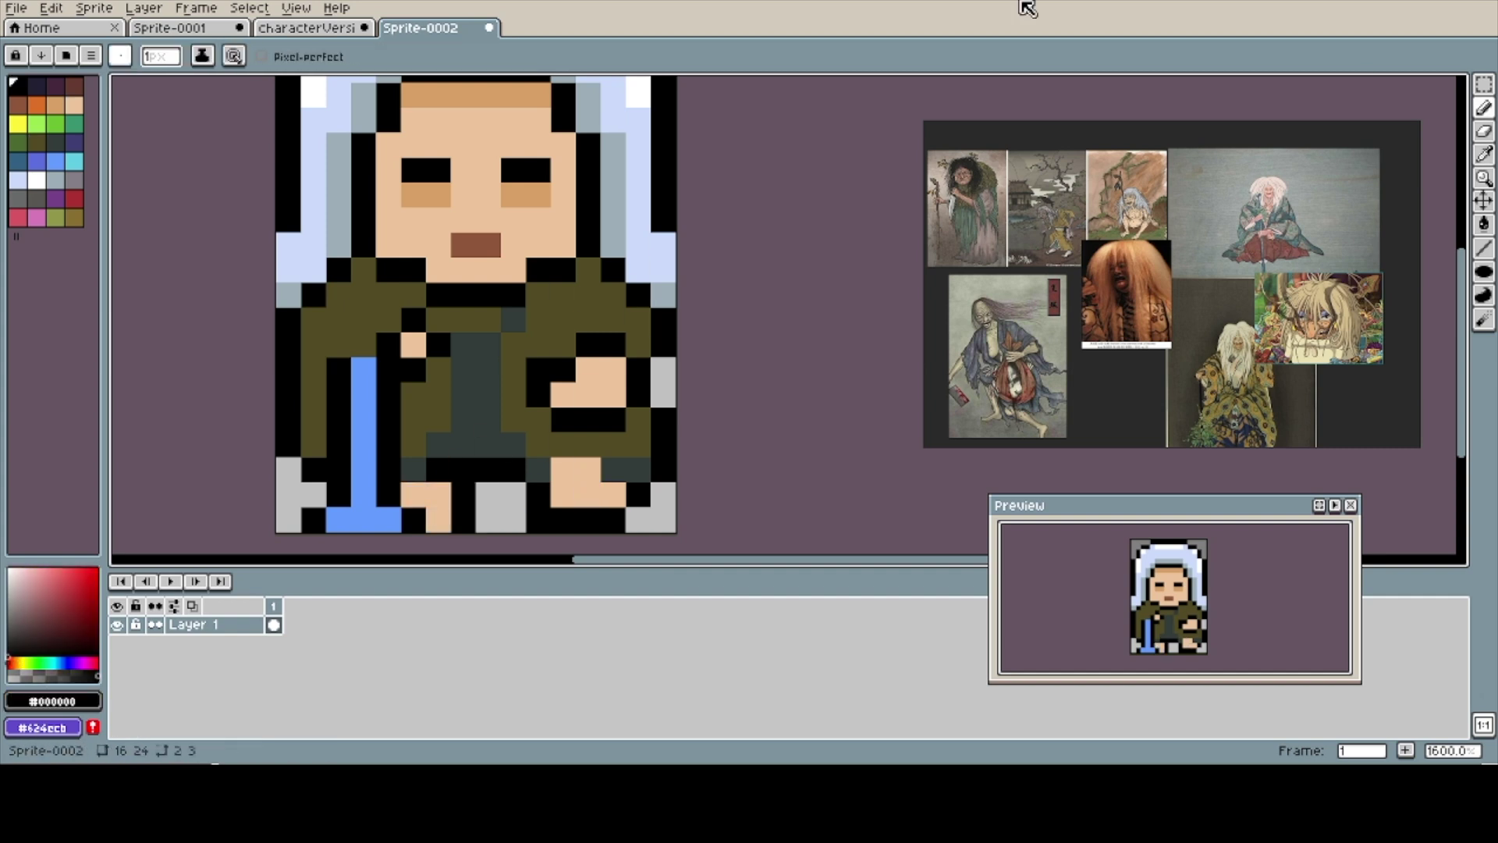
key("ctrl+z")
key("ctrl+z")
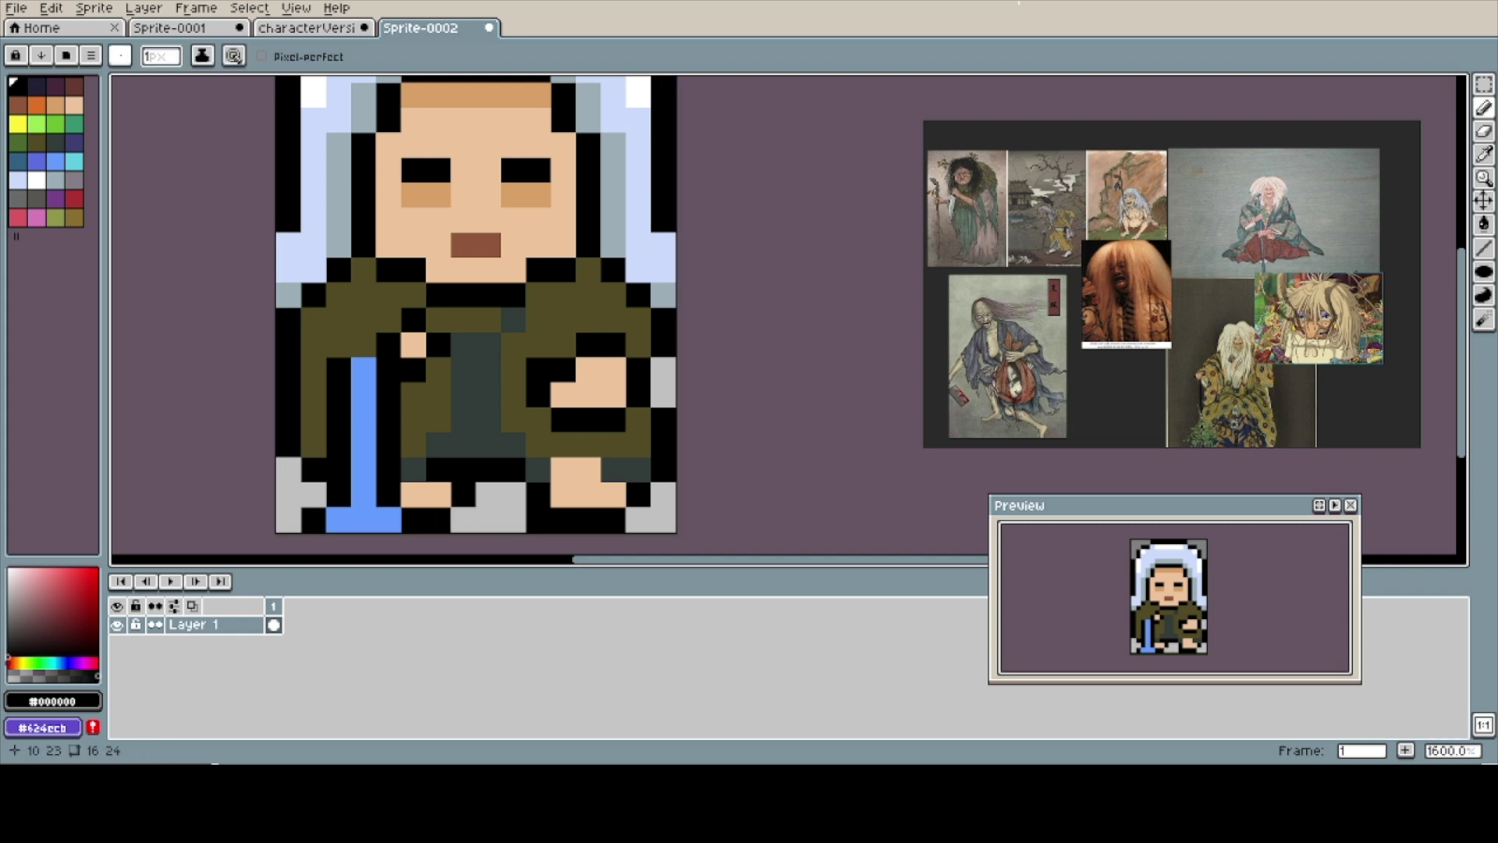
key("e")
left_click(538, 519)
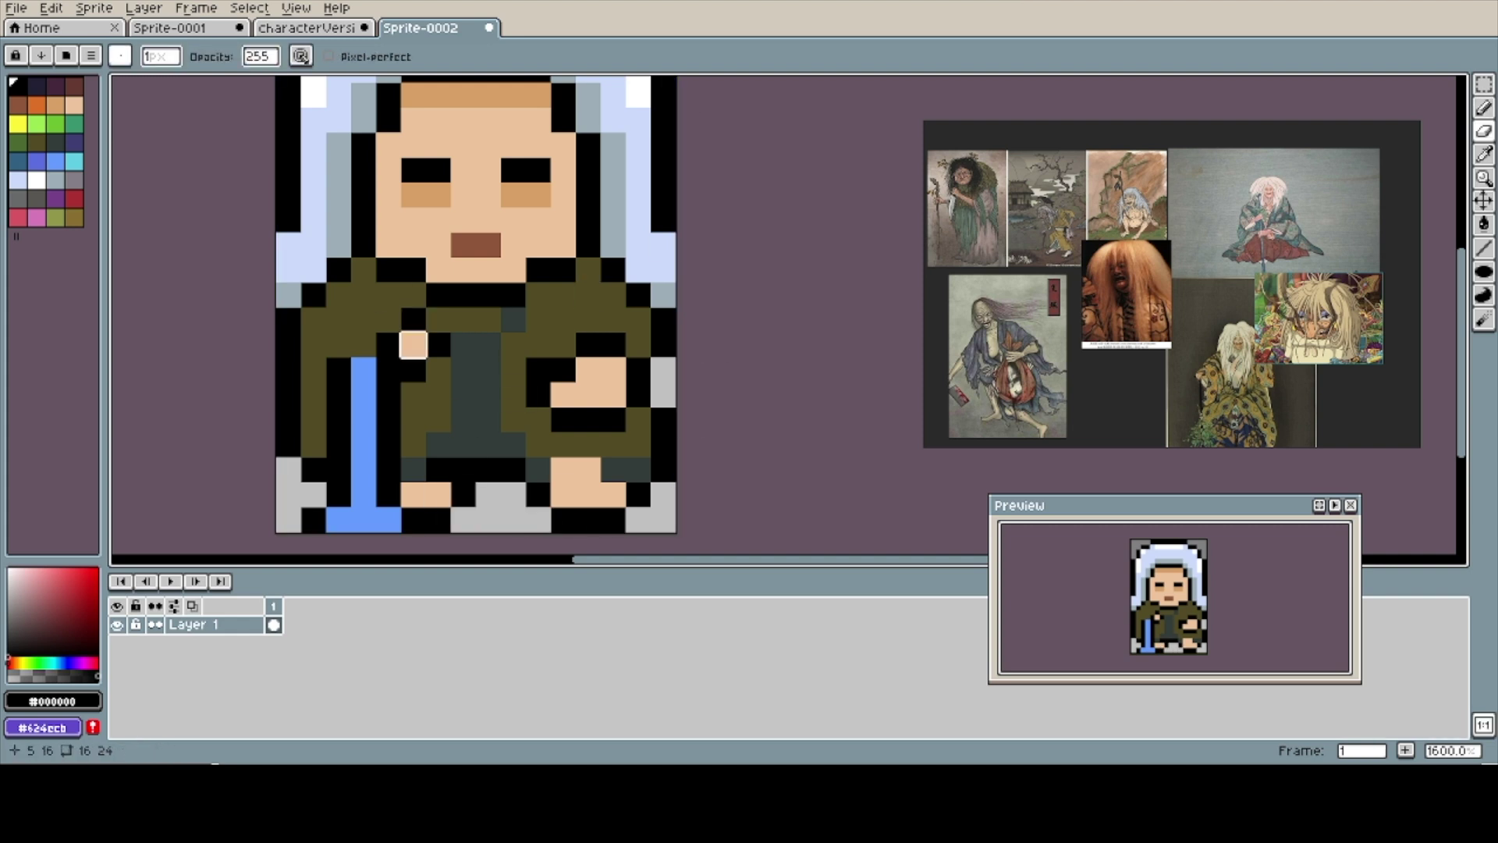
- Shift the small hand left onto the stick's top with black pixels above and below, covering its old outline in olive
key("b")
left_click(363, 369)
left_click(364, 295)
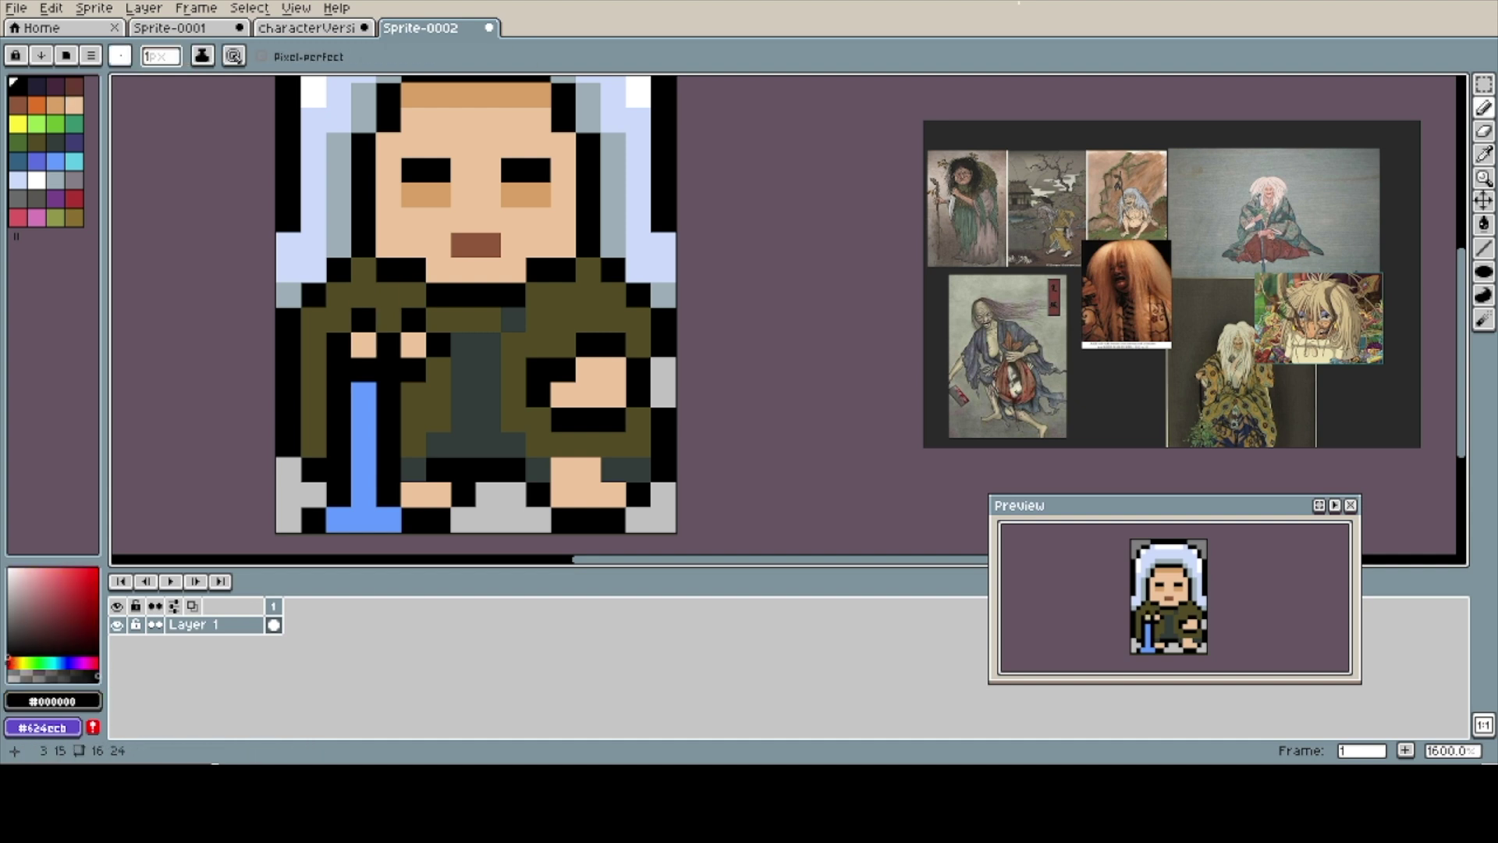
left_click(463, 320, "alt")
left_click_drag(413, 320, 439, 343)
- Widen the hand on the stick to two skin-tone pixels and extend its black outline around it
left_click(363, 345, "alt")
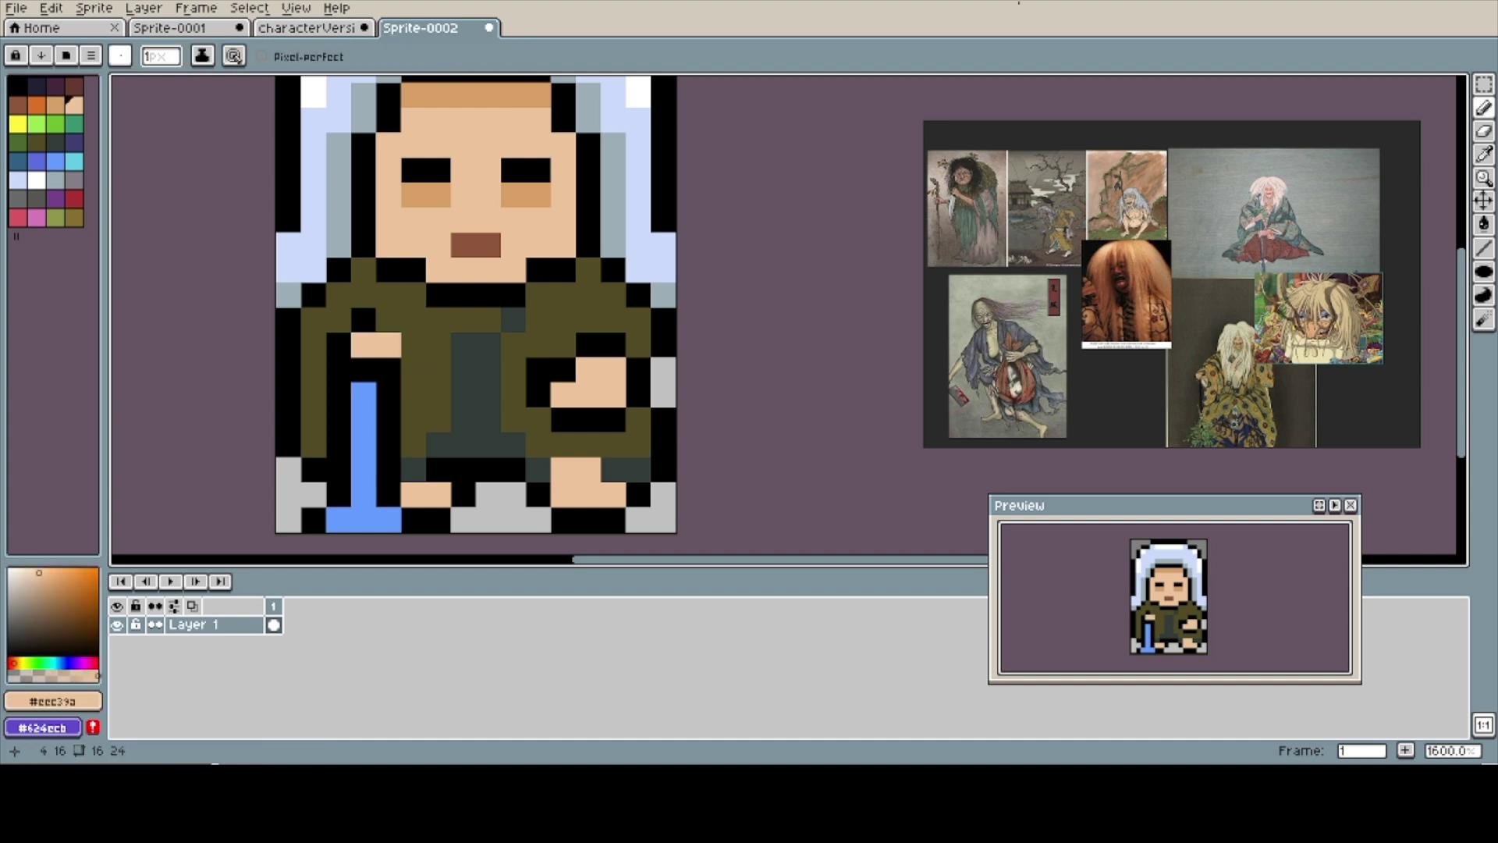
left_click(389, 346)
left_click(338, 345, "alt")
left_click(413, 346)
left_click(389, 320)
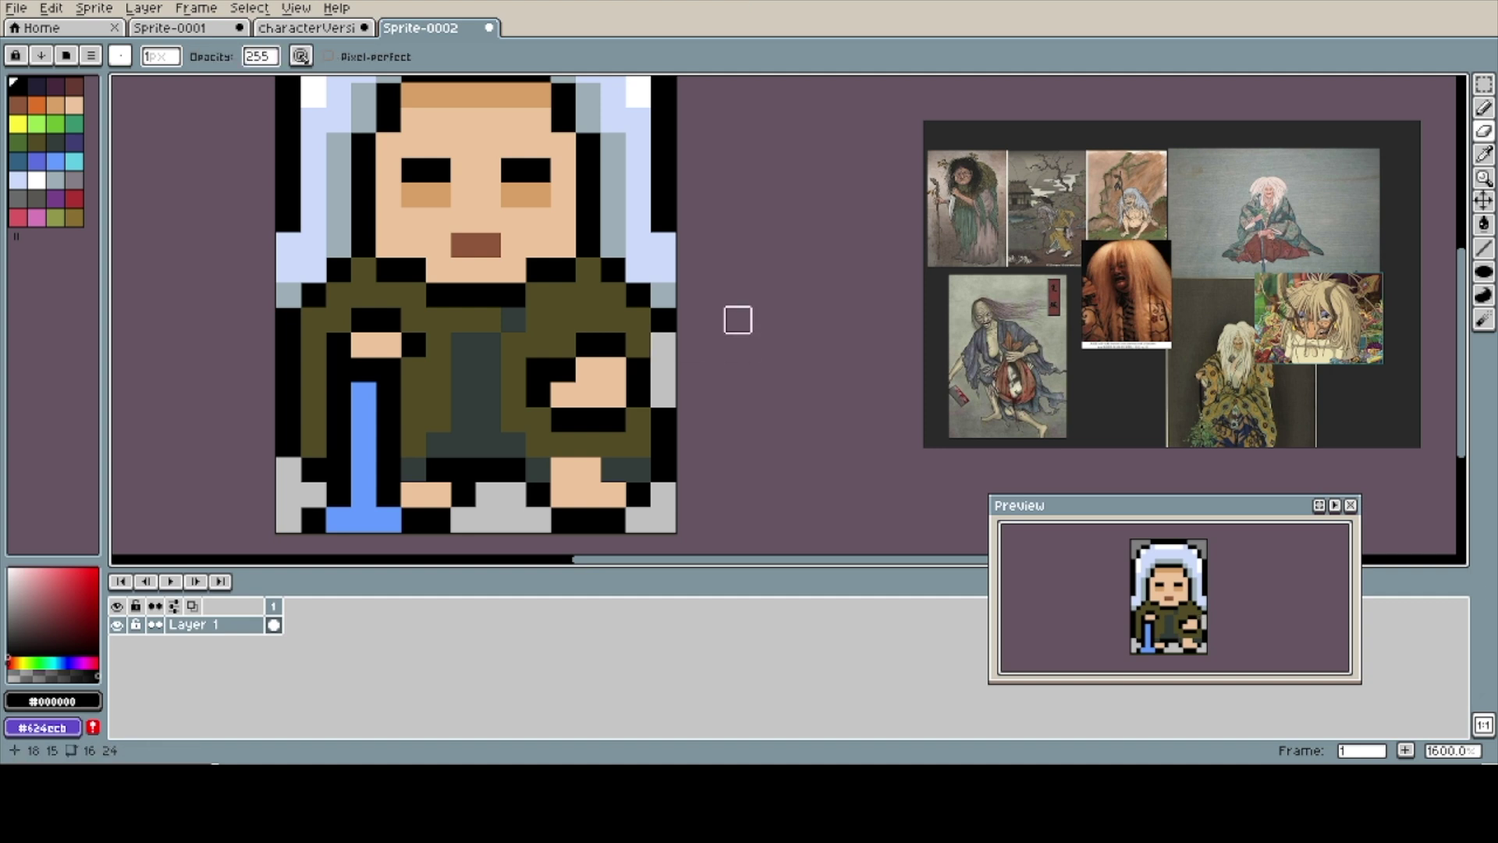
- Extend the black edge of the right sleeve by one pixel and add a matching dark teal pixel to the left collar
left_click(32, 139)
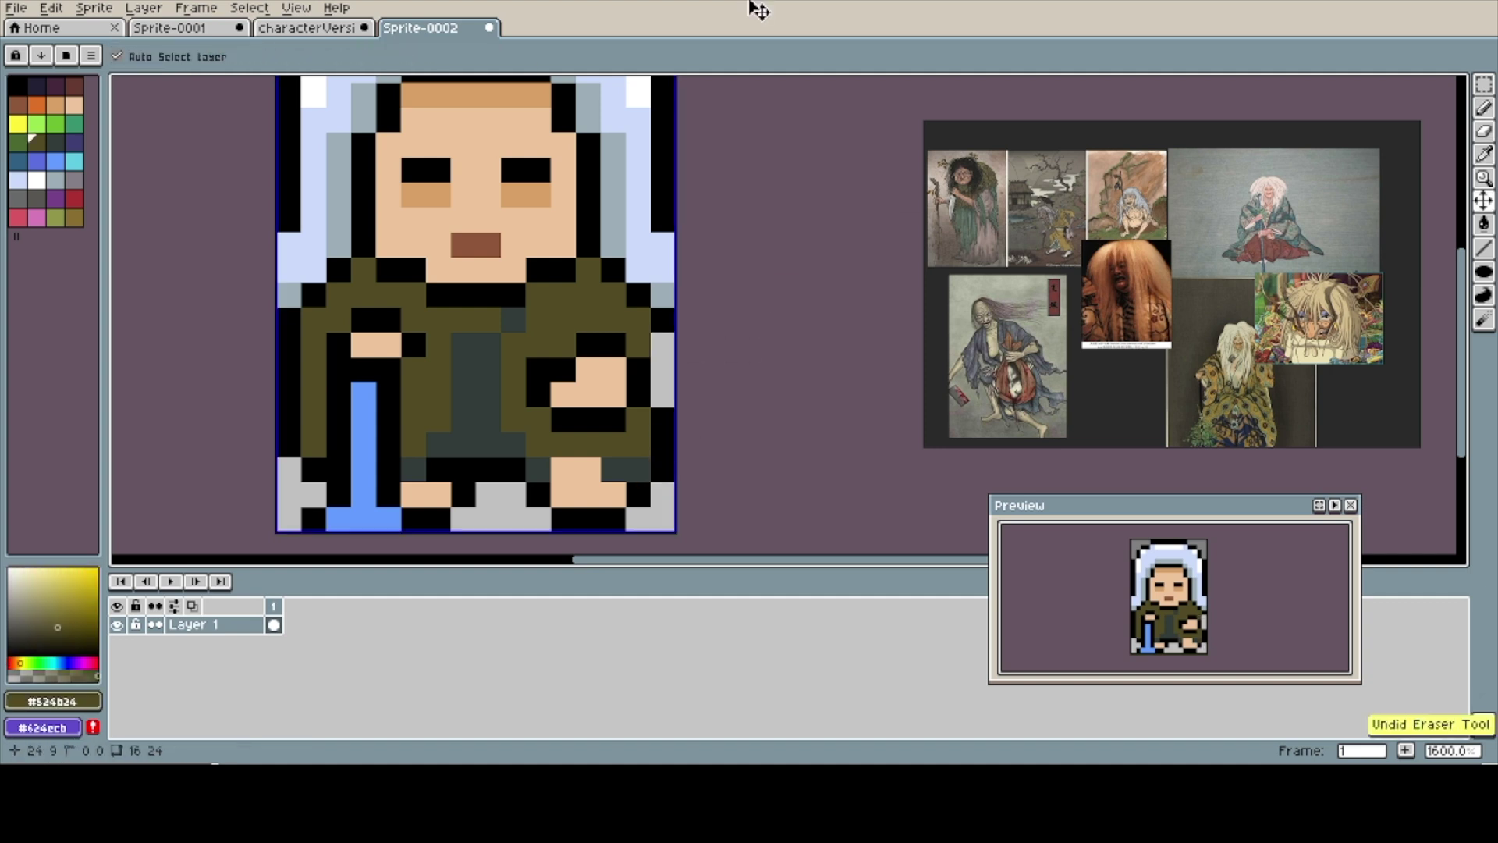
left_click(663, 320, "alt")
left_click_drag(712, 220, 772, 233)
left_click(551, 401, "alt")
mouse_move(672, 284)
left_mouse_down()
mouse_move(652, 251)
mouse_move(713, 362)
left_mouse_up()
- On a new layer, reshape the hairline with raised black corners, a lowered black center and tan pixels at the forehead's sides
key("shift+n")
left_click(714, 289)
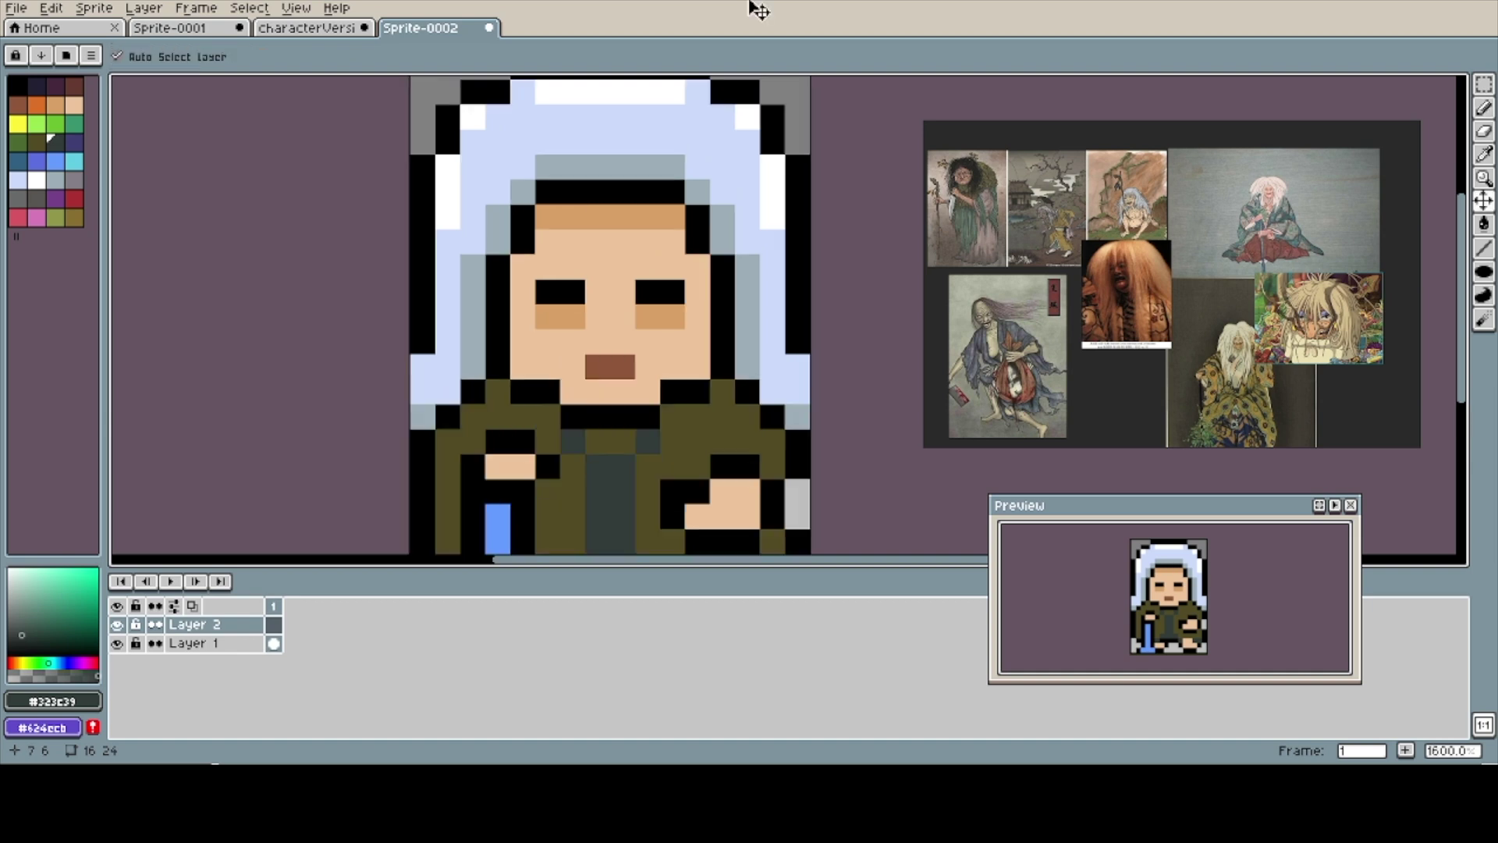
key("b")
left_click(597, 192, "alt")
mouse_move(598, 217)
left_mouse_down()
mouse_move(648, 217)
mouse_move(598, 192)
mouse_move(648, 192)
left_mouse_up()
left_click(573, 166, "alt")
left_click(772, 117)
key("ctrl+z")
key("ctrl+z")
key("ctrl+z")
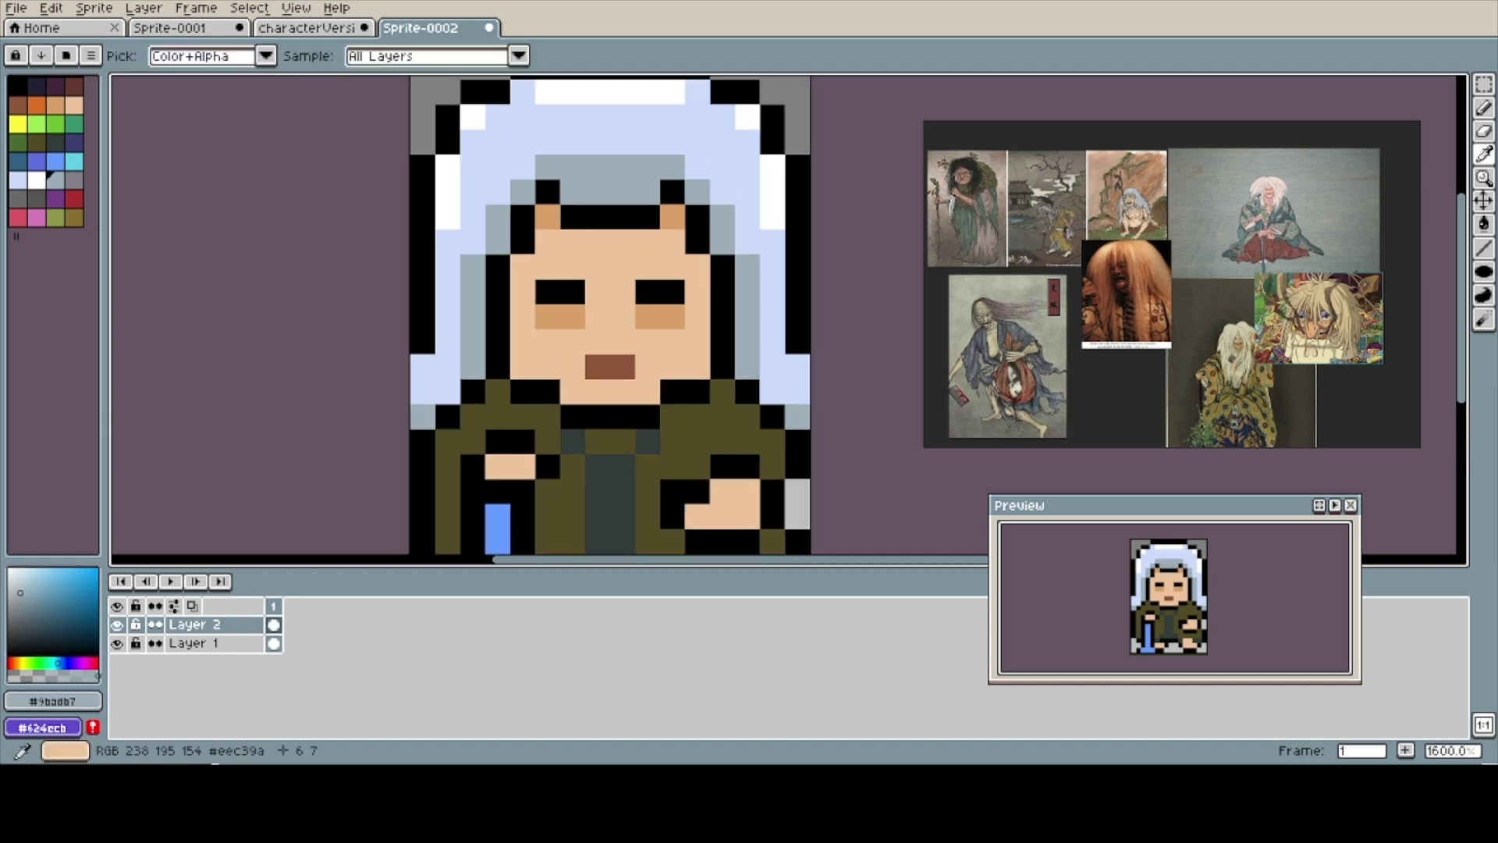
left_click(673, 192, "alt")
left_click(647, 192)
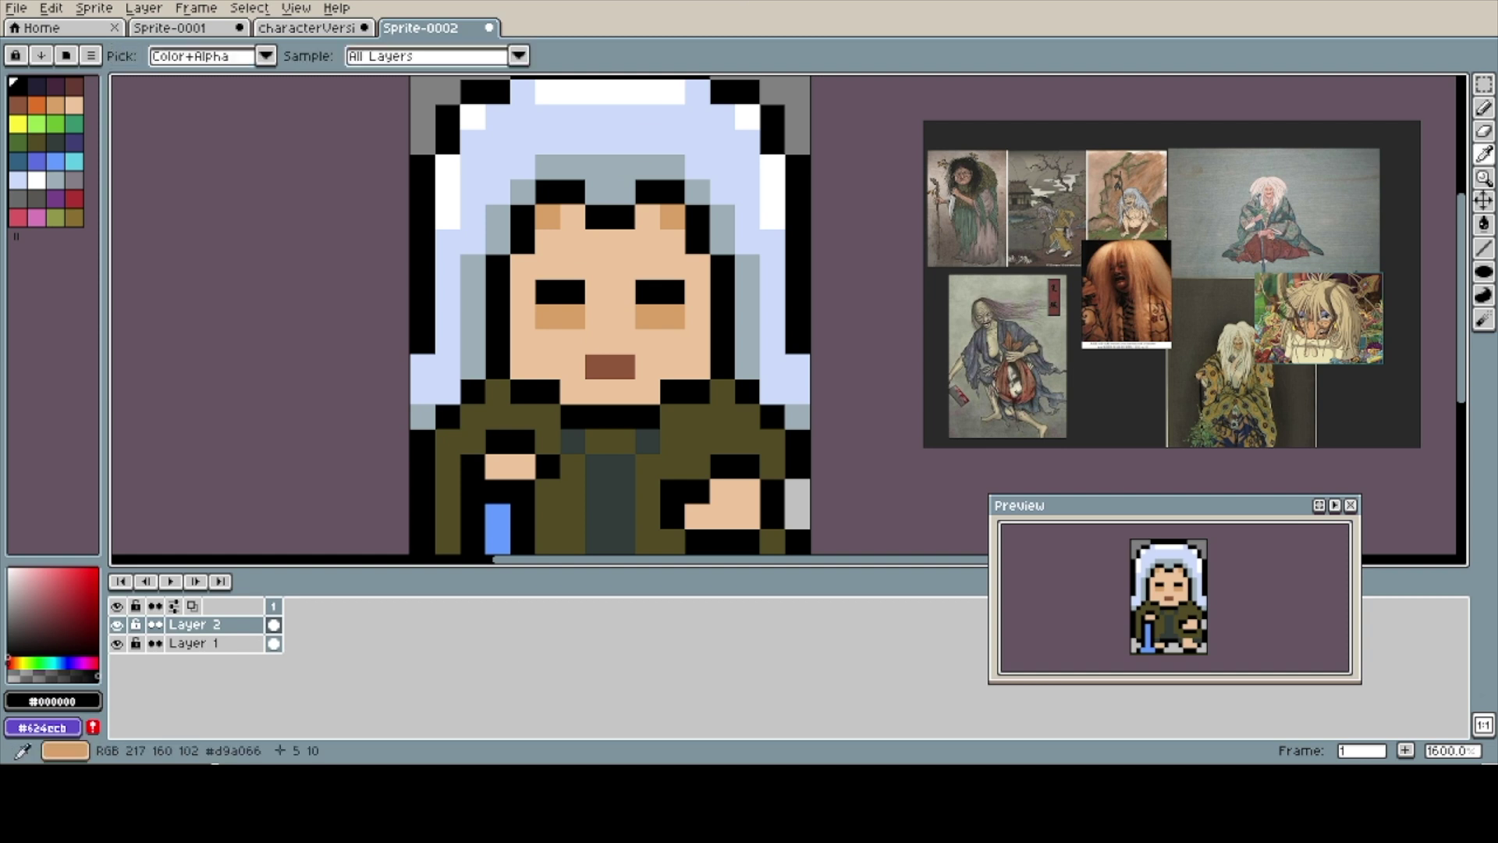
- Add tan shading pixels to both cheeks, both hands and both feet
left_click(659, 316, "alt")
left_click(523, 341)
left_click(697, 341)
scroll(695, 204, "down", 3)
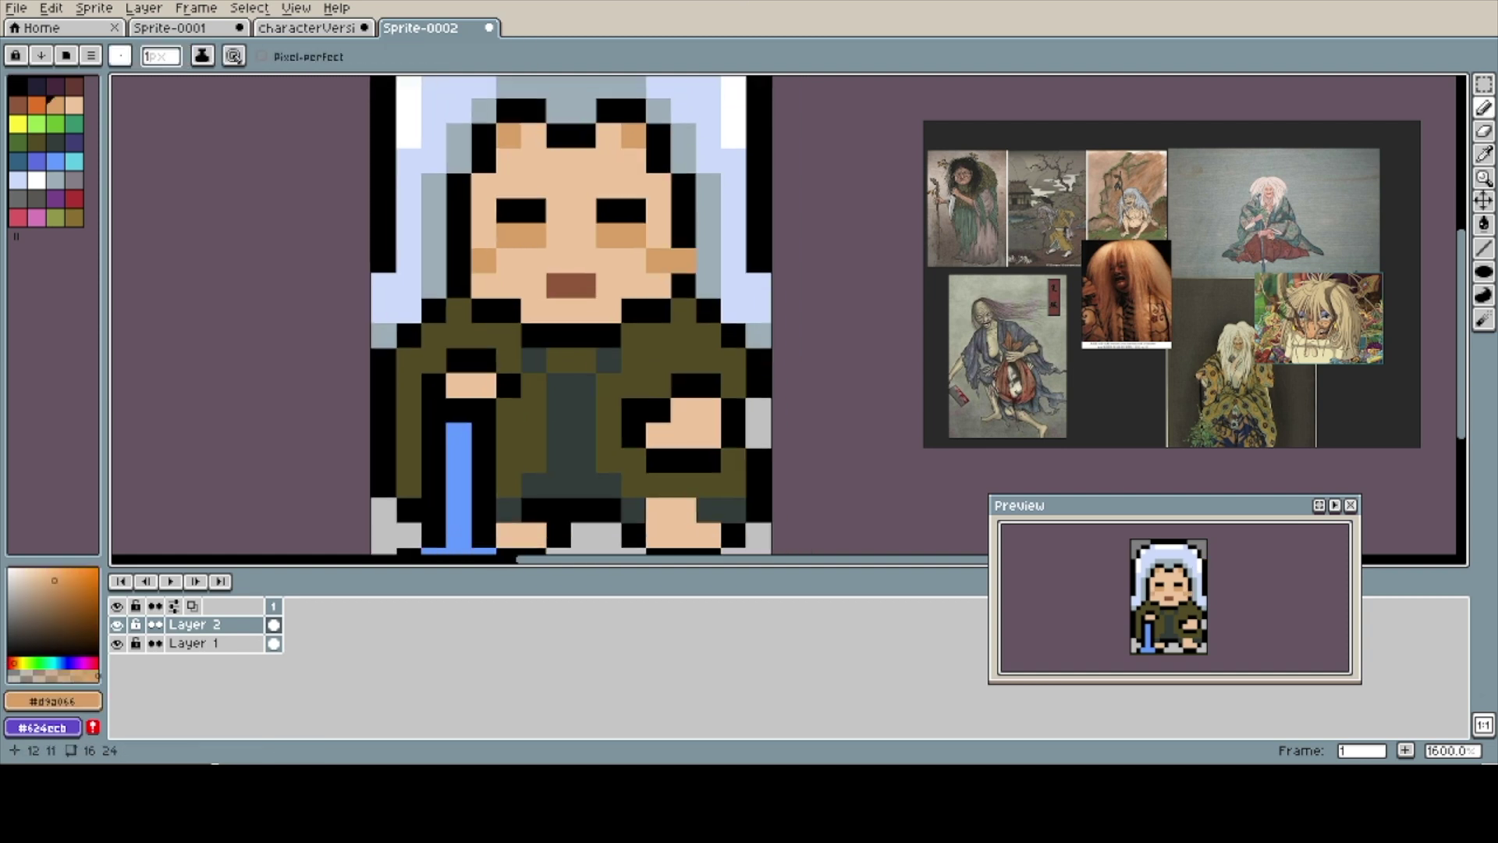
scroll(694, 204, "up", 2)
left_click(696, 439)
left_click(715, 513)
left_click(733, 514)
left_click(603, 514)
left_click(564, 400)
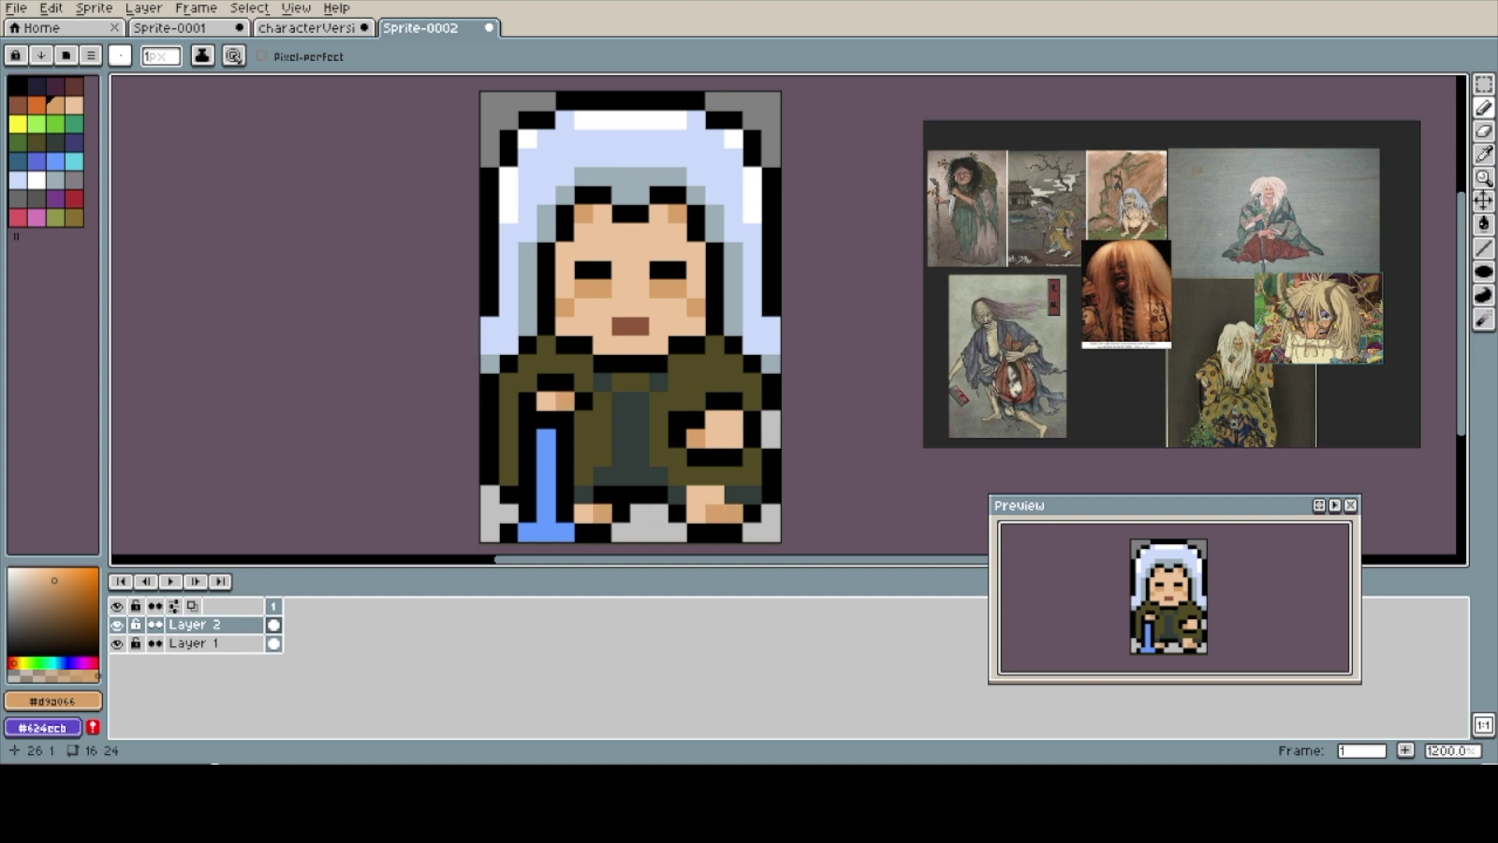
left_click(603, 232)
- Shade the robe's inner panel in dark navy and the areas beside the collar in dark plum
left_click(36, 85)
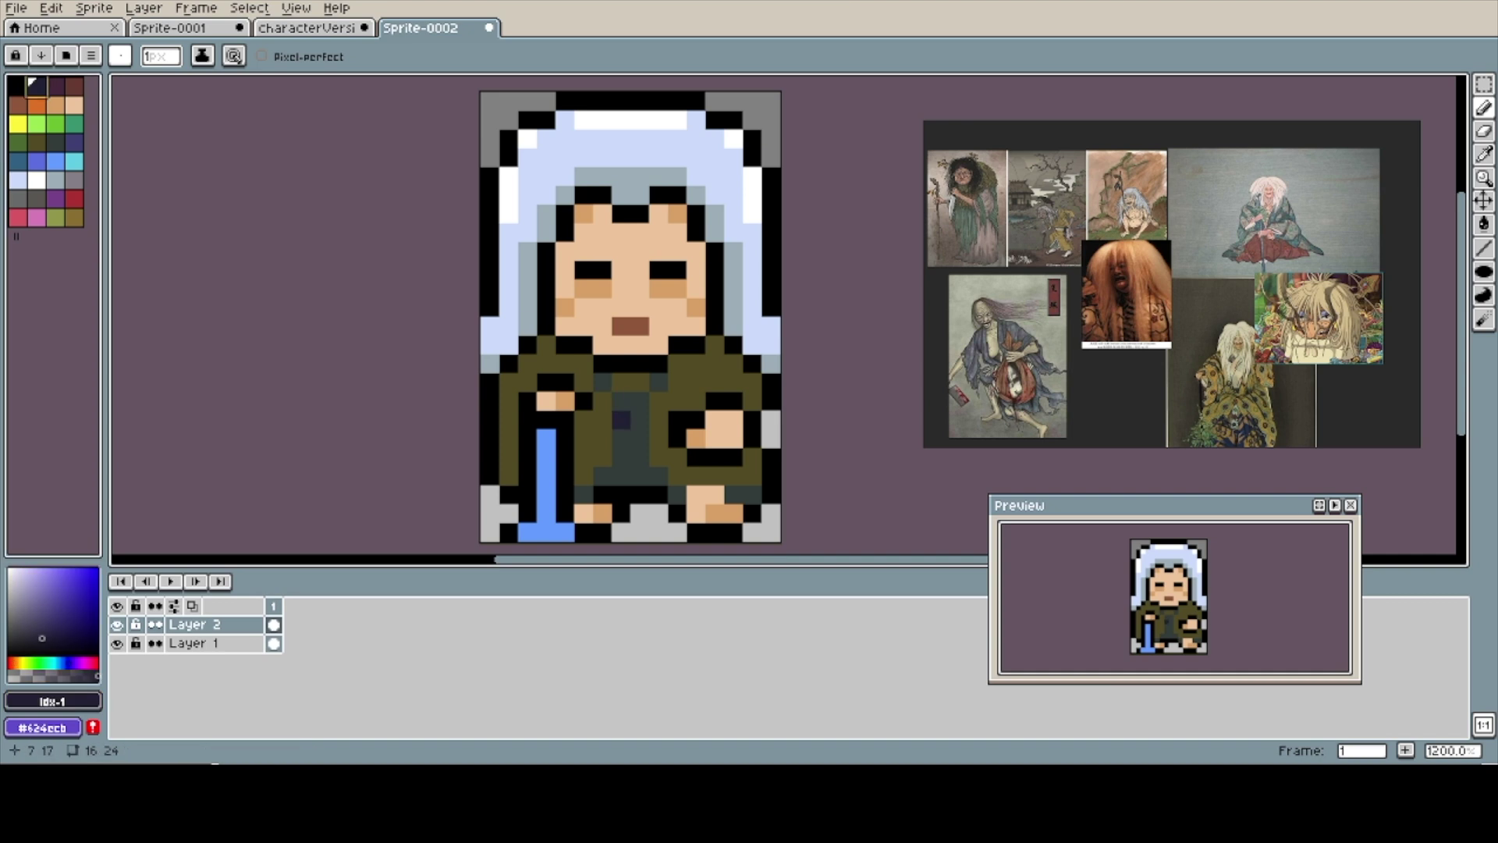
mouse_move(601, 475)
left_mouse_down()
mouse_move(680, 475)
mouse_move(631, 456)
mouse_move(639, 403)
left_mouse_up()
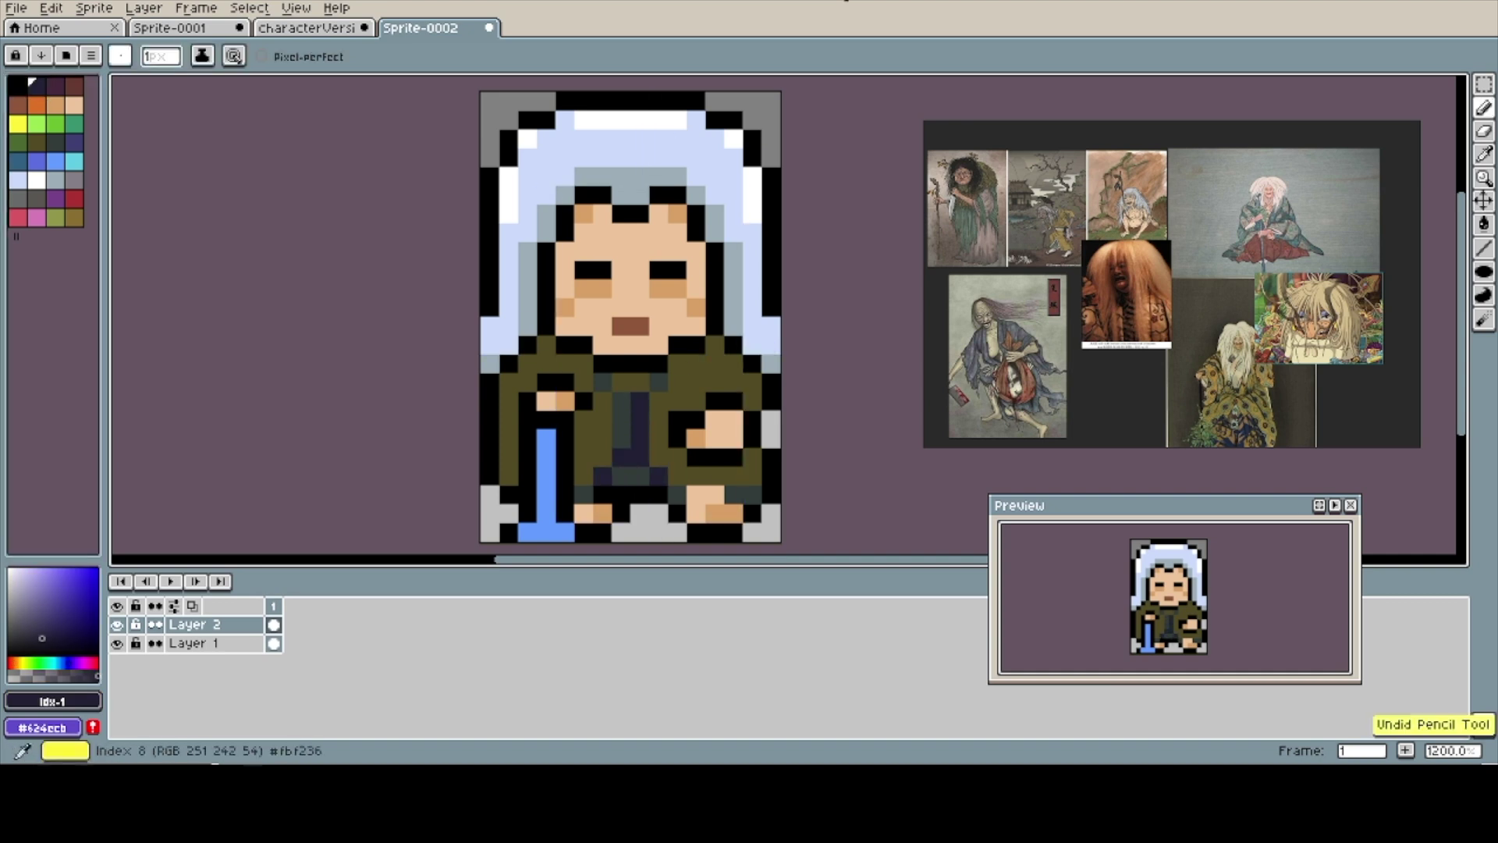
key("]")
left_click(715, 344)
left_click(584, 364)
left_click(565, 364)
left_click(696, 363)
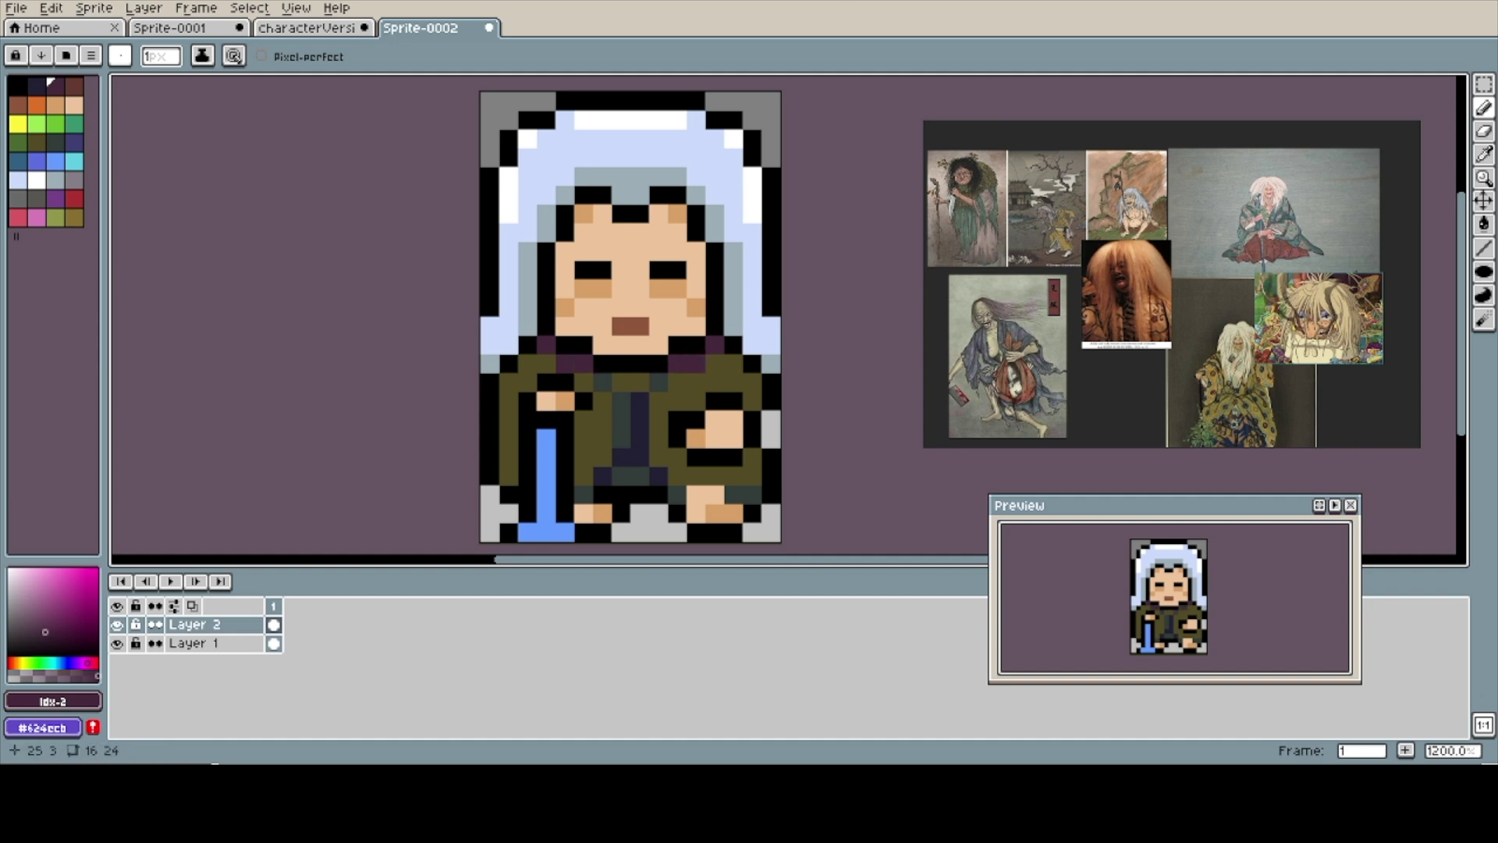
- Add dark plum shading pixels along the outer shoulders, sleeve ends and inner edges of the robe
left_click(734, 364)
left_click(752, 382)
left_click(772, 420)
right_click(490, 438)
left_click_drag(508, 401, 508, 438)
left_click(751, 419)
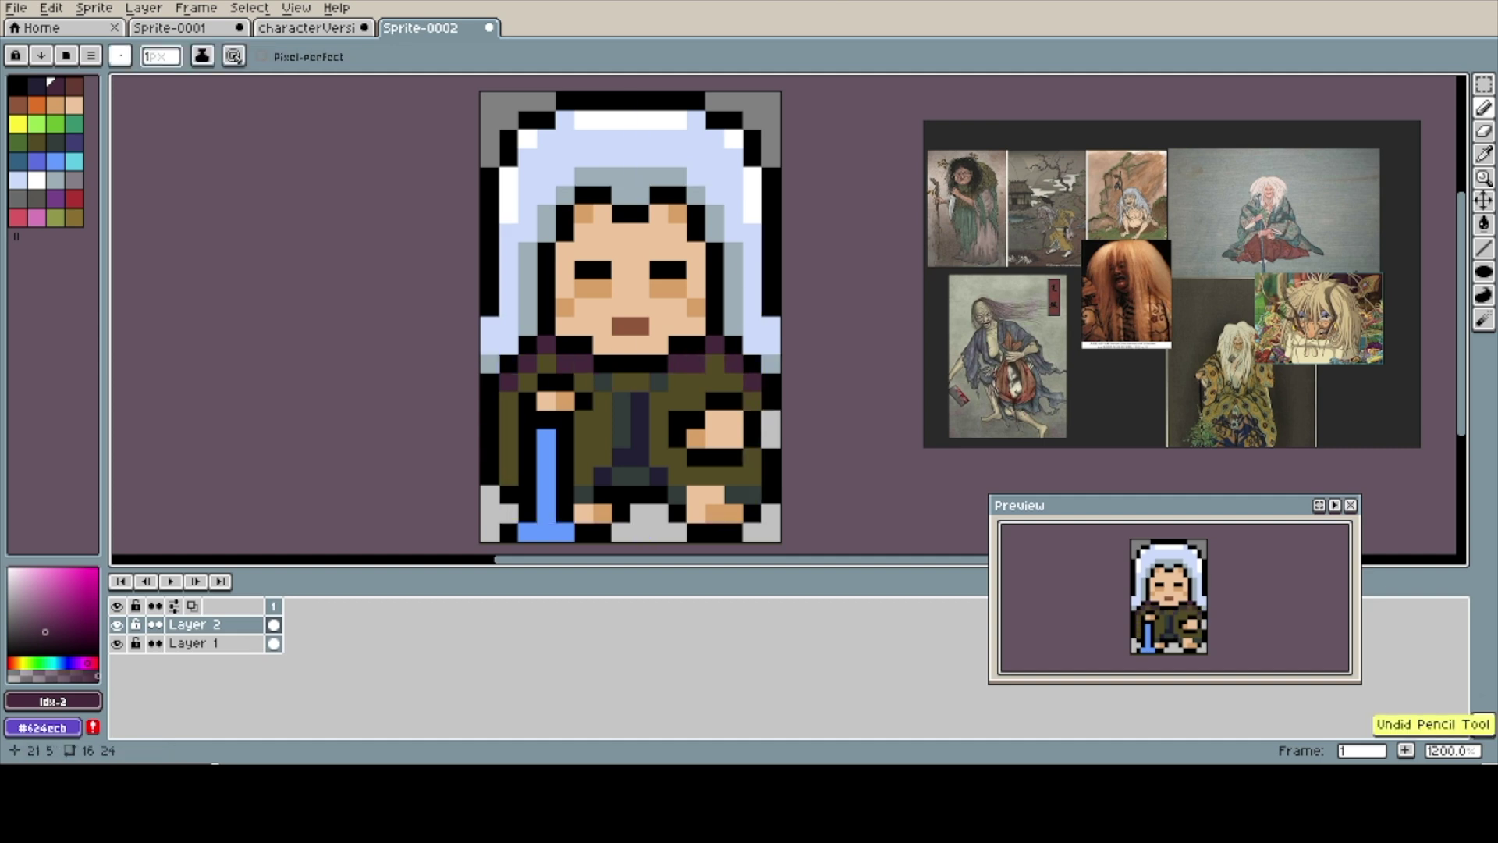
left_click(752, 476)
left_click(602, 420)
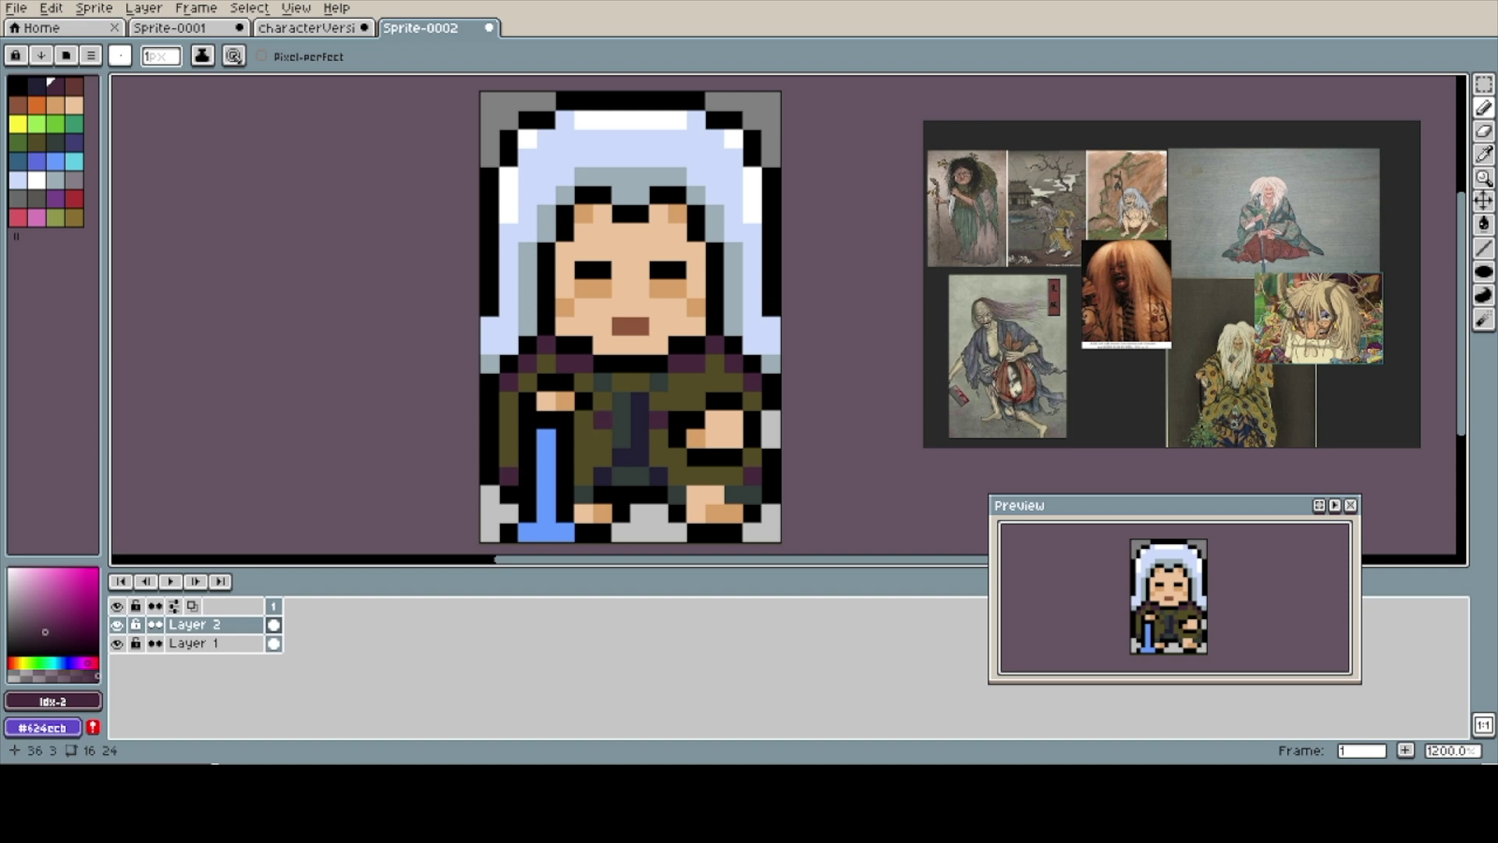
- Recolor the stick's shaft in indigo blue and its base in dark teal-blue
left_click(37, 160)
left_click_drag(546, 437, 546, 514)
left_click(18, 159)
left_click(546, 531)
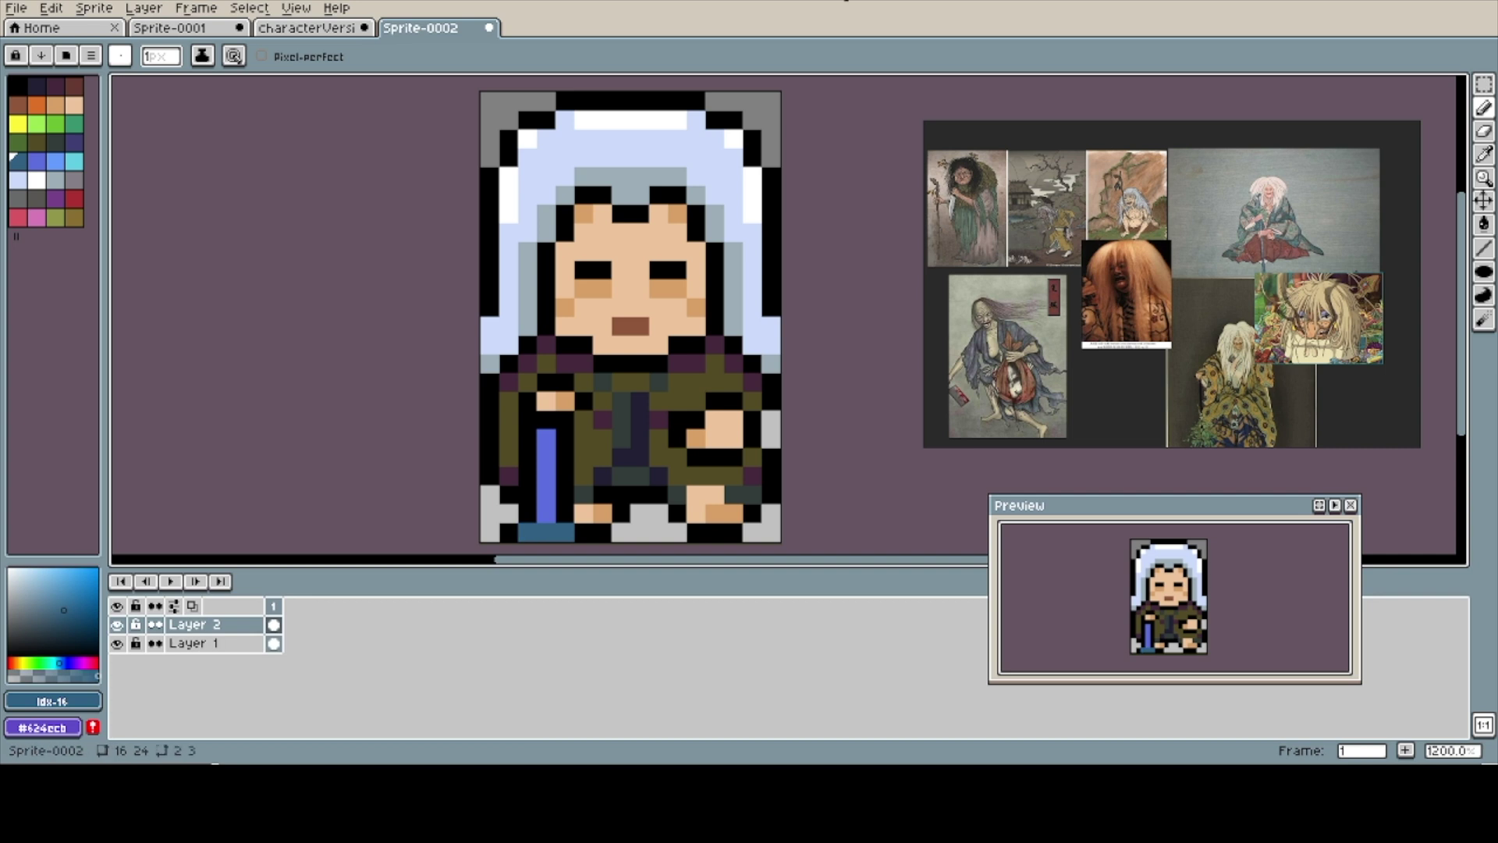
- Select Layer 1 and Layer 2 together and flatten them into one layer
key("e")
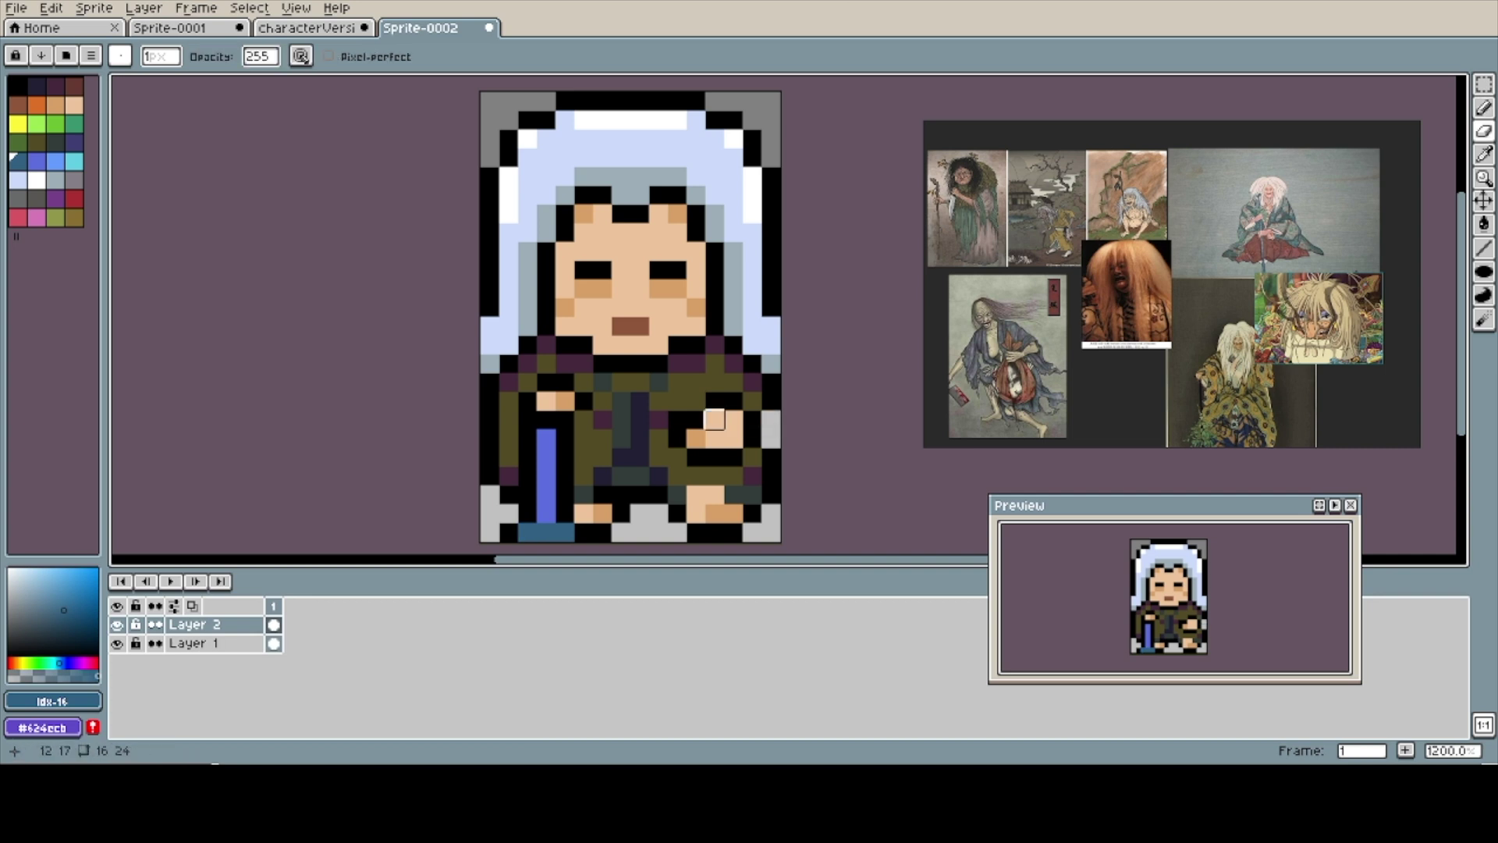
left_click(195, 643)
left_click(195, 624)
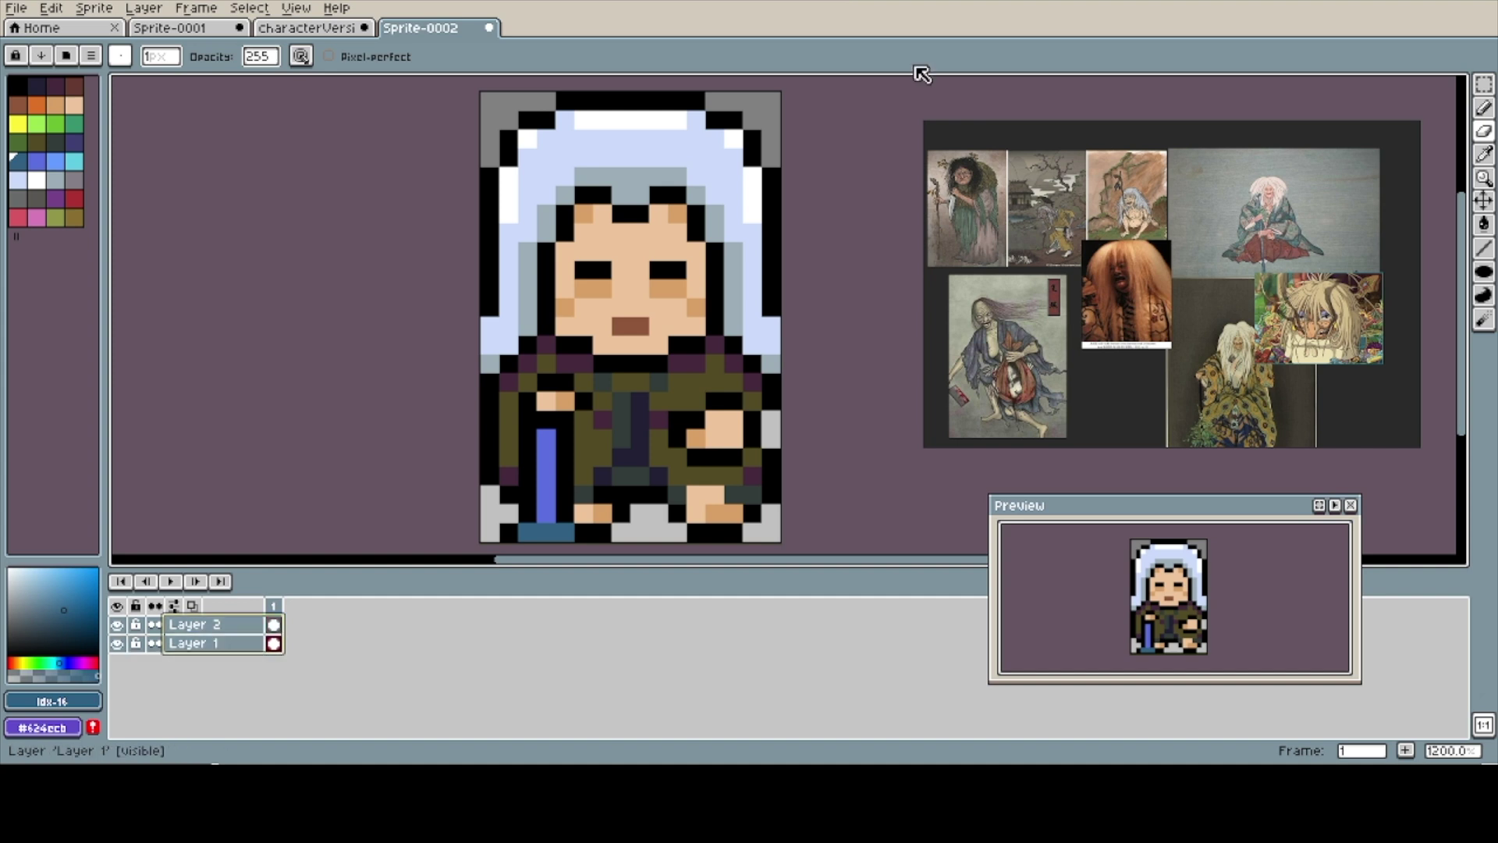
right_click(234, 624)
left_click(287, 729)
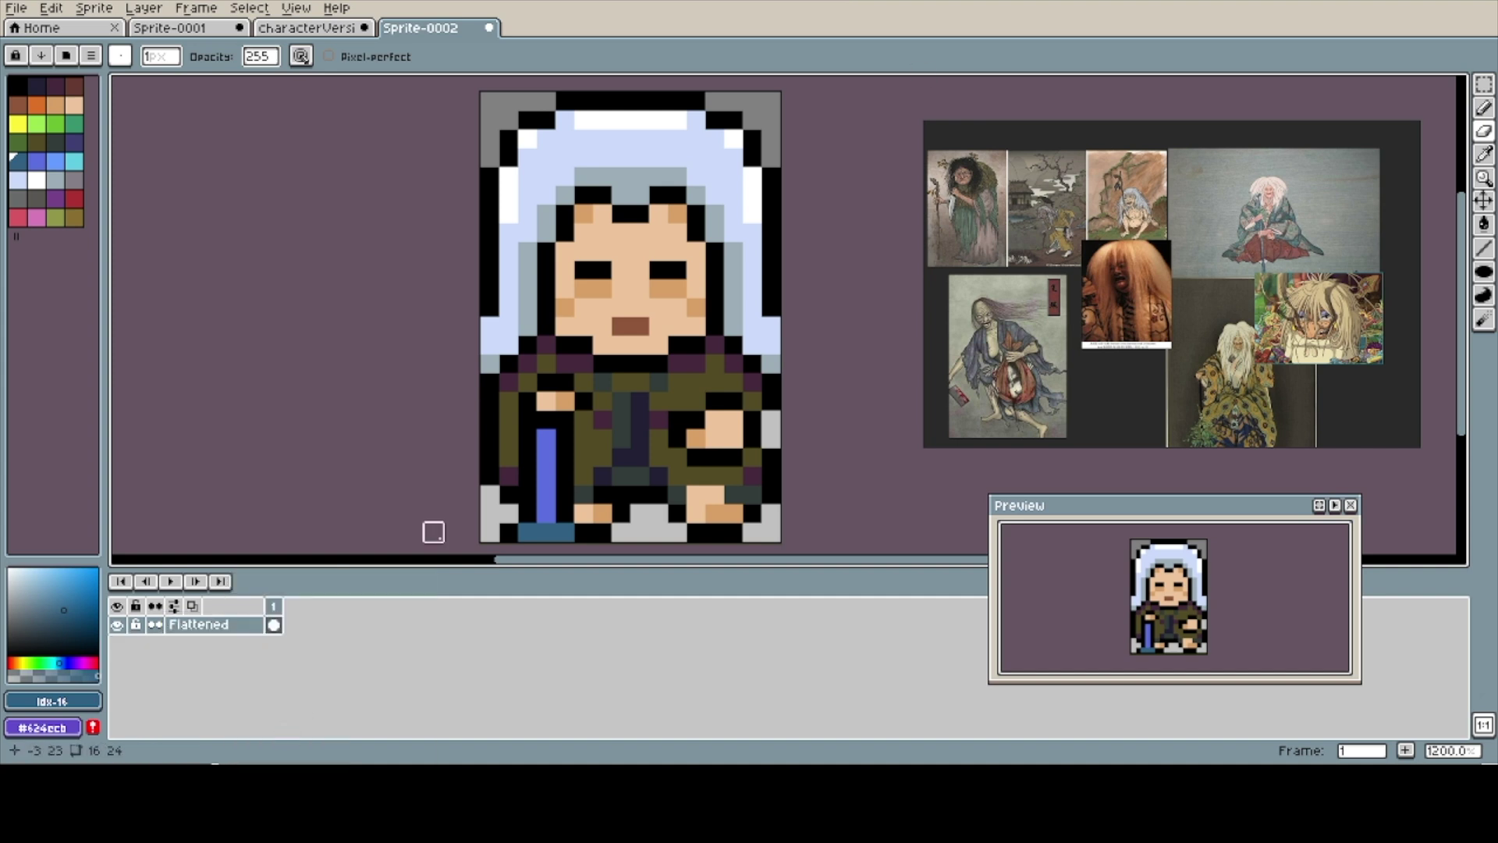
- On a new layer, repaint the main pale areas of the hair in dark reddish brown
left_click(490, 425)
key("shift+n")
key("b")
mouse_move(694, 178)
left_mouse_down()
mouse_move(695, 156)
mouse_move(714, 168)
mouse_move(761, 336)
left_mouse_up()
mouse_move(546, 167)
left_mouse_down()
mouse_move(546, 149)
mouse_move(679, 148)
mouse_move(564, 167)
mouse_move(527, 231)
mouse_move(508, 335)
mouse_move(490, 343)
left_mouse_up()
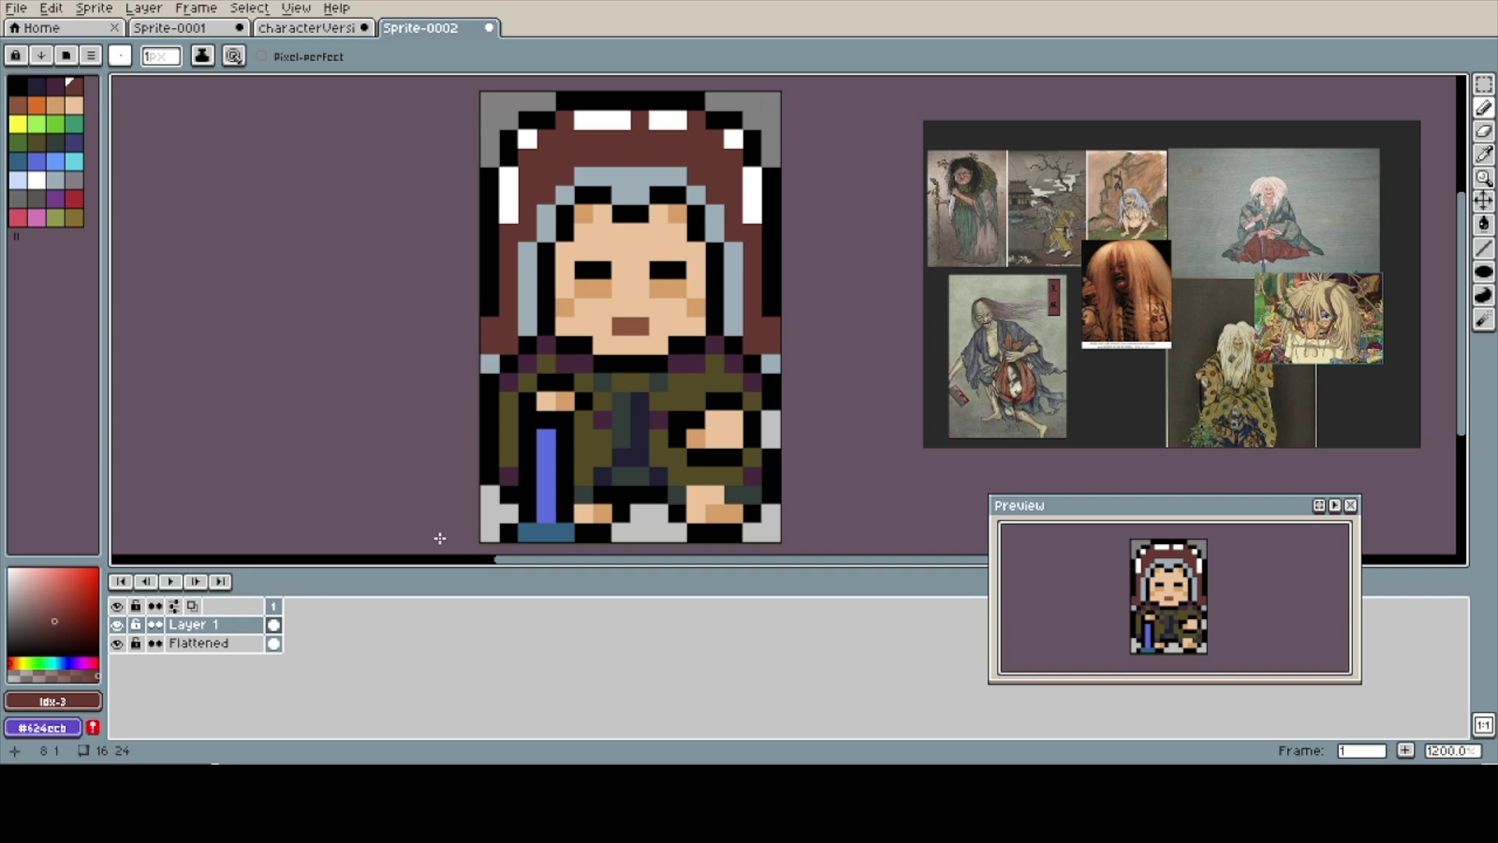
- Repaint the white hair highlights along the crown and both sides in lighter brown
key("]")
left_click_drag(583, 120, 677, 120)
left_click(733, 139)
left_click(526, 139)
left_click_drag(508, 176, 508, 214)
left_click_drag(752, 177, 752, 213)
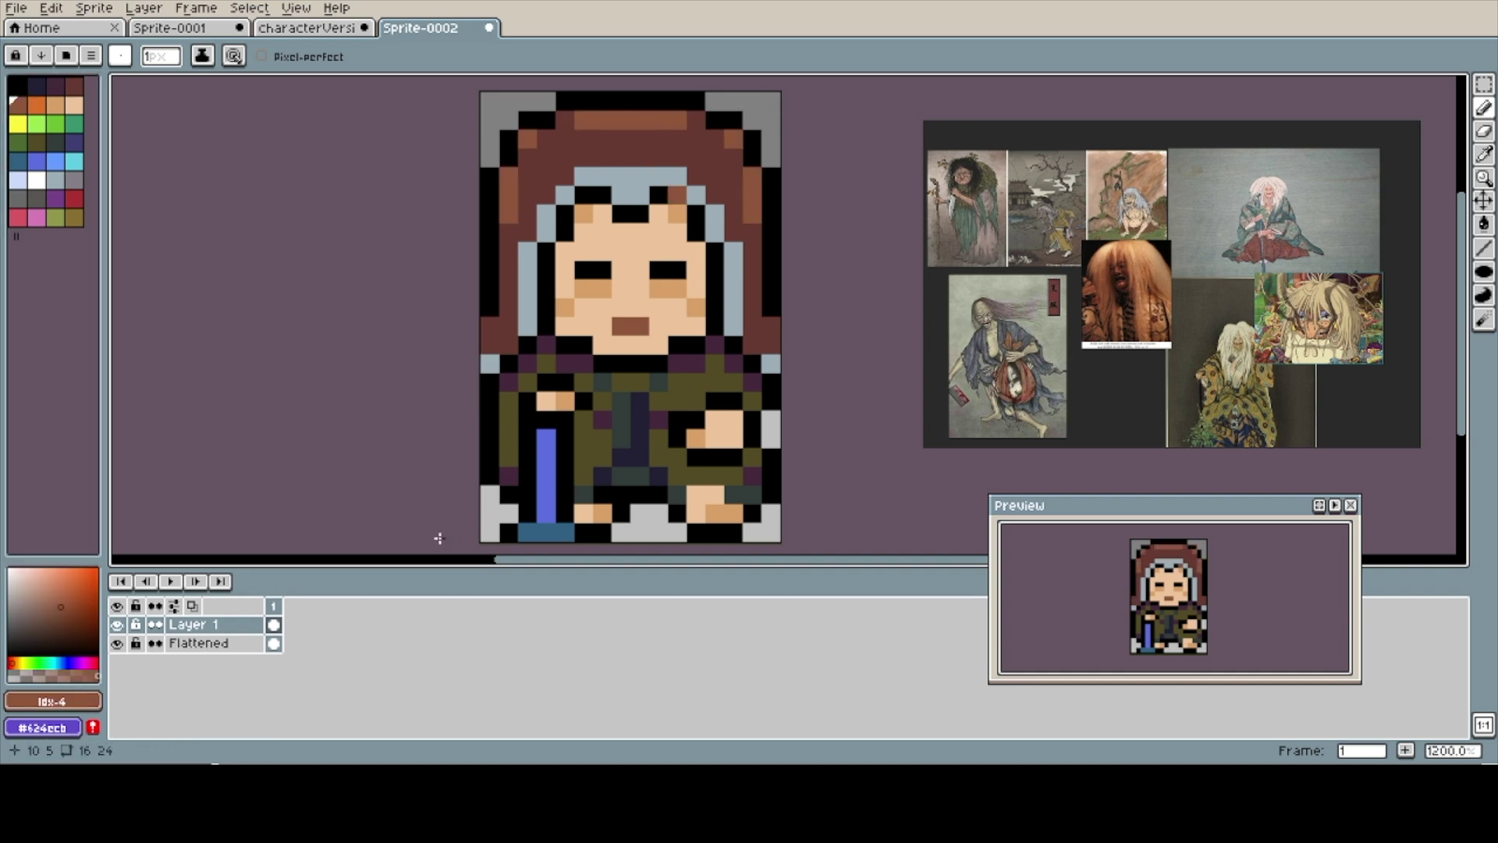
- Repaint the gray inner hair shadows and lower hair tips in dark plum
key("[")
key("[")
left_click(490, 363)
mouse_move(528, 251)
left_mouse_down()
mouse_move(490, 364)
mouse_move(546, 213)
mouse_move(583, 176)
mouse_move(684, 175)
mouse_move(715, 215)
mouse_move(733, 328)
left_mouse_up()
left_click(771, 326, "alt")
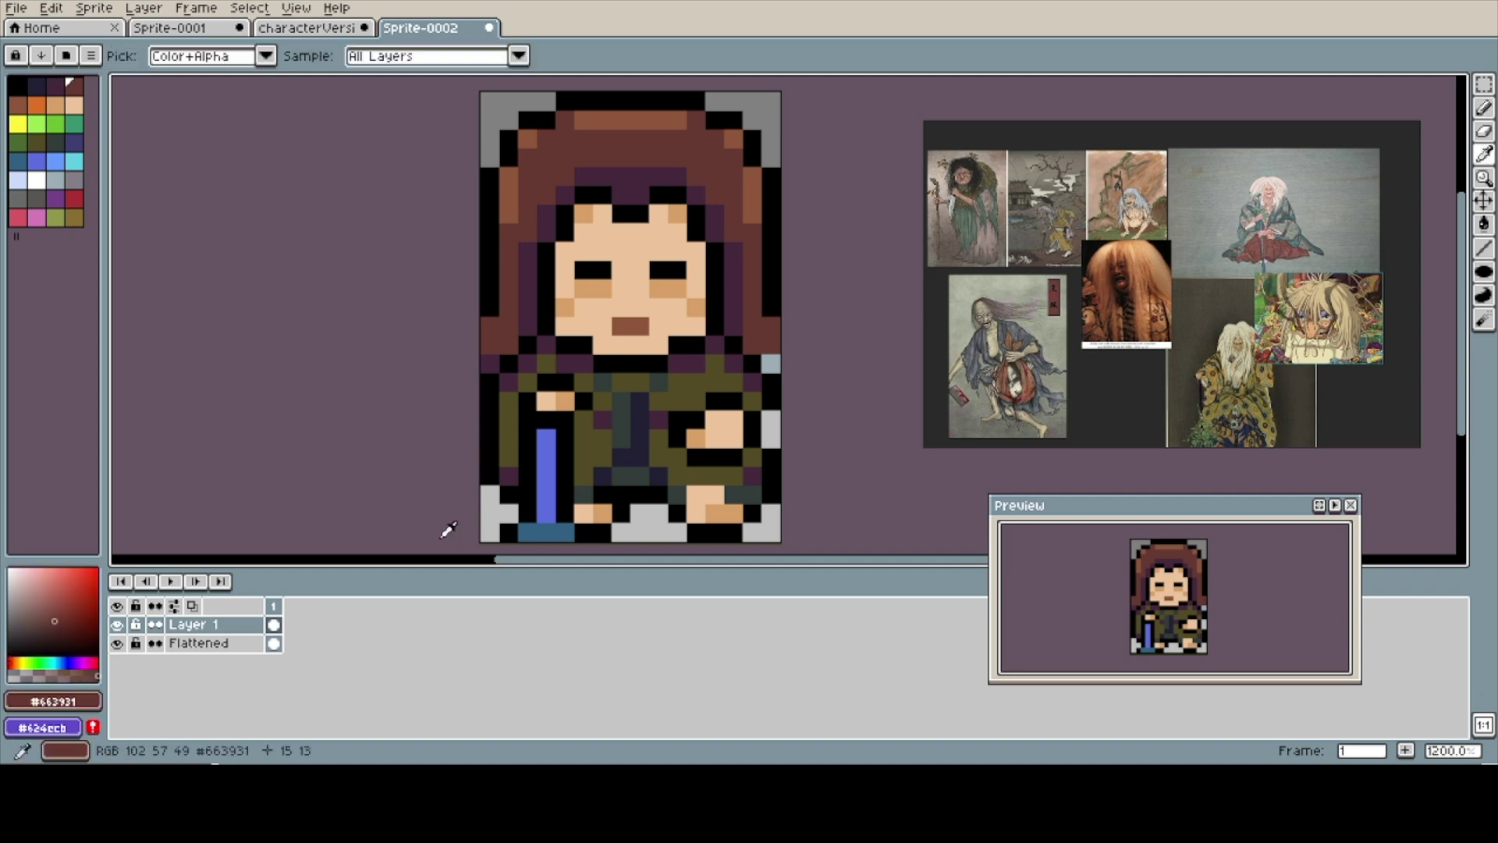
- Toggle the brown hair layer's visibility to compare it with the pale hair version
key("shift+x")
key("shift+x")
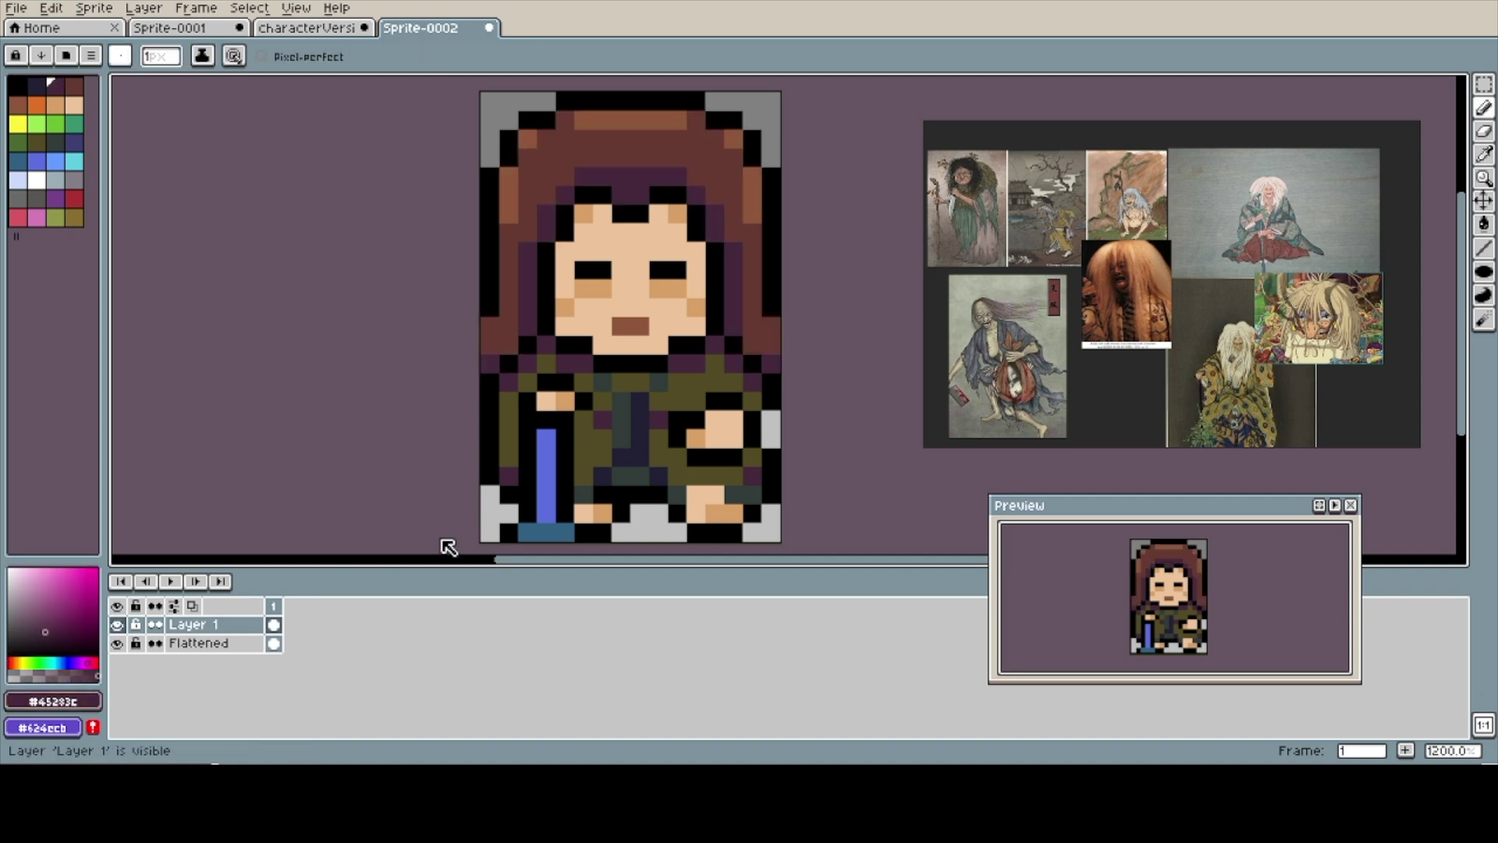
key("shift+x")
key("shift+x")
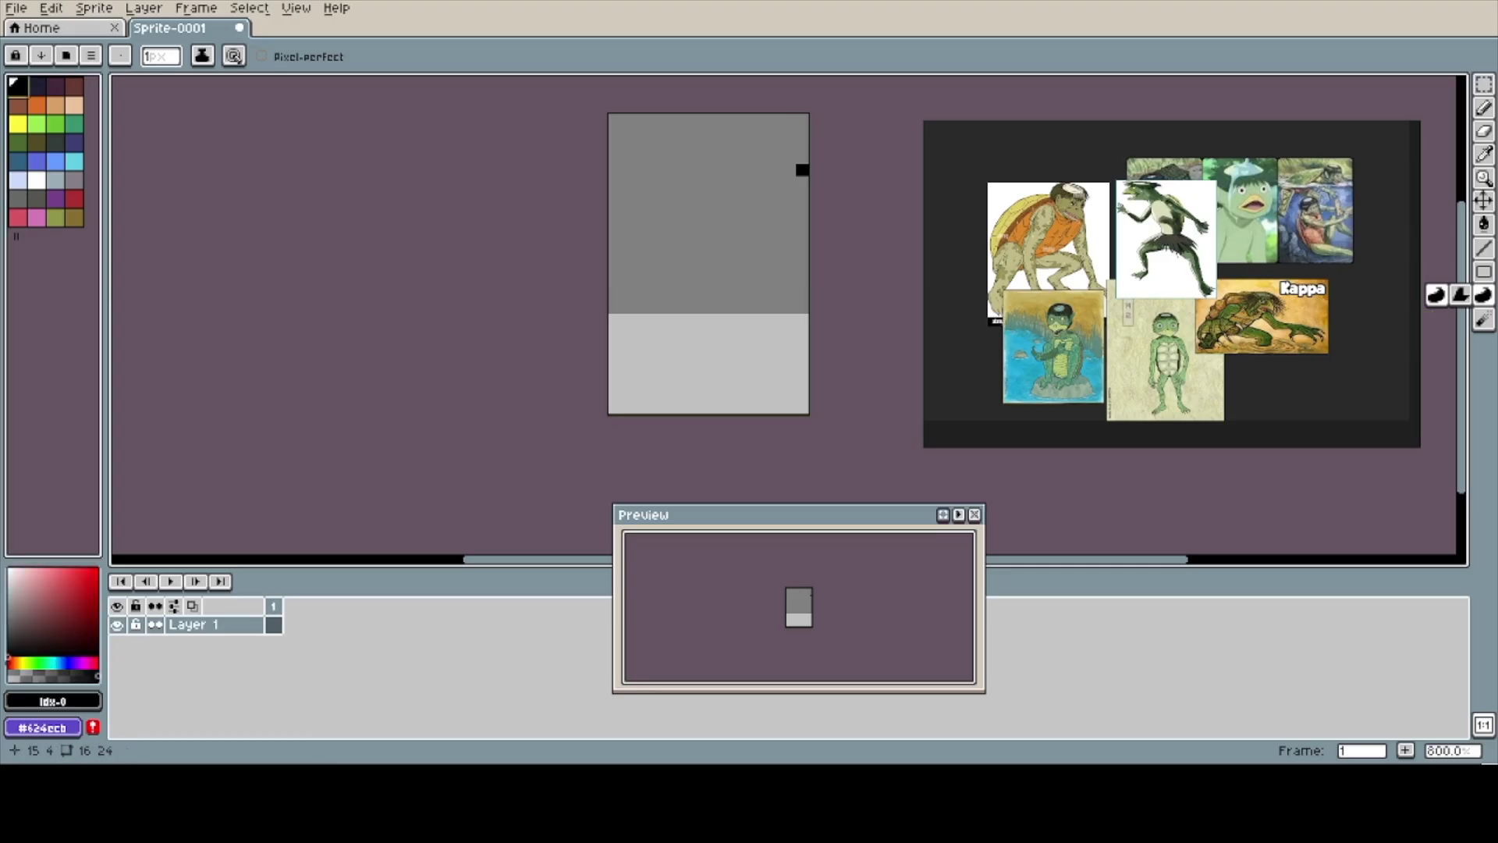
- Block in a kappa's black silhouette with a wide rounded head and two legs with splayed feet
mouse_move(714, 133)
left_mouse_down()
mouse_move(652, 144)
mouse_move(739, 123)
mouse_move(764, 156)
mouse_move(802, 133)
mouse_move(640, 144)
left_mouse_up()
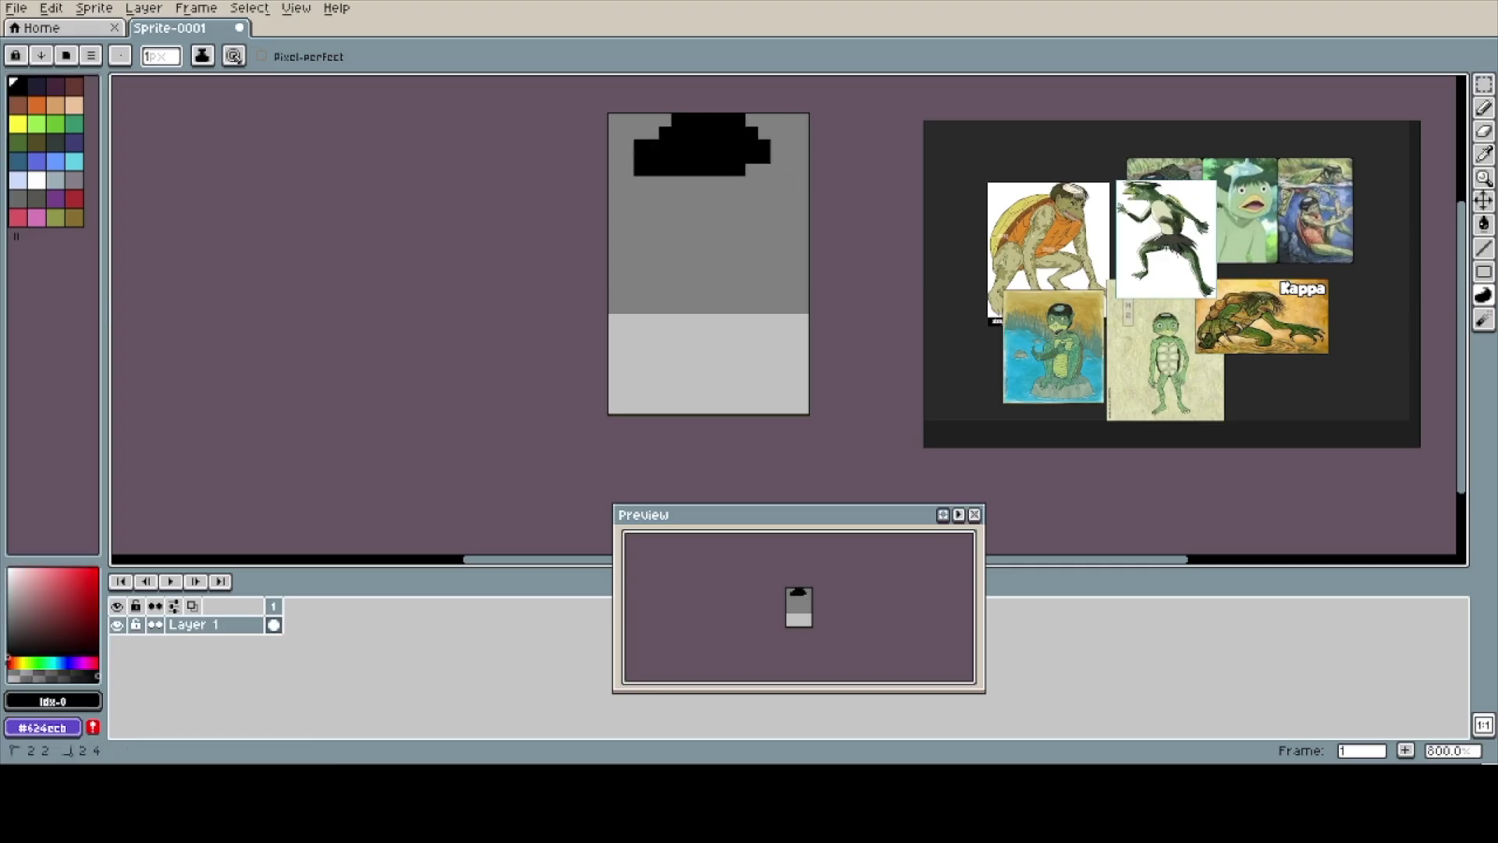
mouse_move(777, 144)
left_mouse_down()
mouse_move(658, 181)
mouse_move(764, 182)
mouse_move(664, 194)
mouse_move(752, 194)
left_mouse_up()
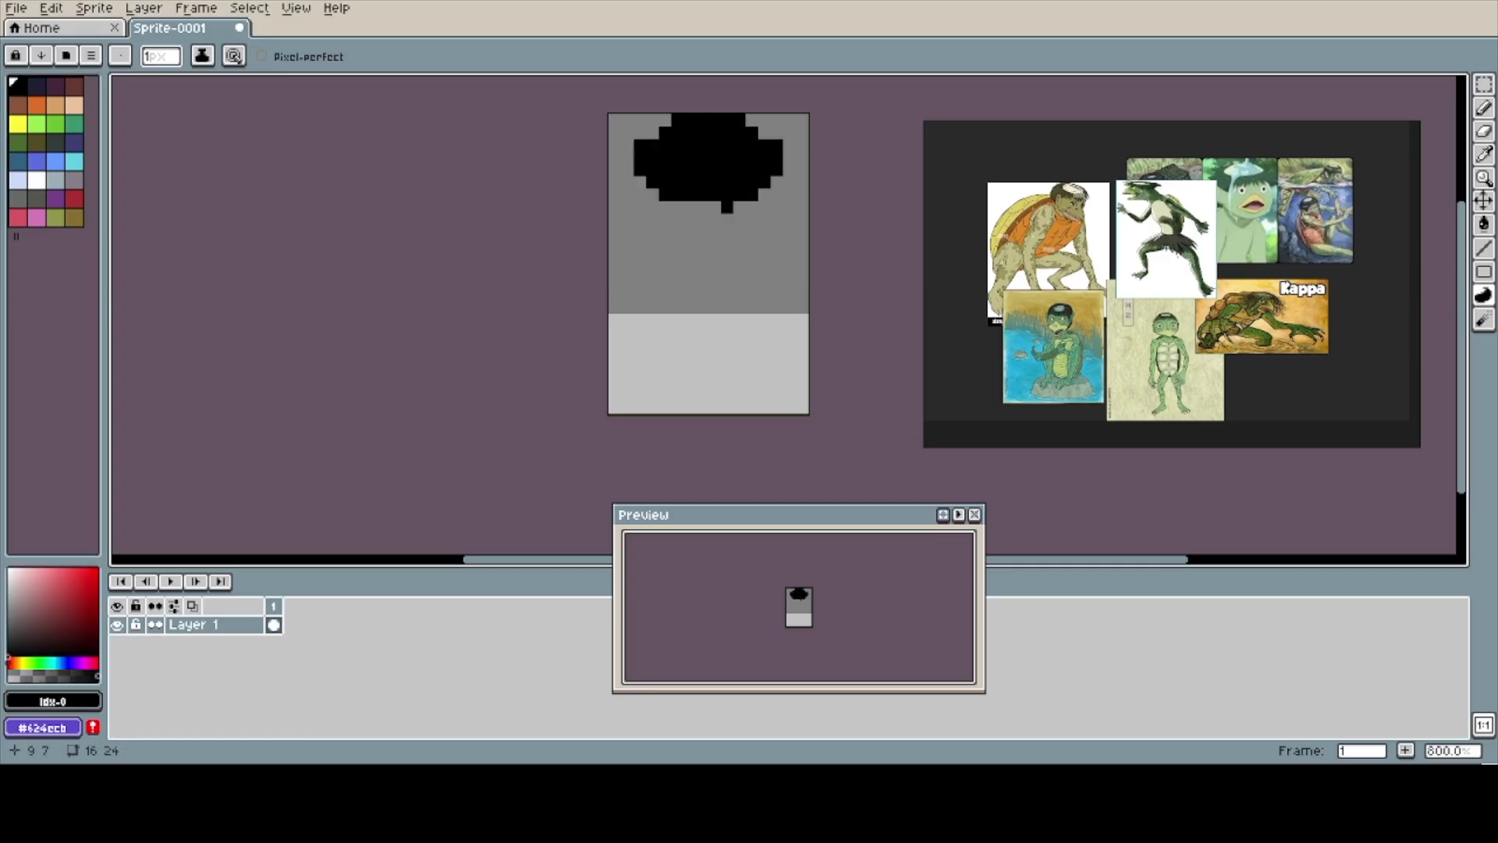
mouse_move(671, 358)
left_mouse_down()
mouse_move(677, 408)
mouse_move(665, 294)
mouse_move(752, 398)
mouse_move(703, 407)
left_mouse_up()
key("e")
key("b")
left_click_drag(652, 357, 640, 395)
left_click_drag(652, 345, 652, 333)
mouse_move(639, 407)
left_mouse_down()
mouse_move(627, 407)
mouse_move(664, 407)
left_mouse_up()
left_click(764, 395)
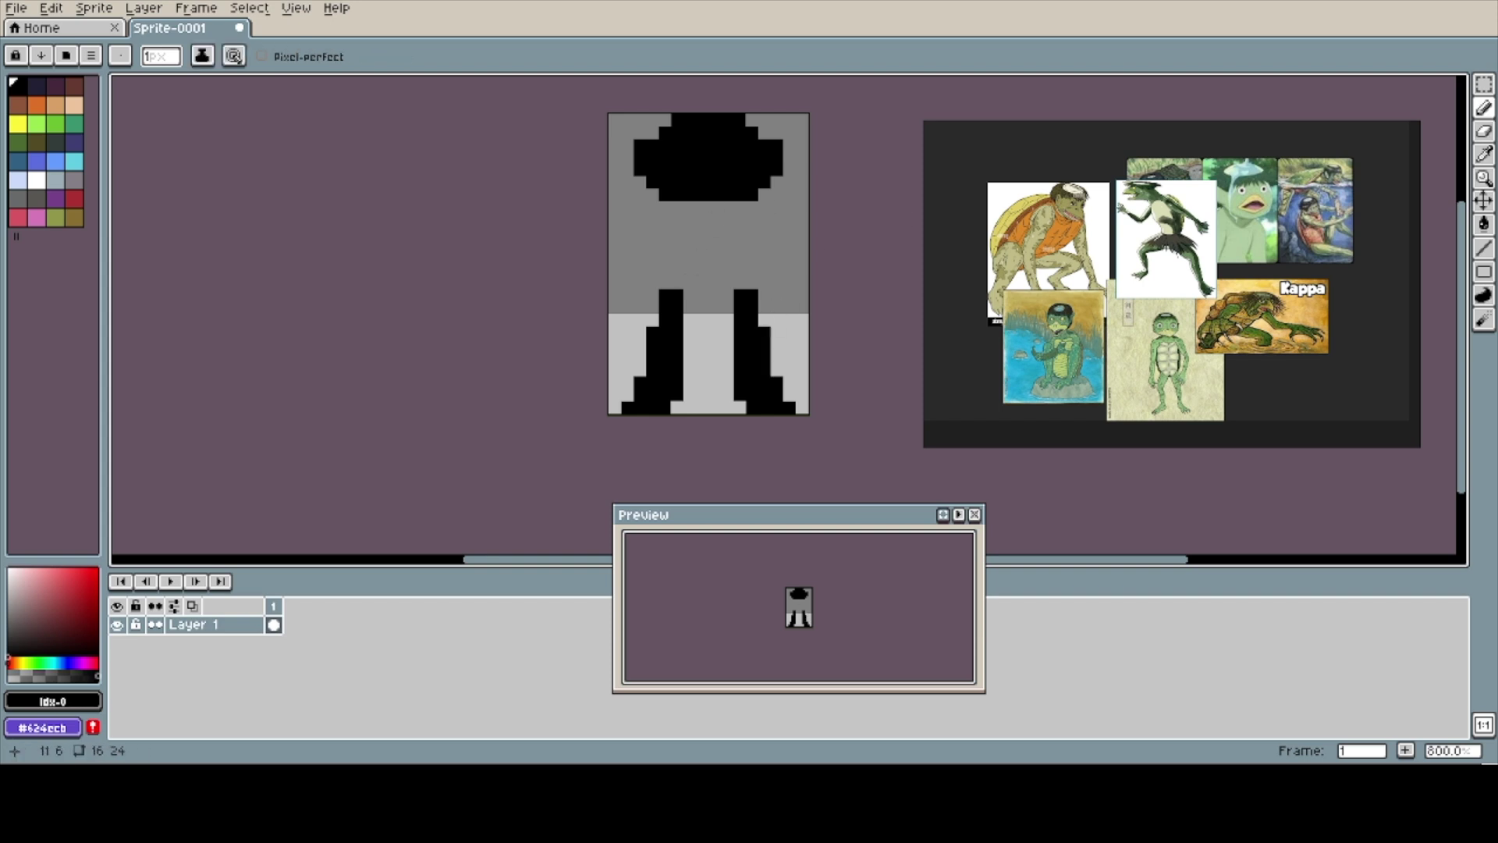
- Shorten both legs of the silhouette by three pixels, moving their tops down
key("m")
left_click_drag(626, 269, 803, 409)
left_click_drag(713, 258, 713, 310)
left_click(751, 194)
key("b")
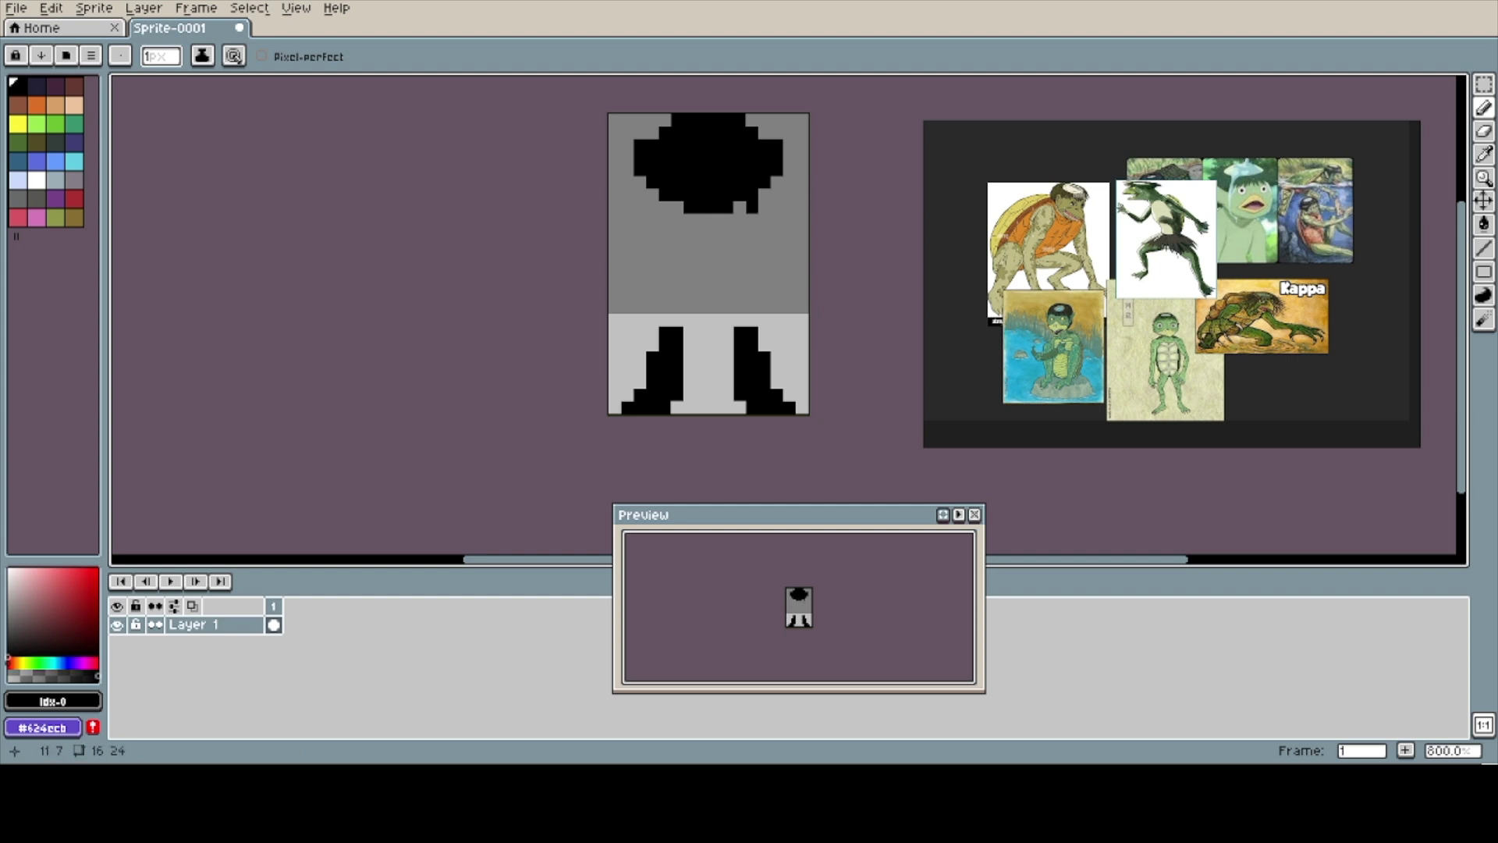
- Draw a black torso four pixels wide from the head to the legs and trim its lower end between them
mouse_move(784, 230)
left_mouse_down()
mouse_move(803, 295)
mouse_move(764, 306)
mouse_move(777, 319)
mouse_move(776, 277)
mouse_move(738, 281)
left_mouse_up()
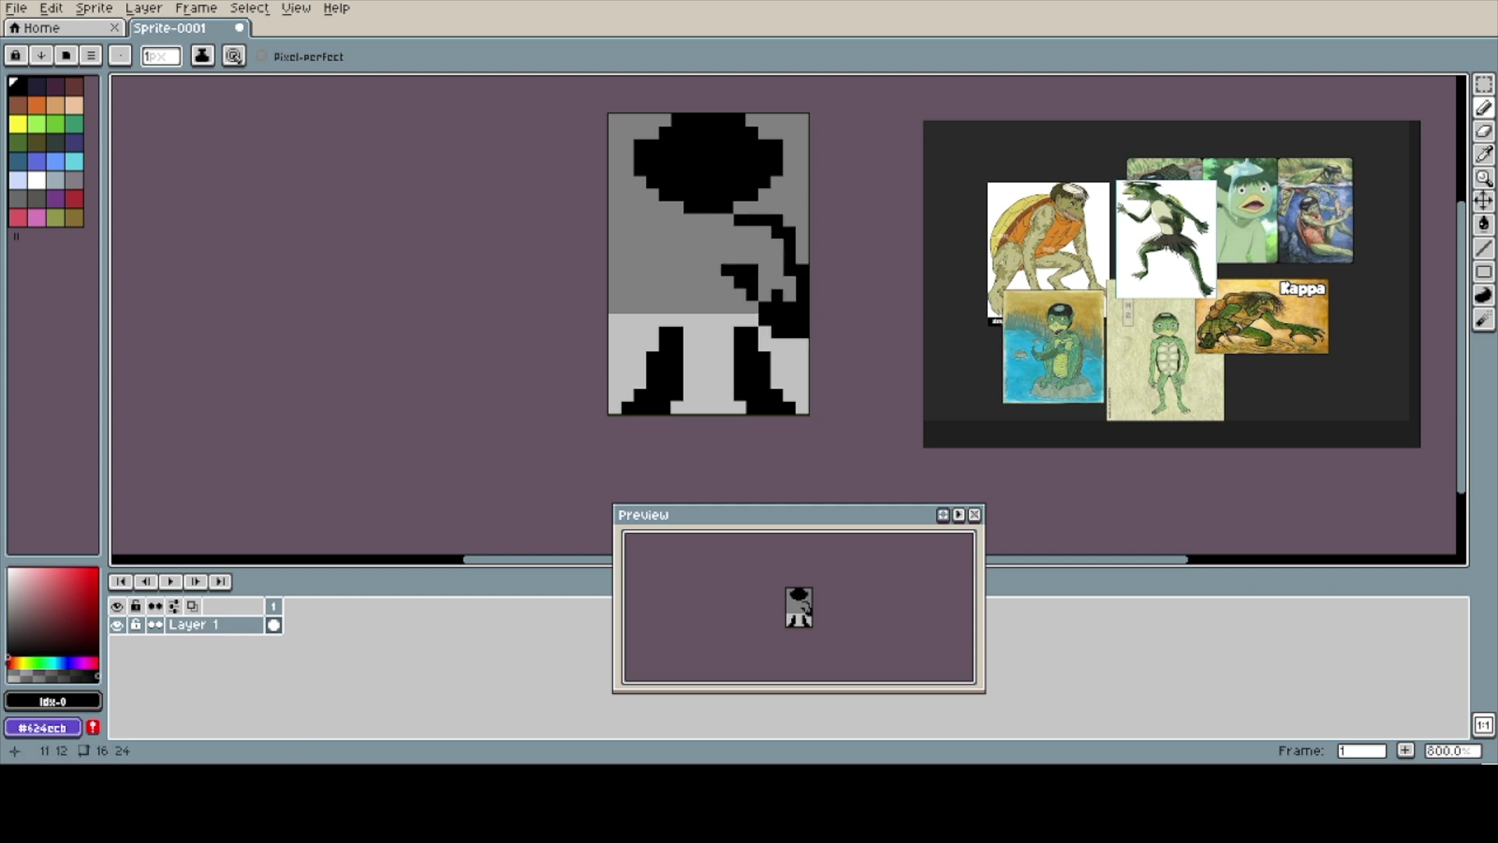
key("ctrl+z")
mouse_move(702, 220)
left_mouse_down()
mouse_move(691, 335)
mouse_move(726, 331)
left_mouse_up()
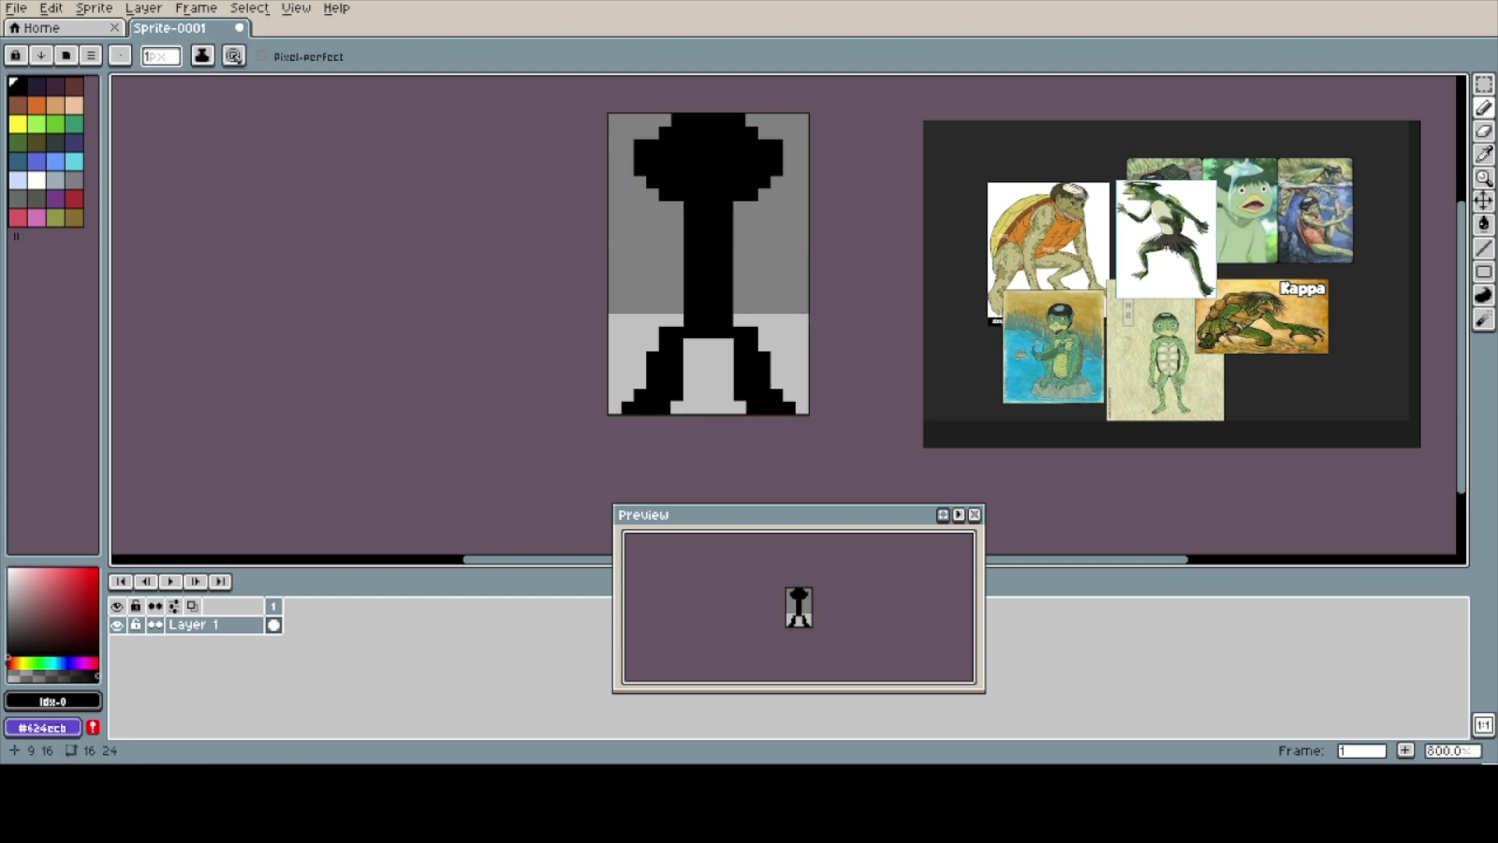
key("e")
left_click(726, 332)
- Widen the torso into a broad rounded black mass on both sides and thicken the inner upper legs
key("b")
mouse_move(677, 220)
left_mouse_down()
mouse_move(627, 258)
mouse_move(678, 320)
mouse_move(665, 244)
left_mouse_up()
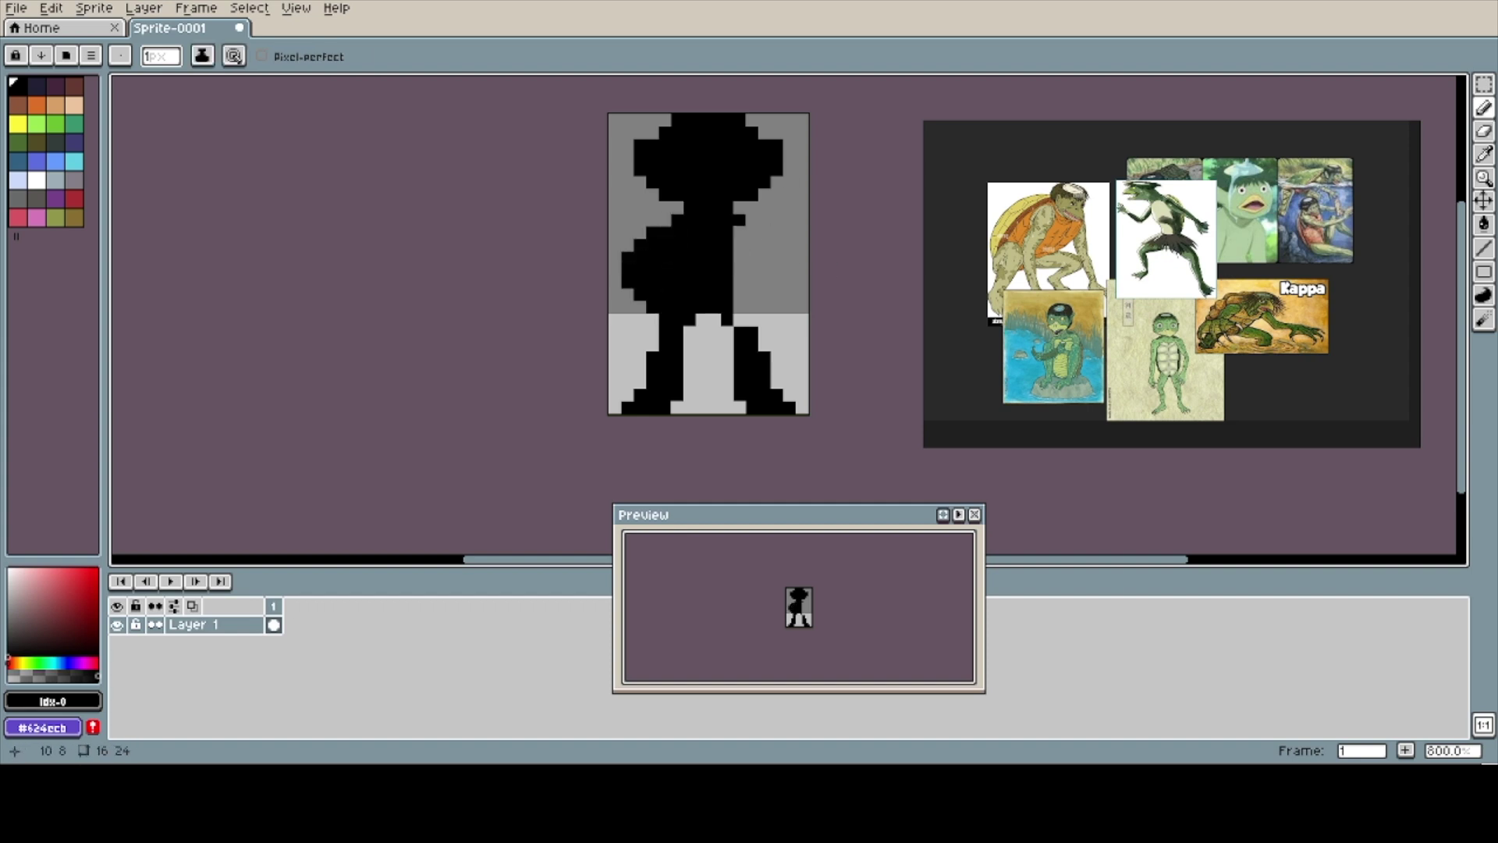
mouse_move(765, 244)
left_mouse_down()
mouse_move(789, 269)
mouse_move(740, 306)
left_mouse_up()
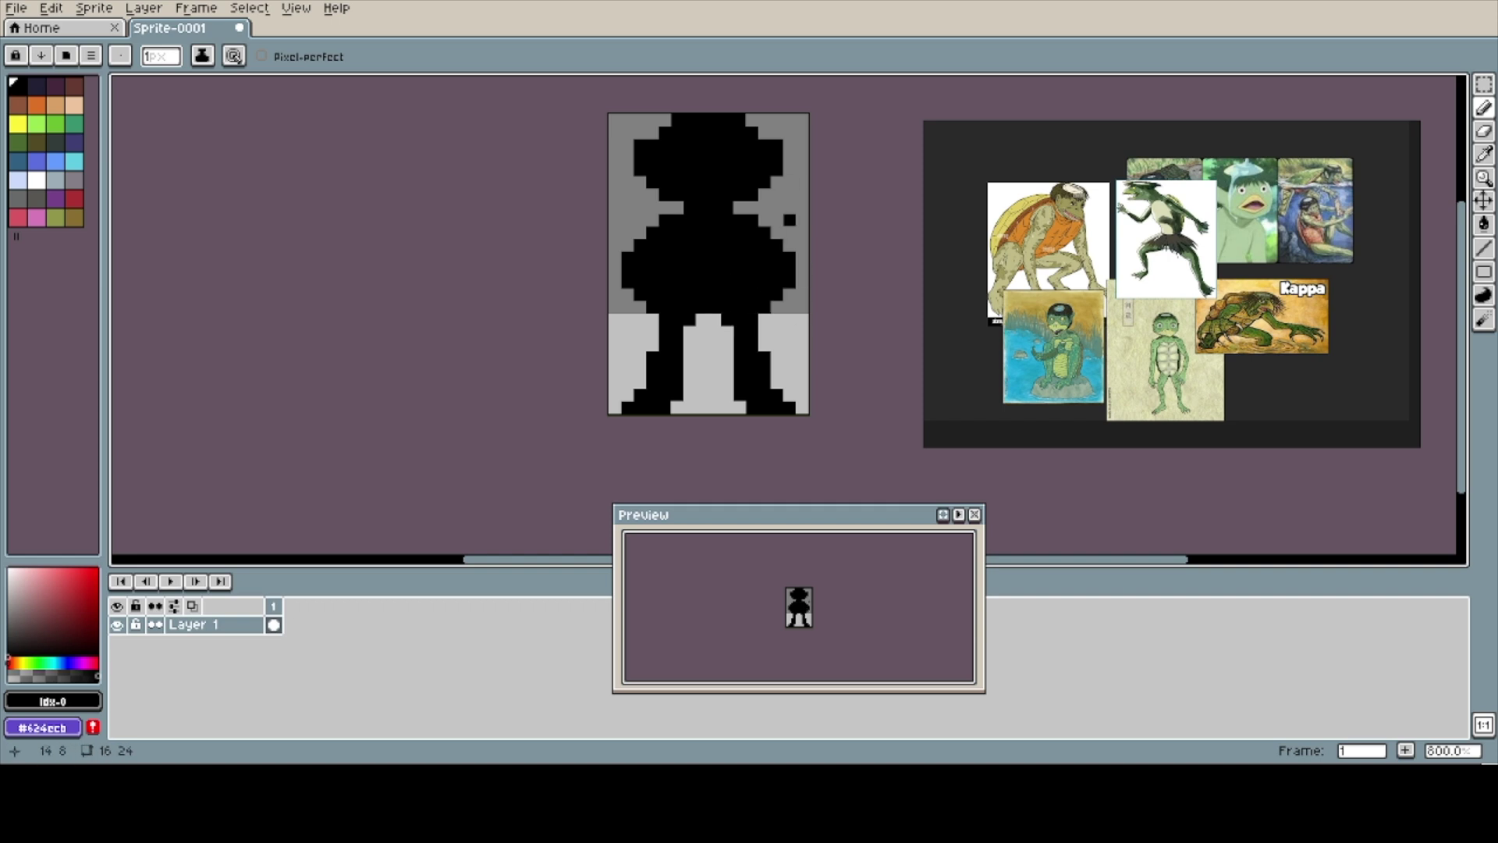
left_click_drag(690, 344, 689, 332)
left_click_drag(727, 332, 727, 344)
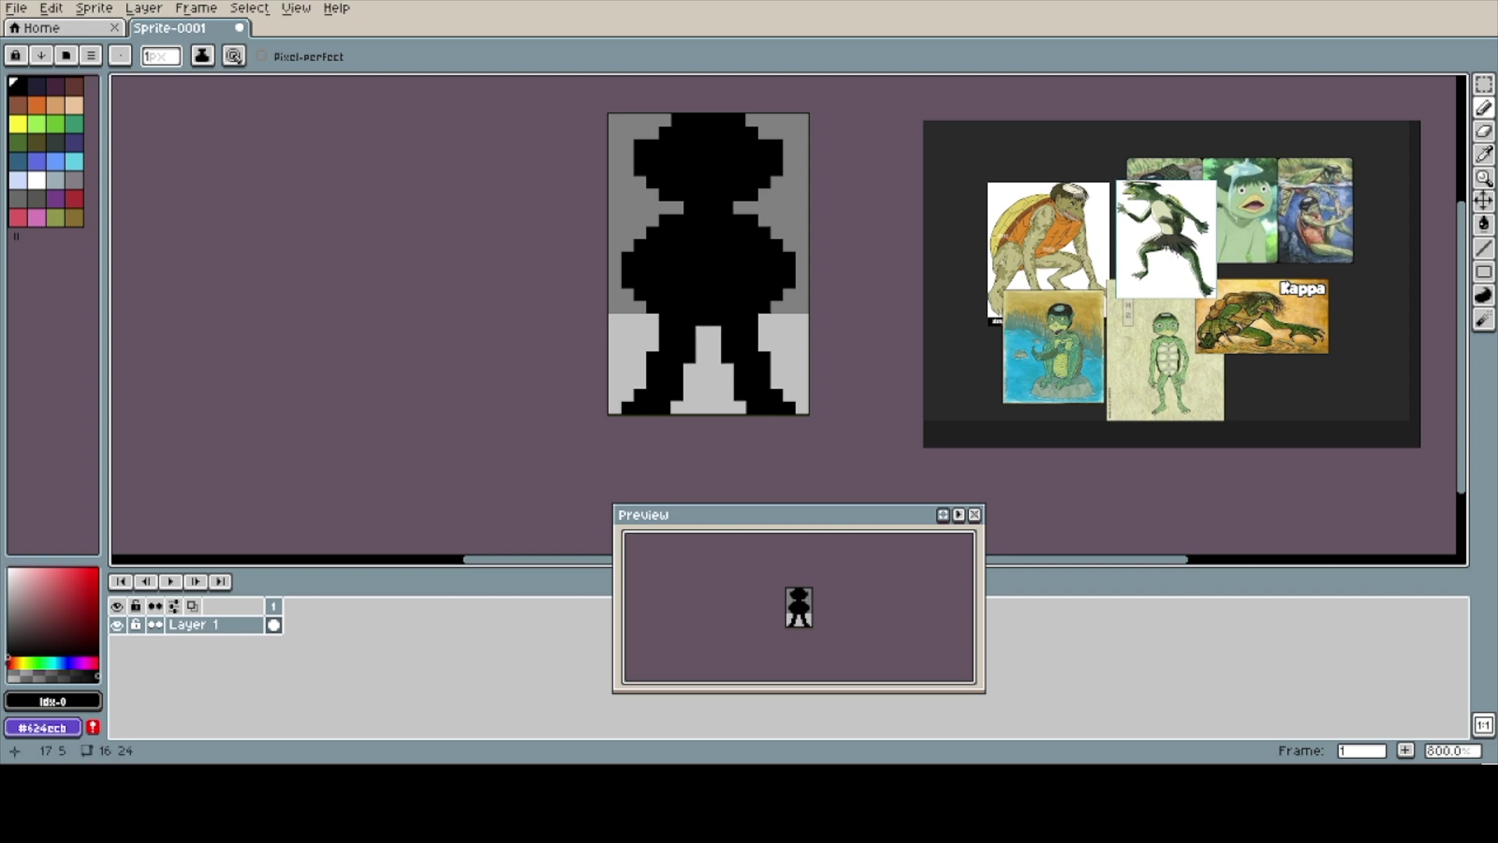
- Extend the black silhouette with an arm and hand hanging down on each side of the body
left_click(653, 332)
mouse_move(627, 307)
left_mouse_down()
mouse_move(651, 332)
mouse_move(614, 333)
left_mouse_up()
left_click_drag(790, 308, 789, 332)
key("ctrl+z")
key("ctrl+z")
mouse_move(777, 307)
left_mouse_down()
mouse_move(790, 308)
mouse_move(777, 333)
left_mouse_up()
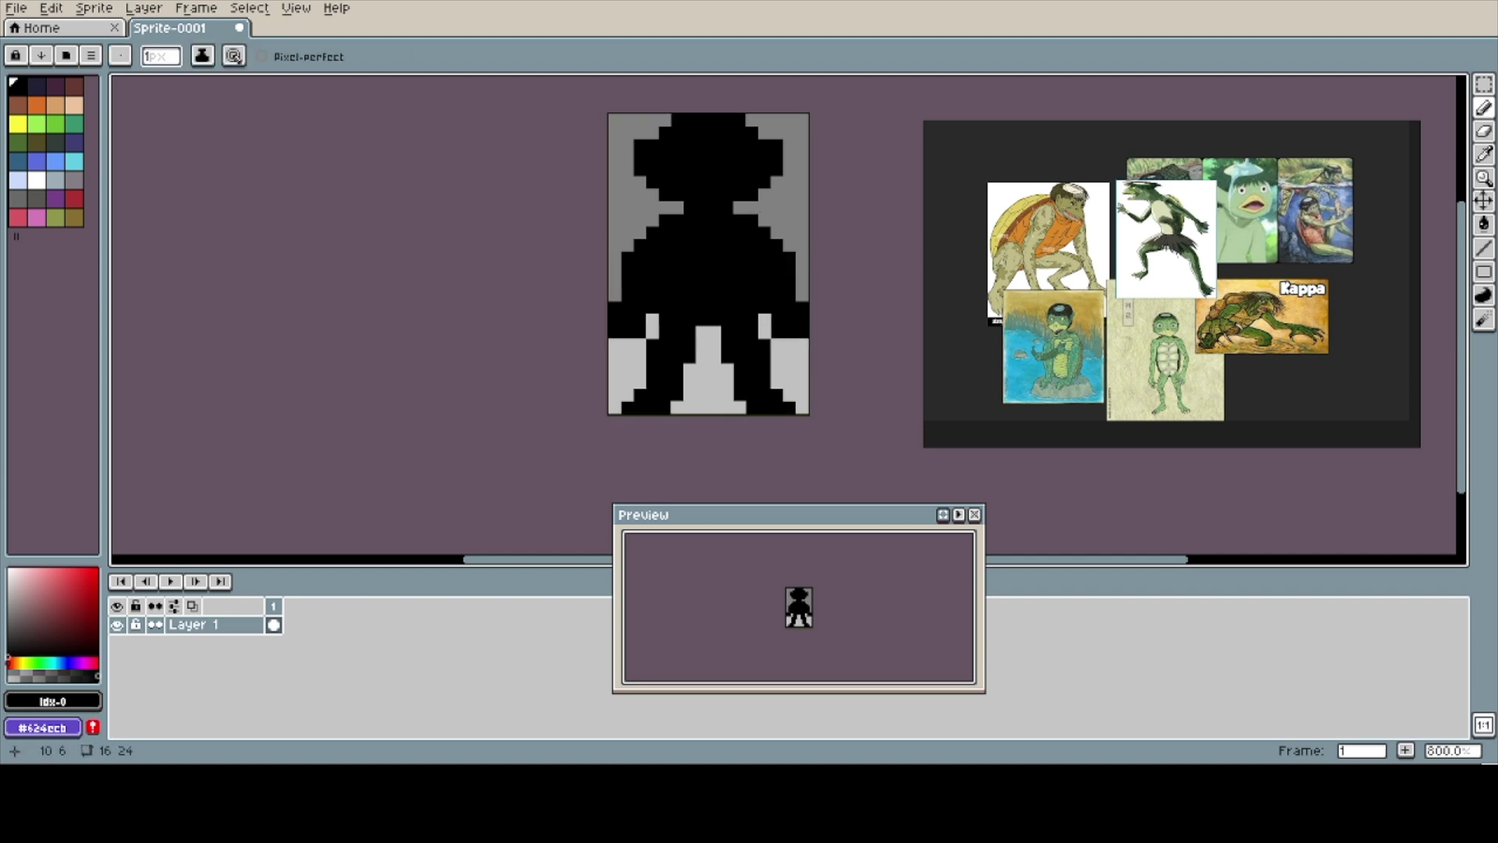
- Fill the kappa silhouette with dark green
left_click(18, 142)
key("g")
left_click(684, 257)
- Outline one arm and both legs of the green body in black
key("b")
left_click(18, 86)
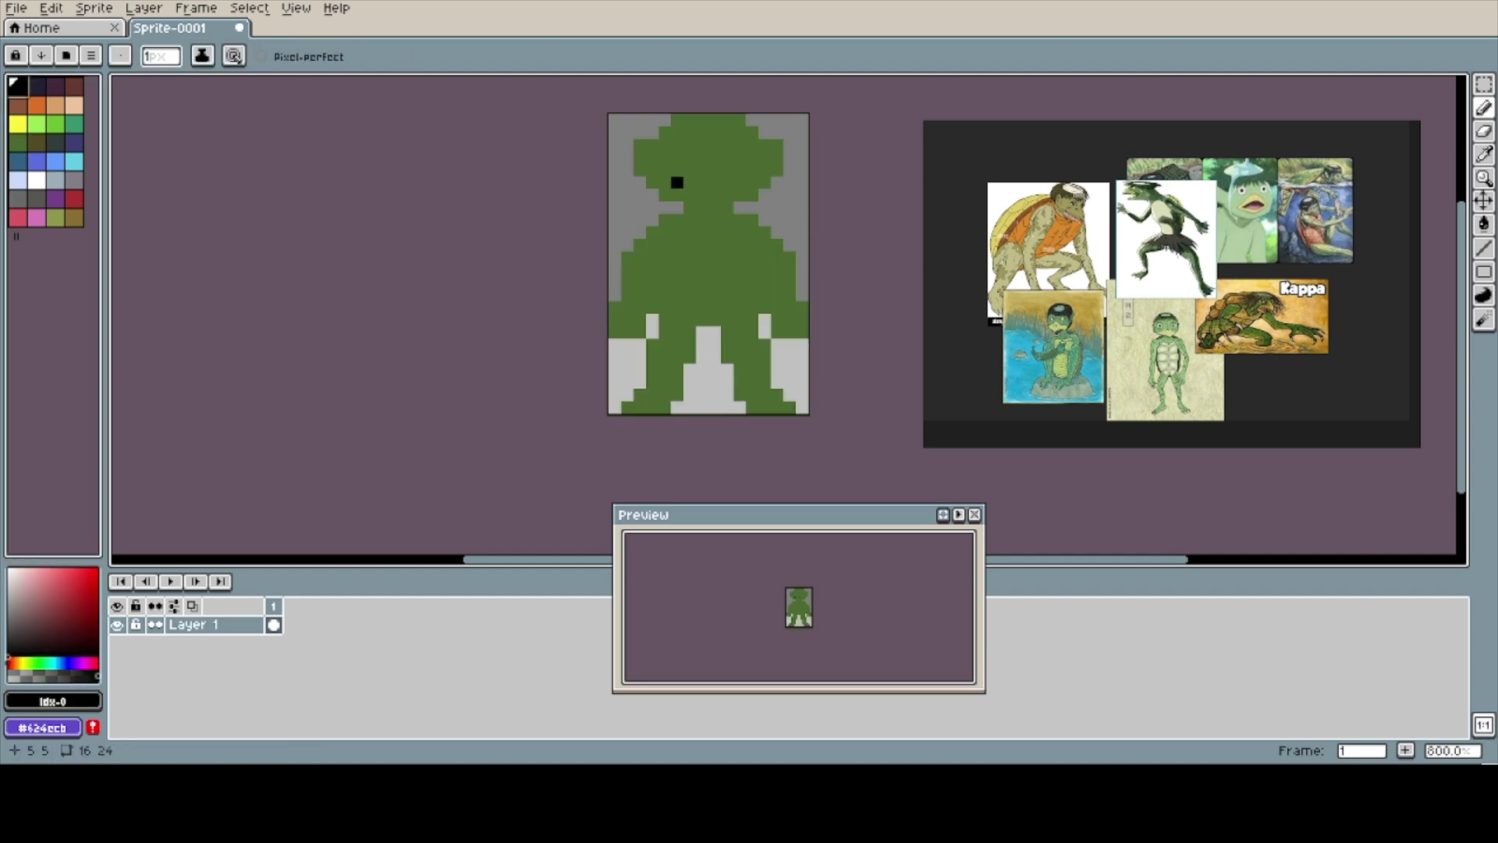
mouse_move(677, 206)
left_mouse_down()
mouse_move(638, 244)
mouse_move(614, 319)
mouse_move(632, 330)
mouse_move(664, 312)
mouse_move(664, 332)
left_mouse_up()
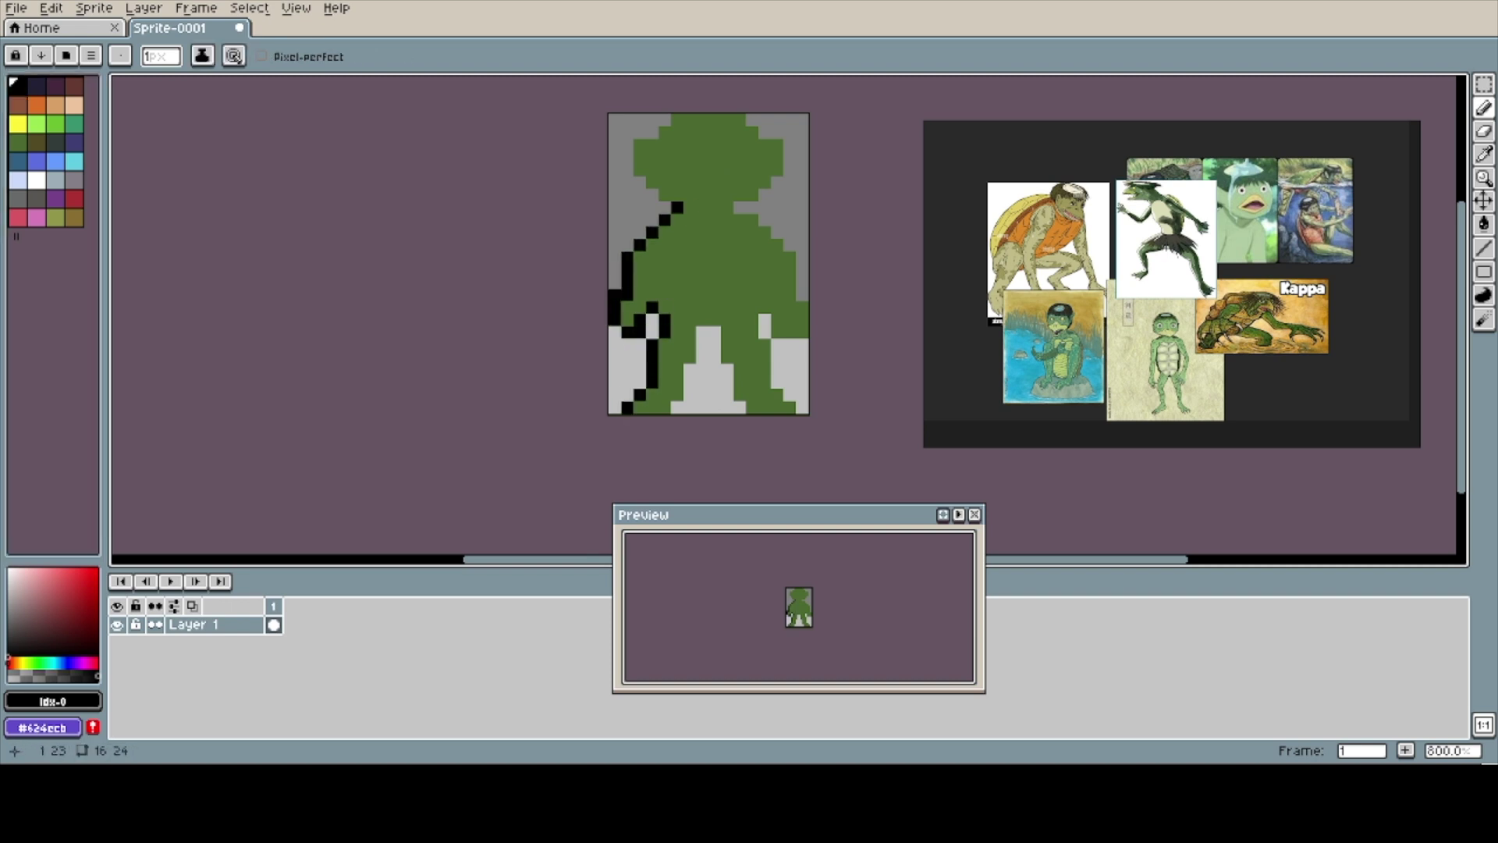
mouse_move(676, 394)
left_mouse_down()
mouse_move(690, 334)
mouse_move(727, 320)
mouse_move(714, 320)
mouse_move(739, 394)
left_mouse_up()
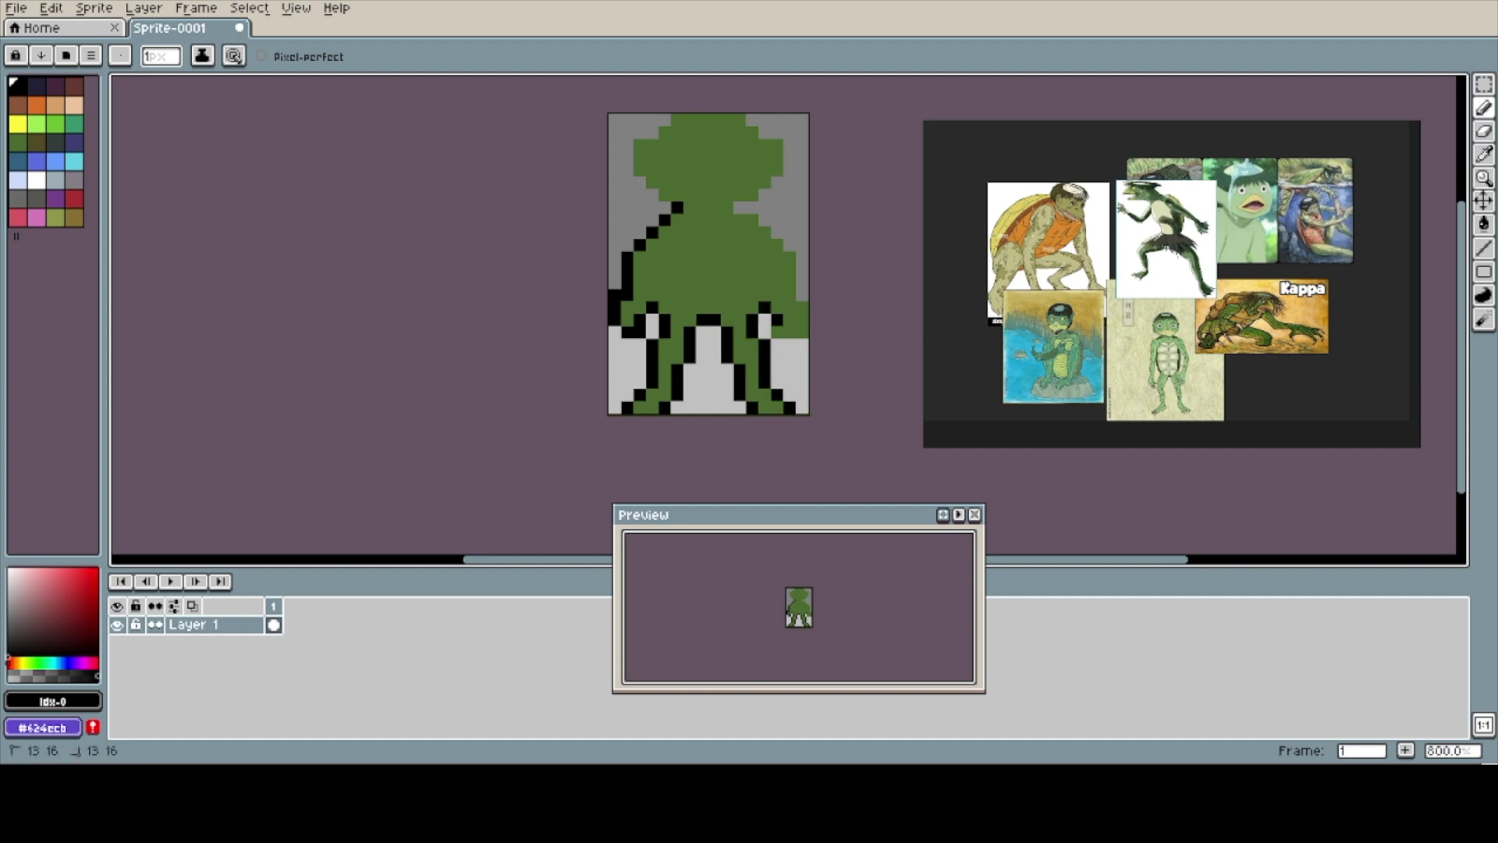
- Trim the other hand and outline that arm in black up to the neck
key("e")
left_click(627, 282, "alt")
key("b")
key("e")
left_click(803, 332)
left_click(778, 332)
key("b")
left_click(778, 320, "alt")
left_click_drag(789, 333, 803, 320)
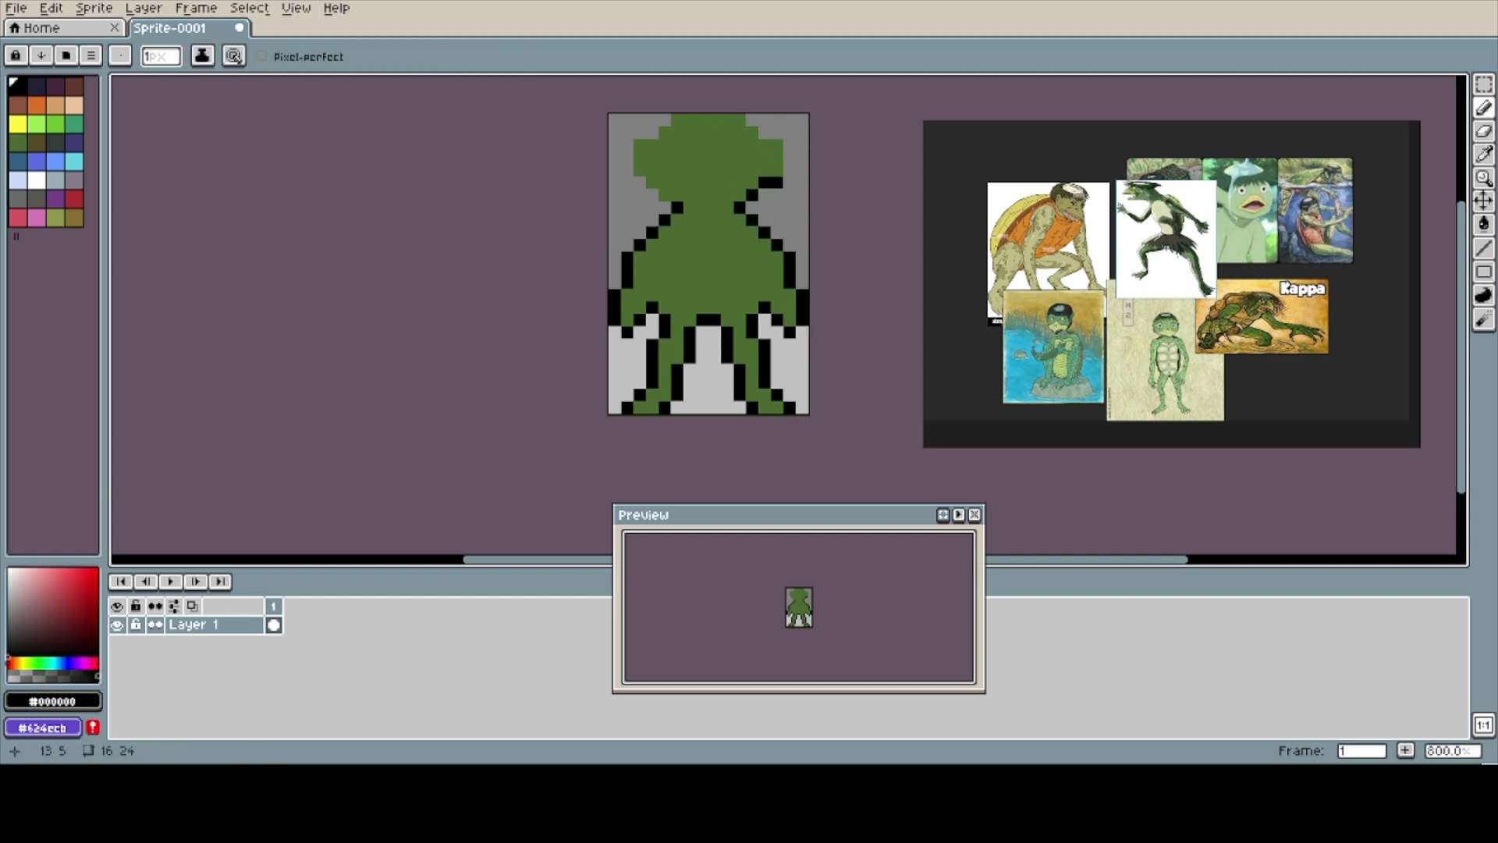
- Outline the crown and both sides of the kappa's head in black
left_click_drag(752, 118, 675, 118)
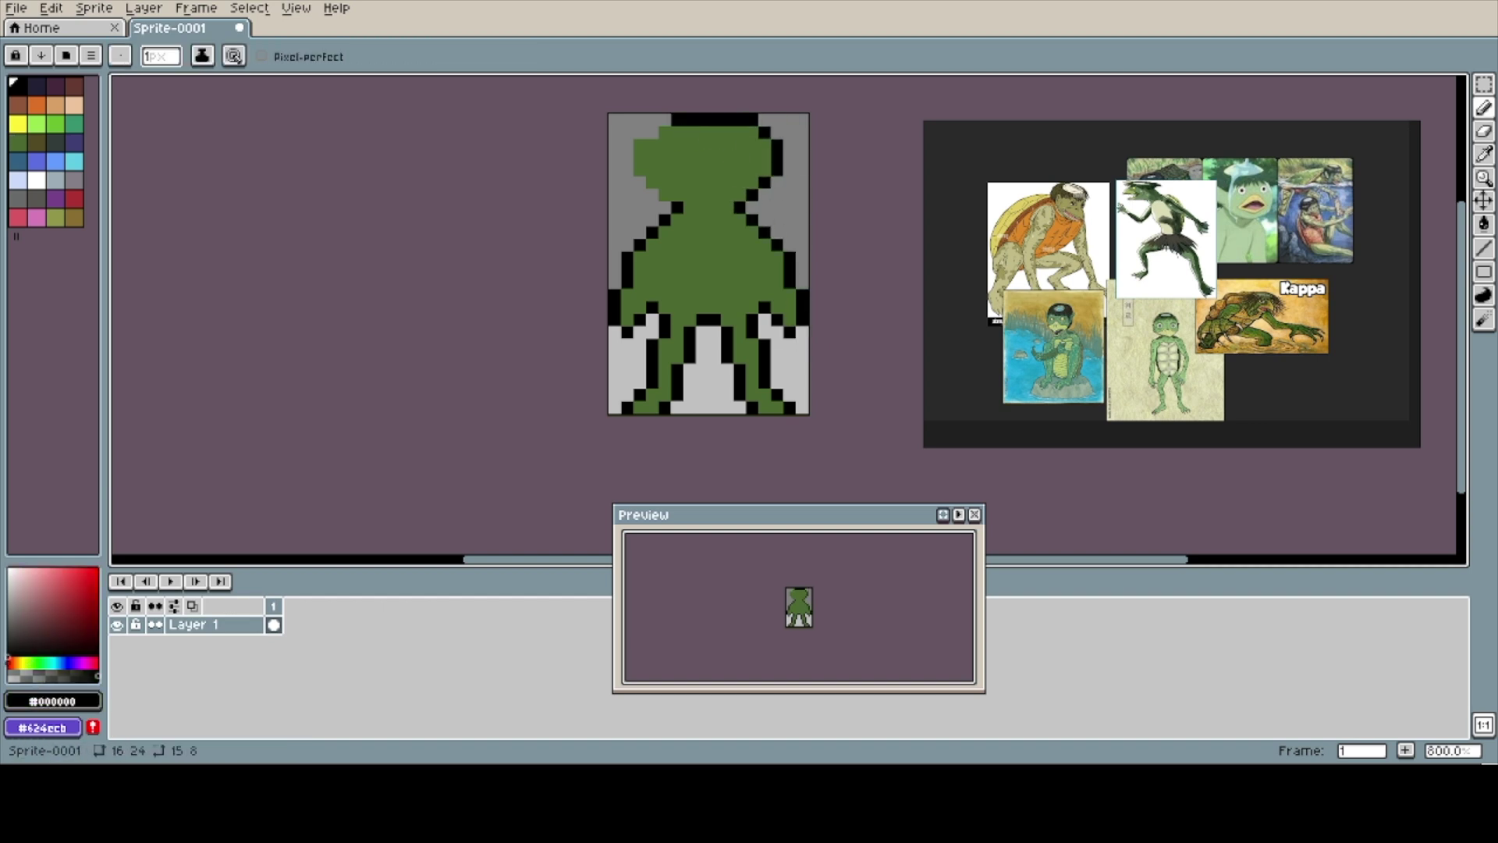
left_click(653, 132)
left_click(639, 145)
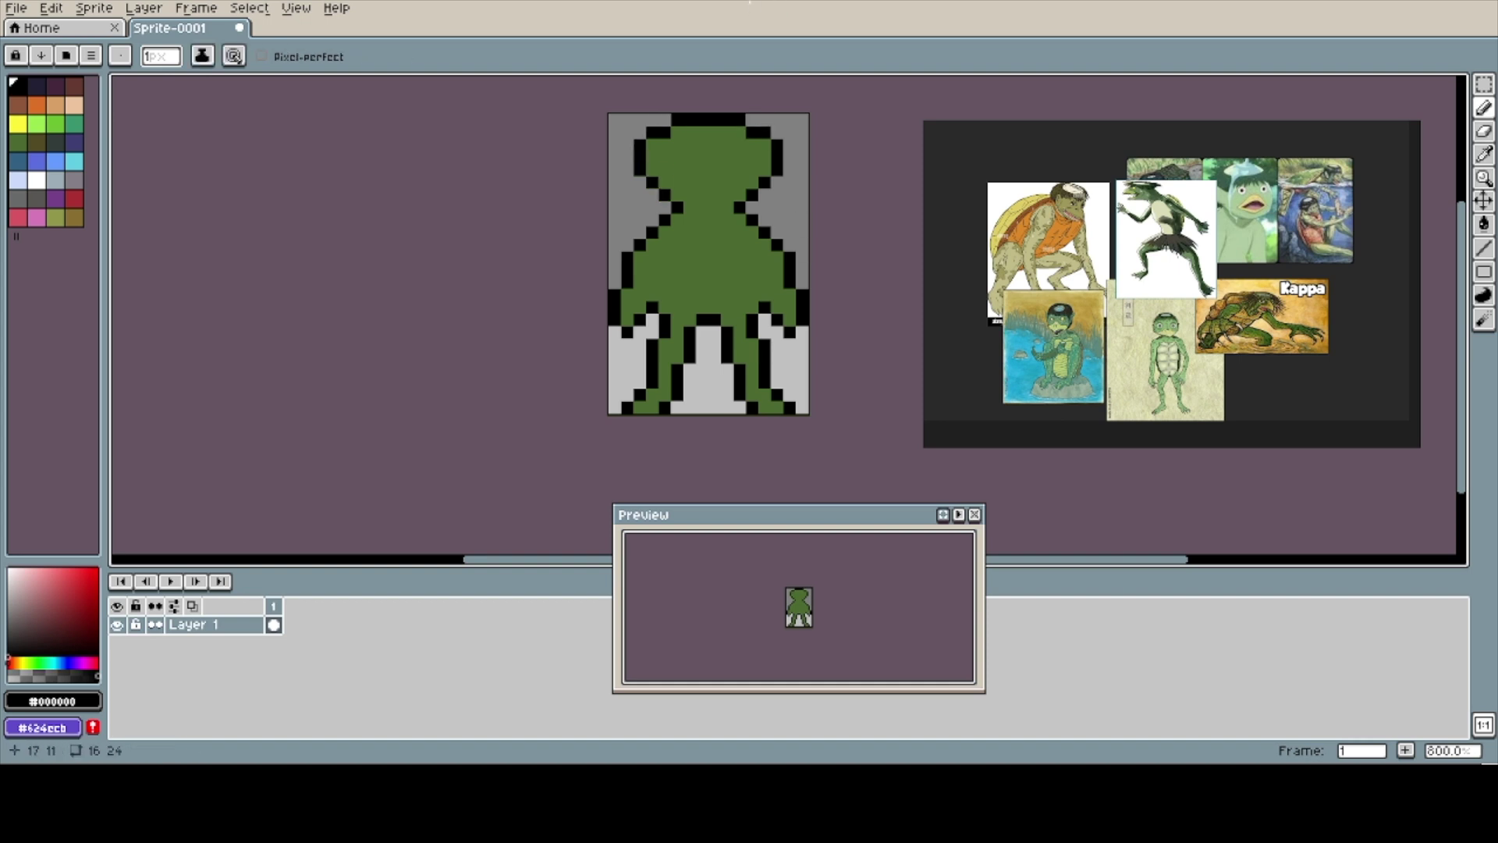
- Draw white eyes and a yellow beak with a brown underside, and separate the arms from the torso with black lines
left_click(37, 179)
mouse_move(677, 157)
left_mouse_down()
mouse_move(726, 157)
mouse_move(702, 195)
left_mouse_up()
left_click(18, 124)
left_click(18, 106)
left_click(766, 182, "alt")
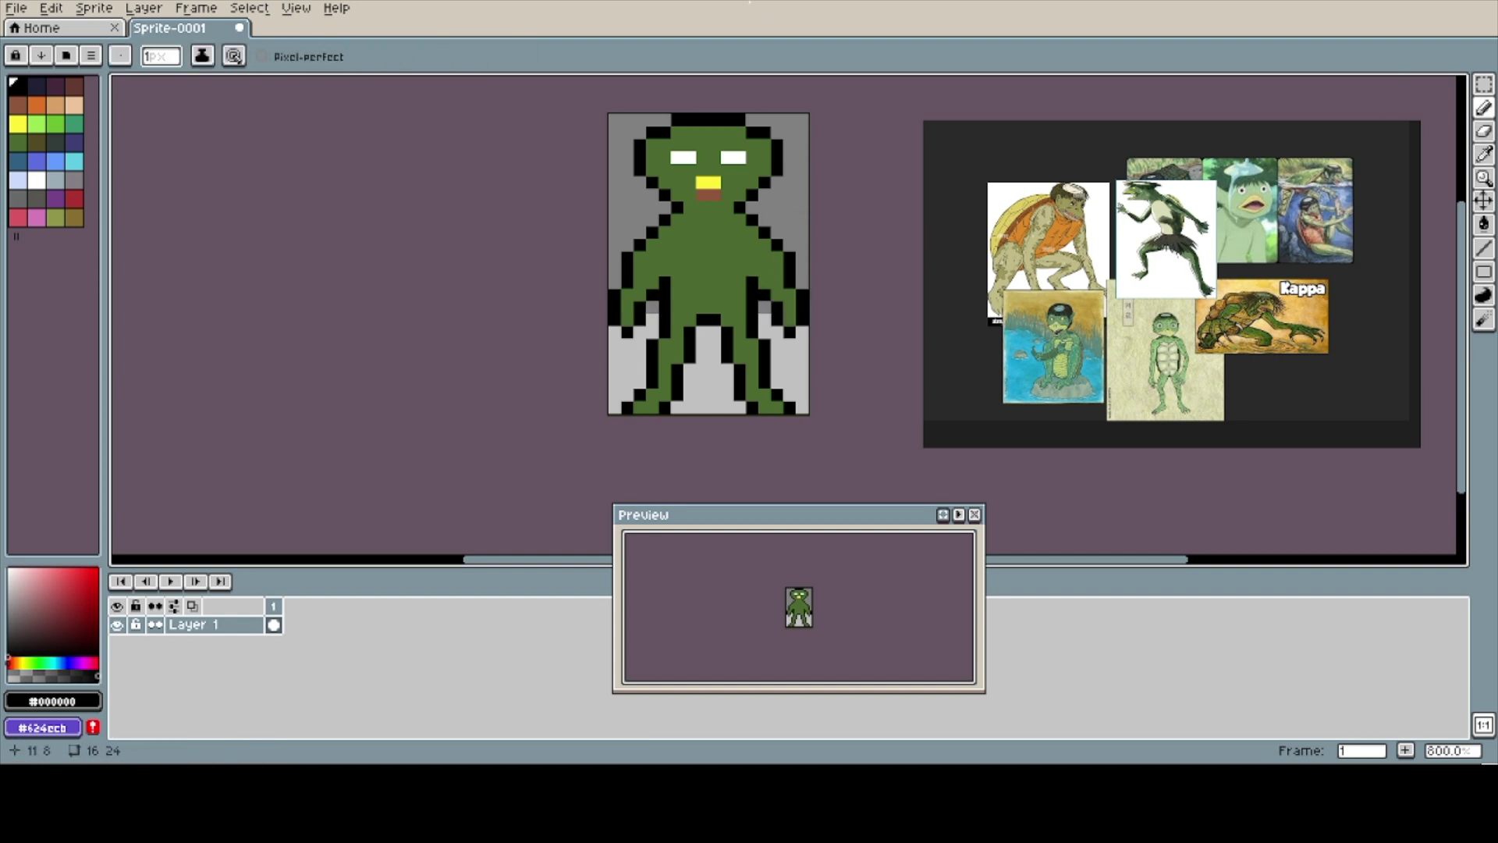
left_click(664, 294, "alt")
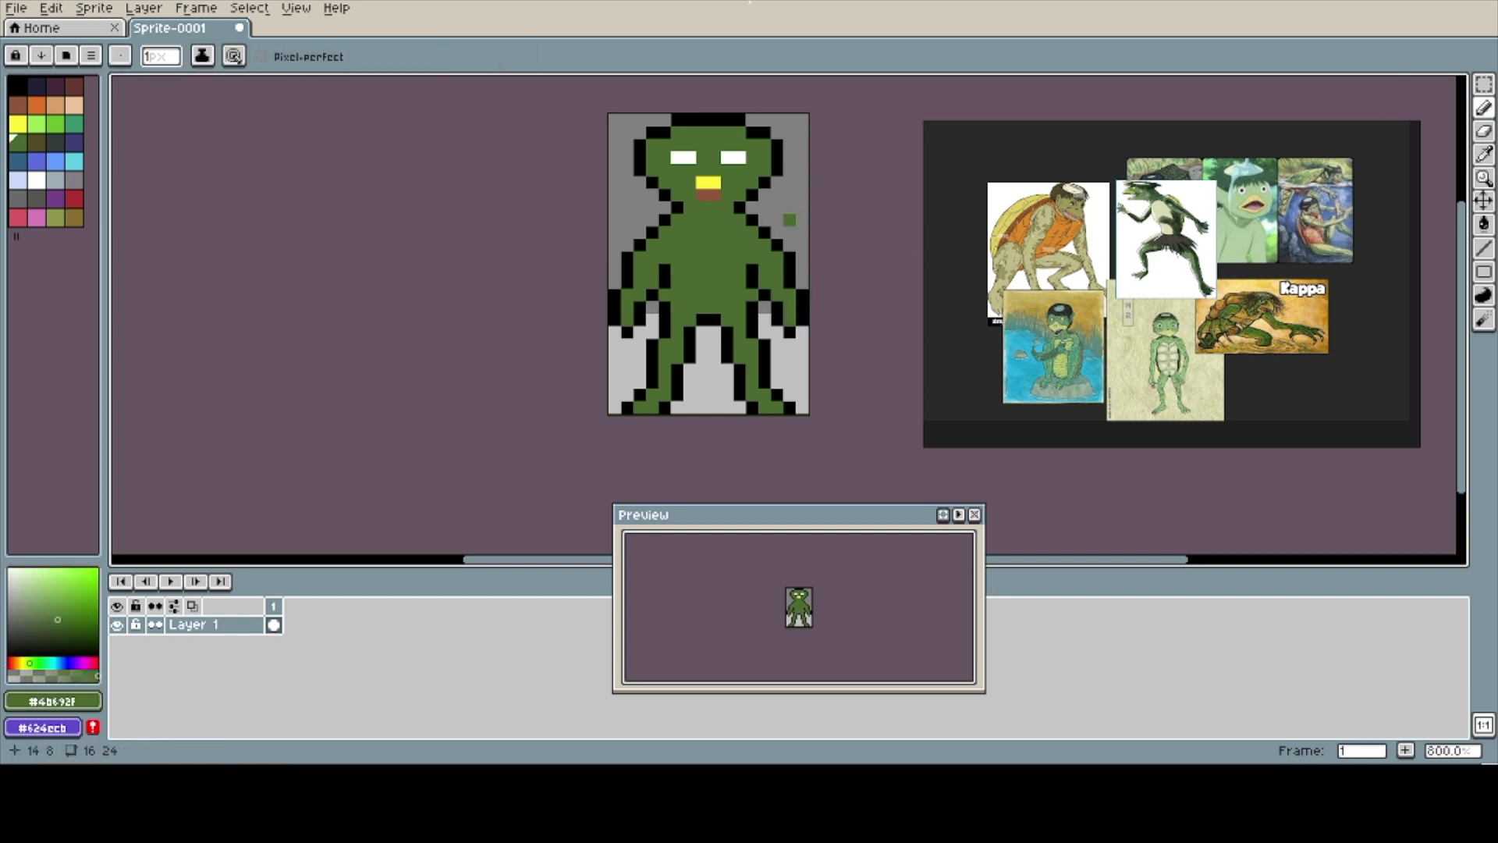
- Shade the head's upper edges dark grey-green and paint a light peach dish across the crown
left_click(36, 142)
left_click(56, 143)
left_click_drag(740, 133, 777, 145)
left_click_drag(652, 145, 738, 132)
left_click(74, 106)
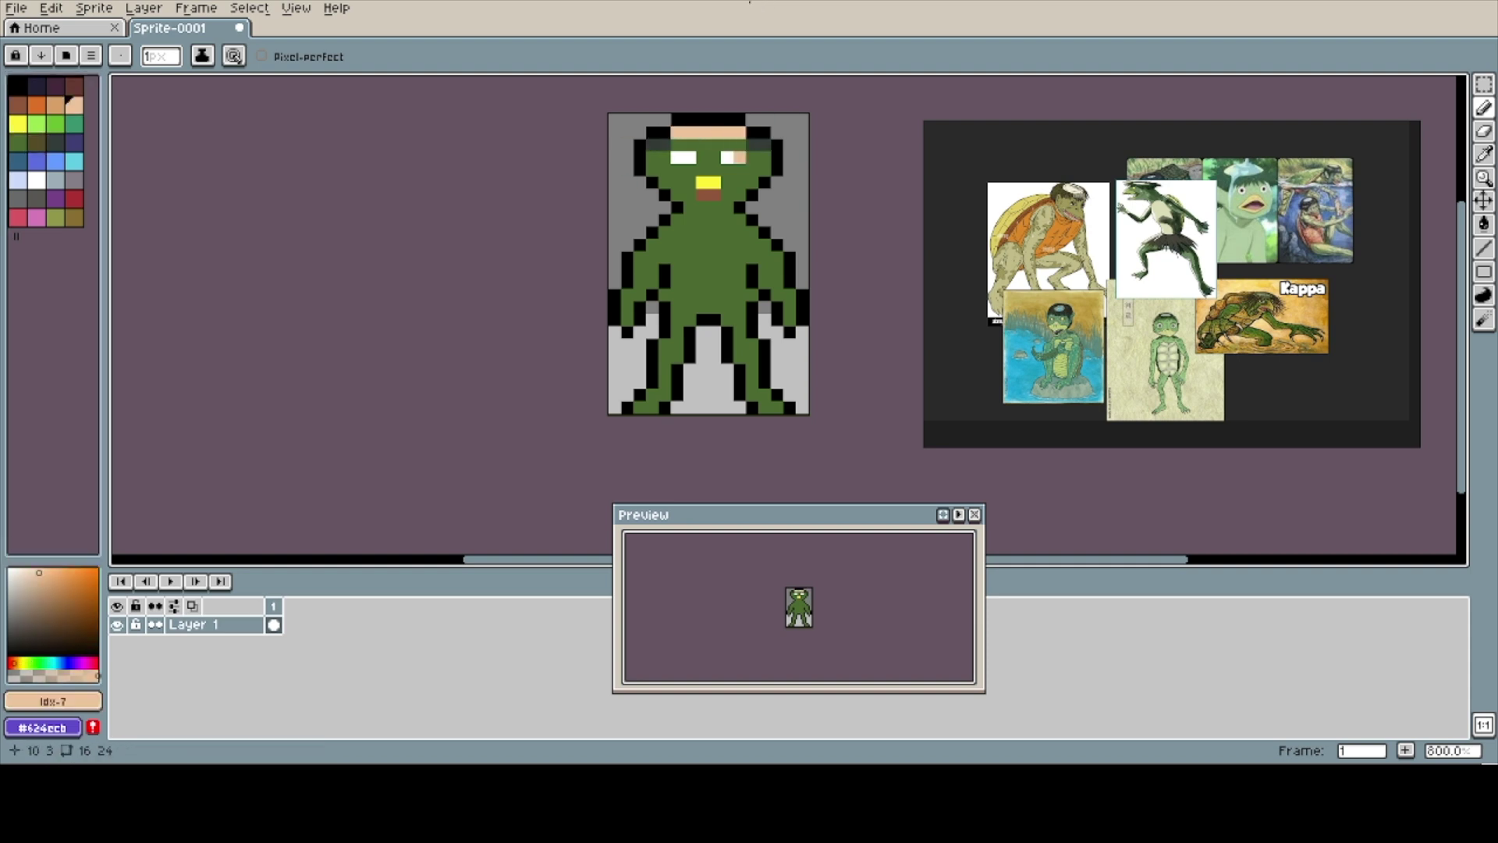
- Restore the white eyes, remove the brown under the beak, and shade the lower cheeks dark grey-green
left_click(702, 157, "alt")
left_click(653, 145, "alt")
left_click(677, 244)
mouse_move(701, 194)
left_mouse_down()
mouse_move(714, 232)
mouse_move(733, 220)
mouse_move(677, 220)
left_mouse_up()
- Fill the torso with a tan belly plate and edge its shoulder and hip corners in brown #8f563b
left_click(74, 105)
left_click(56, 105)
left_click(676, 320)
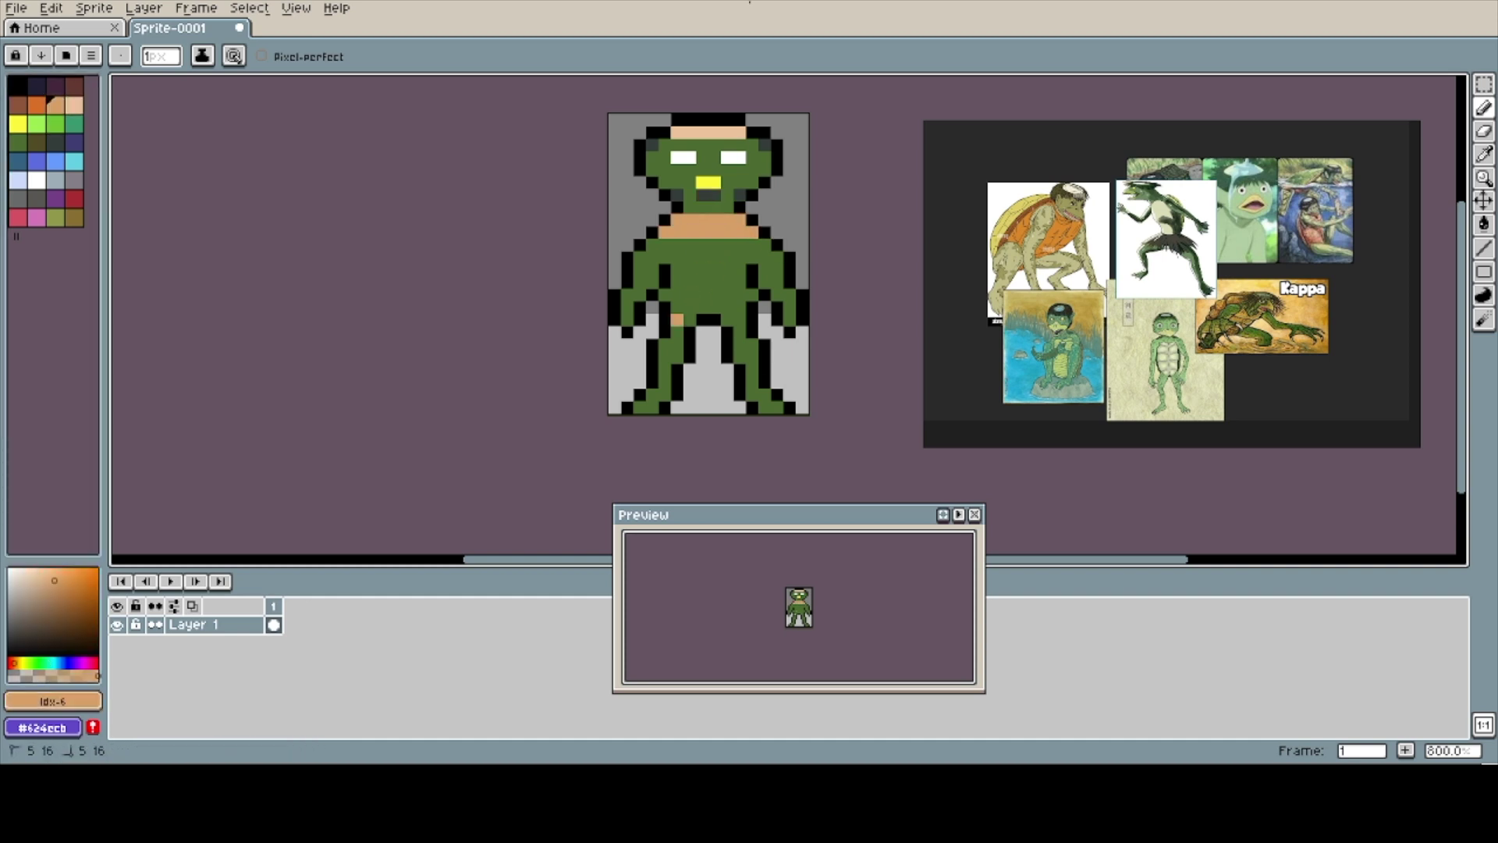
mouse_move(739, 306)
left_mouse_down()
mouse_move(672, 298)
mouse_move(741, 282)
mouse_move(676, 231)
mouse_move(677, 283)
mouse_move(708, 263)
mouse_move(665, 232)
mouse_move(664, 294)
mouse_move(753, 290)
mouse_move(751, 220)
left_mouse_up()
left_click(18, 105)
left_click(702, 220, "alt")
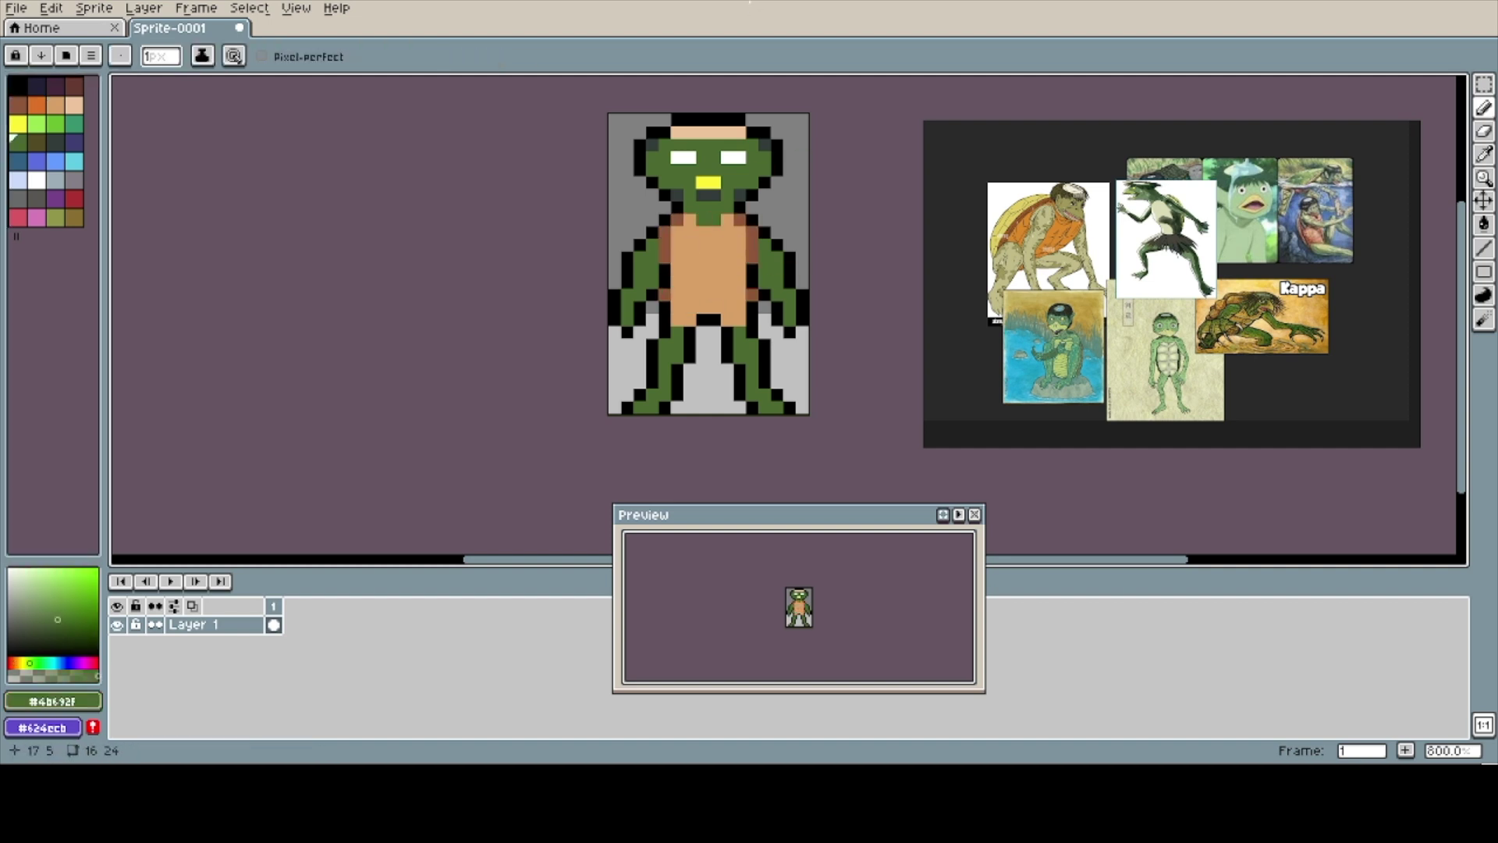
left_click(765, 308, "alt")
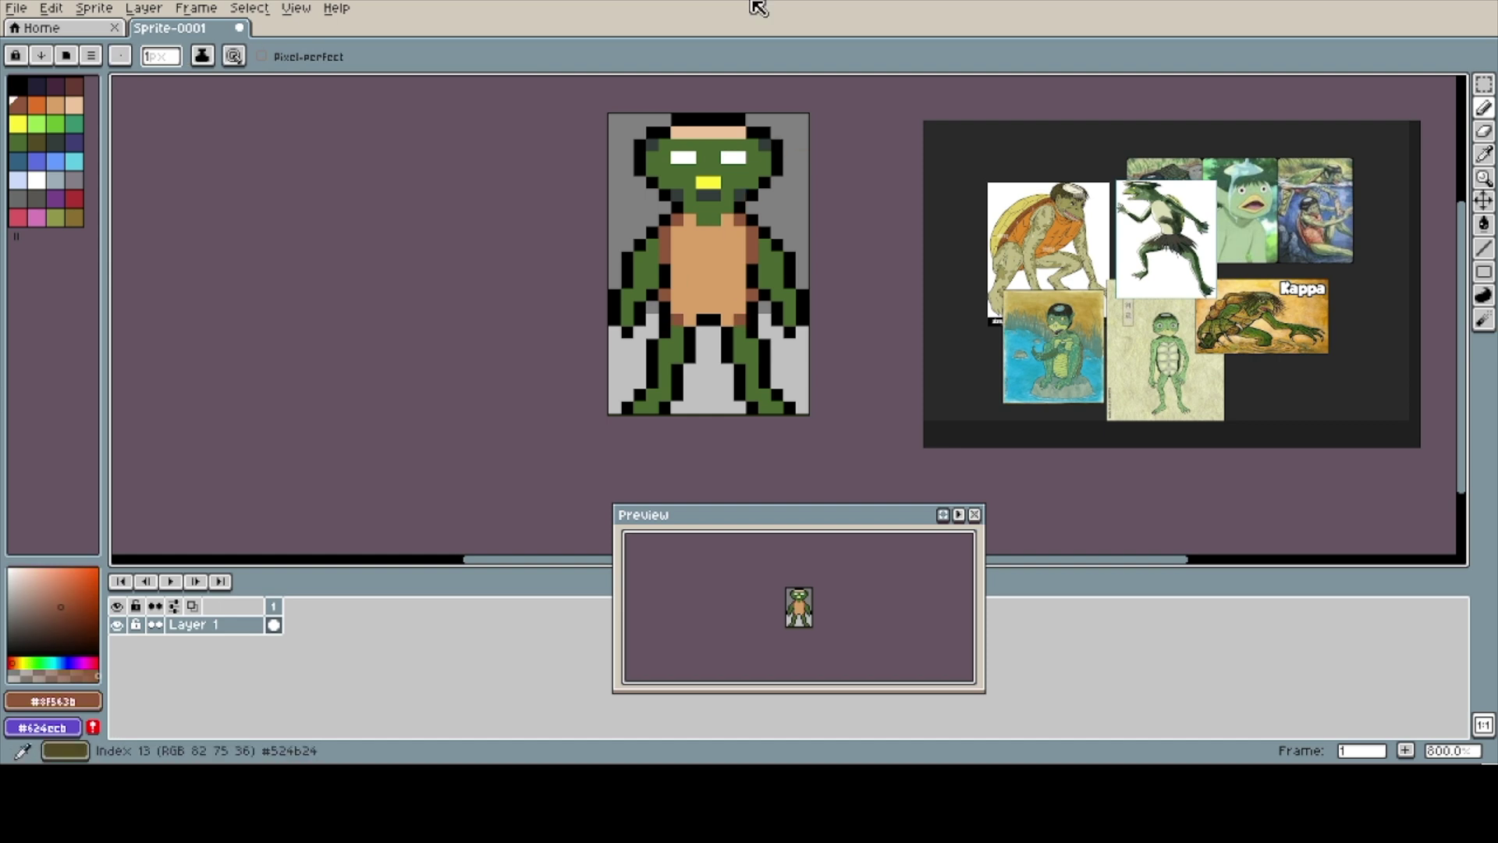
- Recolour the head's shading olive and draw staggered brown plate lines across the tan belly
left_click(37, 142)
left_click(18, 105)
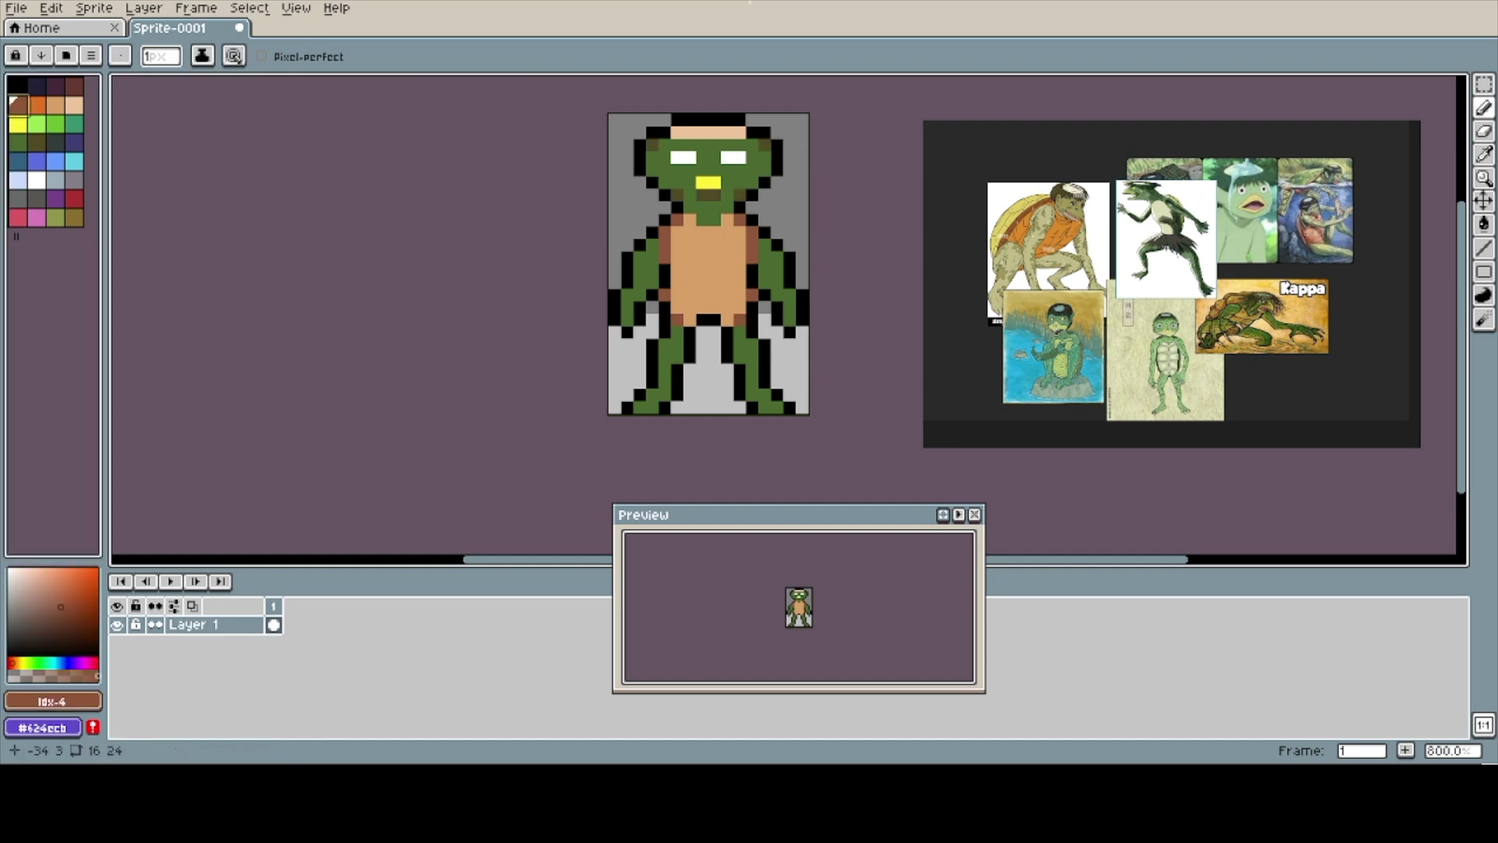
mouse_move(676, 245)
left_mouse_down()
mouse_move(727, 270)
mouse_move(701, 245)
mouse_move(638, 320)
left_mouse_up()
left_click(727, 270, "alt")
left_click(740, 245, "alt")
left_click(739, 282)
- Shade the arms, legs and outer halves of the eyes with olive #524b24
left_click(702, 206, "alt")
left_click_drag(765, 271, 789, 320)
mouse_move(764, 407)
left_mouse_down()
mouse_move(739, 358)
mouse_move(677, 357)
mouse_move(653, 407)
left_mouse_up()
left_click(701, 331)
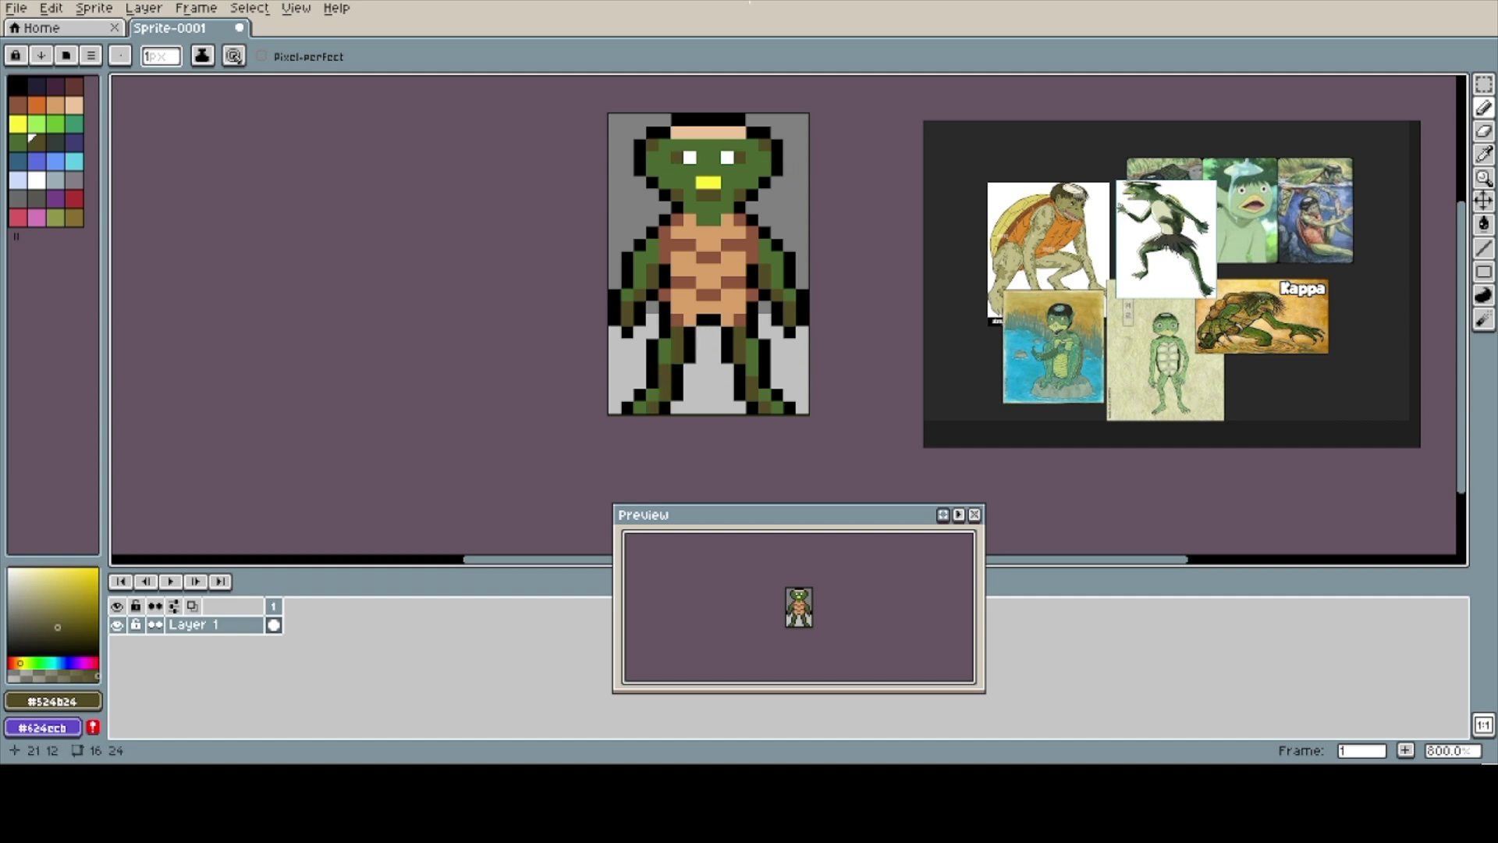
- Shade both ends of the peach crown tan and touch up the edges of the torso and arms
left_click(740, 131, "alt")
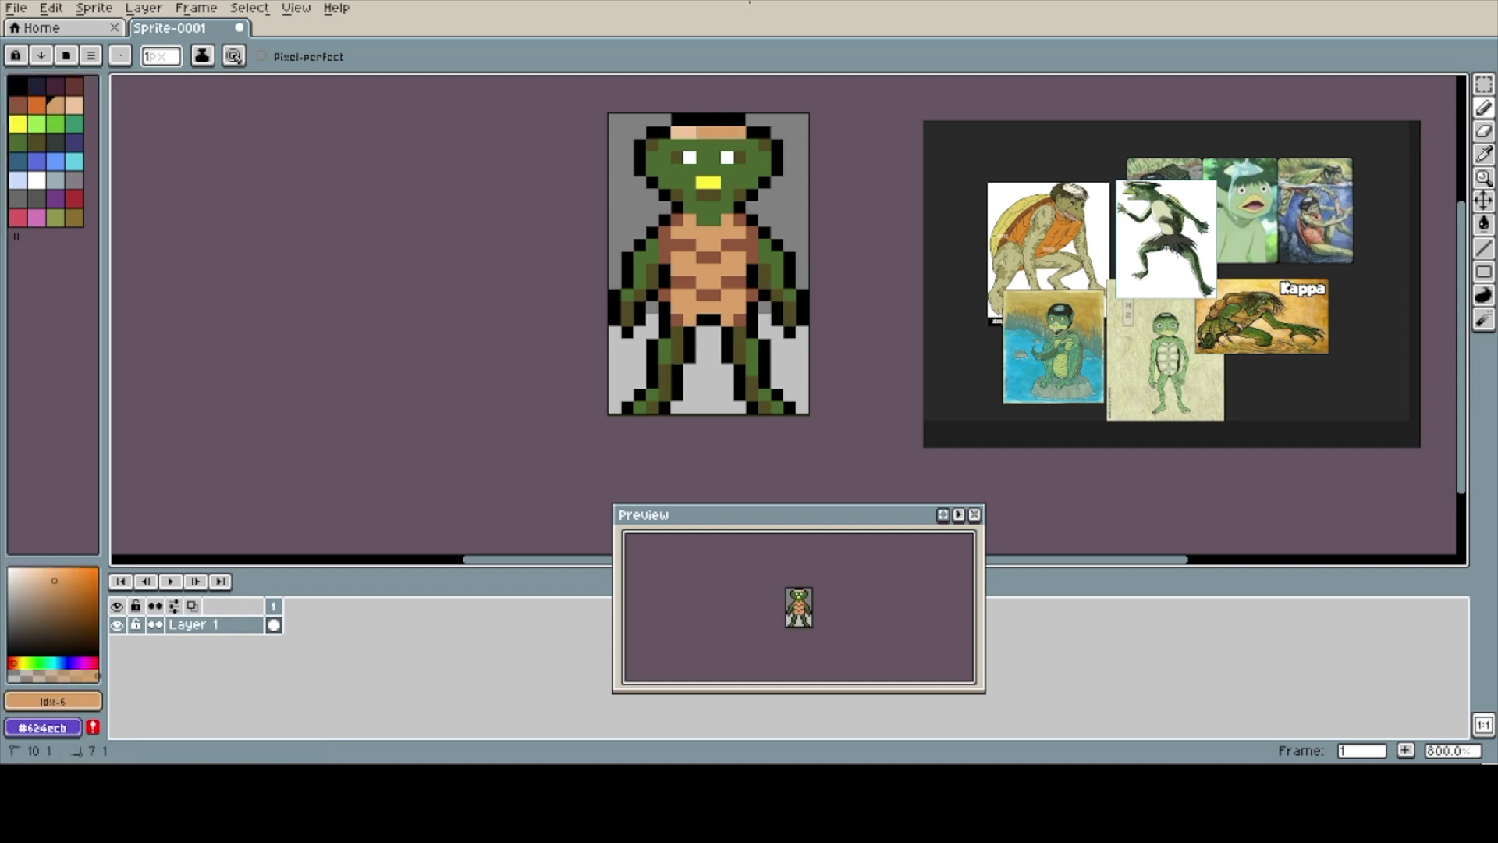
left_click(714, 132, "alt")
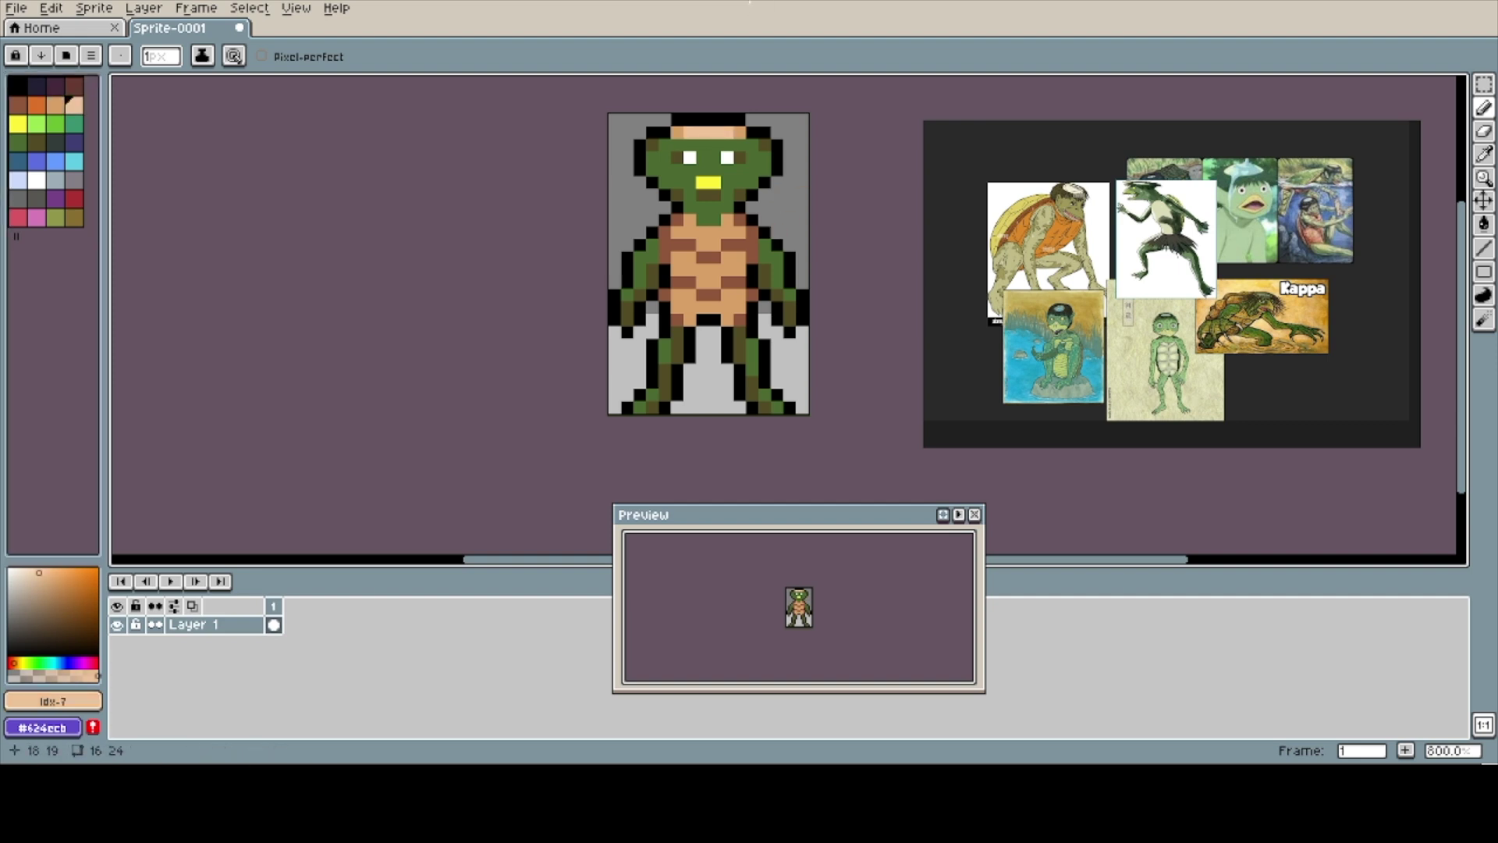
left_click(765, 270, "alt")
left_click(678, 245, "alt")
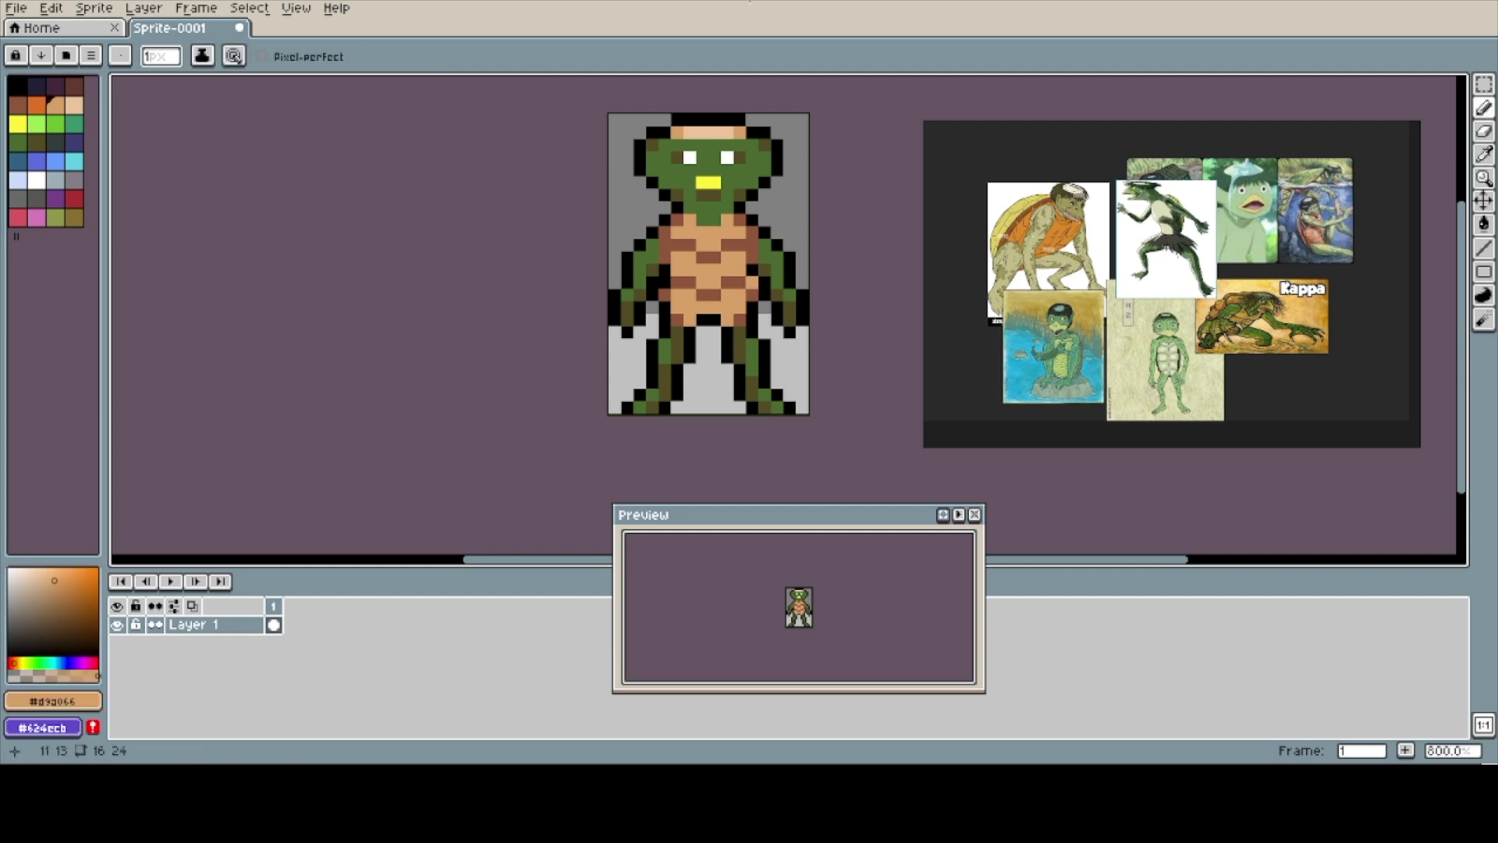
left_click(676, 232, "alt")
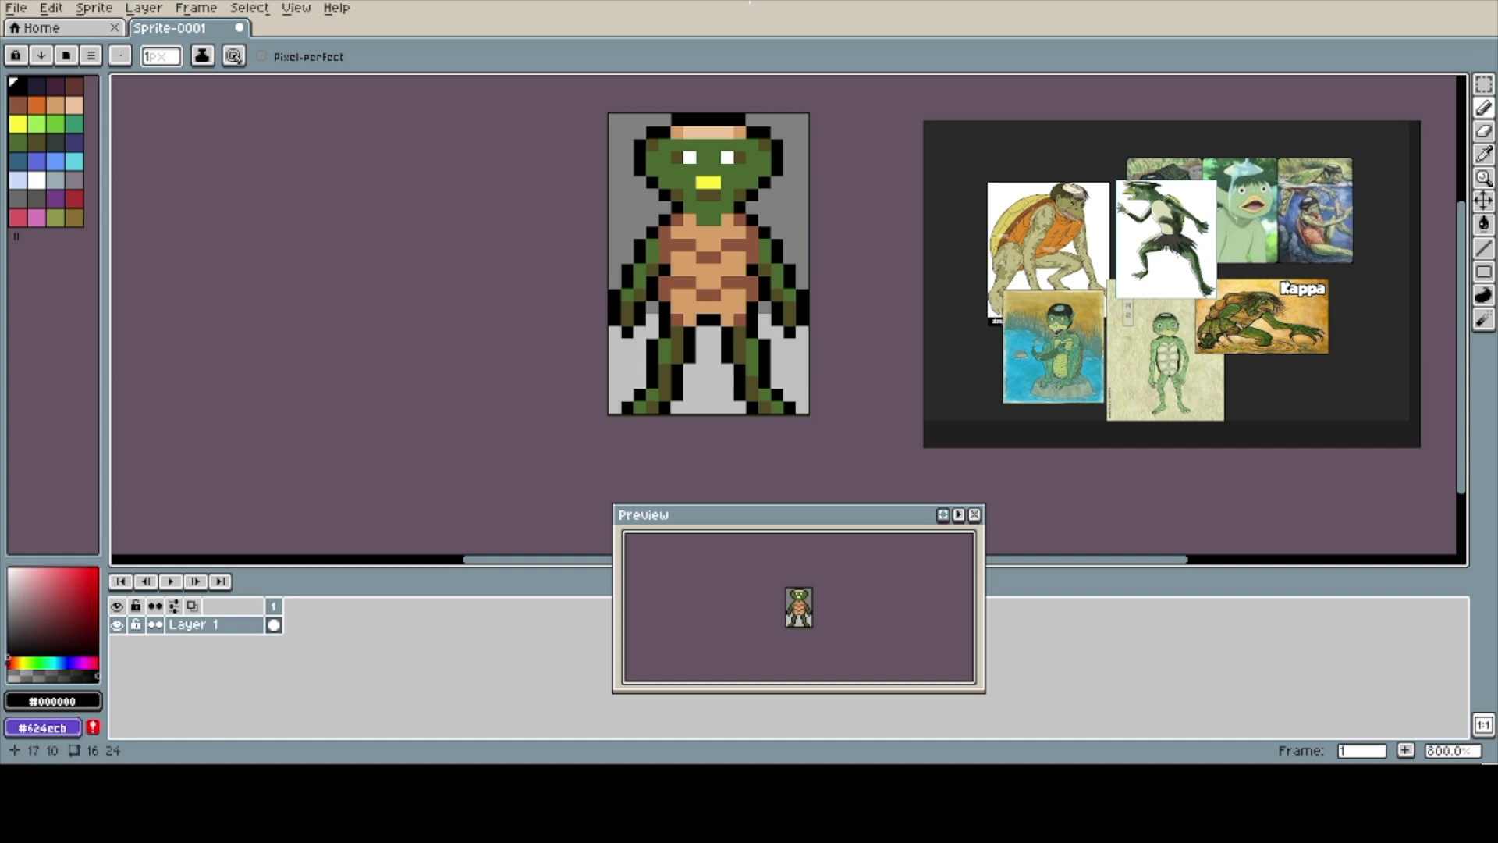
- Widen both feet outward to the canvas edges with black outline pixels and green fill #4b692f
left_click(803, 395)
left_click(803, 408)
left_click_drag(614, 396, 614, 408)
left_click(790, 408, "alt")
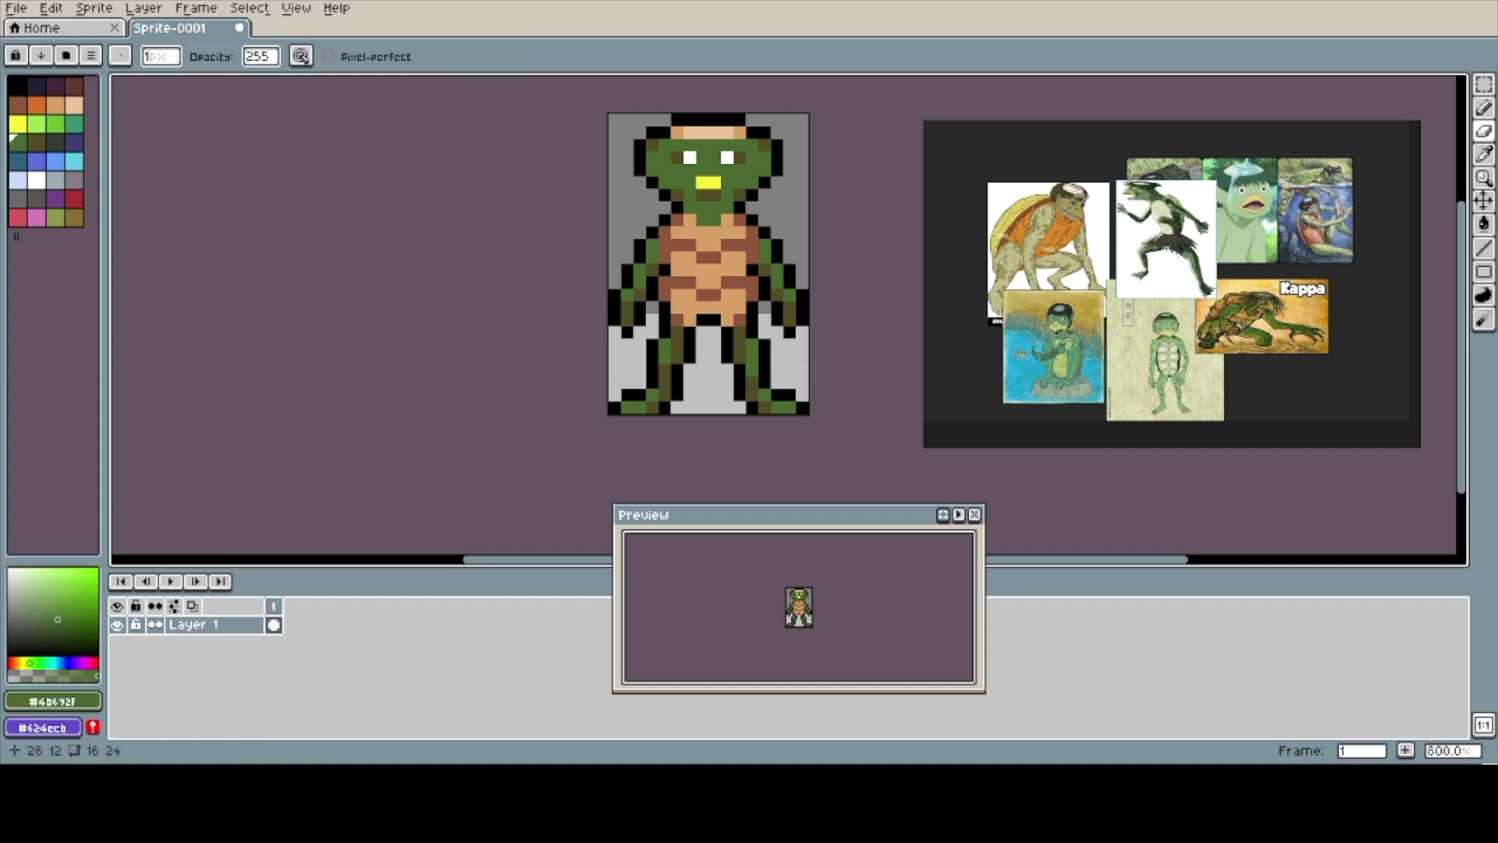
- Try reshaping the yellow beak on the kappa's face
scroll(715, 183, "up", 2)
left_click(713, 182)
key("b")
left_click_drag(713, 182, 688, 182)
left_click(18, 124)
left_click(688, 208)
- Enlarge the sprite preview and soften the outline between the upper legs with dark grey-green pixels
key("z")
scroll(880, 316, "down", 5)
scroll(880, 315, "up", 1)
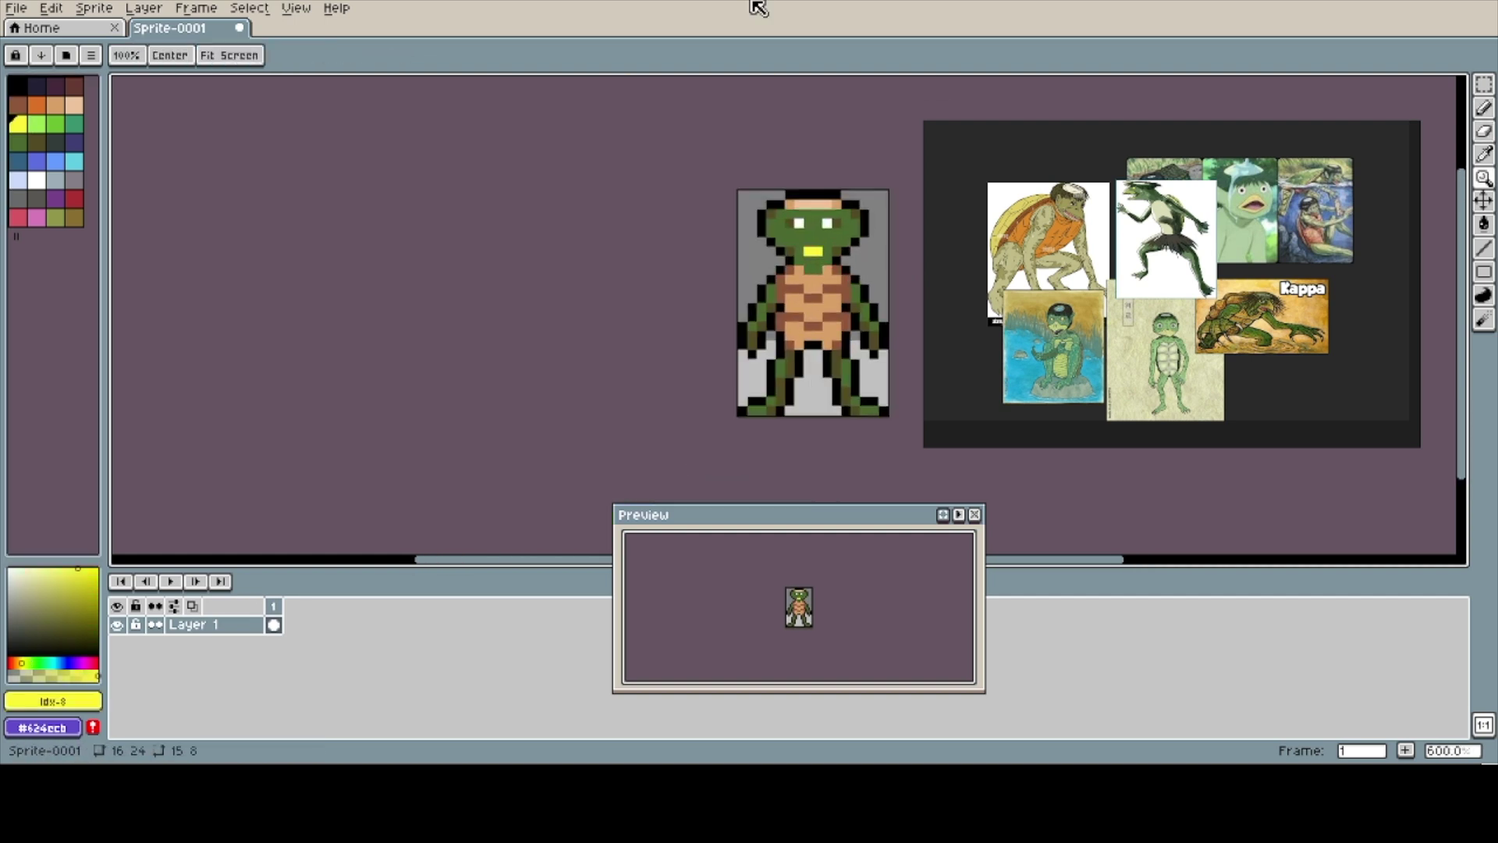
key("plus")
left_click(53, 140)
key("b")
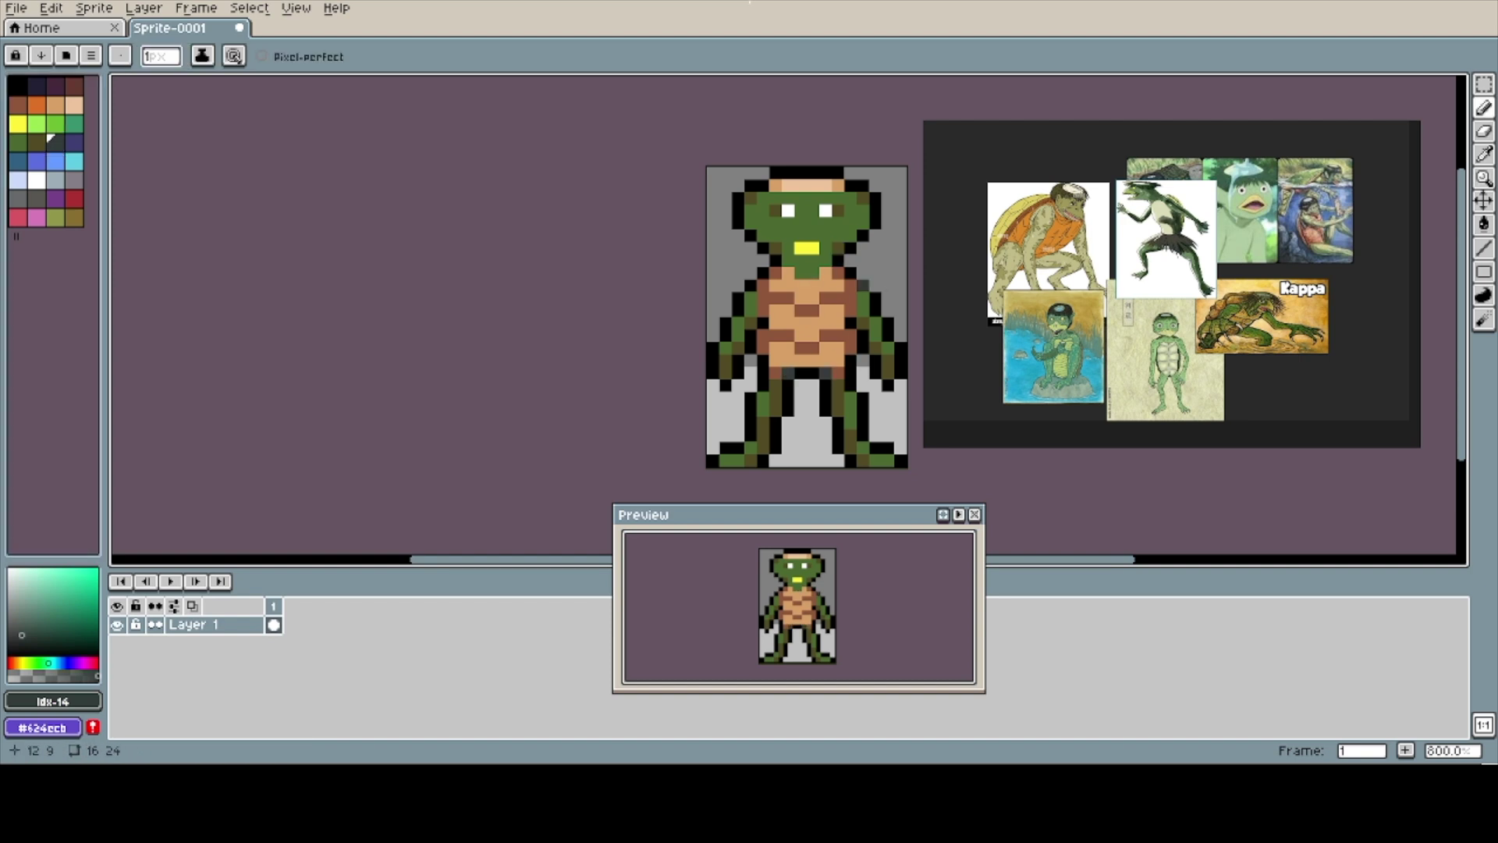
- Add a new layer and draw a black-outlined brown shell behind both shoulders
left_click(751, 261, "alt")
key("shift+n")
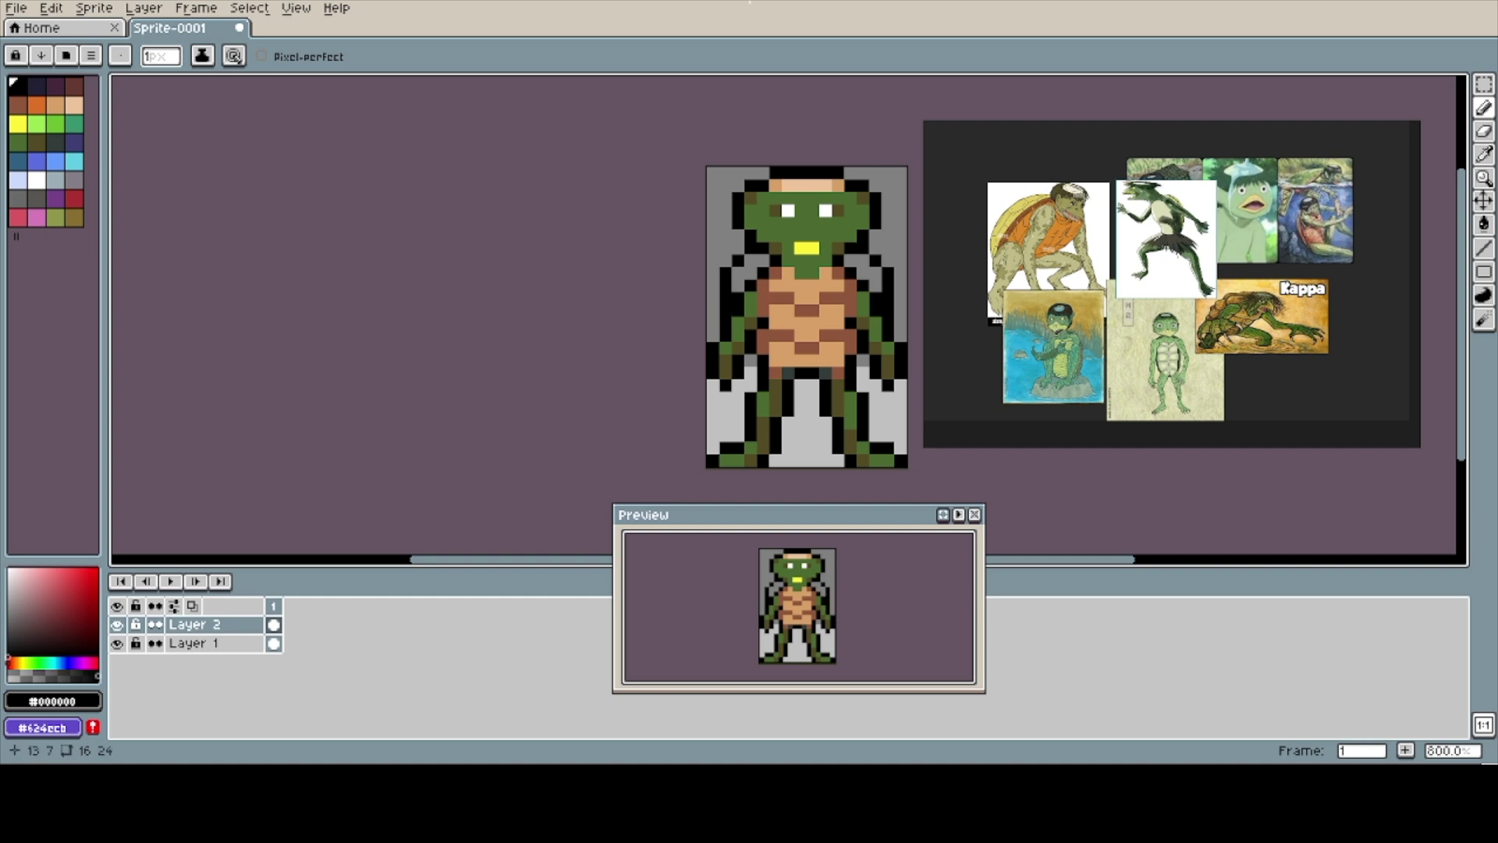
left_click(812, 297, "alt")
left_click_drag(737, 273, 762, 259)
left_click_drag(849, 259, 862, 272)
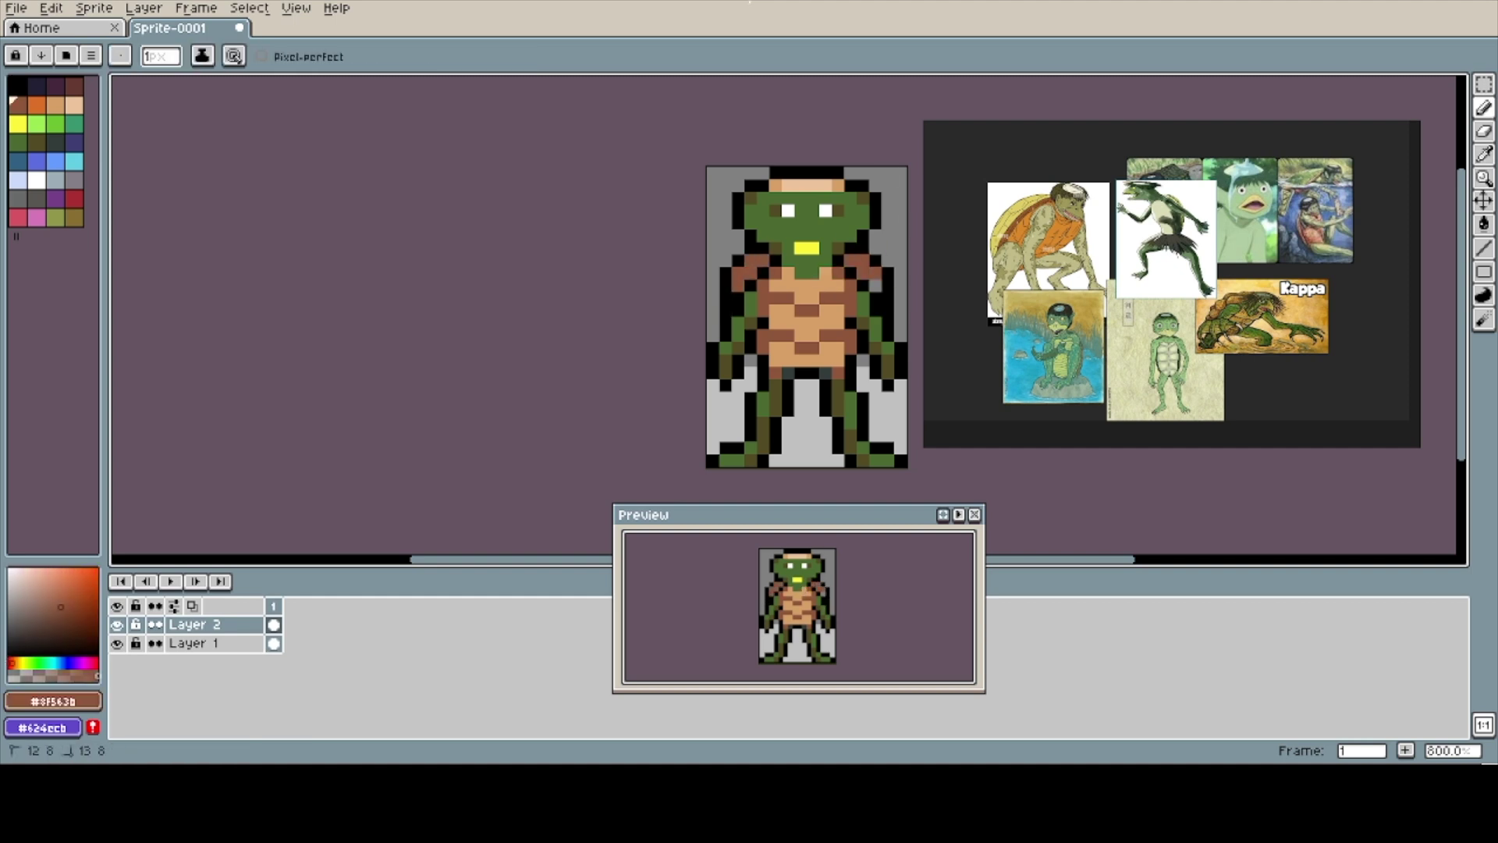
- Extend the shell's black outline down to the hips and fill its lower parts in brown with dark brown shading
left_click(902, 323, "alt")
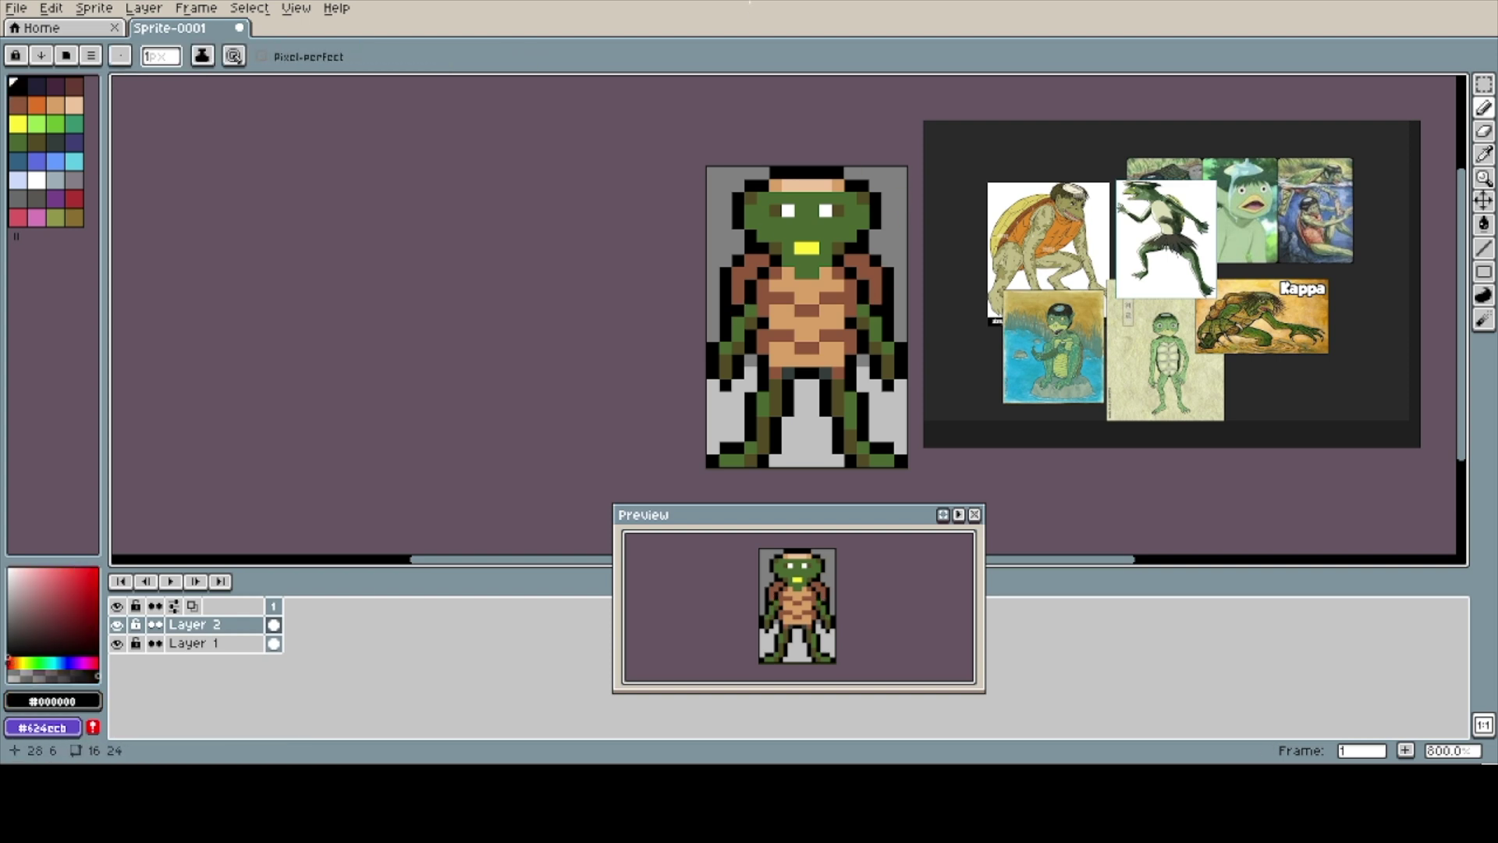
key("e")
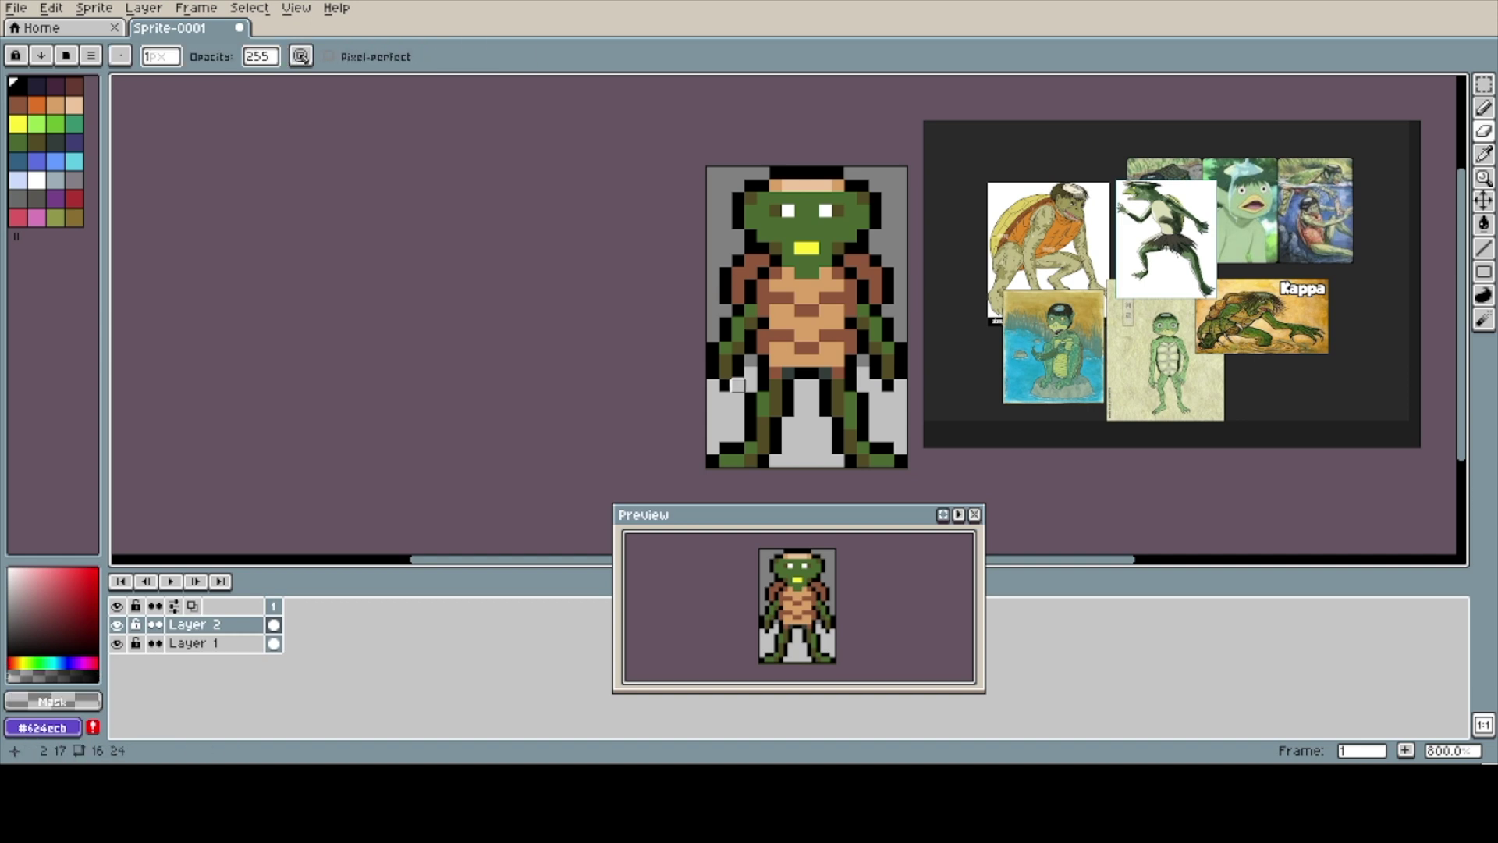
left_click(750, 385, "alt")
key("b")
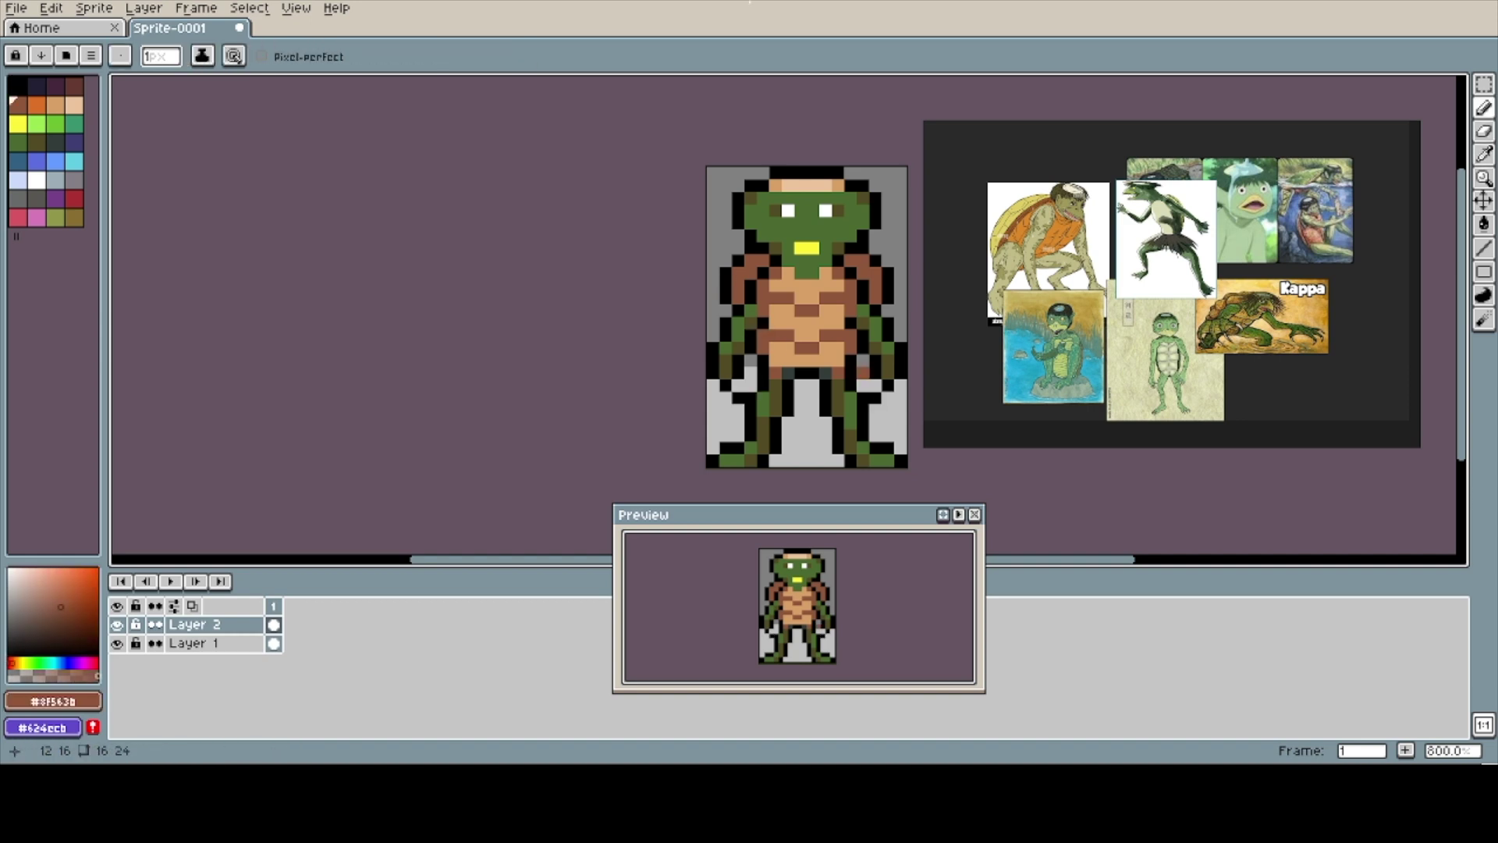
left_click(888, 286, "alt")
left_click_drag(875, 286, 875, 298)
left_click_drag(738, 386, 750, 386)
left_click_drag(876, 387, 863, 373)
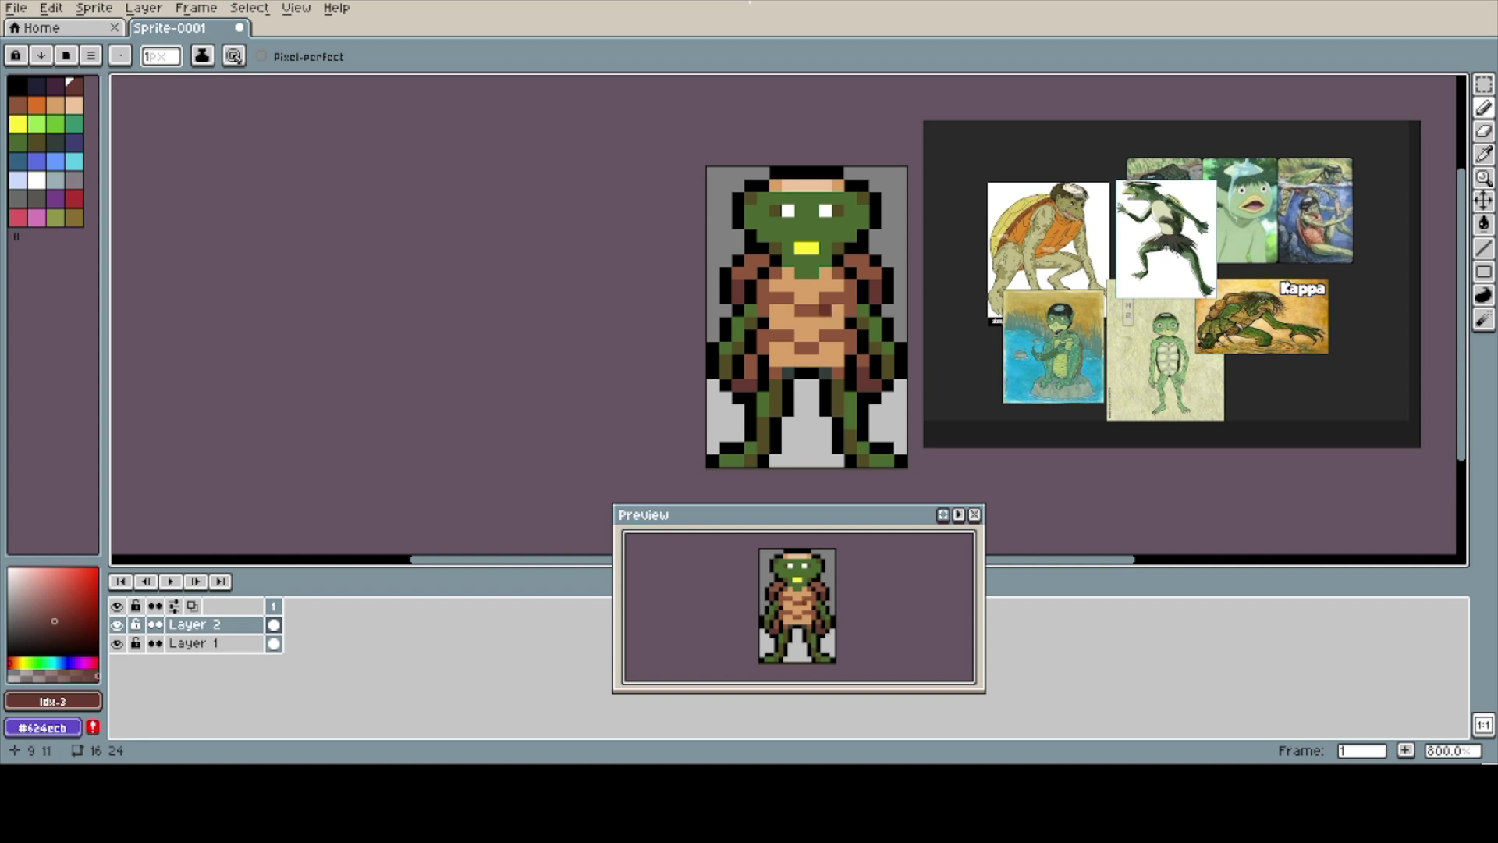
- Paint the green upper arms over the shell on both sides and touch up their black outline
left_click(738, 323, "alt")
left_click_drag(738, 285, 738, 310)
left_click(775, 260, "alt")
left_click(725, 311)
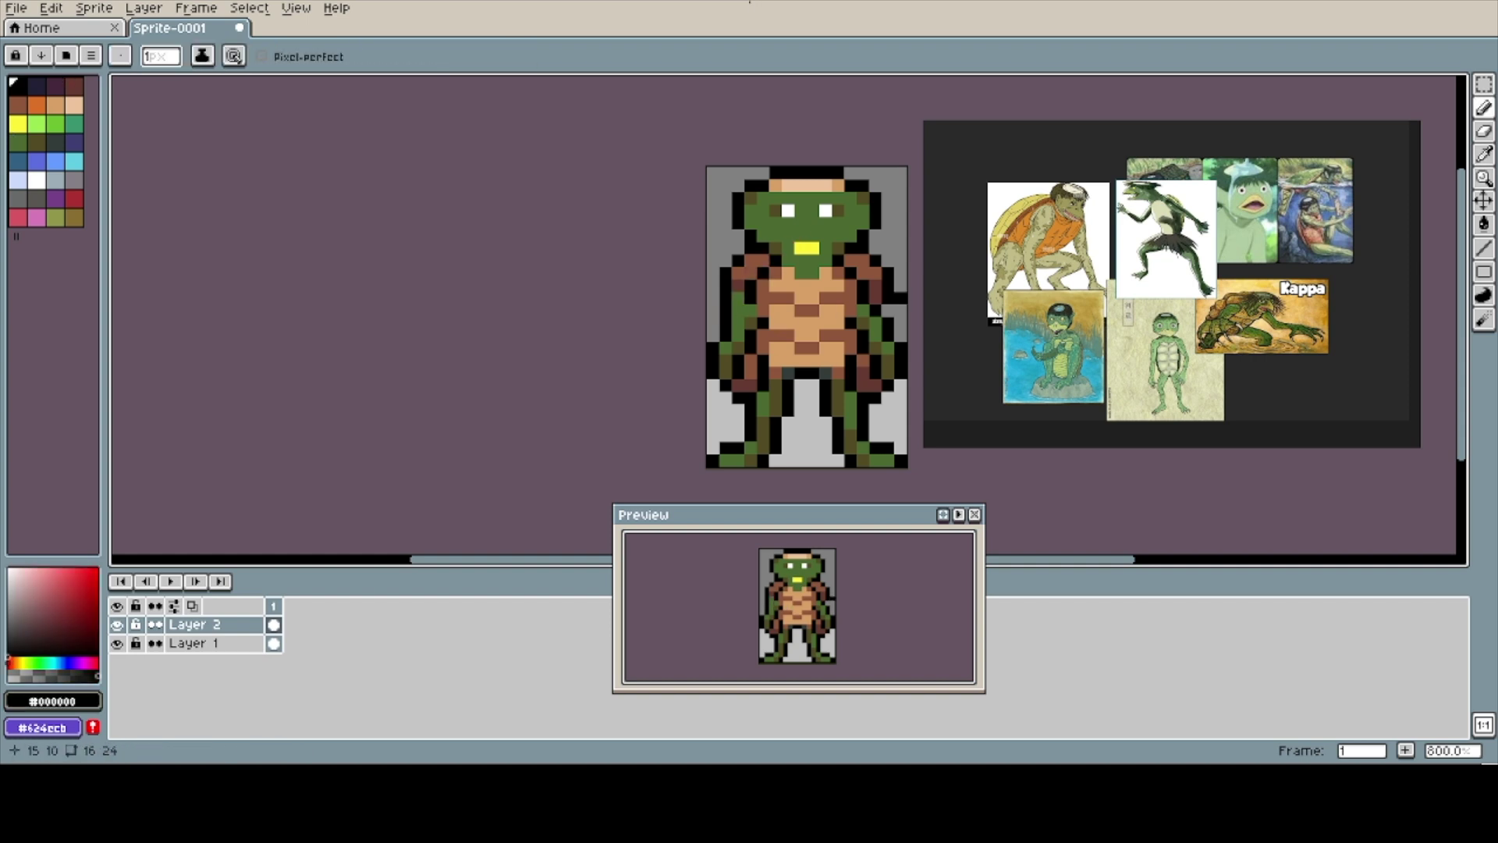
left_click(875, 316, "alt")
left_click_drag(875, 286, 875, 310)
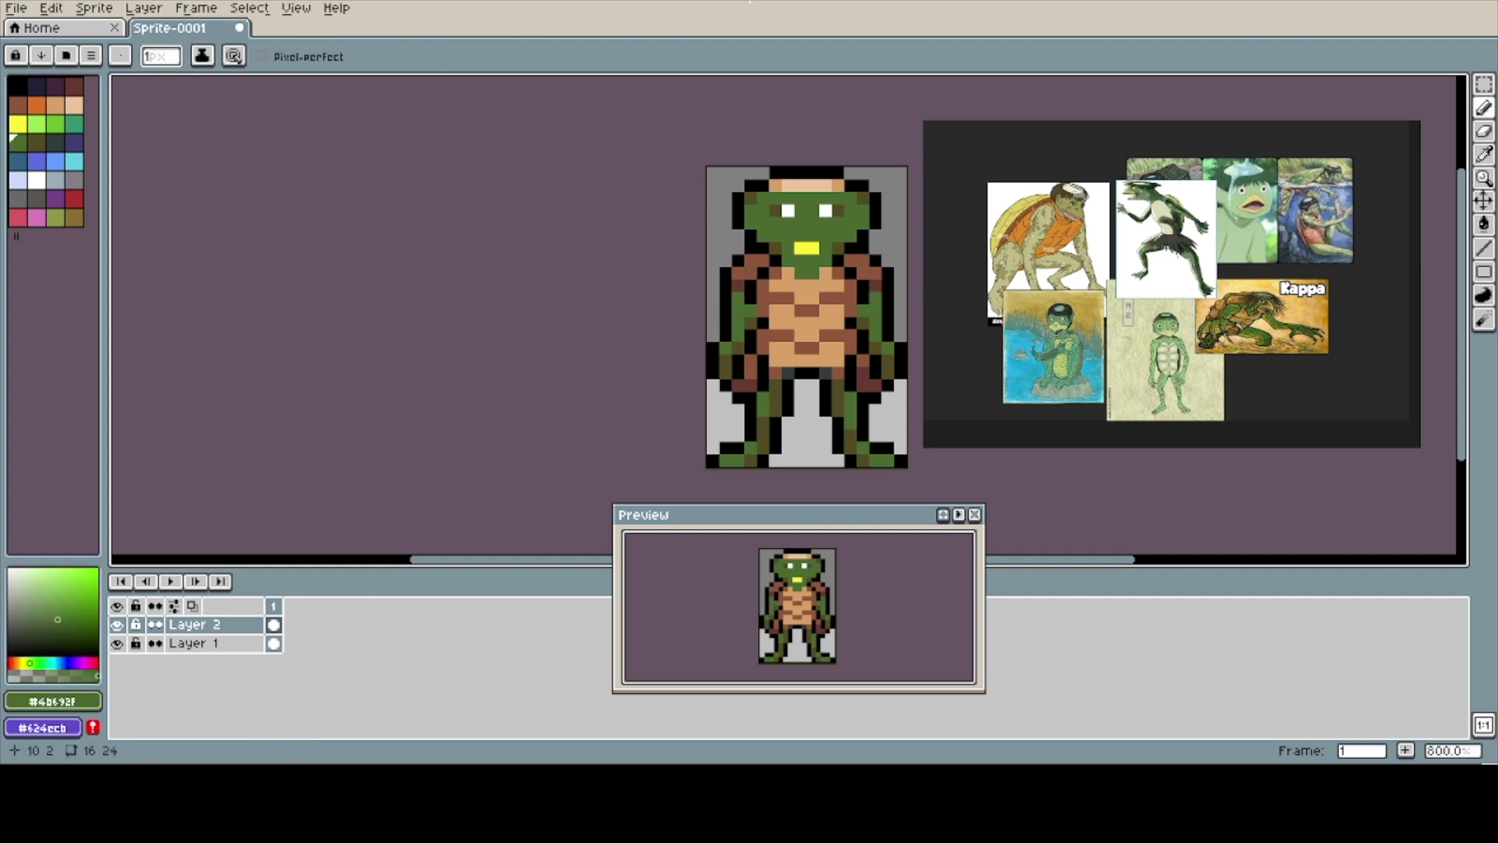
- Paint cyan water with a white highlight in the crown dish and add olive shading to the head
left_click(74, 161)
left_click_drag(801, 185, 813, 185)
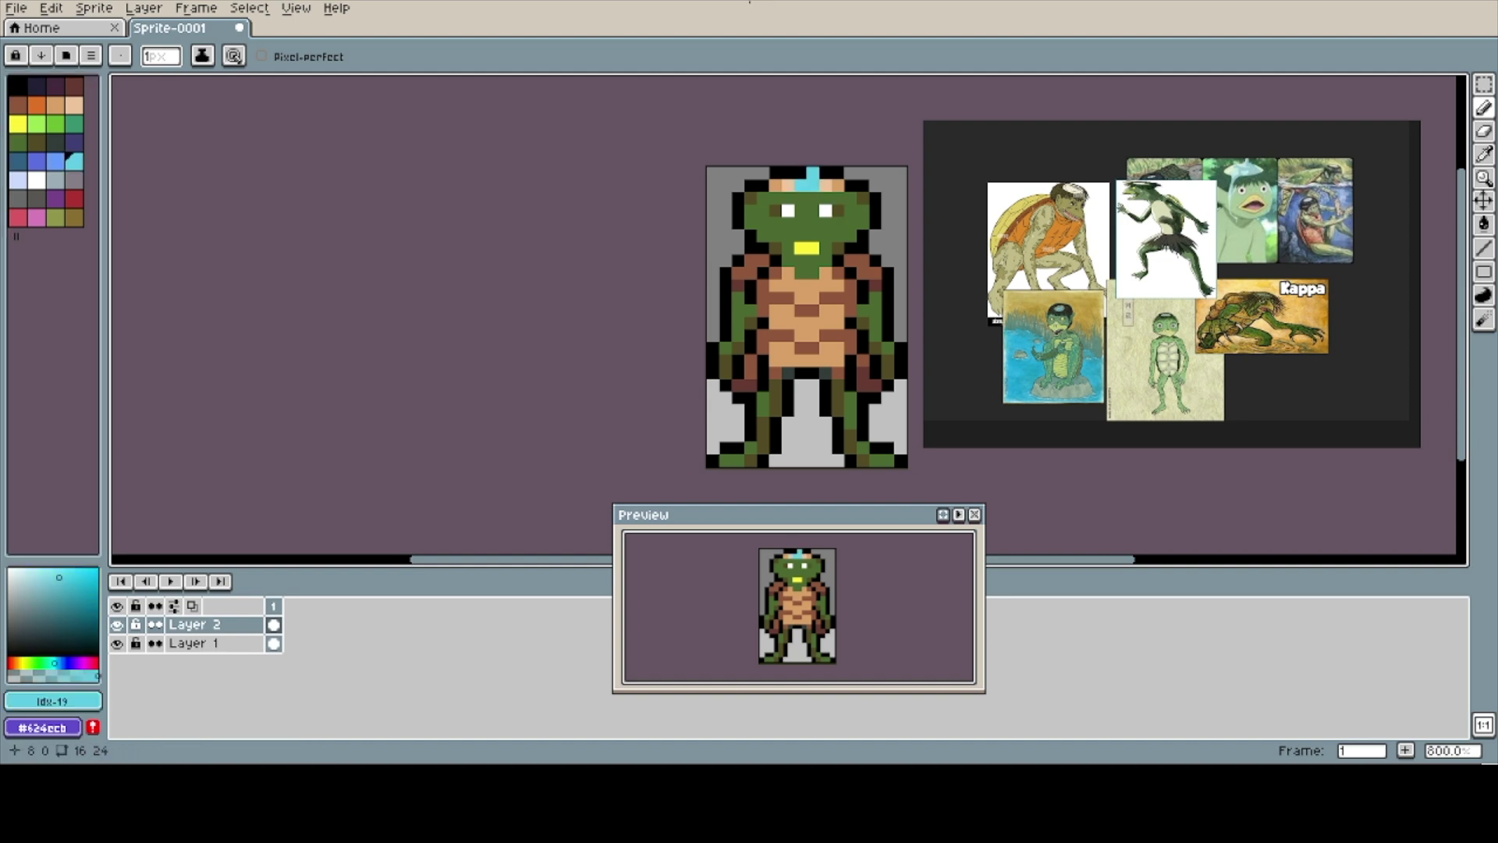
left_click(37, 179)
left_click(812, 185)
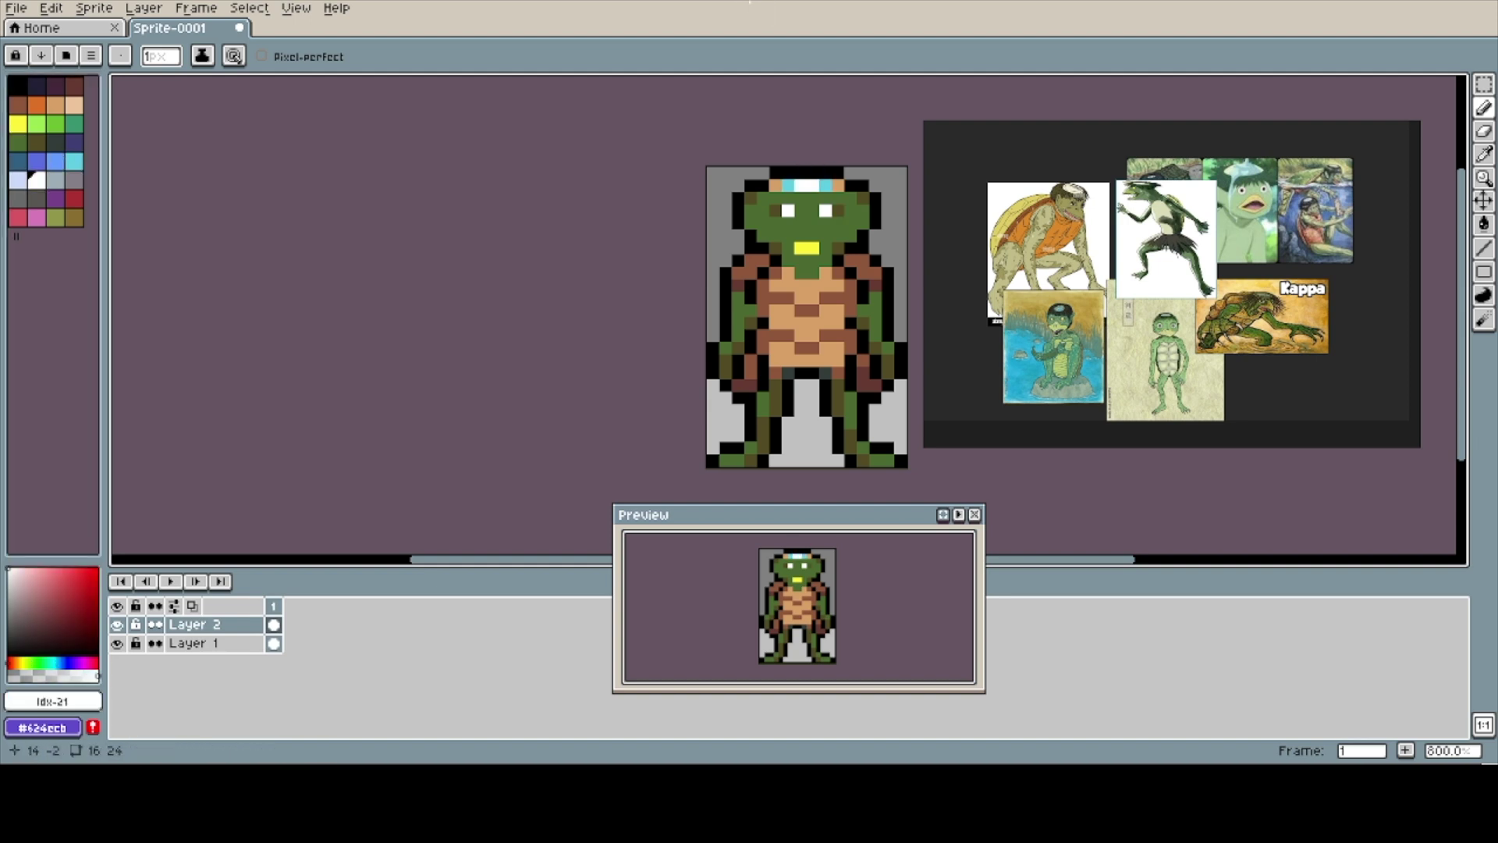
left_click(31, 138)
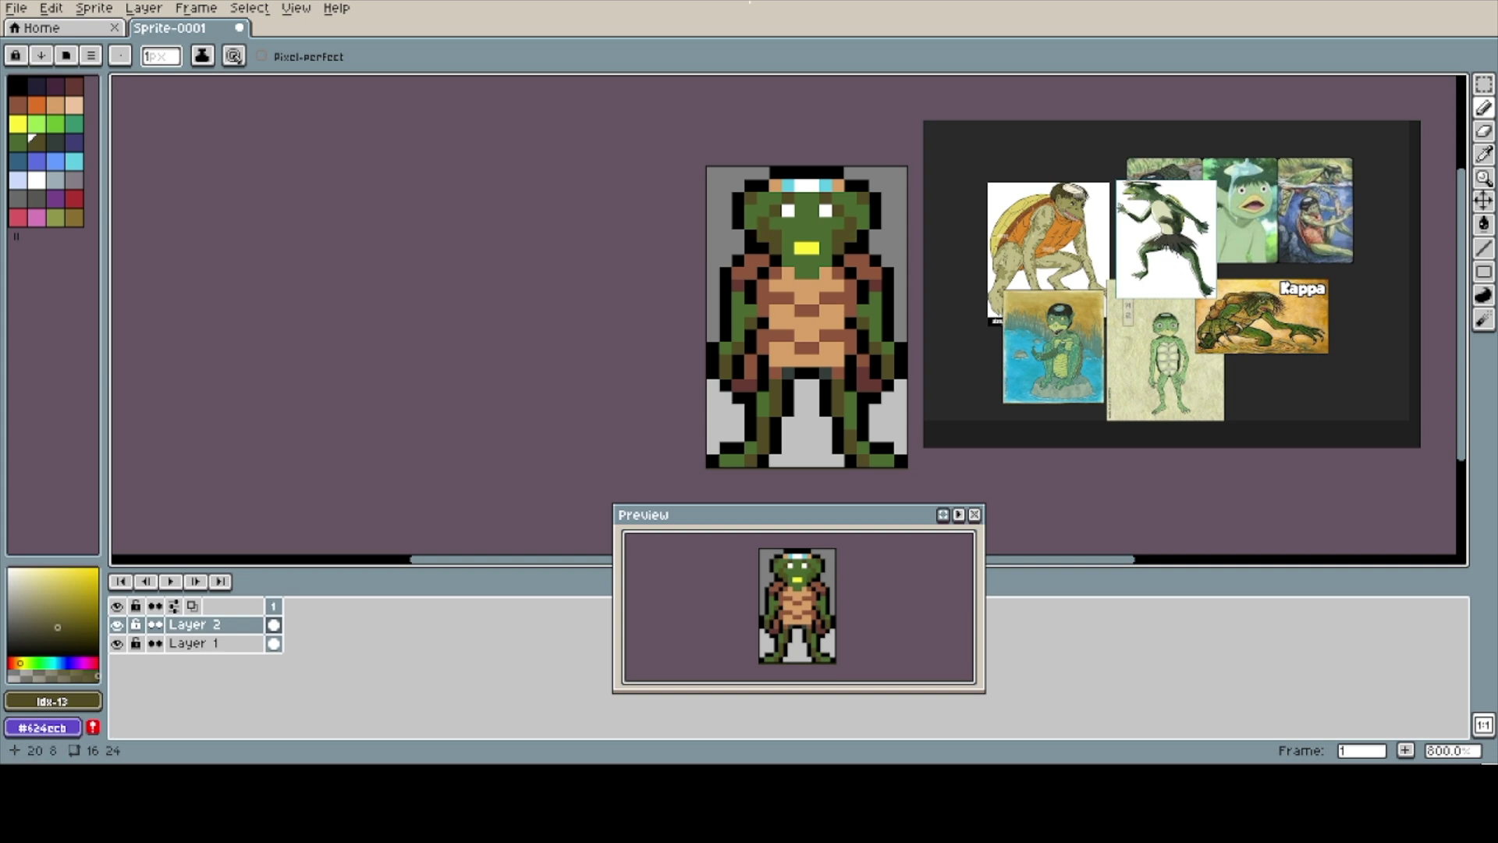
- Shade the shell's lower tips beside the legs with dark brown #663931
left_click(851, 404, "alt")
left_click(864, 398)
key("ctrl+z")
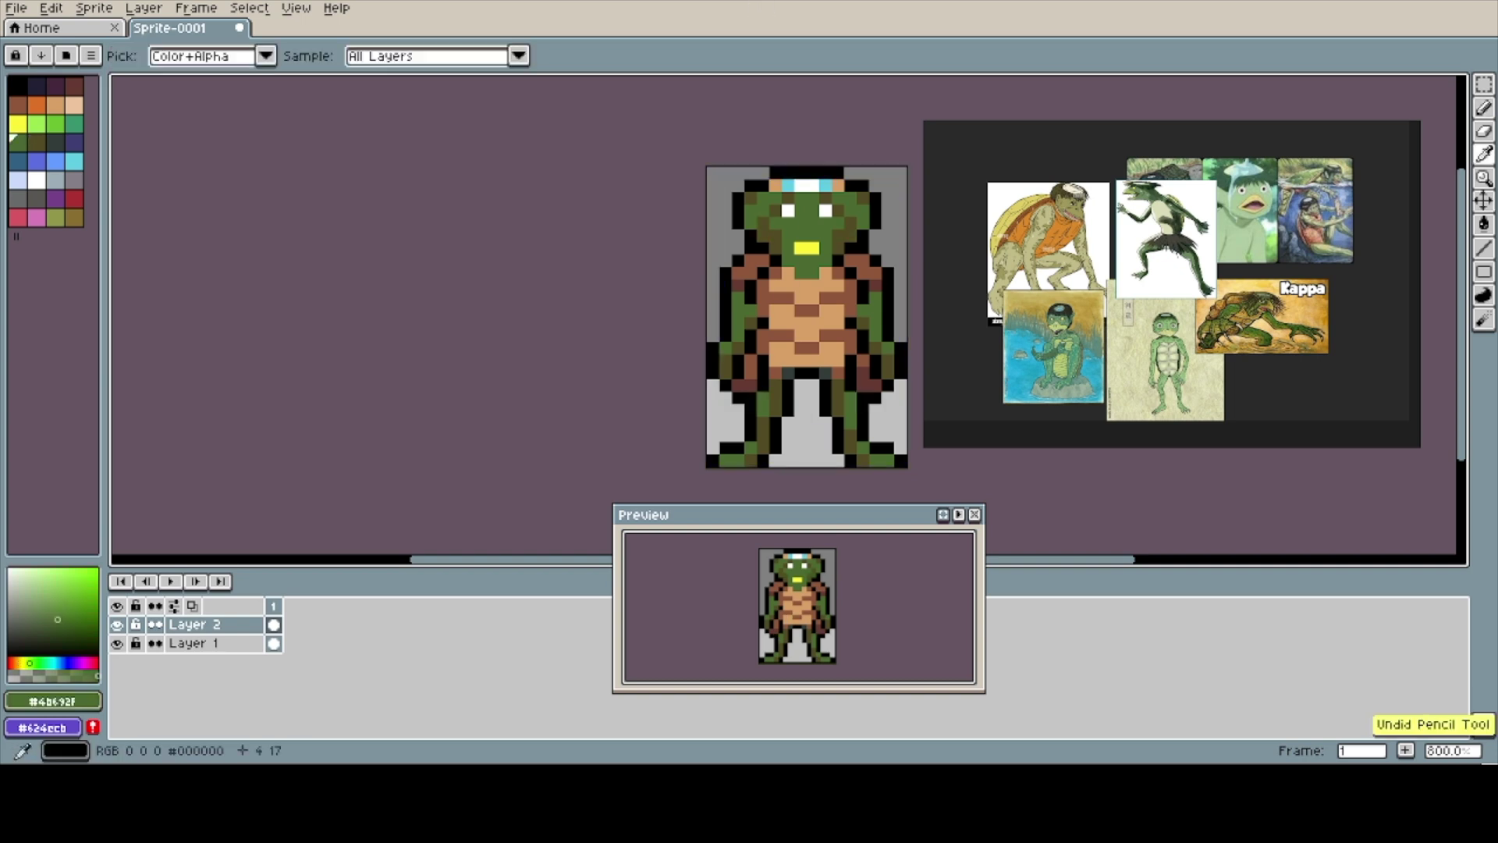
left_click(876, 386, "alt")
left_click(864, 398)
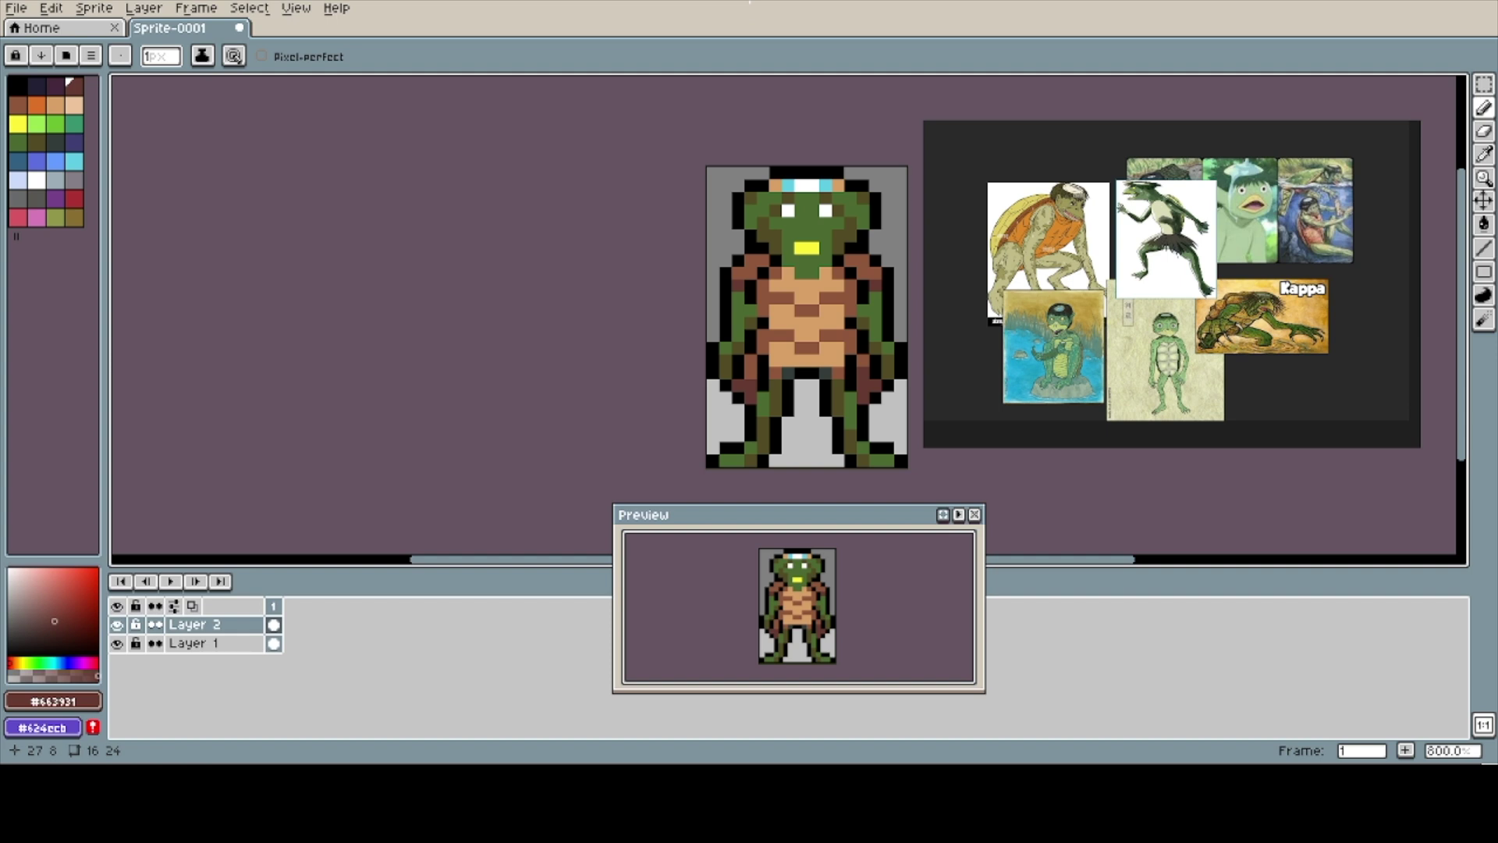
left_click(17, 103)
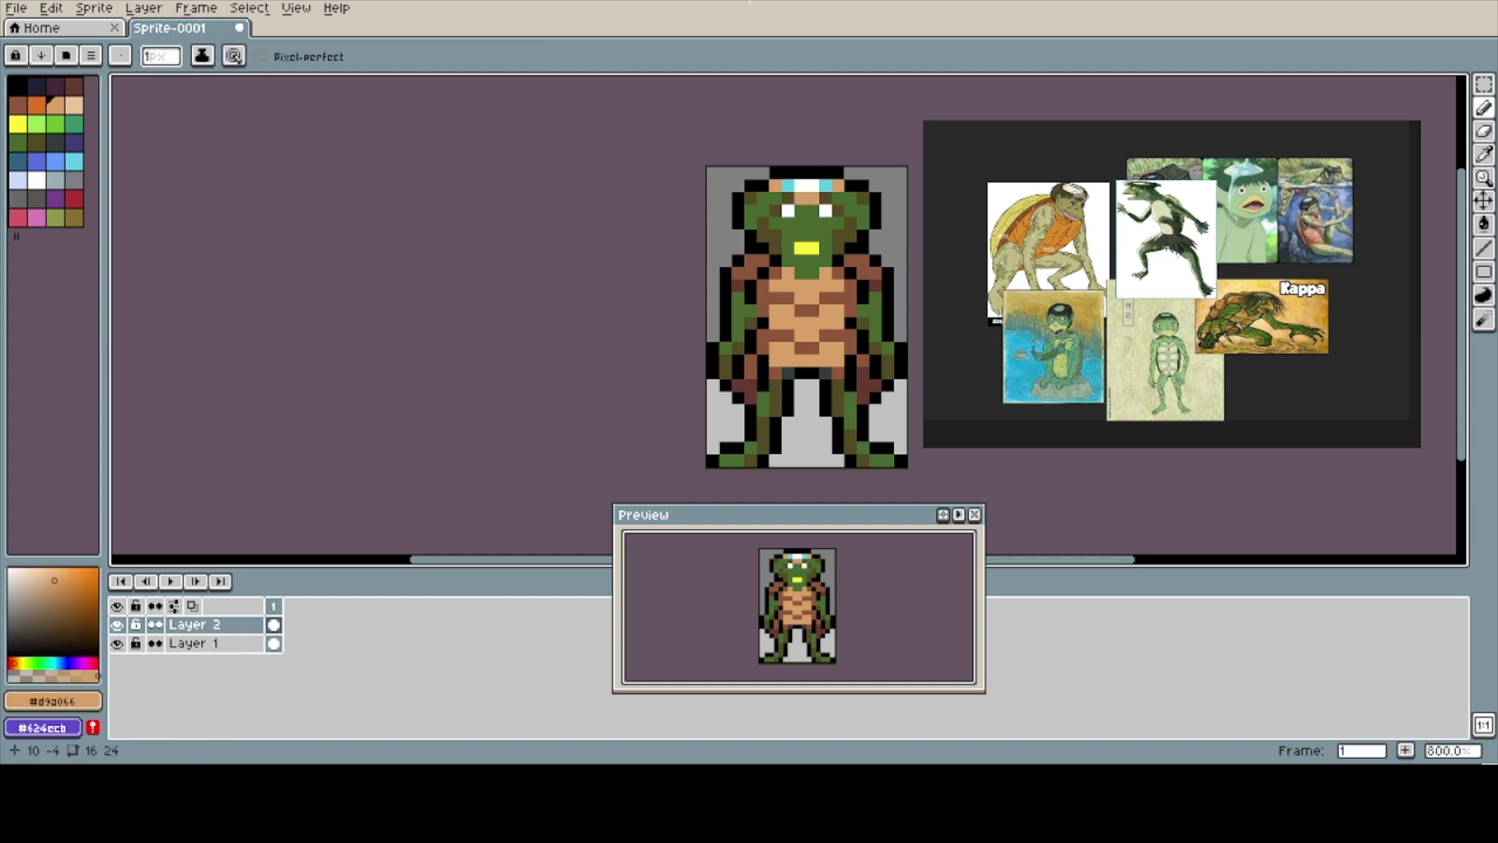
left_click(74, 161)
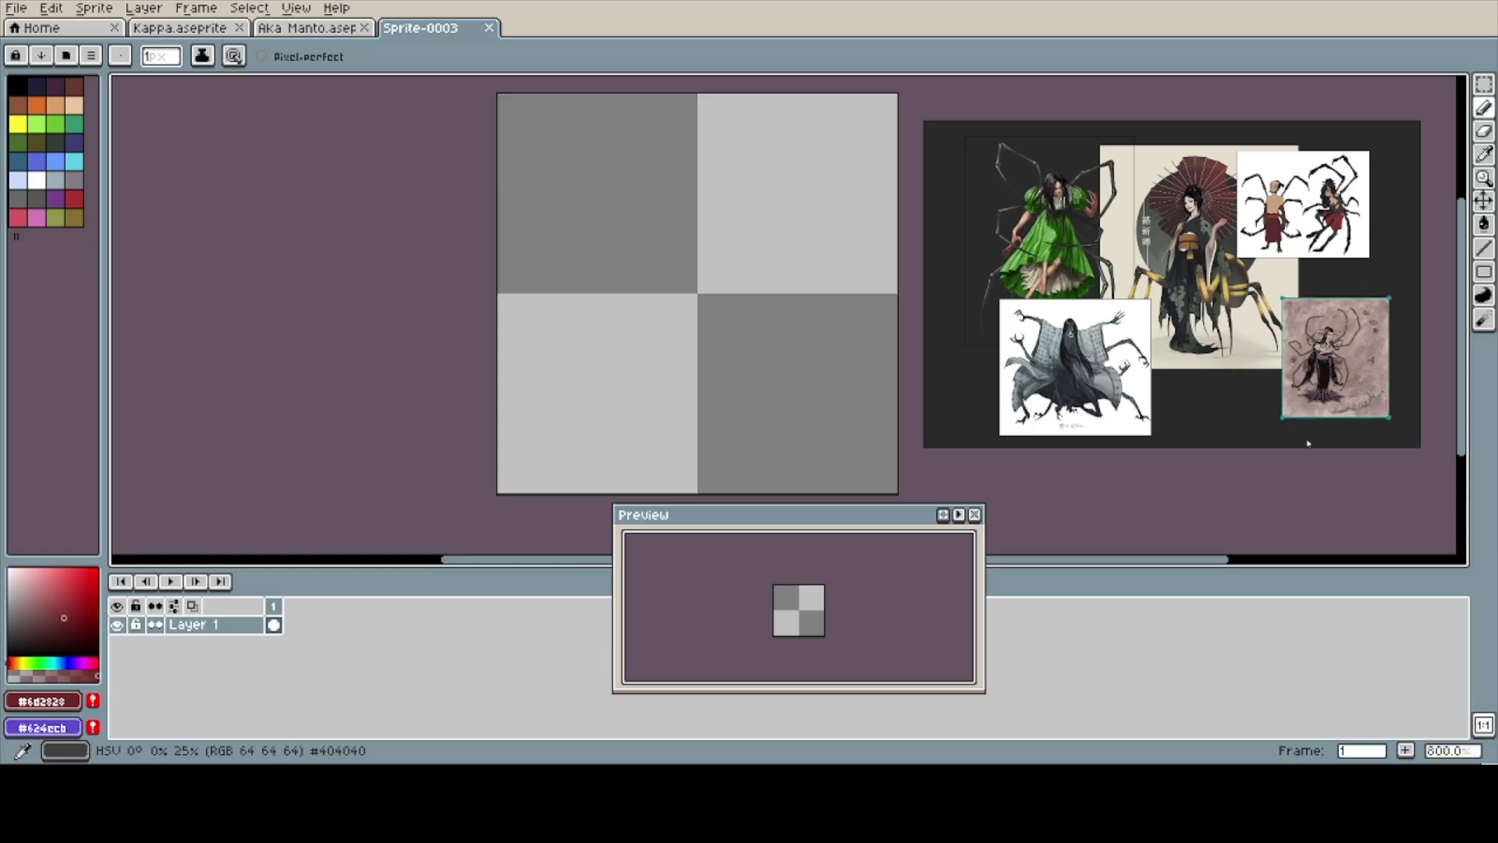
- Block in a solid black silhouette with a head, narrow neck and wide lower body at the centre of the 32 by 32 canvas
left_click(17, 85)
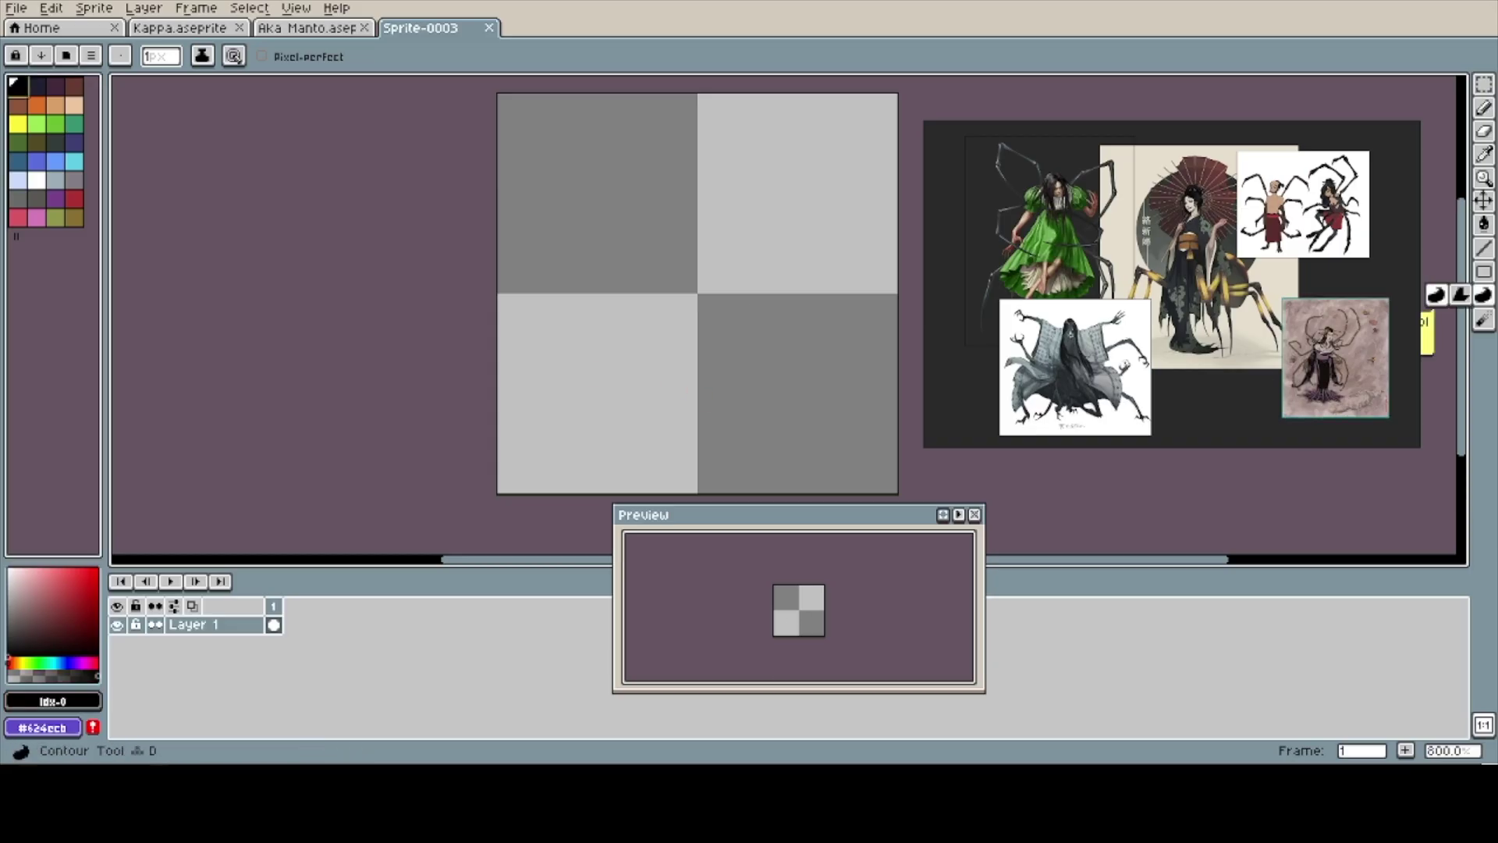
mouse_move(678, 213)
left_mouse_down()
mouse_move(702, 262)
mouse_move(654, 213)
mouse_move(653, 251)
mouse_move(704, 273)
mouse_move(655, 320)
mouse_move(687, 359)
mouse_move(691, 289)
mouse_move(712, 374)
mouse_move(741, 401)
left_mouse_up()
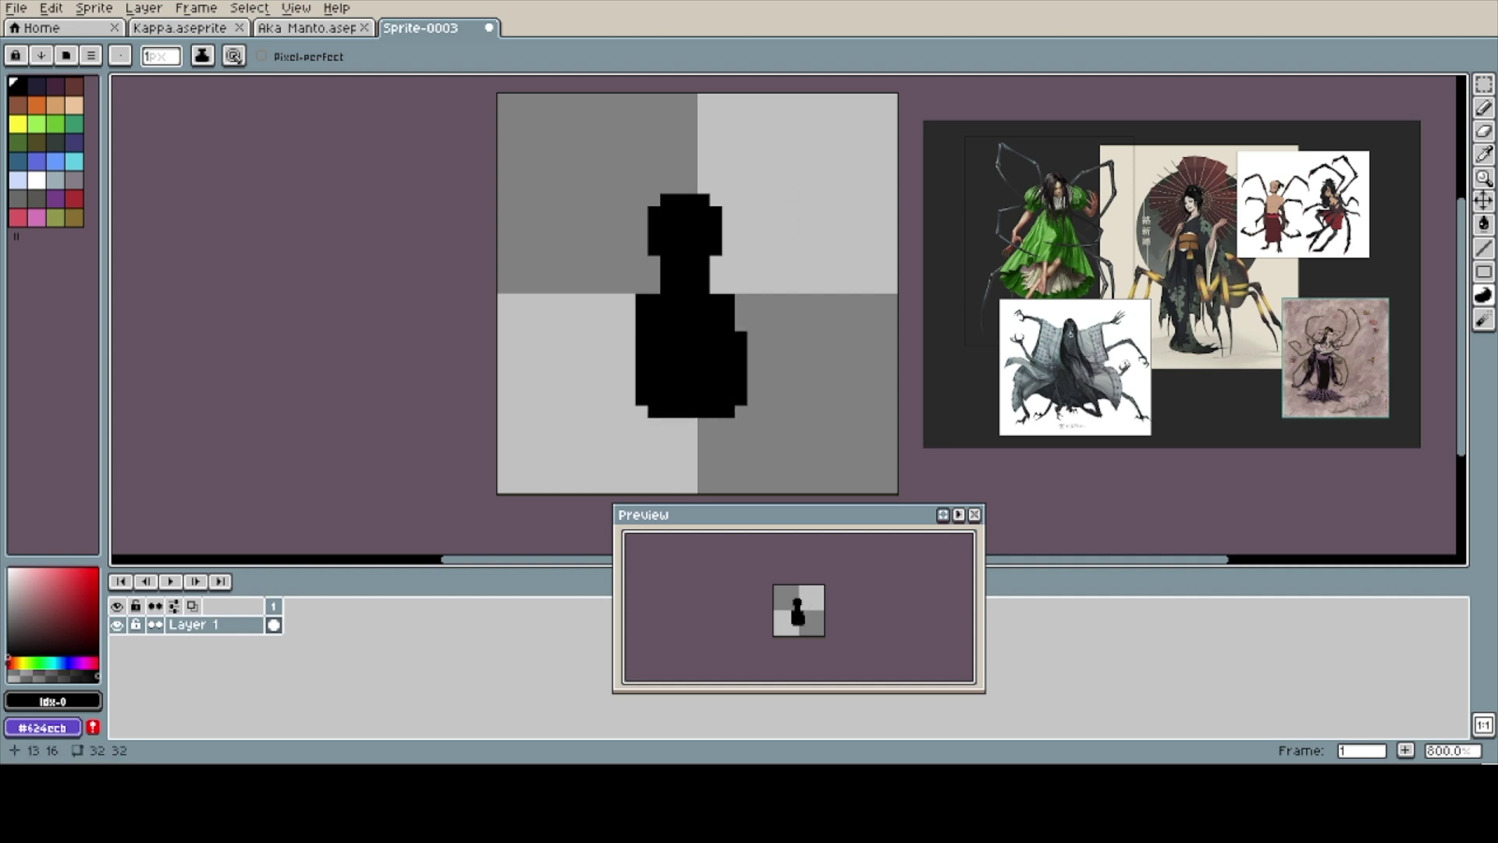
left_click_drag(629, 336, 639, 390)
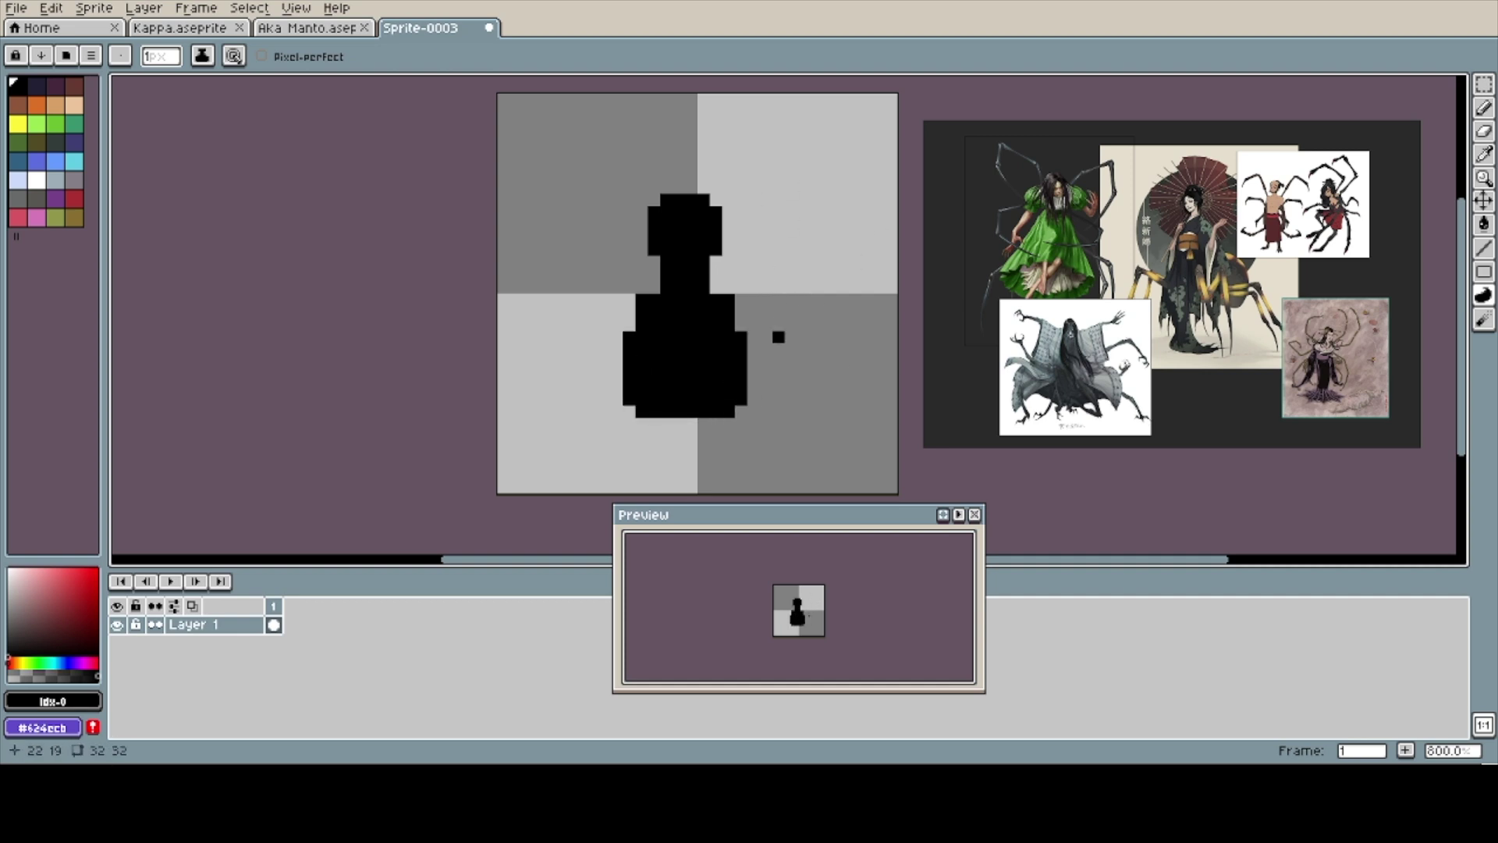
left_click_drag(753, 386, 826, 484)
key("ctrl+z")
mouse_move(761, 386)
left_mouse_down()
mouse_move(794, 387)
mouse_move(840, 462)
mouse_move(823, 487)
left_mouse_up()
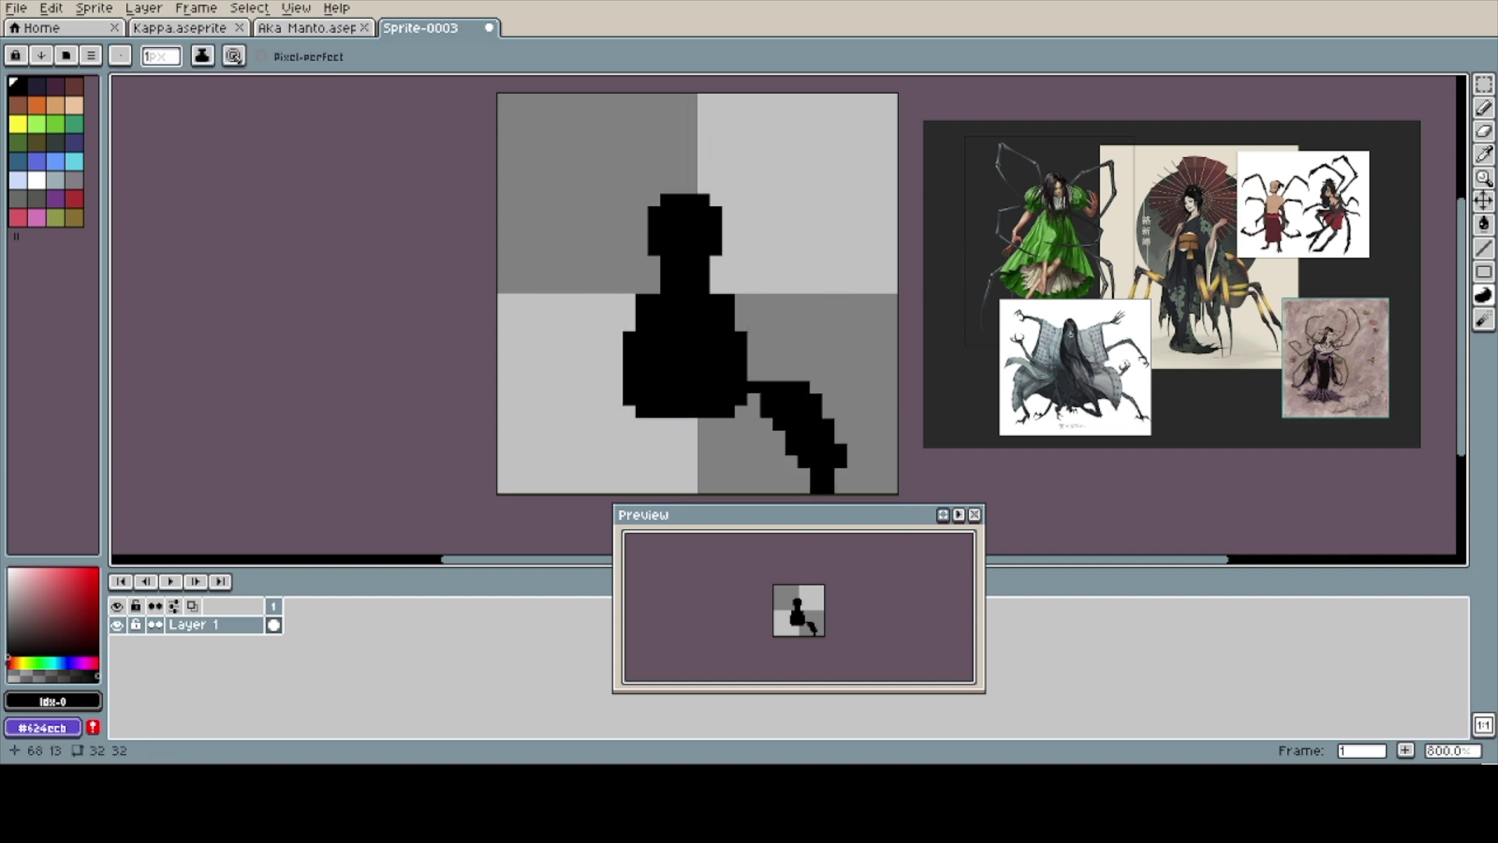
key("ctrl+z")
- Draw a thin black curved leg with the Curve tool from the body's lower right side down to the canvas's bottom edge
left_click(1484, 248)
left_click(1459, 248)
left_click_drag(753, 399, 858, 493)
- Copy the curved leg, place the copy on the body's left side and flip it horizontally
key("m")
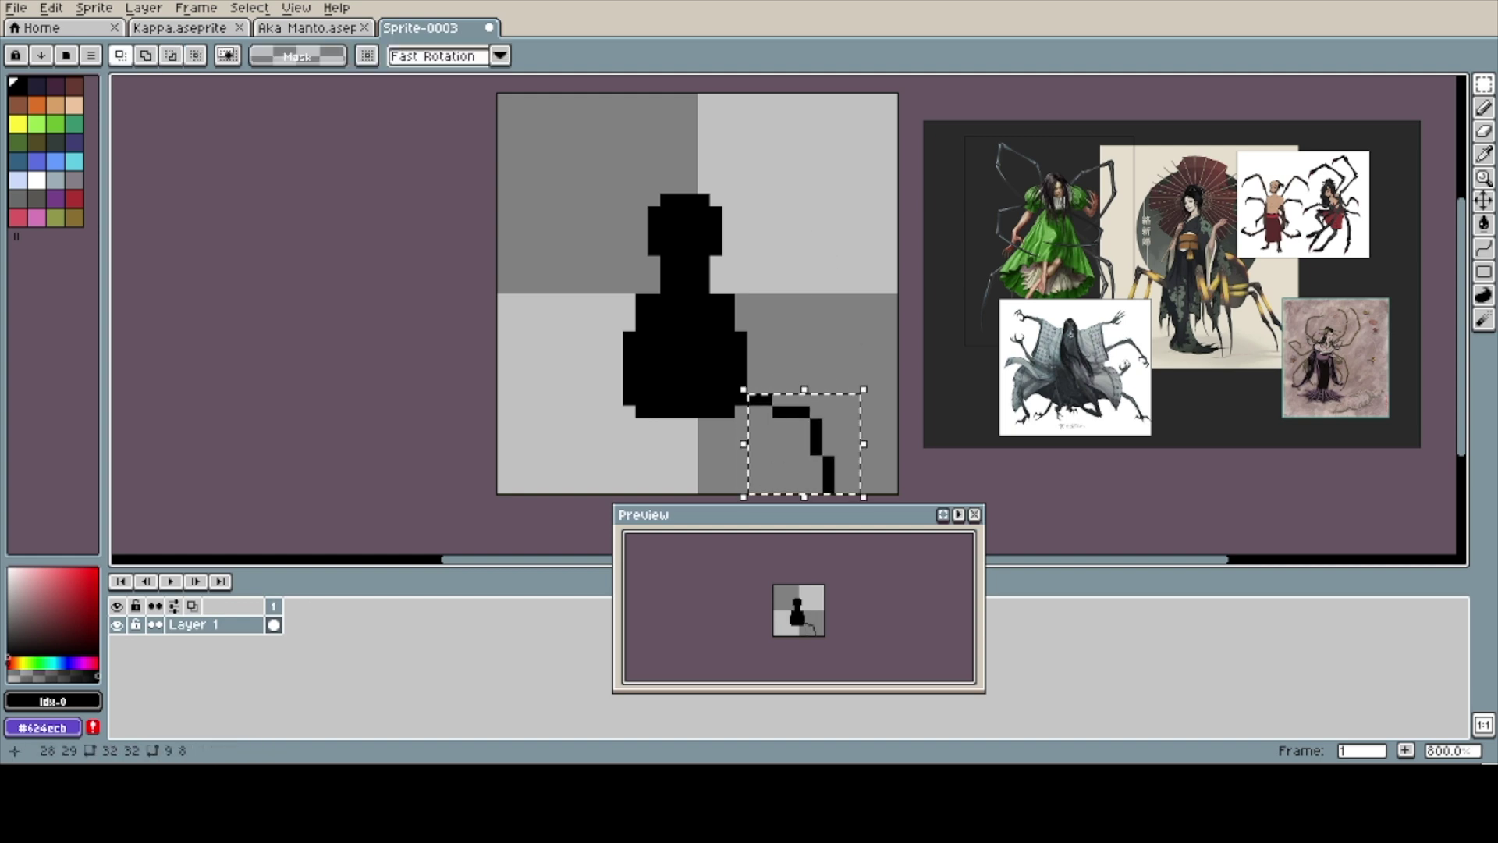
key("ctrl+c")
key("ctrl+v")
left_click_drag(803, 445, 579, 445)
left_click(51, 8)
left_click(86, 255)
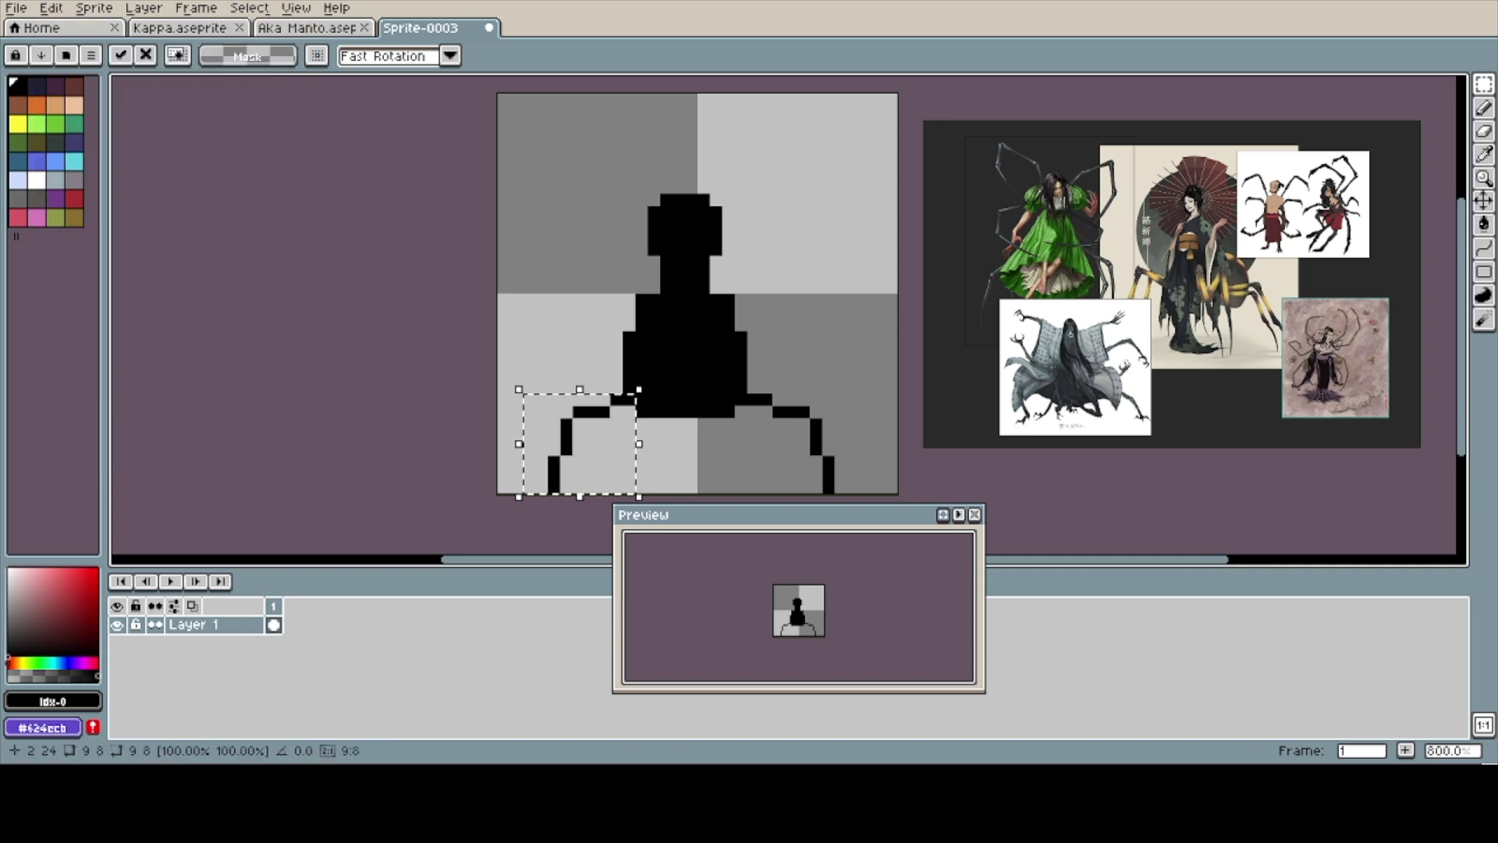
left_click(840, 348)
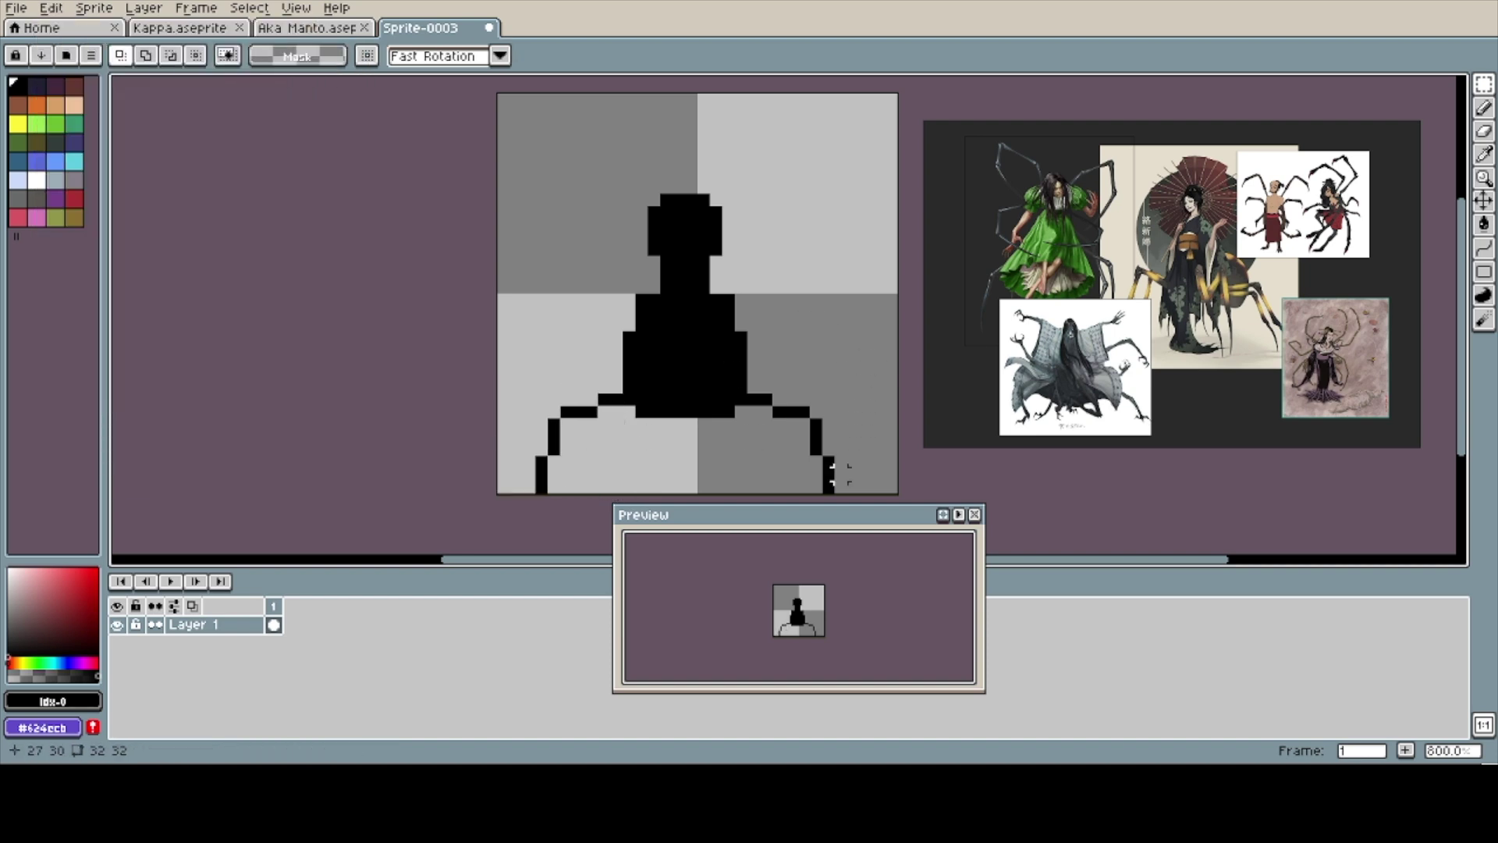
- Widen the silhouette by shifting its right half and leg two pixels outward and filling the gap in black
key("b")
left_click(804, 423)
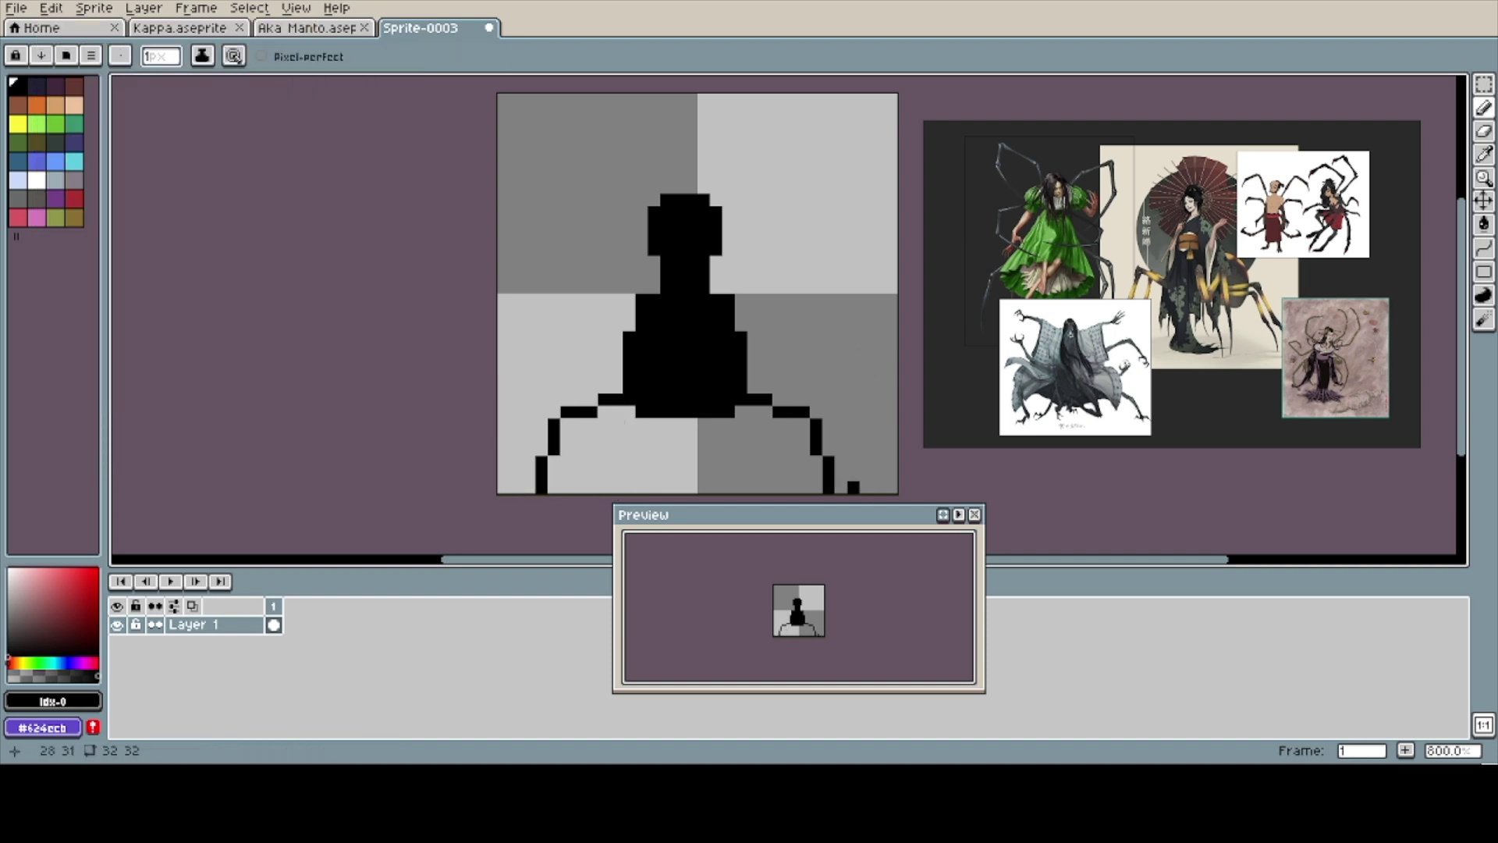
key("m")
left_click_drag(685, 169, 825, 494)
left_click_drag(803, 437, 853, 487)
key("Right")
key("Right")
key("ctrl+d")
key("b")
mouse_move(691, 411)
left_mouse_down()
mouse_move(690, 199)
mouse_move(703, 200)
mouse_move(703, 414)
left_mouse_up()
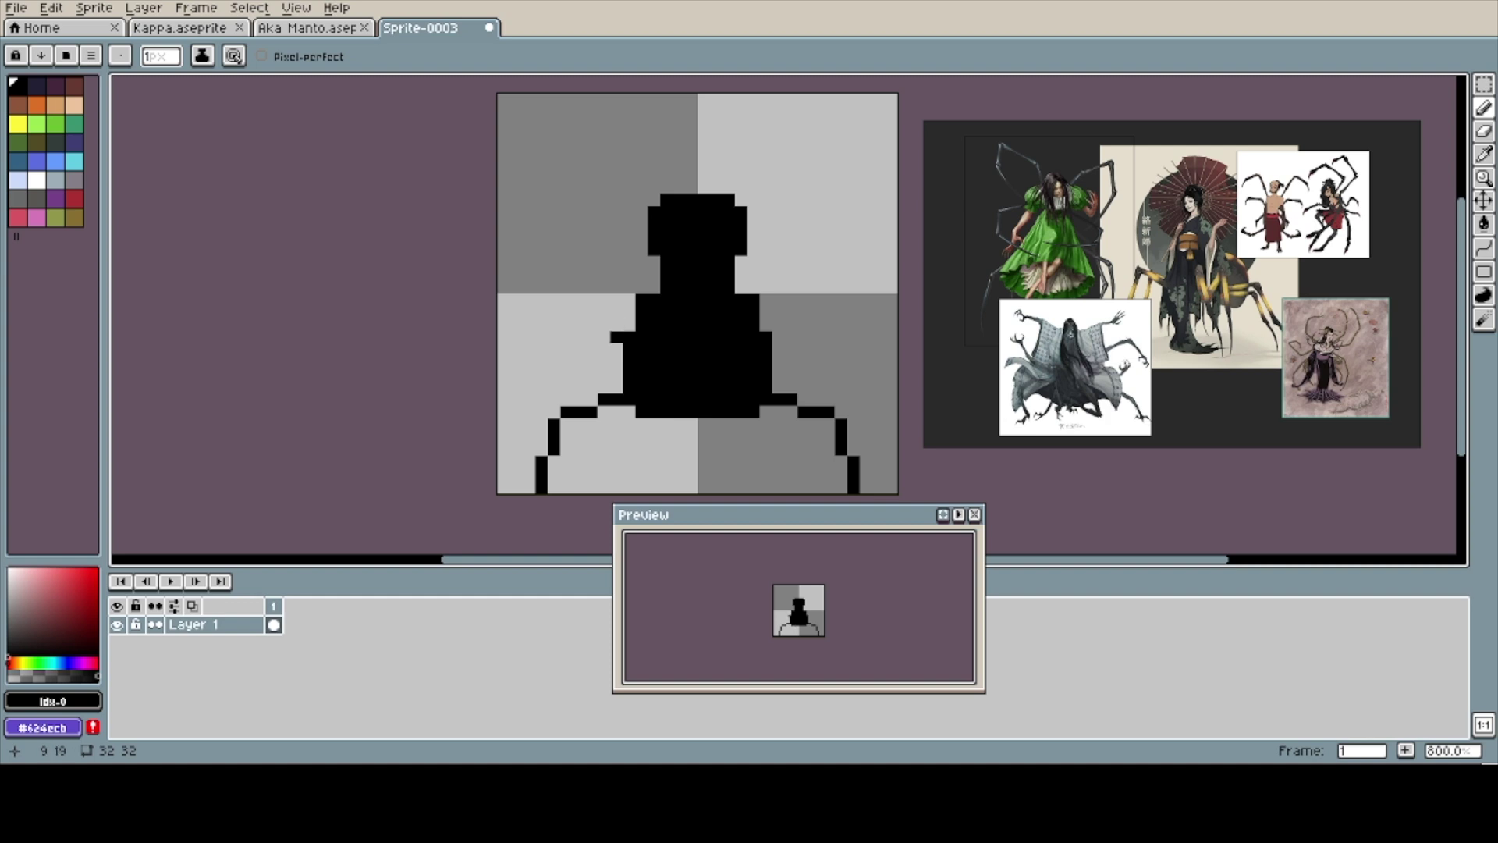
- Draw a second arched black leg on the right side, outside the first, and copy it
left_click(1483, 248)
mouse_move(778, 350)
left_mouse_down()
mouse_move(803, 324)
mouse_move(893, 362)
mouse_move(873, 484)
mouse_move(890, 493)
left_mouse_up()
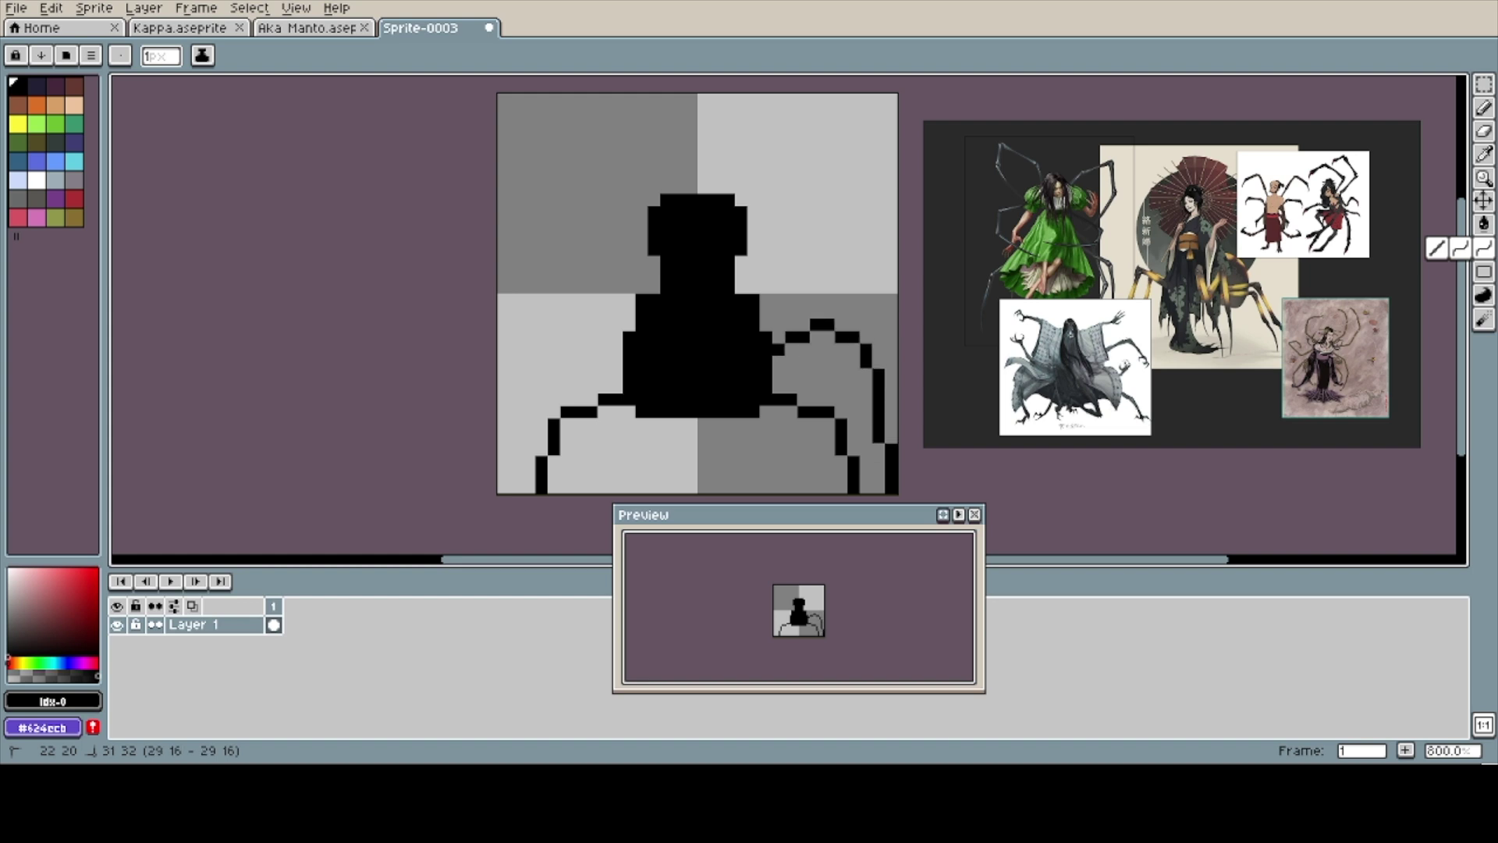
scroll(716, 278, "down", 3)
left_click_drag(865, 298, 837, 448)
scroll(718, 281, "up", 2)
scroll(718, 280, "right", 1)
key("m")
key("ctrl+z")
key("ctrl+c")
key("ctrl+v")
left_click_drag(812, 328, 523, 308)
left_click(50, 7)
left_click(239, 255)
left_click(640, 402)
key("ctrl+z")
key("ctrl+z")
key("ctrl+z")
left_click_drag(780, 308, 656, 308)
key("Left")
key("Left")
key("Left")
key("Left")
key("Left")
key("Left")
key("Left")
key("Left")
key("Left")
key("Left")
key("Left")
key("Left")
key("ctrl+z")
- Paste the second leg, shift it across to the body's left side and flip it horizontally to match
key("ctrl+v")
key("Left")
key("Left")
key("Left")
key("Left")
key("Left")
key("Left")
key("Left")
key("Left")
key("Left")
key("Left")
key("Left")
key("Left")
key("Left")
key("Left")
key("Left")
key("Left")
key("Left")
key("Left")
key("Left")
key("Left")
left_click(50, 7)
key("Up")
key("Up")
key("Up")
key("Return")
key("Right")
key("Return")
key("ctrl+d")
key("b")
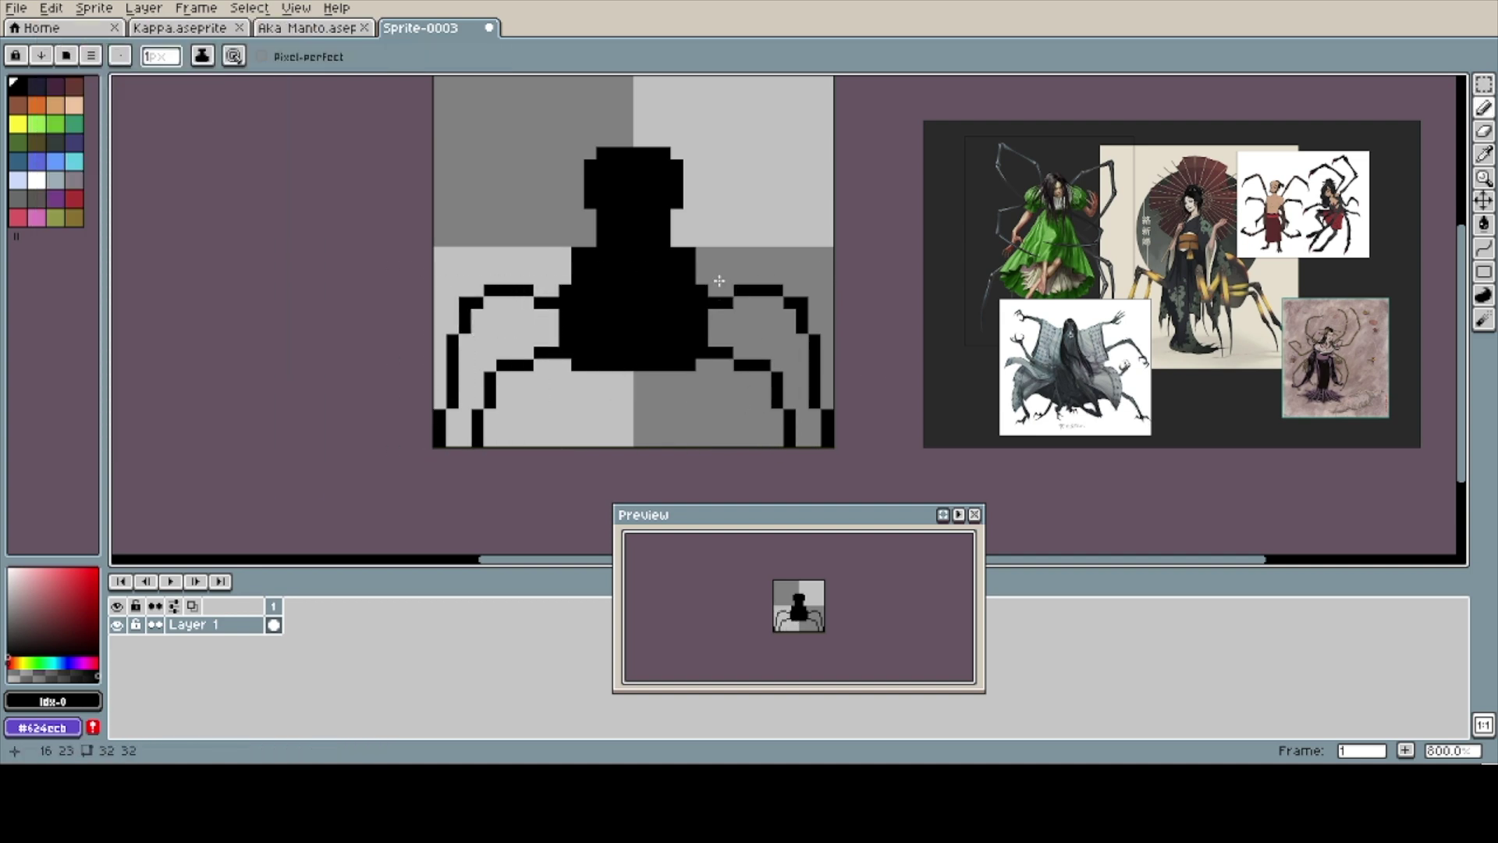
key("shift+l")
left_click_drag(700, 253, 789, 240)
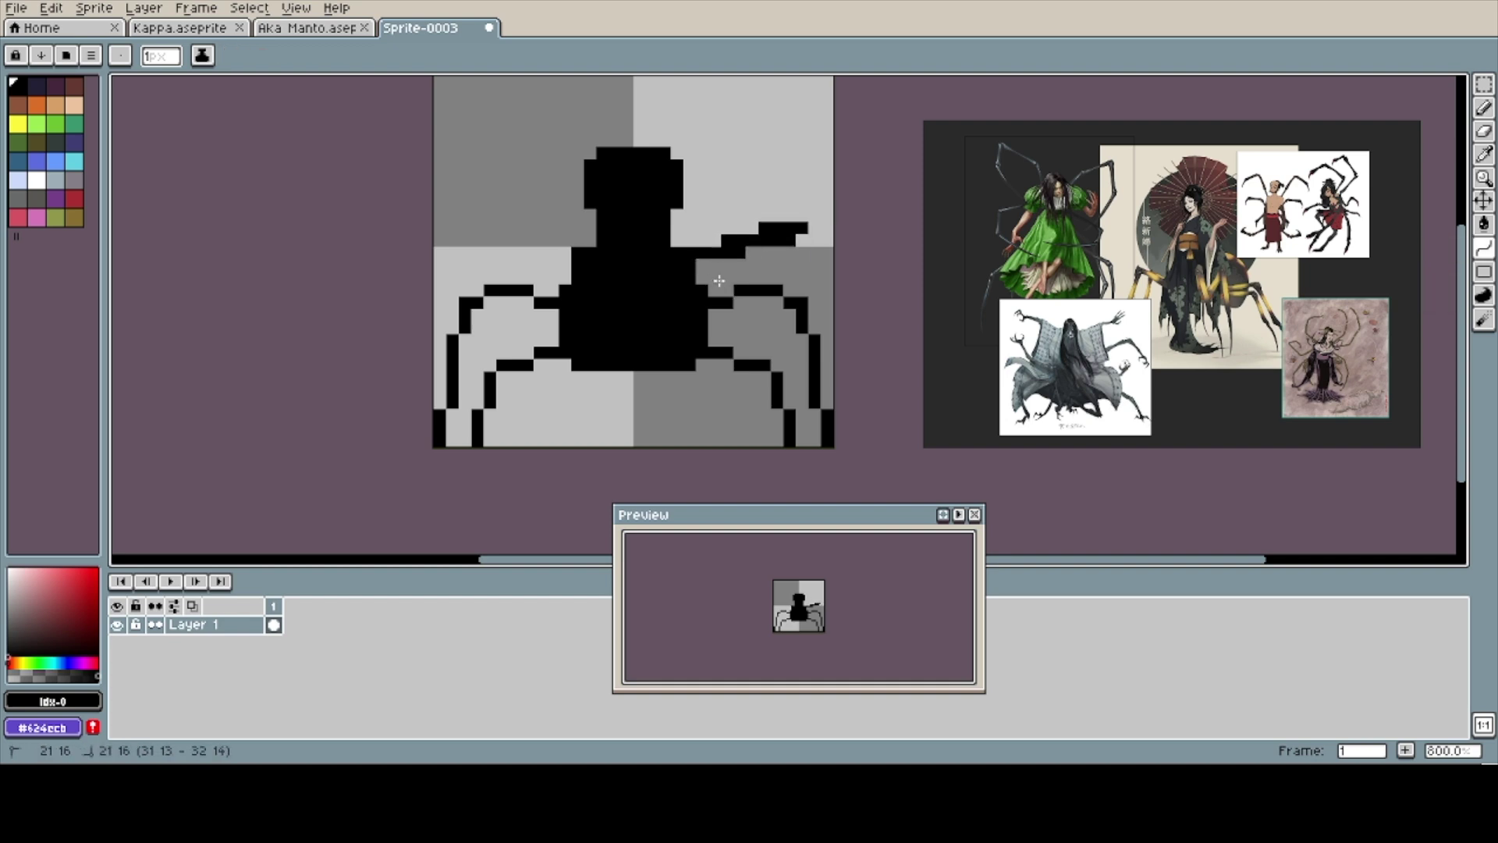
left_click(727, 291)
key("ctrl+z")
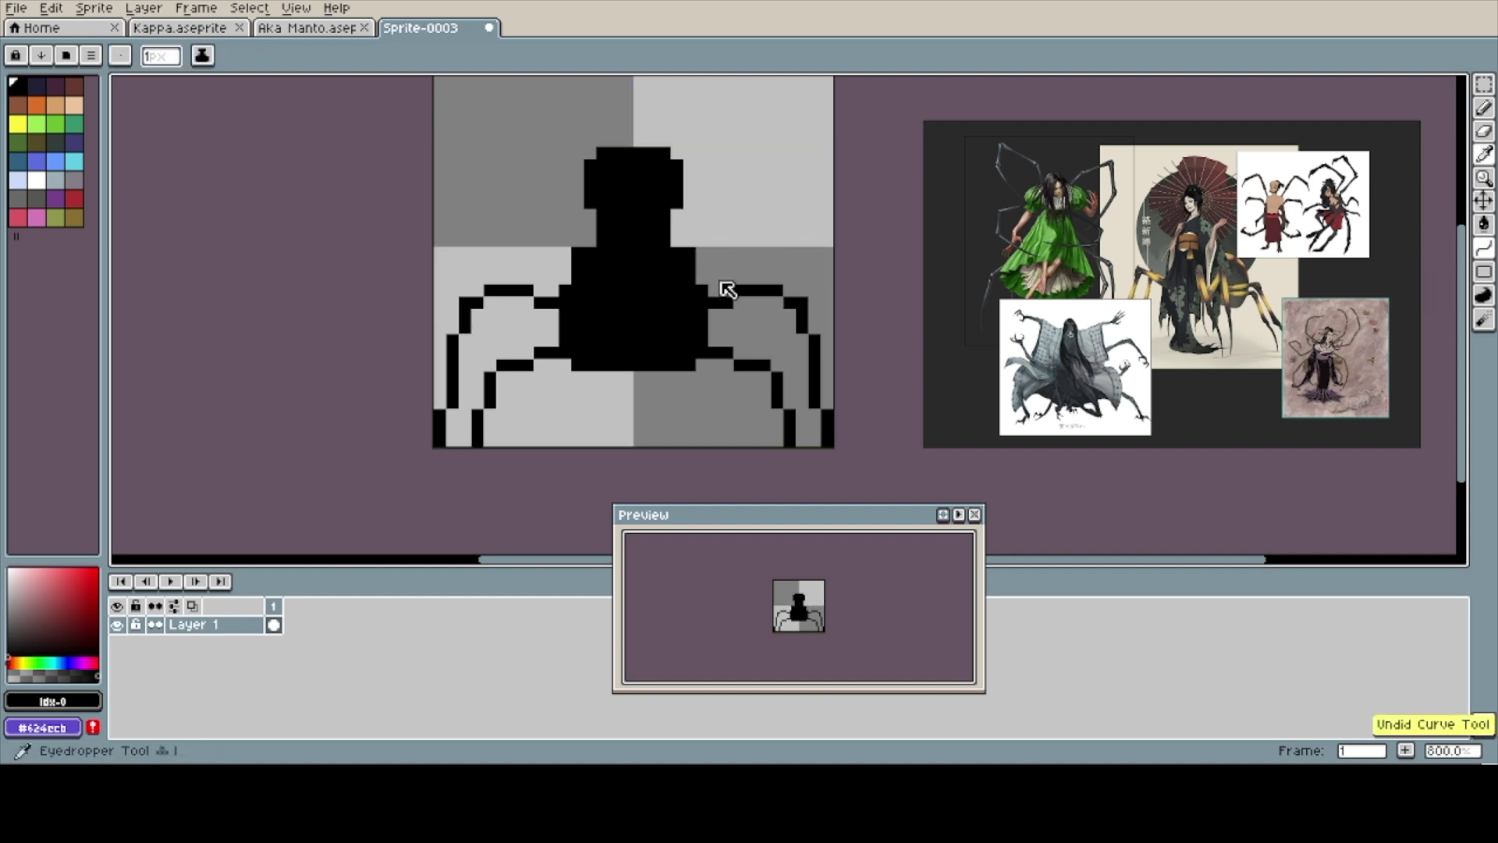
- Draw a raised arched leg from the right shoulder to the canvas's right edge and thin its inner end with the Eraser
left_click_drag(701, 244, 795, 178)
left_click_drag(718, 280, 962, 74)
left_click(964, 75)
key("b")
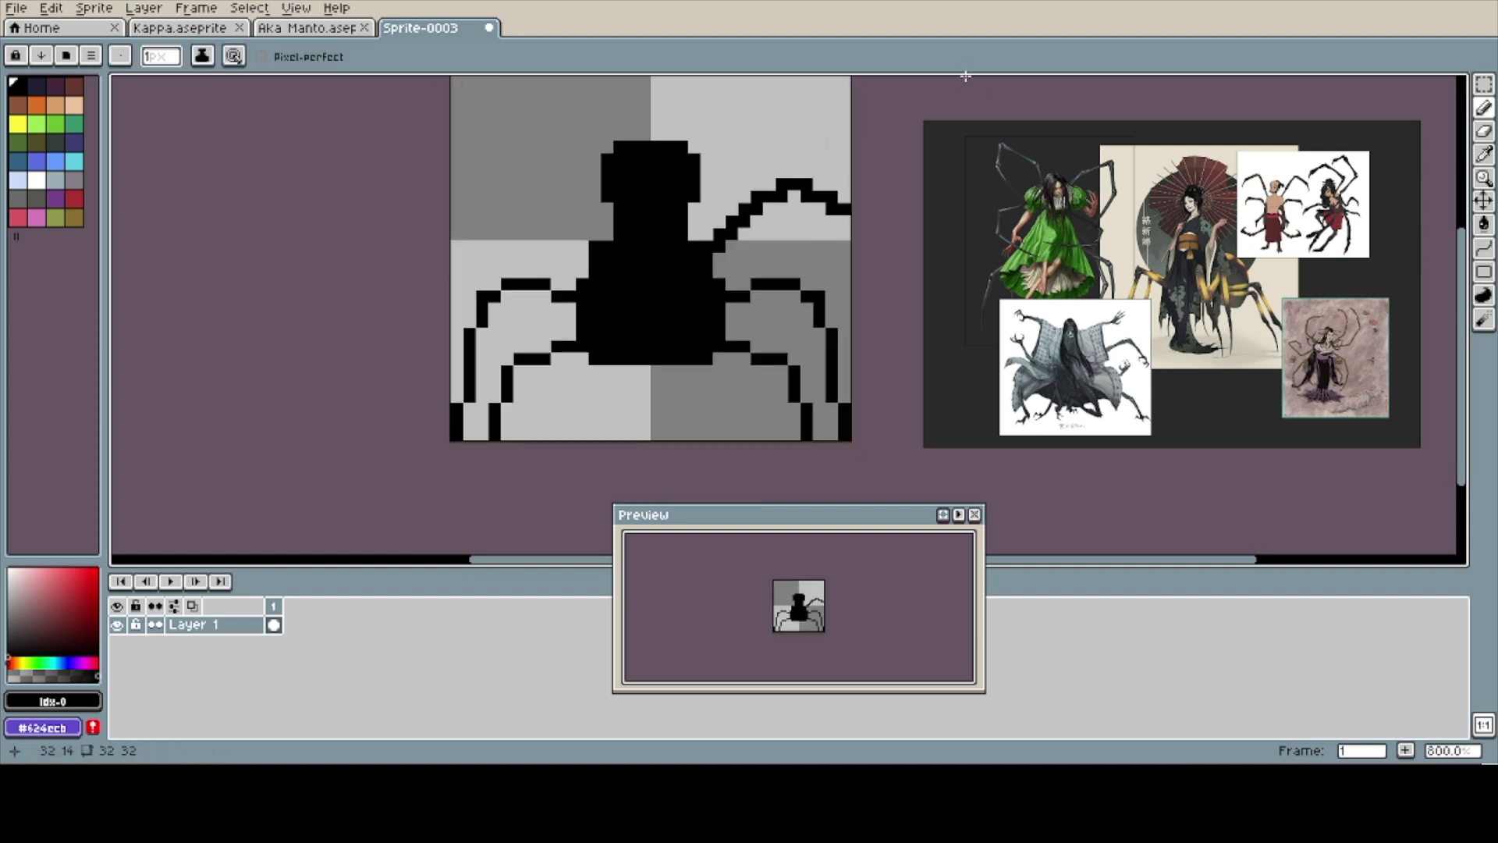
key("e")
left_click_drag(724, 250, 755, 209)
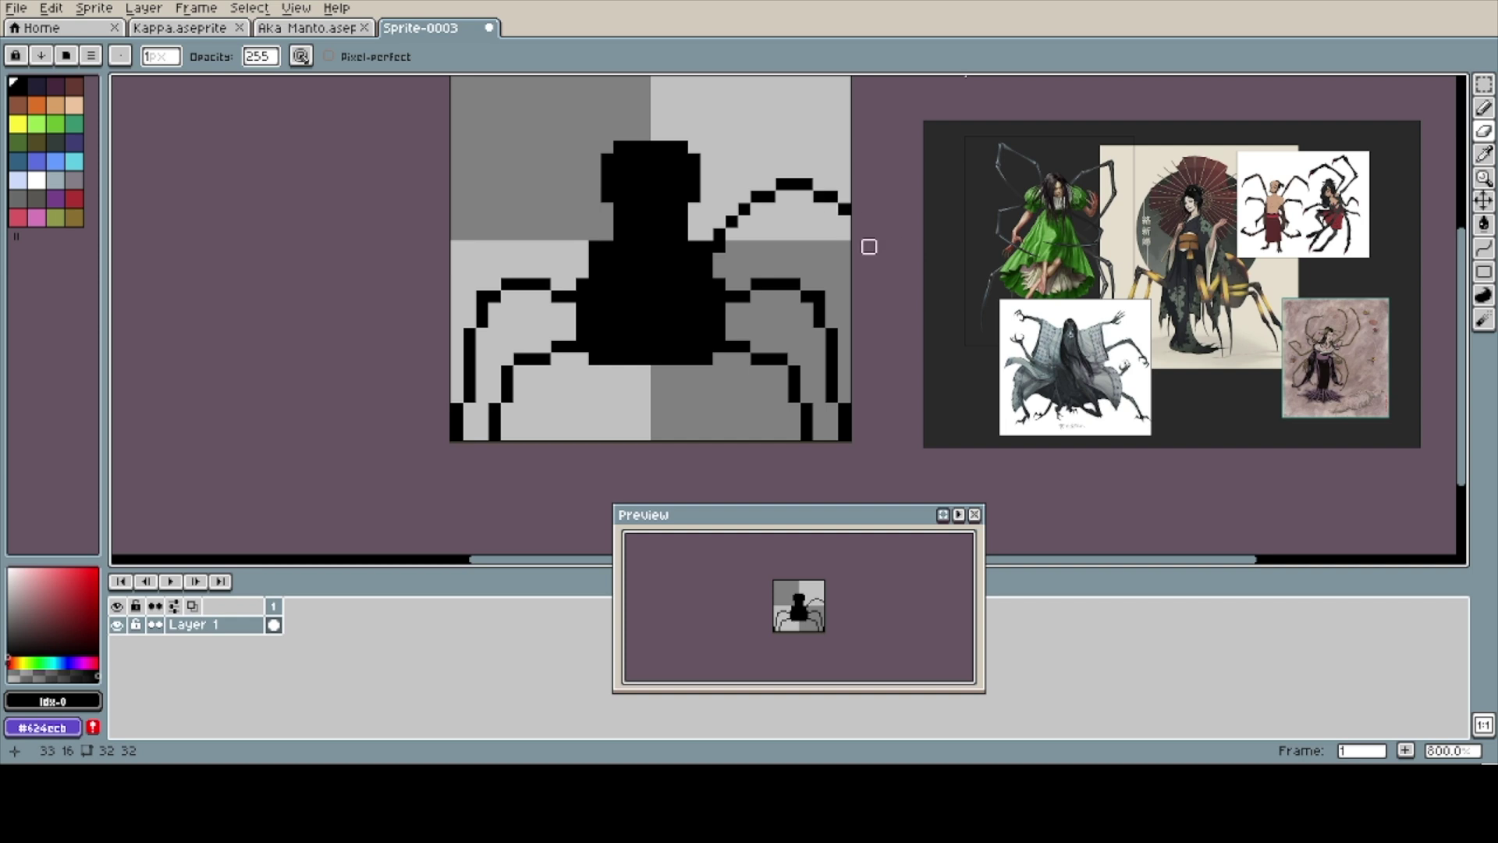
- Copy the raised leg, flip it horizontally and place it against the left shoulder
key("m")
left_click_drag(710, 162, 853, 280)
key("ctrl+c")
key("ctrl+v")
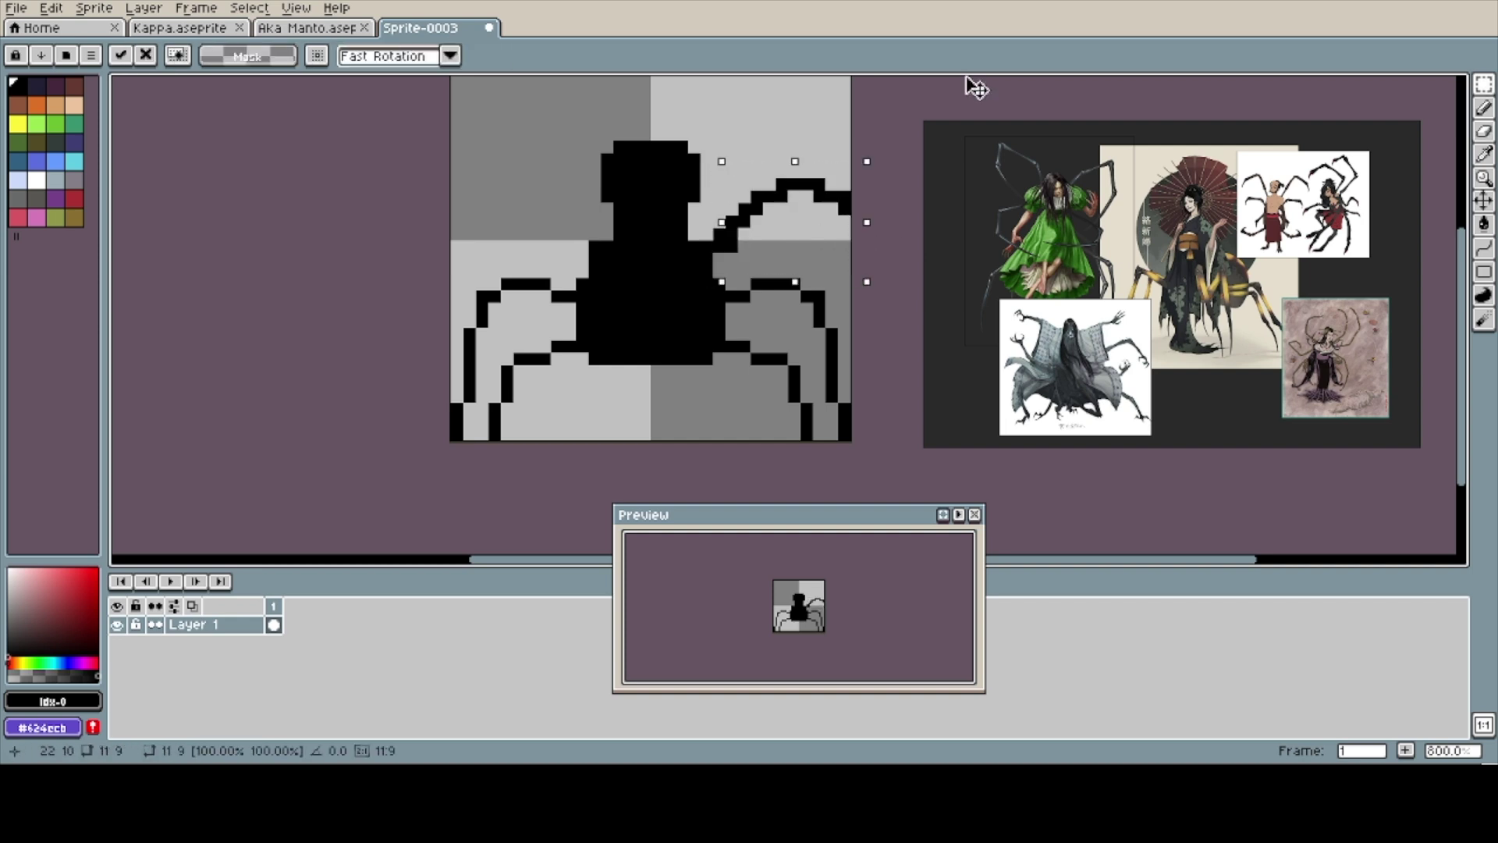
left_click(50, 8)
left_click(94, 254)
key("Left")
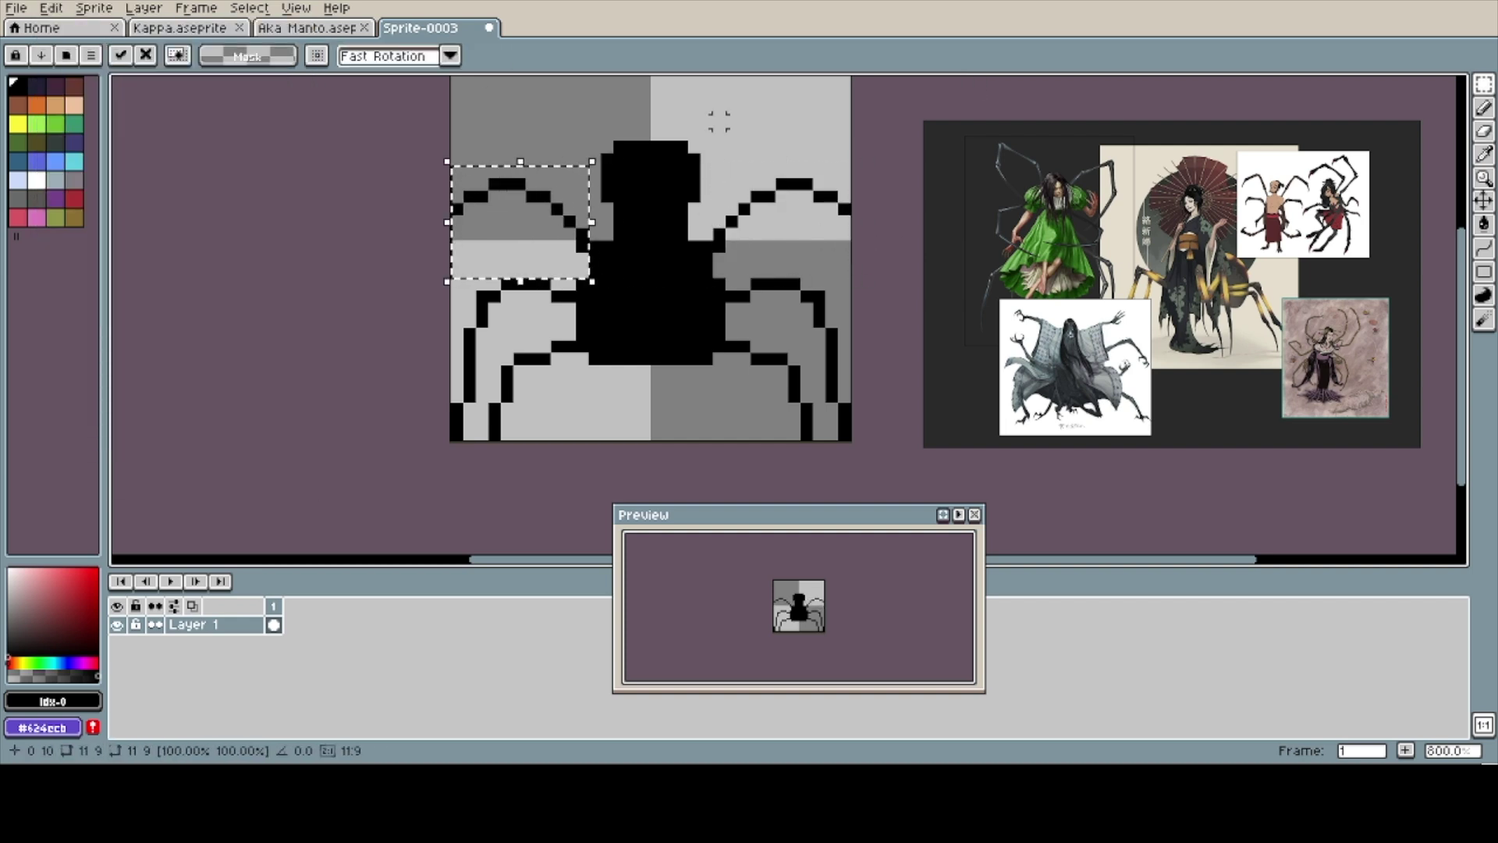
left_click(893, 296)
- Add a small black hair bump on top of the head silhouette
key("b")
mouse_move(656, 121)
left_mouse_down()
mouse_move(631, 160)
mouse_move(643, 160)
left_mouse_up()
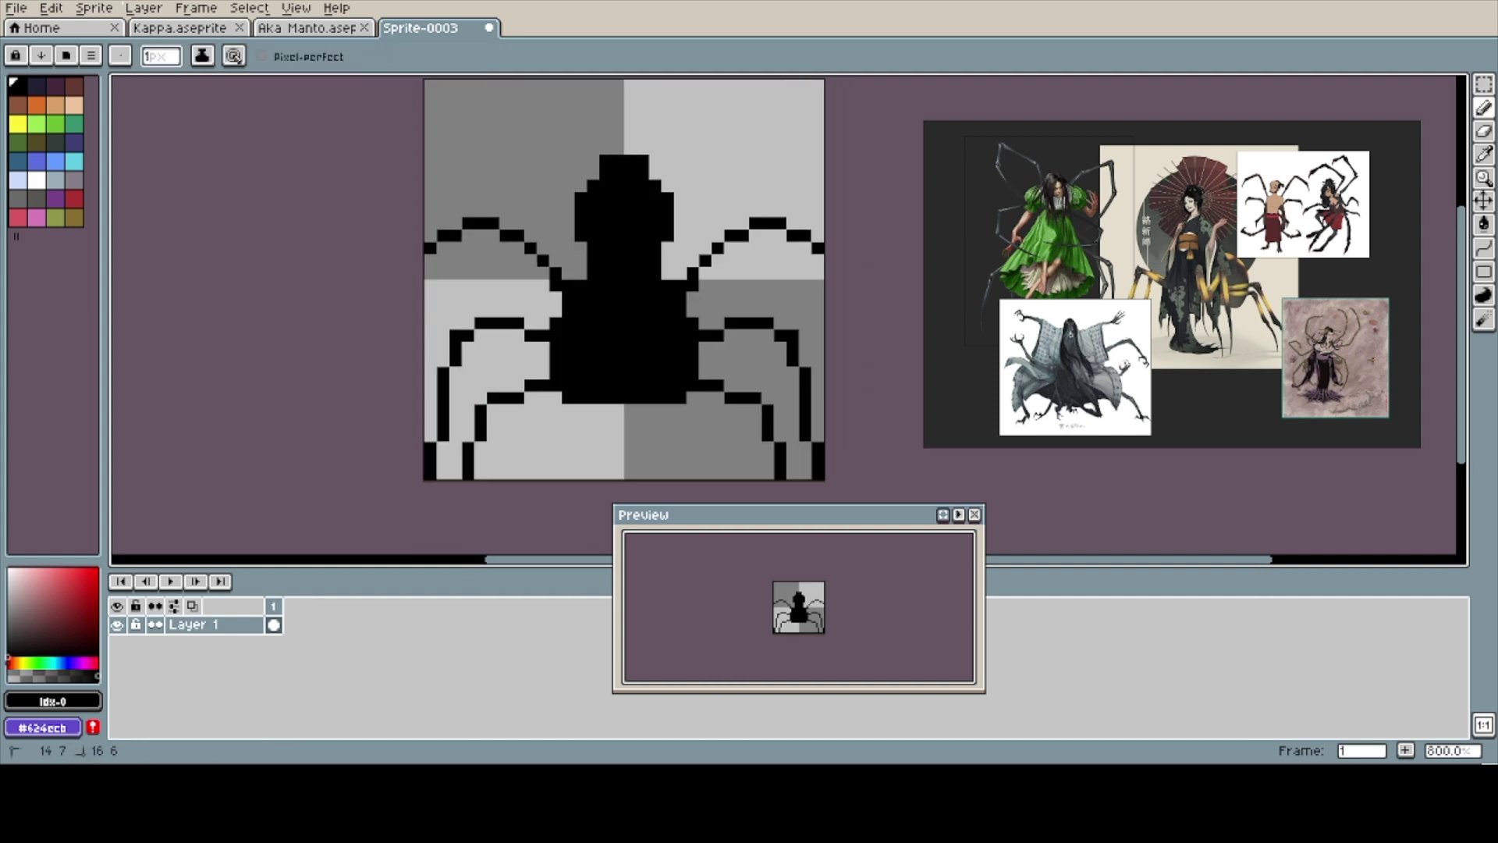
left_click(593, 173)
- Draw a thin diagonal black leg from the body's lower left corner and mirror a copy onto the right side
left_click(630, 260, "alt")
mouse_move(585, 409)
left_mouse_down()
mouse_move(567, 410)
mouse_move(517, 472)
left_mouse_up()
key("m")
mouse_move(593, 422)
left_mouse_down()
mouse_move(568, 410)
mouse_move(499, 478)
mouse_move(690, 441)
left_mouse_up()
left_click(50, 7)
left_click(94, 255)
left_click(51, 8)
left_click(94, 255)
left_click(892, 171)
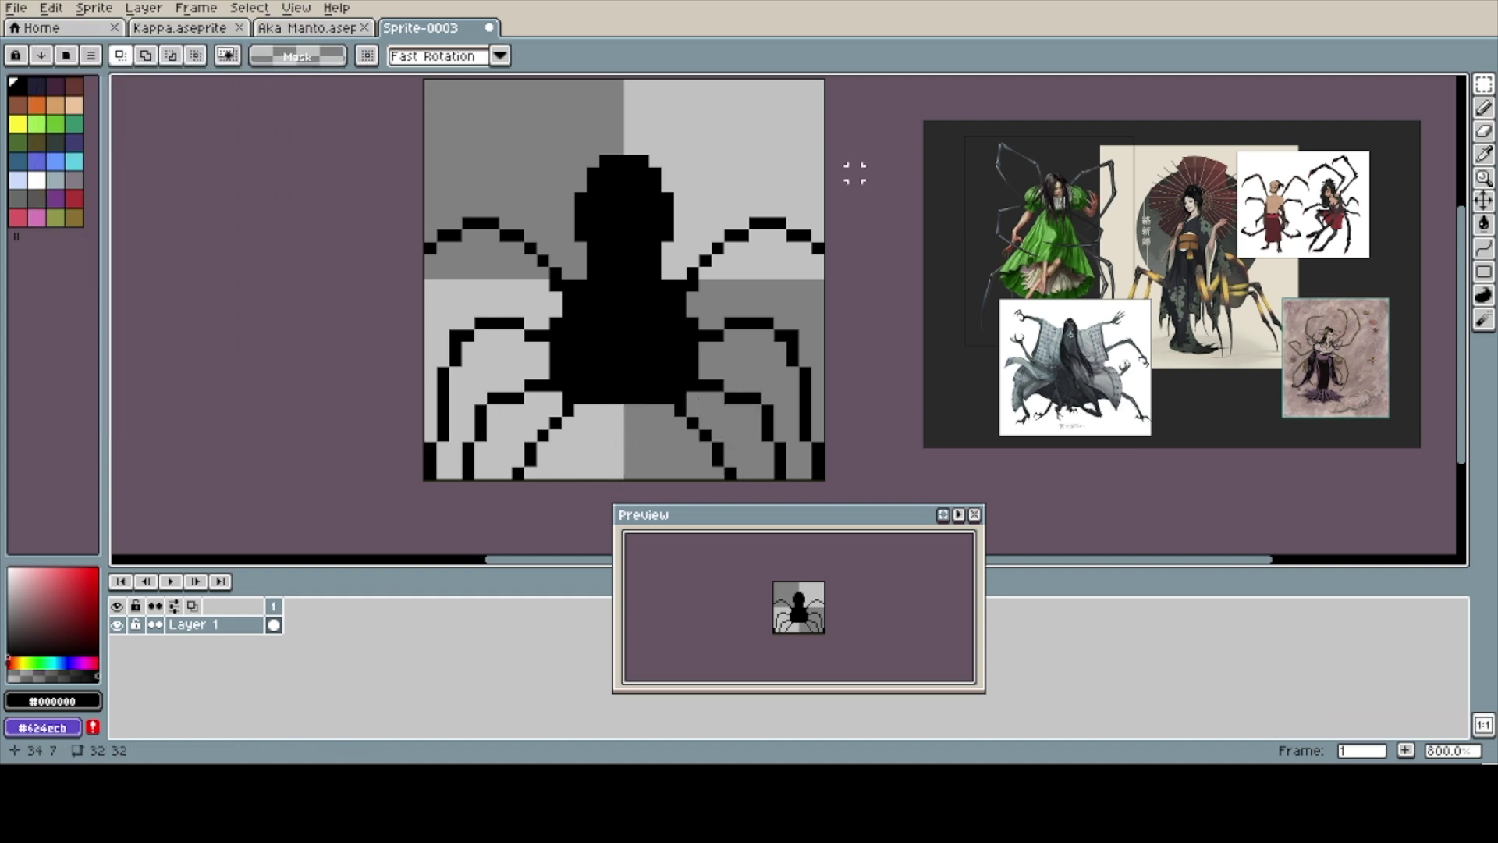
- Touch up the silhouette around the head and shoulders and recolour the whole figure, legs included, dark grey-green #323c39
key("b")
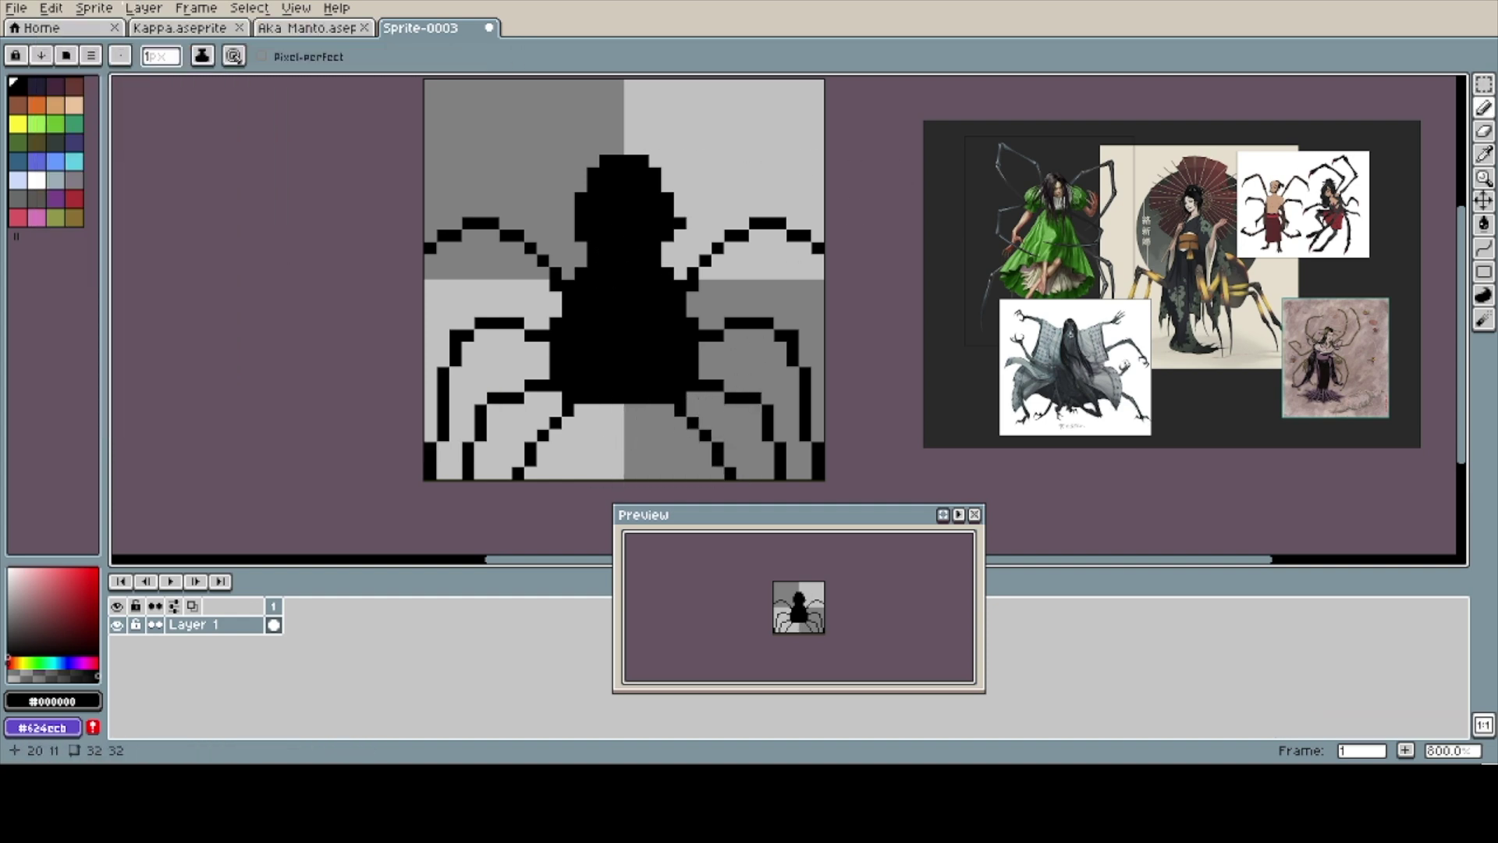
left_click_drag(692, 197, 648, 230)
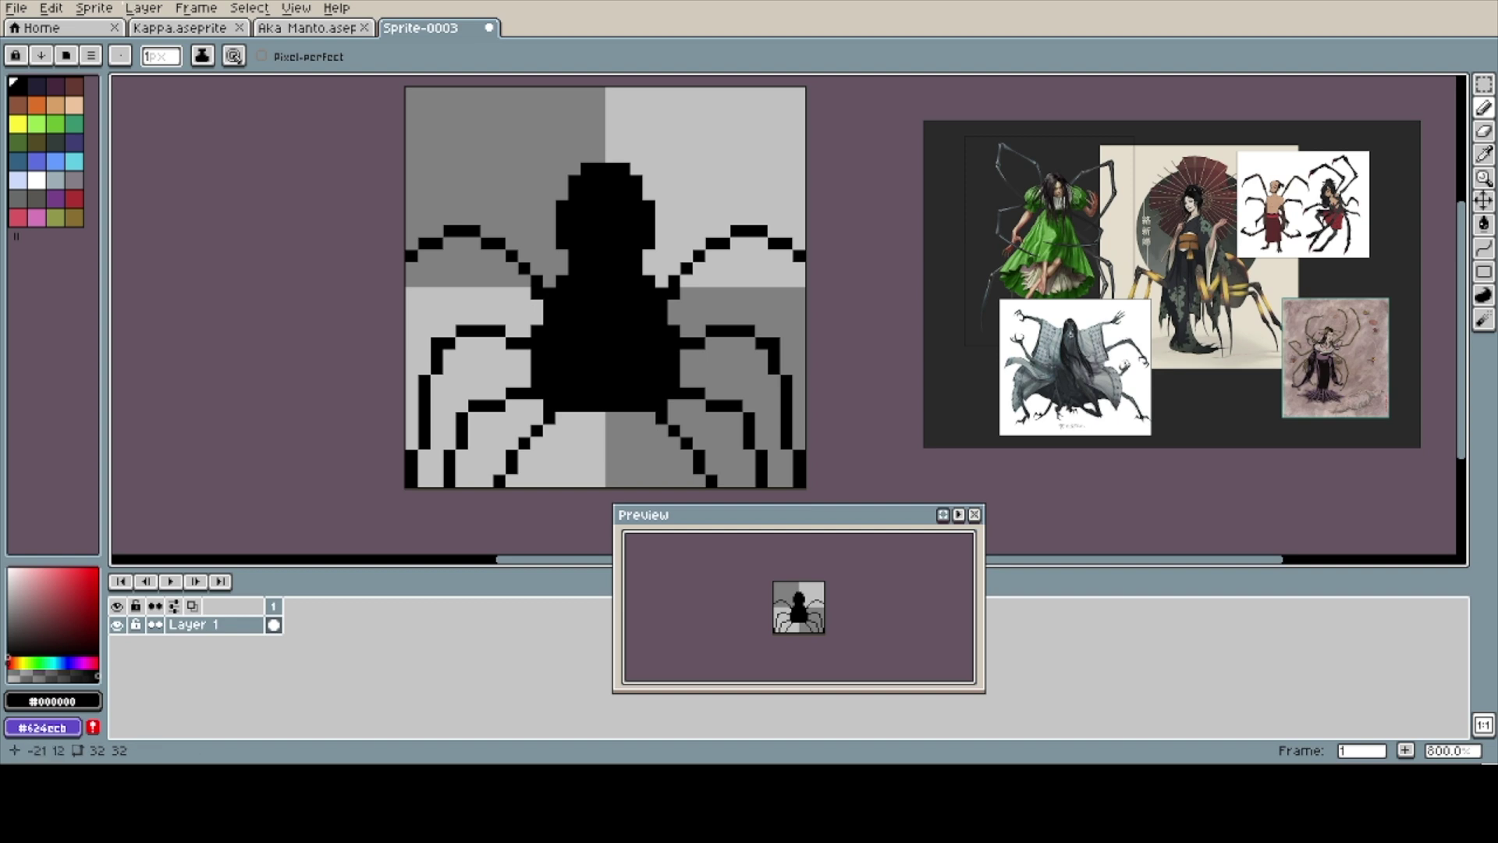
left_click(50, 138)
key("g")
left_click(599, 305)
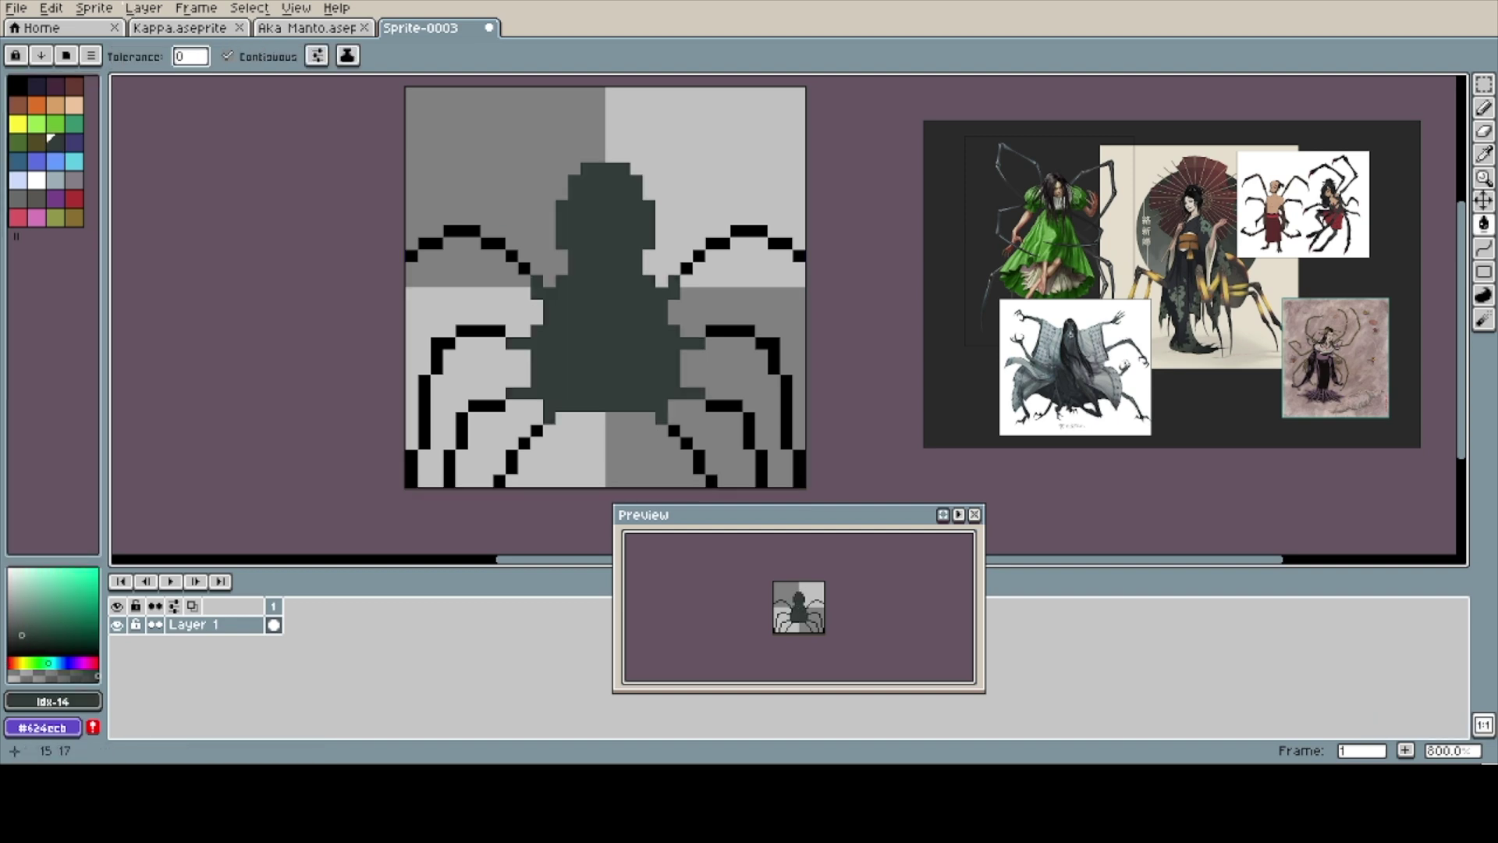
left_click(512, 255)
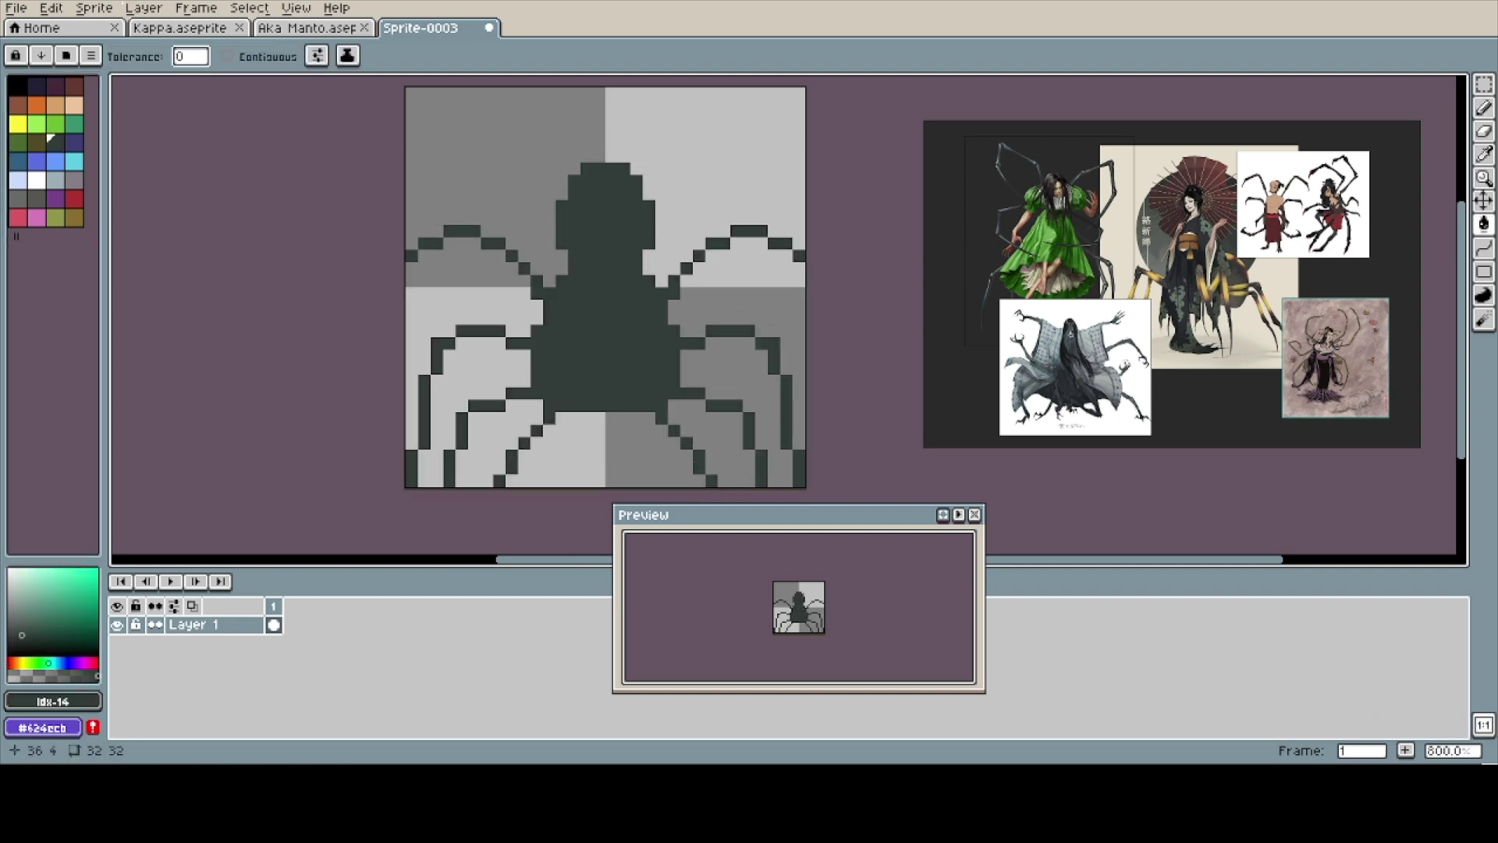
- Outline the body's bottom edge and the lowest pair of diagonal legs in black
key("b")
left_click(17, 83)
mouse_move(511, 479)
left_mouse_down()
mouse_move(548, 429)
mouse_move(653, 418)
mouse_move(700, 456)
mouse_move(700, 482)
mouse_move(723, 480)
mouse_move(674, 425)
mouse_move(538, 423)
mouse_move(488, 484)
left_mouse_up()
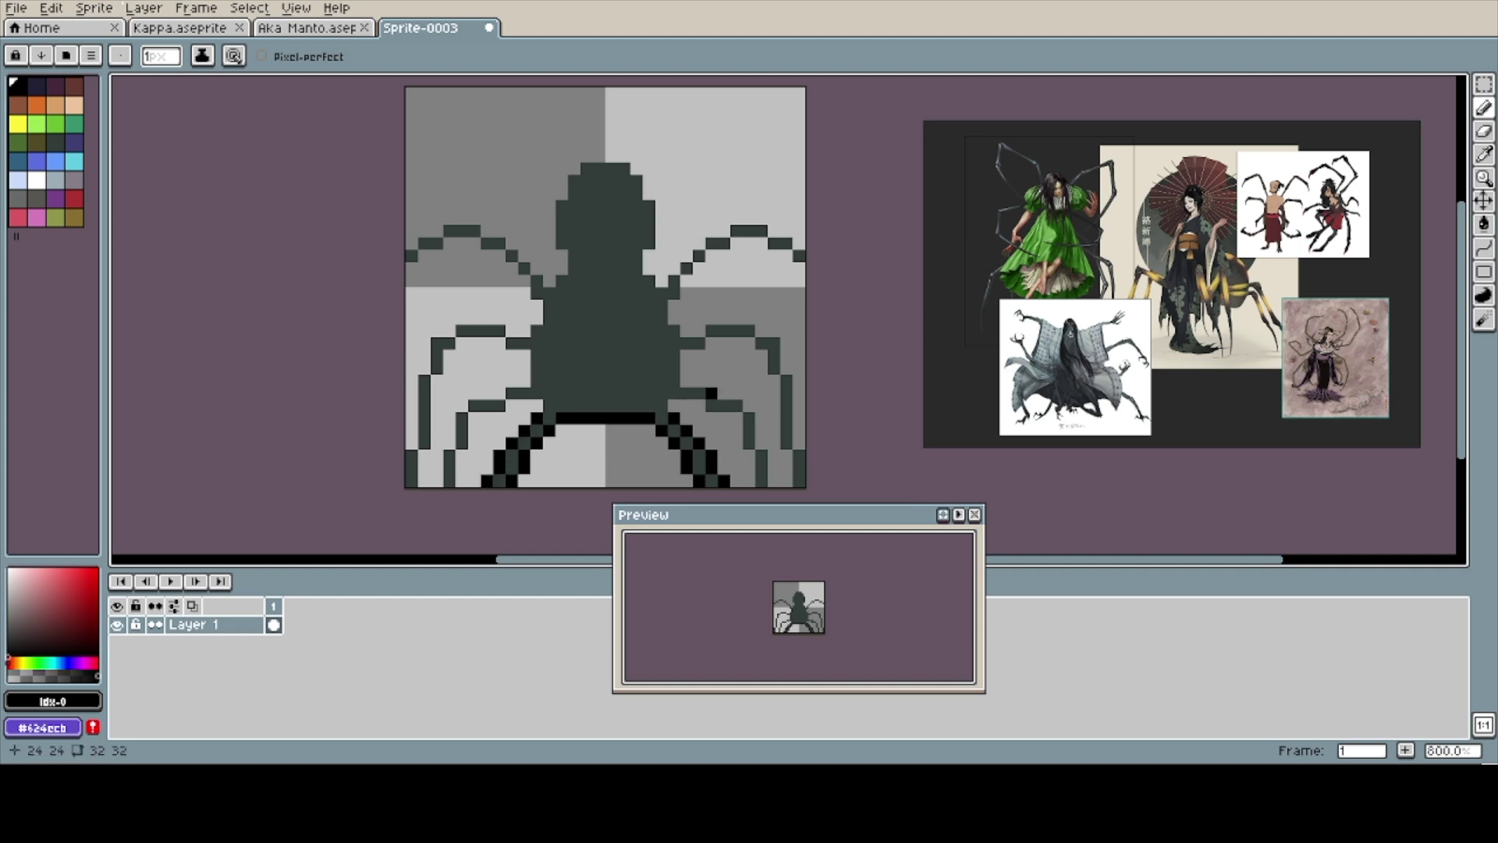
key("ctrl+z")
key("v")
key("b")
mouse_move(712, 393)
left_mouse_down()
mouse_move(750, 393)
mouse_move(766, 470)
mouse_move(774, 393)
left_mouse_up()
key("ctrl+z")
key("v")
key("b")
- Outline the two curved legs on the lower right side in black and fill the gap between them with #323c39
mouse_move(687, 382)
left_mouse_down()
mouse_move(760, 418)
mouse_move(774, 455)
mouse_move(736, 442)
mouse_move(749, 455)
left_mouse_up()
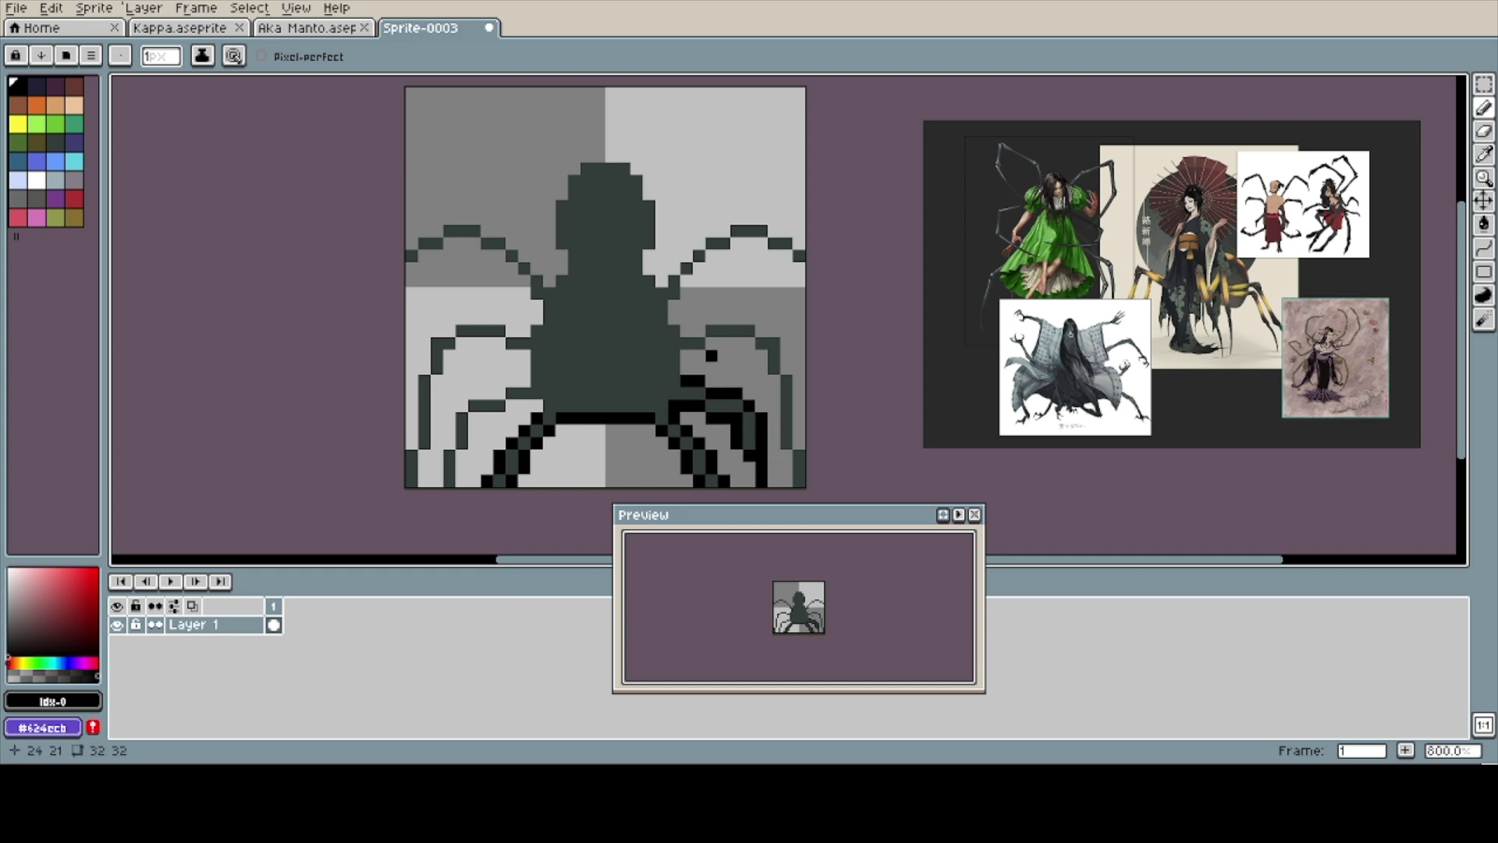
mouse_move(675, 380)
left_mouse_down()
mouse_move(761, 343)
mouse_move(776, 430)
mouse_move(763, 477)
mouse_move(798, 454)
mouse_move(777, 439)
mouse_move(790, 470)
mouse_move(798, 380)
mouse_move(773, 331)
mouse_move(773, 268)
mouse_move(749, 317)
mouse_move(673, 317)
left_mouse_up()
left_click(761, 443, "alt")
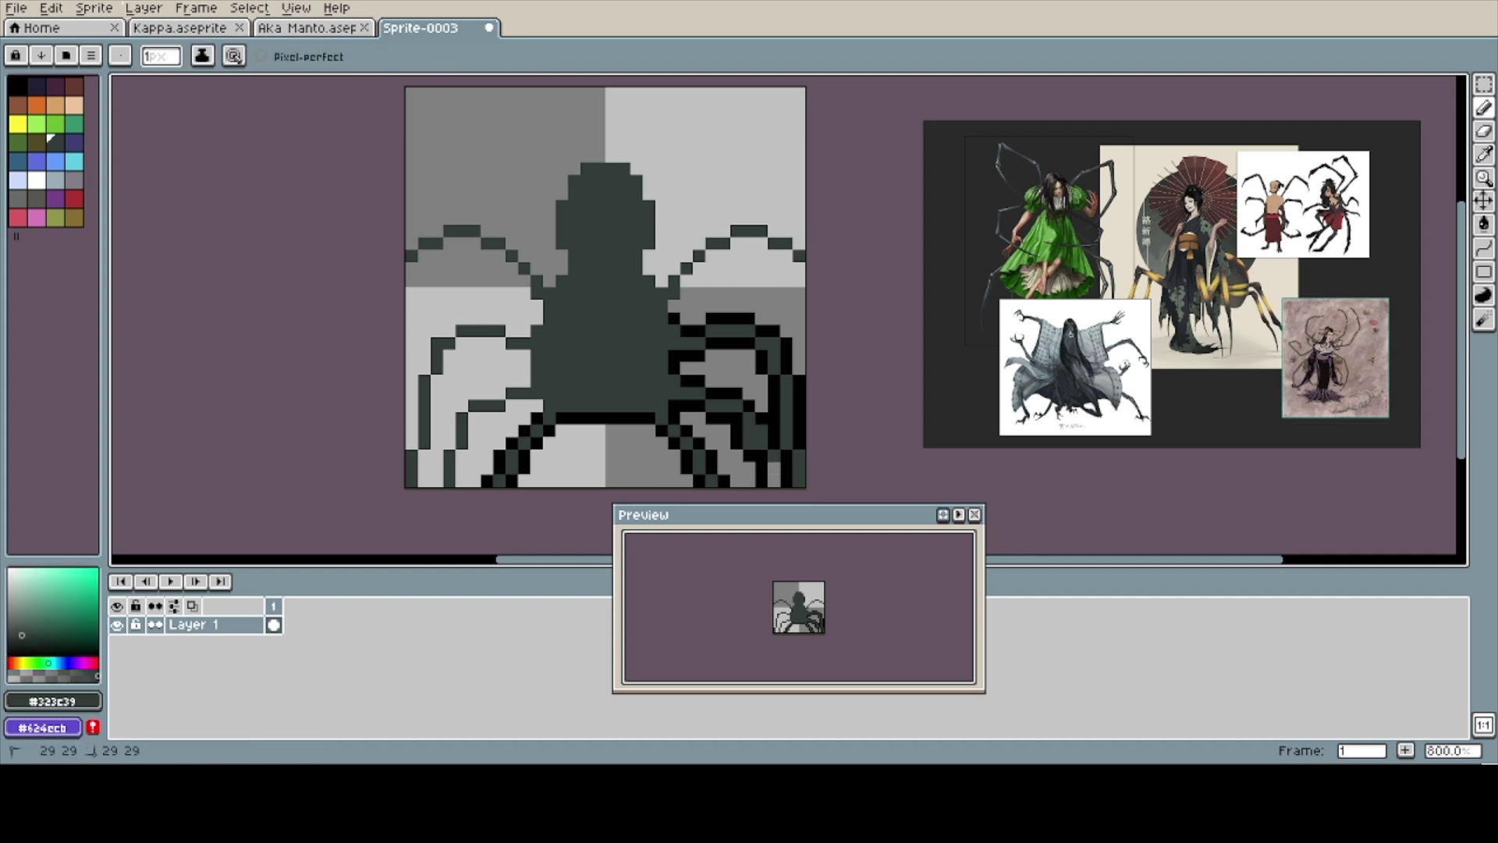
- Outline the head, right shoulder and raised right leg in black #000000
left_click(674, 320, "alt")
mouse_move(686, 292)
left_mouse_down()
mouse_move(748, 231)
mouse_move(786, 267)
mouse_move(779, 255)
mouse_move(799, 248)
mouse_move(787, 193)
mouse_move(699, 244)
mouse_move(662, 306)
mouse_move(649, 269)
mouse_move(661, 281)
mouse_move(661, 194)
mouse_move(637, 167)
mouse_move(585, 162)
mouse_move(549, 243)
left_mouse_up()
left_click(787, 269)
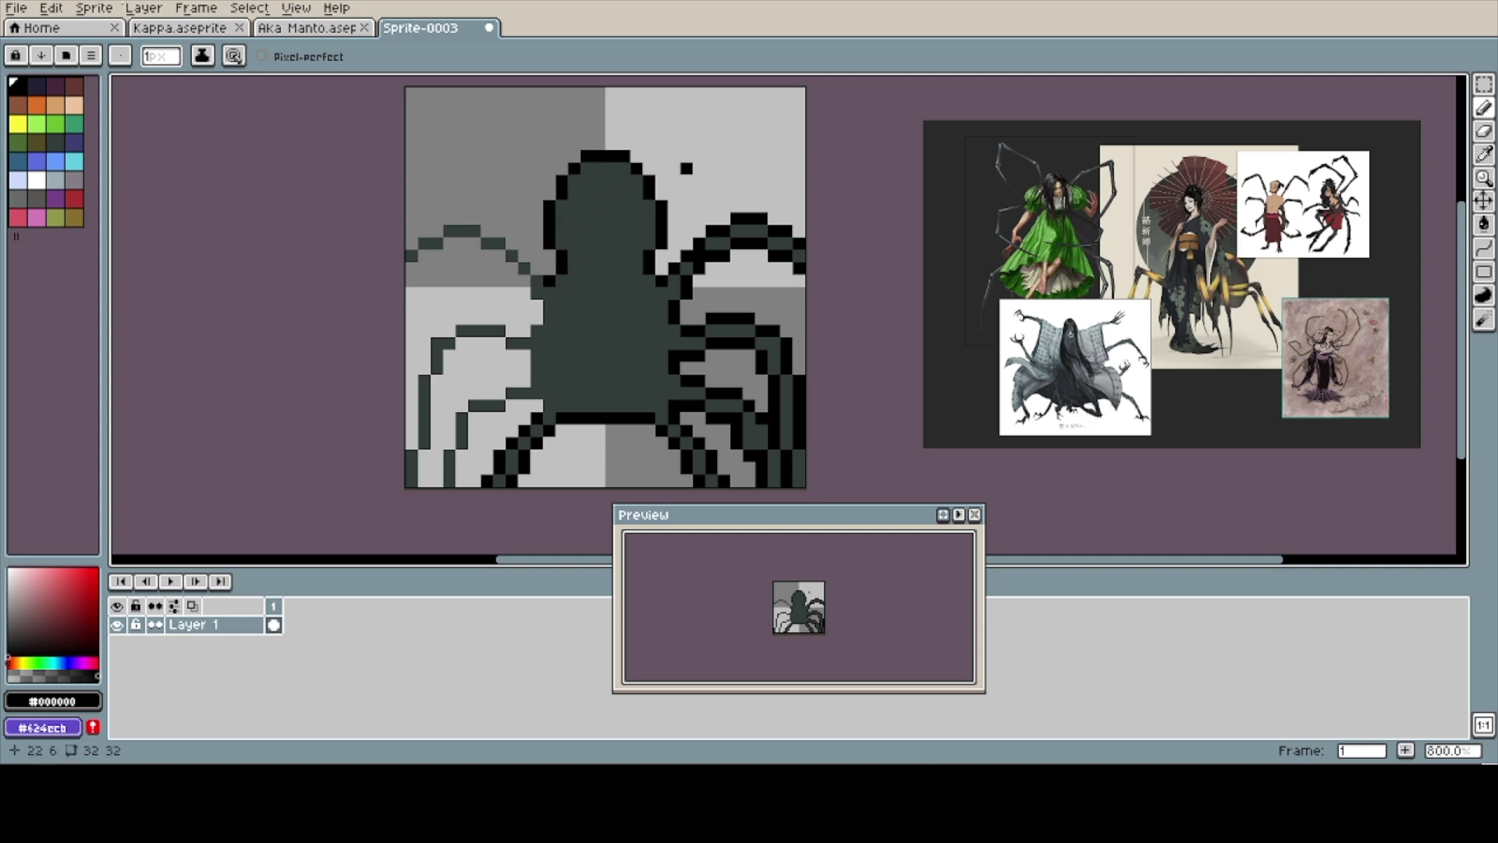
- Replace the sprite's left half with a horizontally flipped copy of the outlined right half
key("m")
left_click_drag(605, 123, 811, 455)
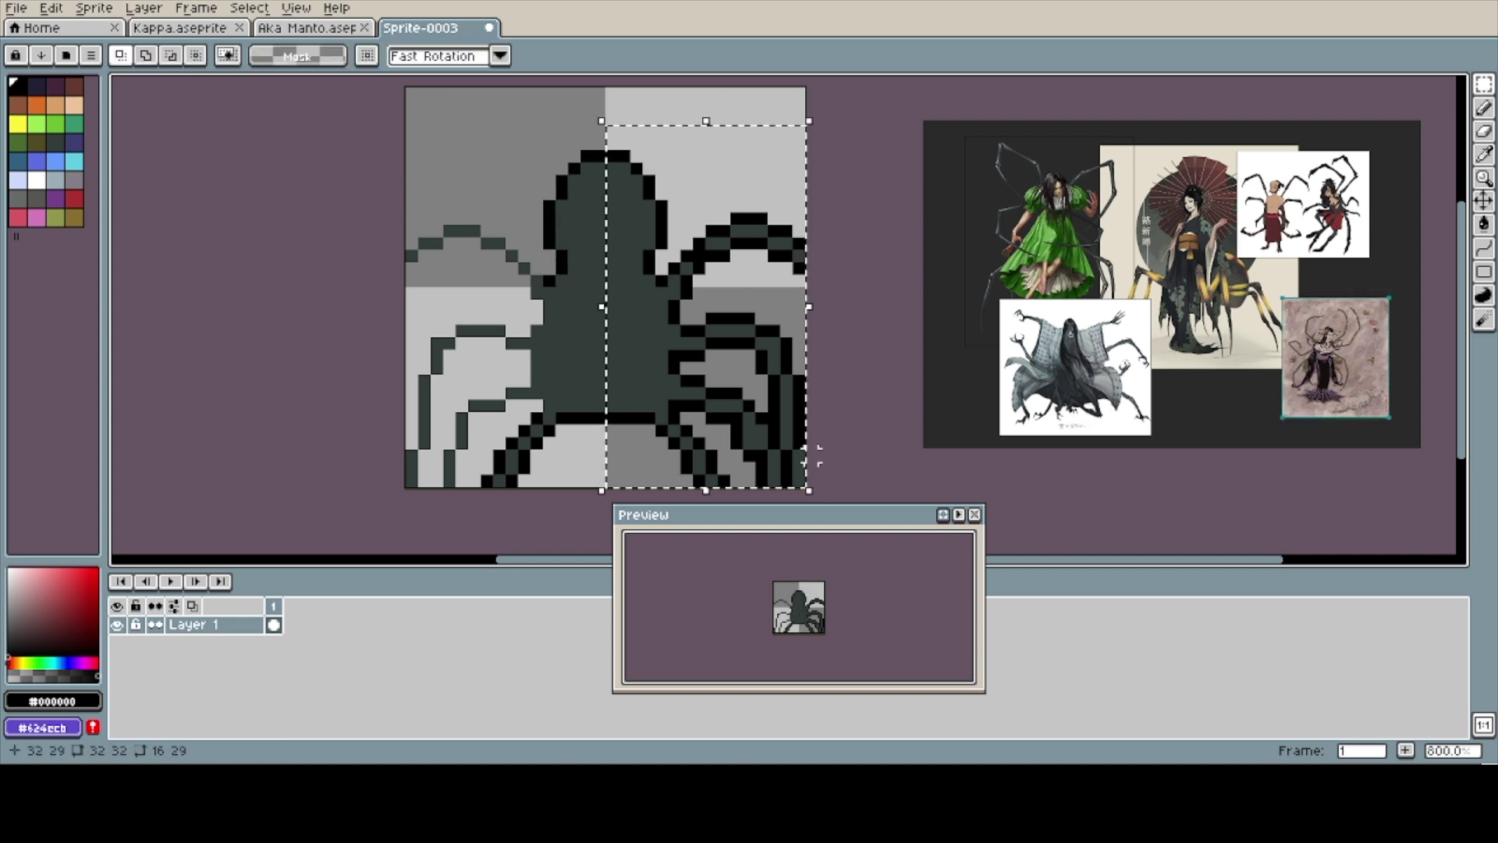
key("ctrl+z")
key("ctrl+c")
key("ctrl+v")
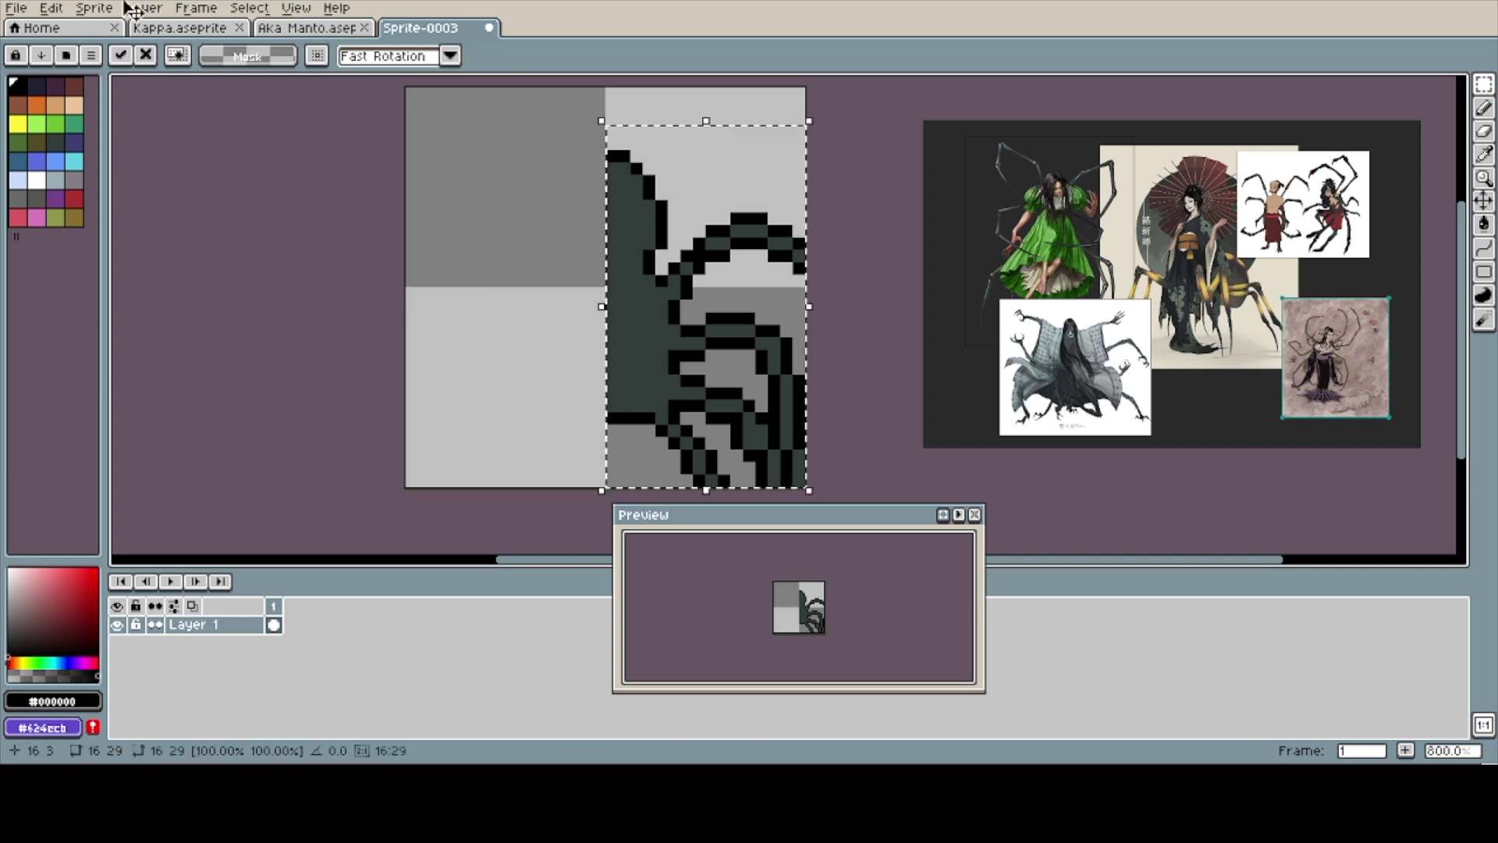
left_click_drag(705, 304, 539, 304)
left_click(51, 8)
left_click(86, 251)
key("ctrl+d")
key("b")
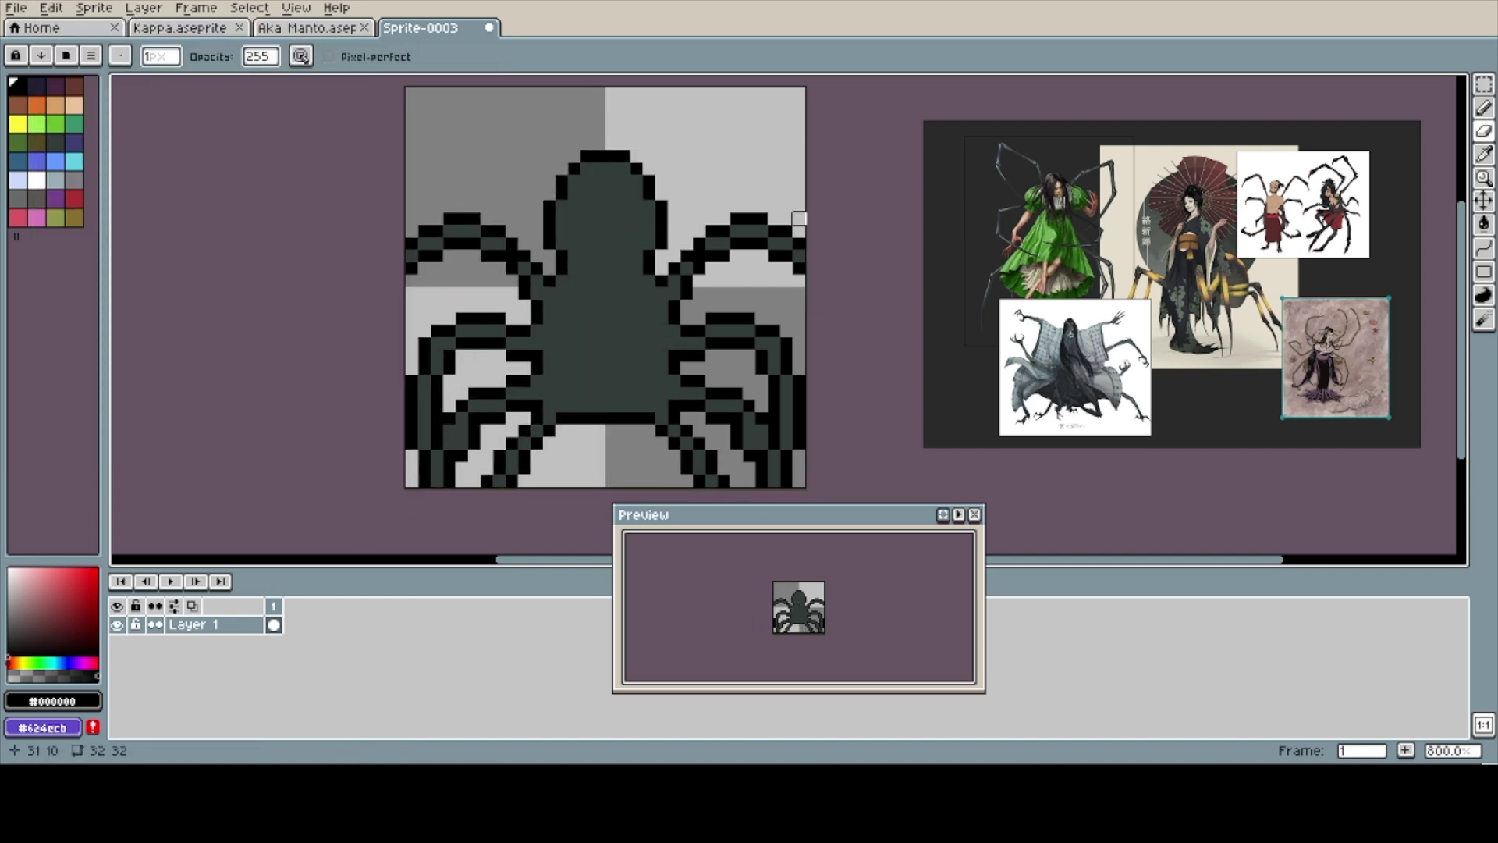
- Cut a black-outlined arched notch into the body's bottom edge and select the light skin colour
key("e")
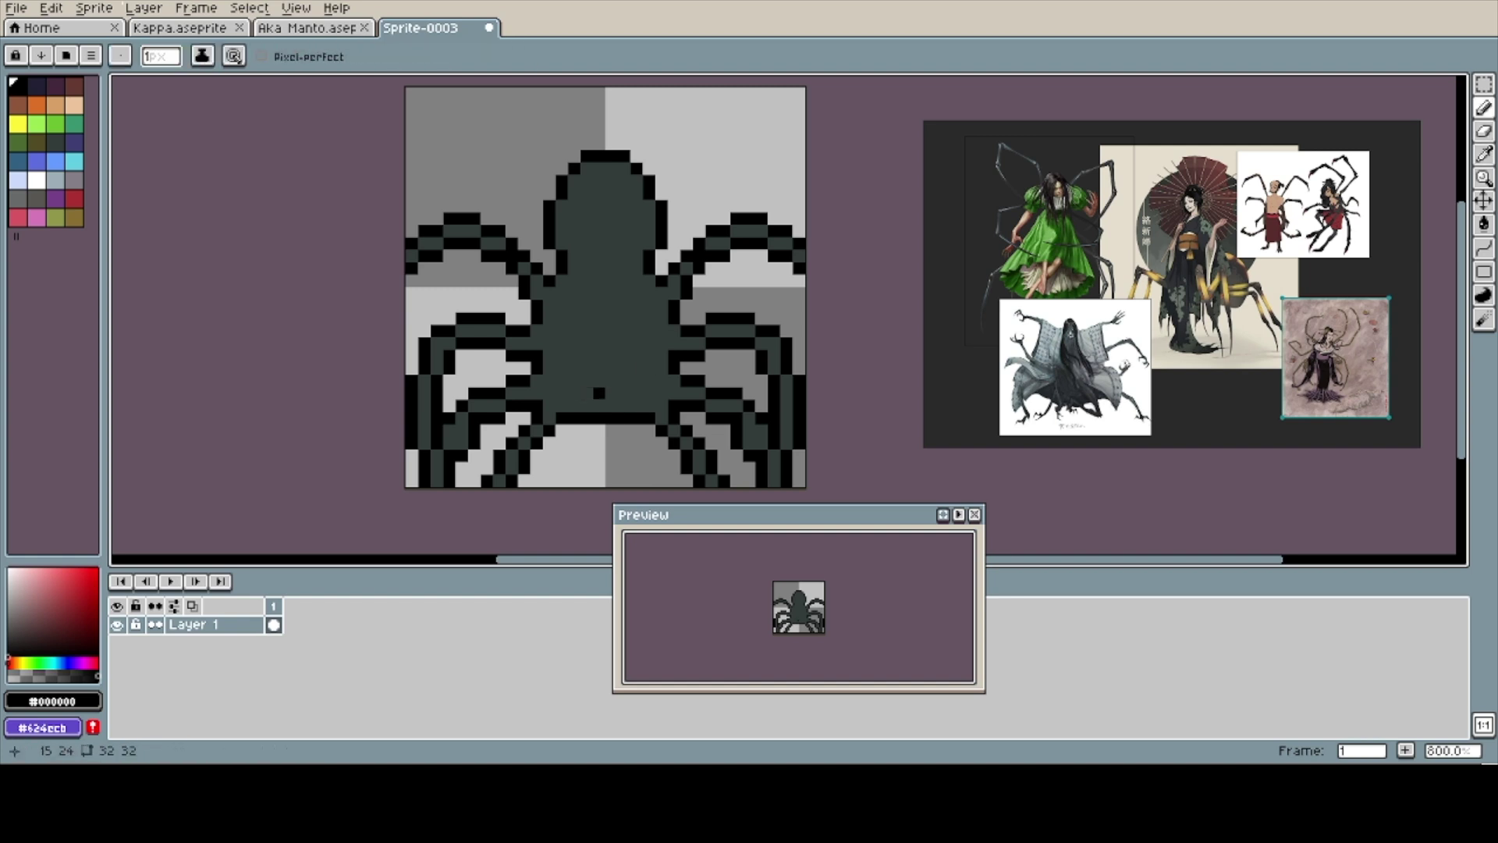
key("b")
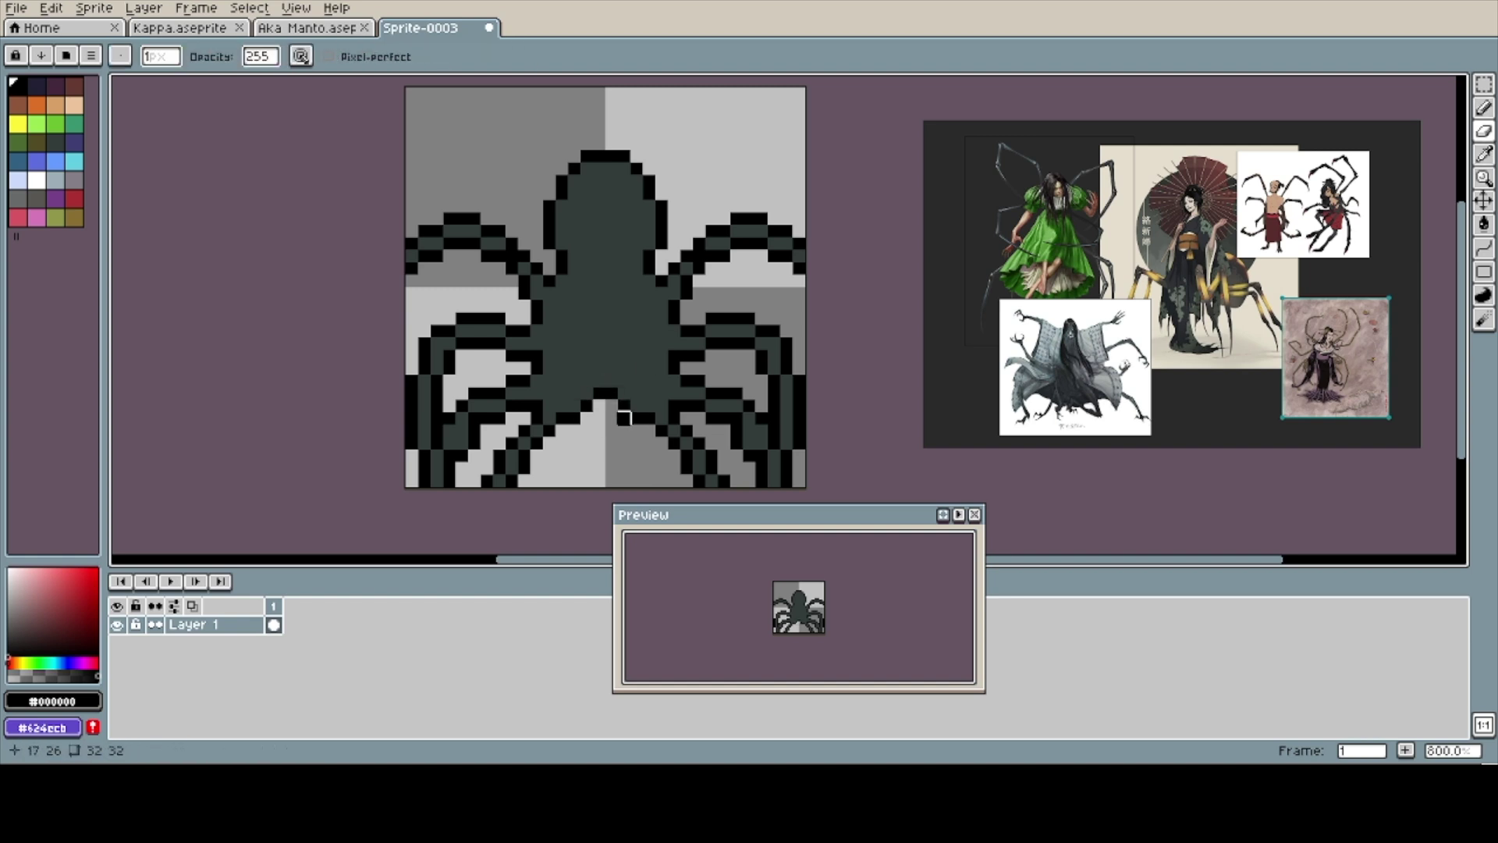
left_click(75, 105)
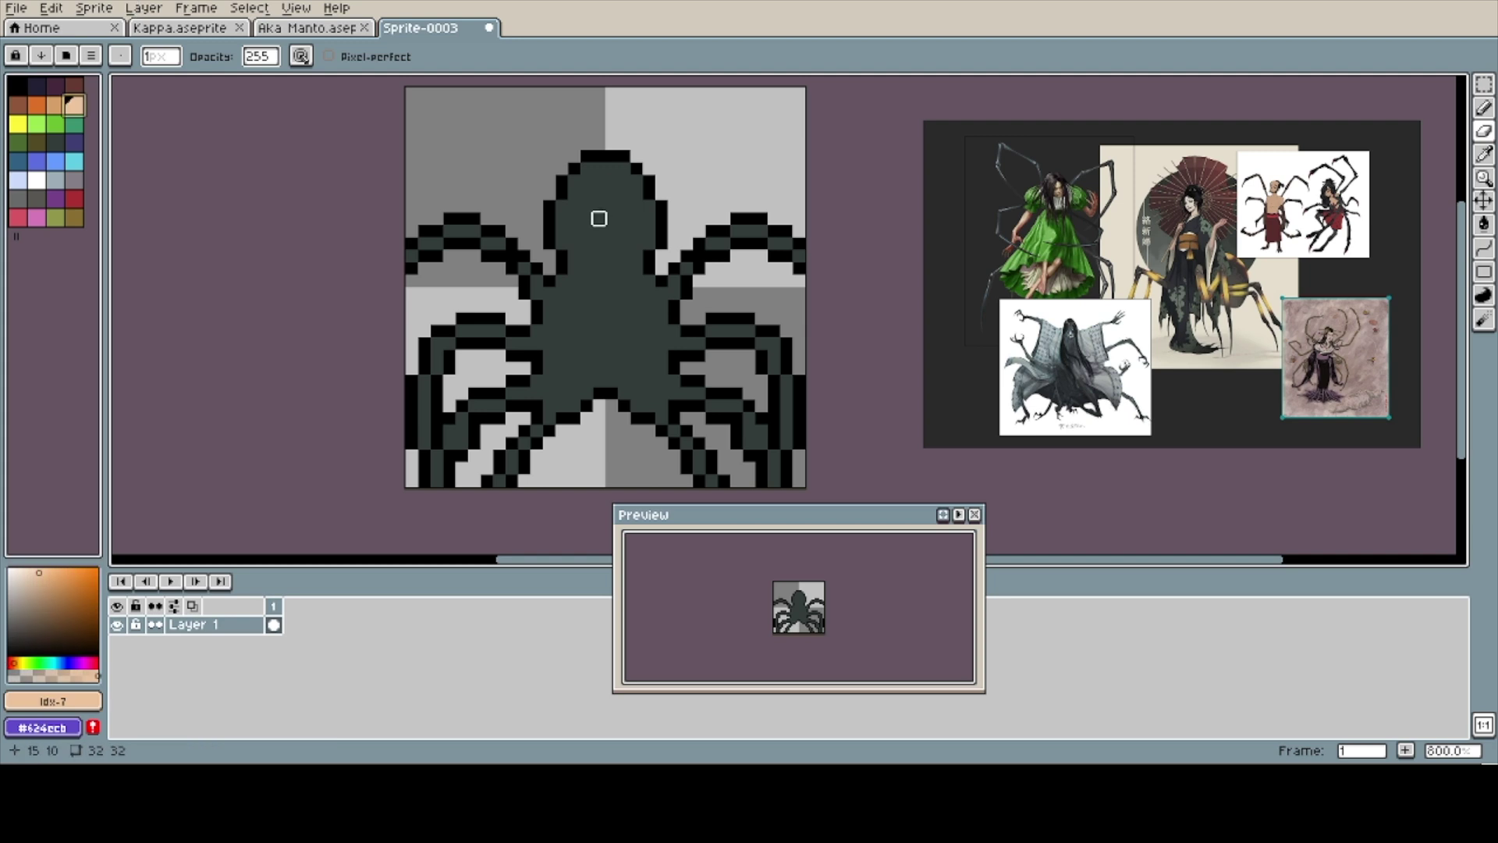
- Fill the head with light skin tone #eec39a and close it with a curved black chin line above the body
key("e")
mouse_move(587, 205)
left_mouse_down()
mouse_move(573, 195)
mouse_move(635, 183)
mouse_move(596, 218)
mouse_move(586, 256)
left_mouse_up()
mouse_move(635, 205)
left_mouse_down()
mouse_move(560, 226)
mouse_move(648, 217)
mouse_move(625, 168)
left_mouse_up()
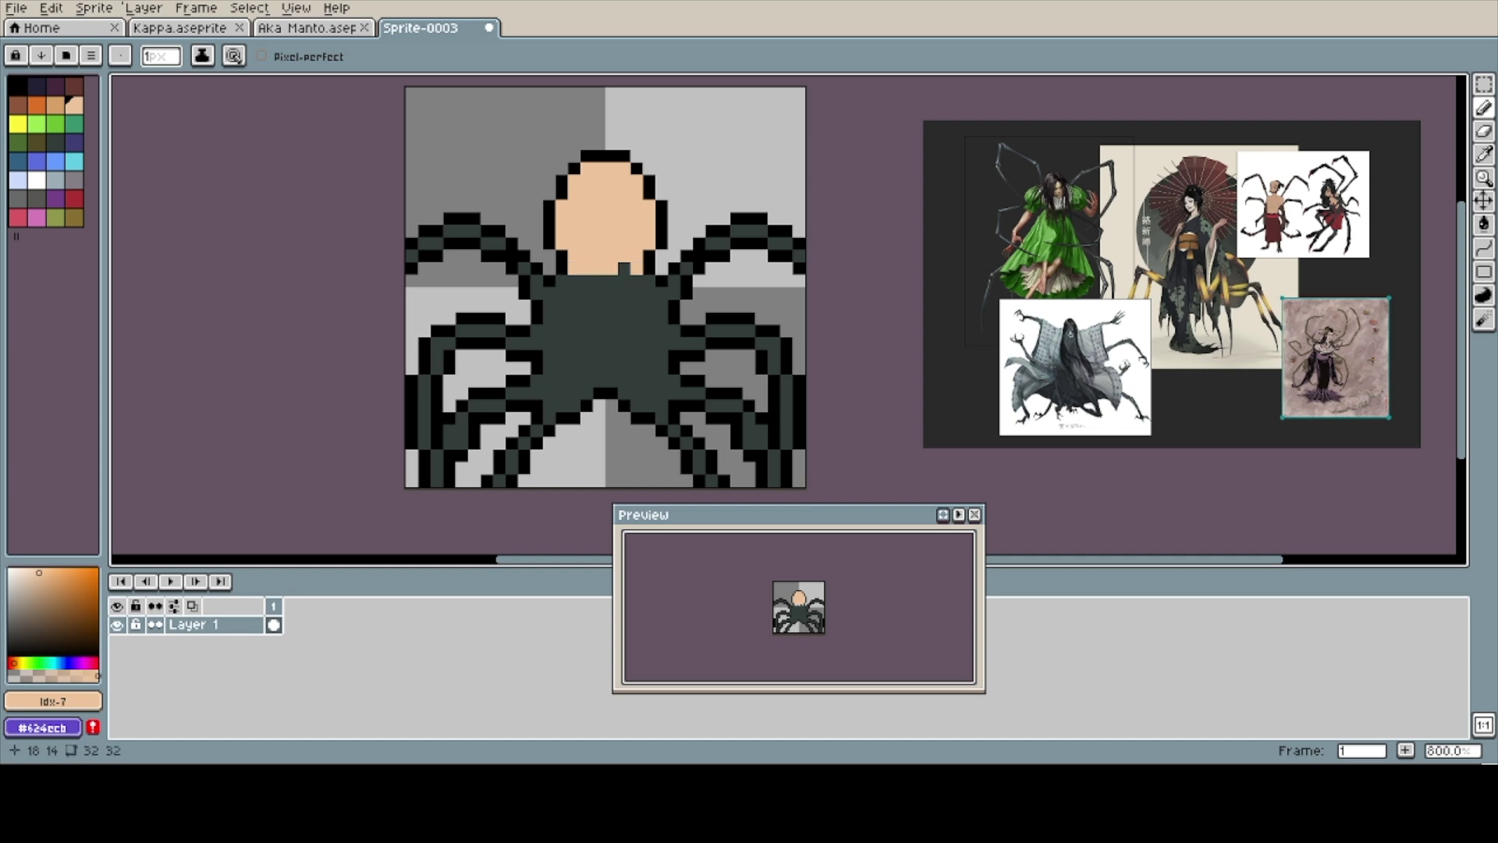
left_click(653, 261, "alt")
left_click_drag(586, 292, 610, 292)
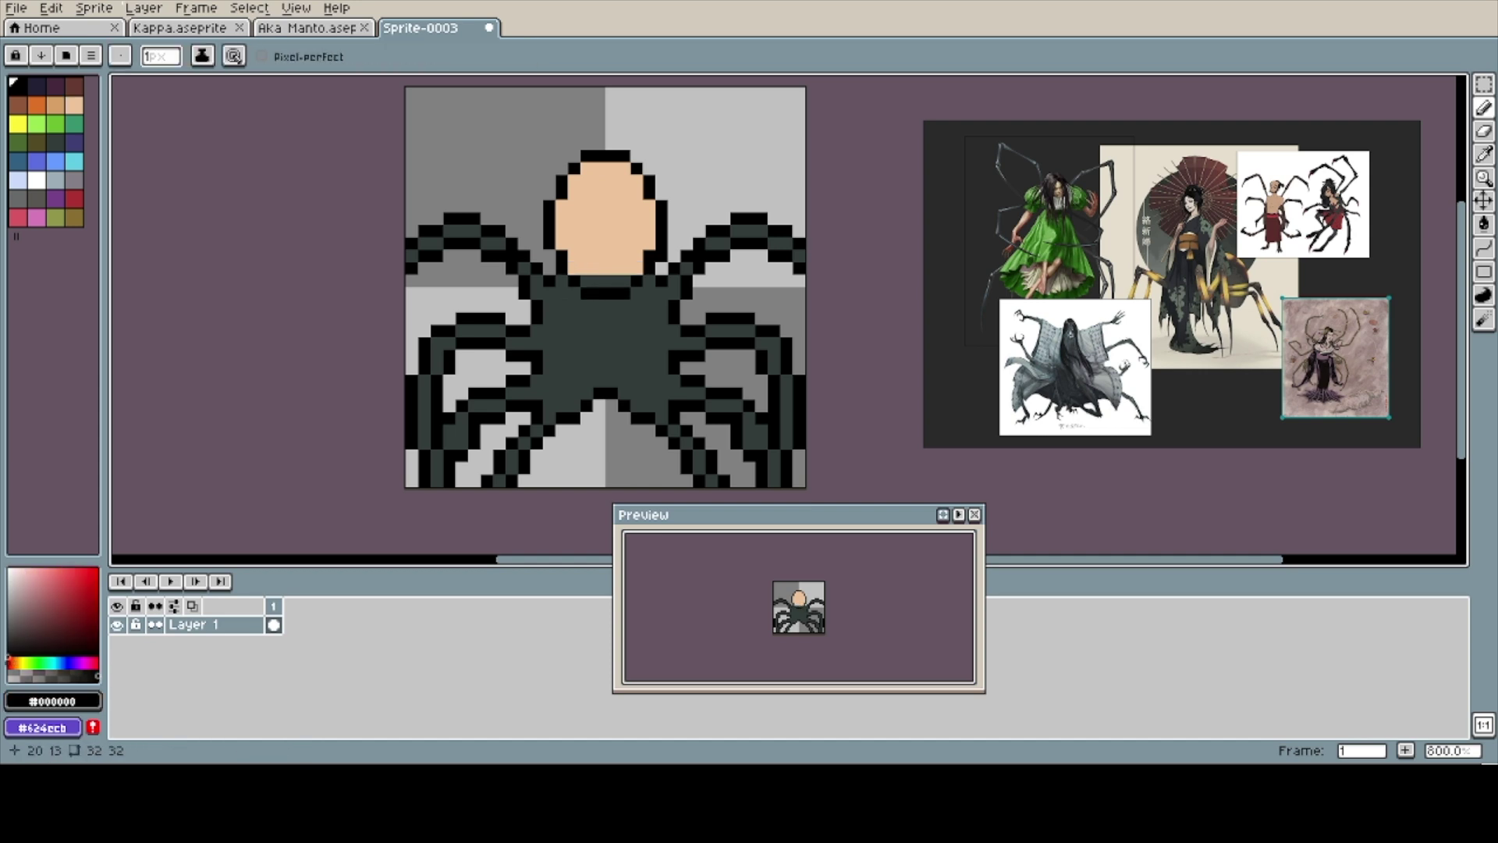
left_click(637, 218, "alt")
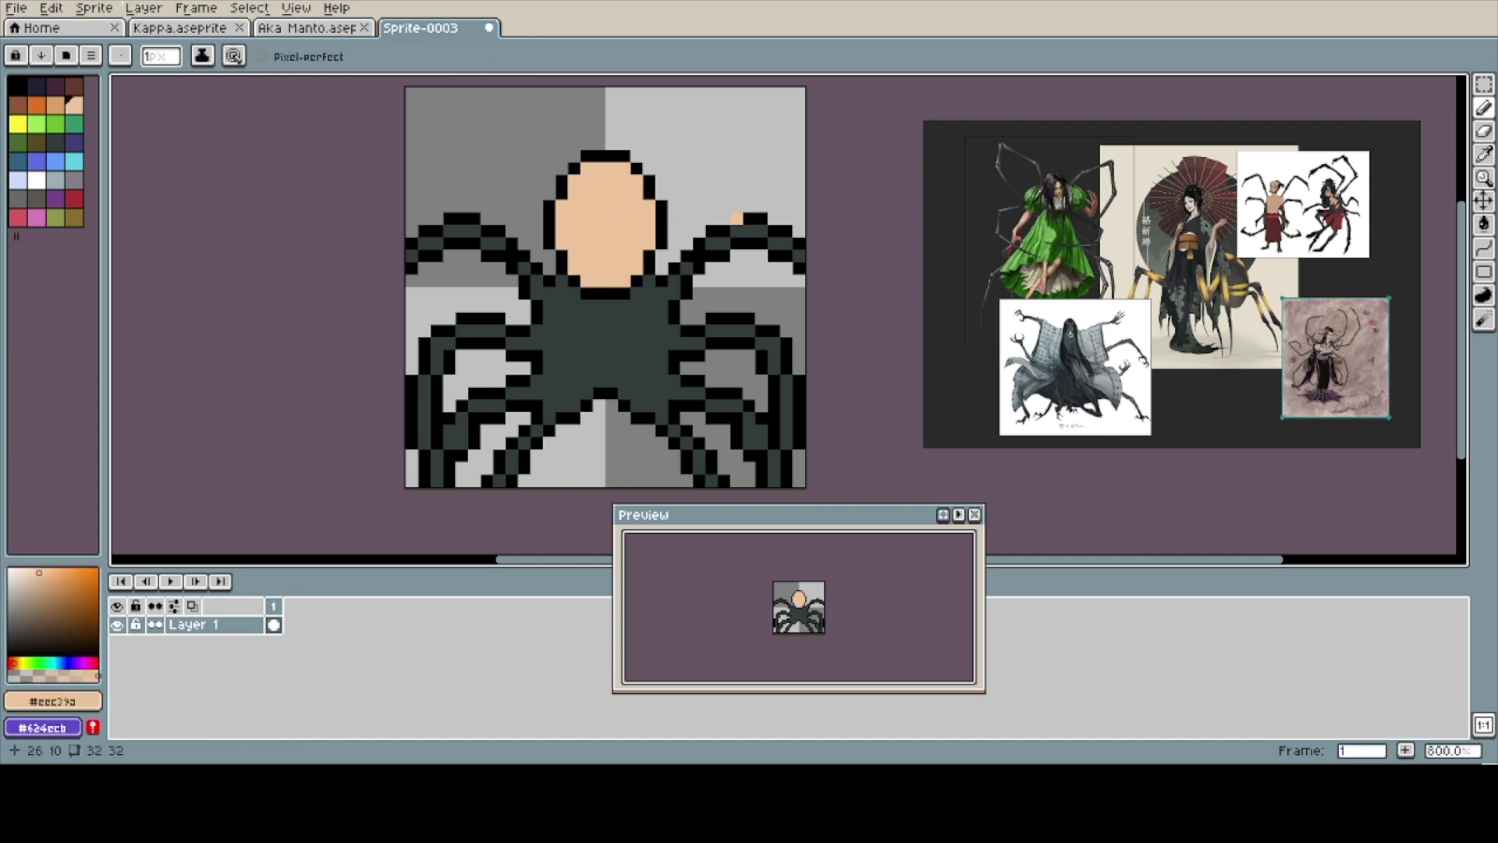
- Outline a two-lobed hairstyle in black #000000 around the head, running down both sides to the raised legs
left_click(599, 155, "alt")
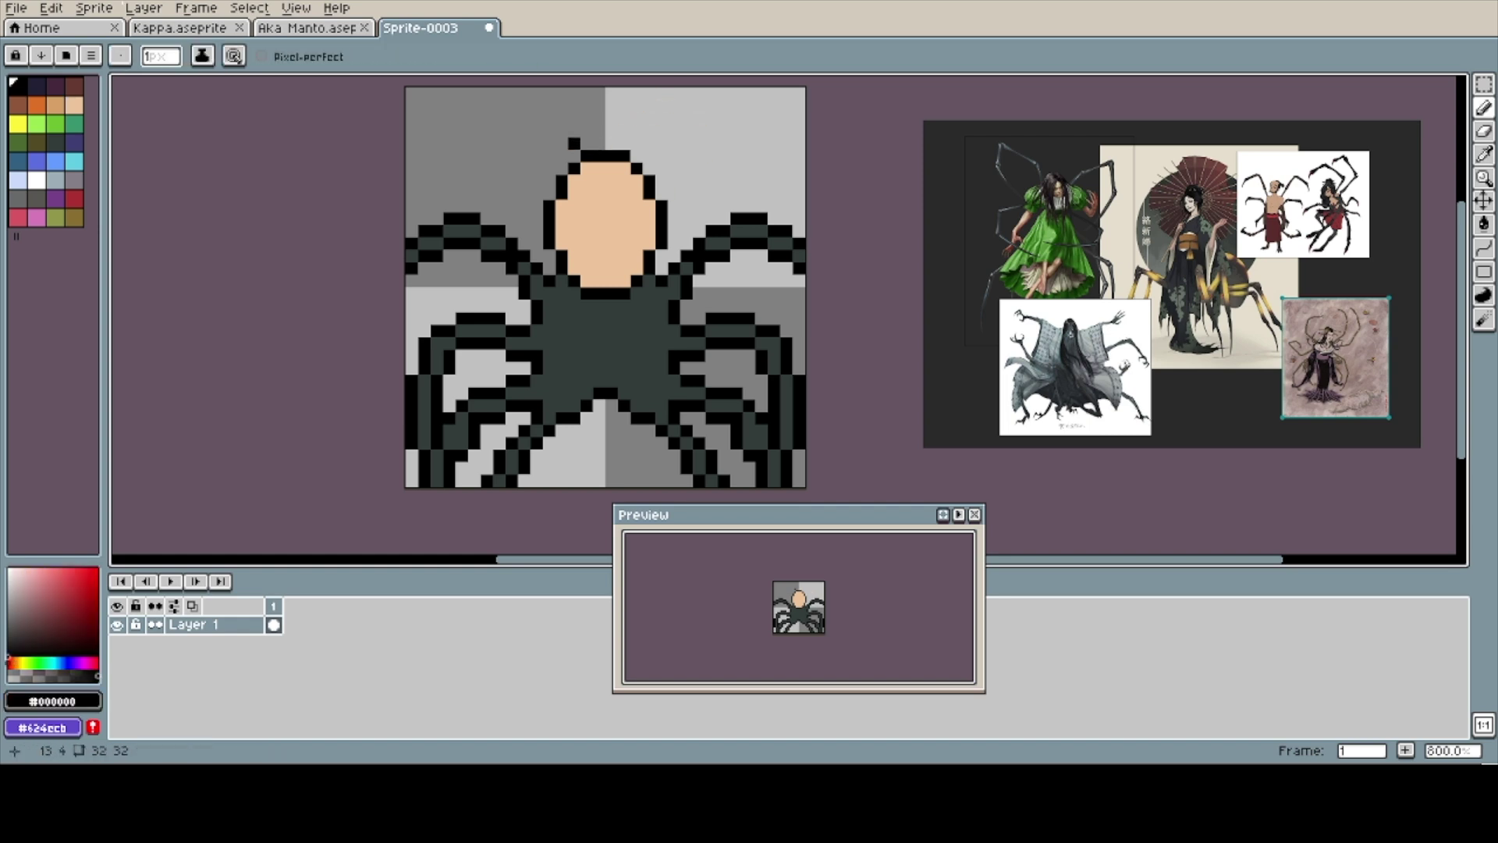
mouse_move(586, 130)
left_mouse_down()
mouse_move(511, 155)
mouse_move(499, 219)
left_mouse_up()
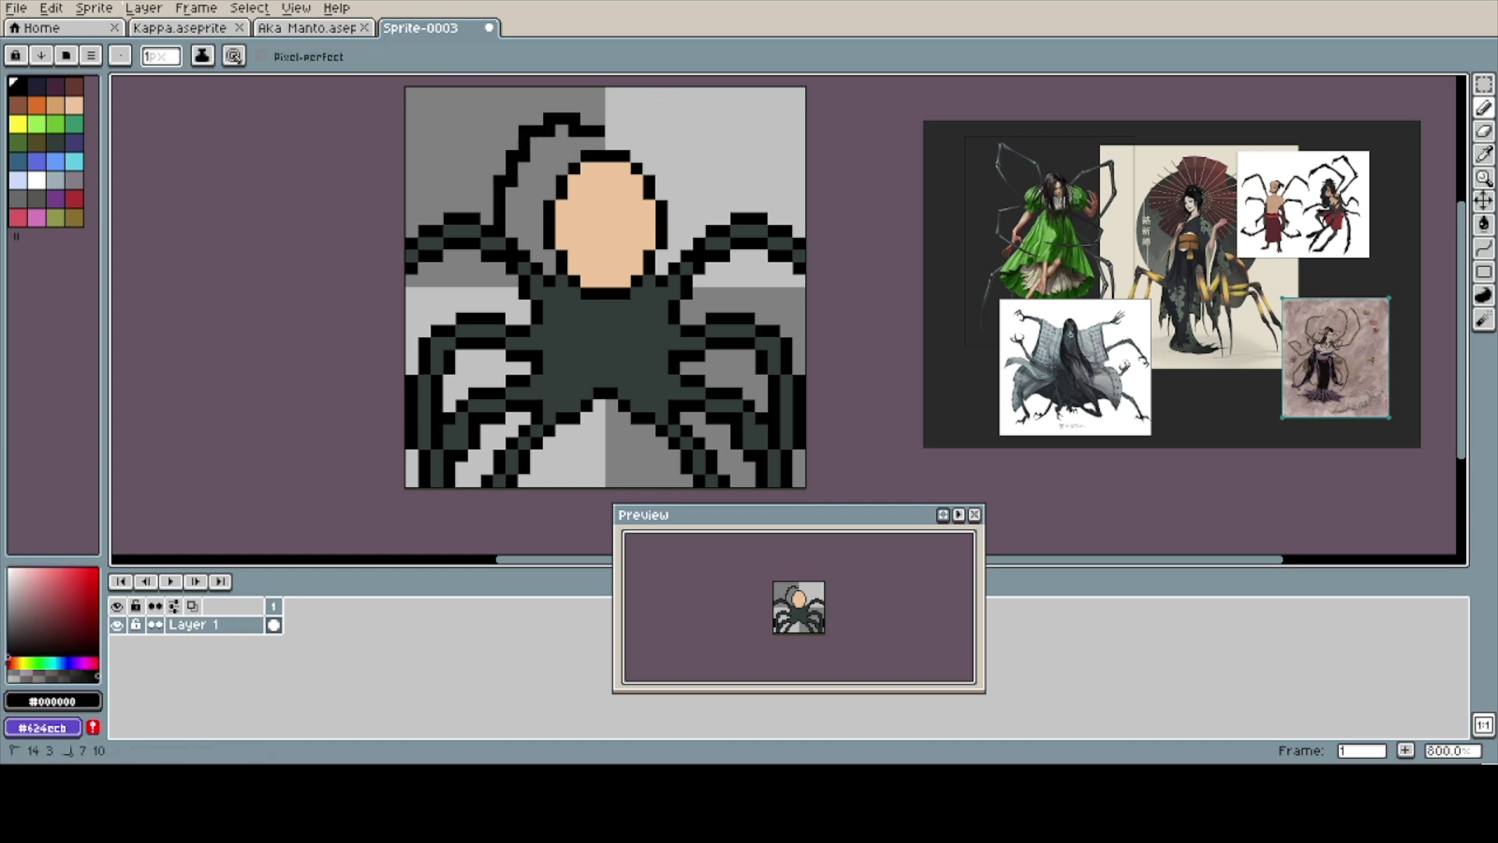
left_click_drag(612, 130, 625, 130)
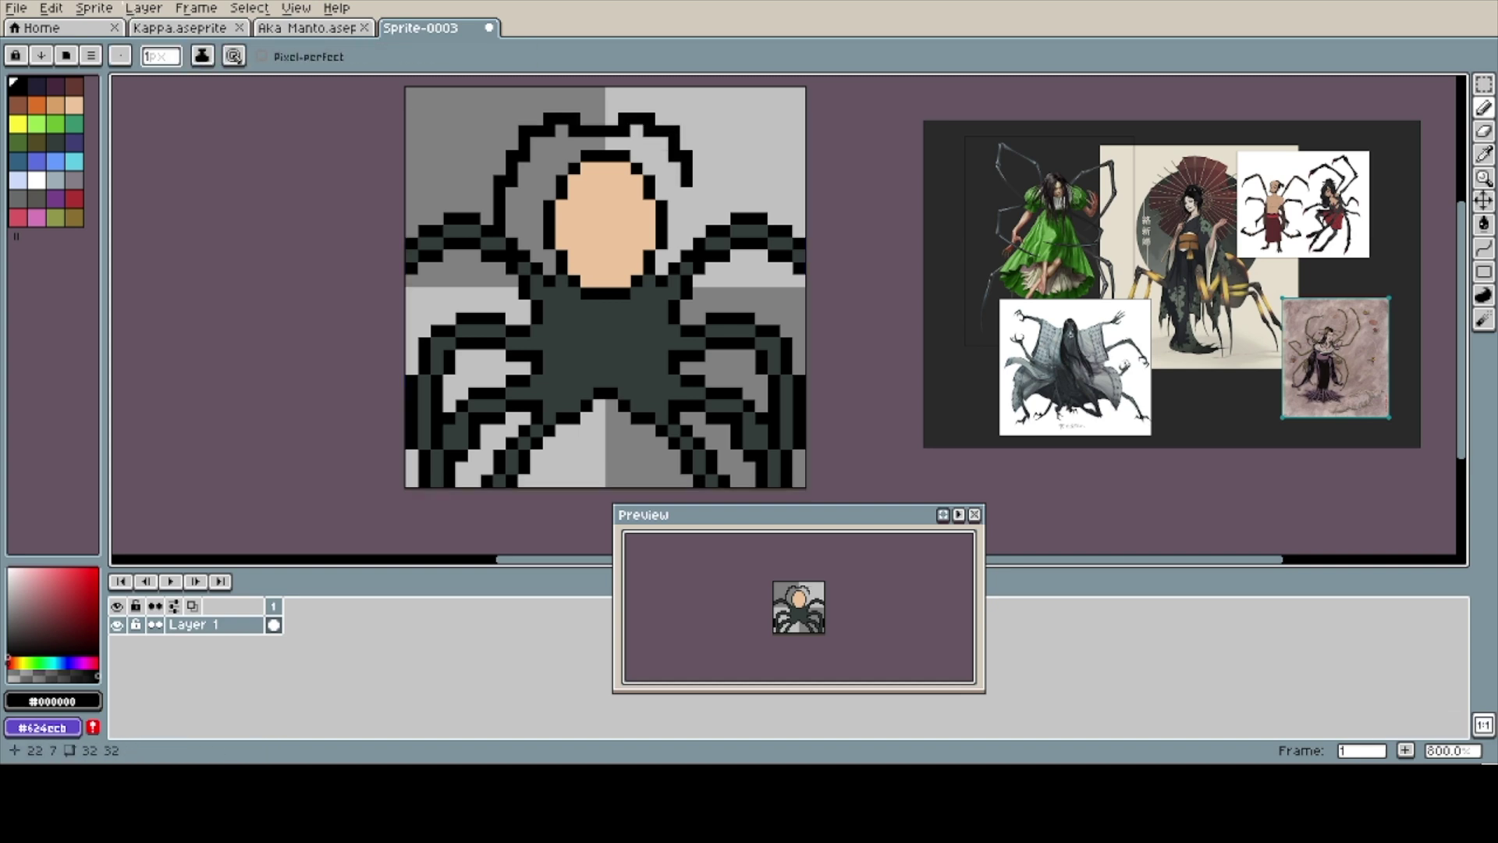
left_click_drag(699, 192, 699, 230)
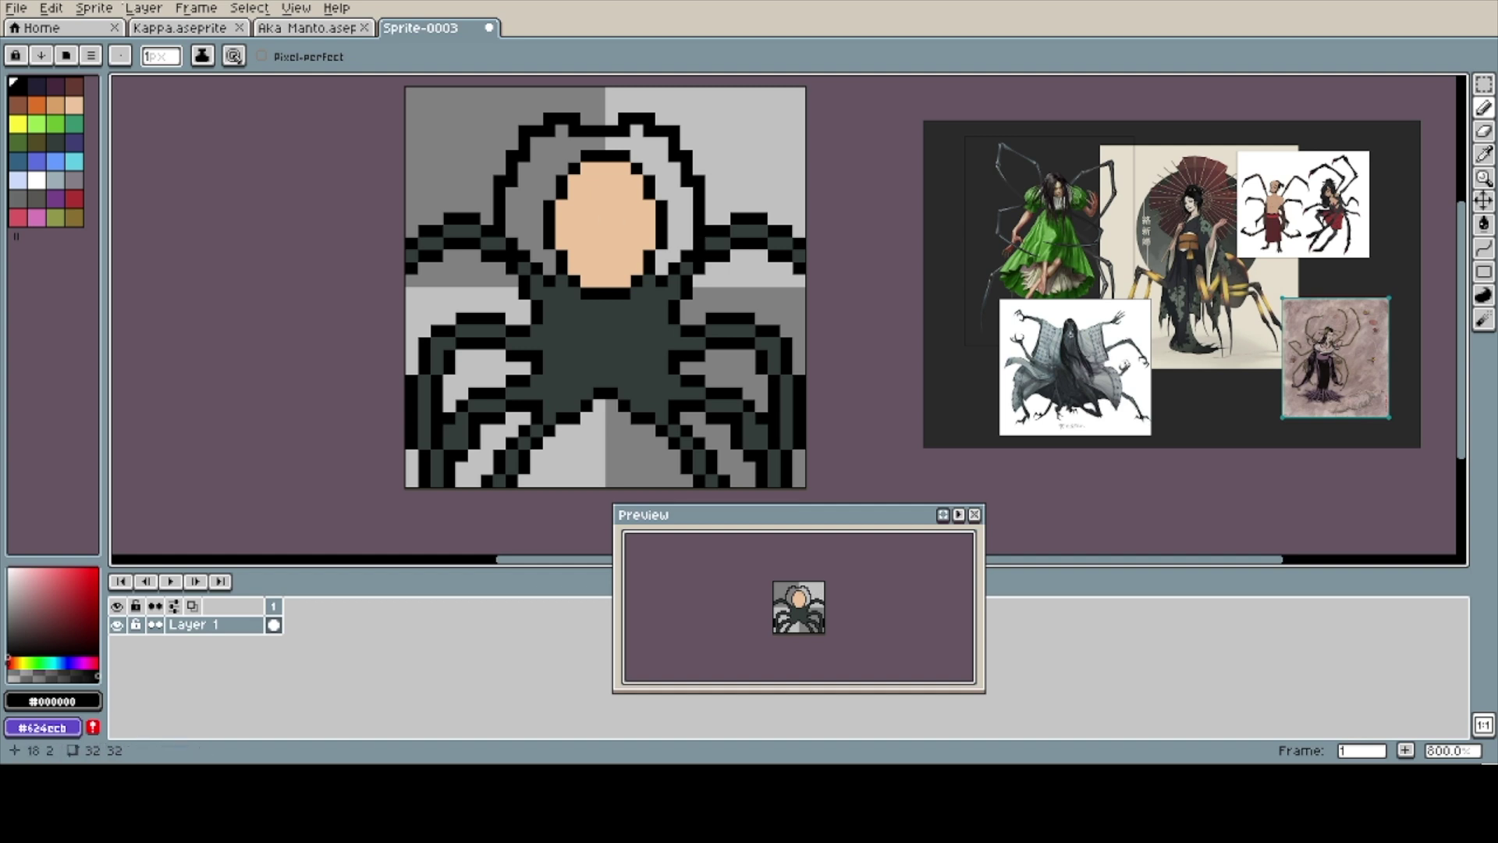
- Fill the hair area between the black hair outline and the face with dark navy #222034
key("bracketright")
key("bracketright")
key("bracketright")
left_click(36, 86)
left_click_drag(674, 181, 662, 269)
key("g")
left_click(662, 180)
key("ctrl+z")
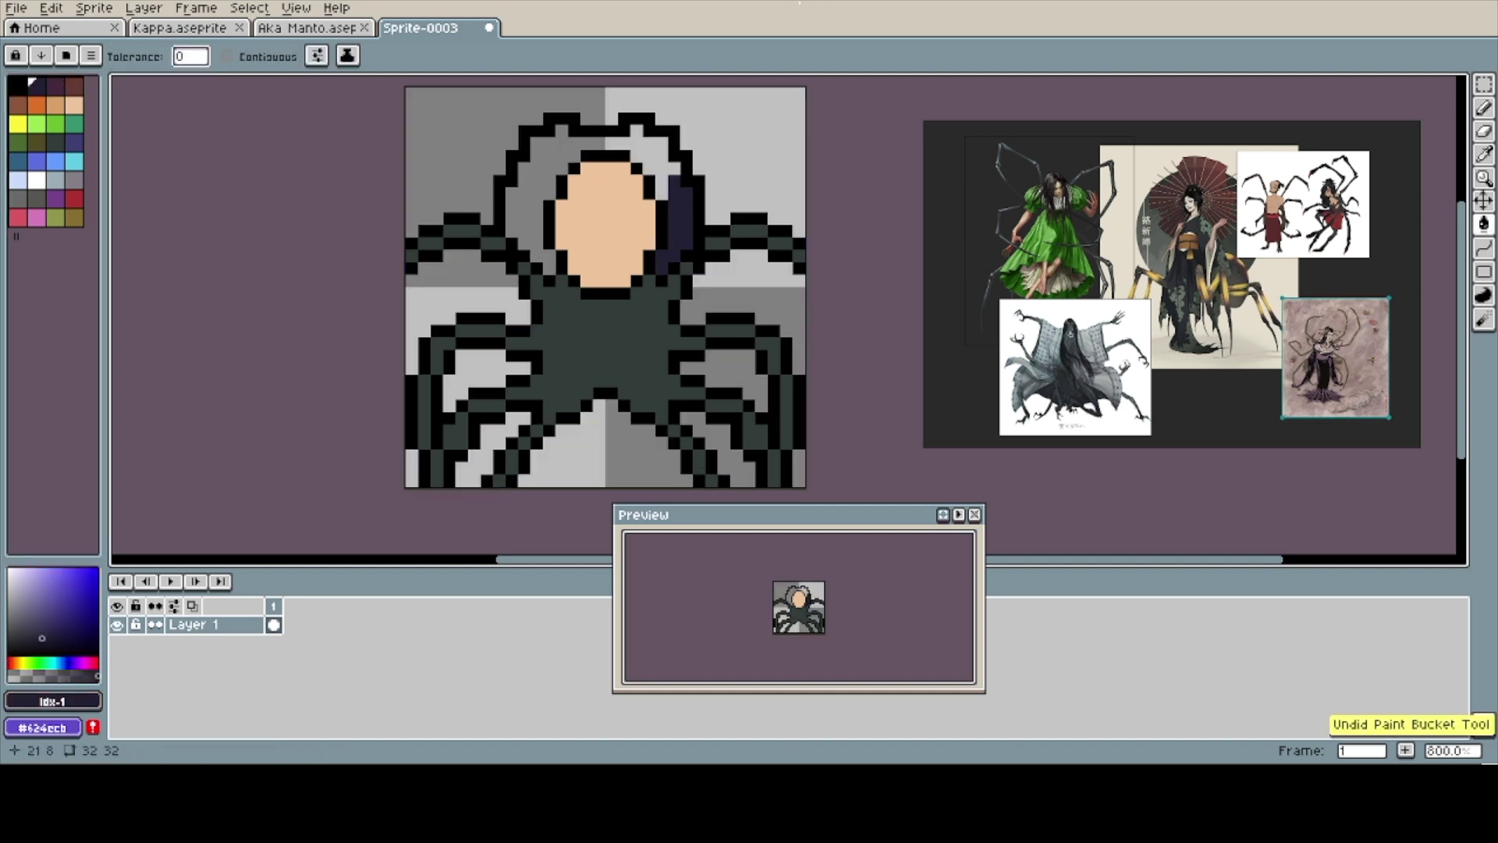
key("ctrl+y")
- Draw two white eyes three pixels tall on the face and give each a black pupil
key("i")
left_click(36, 180)
key("g")
left_click(605, 218)
key("ctrl+z")
key("b")
left_click_drag(587, 206, 586, 231)
left_click_drag(624, 206, 624, 231)
left_click(17, 86)
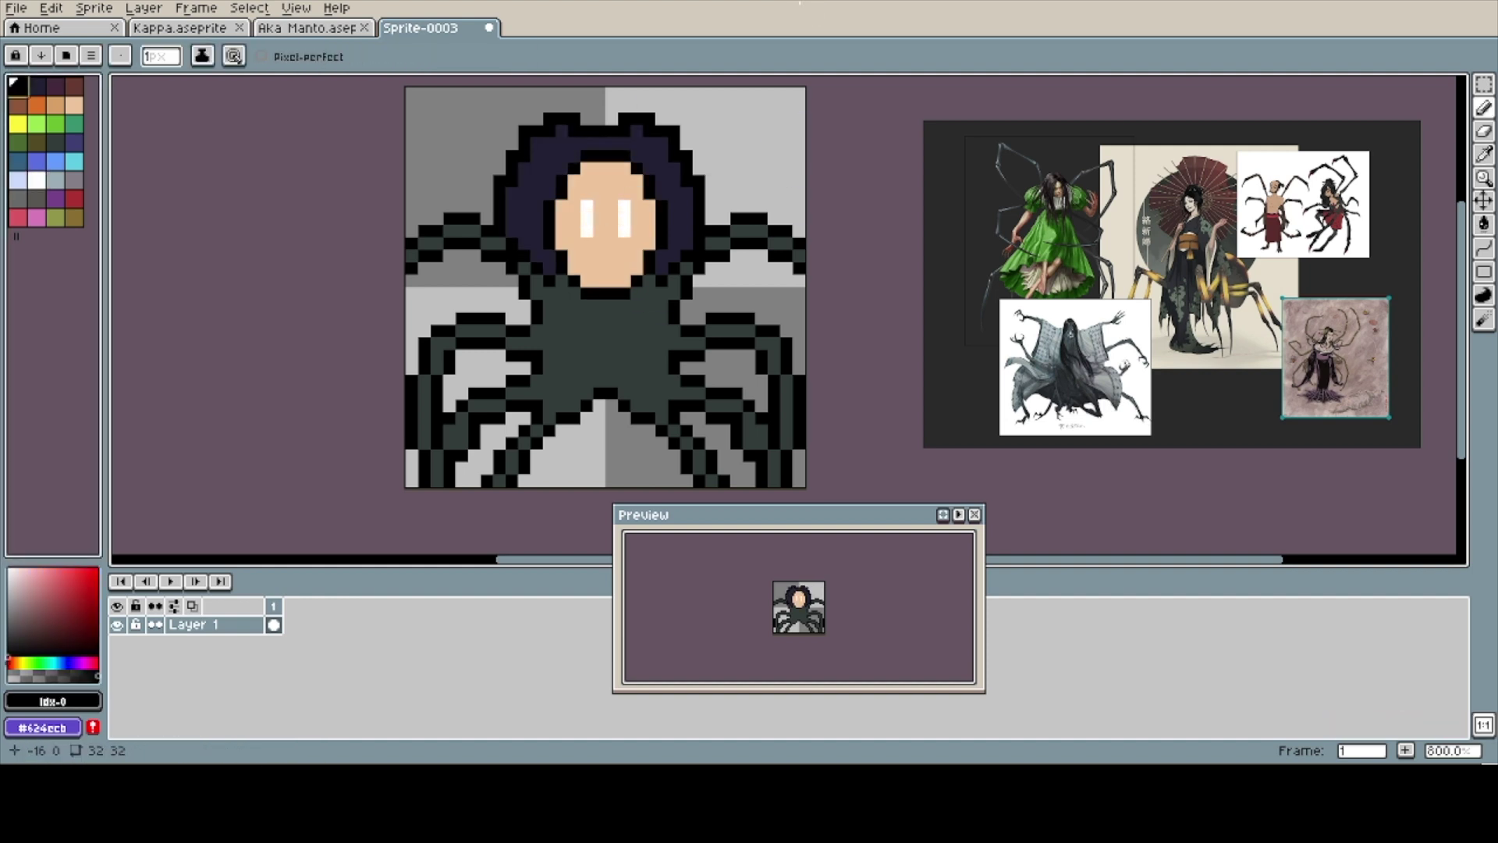
left_click(624, 219)
left_click(597, 218)
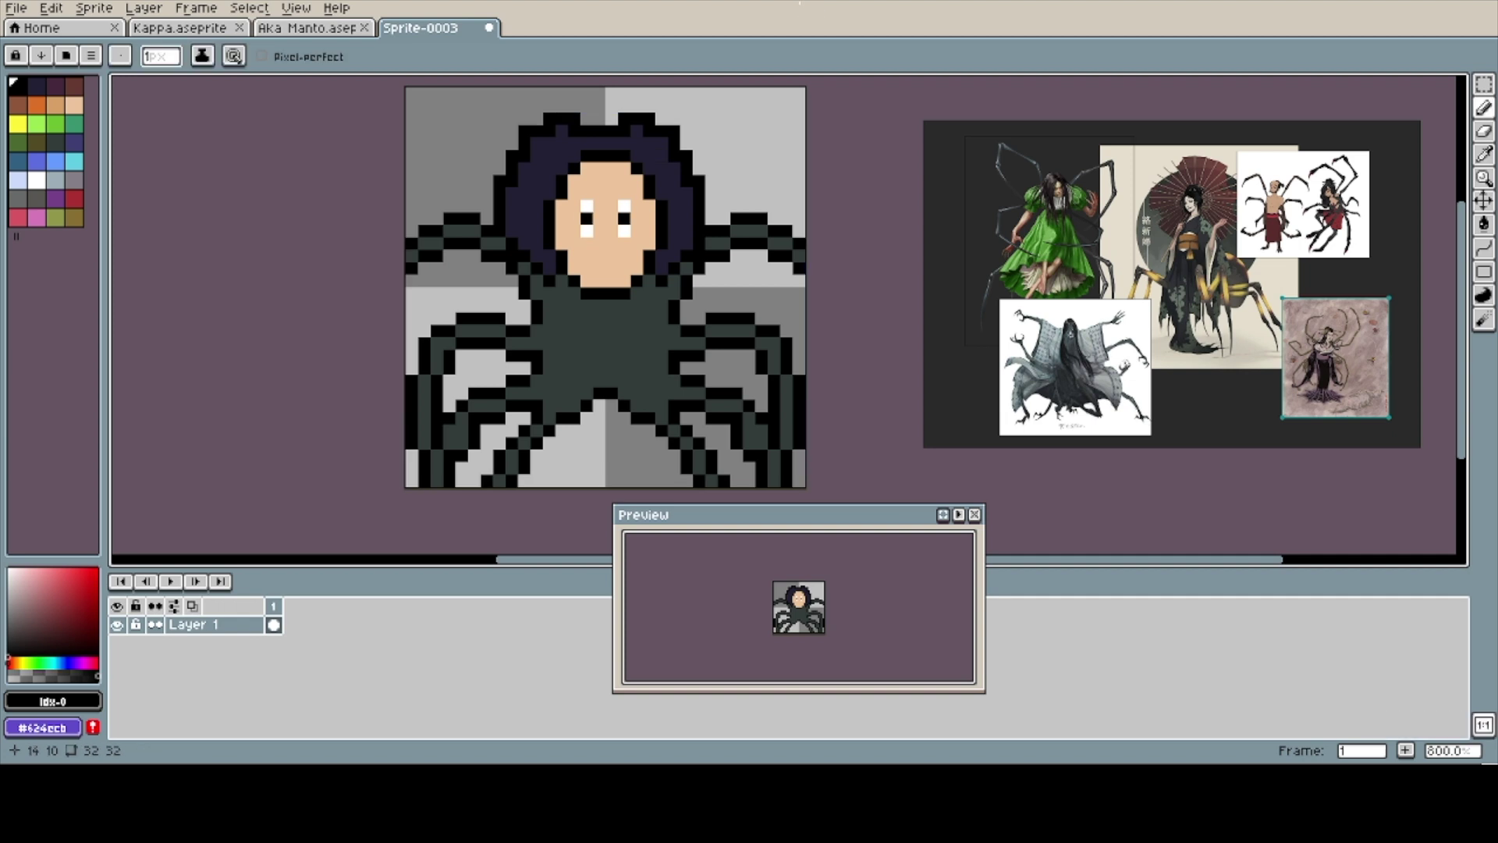
- Paint brown (index 4) below each pupil and a four-pixel-wide brown mouth on the lower face
left_click(17, 105)
left_click(586, 231)
left_click_drag(625, 231, 637, 231)
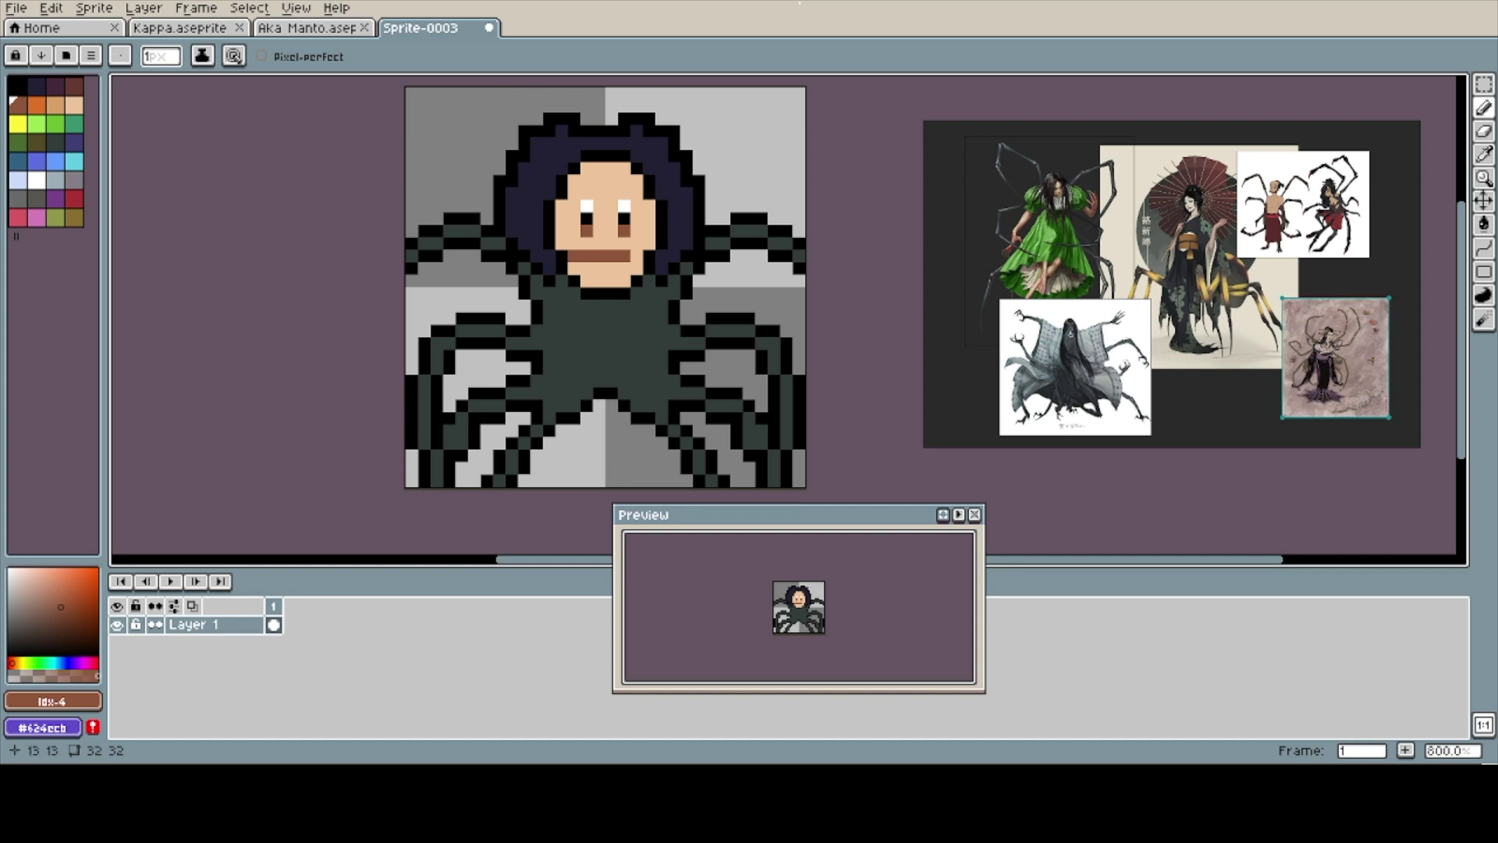
- Paint the torso as a flared dress in dark green (index 12), covering the notch between the lower legs
left_click(550, 281, "alt")
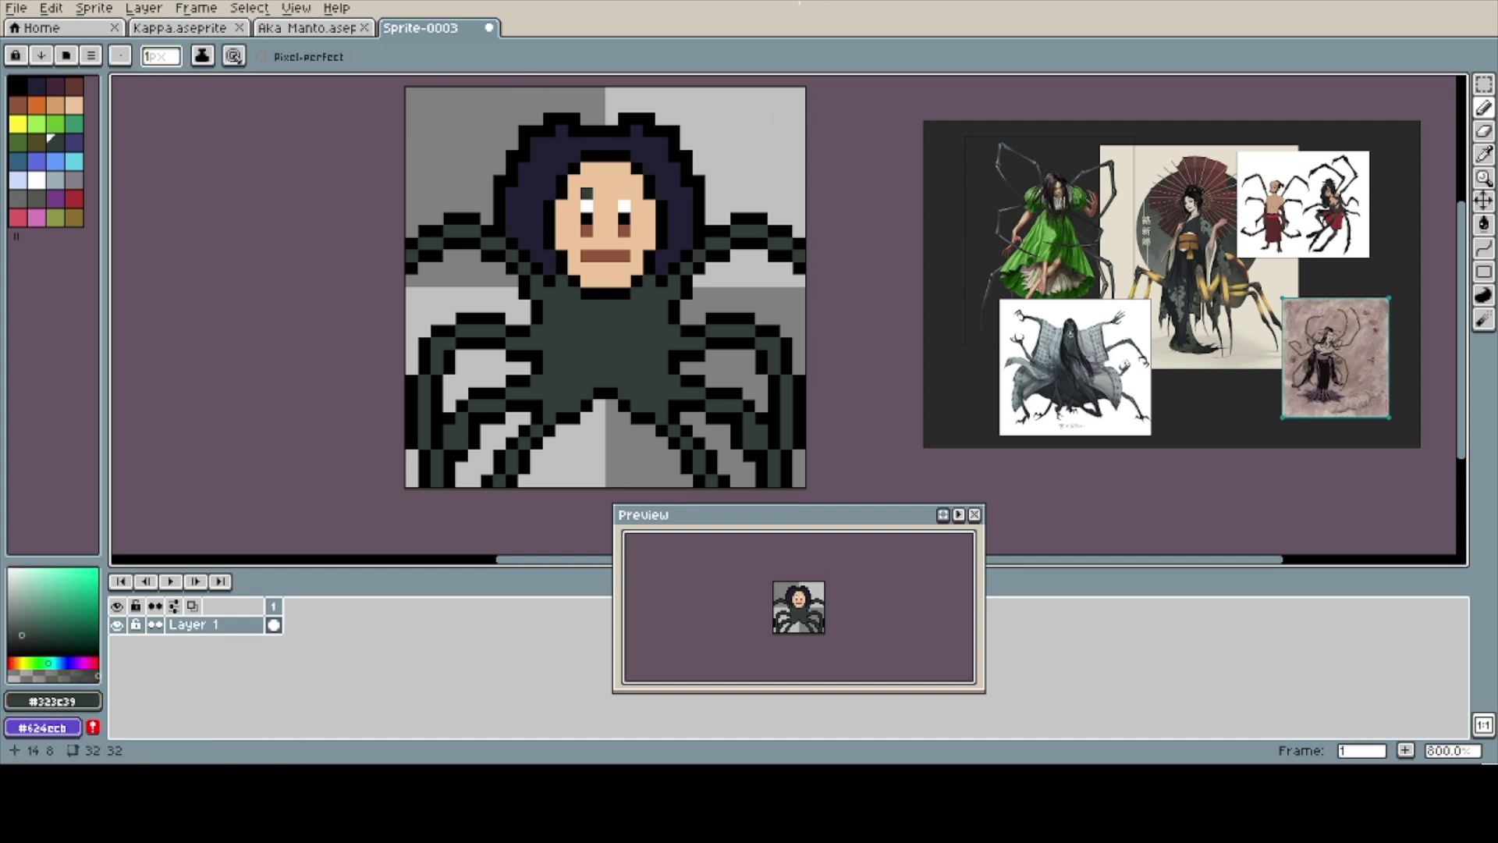
left_click(574, 430, "alt")
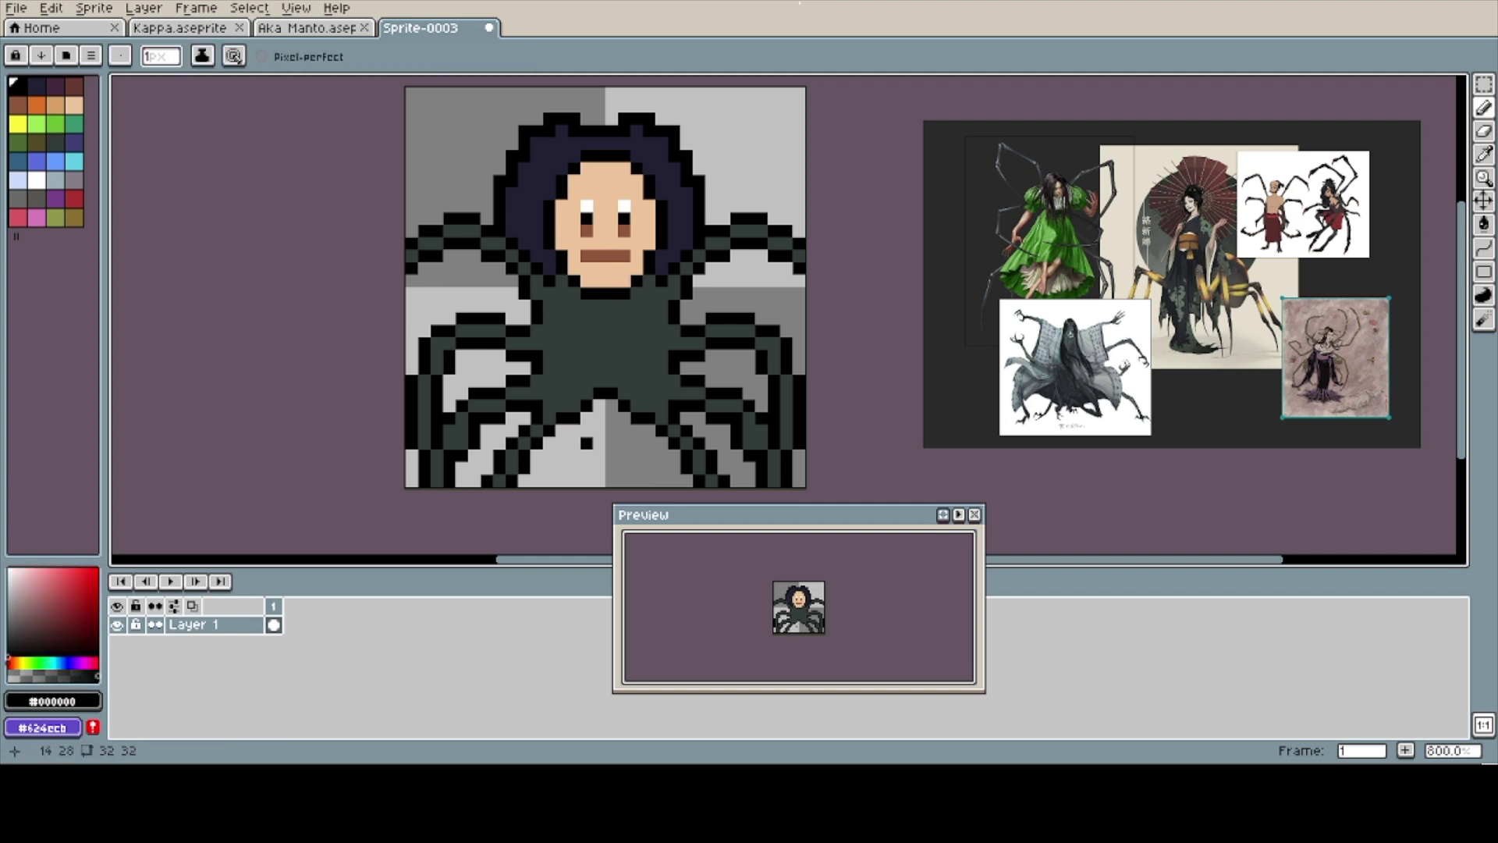
left_click(54, 123)
left_click(586, 331)
left_click(17, 142)
mouse_move(599, 281)
left_mouse_down()
mouse_move(605, 344)
mouse_move(562, 281)
mouse_move(644, 285)
mouse_move(550, 297)
mouse_move(554, 343)
mouse_move(643, 382)
mouse_move(649, 443)
left_mouse_up()
mouse_move(548, 380)
left_mouse_down()
mouse_move(625, 443)
mouse_move(586, 418)
mouse_move(515, 437)
mouse_move(611, 355)
left_mouse_up()
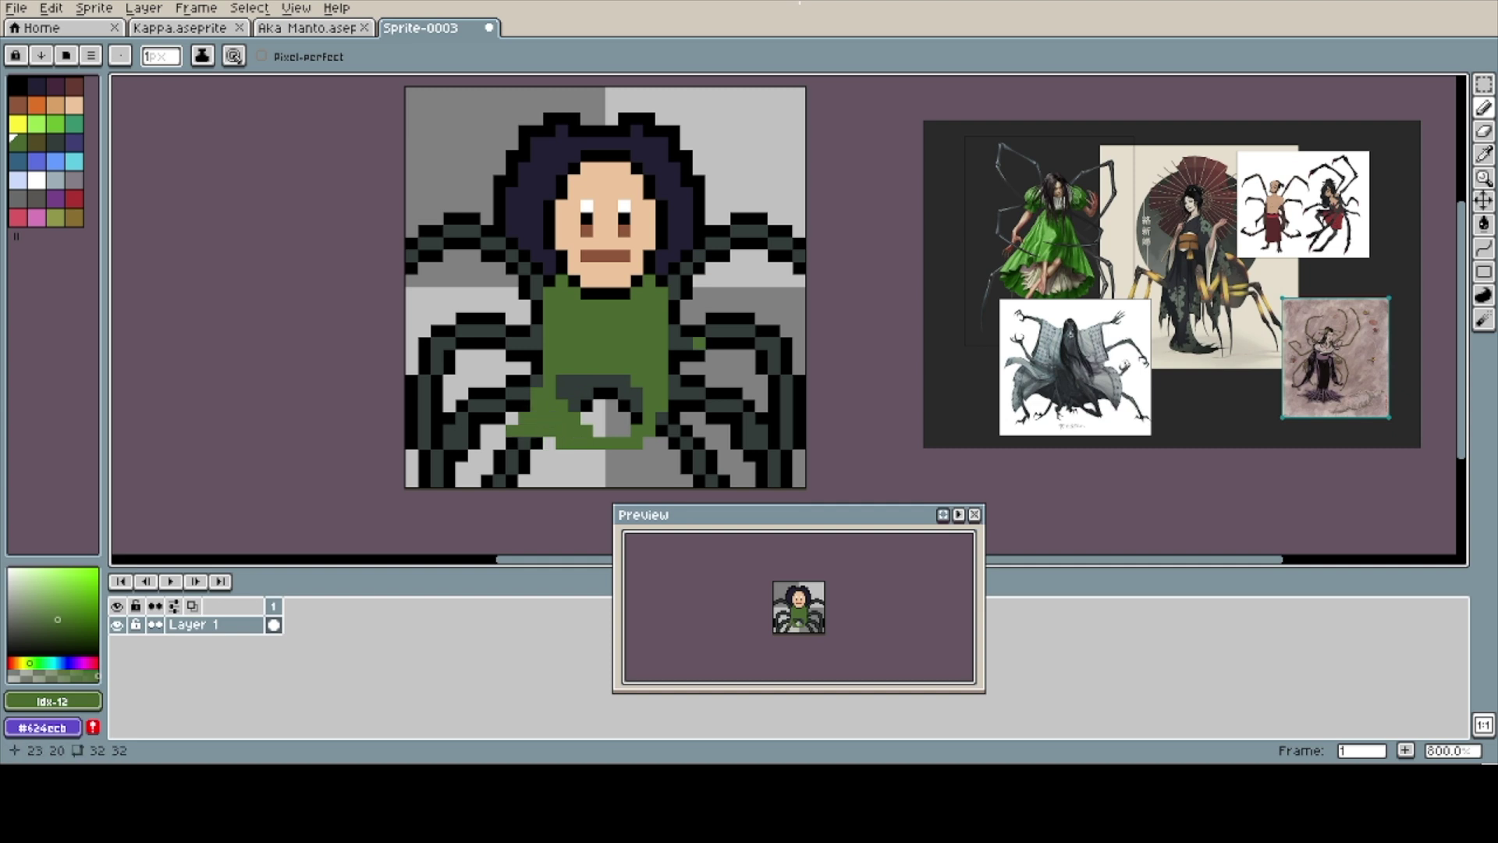
mouse_move(674, 431)
left_mouse_down()
mouse_move(593, 390)
mouse_move(625, 431)
left_mouse_up()
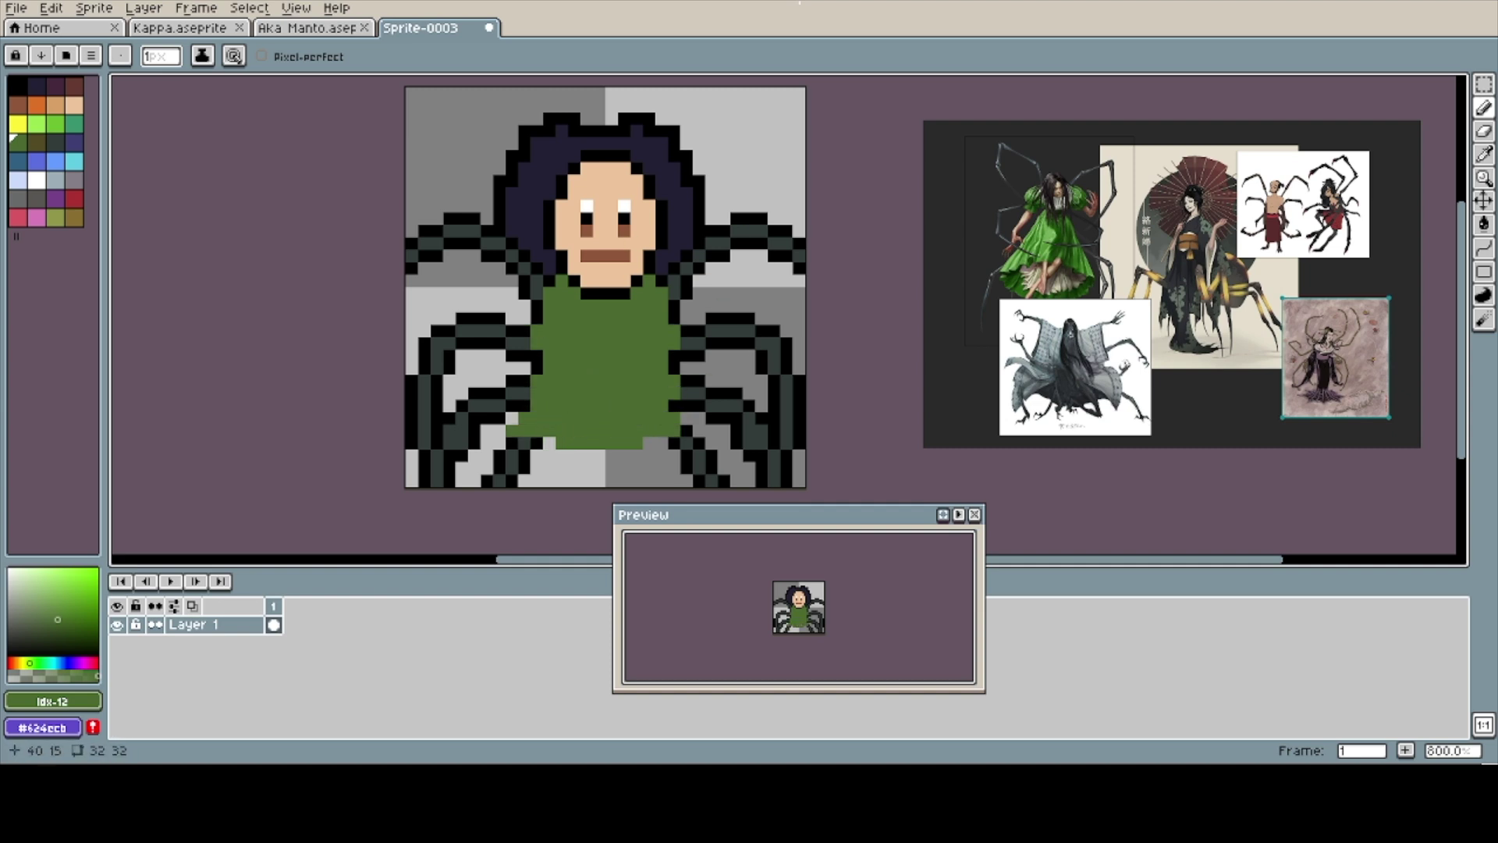
- Narrow the mouth to two pixels with skin tone #eec39a and shade the edges of the face in darker tan
left_click(605, 231, "alt")
left_click(586, 255)
left_click(624, 255)
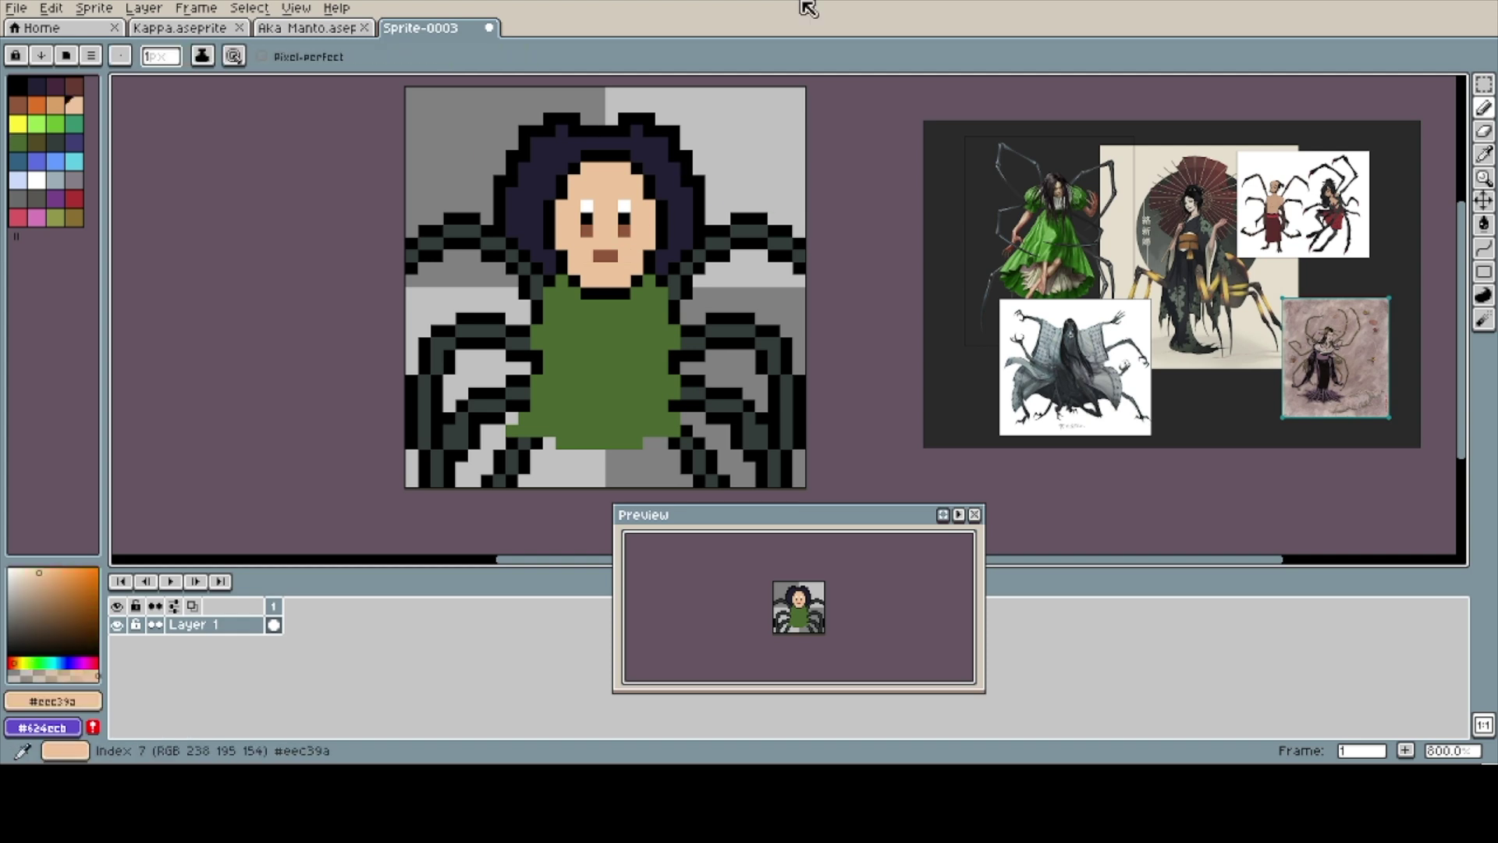
left_click_drag(561, 205, 560, 218)
mouse_move(586, 168)
left_mouse_down()
mouse_move(598, 168)
mouse_move(561, 193)
left_mouse_up()
- Add dark purple (index 2) tones to the hair above the forehead and along both sides of the face
left_click(50, 81)
left_click(574, 155)
left_click(686, 156)
left_click_drag(598, 143, 623, 143)
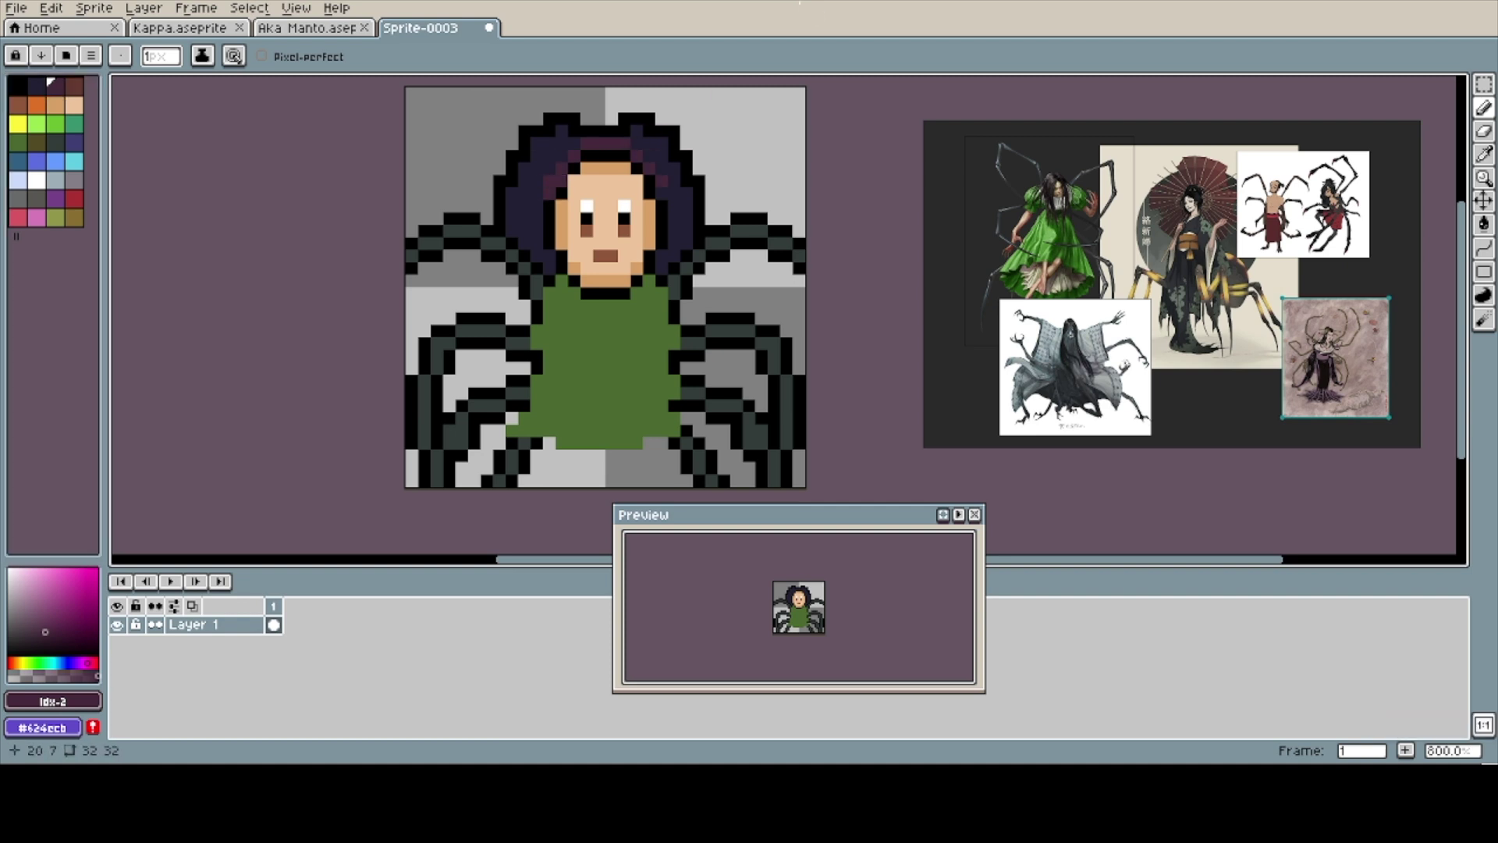
left_click_drag(673, 218, 674, 242)
left_click_drag(536, 218, 537, 242)
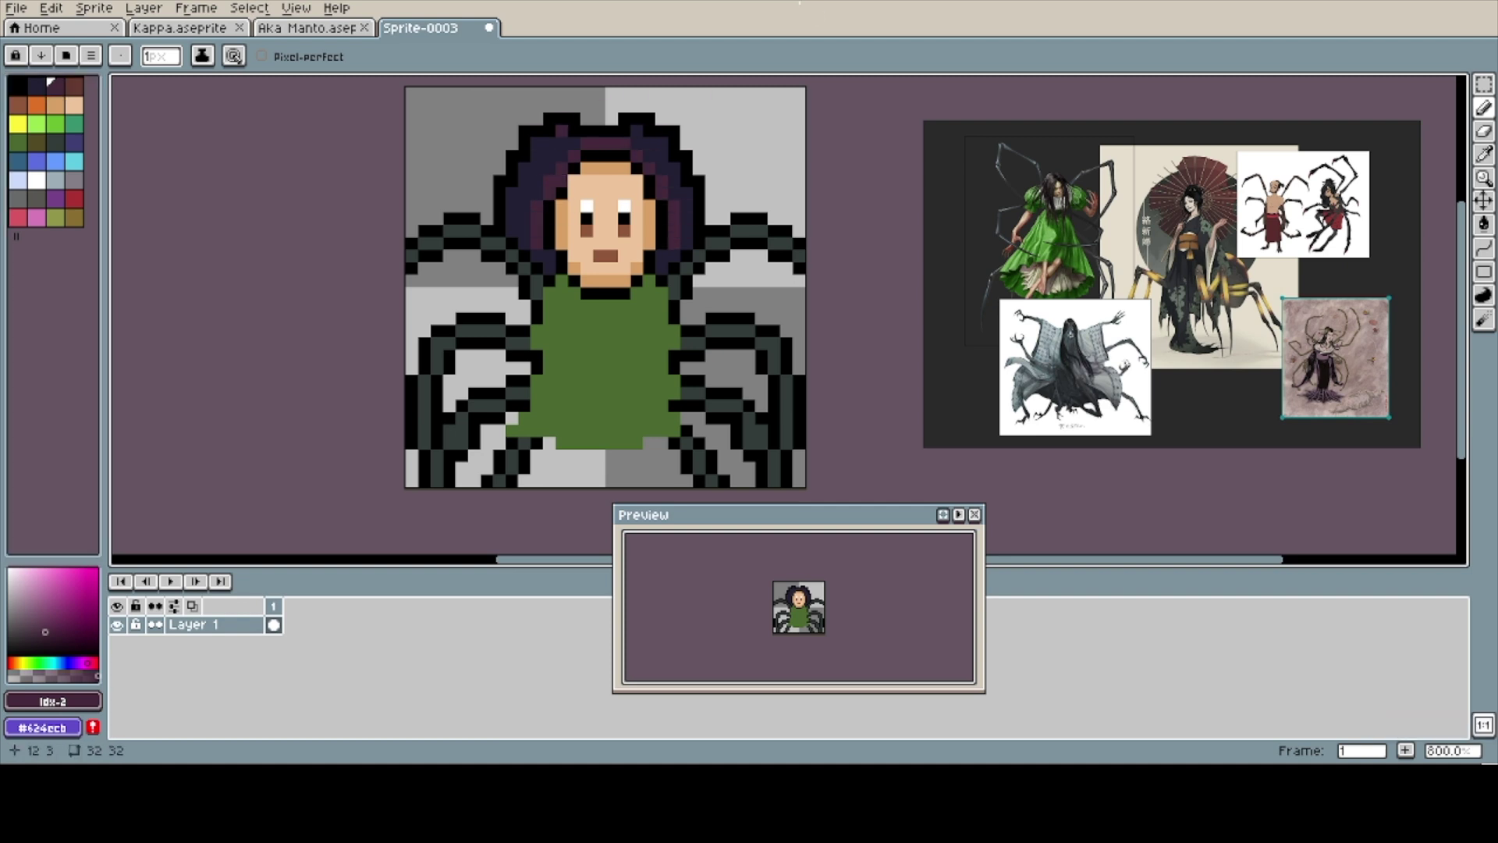
- Place a dark red-brown (index 3) accent pixel in each upper lobe of the hair
left_click(74, 84)
left_click(561, 131)
left_click(636, 131)
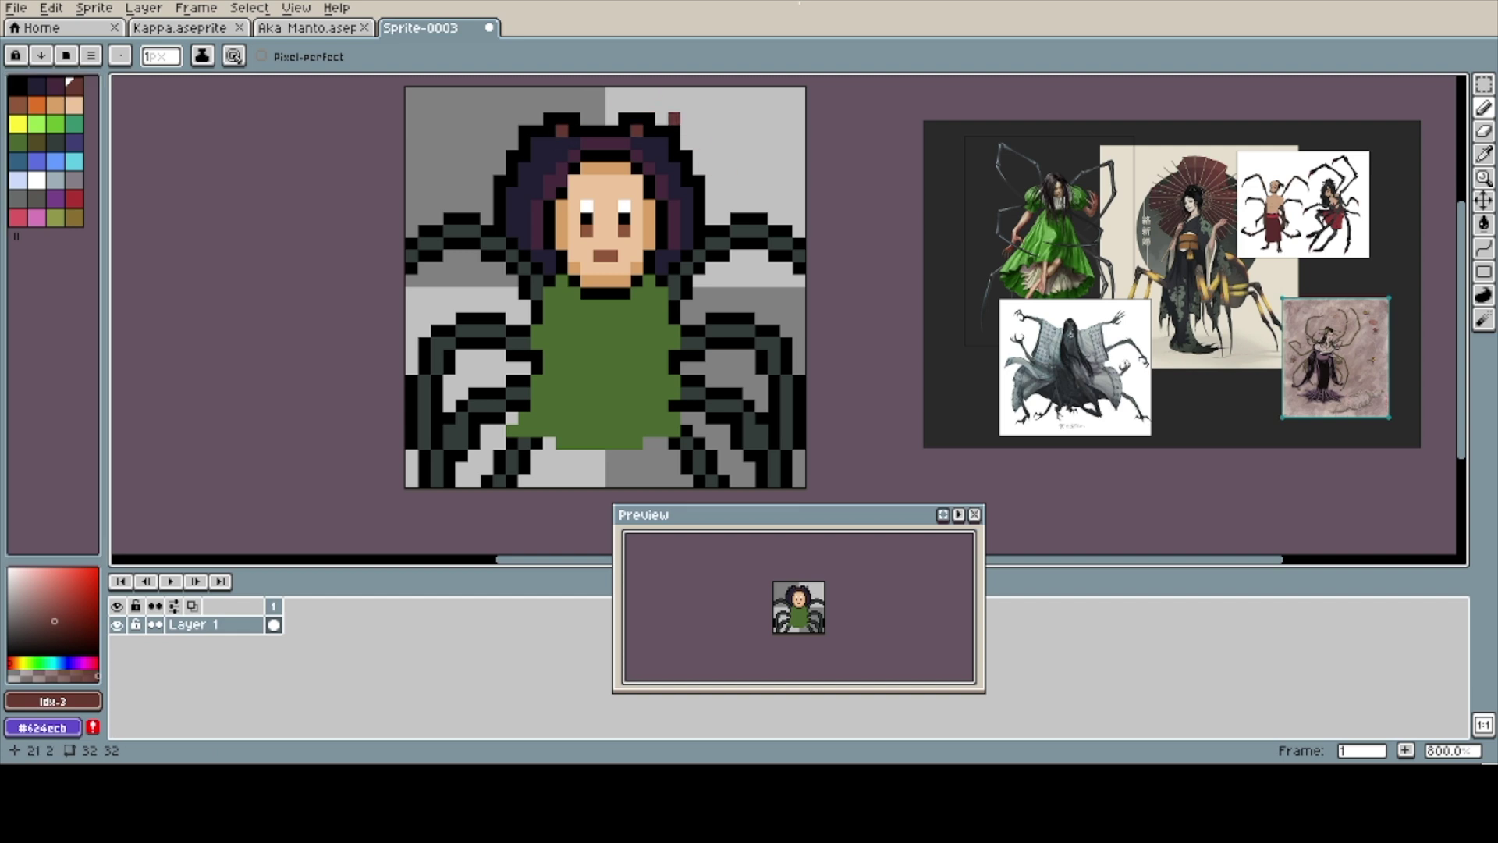
left_click(550, 130, "alt")
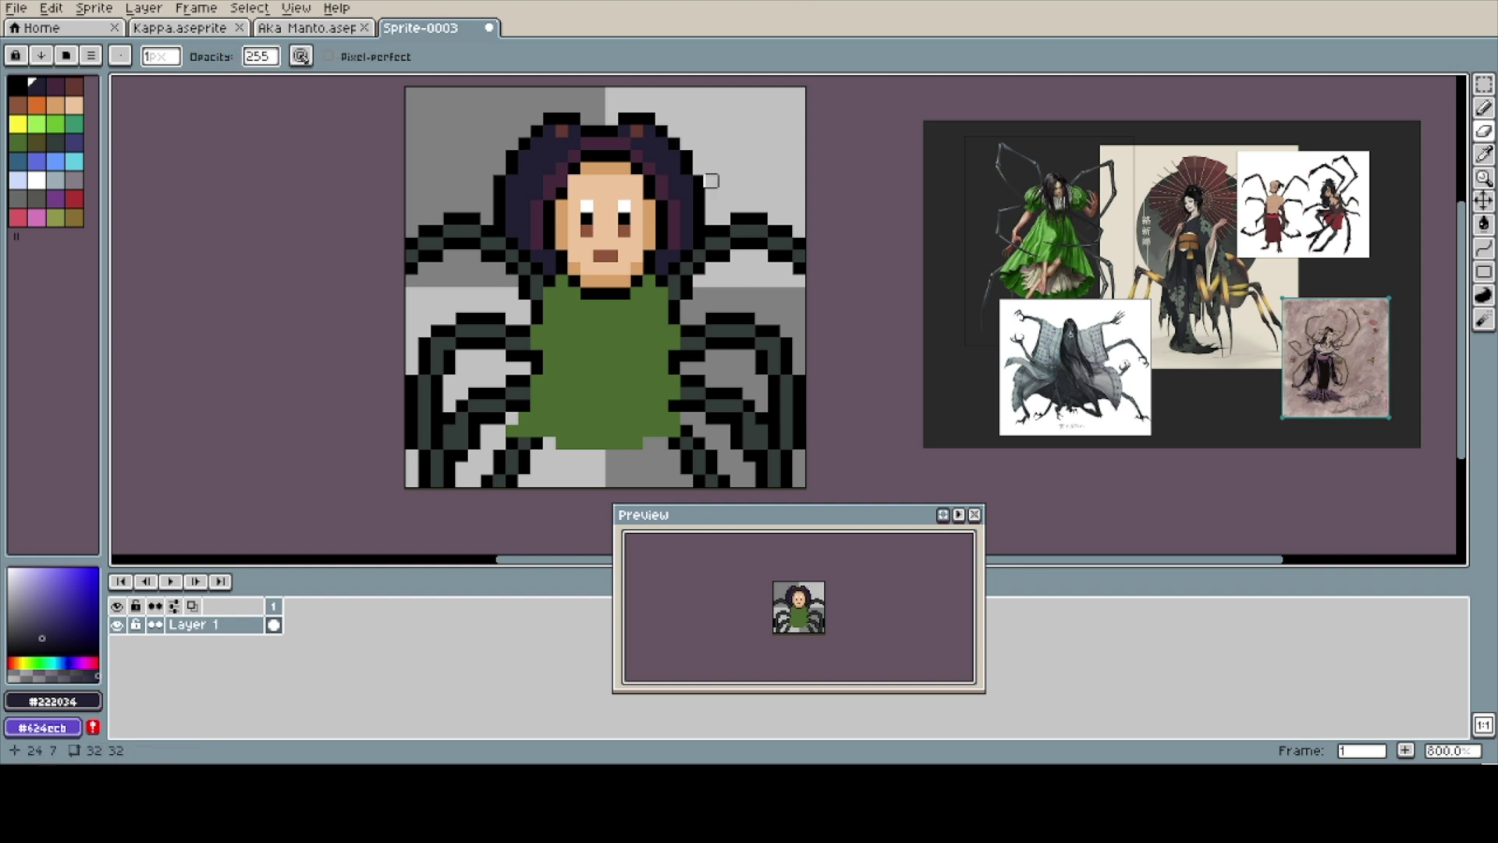
- Reshape the dress's hem in green #4b692f and outline its rounded bottom edge in black #000000
left_click(562, 267, "alt")
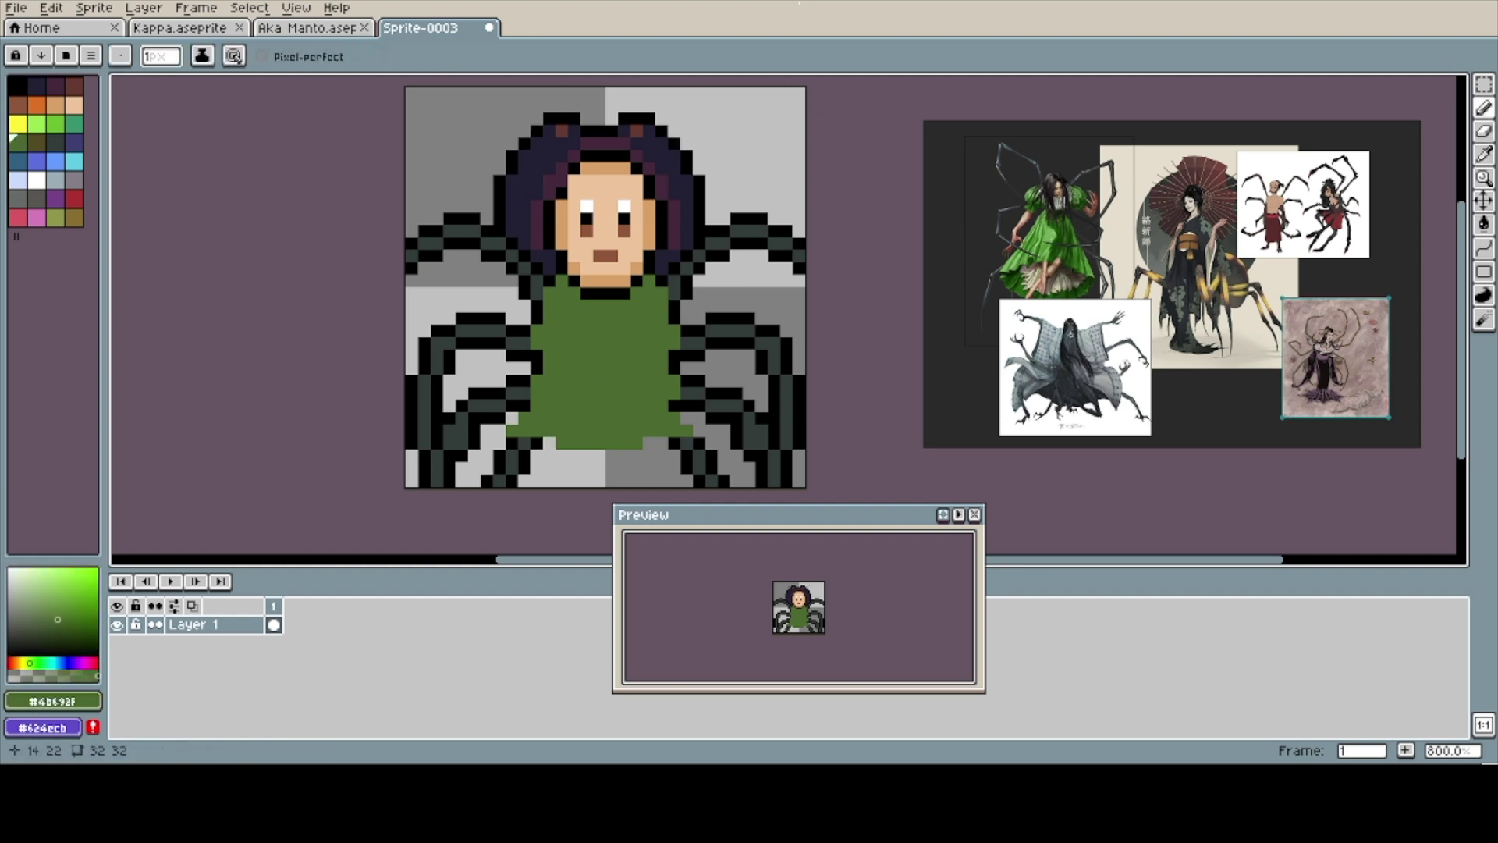
mouse_move(561, 457)
left_mouse_down()
mouse_move(648, 419)
mouse_move(624, 457)
mouse_move(649, 430)
left_mouse_up()
key("ctrl+z")
left_click(648, 442)
left_click(661, 430)
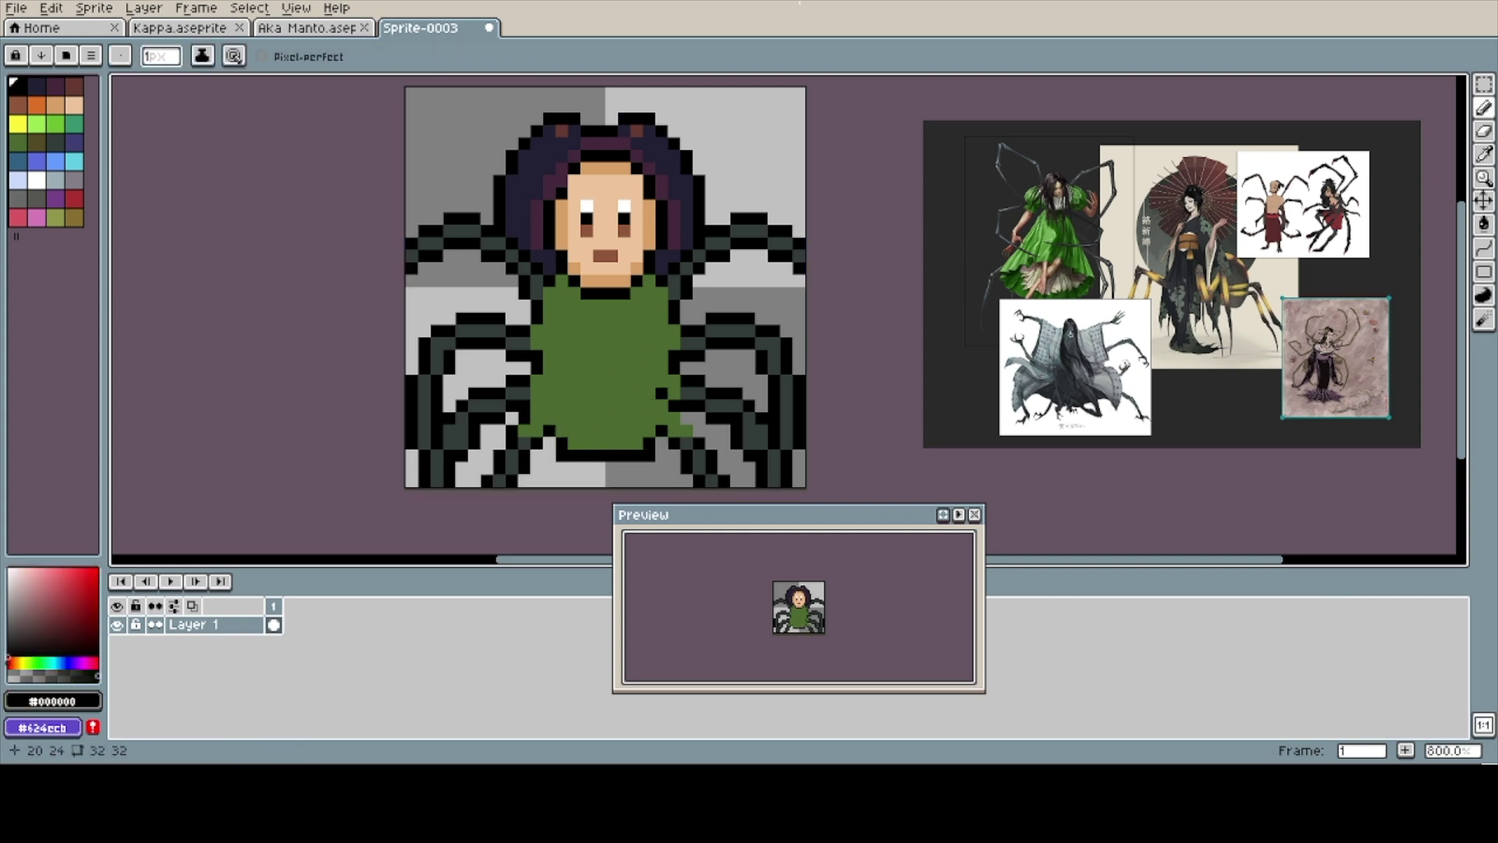
key("e")
left_click(561, 455)
key("b")
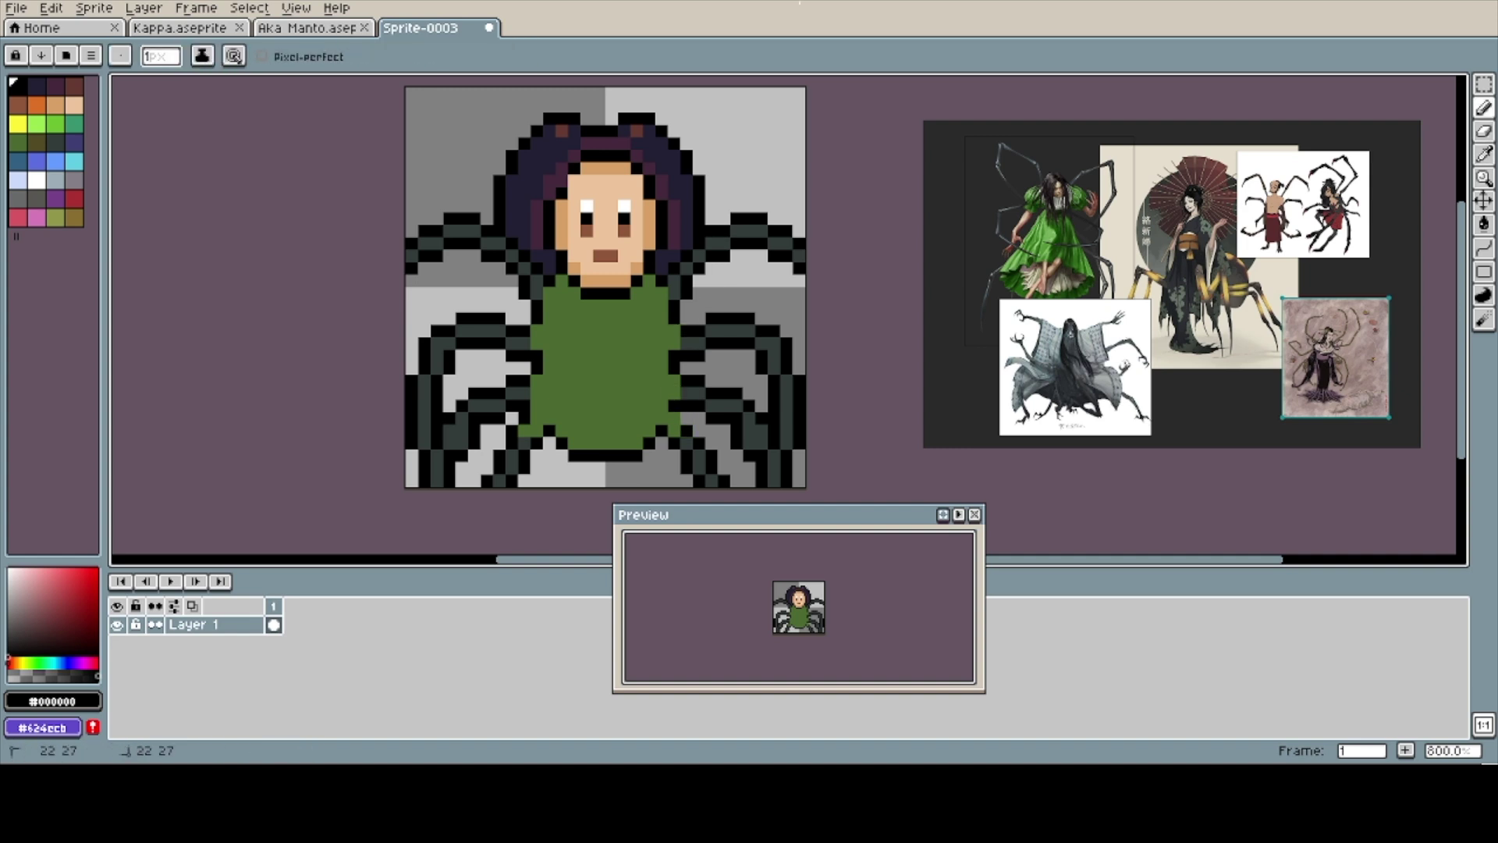
left_click(560, 405, "alt")
left_click(673, 405, "alt")
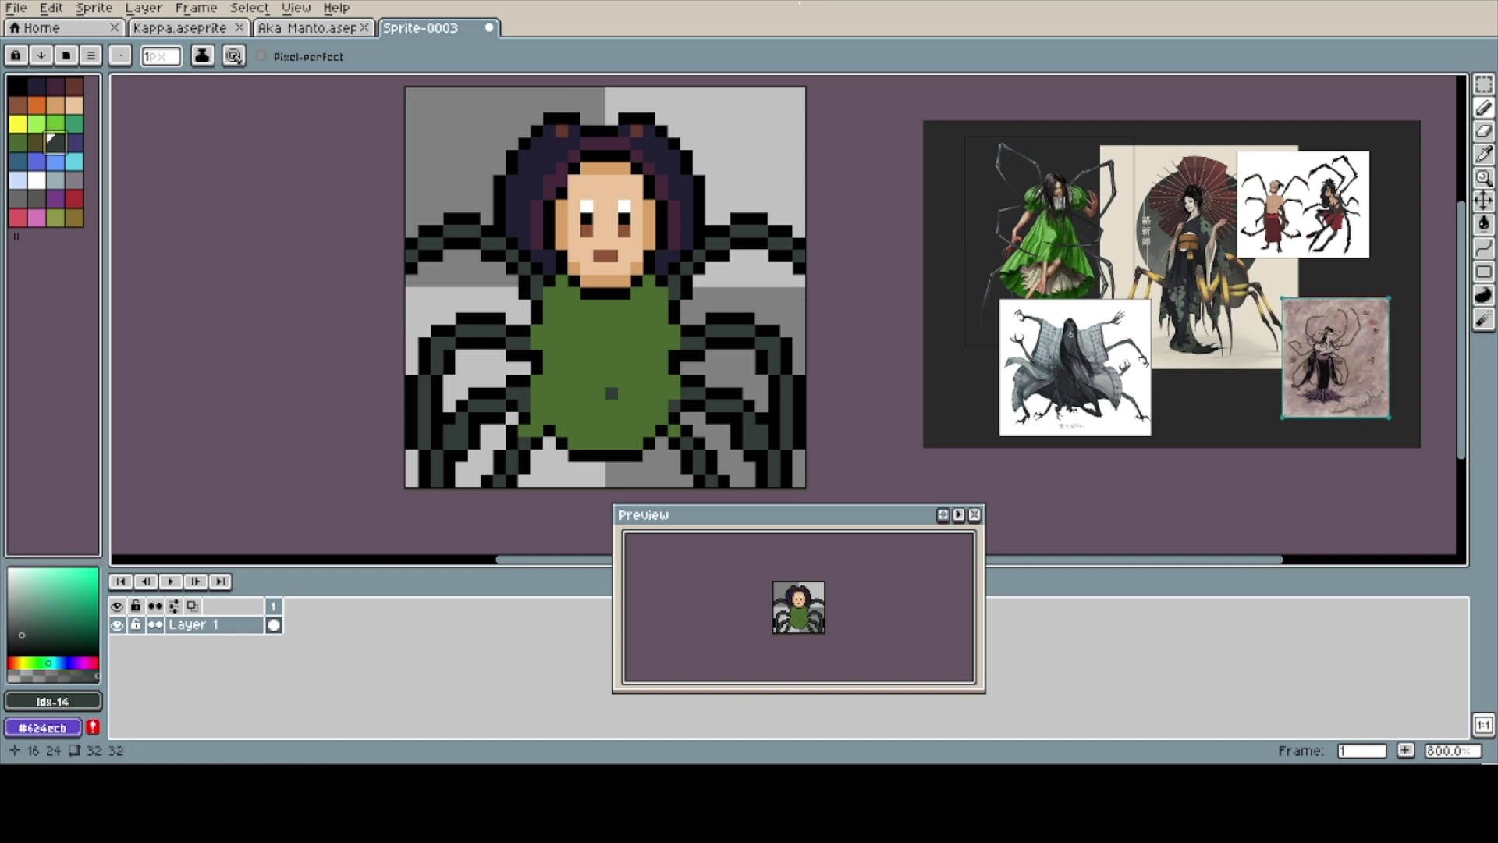
- Paint an indigo #3f3f74 sash across the dress's waist
left_click(74, 141)
mouse_move(550, 330)
left_mouse_down()
mouse_move(612, 342)
mouse_move(674, 330)
left_mouse_up()
left_click(661, 267, "alt")
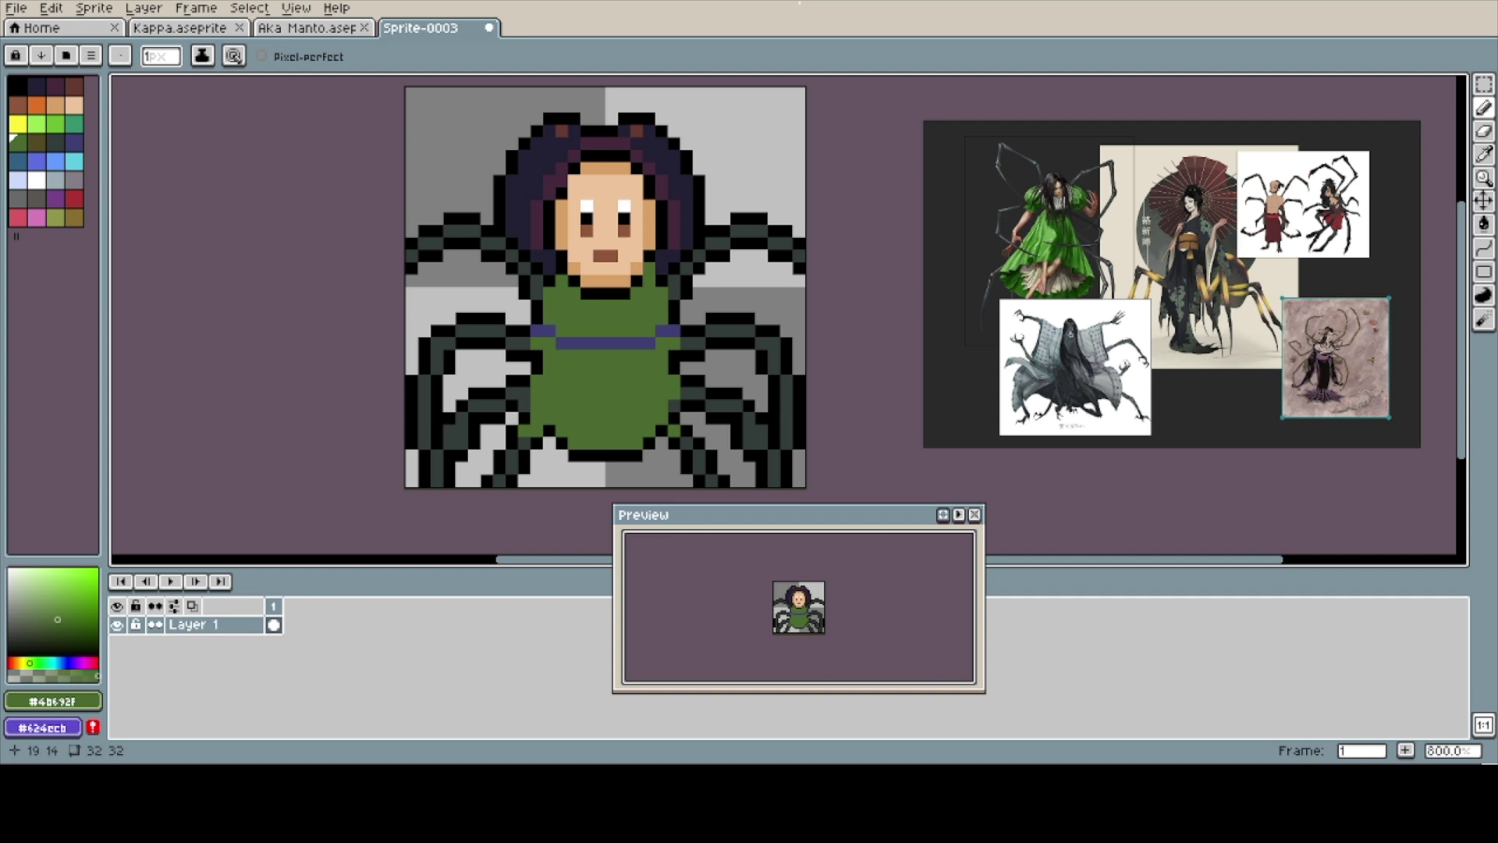
left_click(671, 339, "alt")
left_click_drag(549, 355, 668, 355)
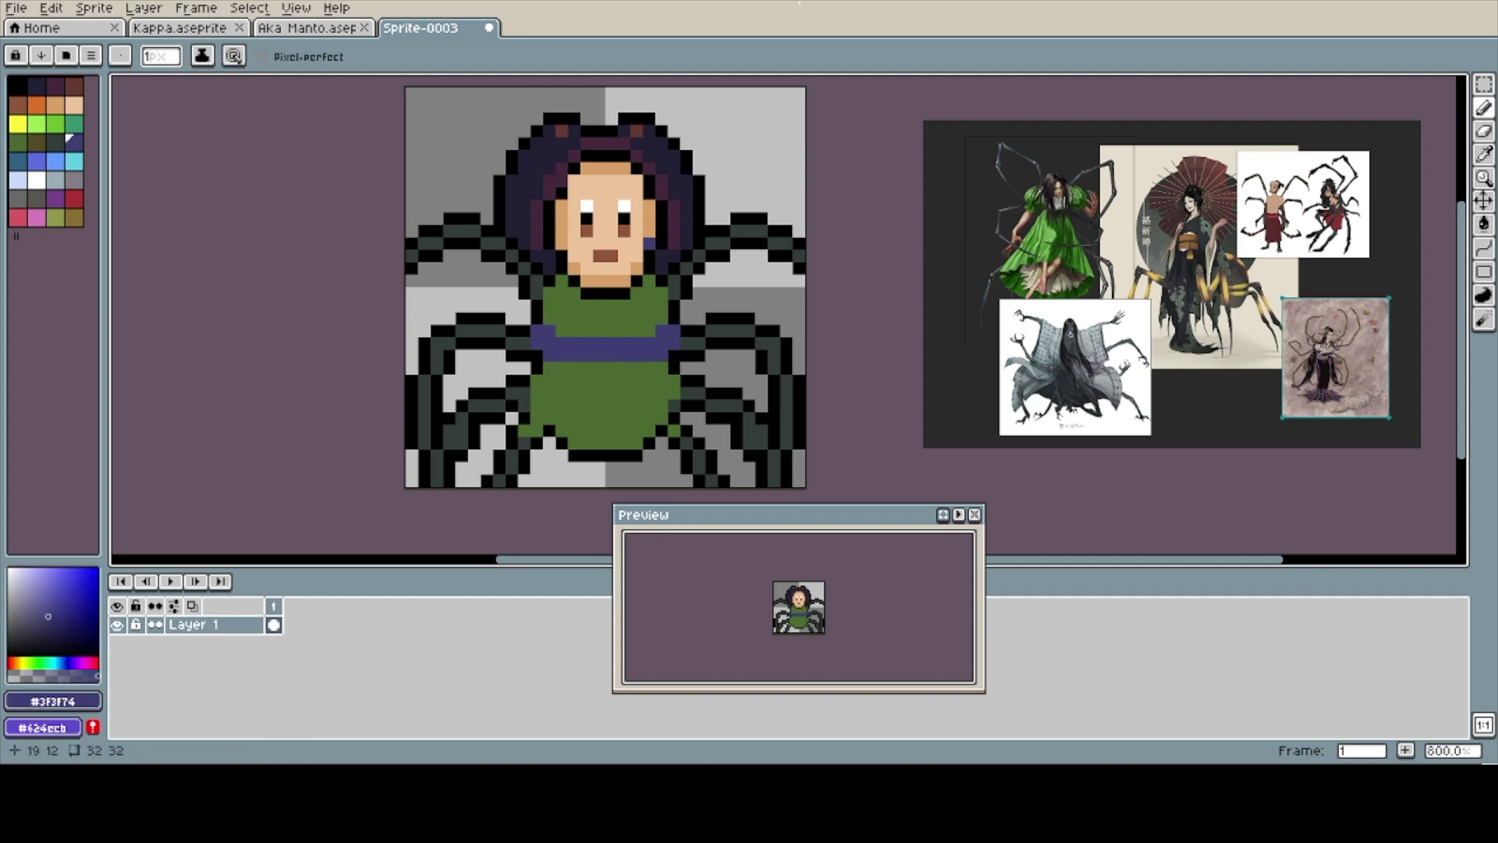
- Highlight the upper part of the waist sash in brighter blue (index 17), keeping its lower row indigo
left_click(37, 161)
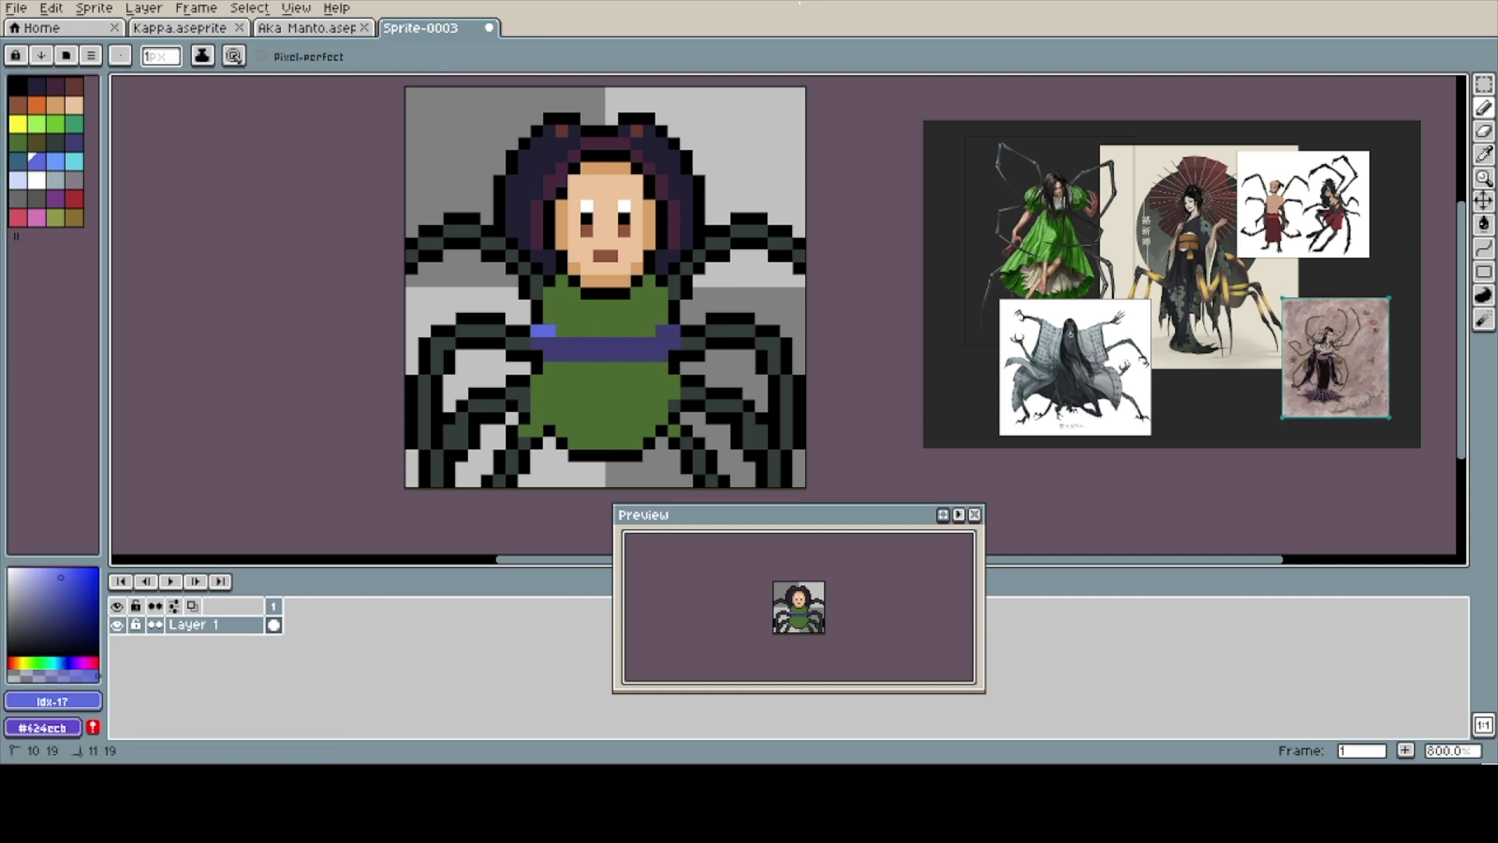
left_click_drag(548, 344, 649, 344)
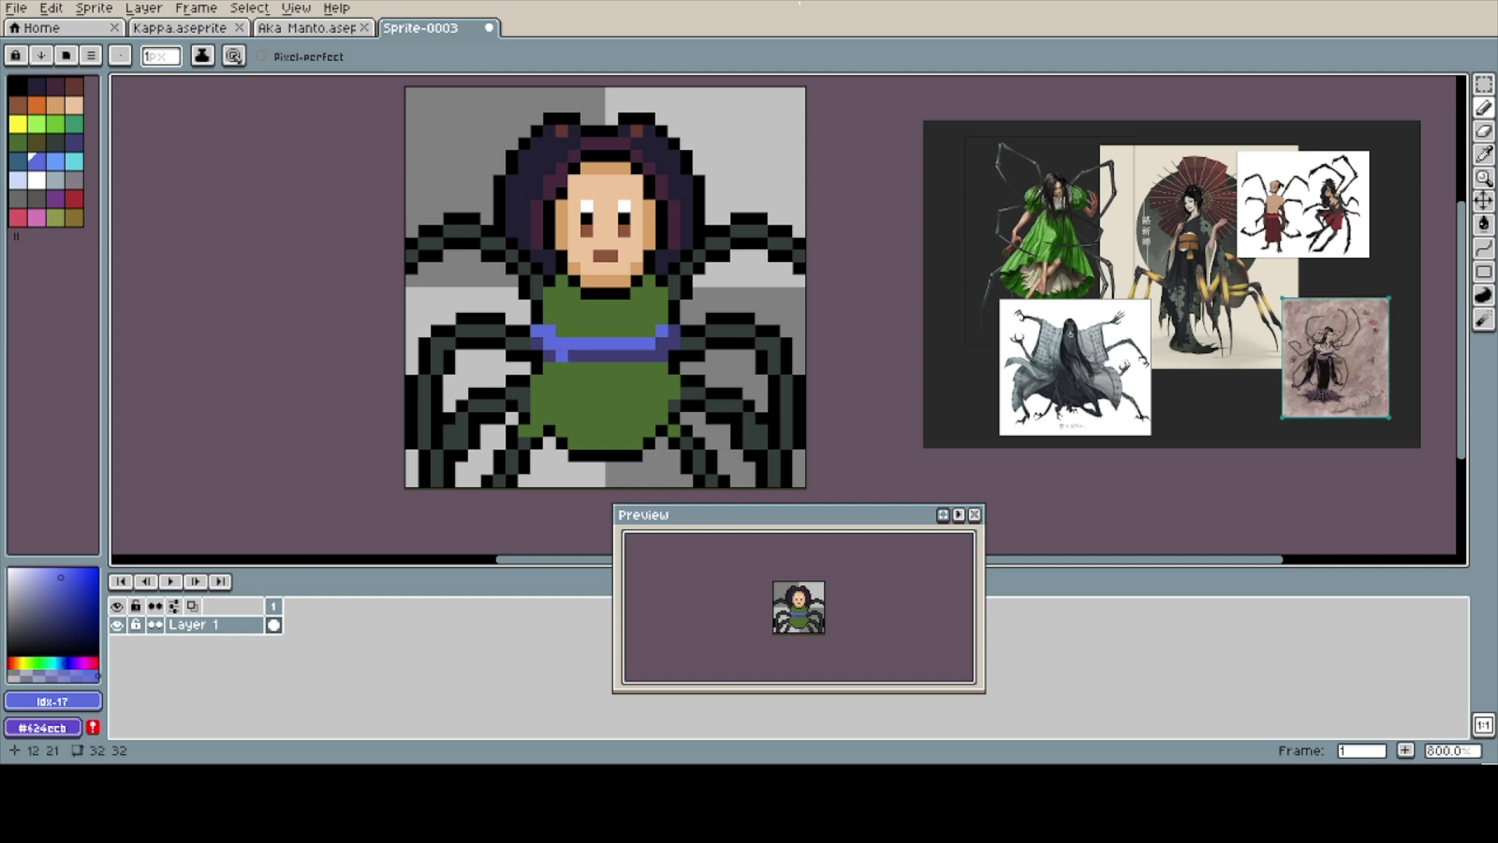
left_click(567, 356, "alt")
- Shade the side edges and hem of the skirt below the sash with dark olive (index 13)
left_click(662, 319, "alt")
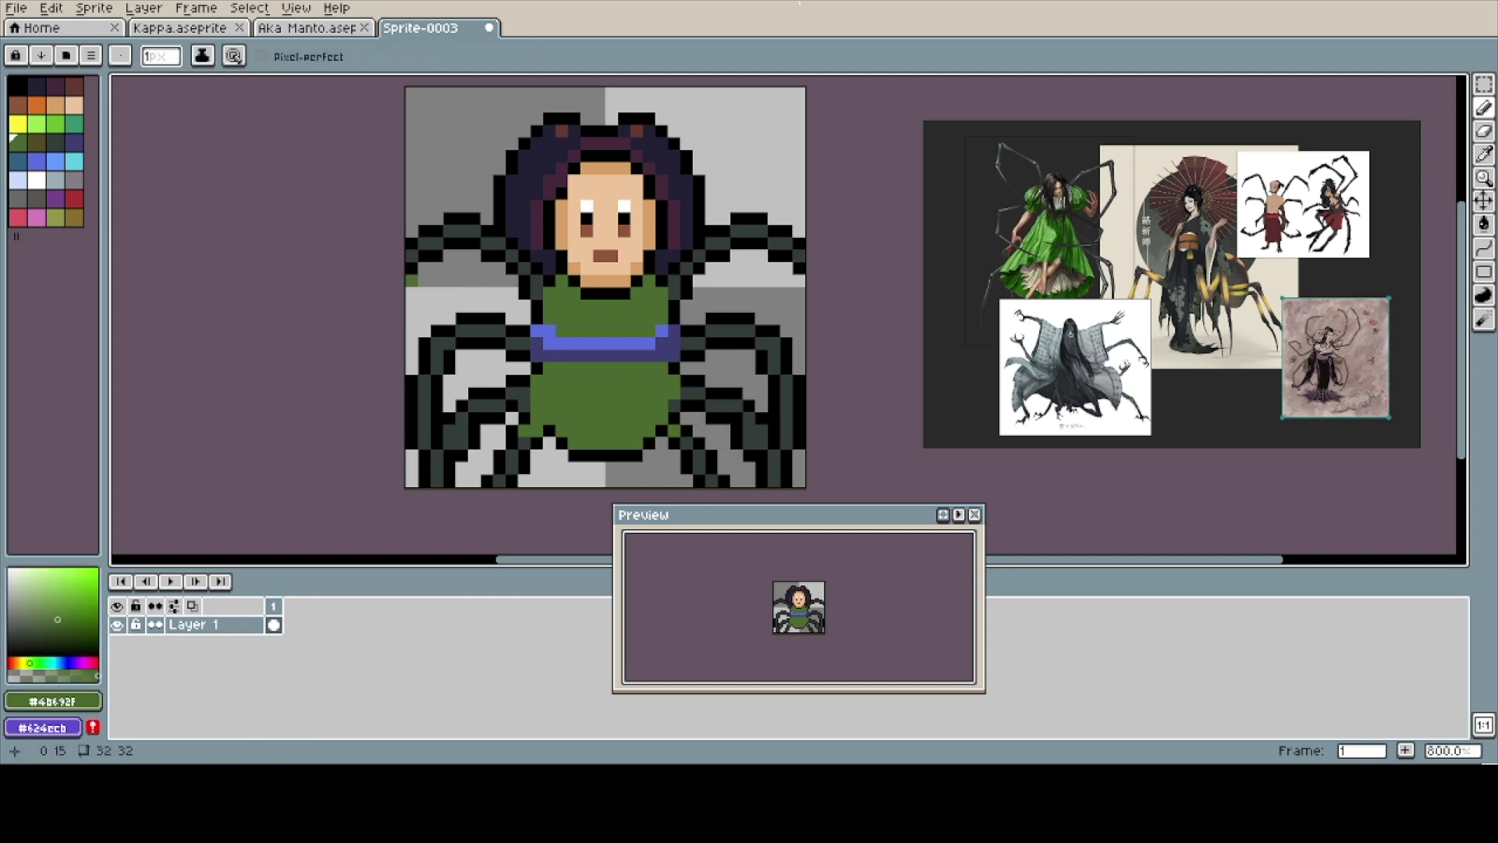
left_click(36, 143)
left_click_drag(674, 381, 637, 432)
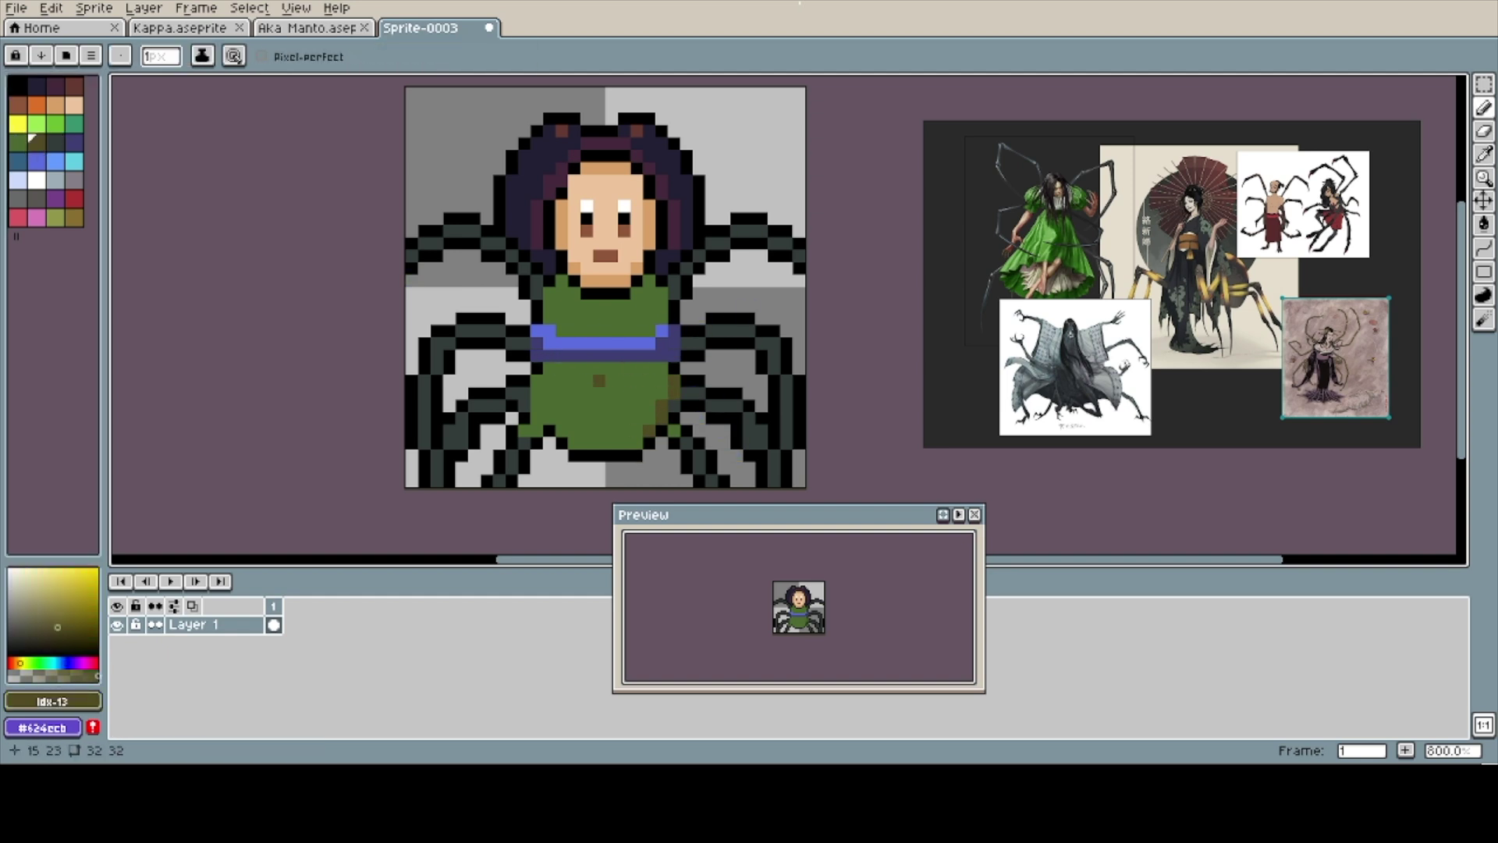
left_click_drag(536, 381, 536, 419)
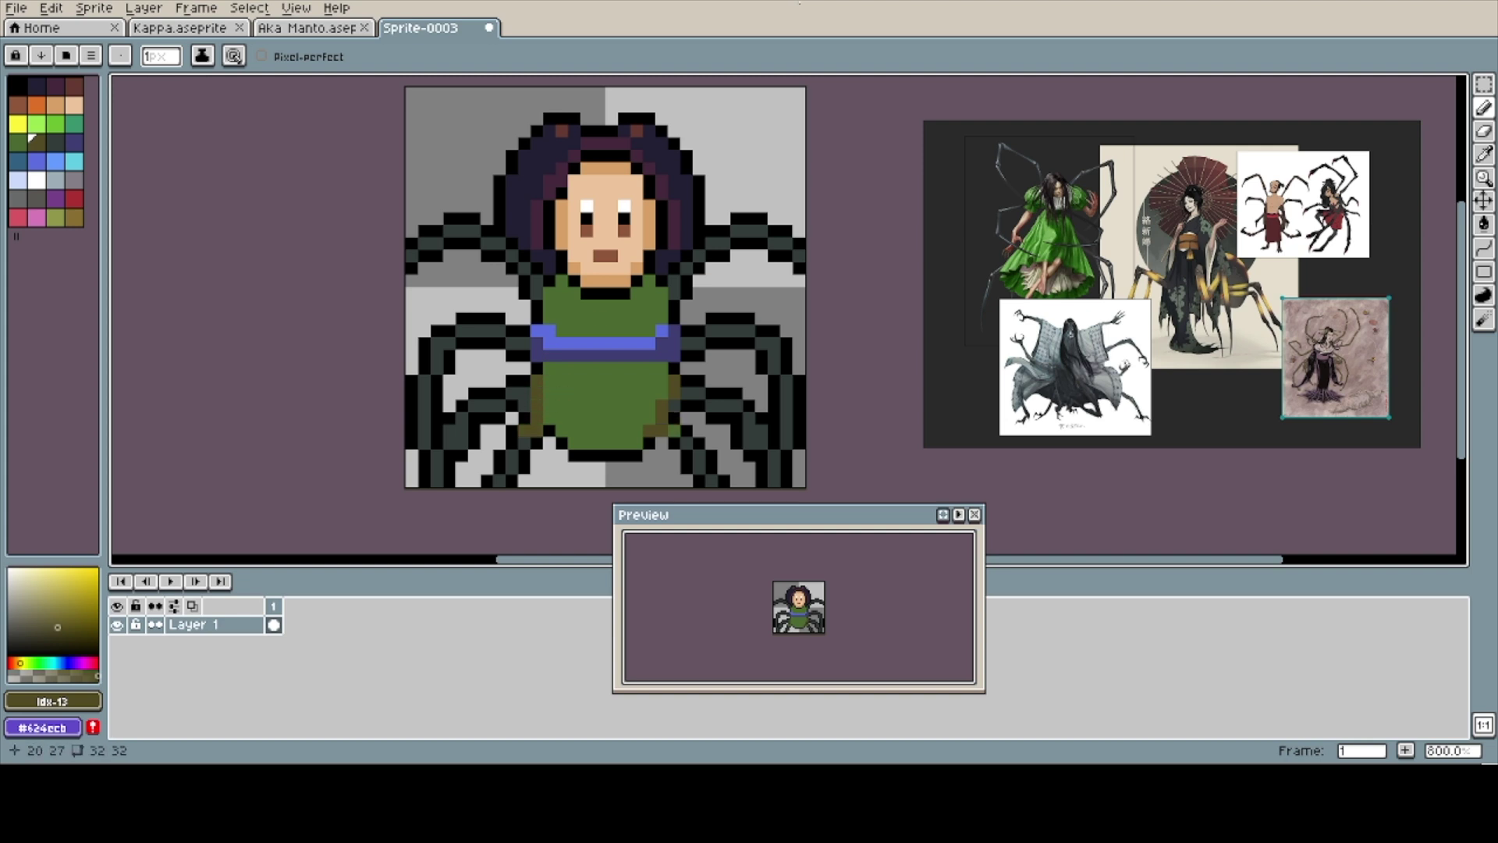
left_click(674, 432)
left_click(548, 407)
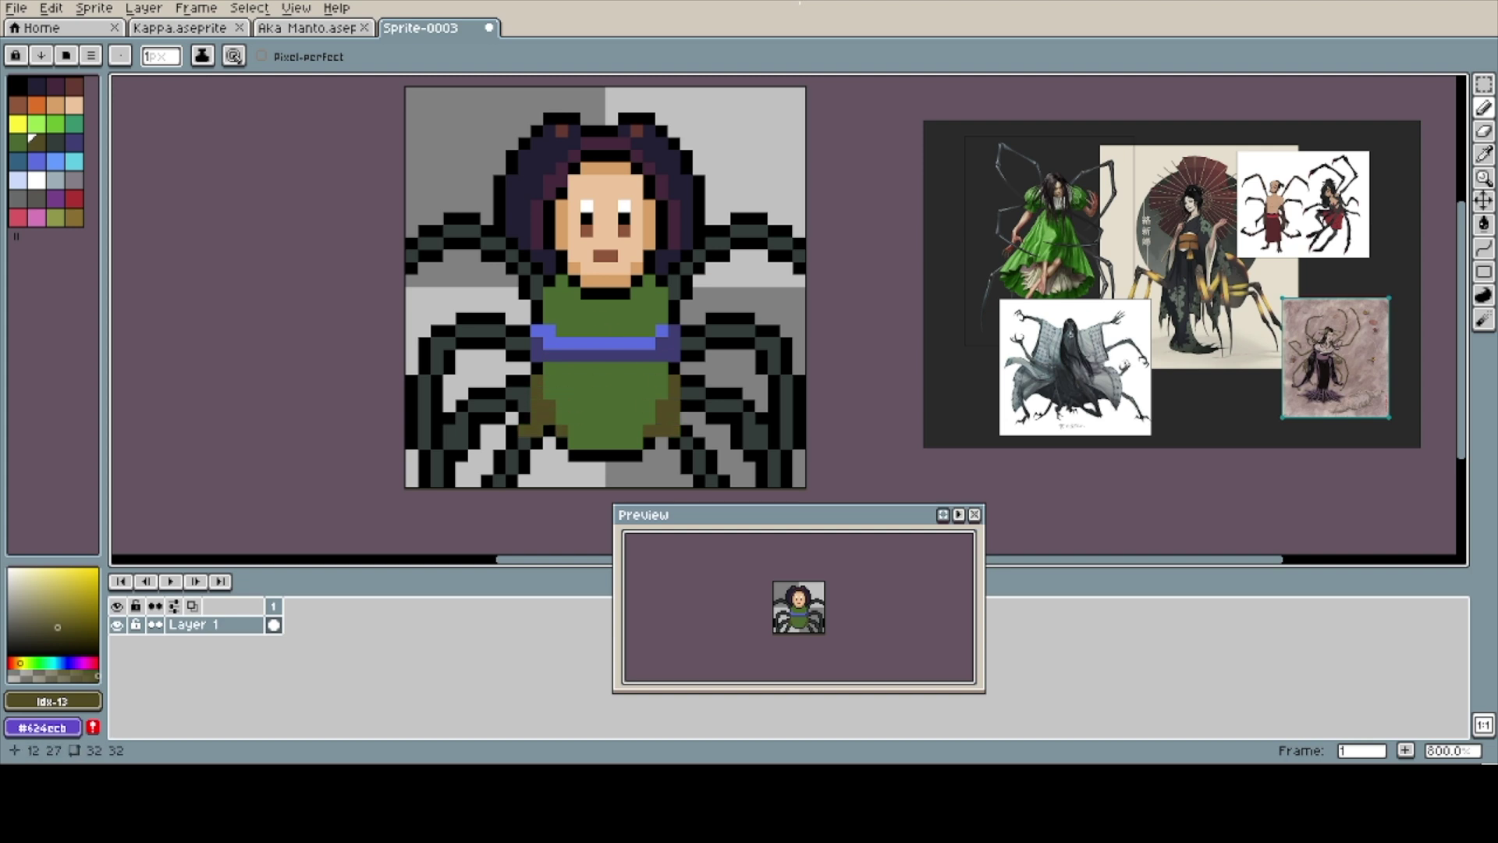
mouse_move(585, 430)
left_mouse_down()
mouse_move(574, 443)
mouse_move(637, 443)
left_mouse_up()
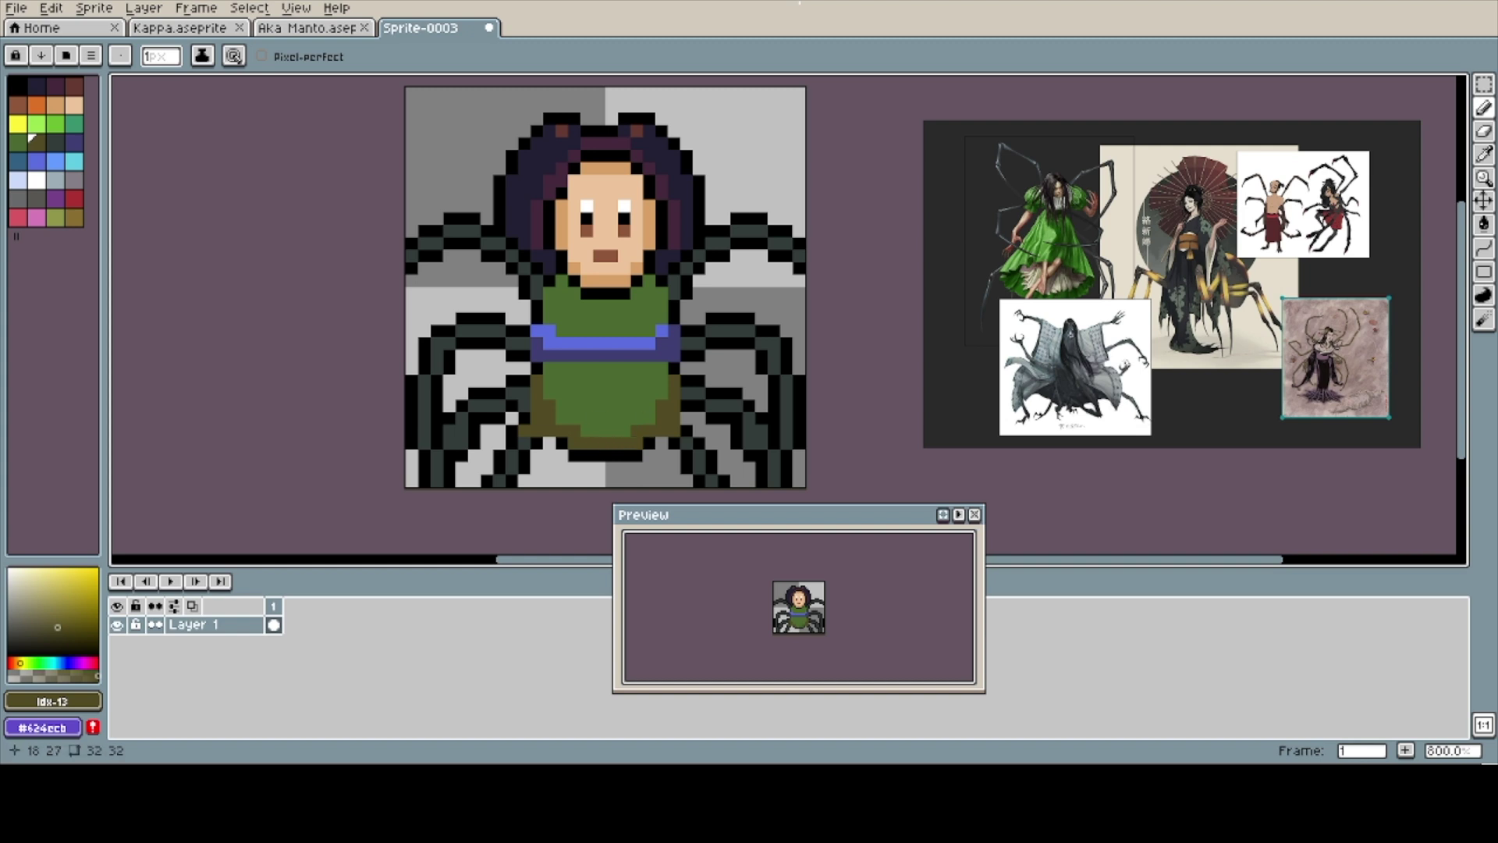
- Shade the bodice below the chin in dark olive (index 13) and sample the legs' dark grey #323c39
left_click(624, 318)
mouse_move(663, 305)
left_mouse_down()
mouse_move(587, 305)
mouse_move(636, 305)
left_mouse_up()
left_click(686, 430)
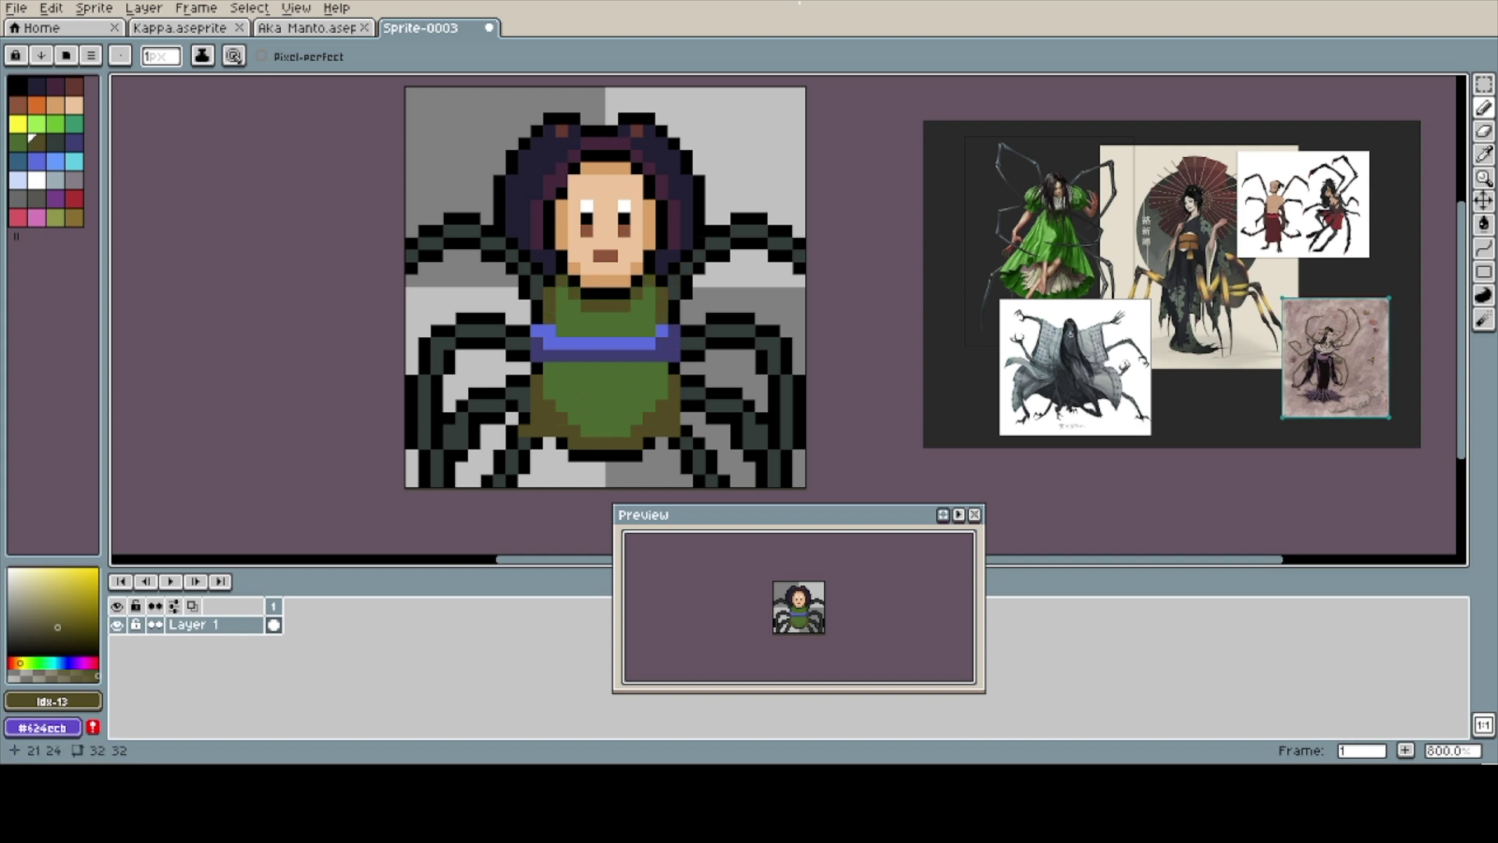
left_click(698, 343, "alt")
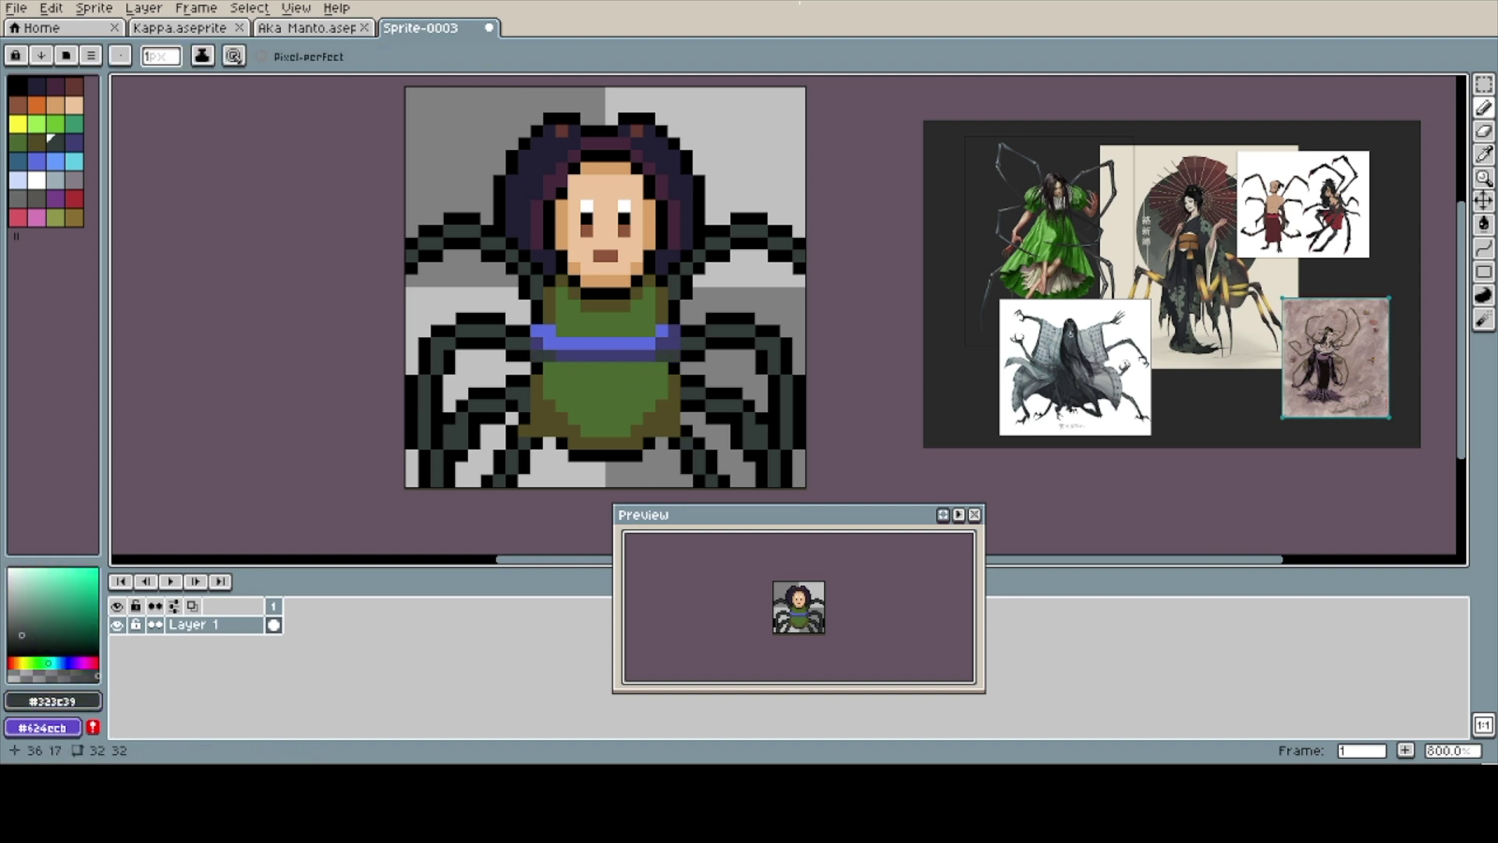
- Try recolouring the waist sash in yellow #fbf236 with a tan band (index 6)
left_click(18, 125)
mouse_move(649, 343)
left_mouse_down()
mouse_move(536, 331)
mouse_move(674, 331)
left_mouse_up()
left_click(661, 344)
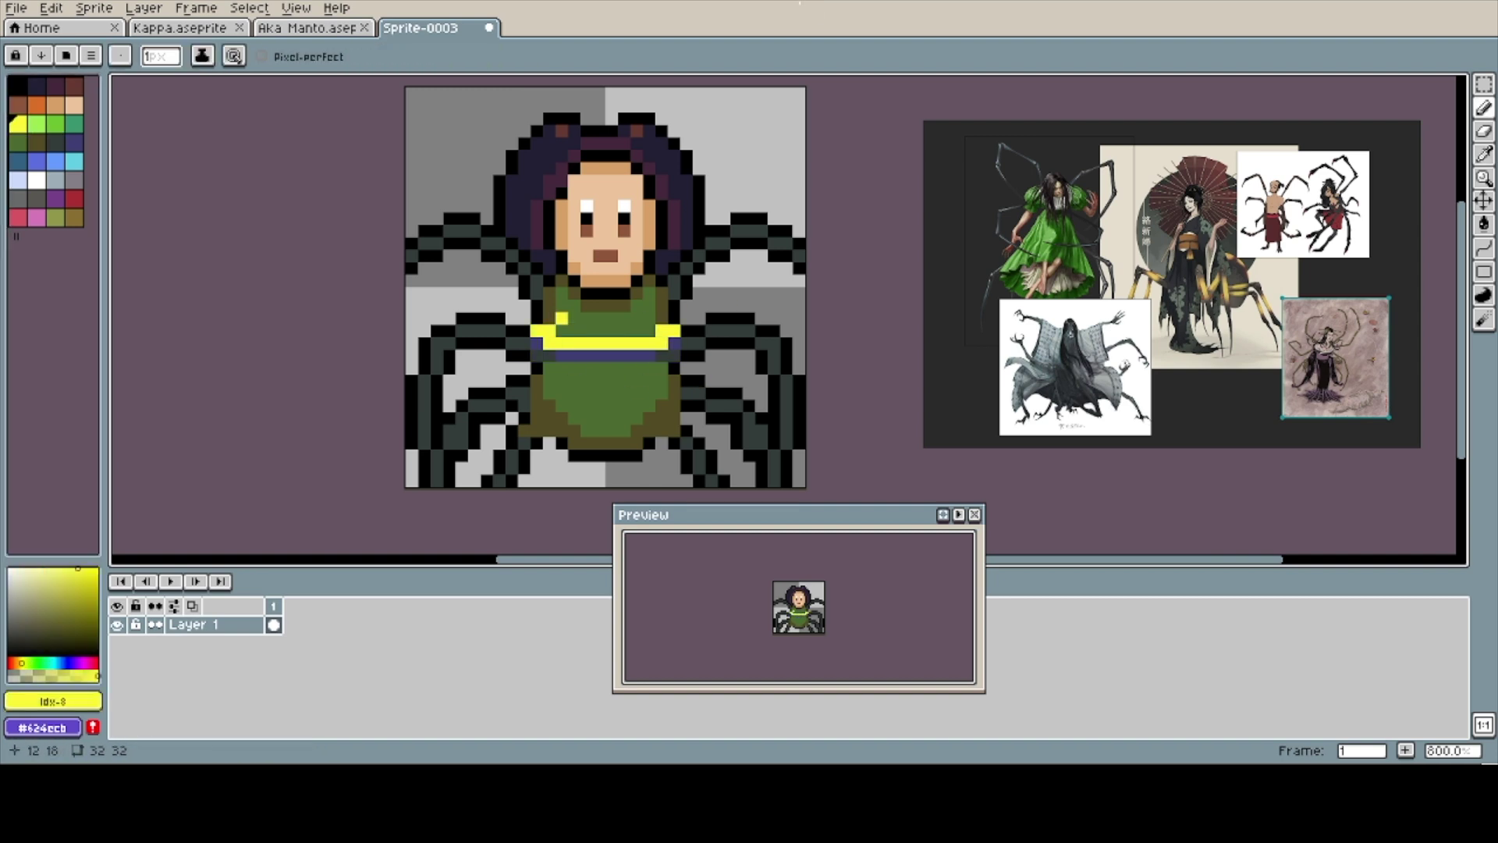
left_click(55, 105)
mouse_move(562, 355)
left_mouse_down()
mouse_move(662, 355)
mouse_move(599, 344)
mouse_move(636, 343)
mouse_move(573, 367)
left_mouse_up()
left_click(649, 331, "alt")
left_click(662, 330)
left_click(549, 355)
left_click(662, 355)
left_click(649, 343, "alt")
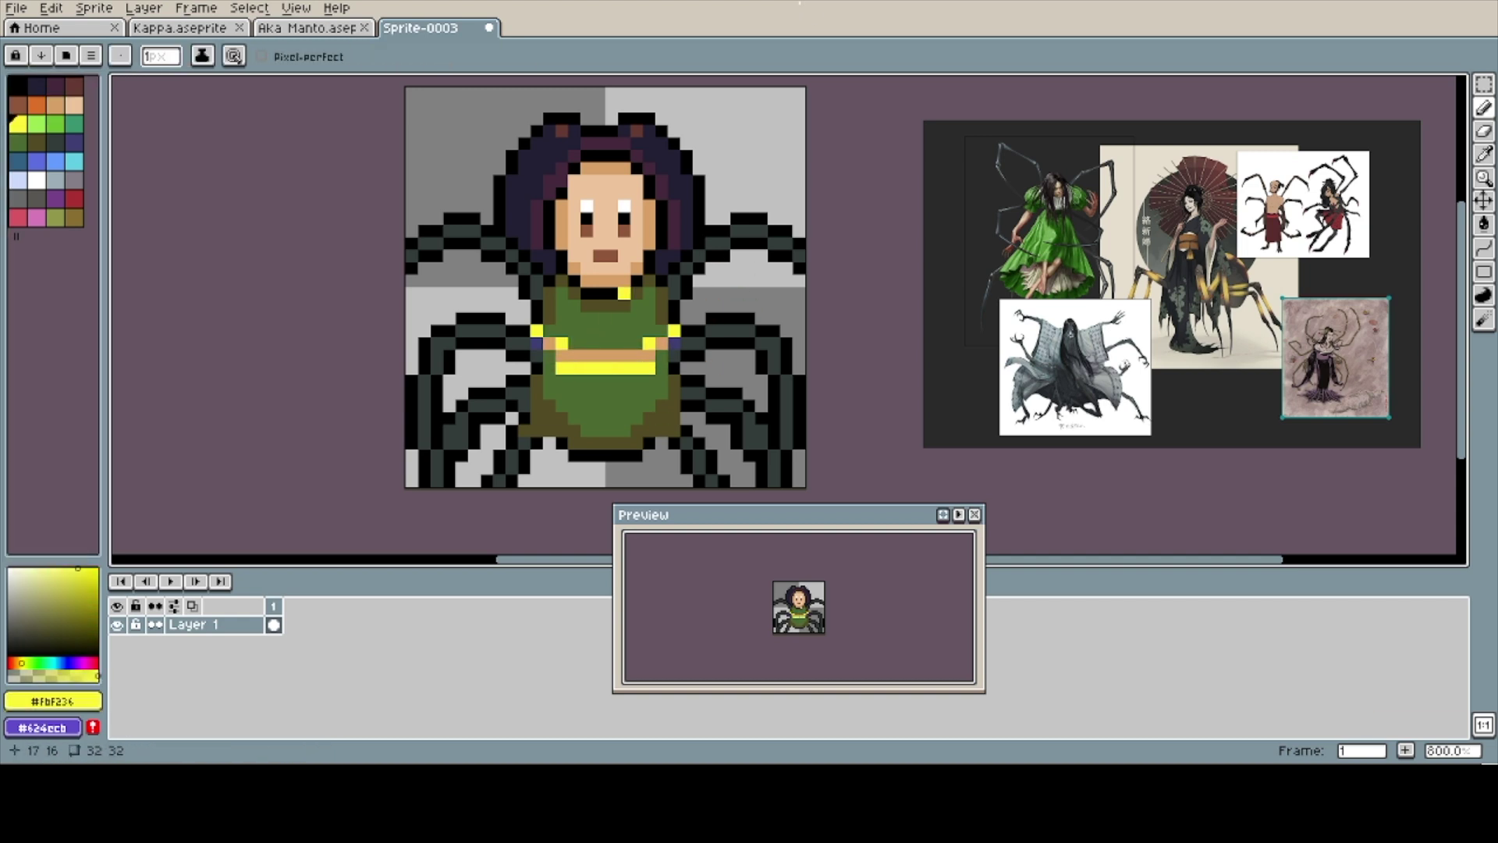
left_click(561, 367, "alt")
- Paint dark olive (index 13) bands along the spider legs on both sides of the body
left_click(37, 142)
left_click_drag(723, 331, 748, 332)
left_click_drag(736, 230, 761, 230)
left_click(798, 256)
left_click_drag(786, 417, 785, 430)
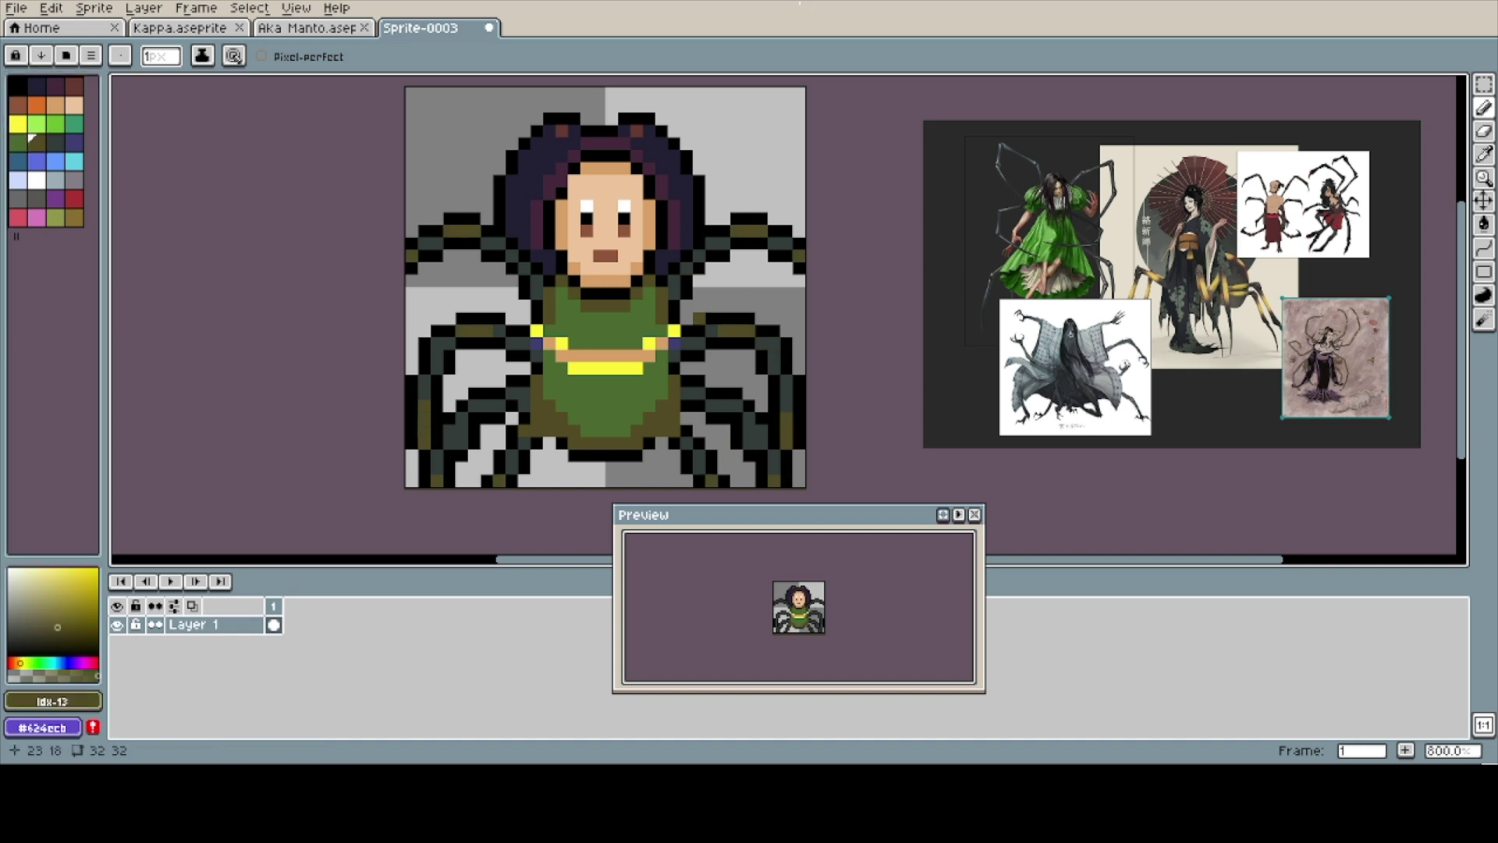
- Try recolouring the waist sash in red (index 27) with a pink-red upper highlight (index 28)
left_click(74, 198)
left_click_drag(561, 355, 648, 362)
mouse_move(537, 330)
left_mouse_down()
mouse_move(562, 343)
mouse_move(675, 335)
left_mouse_up()
left_click(18, 217)
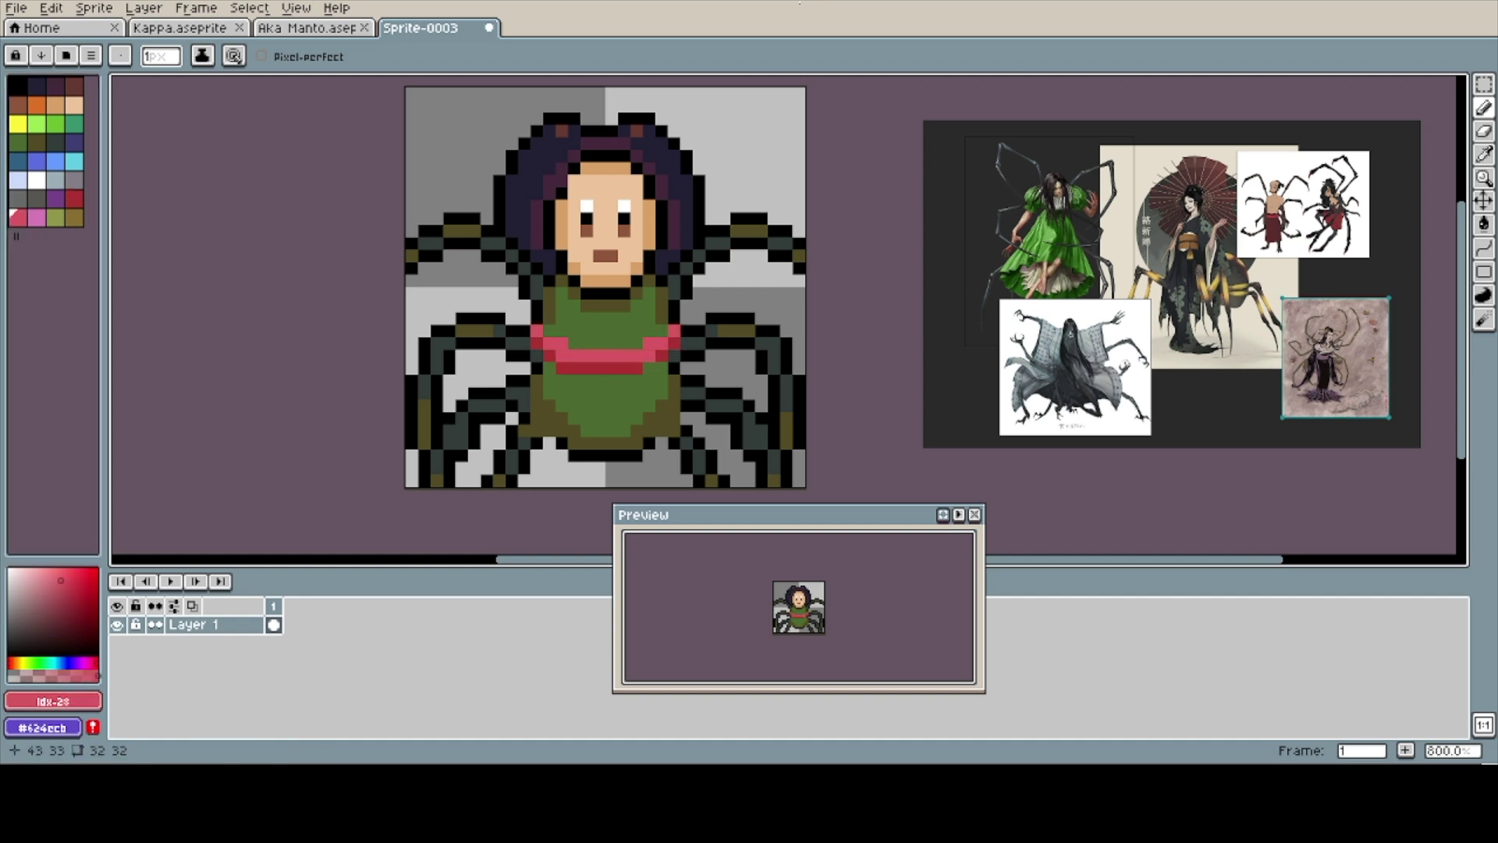
- Try filling the sash with blue (index 16), and replace that with teal (index 11) and a lime highlight (index 9)
left_click(18, 161)
key("g")
left_click(597, 355)
left_click(598, 368)
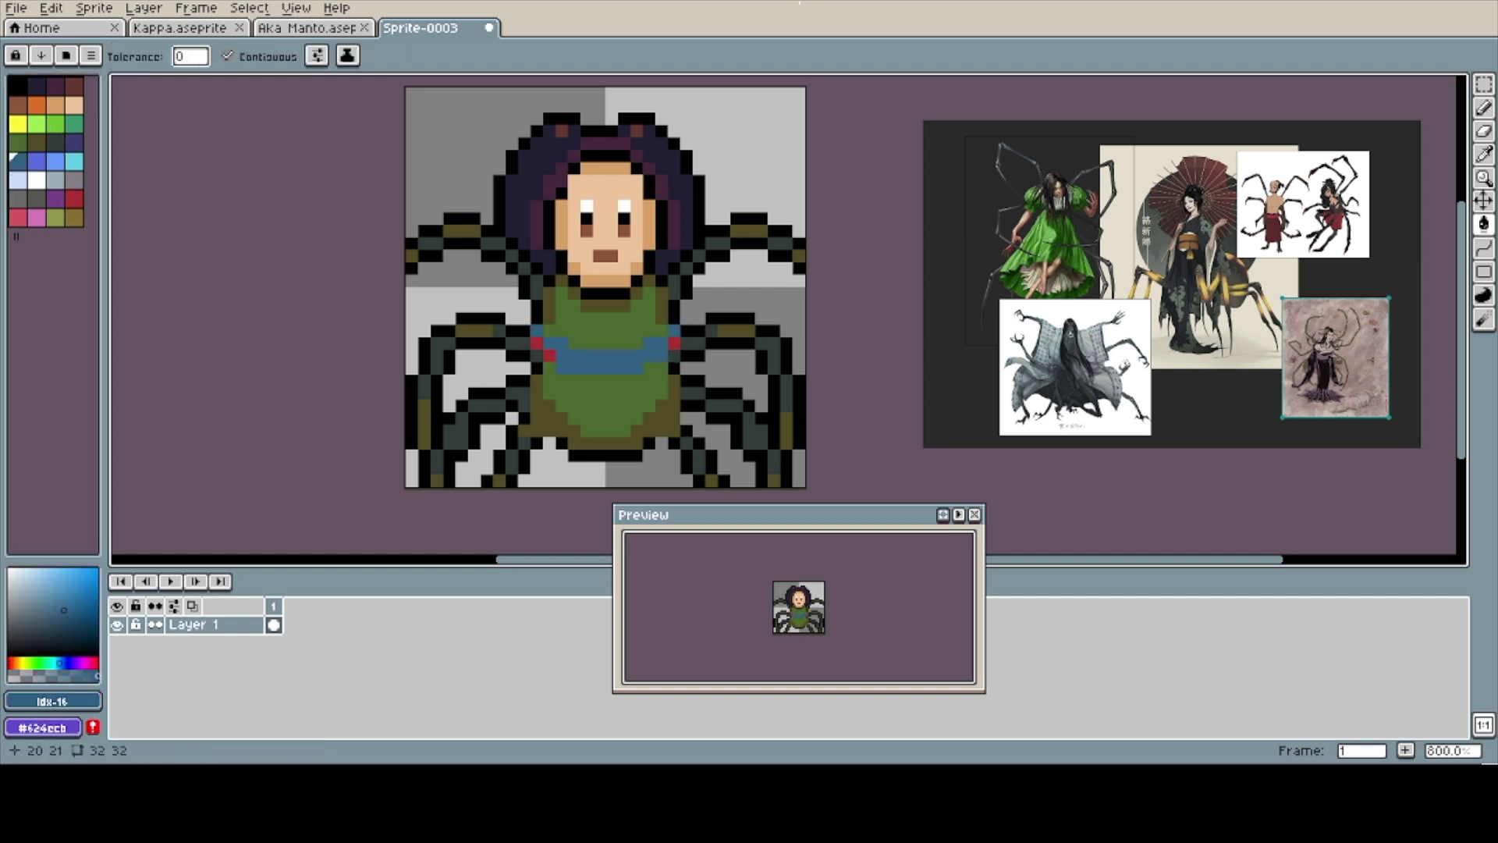
left_click(75, 124)
left_click(597, 355)
left_click(37, 123)
key("b")
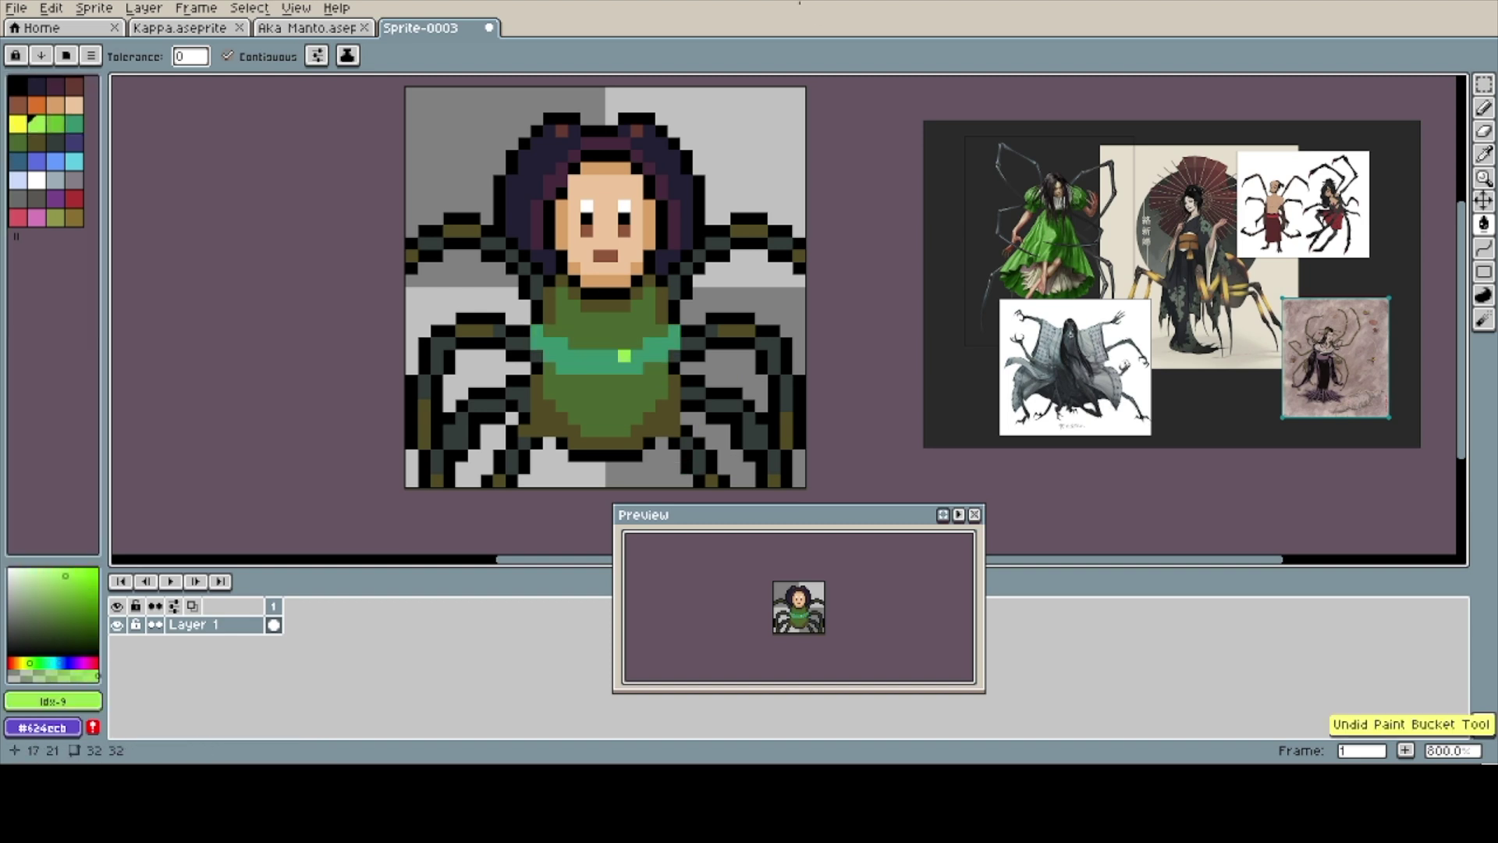
left_click_drag(561, 344, 648, 343)
- Add a new layer and extend the hair down both sides to the shoulders in dark navy #222034
left_click(683, 227, "alt")
left_click(710, 243, "alt")
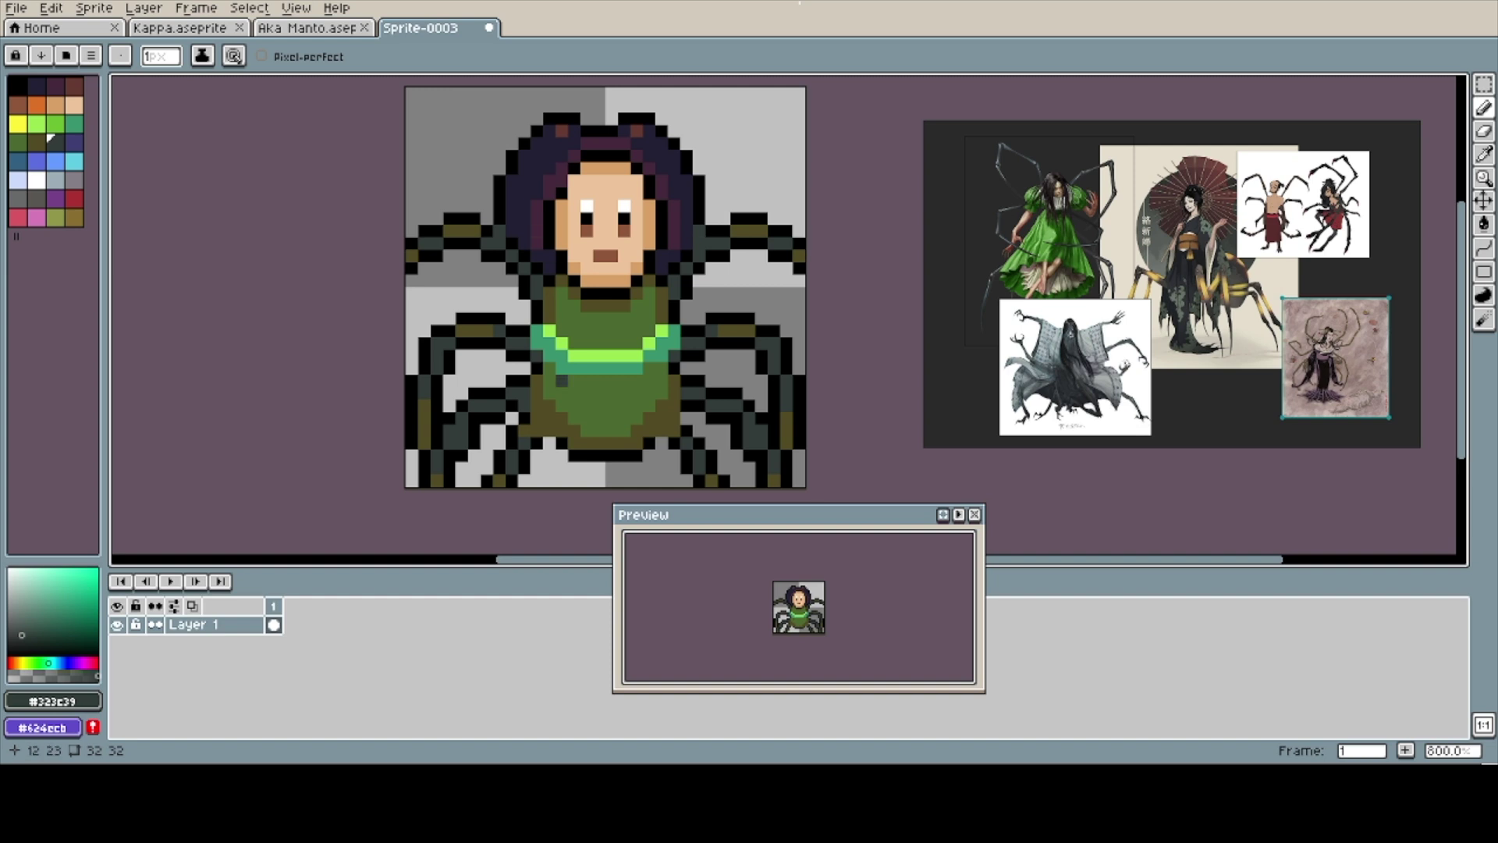
left_click_drag(499, 280, 499, 306)
left_click(686, 317, "alt")
key("shift+n")
left_click_drag(510, 280, 510, 243)
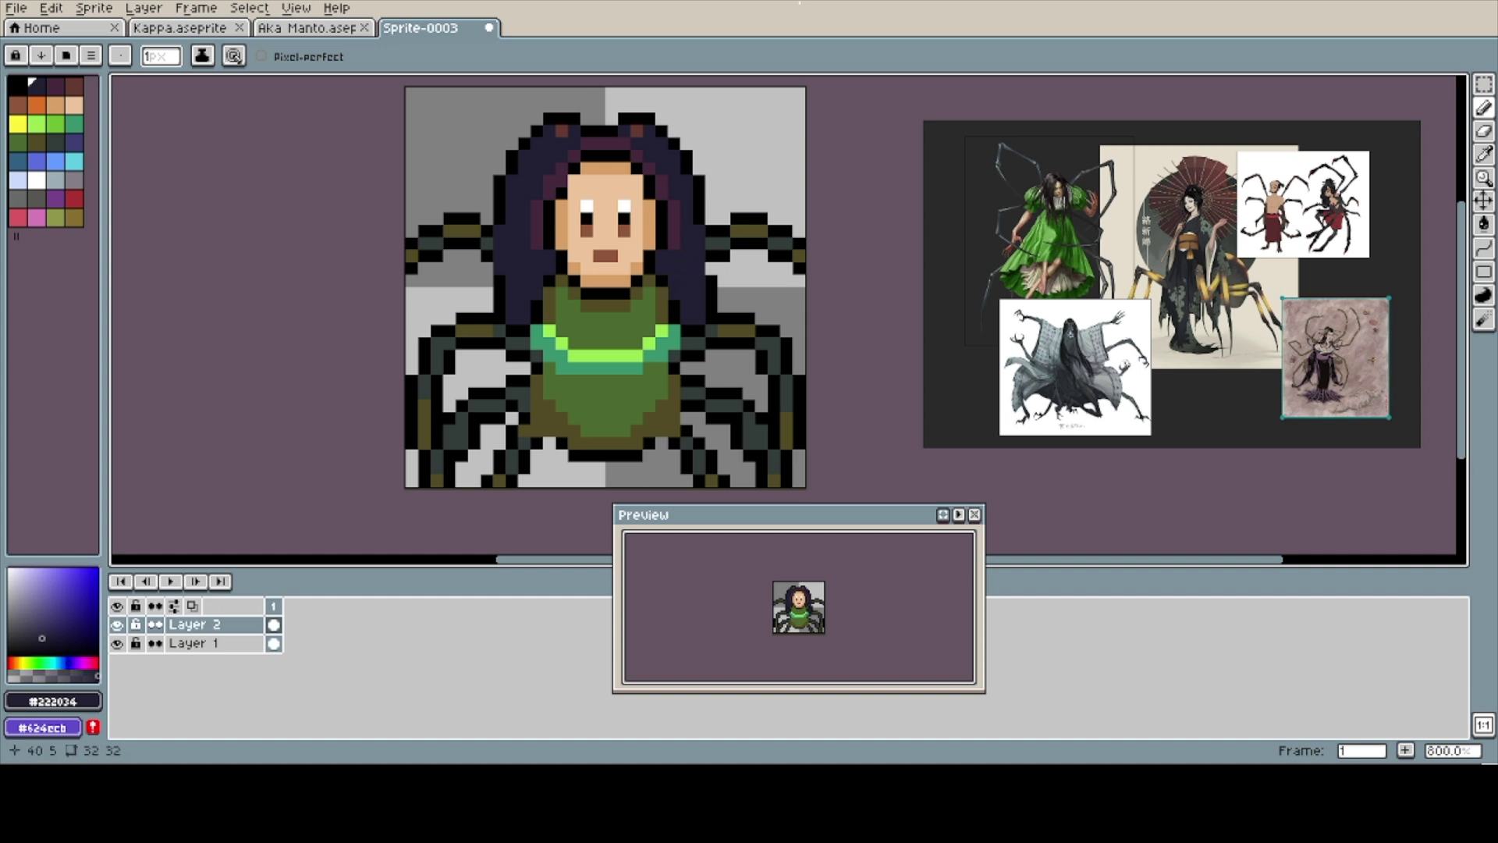
left_click(498, 305)
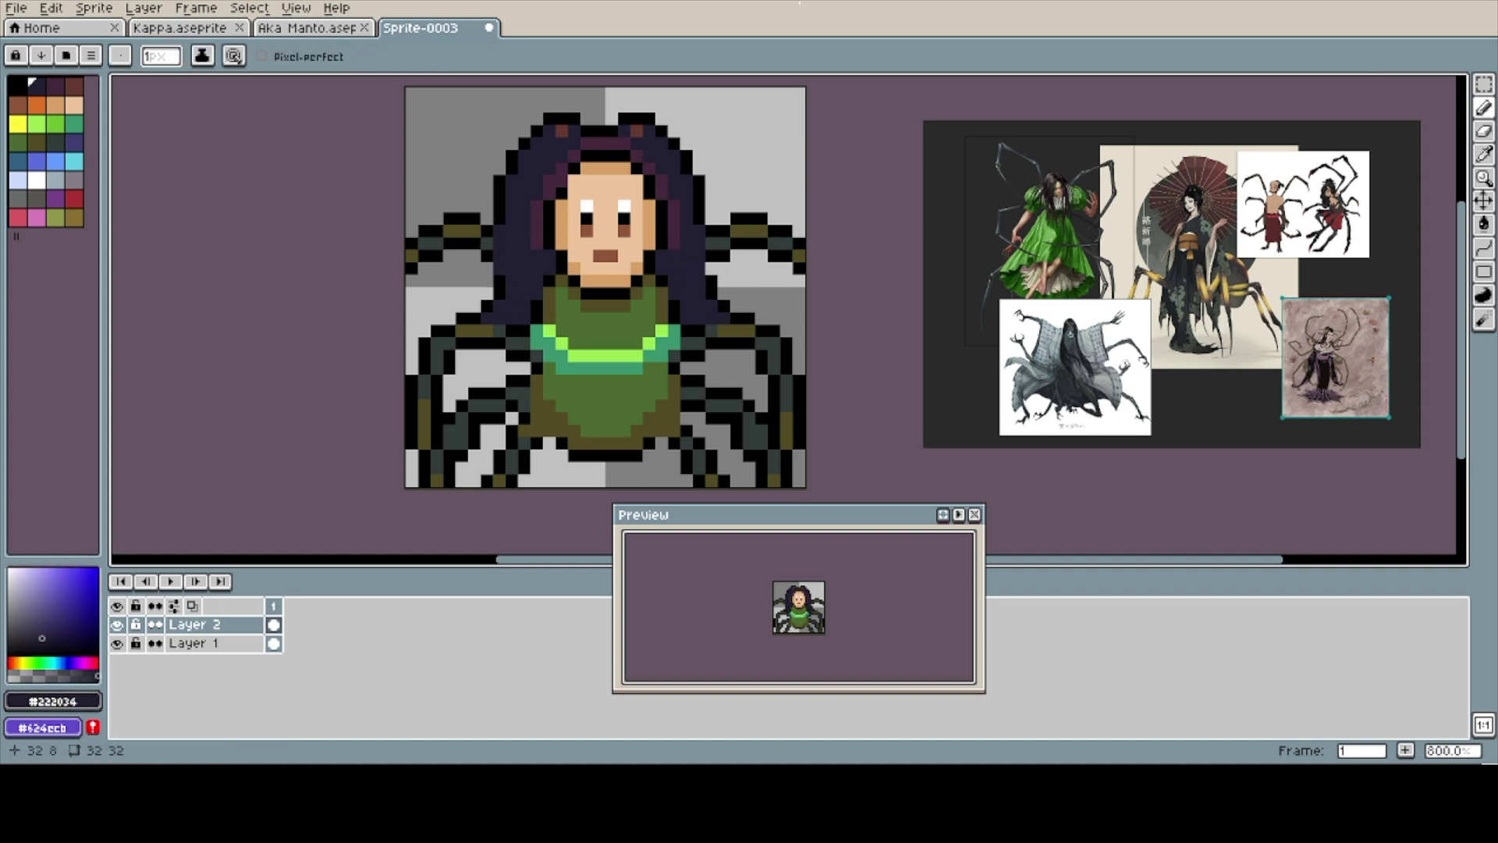
- Recolour the green areas of the dress in dark grey (index 14) on Layer 1
left_click(37, 142)
key("g")
left_click(18, 142)
left_click(55, 143)
key("ctrl+z")
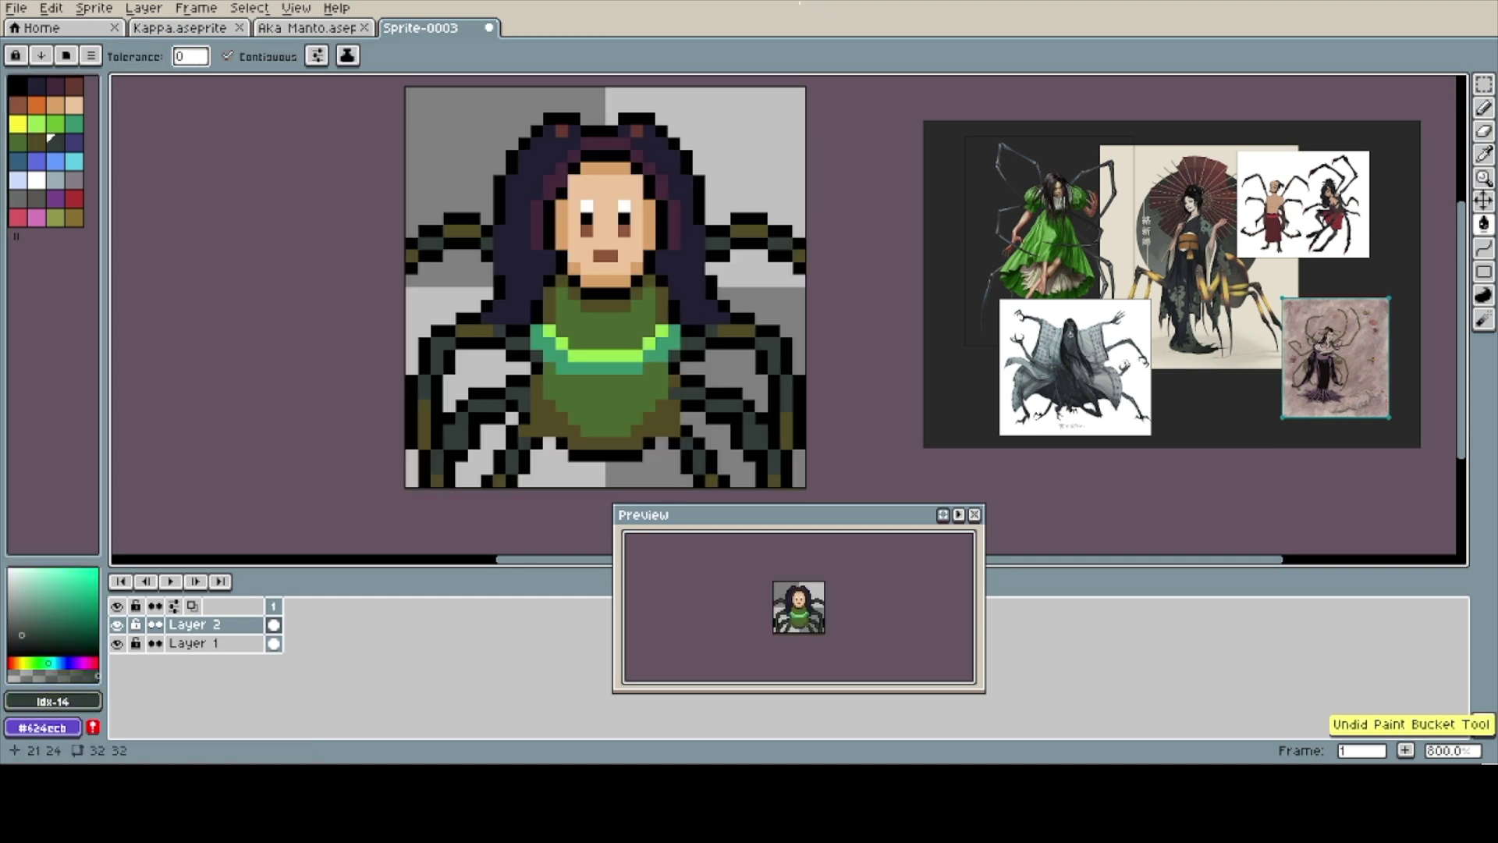
key("ctrl+z")
key("ctrl+z")
key("ctrl+z")
key("ctrl+z")
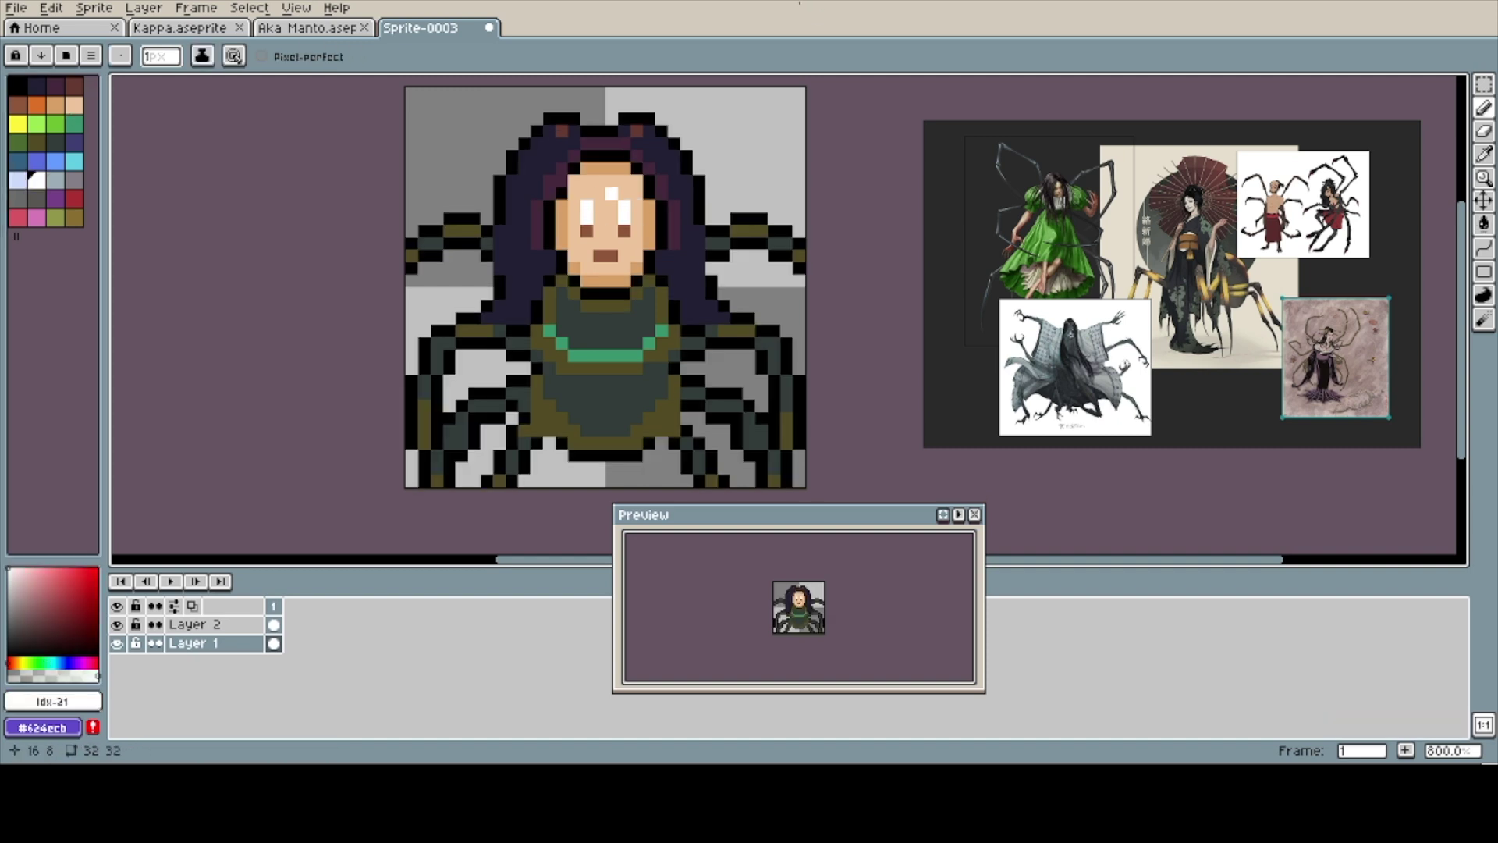
- Repaint the waist sash on Layer 2 in dark red-brown (index 3) with a lighter brown inner highlight
left_click(56, 105)
key("b")
left_click(51, 83)
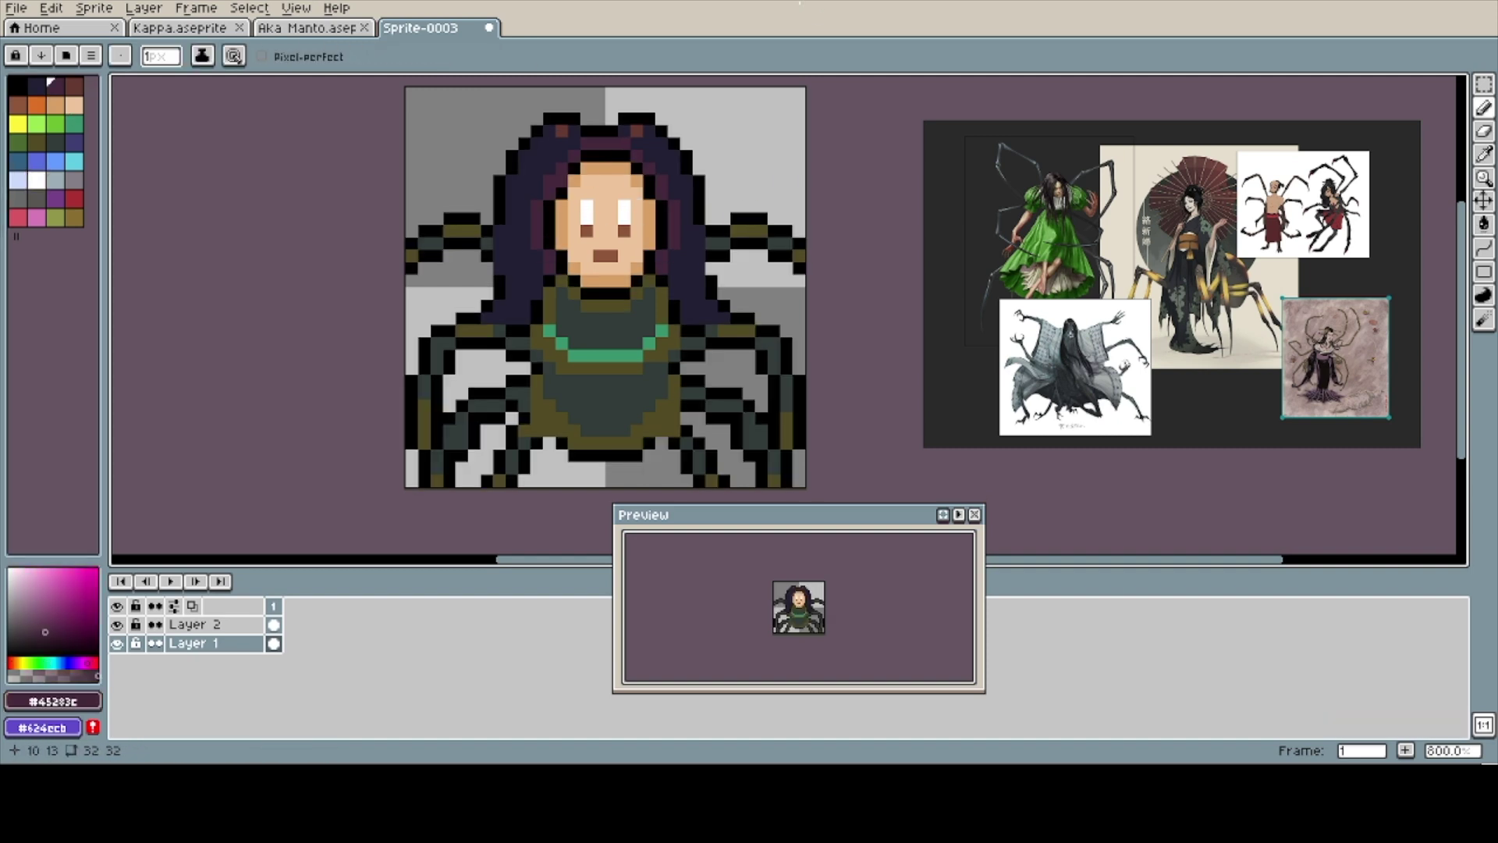
key("Up")
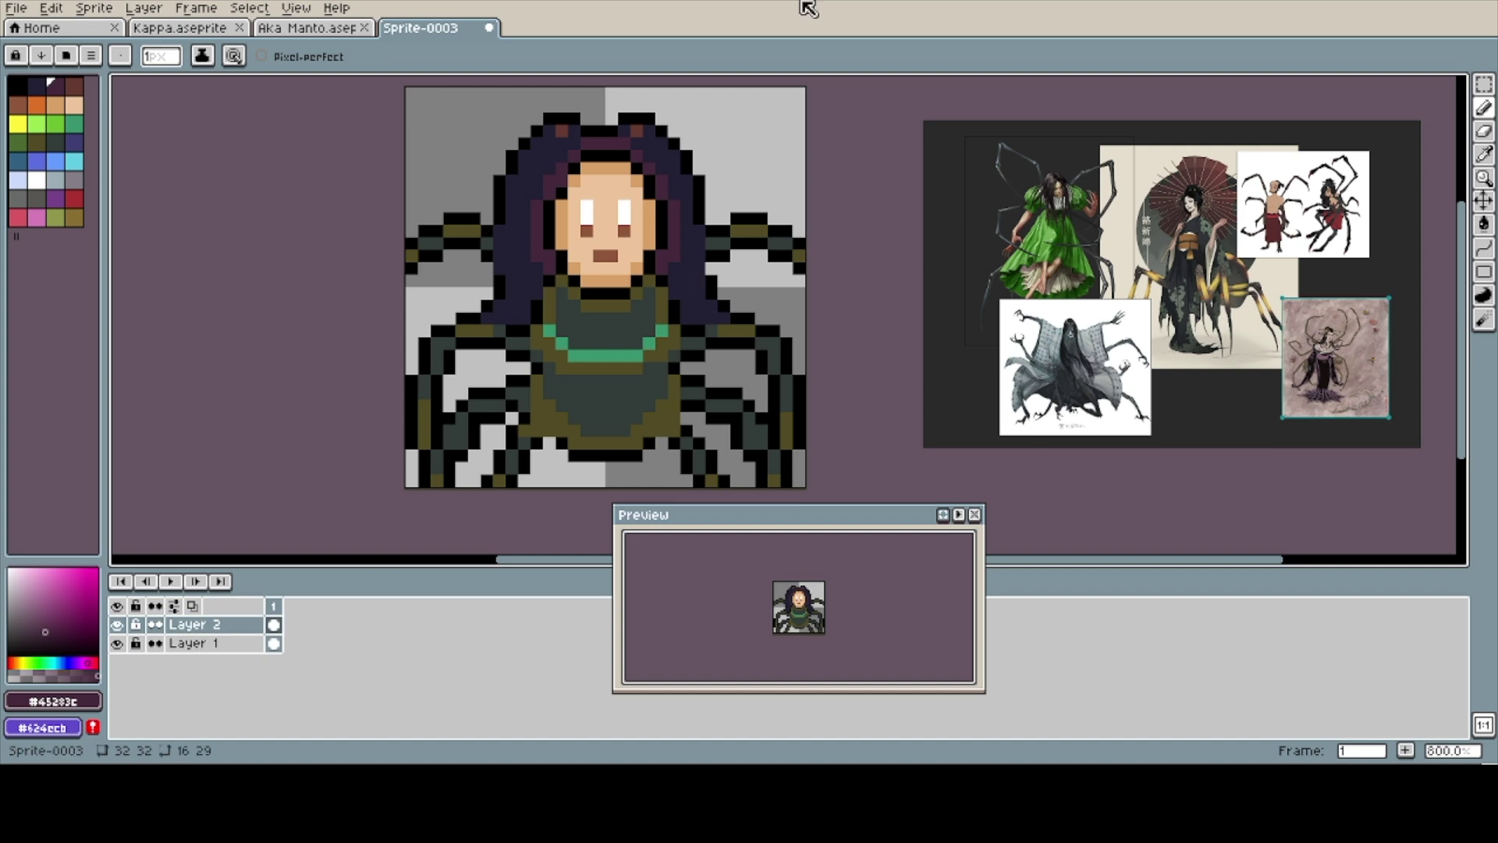
left_click(74, 83)
mouse_move(548, 327)
left_mouse_down()
mouse_move(612, 355)
mouse_move(663, 327)
left_mouse_up()
left_click(32, 138)
left_click(74, 82)
left_click_drag(536, 330, 611, 355)
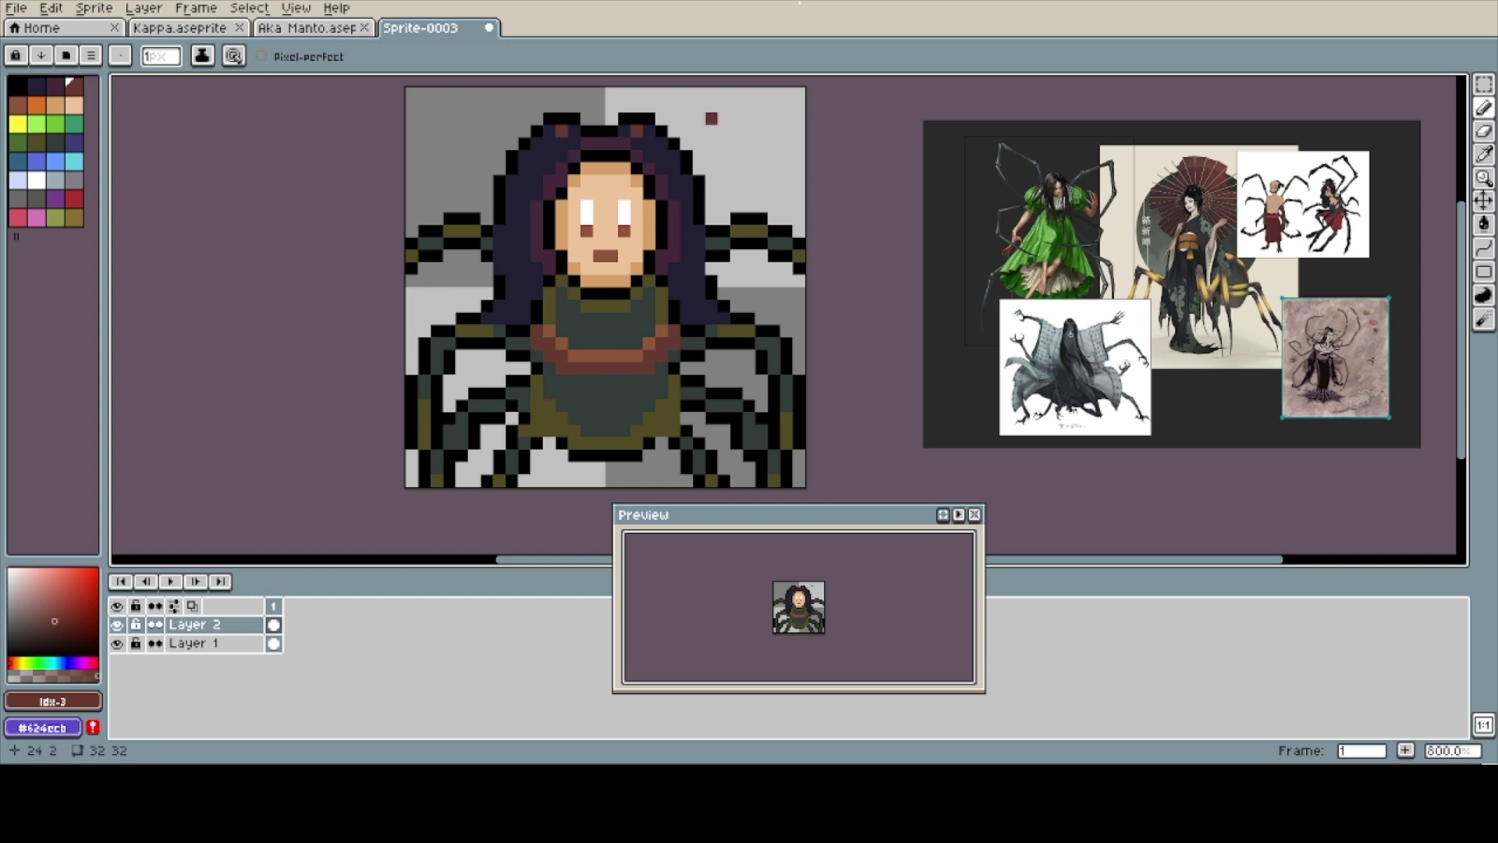
- Touch up the skirt's lower sides in olive #524b24 and add black contour pixels to taper it
left_click(685, 414, "alt")
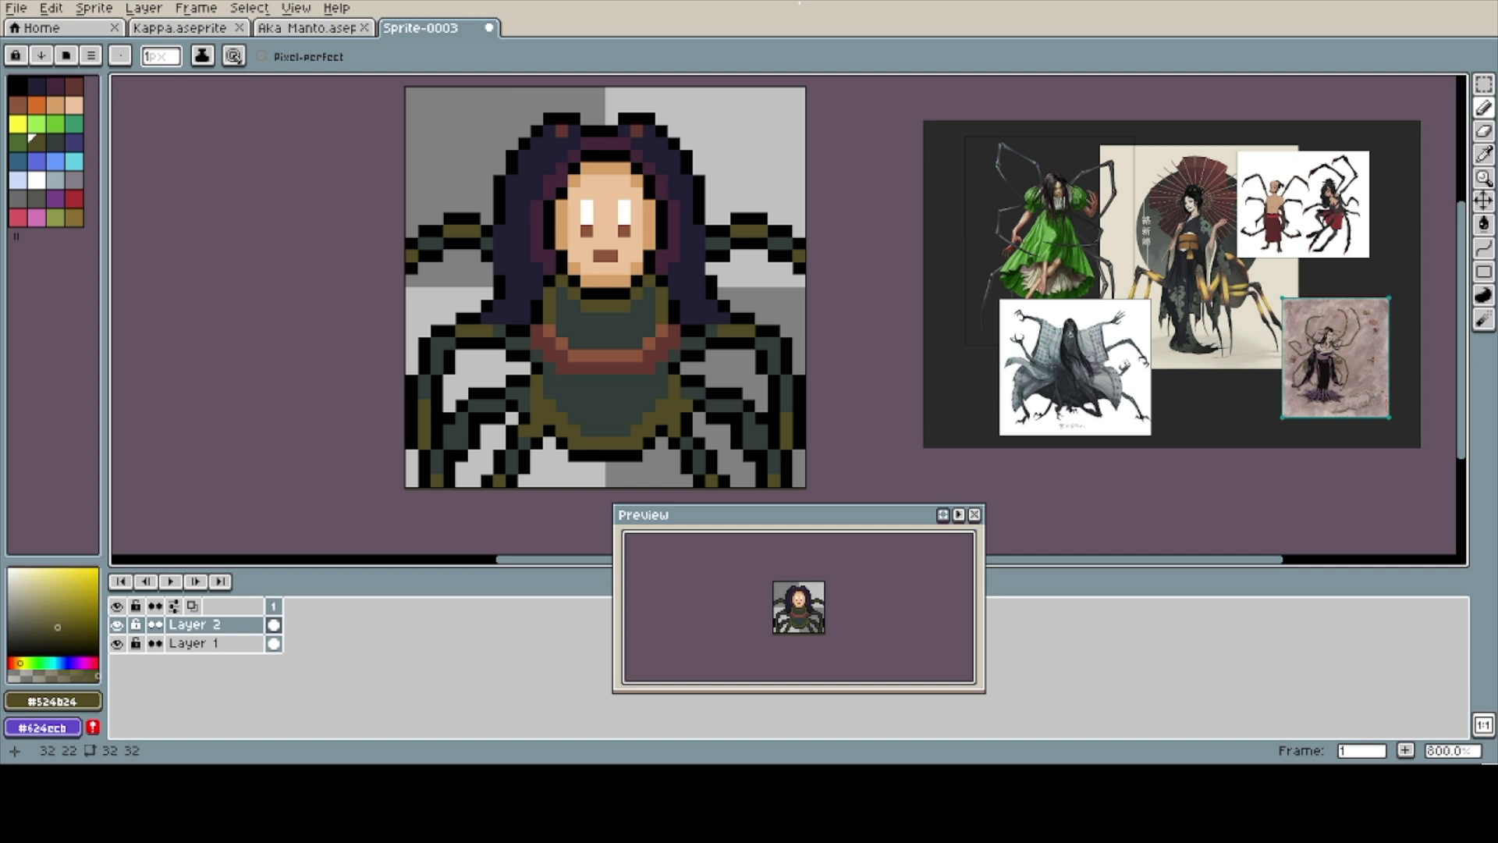
left_click(17, 83)
mouse_move(549, 394)
left_mouse_down()
mouse_move(587, 419)
mouse_move(662, 382)
left_mouse_up()
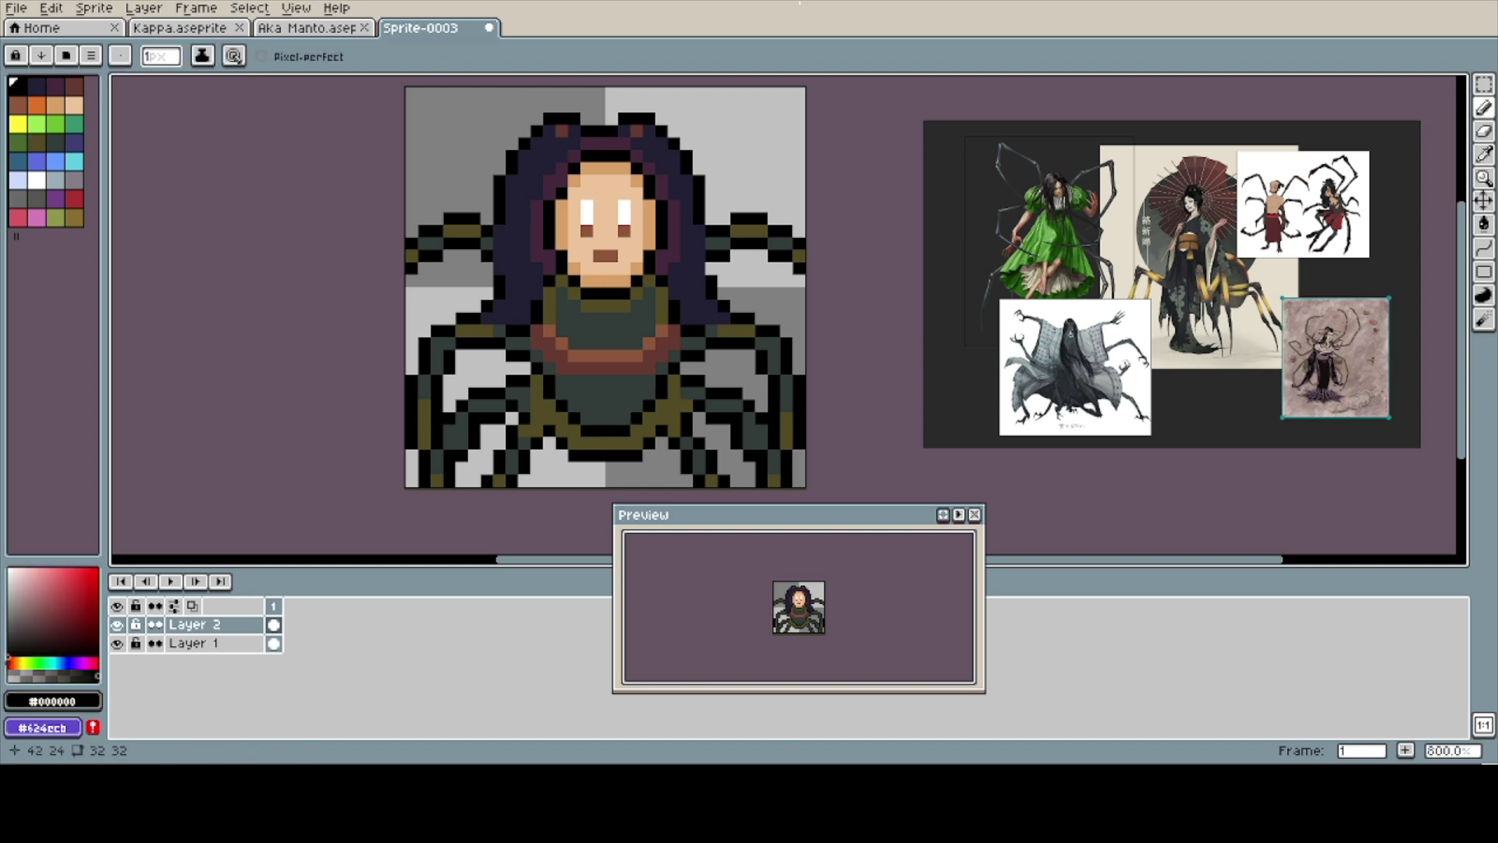
- Shade the lower hair in purple #45283c and paint black pupils (index 0) in both eyes
scroll(799, 607, "up", 2)
left_click(524, 305, "alt")
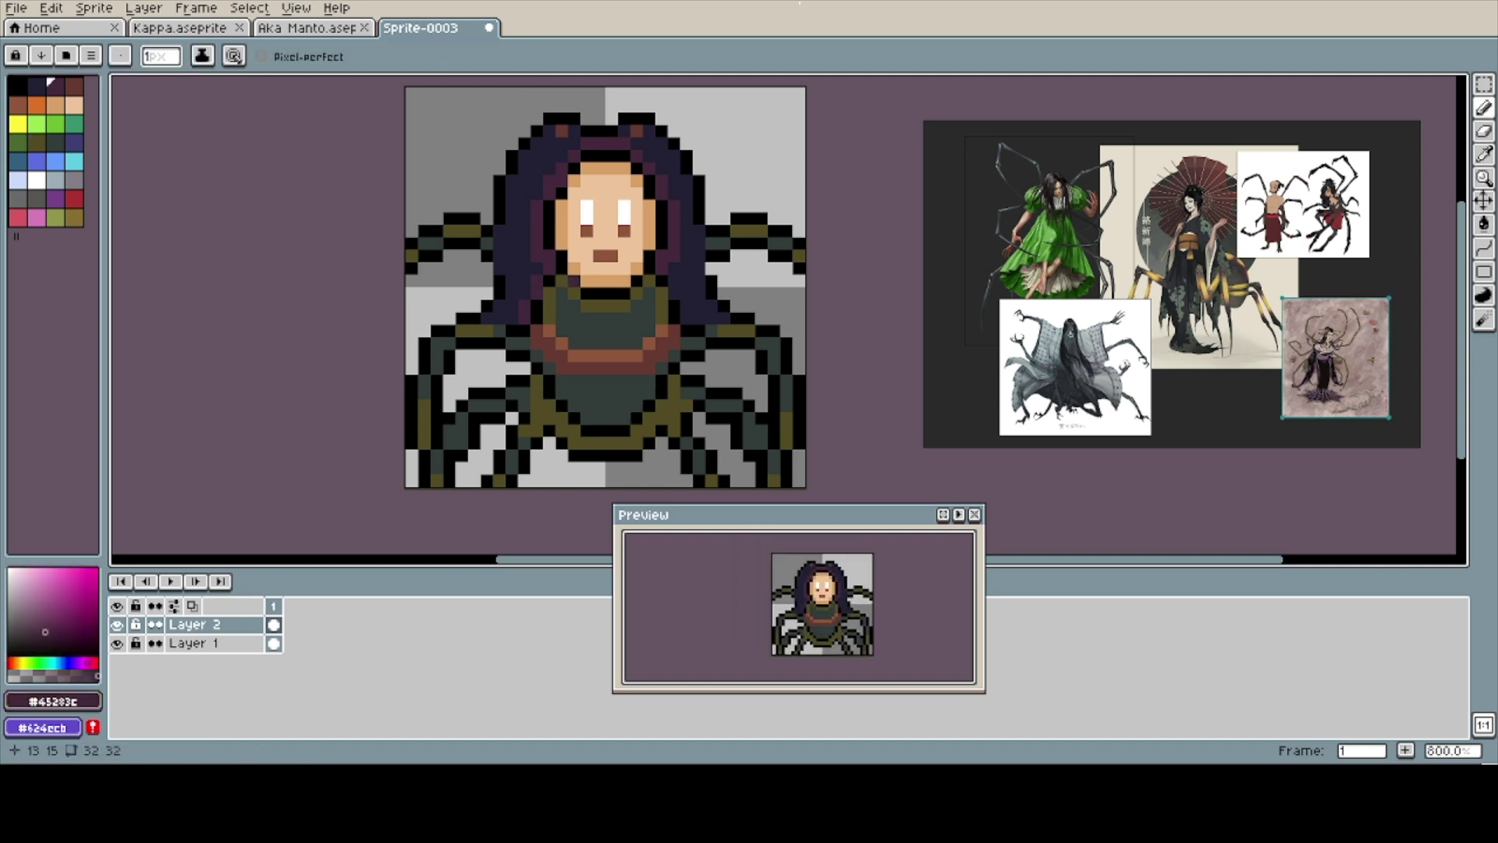
left_click(17, 83)
left_click(586, 224)
left_click(625, 225)
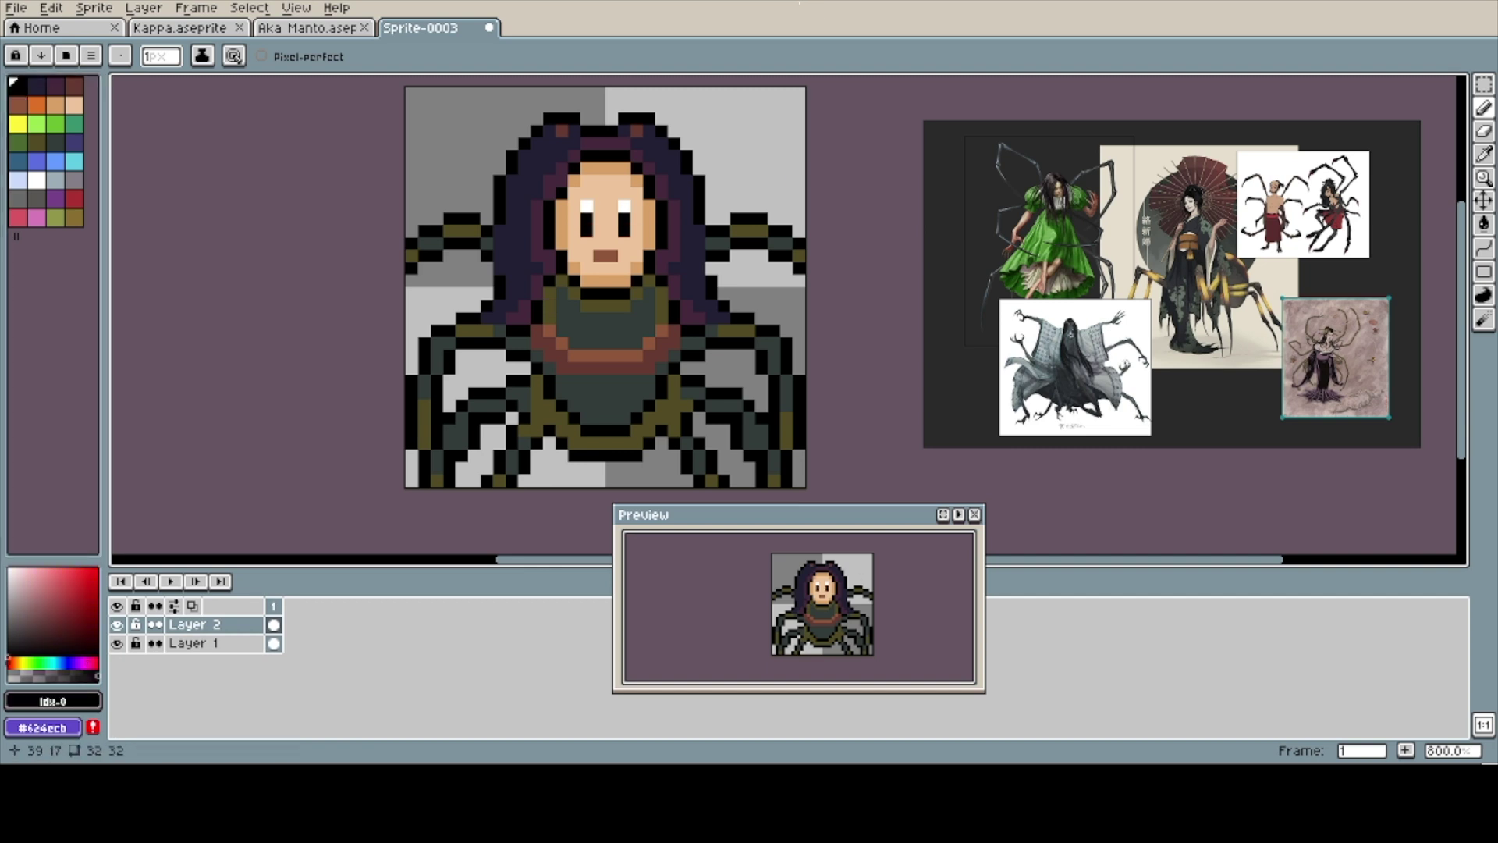
key("alt")
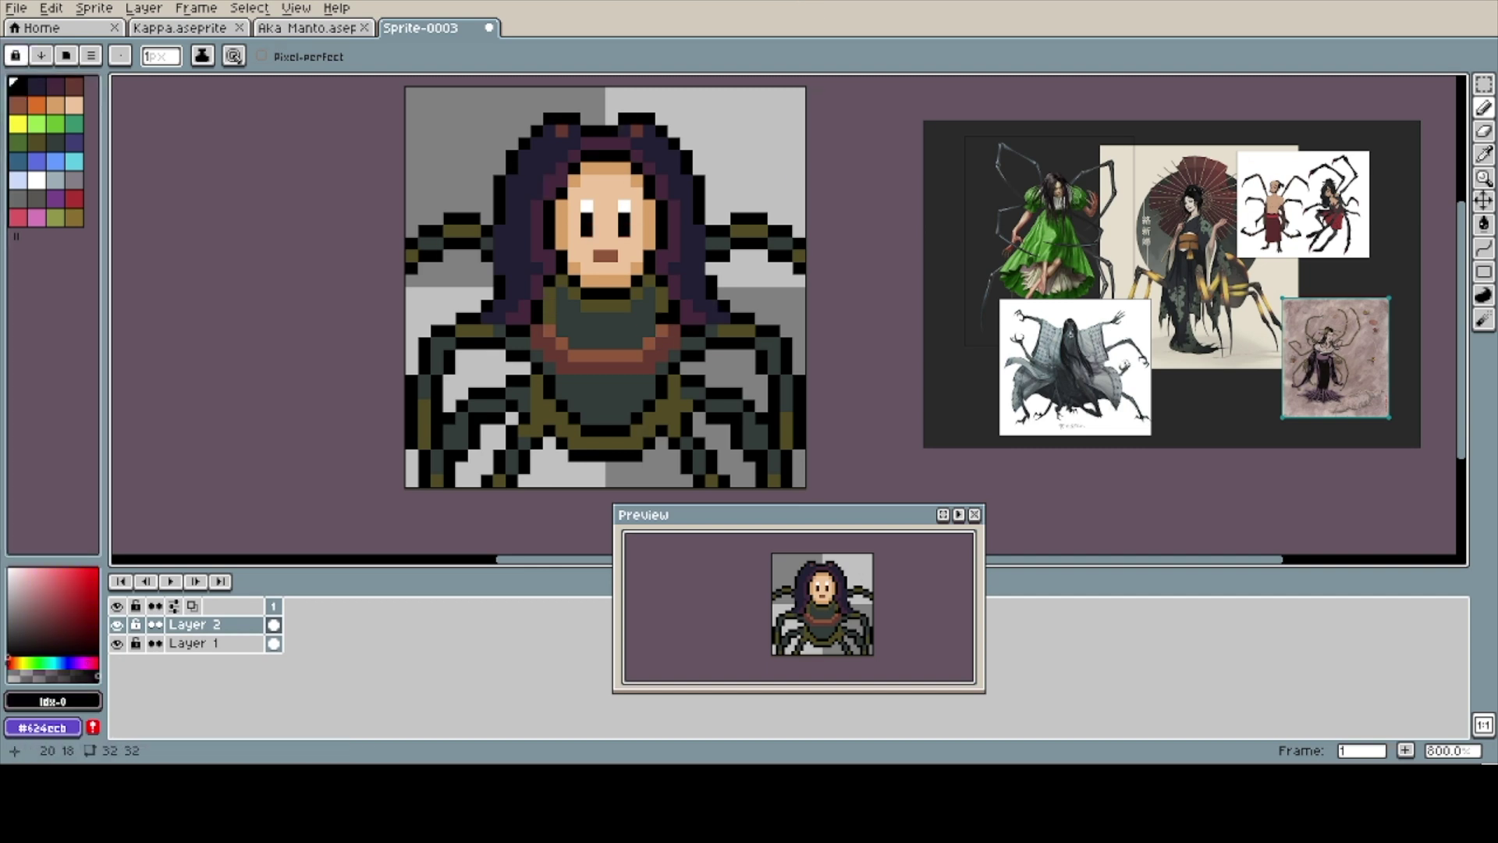
- Merge Layer 1 and Layer 2 into a single layer
key("m")
mouse_move(599, 99)
left_mouse_down()
mouse_move(646, 302)
mouse_move(801, 484)
mouse_move(586, 105)
left_mouse_up()
key("Return")
left_click(195, 643, "shift")
key("b")
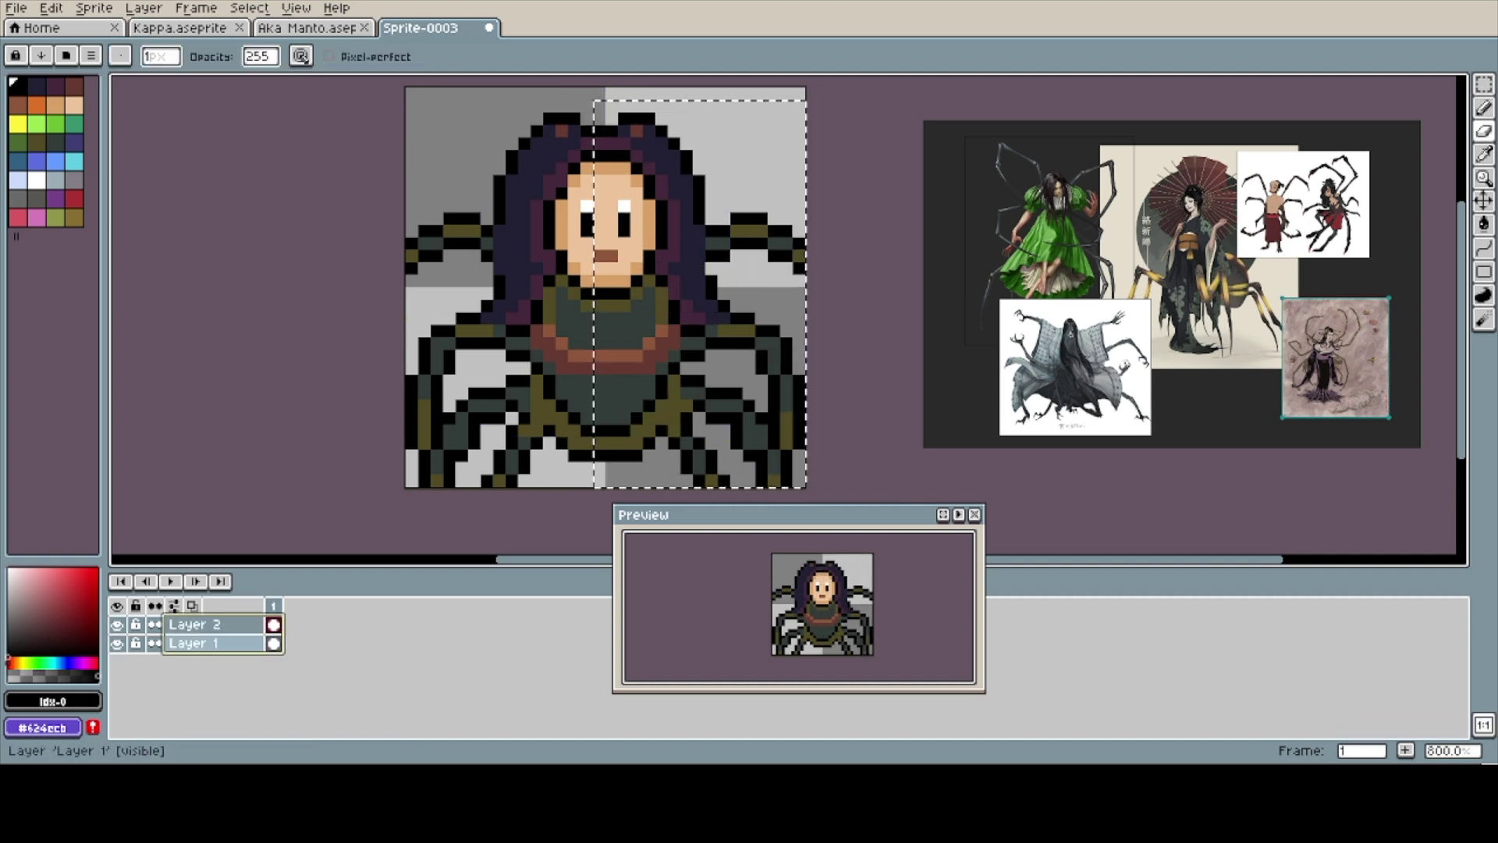
right_click(207, 625)
left_click(265, 740)
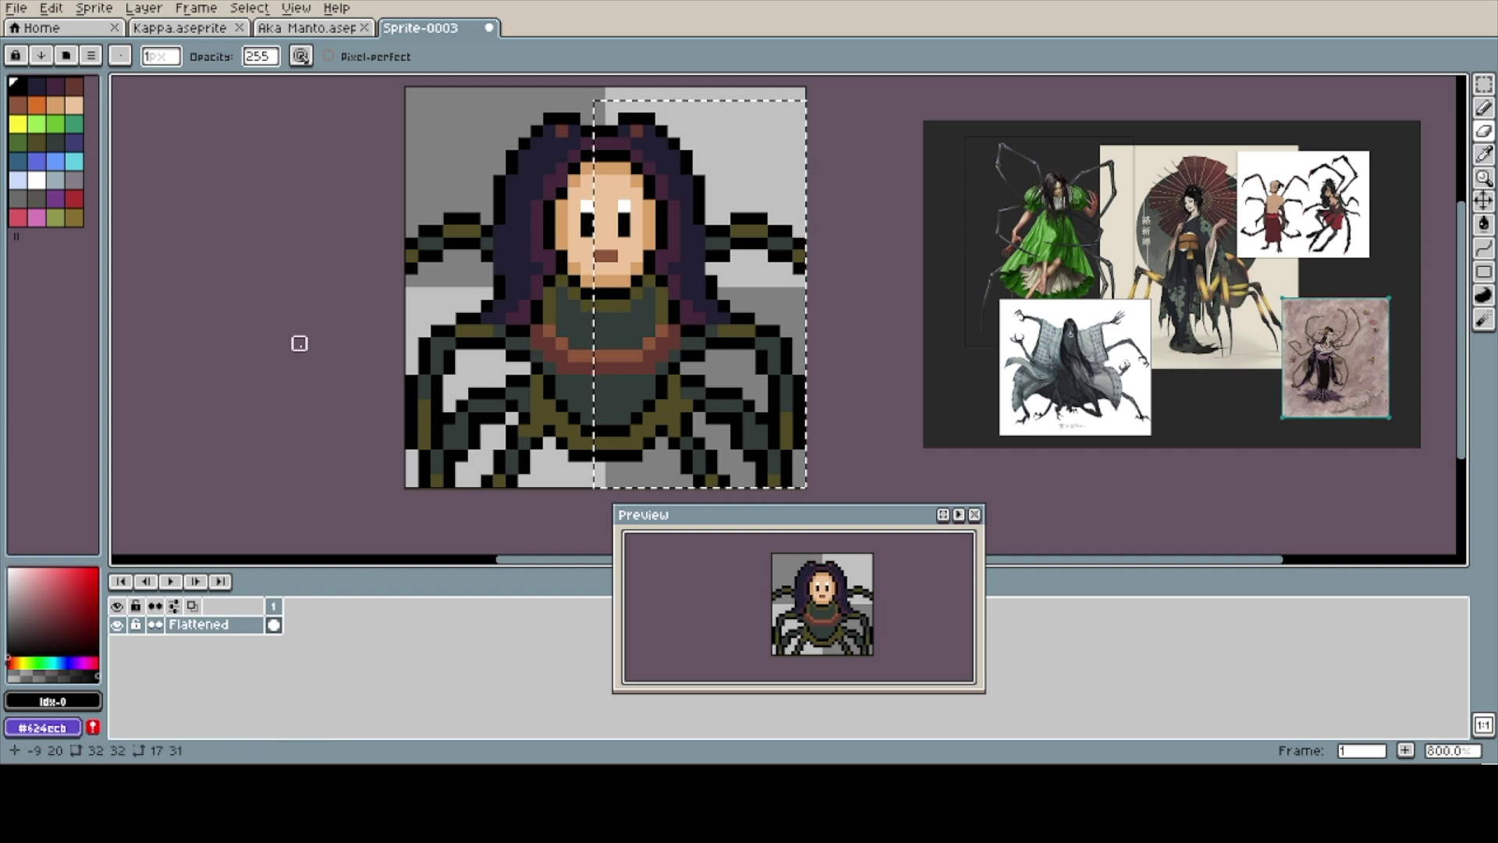
- Shift the sprite's right half 2 pixels left to narrow the figure and recentre the whole figure on the canvas
key("m")
left_click_drag(610, 117, 803, 485)
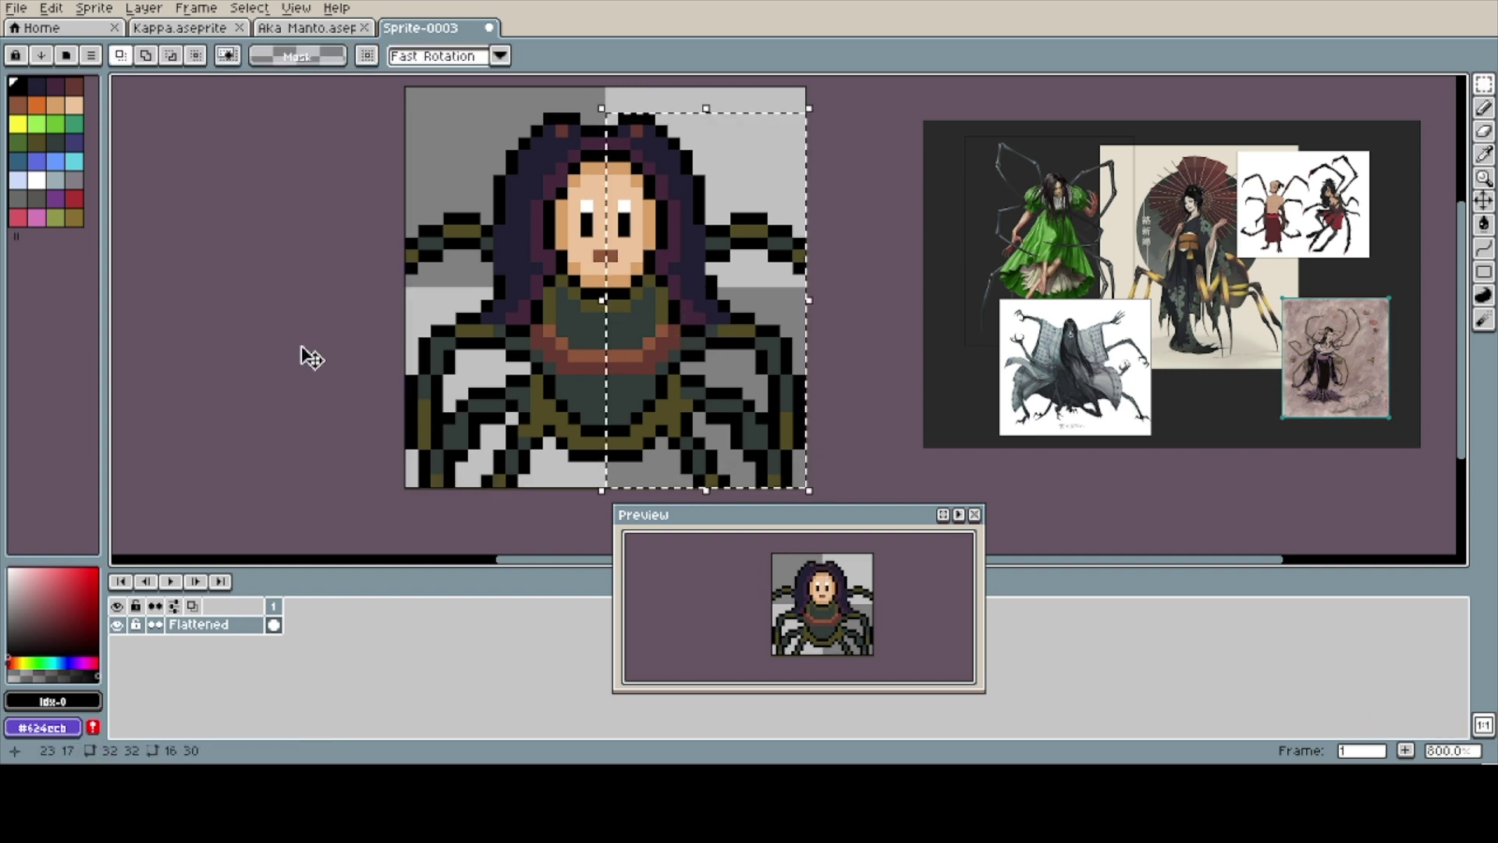
key("Left")
key("Left")
left_click_drag(411, 105, 774, 502)
- Repaint the narrowed face with skin #eec39a, two black upright eyes and a two-pixel brown mouth
key("z")
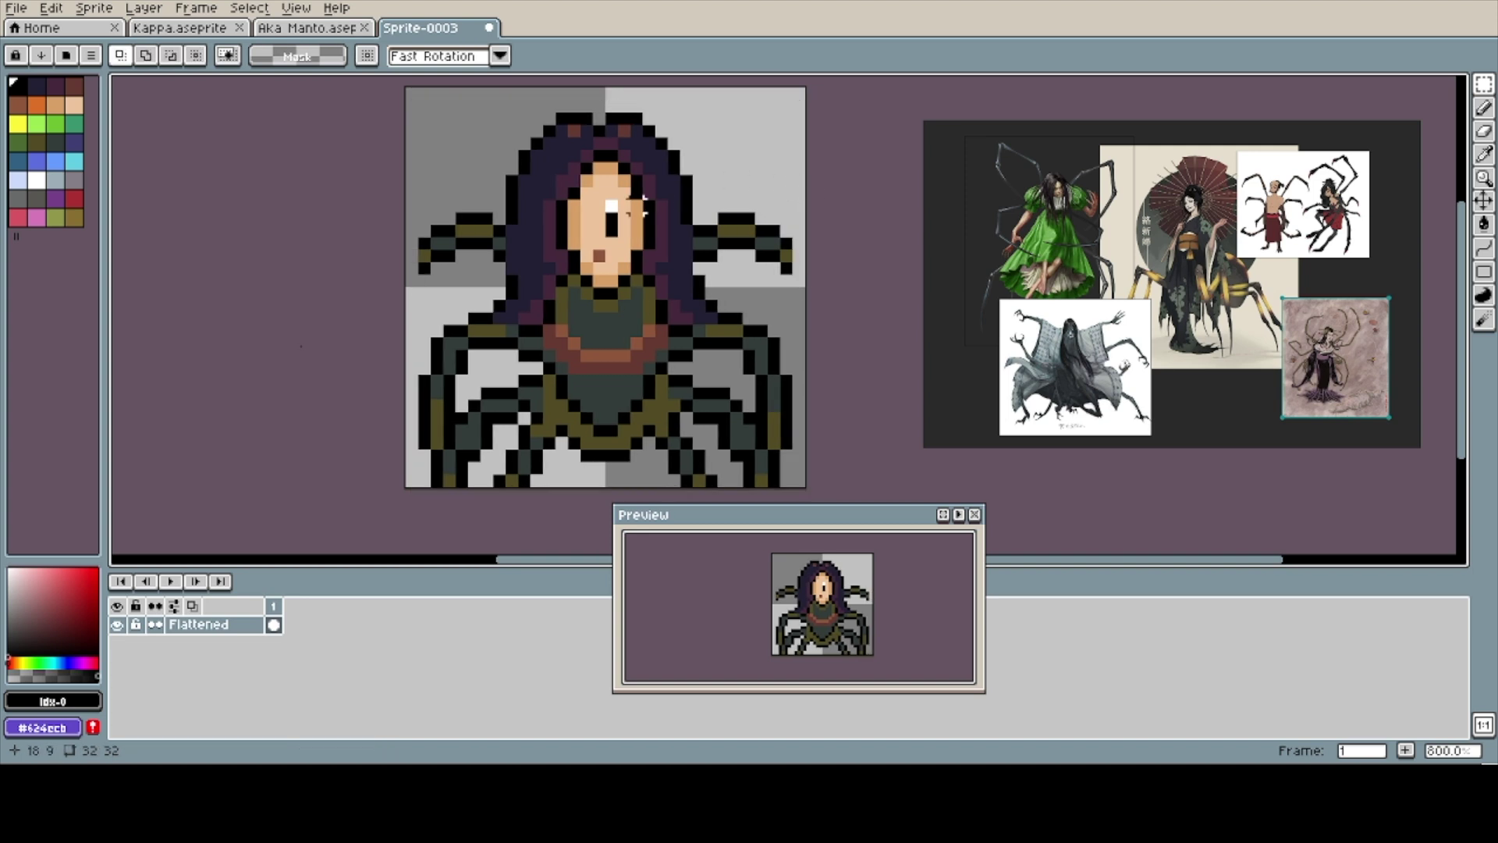
left_click(302, 349)
left_click(303, 349, "alt")
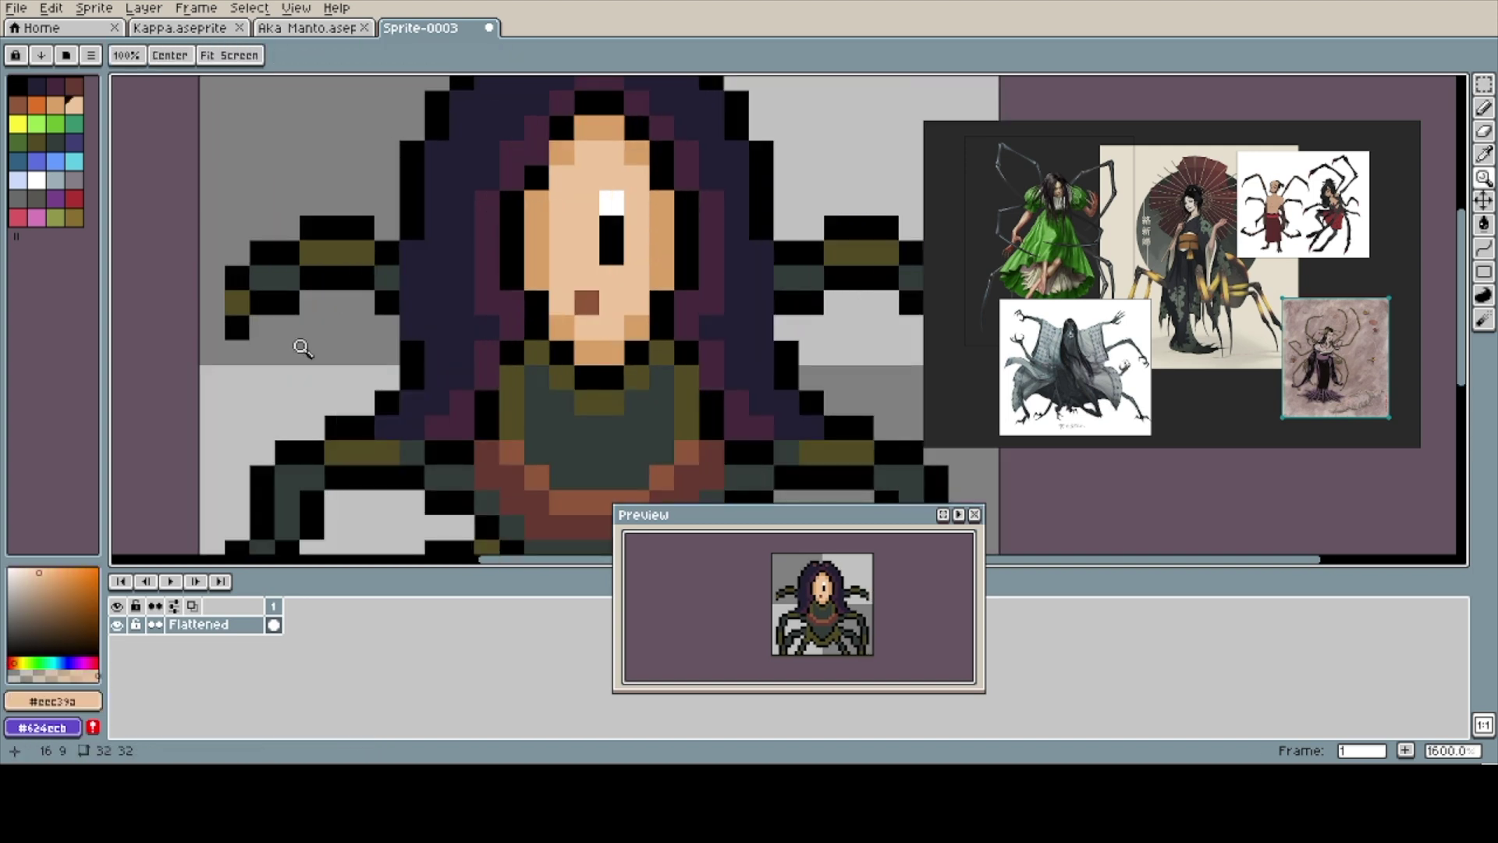
key("b")
left_click_drag(611, 203, 612, 253)
left_click(587, 302, "alt")
left_click(611, 303)
left_click(537, 315, "alt")
left_click(587, 203)
mouse_move(561, 203)
left_mouse_down()
mouse_move(562, 227)
mouse_move(636, 227)
left_mouse_up()
- Extend the tips of the upper spider legs to the canvas edges with black outline pixels
key("z")
scroll(774, 305, "down", 4)
left_click_drag(774, 306, 734, 287)
scroll(734, 286, "up", 1)
scroll(303, 349, "up", 2)
key("b")
key("e")
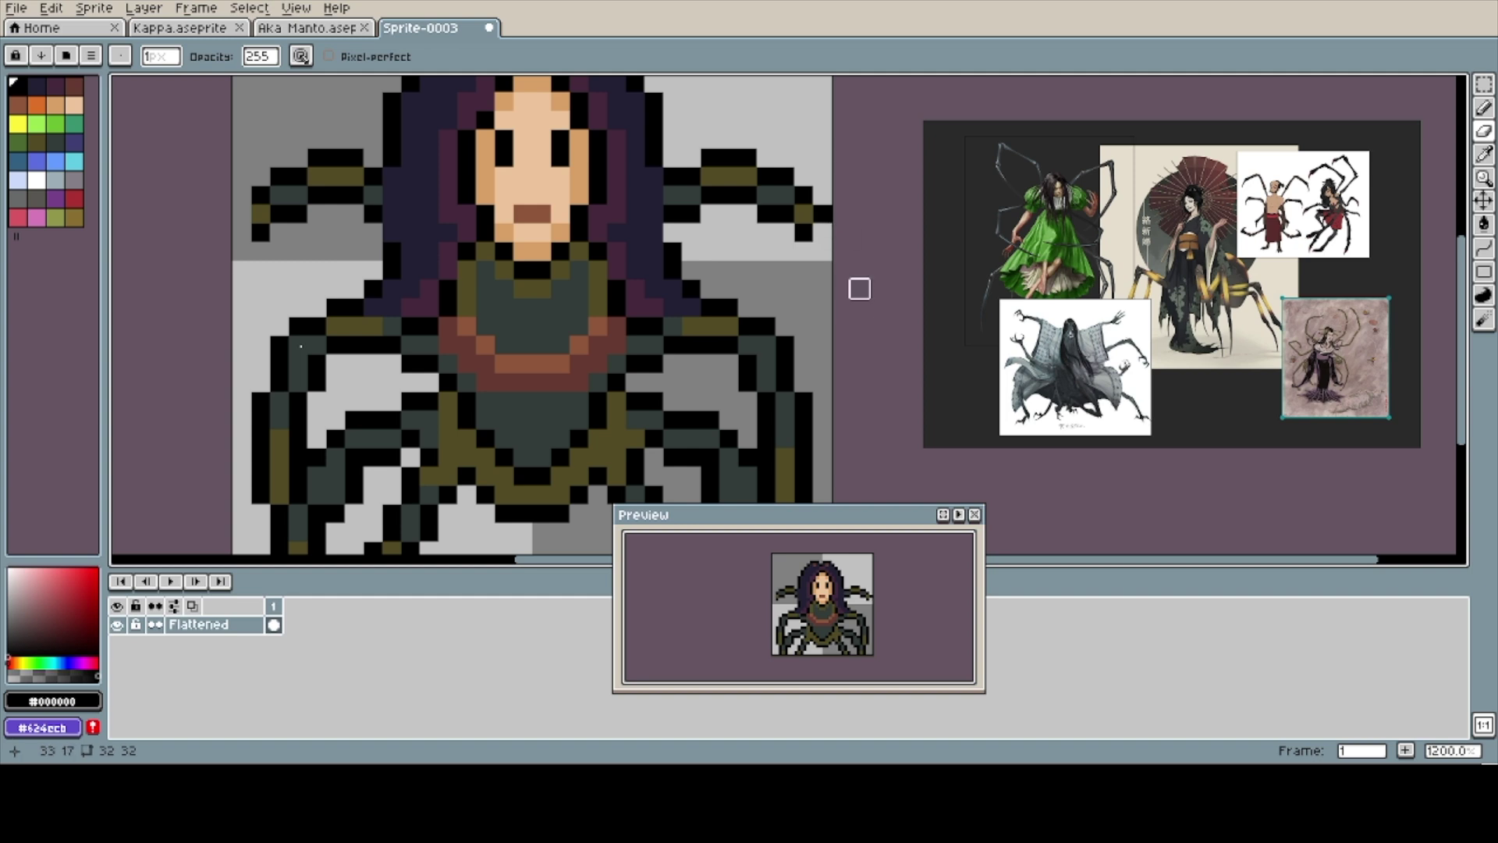
key("ctrl+z")
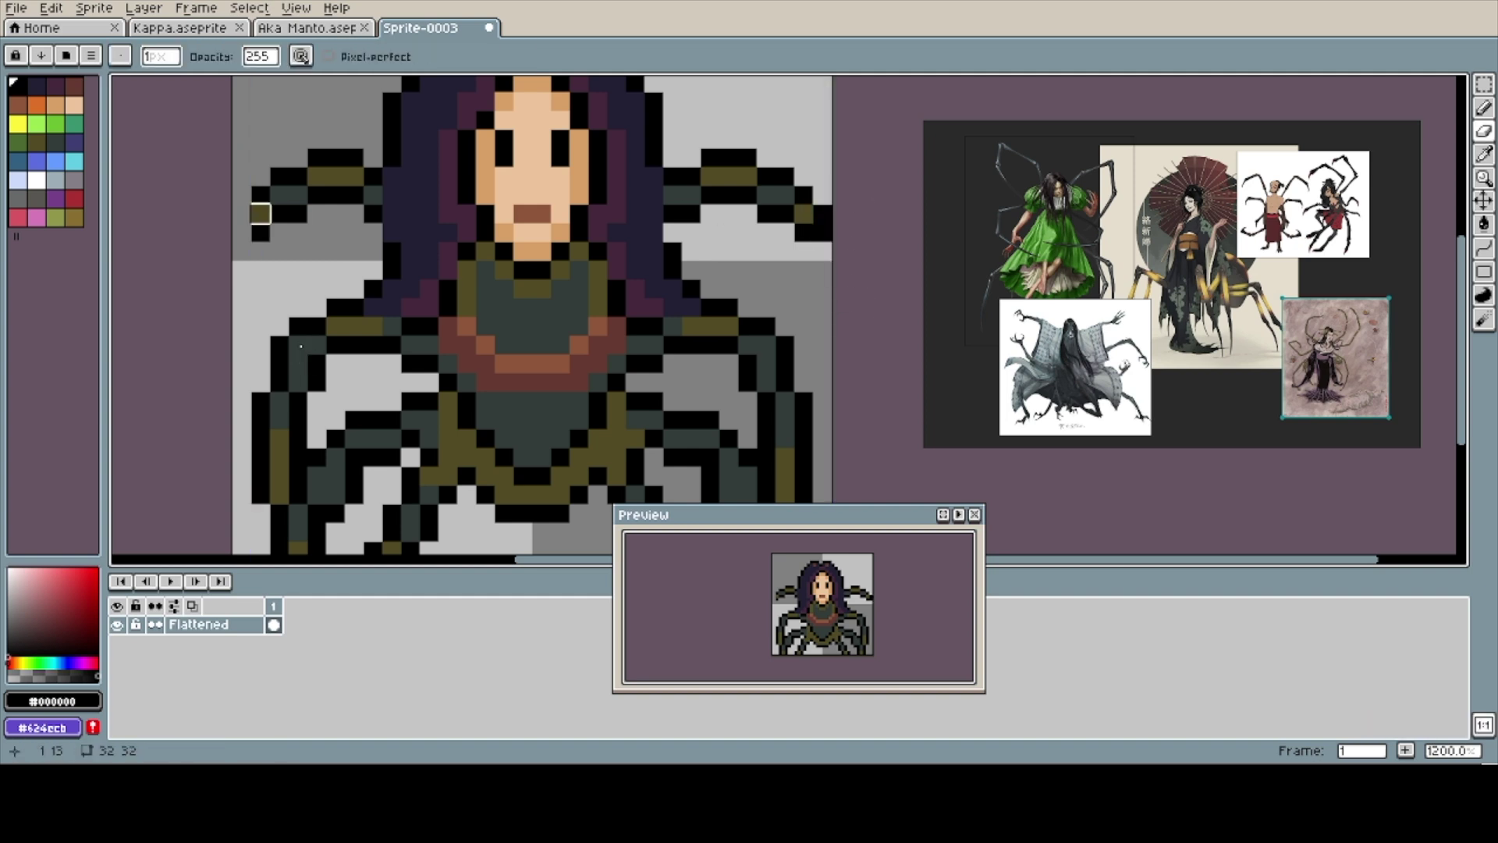
key("b")
left_click_drag(242, 232, 242, 214)
key("h")
scroll(300, 346, "down", 2)
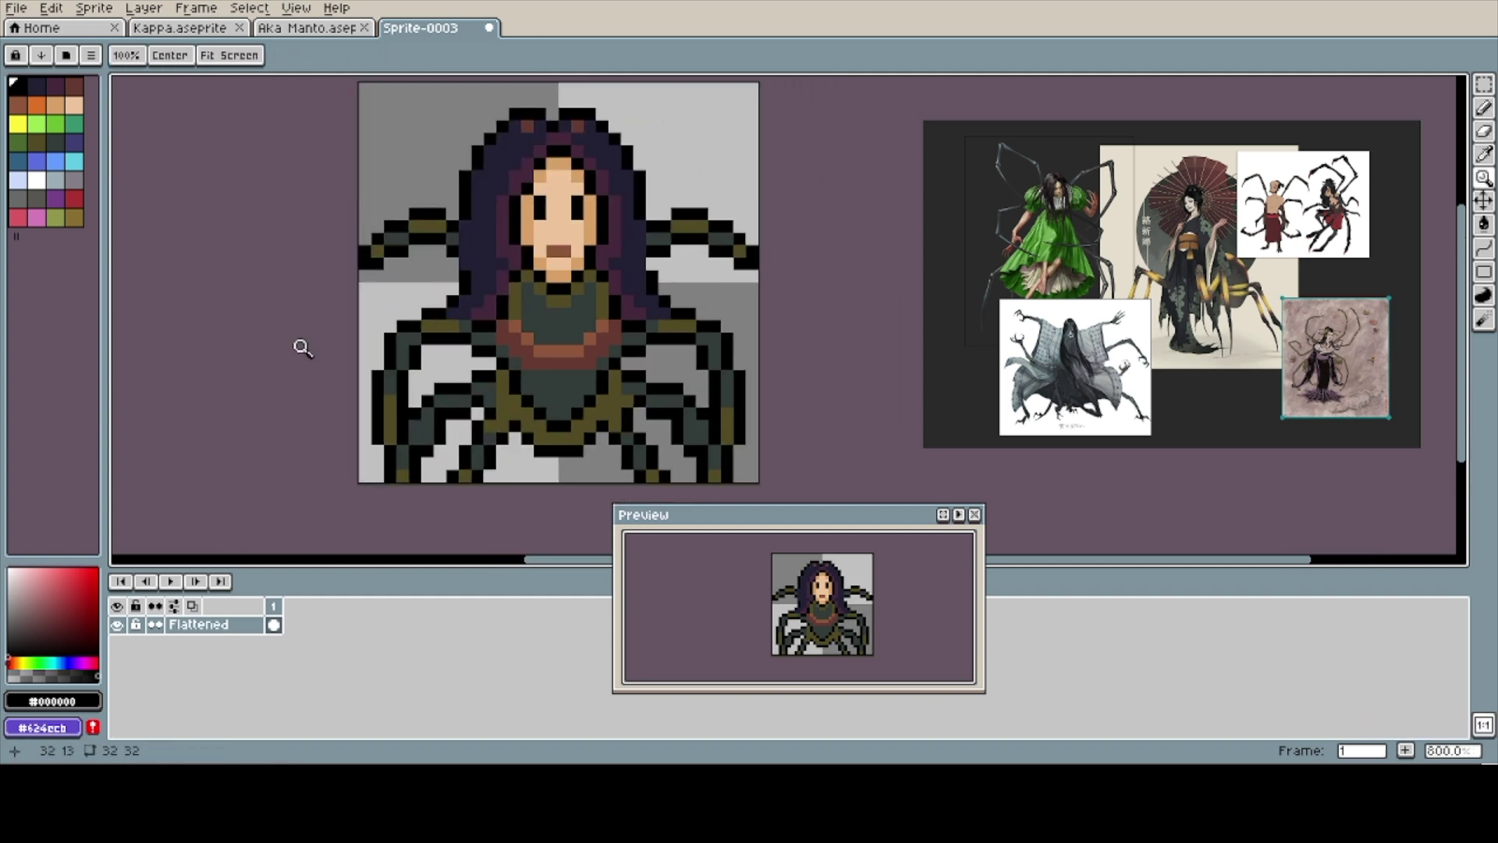
- Pinch the hair's black outline inward at neck level on both sides and erase the leftover outer pixels
scroll(300, 346, "up", 2)
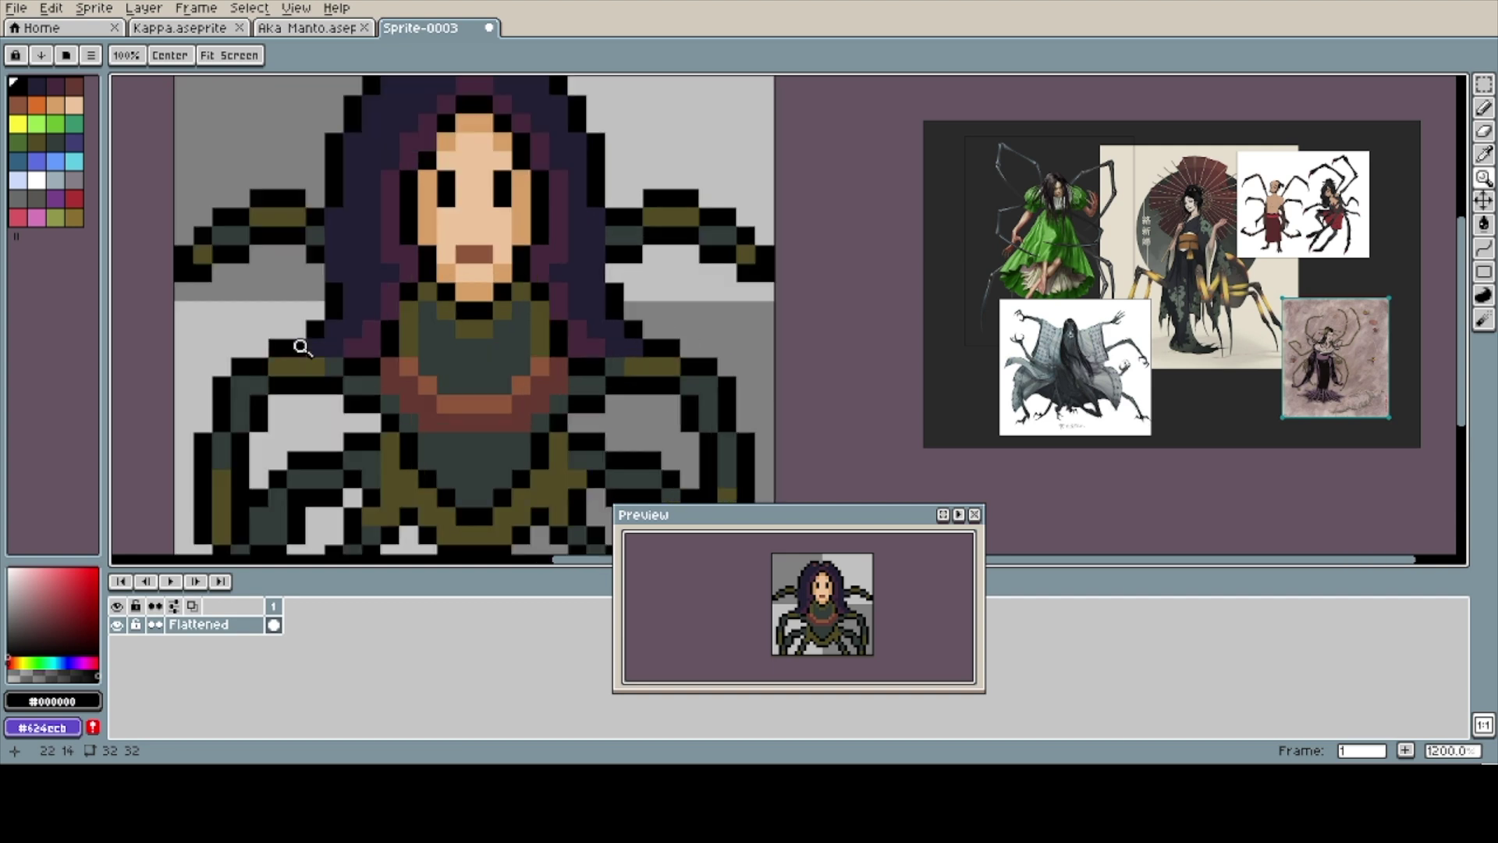
key("b")
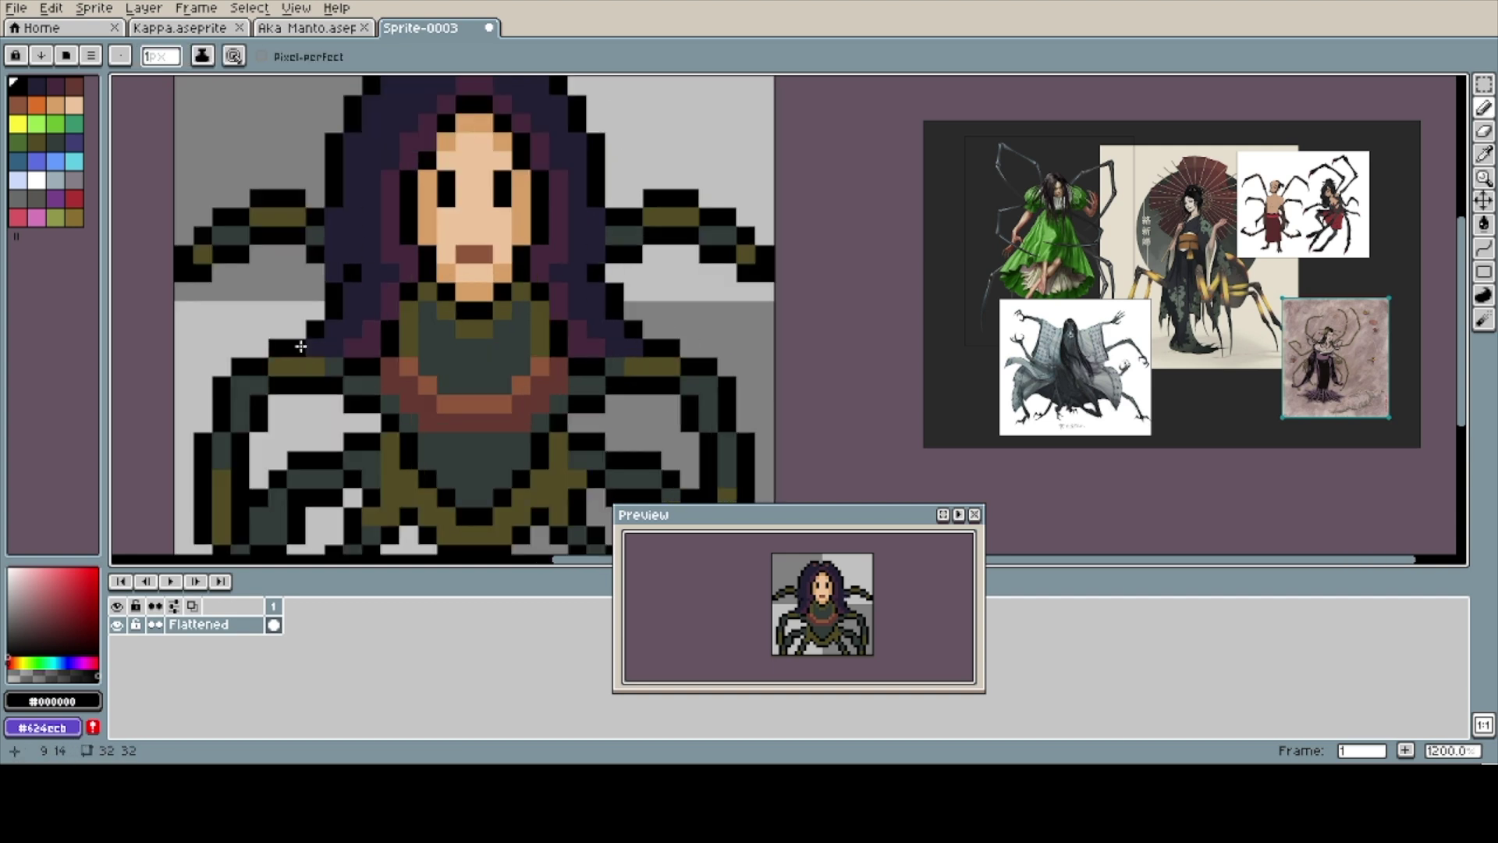
key("h")
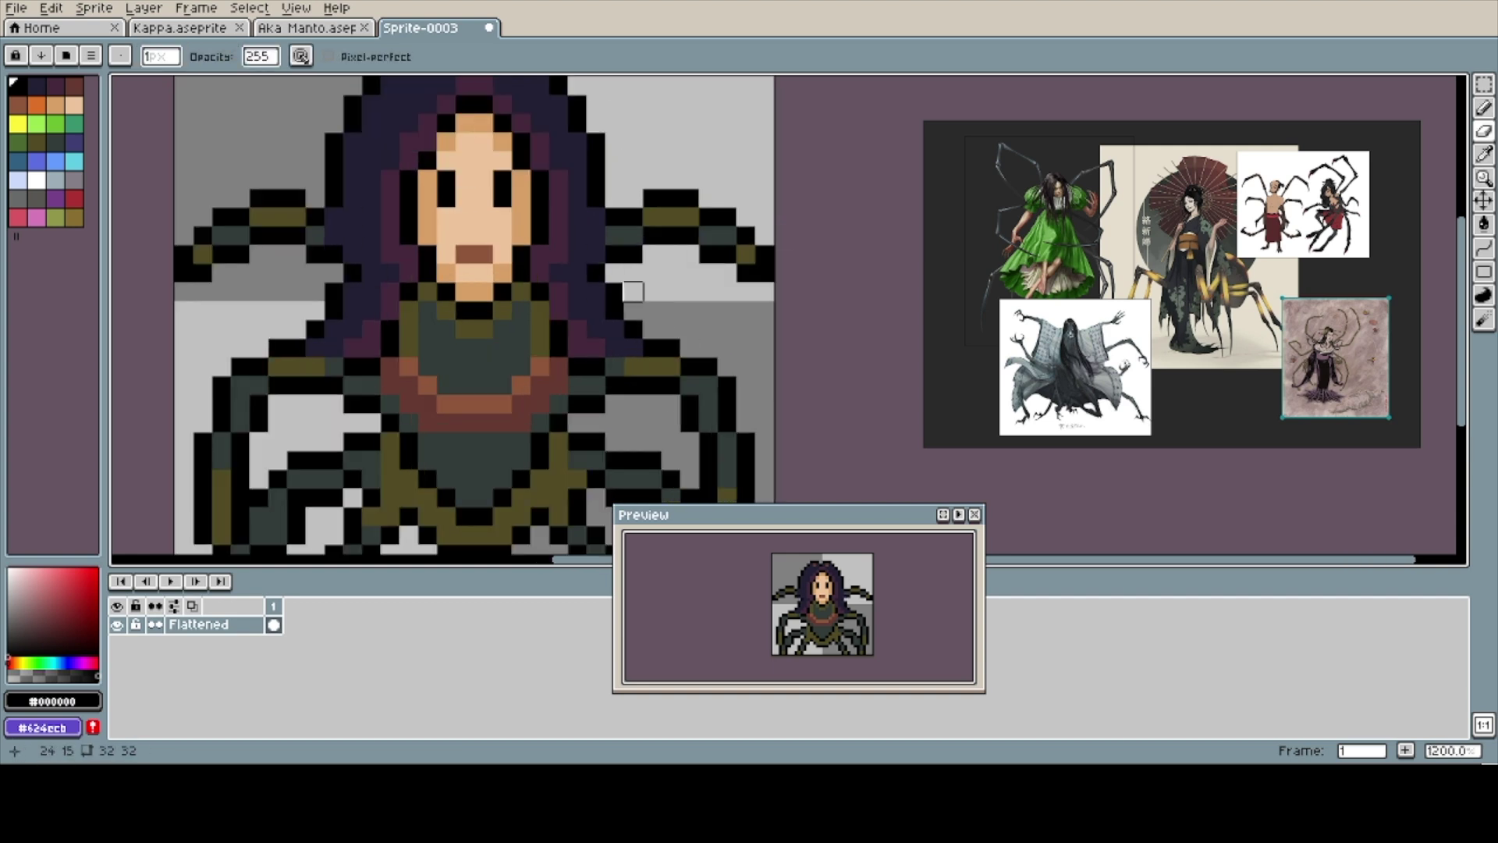
scroll(300, 346, "down", 2)
scroll(570, 299, "up", 2)
- Paint a white (index 21) pixel in the lower part of each eye
left_click(37, 179)
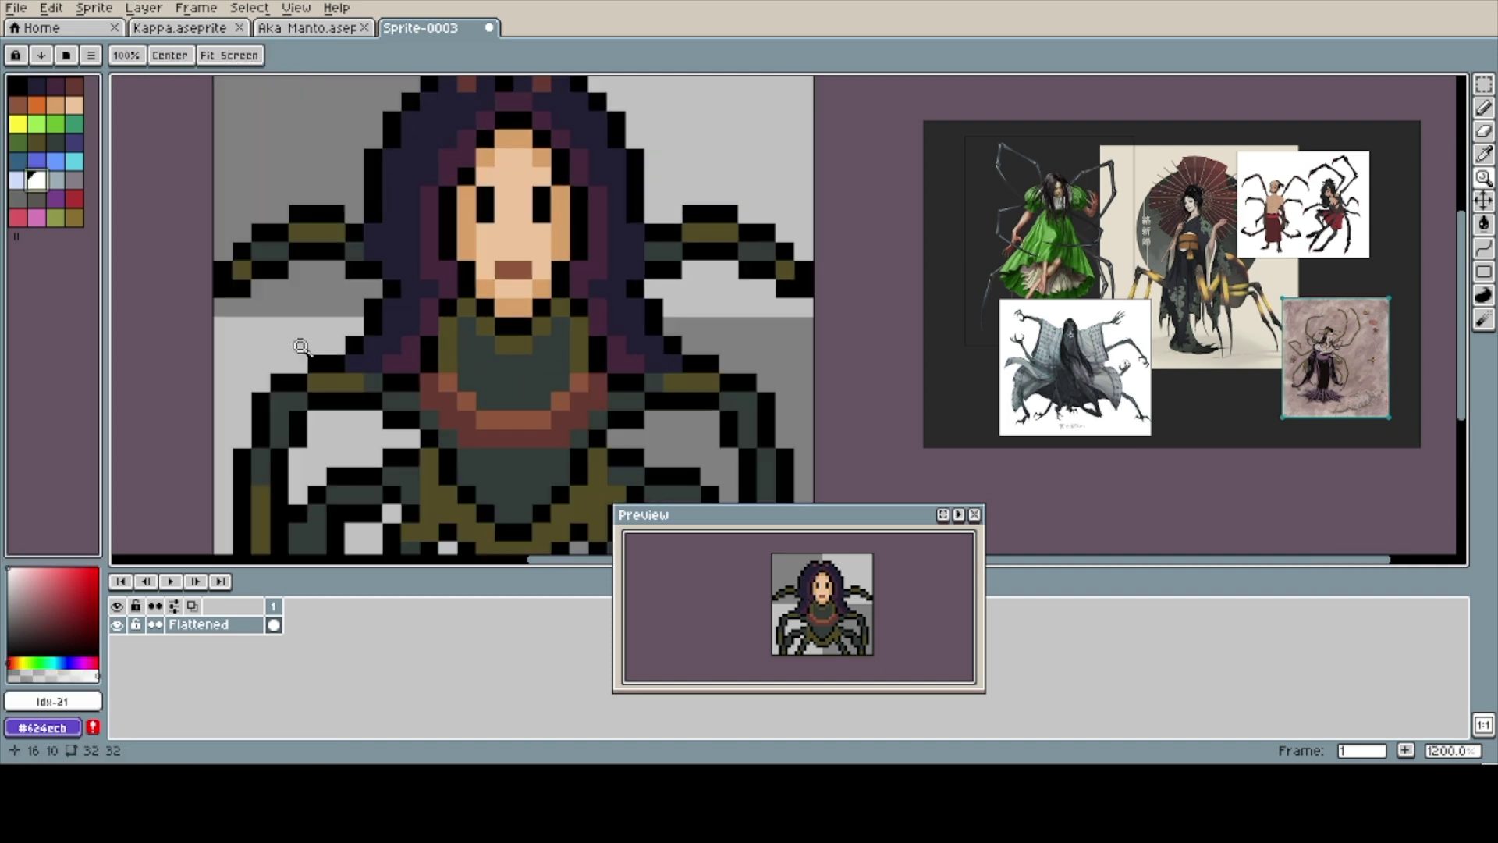
key("b")
left_click(542, 194)
left_click(485, 194)
key("z")
scroll(300, 345, "down", 2)
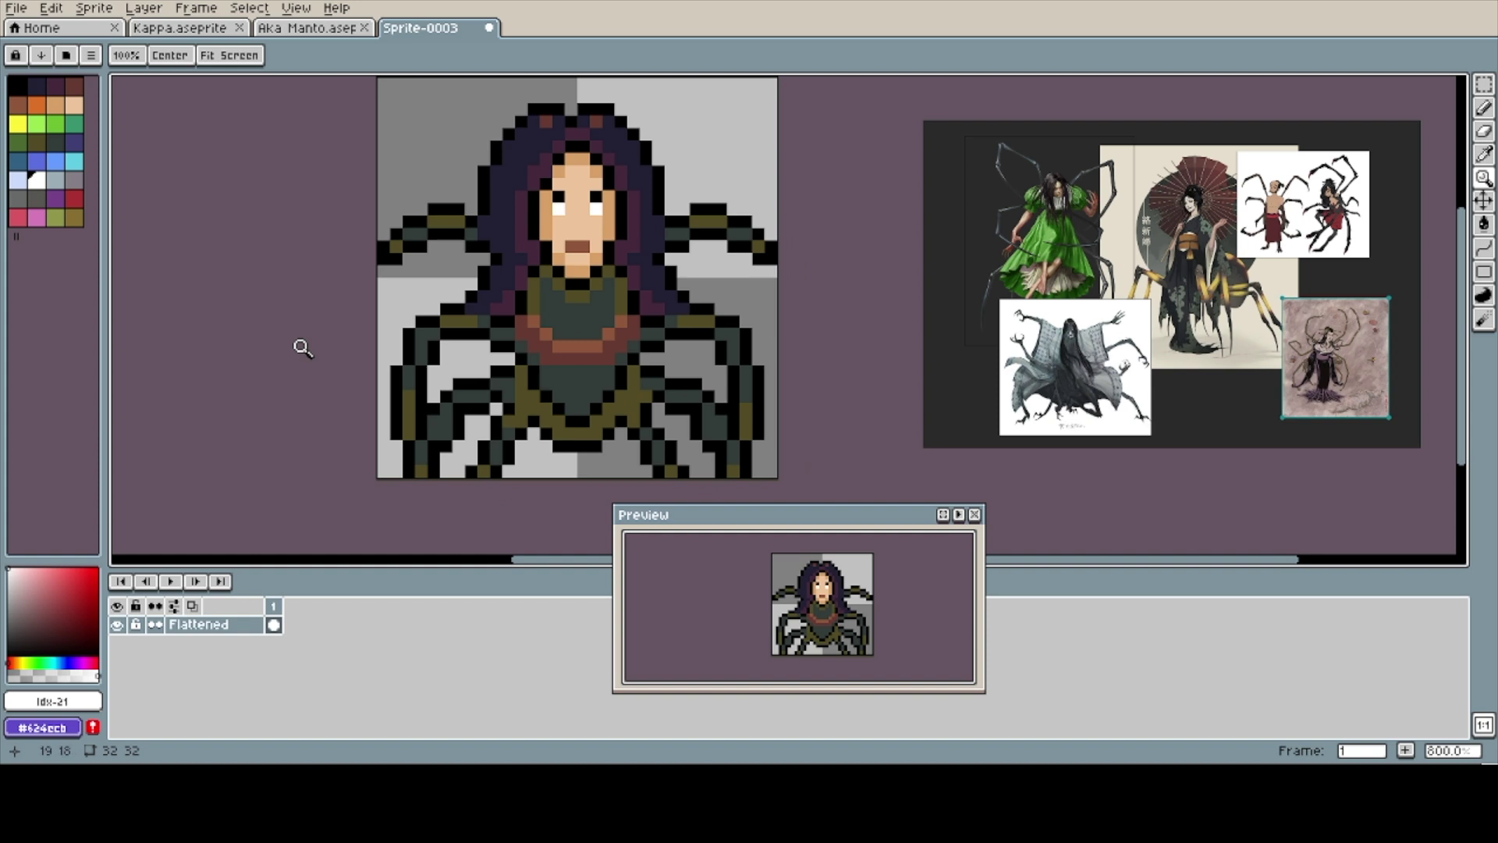
- Select the skirt's lower section below the sash and move it up 3 pixels to shorten the dress
key("m")
key("ctrl+shift+d")
double_click(532, 390)
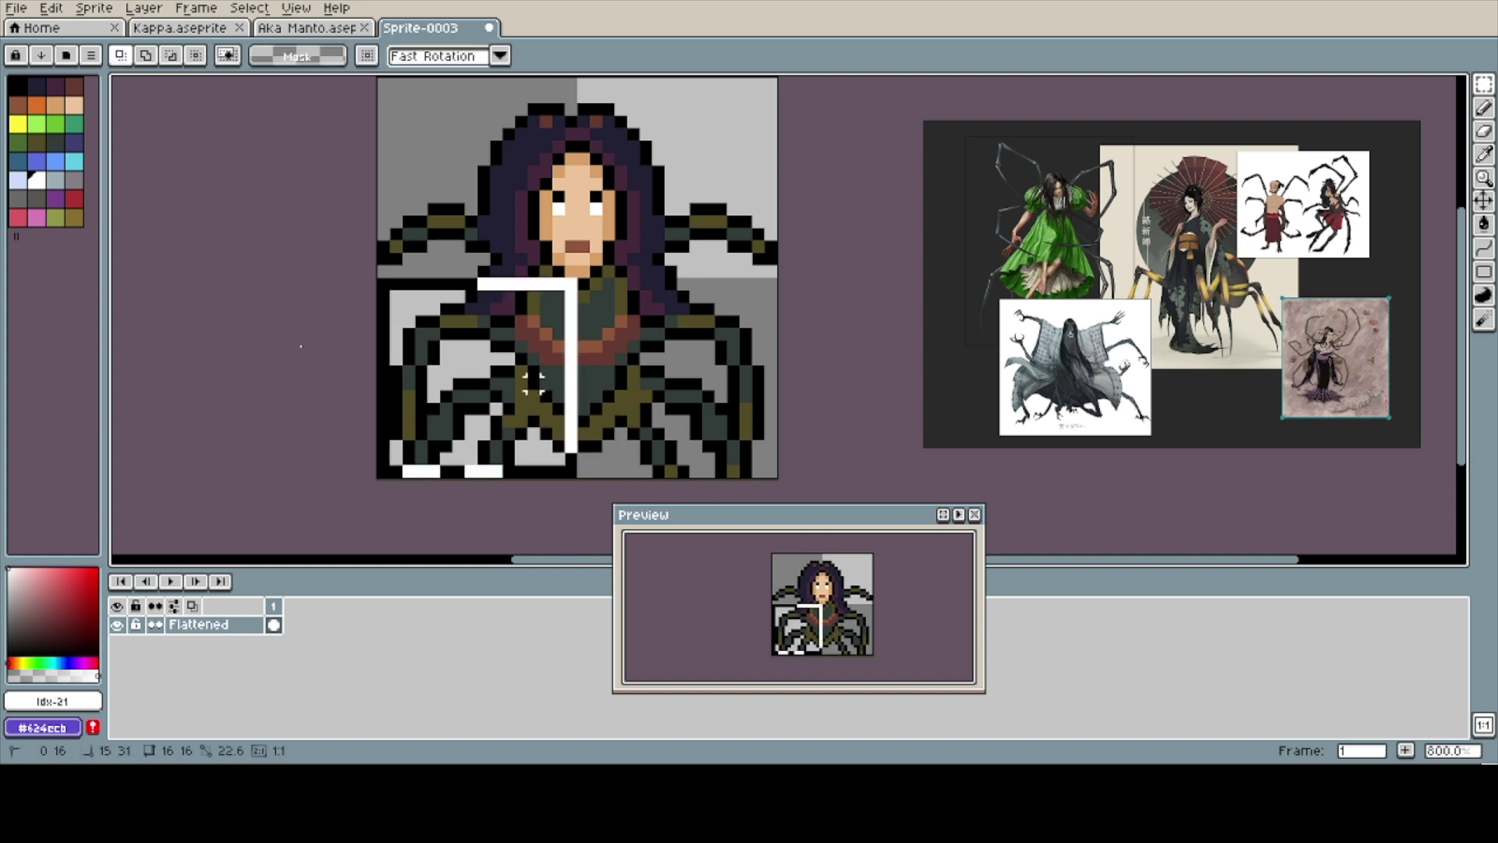
key("ctrl+d")
left_click_drag(533, 395, 633, 459)
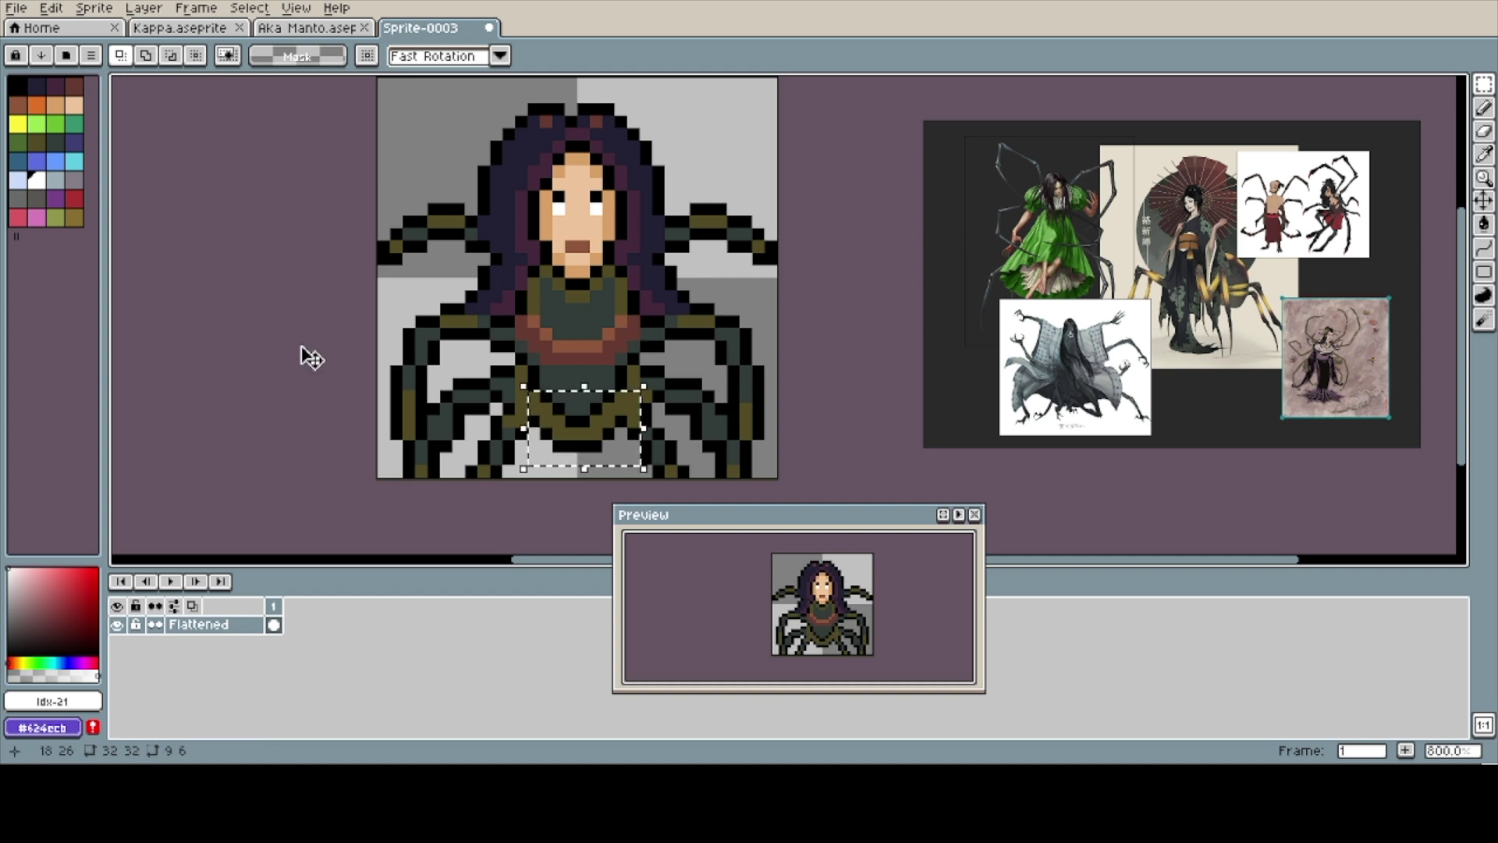
key("Up")
key("Up")
key("Up")
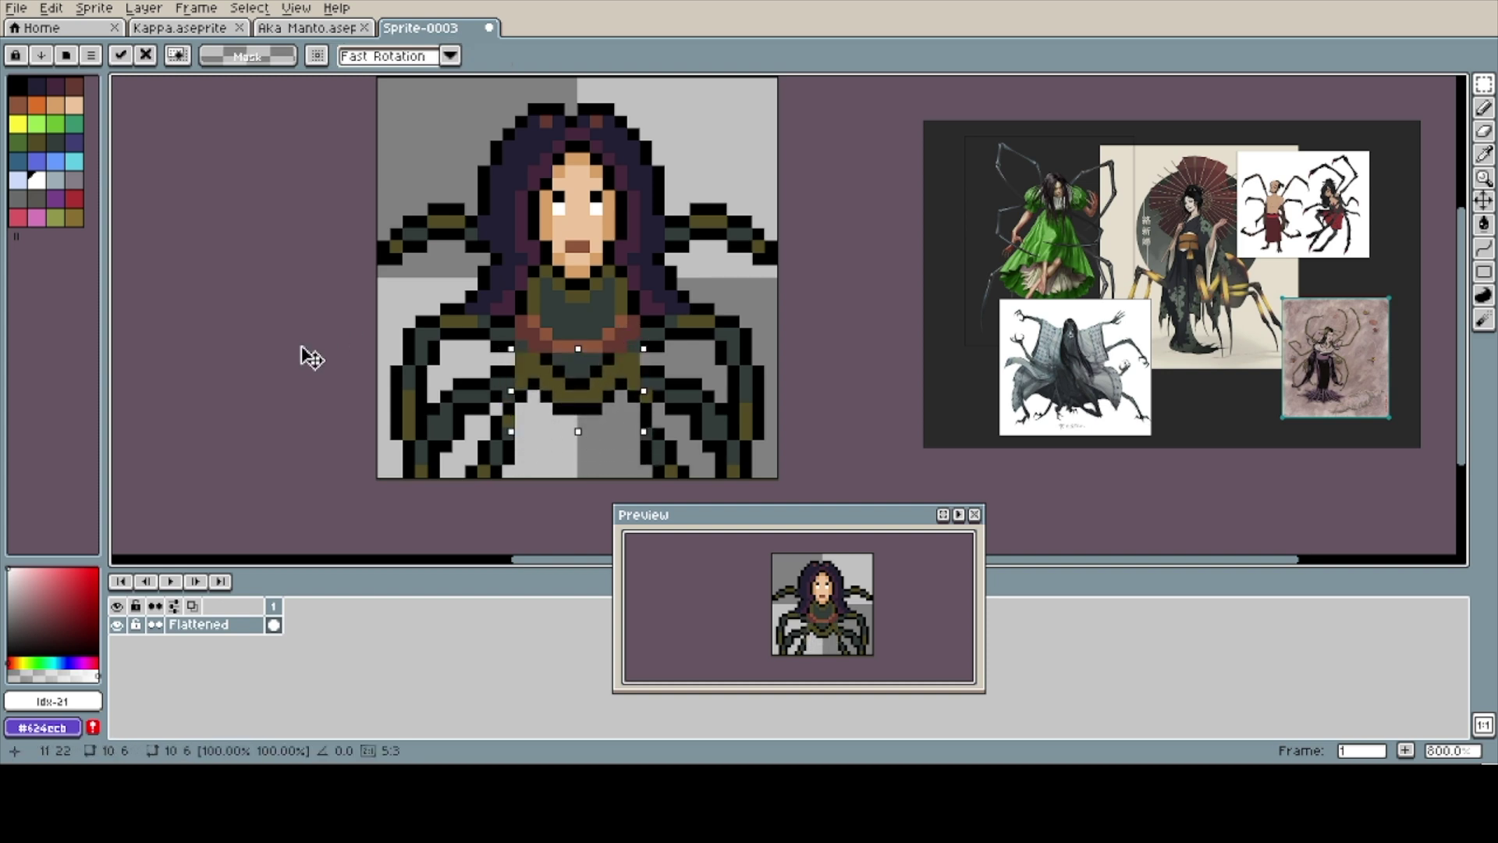
- Move the selected lower skirt section down 1 pixel and drop the selection
key("Down")
key("Down")
key("Down")
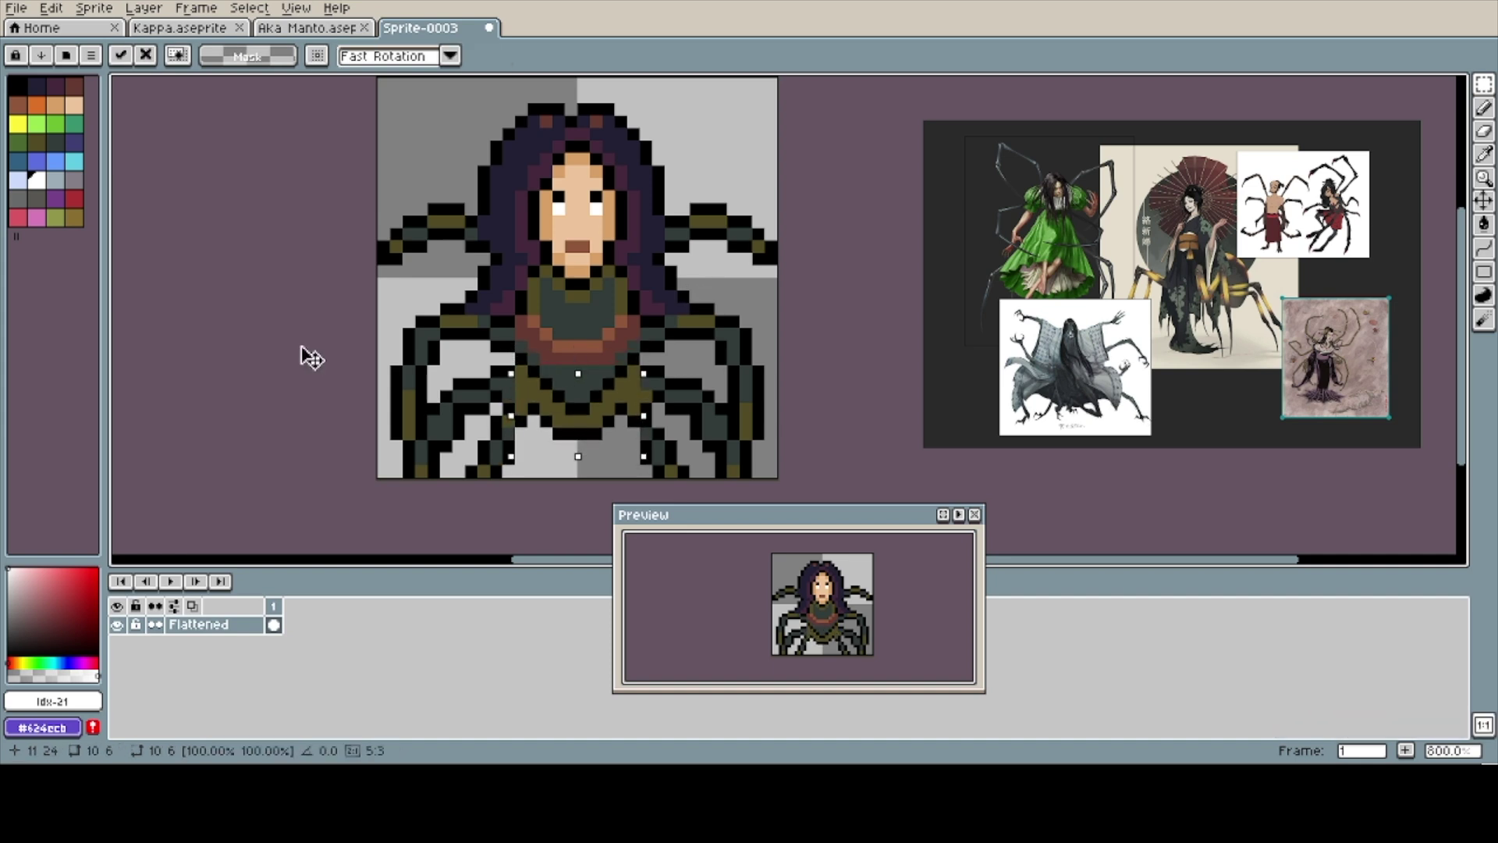
left_click(311, 357)
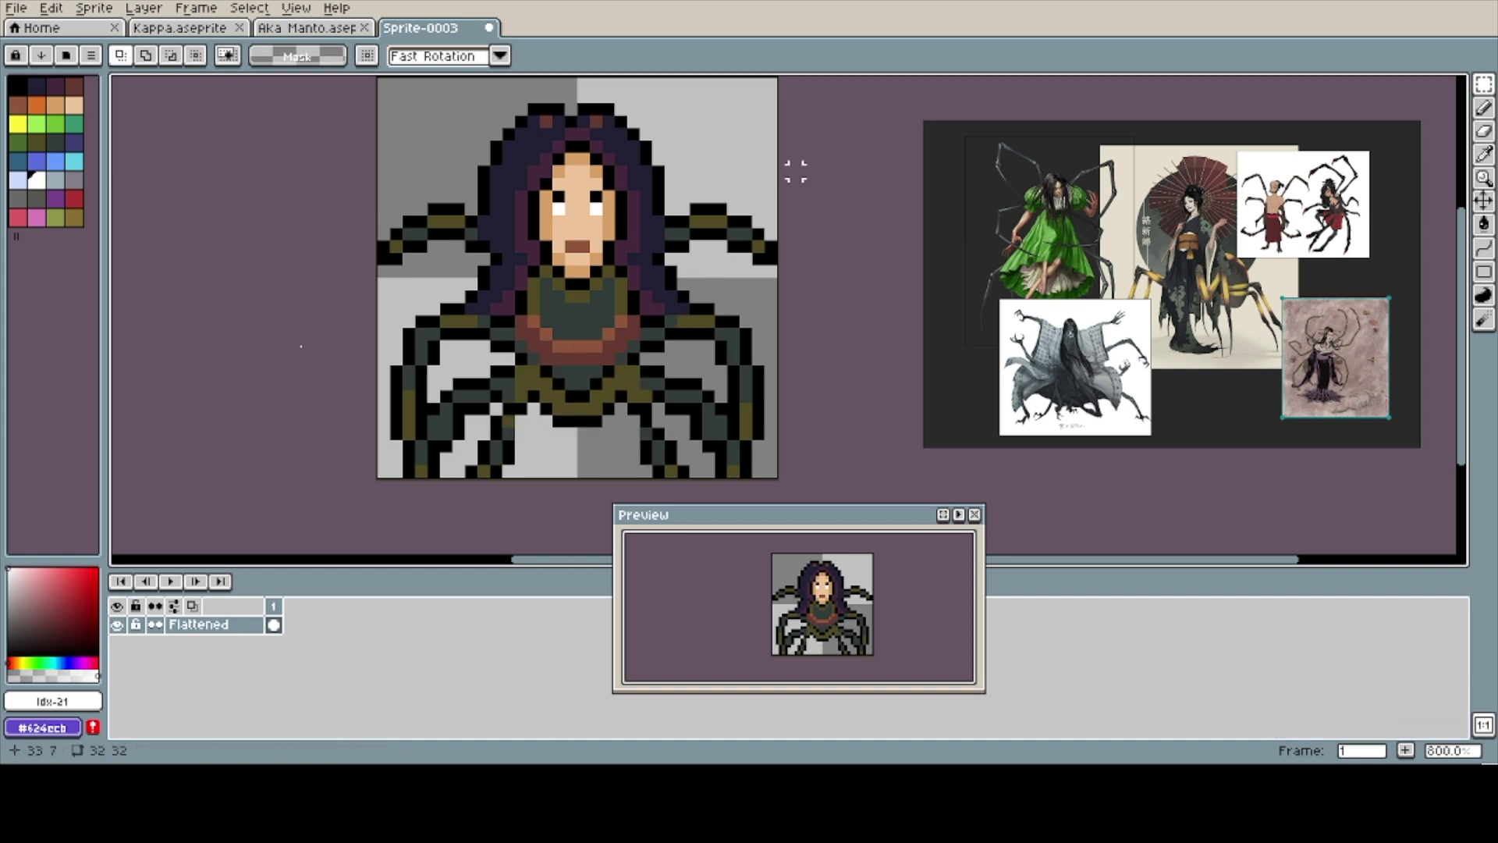
- Touch up the inner spider legs beside the skirt with dark grey-green (#323c39) and olive (#524b24) pixels
scroll(546, 394, "up", 2)
key("b")
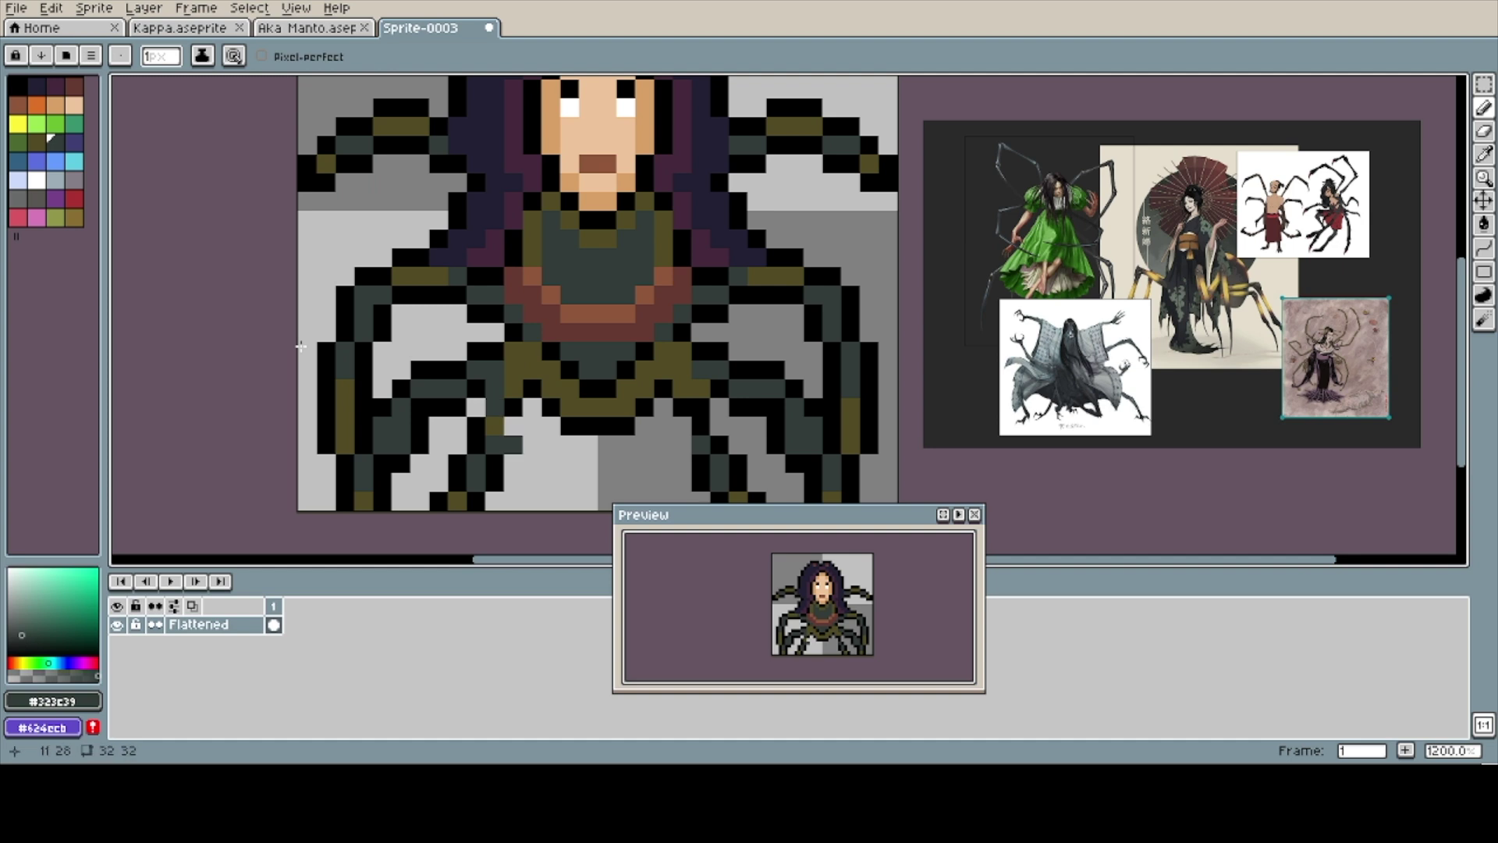
left_click(513, 464, "alt")
left_click(700, 389, "alt")
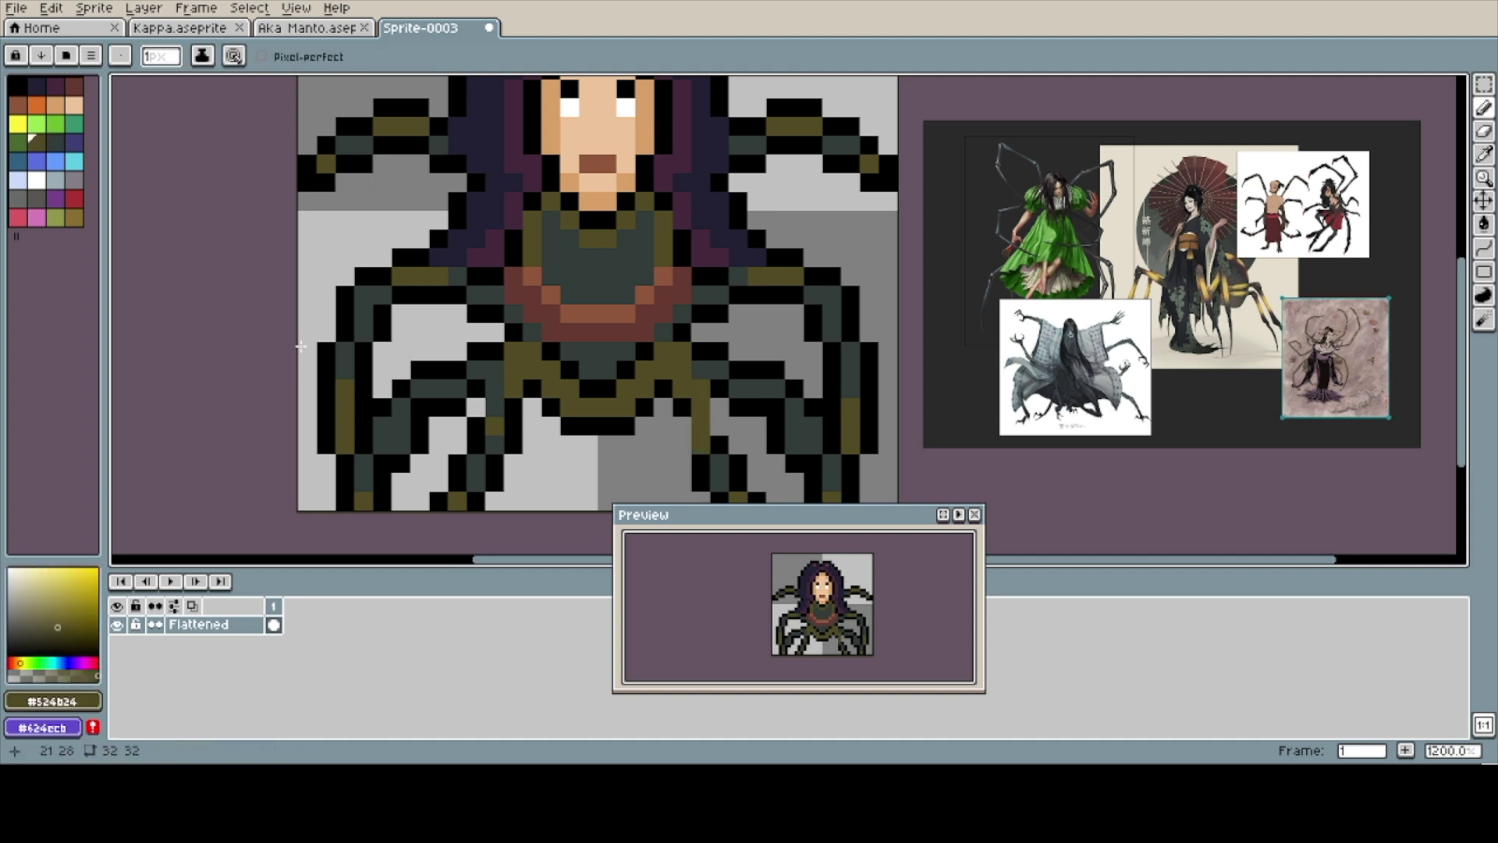
left_click(700, 426, "alt")
left_click(419, 407, "alt")
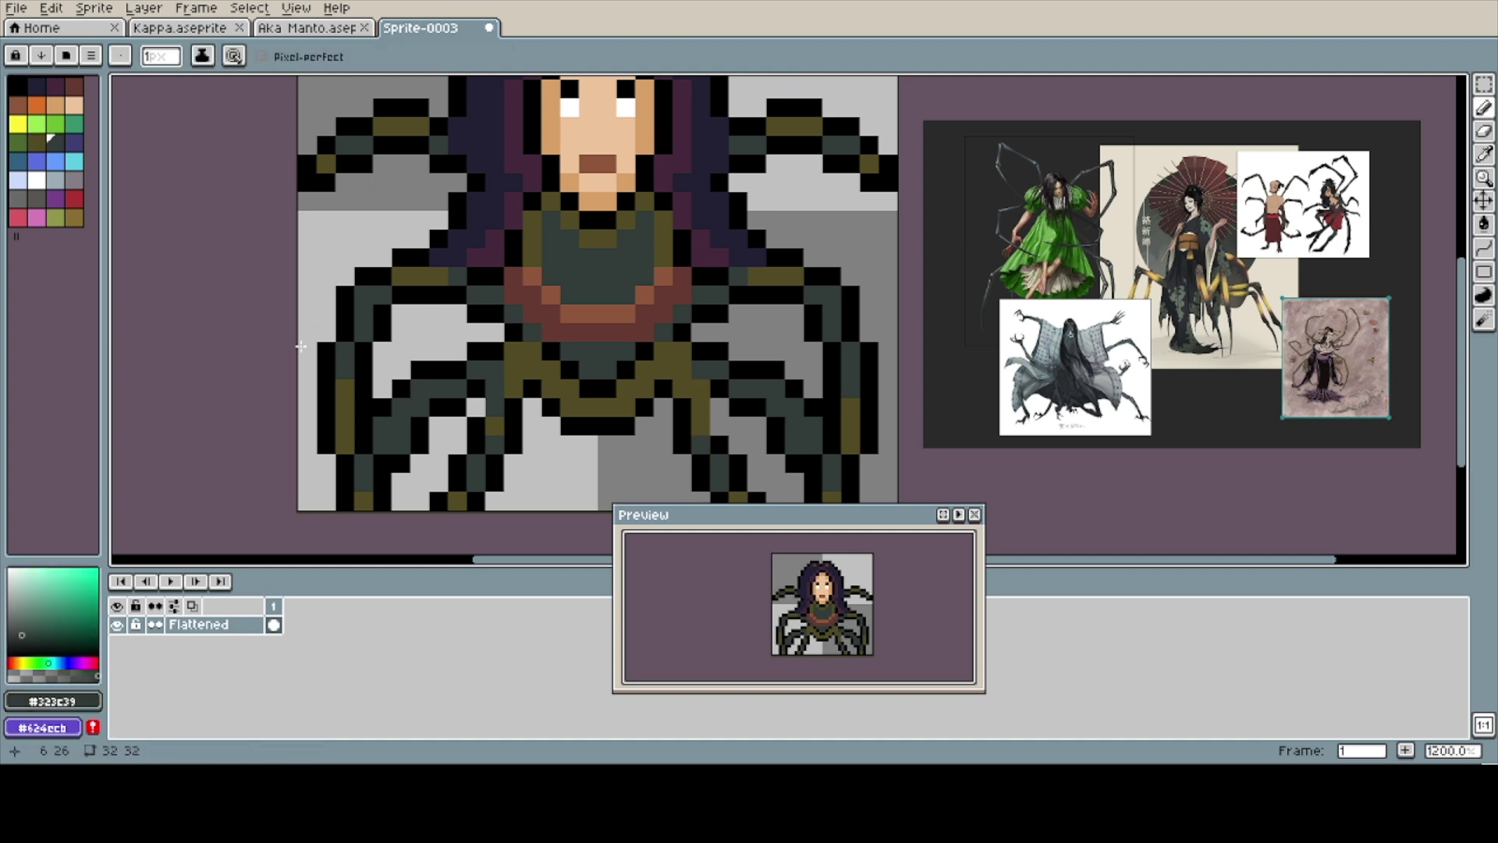
left_click(738, 332, "alt")
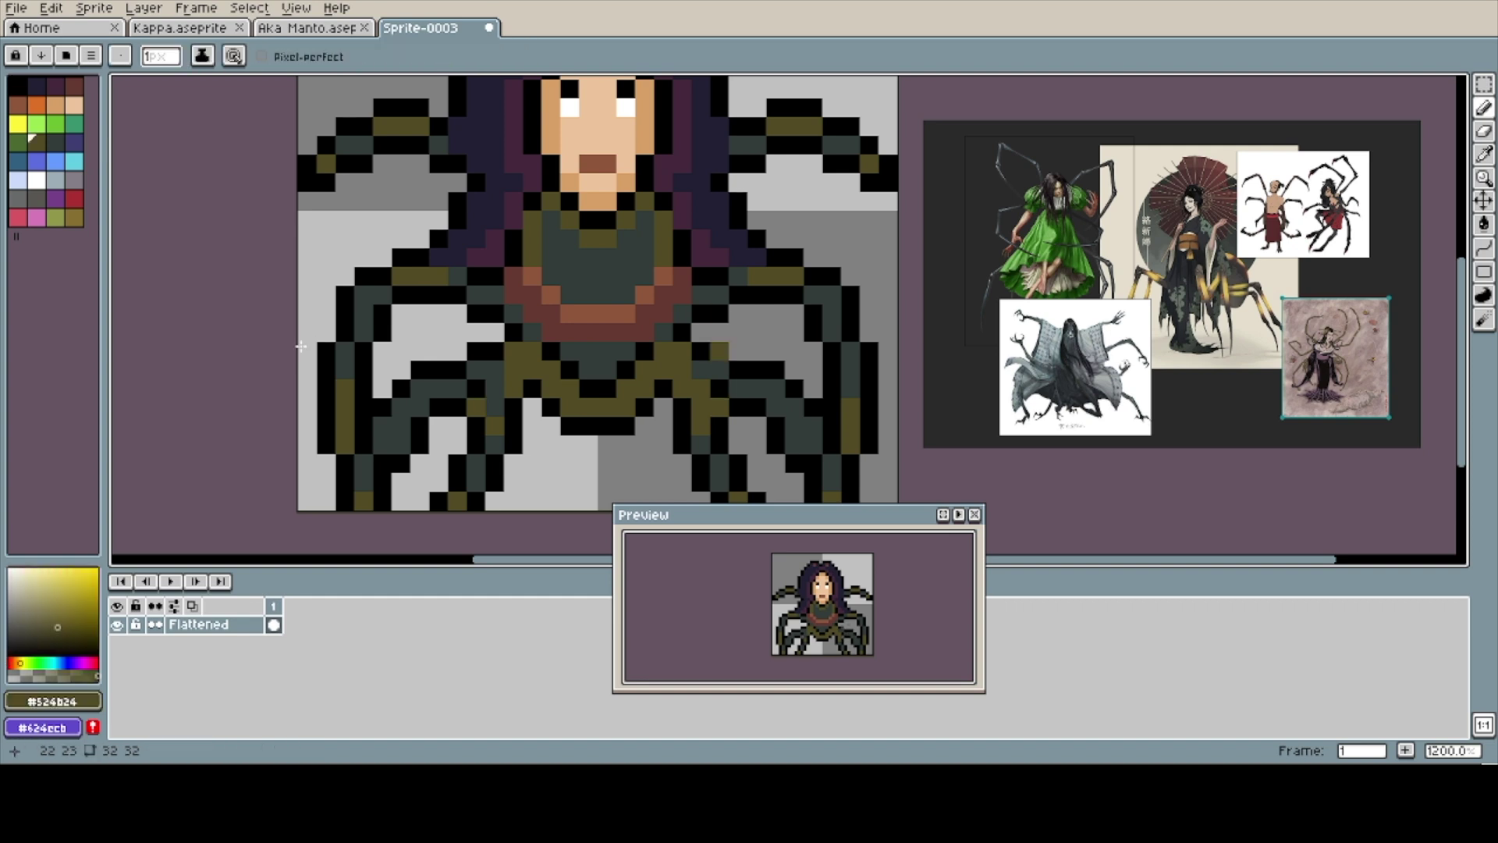
- Paint one bright yellow (#fbf236) pixel on the joint of each of the eight spider legs
key("z")
scroll(303, 347, "down", 5)
scroll(302, 347, "up", 3)
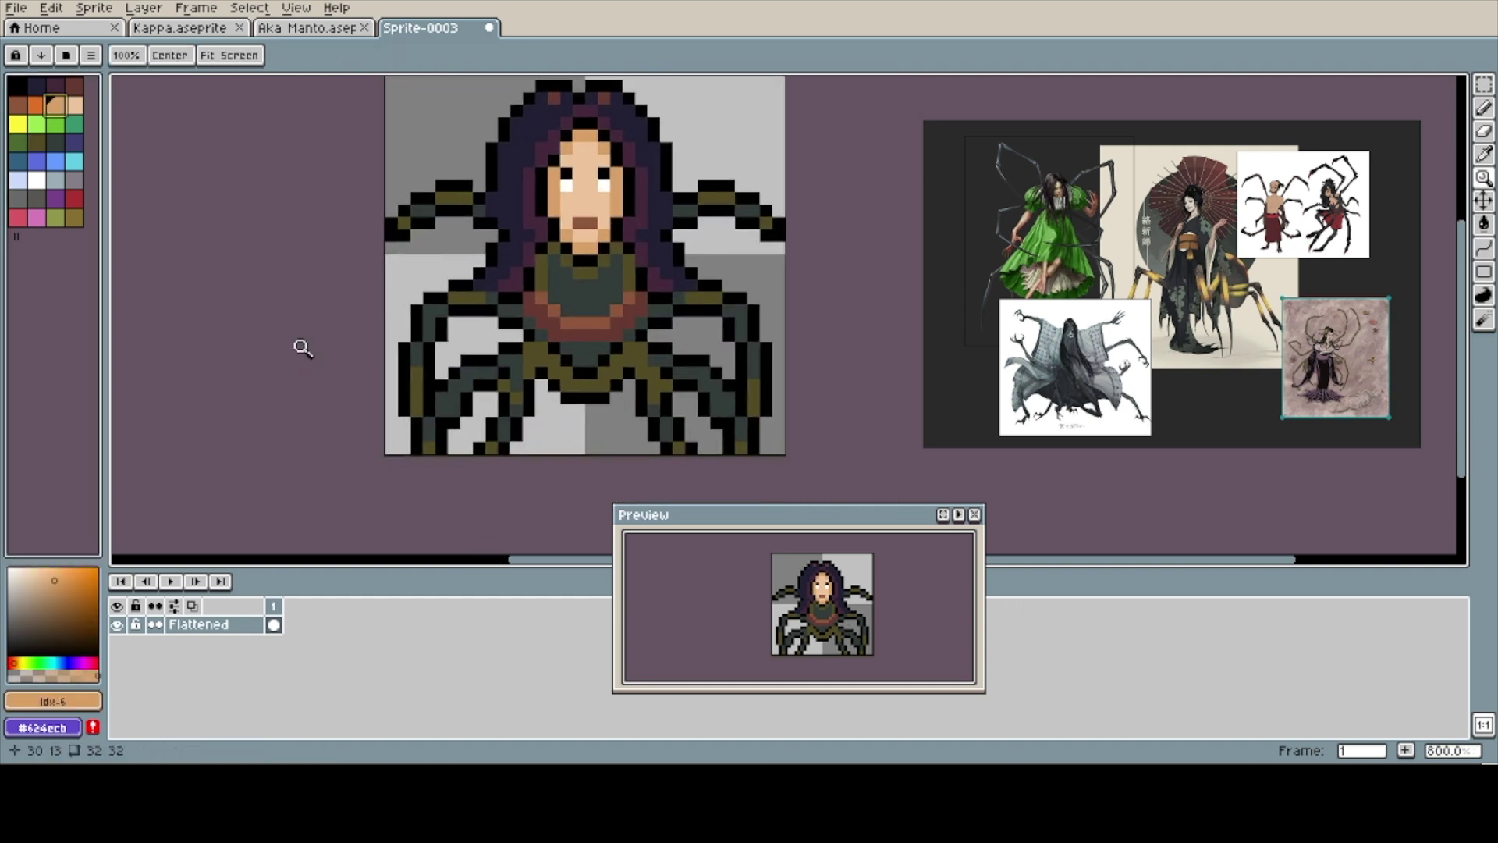
key("b")
left_click(17, 124)
left_click(727, 198)
left_click(753, 323)
left_click(429, 335)
left_click(442, 198)
left_click(454, 385)
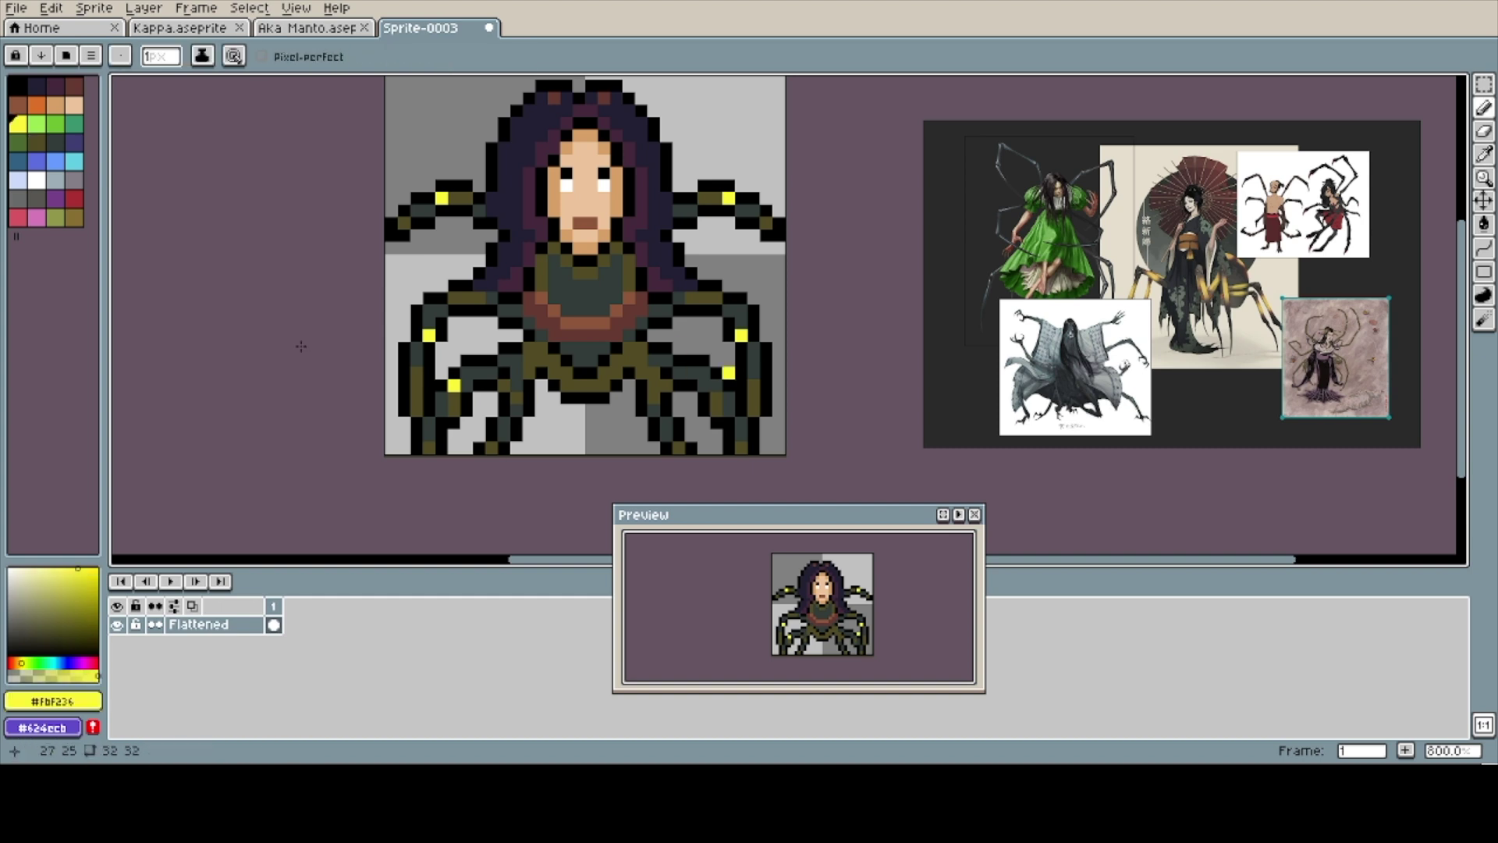
left_click(515, 409)
left_click(653, 410)
left_click(515, 382, "alt")
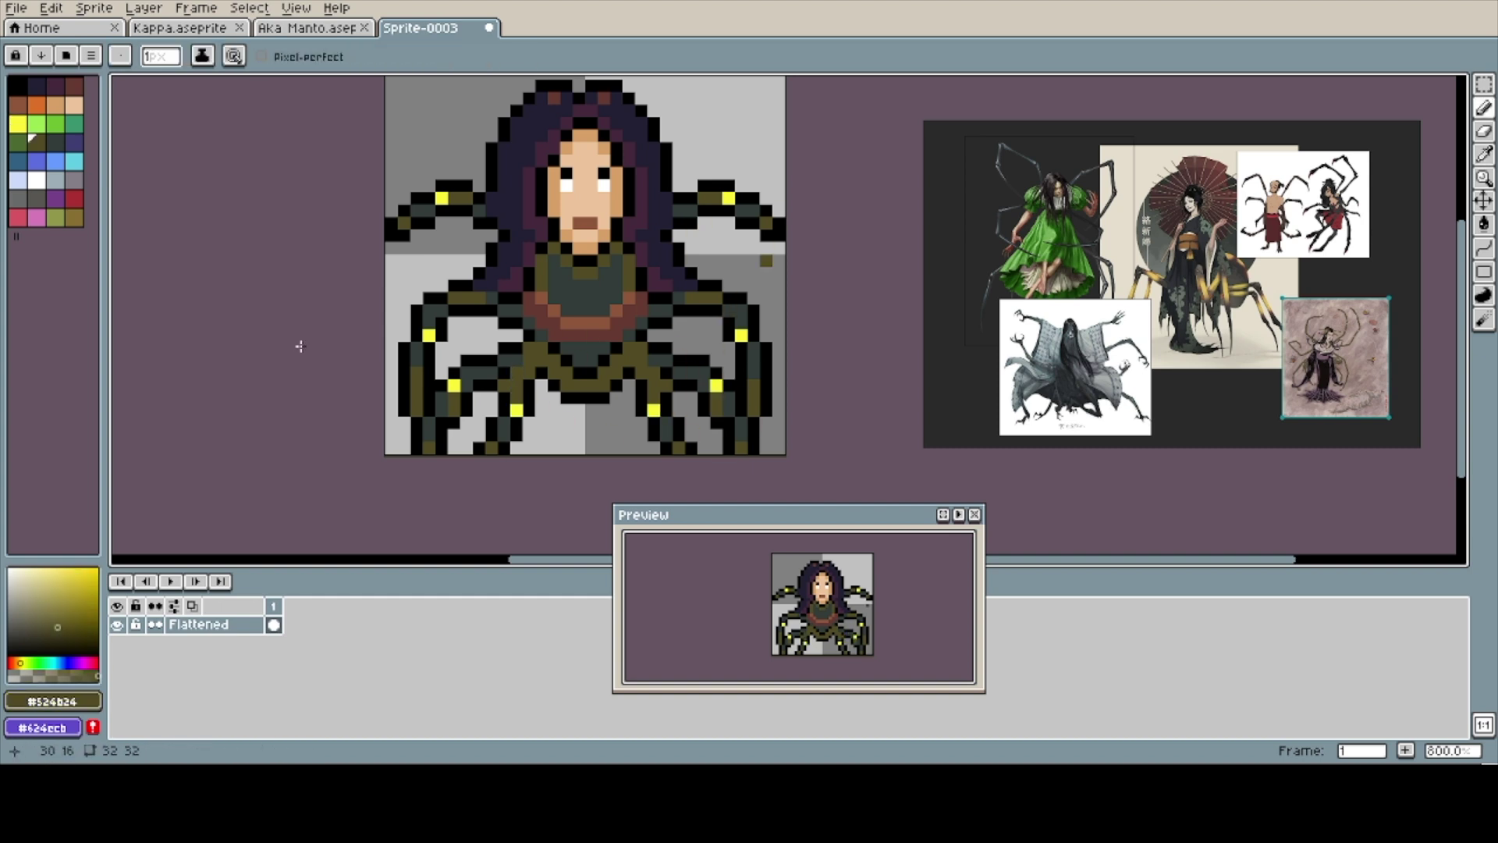
- Reshape the sash with black outline, brown (#8f563b) and dark red (#663931) pixels so its ends rise along the dress's sides
left_click(603, 361, "alt")
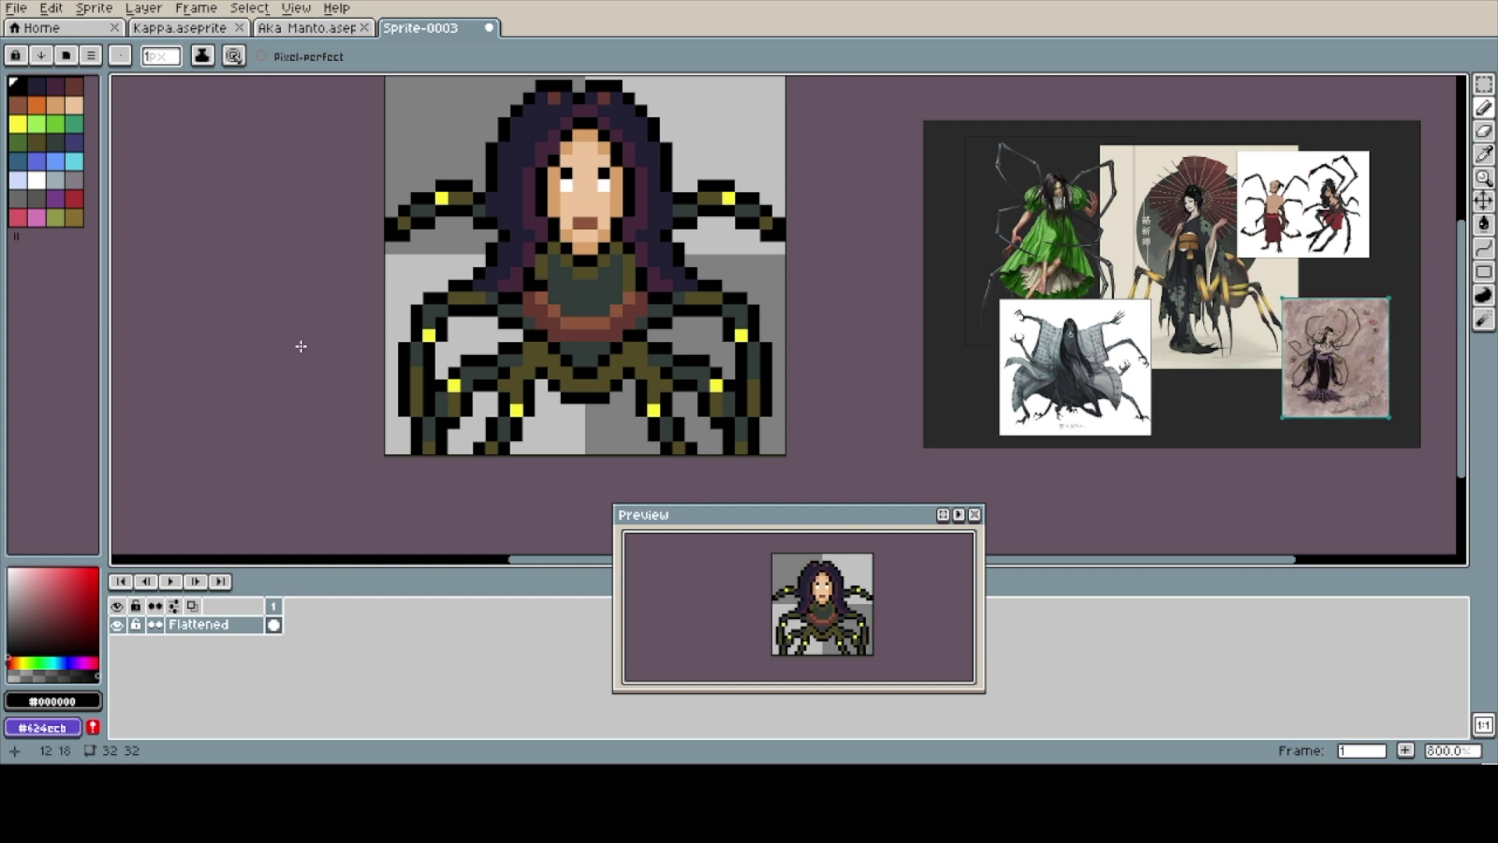
left_click_drag(565, 311, 615, 298)
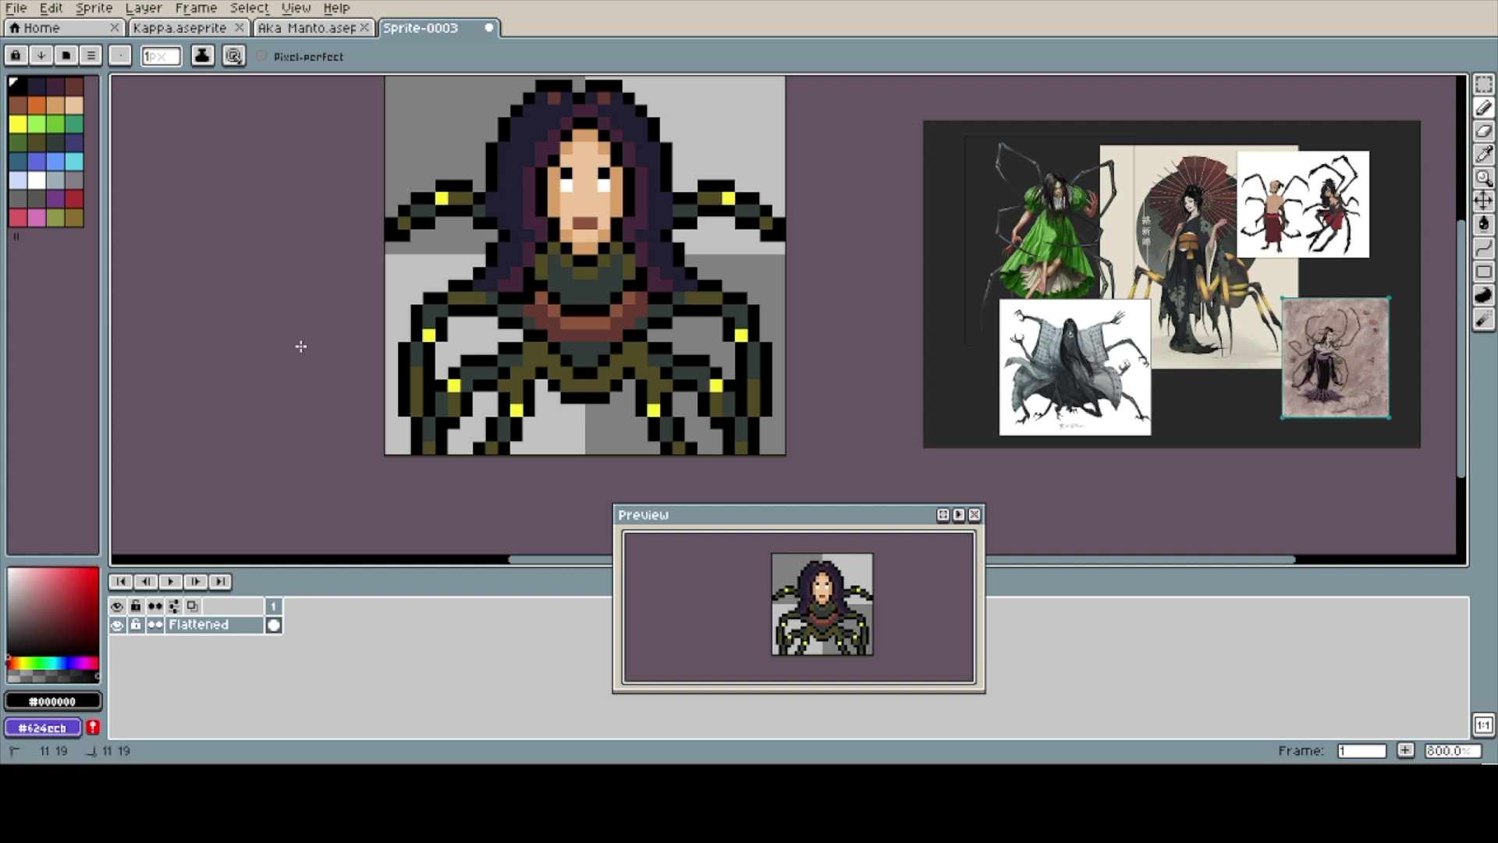
left_click_drag(529, 323, 555, 310)
left_click(585, 316, "alt")
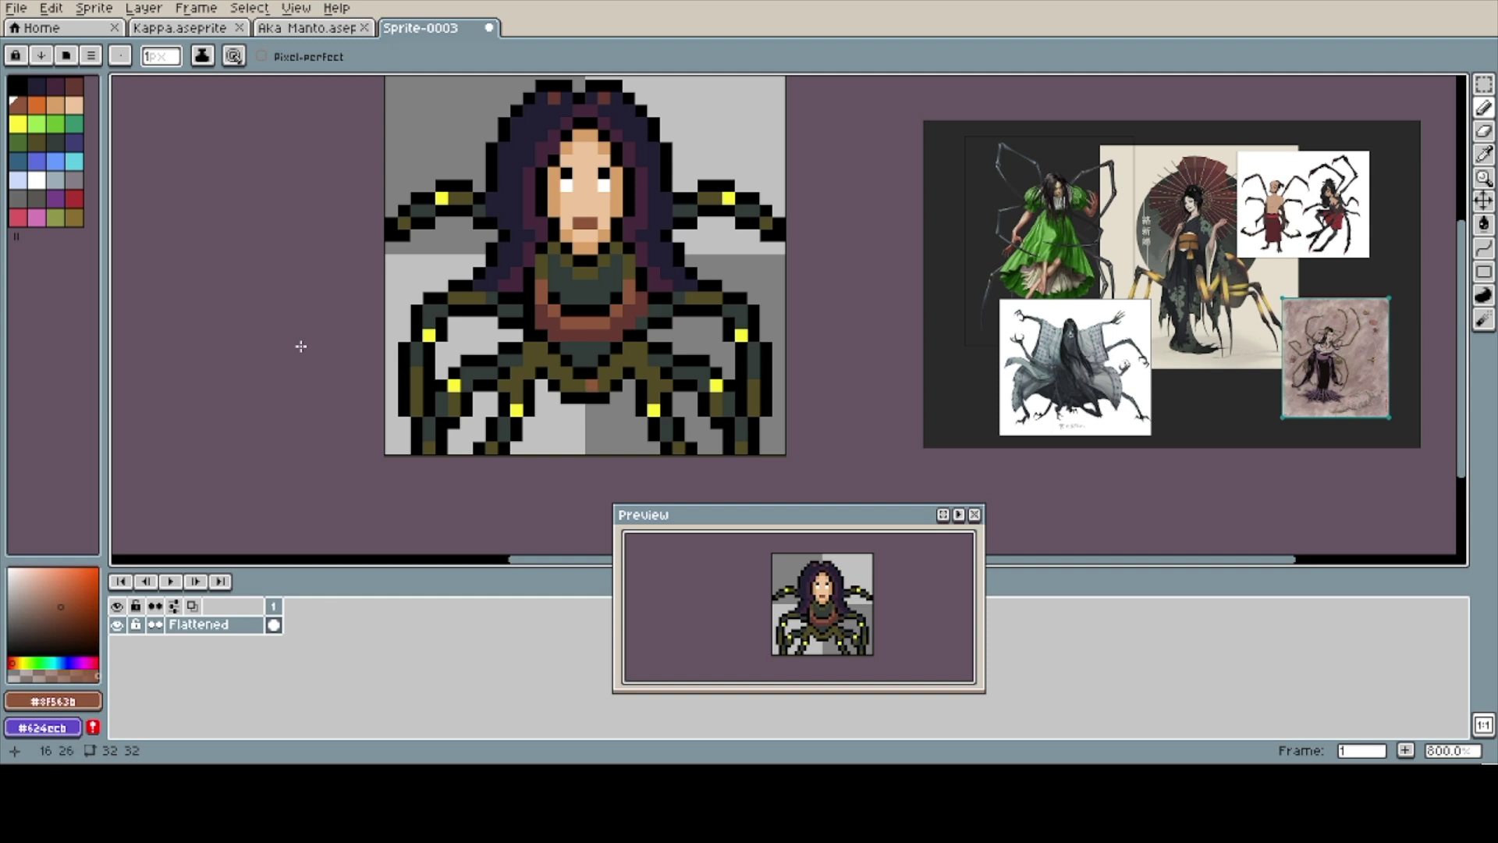
left_click_drag(565, 278, 503, 294)
left_click(504, 294, "alt")
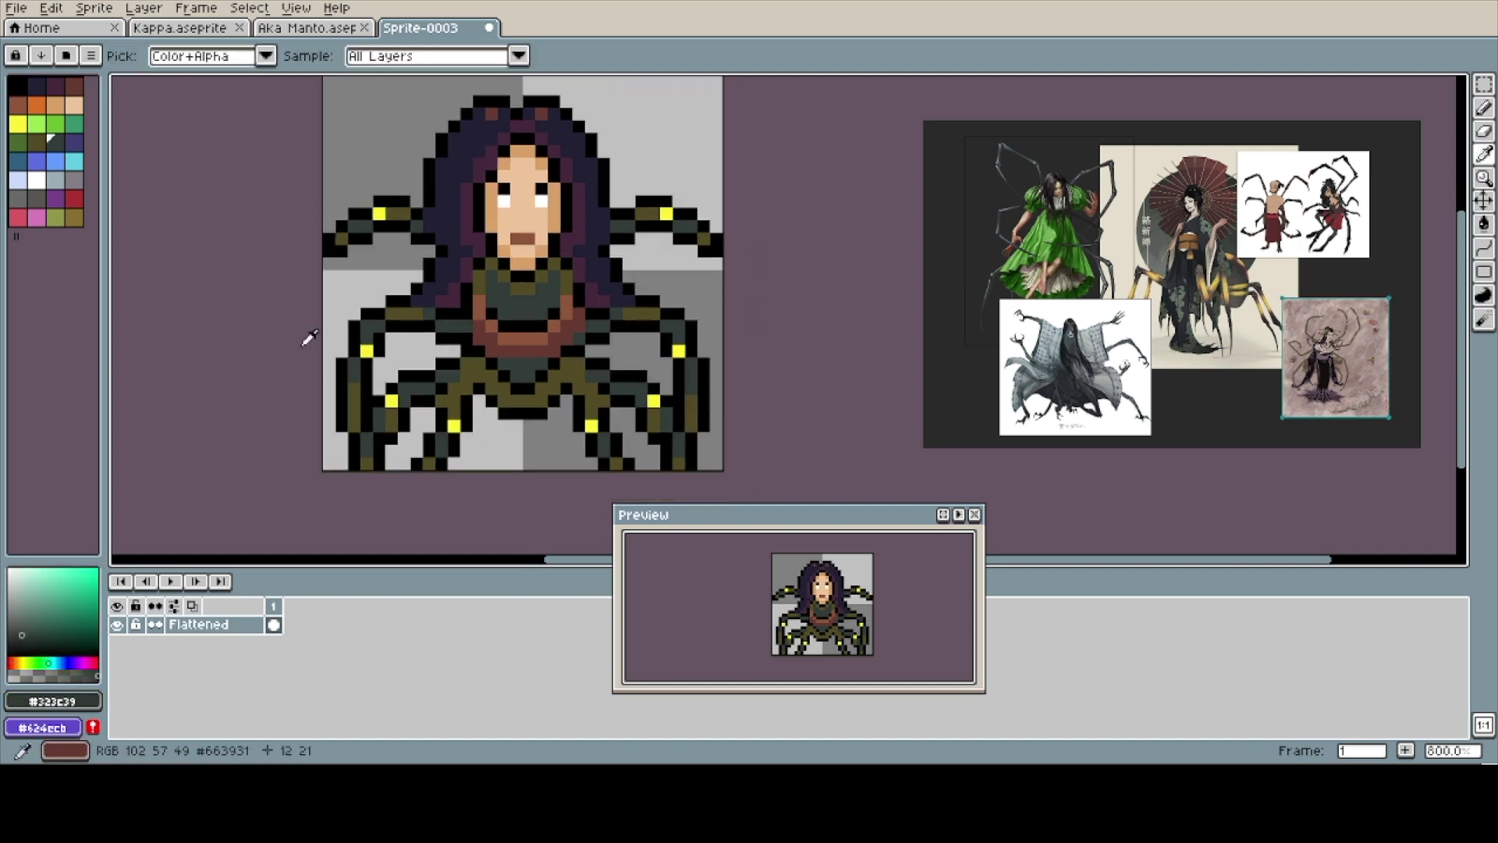
left_click(465, 338, "alt")
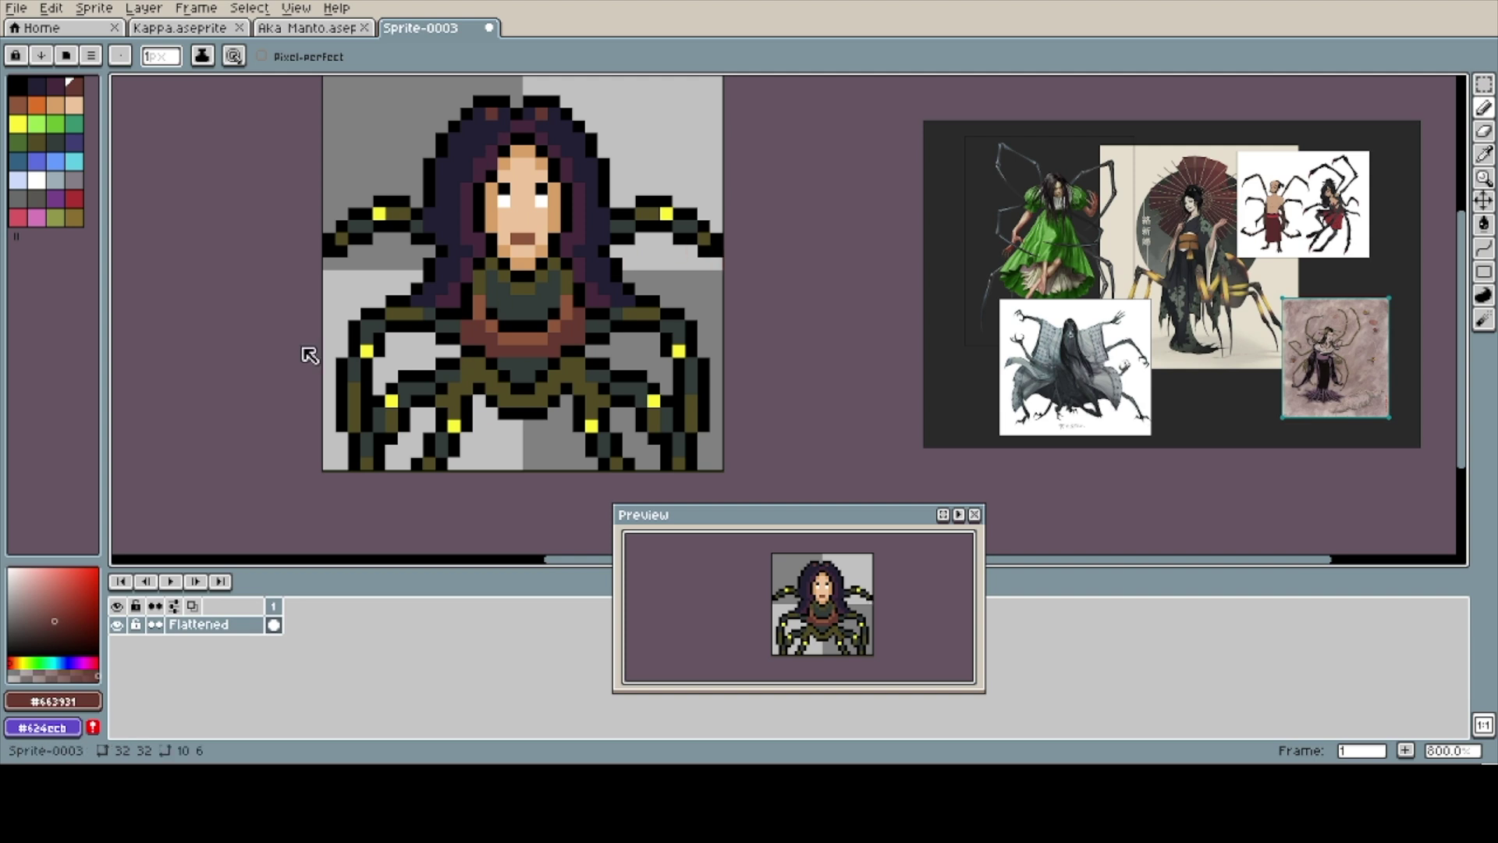
left_click(74, 142)
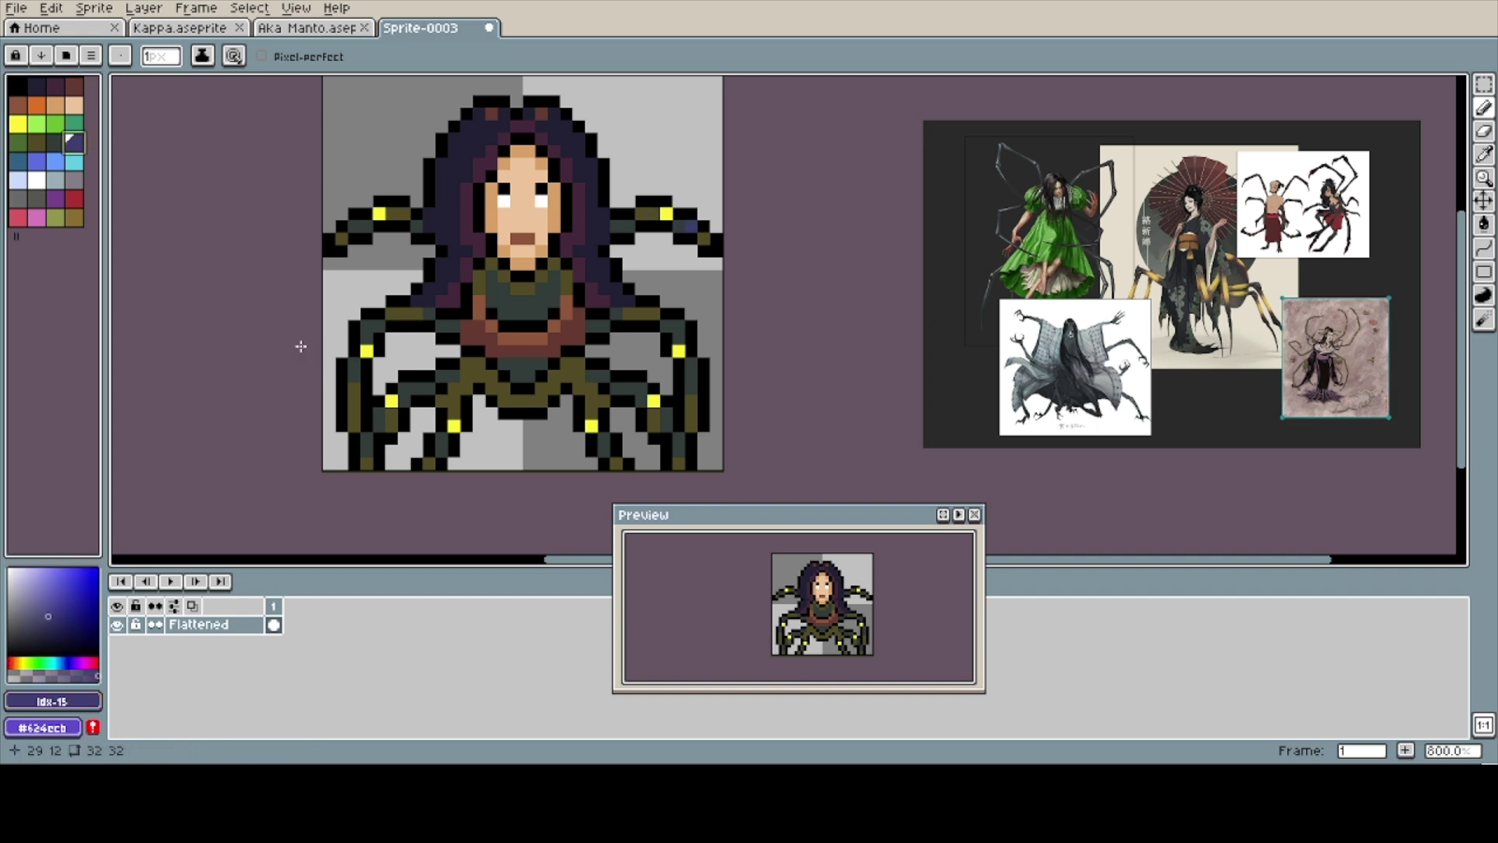
key("g")
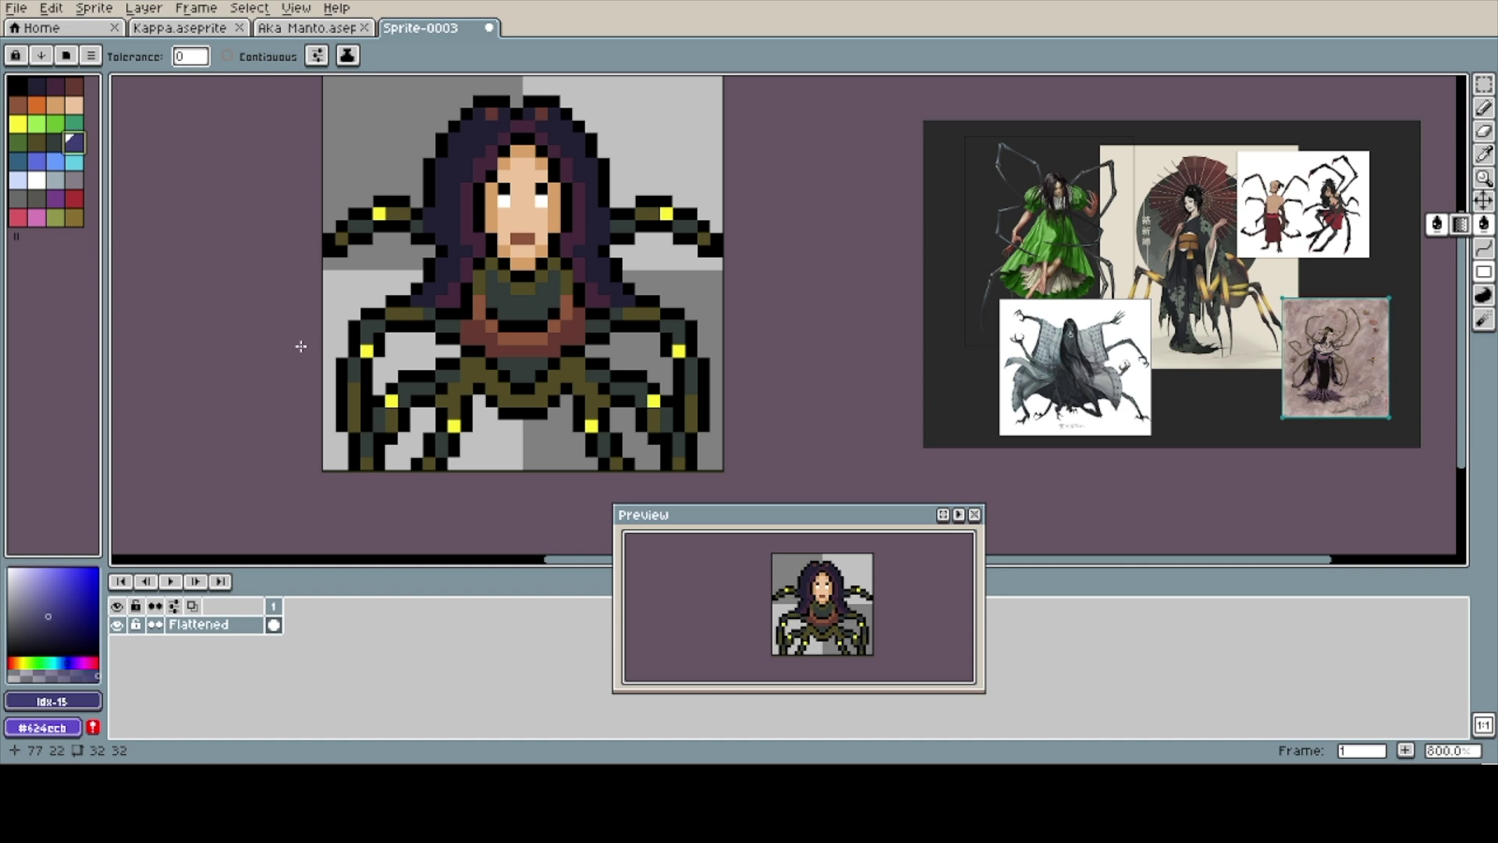
left_click(667, 332)
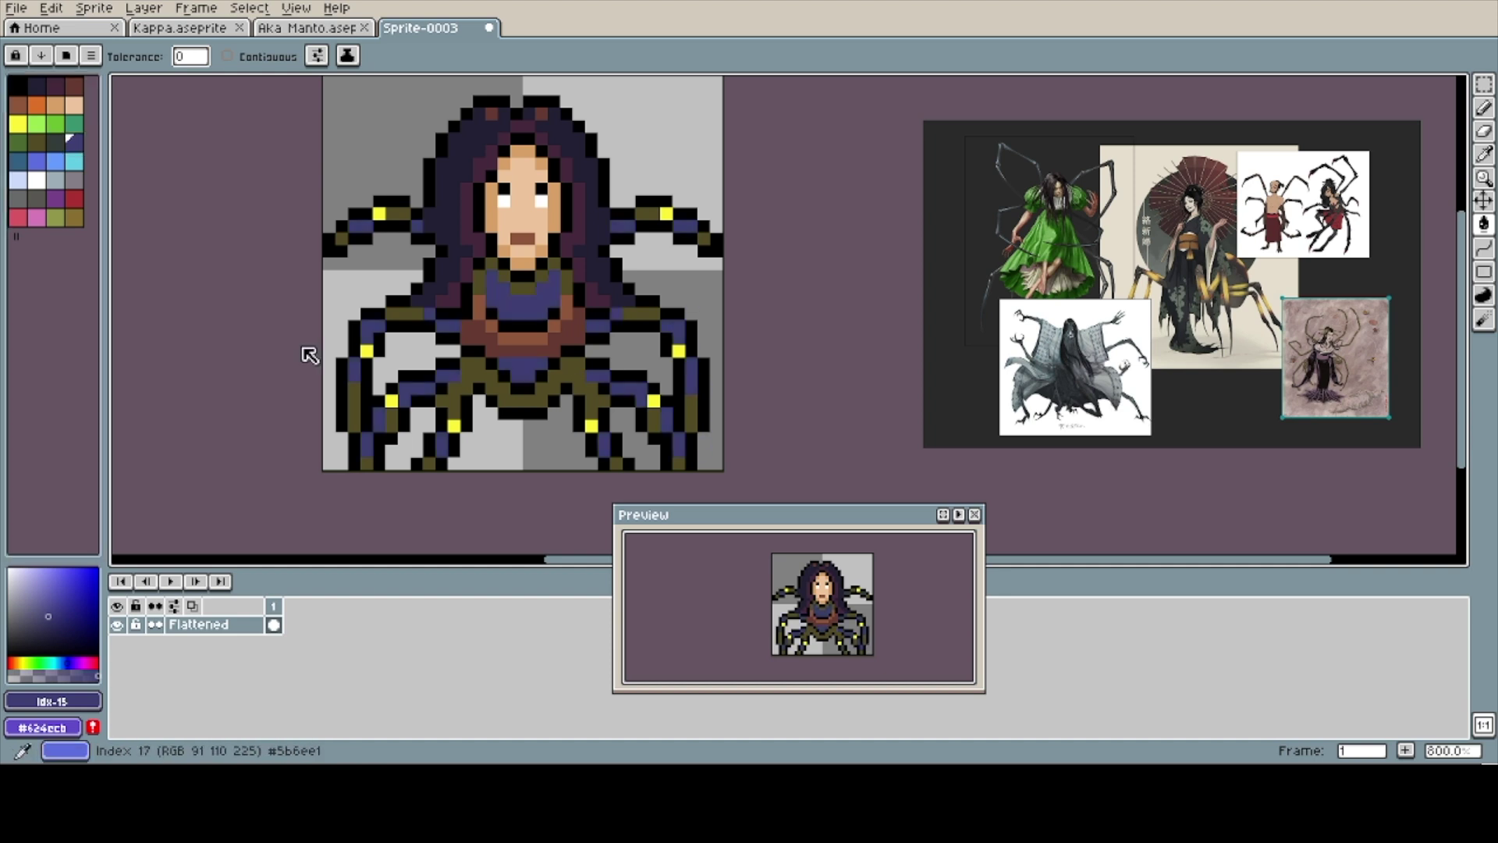
left_click(17, 162)
left_click(560, 377)
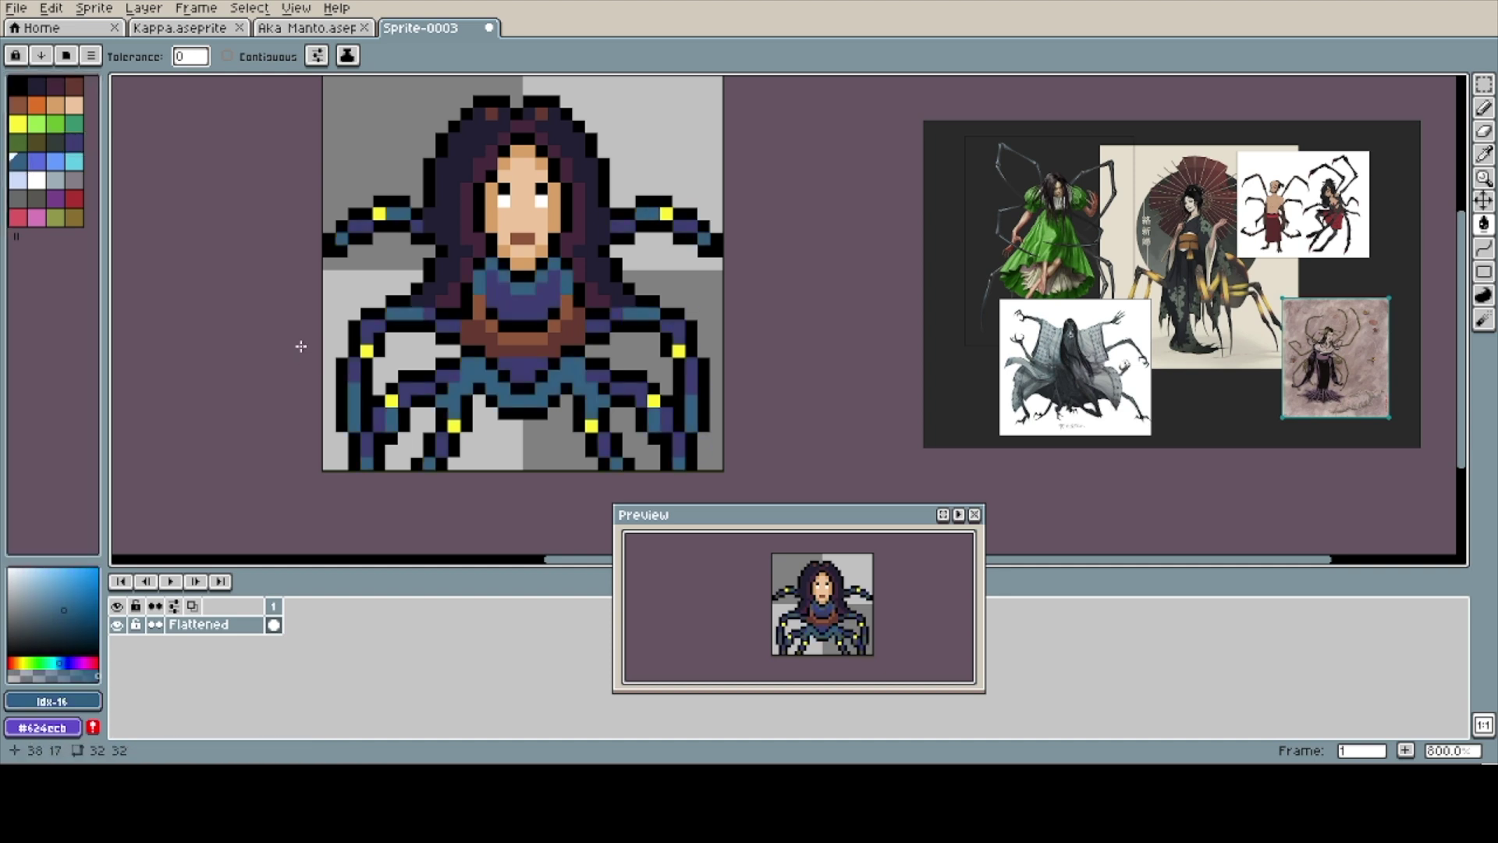
key("ctrl+z")
key("ctrl+z")
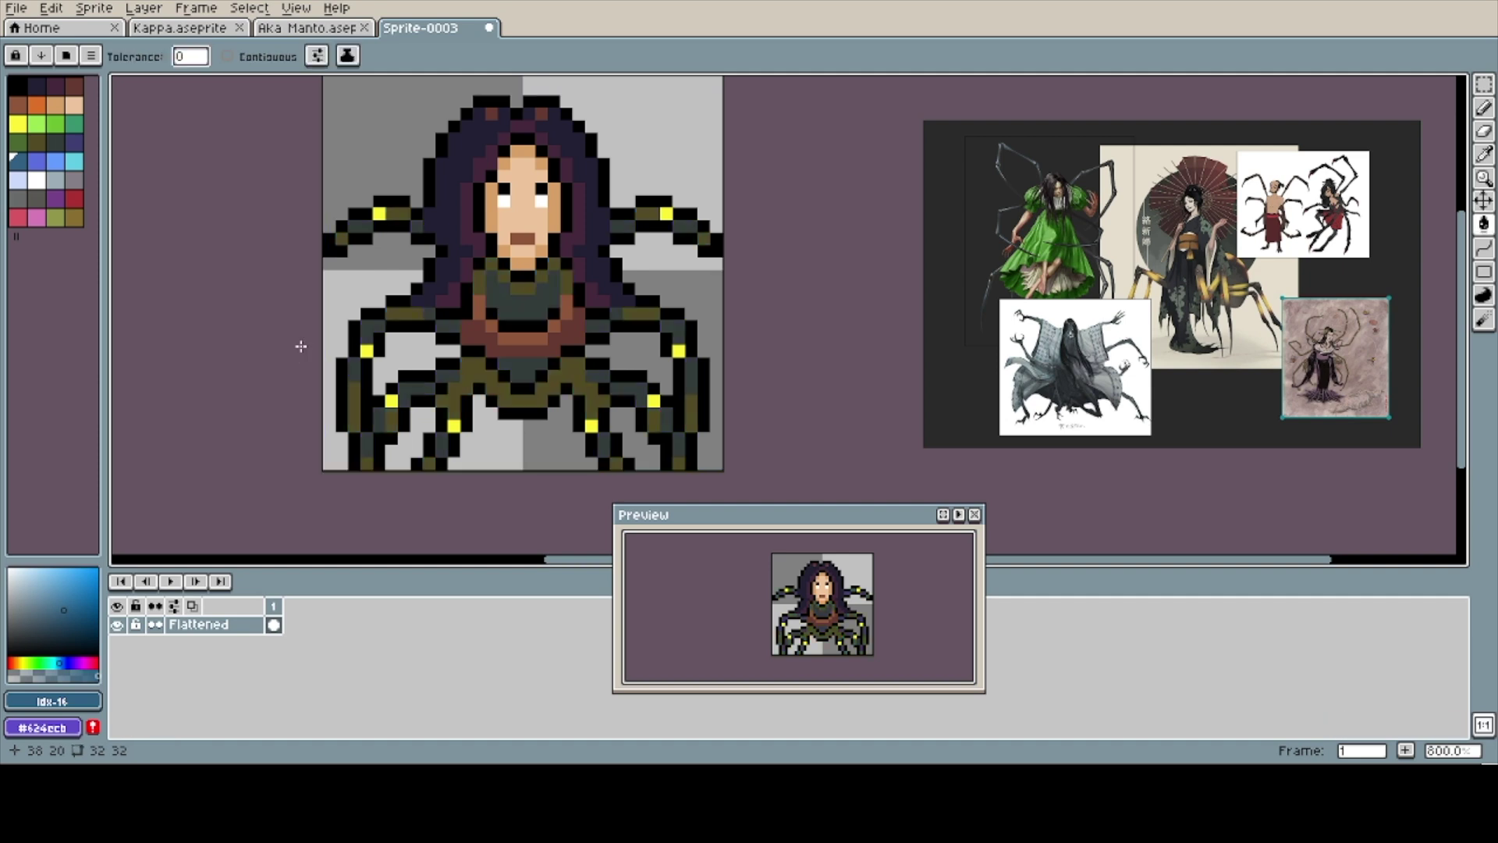
- On a new layer, fill by visible layers to recolour the olive areas blue (index 16) and the grey-green areas indigo (index 15)
key("shift+n")
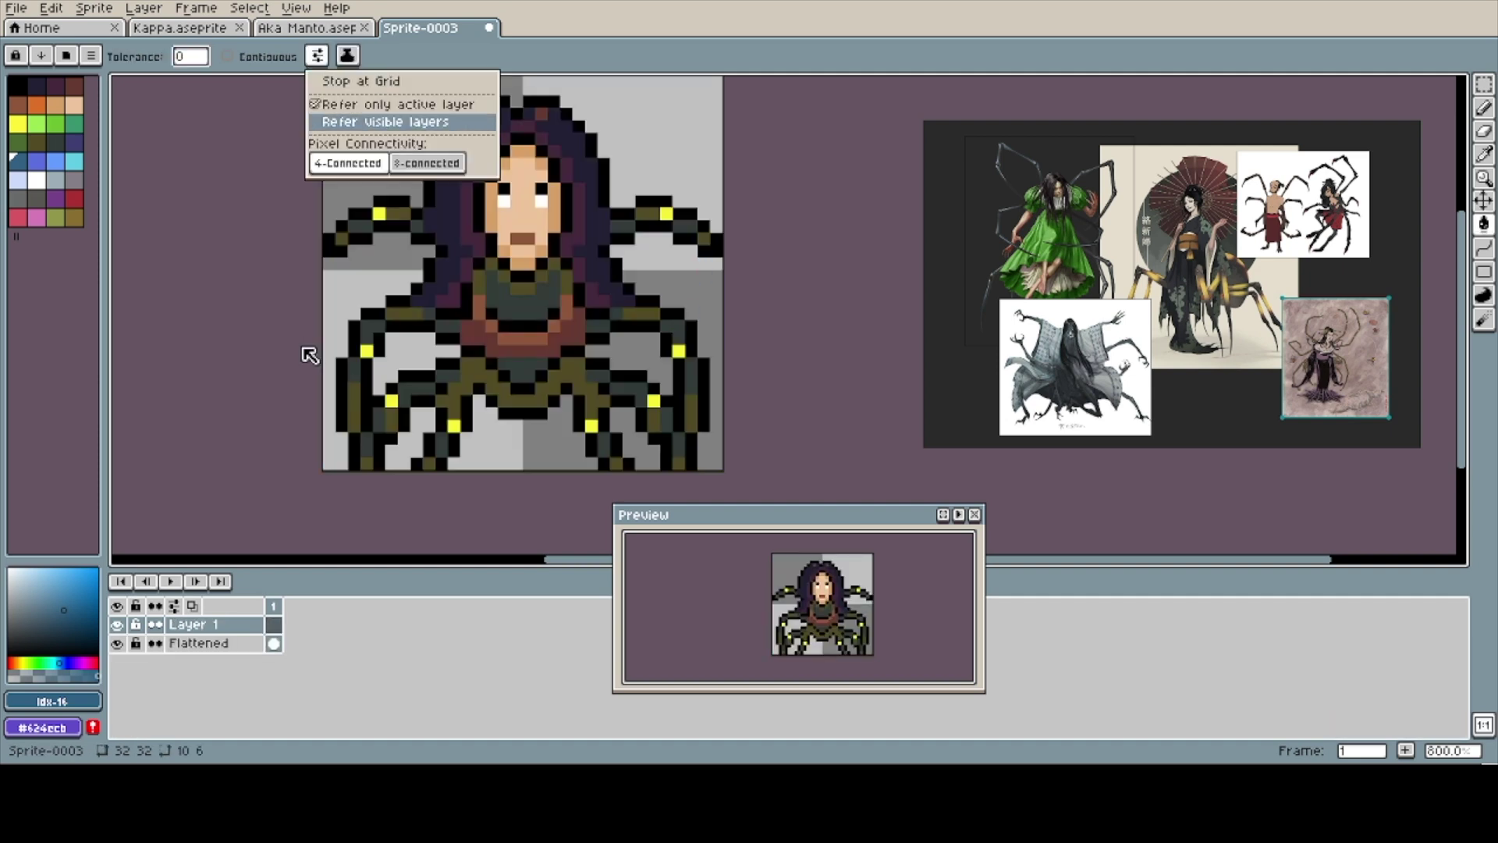
left_click(629, 226)
key("ctrl+z")
left_click(703, 238)
left_click(74, 143)
left_click(690, 231)
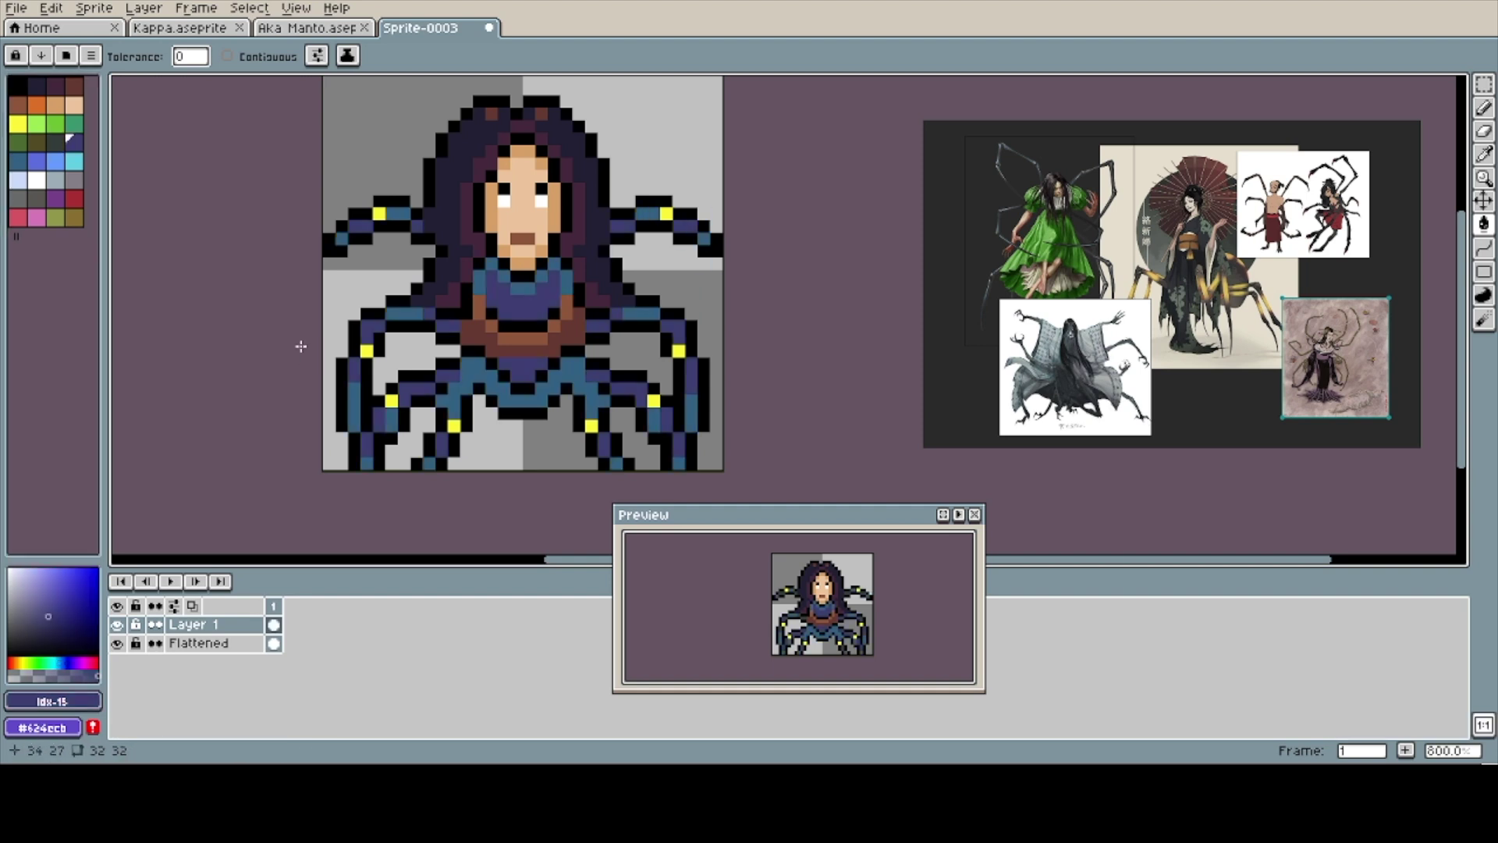
- Try recolouring the sash's dark red areas olive (index 13) and its brown areas green
left_click(37, 143)
left_click(554, 339)
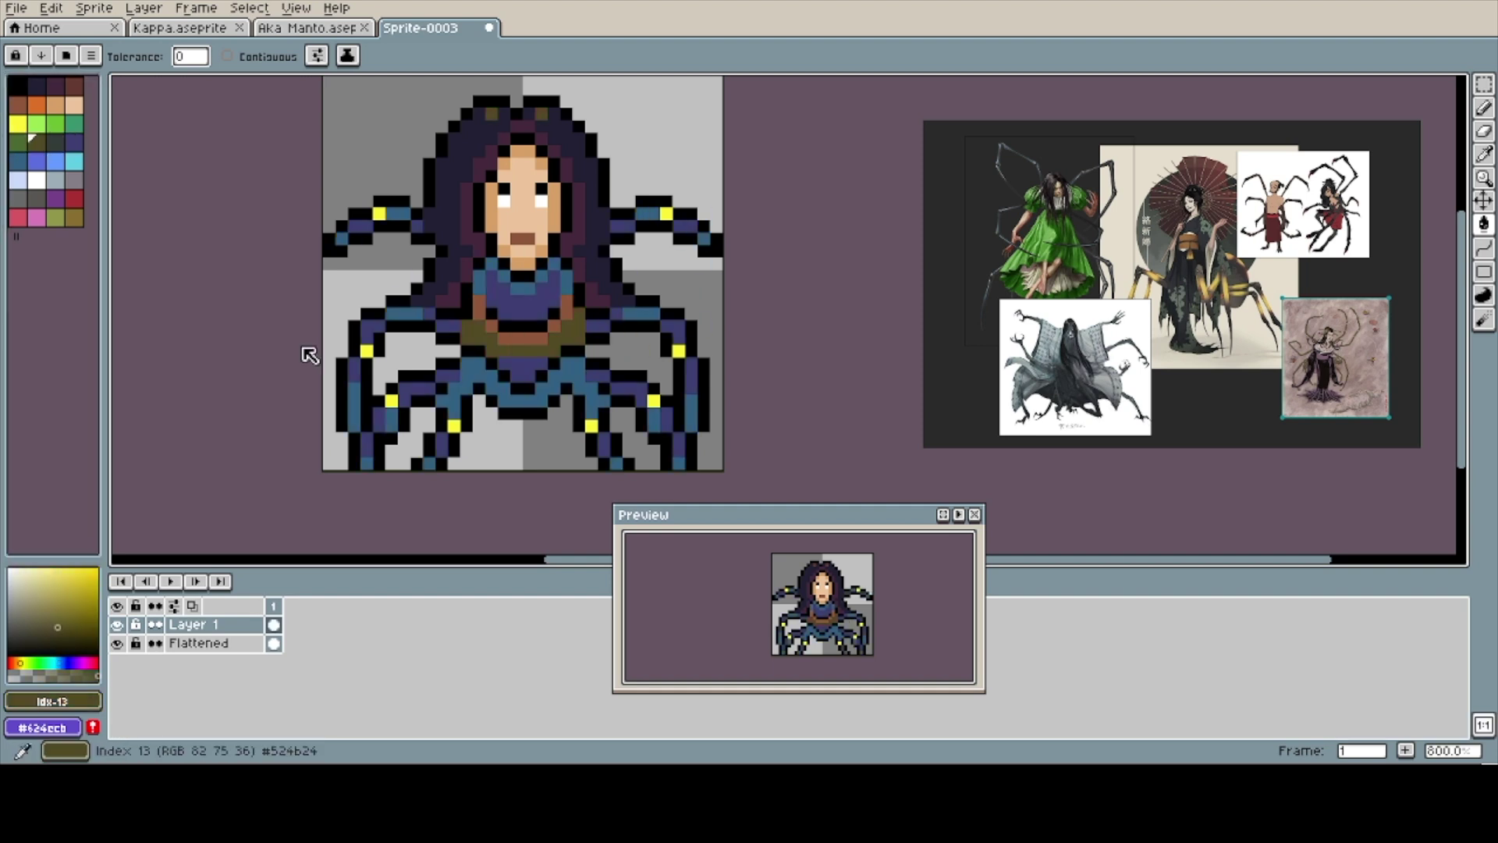
left_click(18, 143)
left_click(579, 344, "alt")
key("ctrl+z")
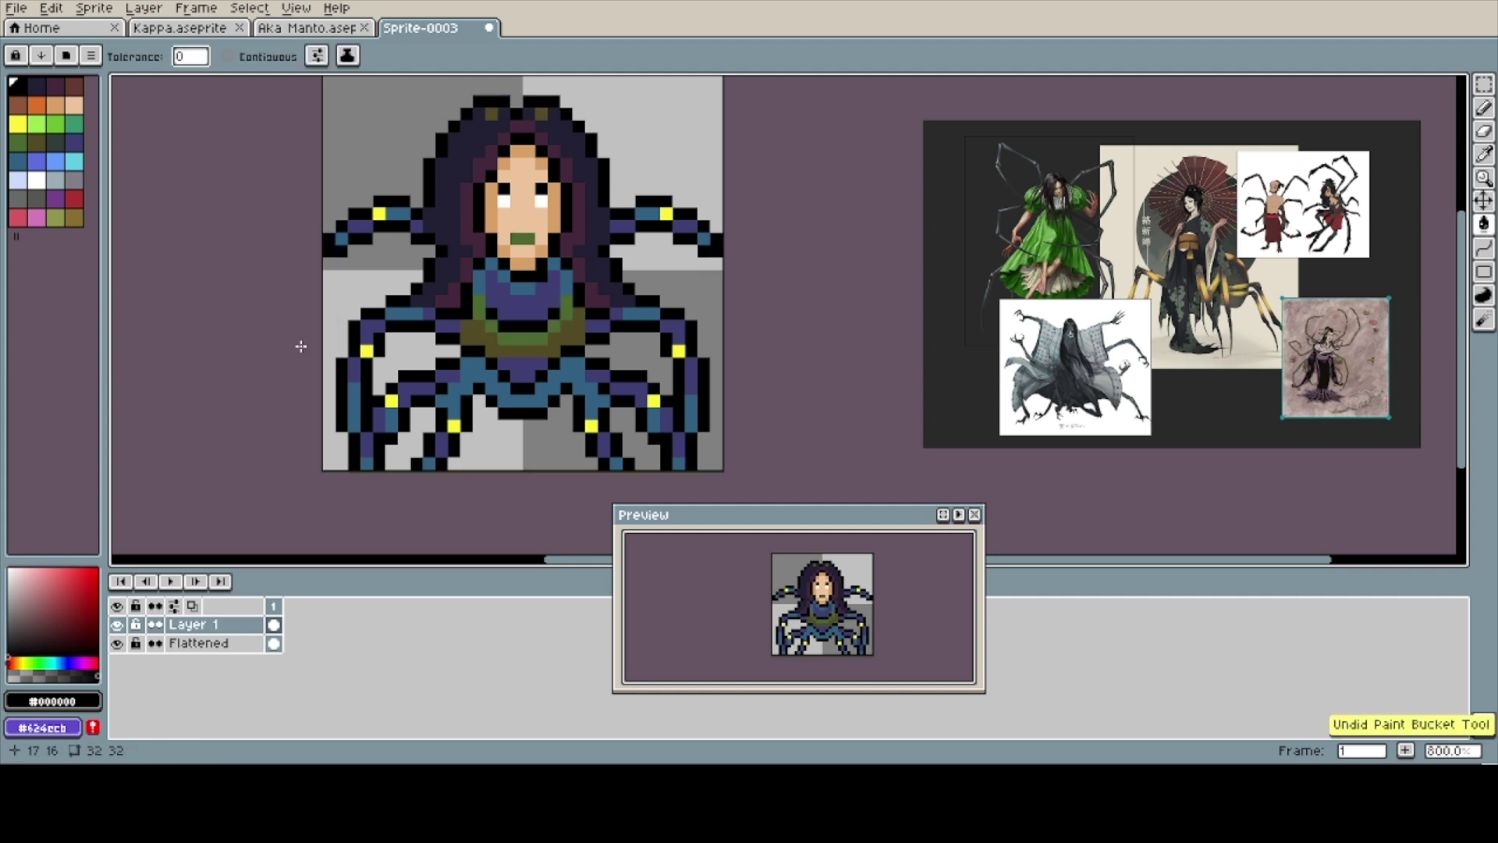
- Fill the sash's lower band and the highlights at the top of the hair with indigo (index 15)
left_click(74, 143)
left_click(541, 114)
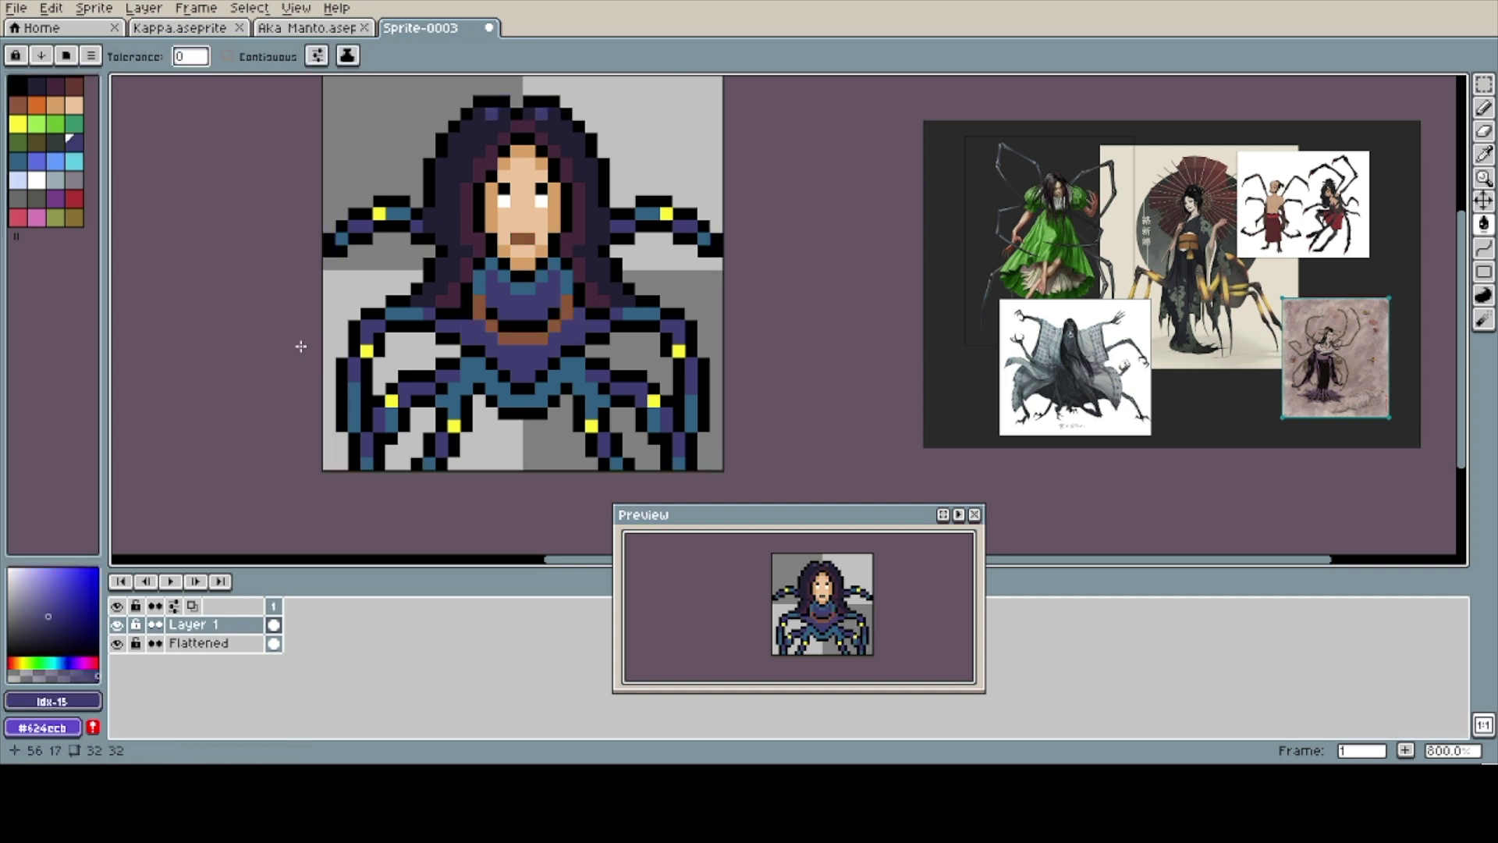
- Paint over the white pixel in each eye with black
key("z")
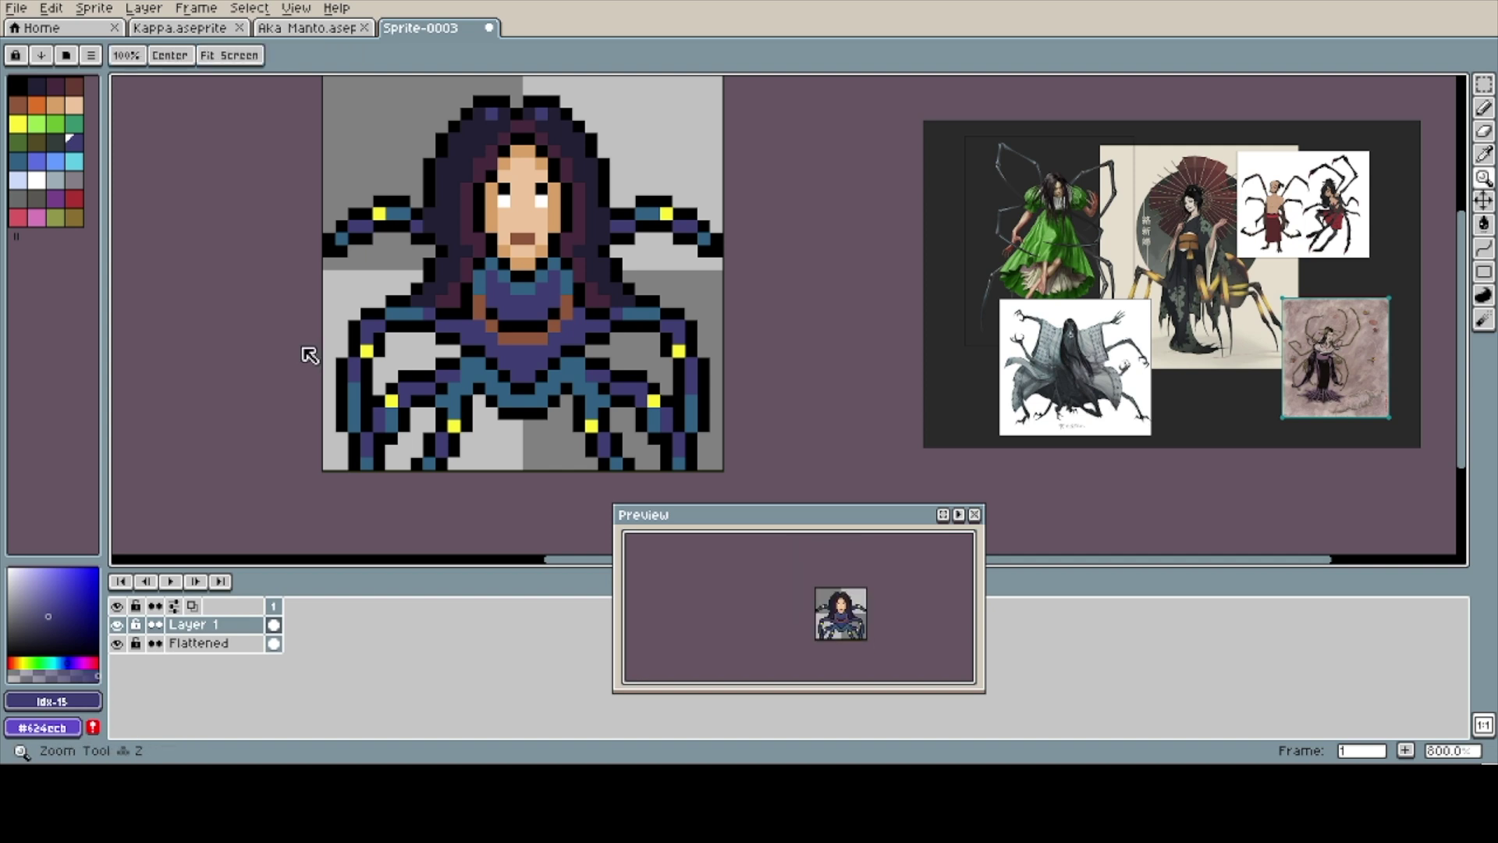
left_click(541, 204, "alt")
key("b")
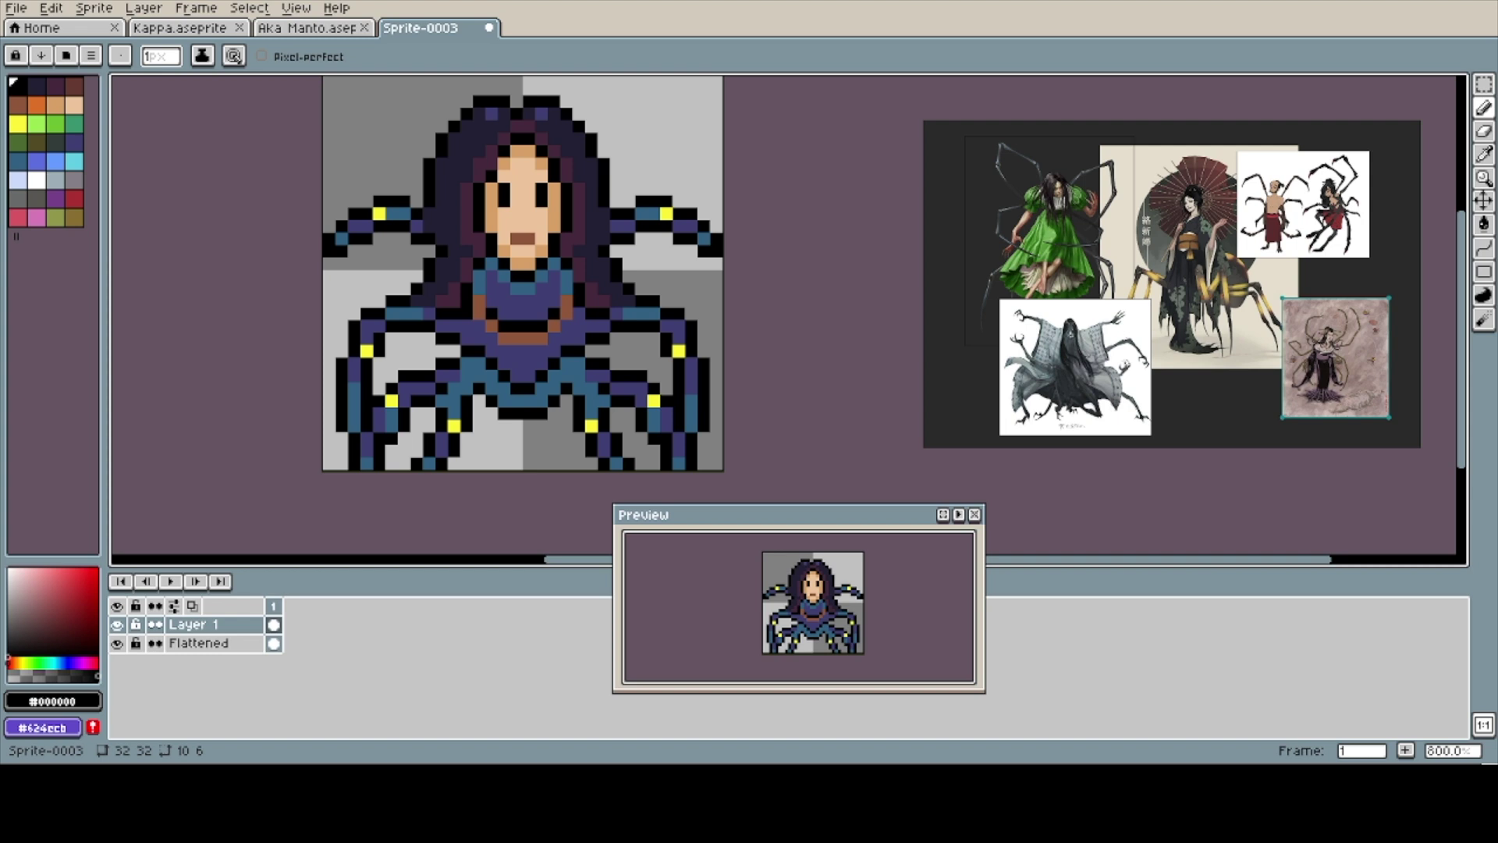
- Group Layer 1 and the Flattened layer, duplicate the group and hide the original group
left_click(199, 643, "shift")
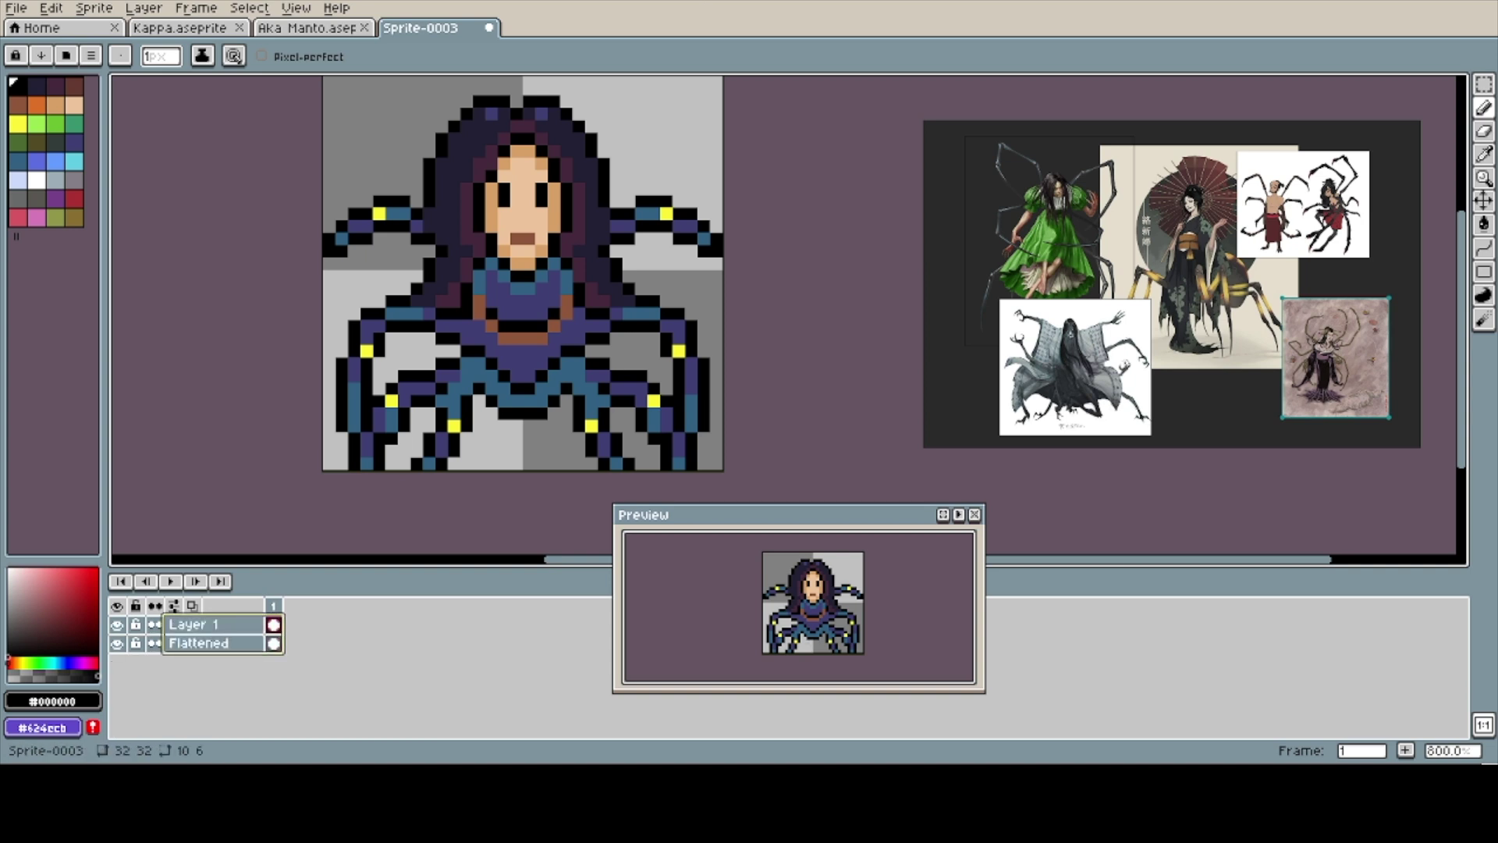
right_click(217, 628)
left_click(284, 622)
right_click(195, 624)
left_click(238, 693)
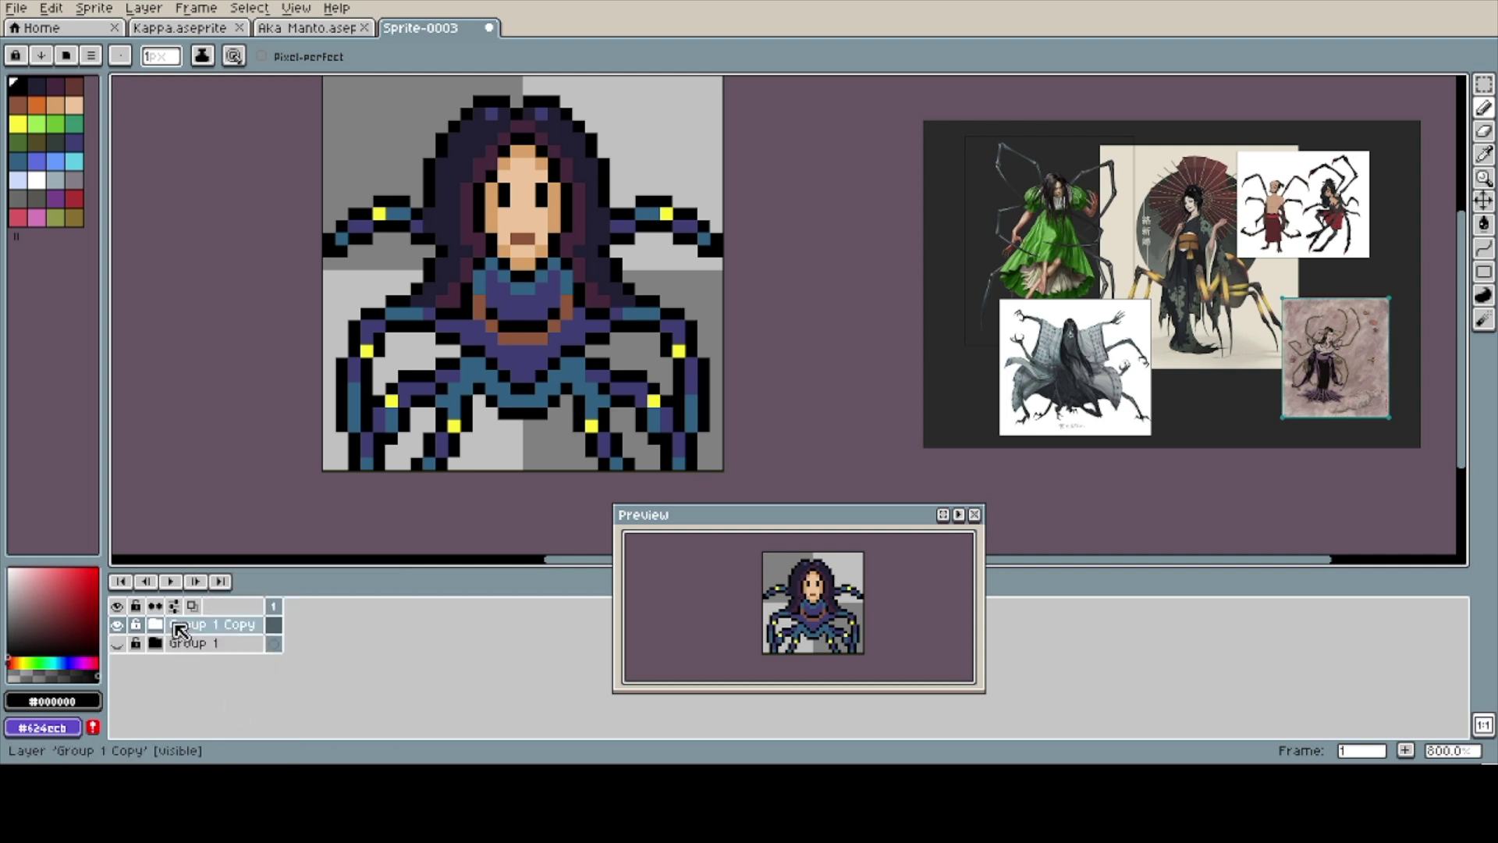
- Flatten the two layers inside Group 1 Copy into one layer
left_click(155, 624)
right_click(209, 659)
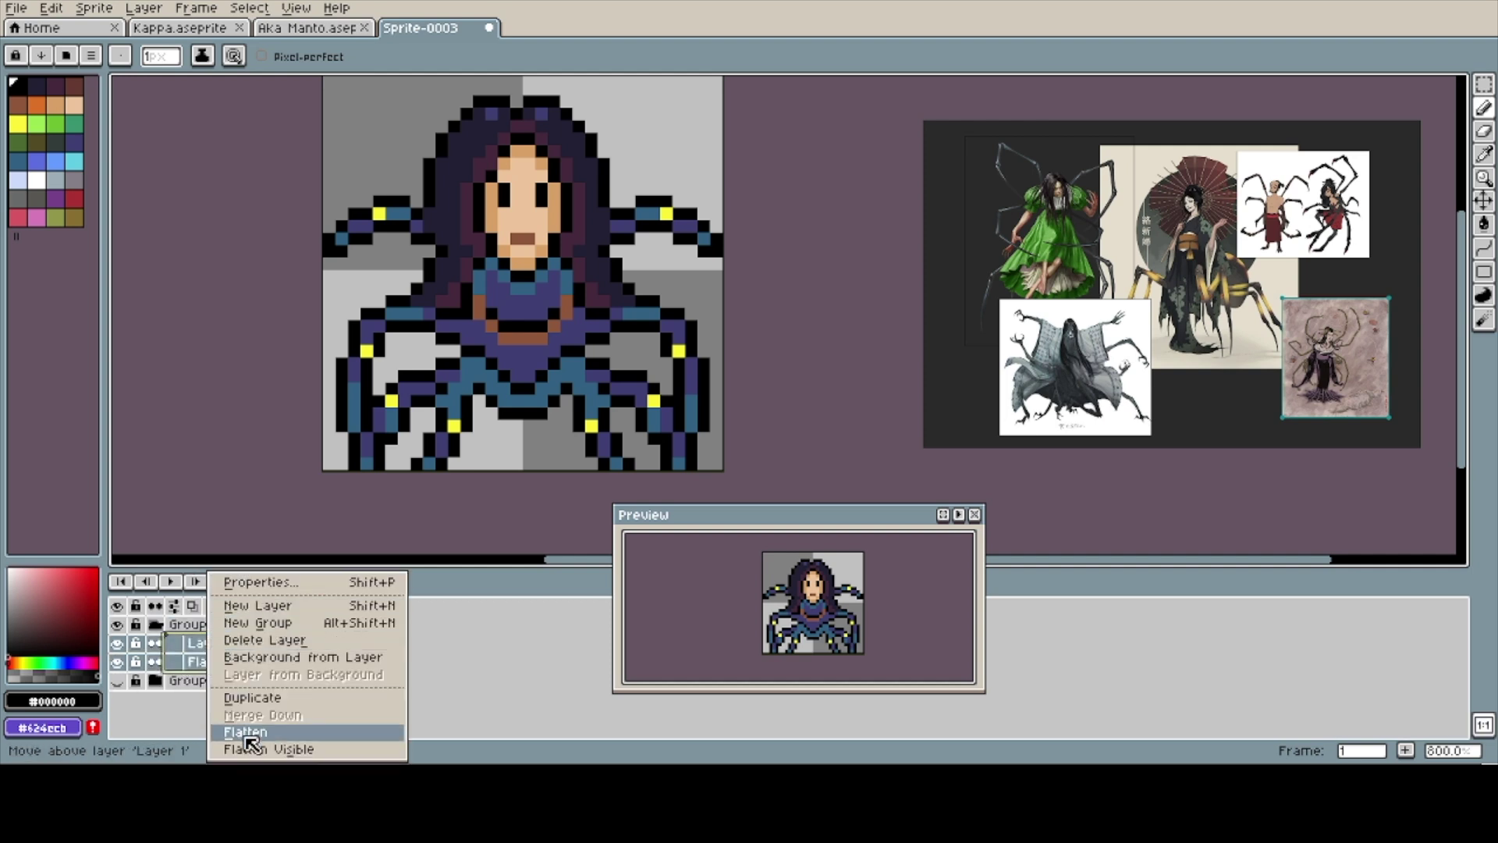
left_click(252, 734)
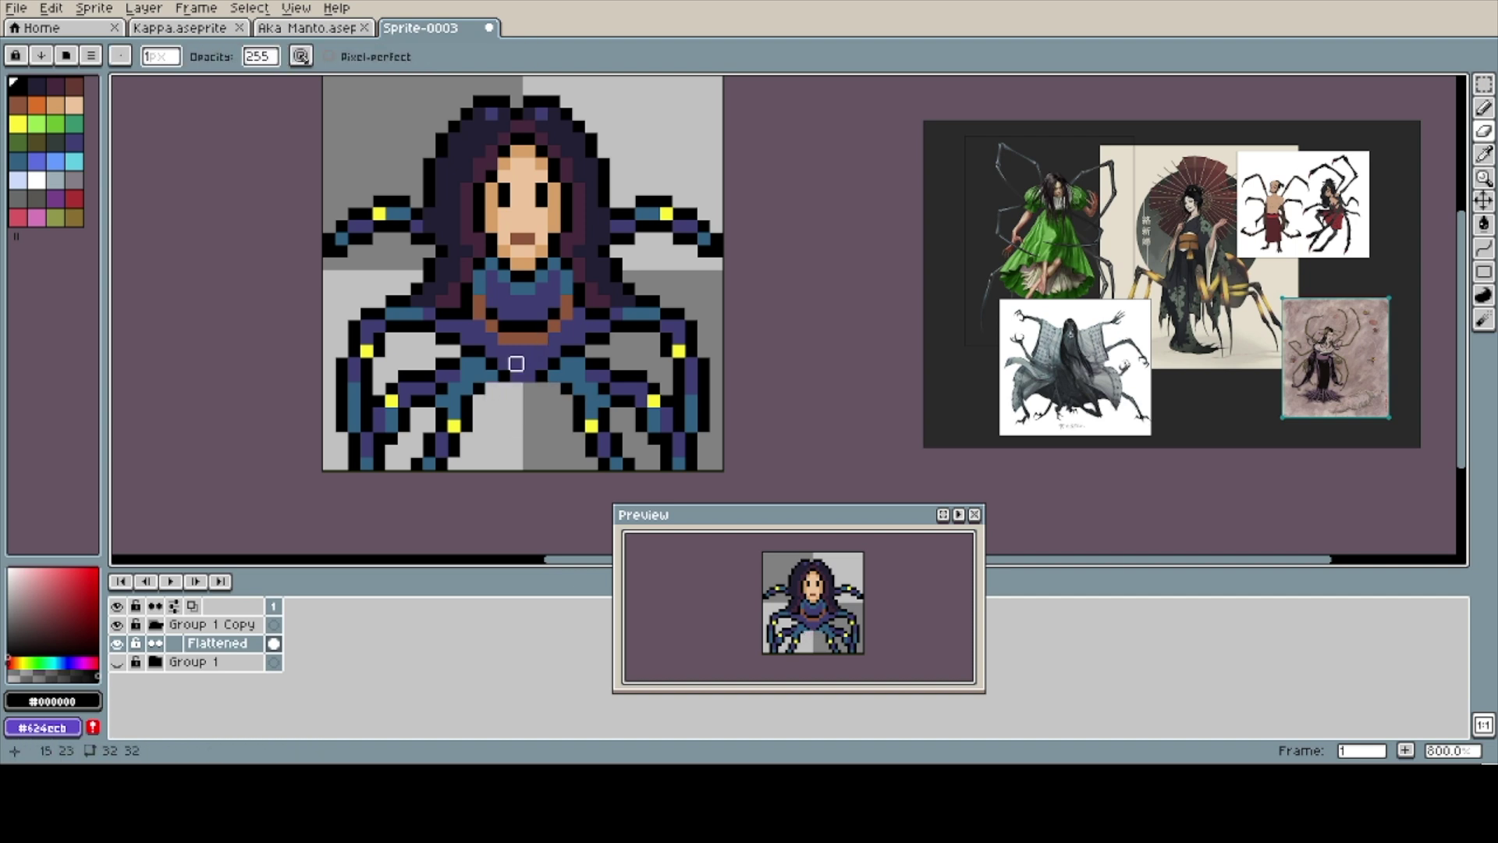
- Erase the skirt's lower hem and close its shortened bottom edge with a black outline
key("shift")
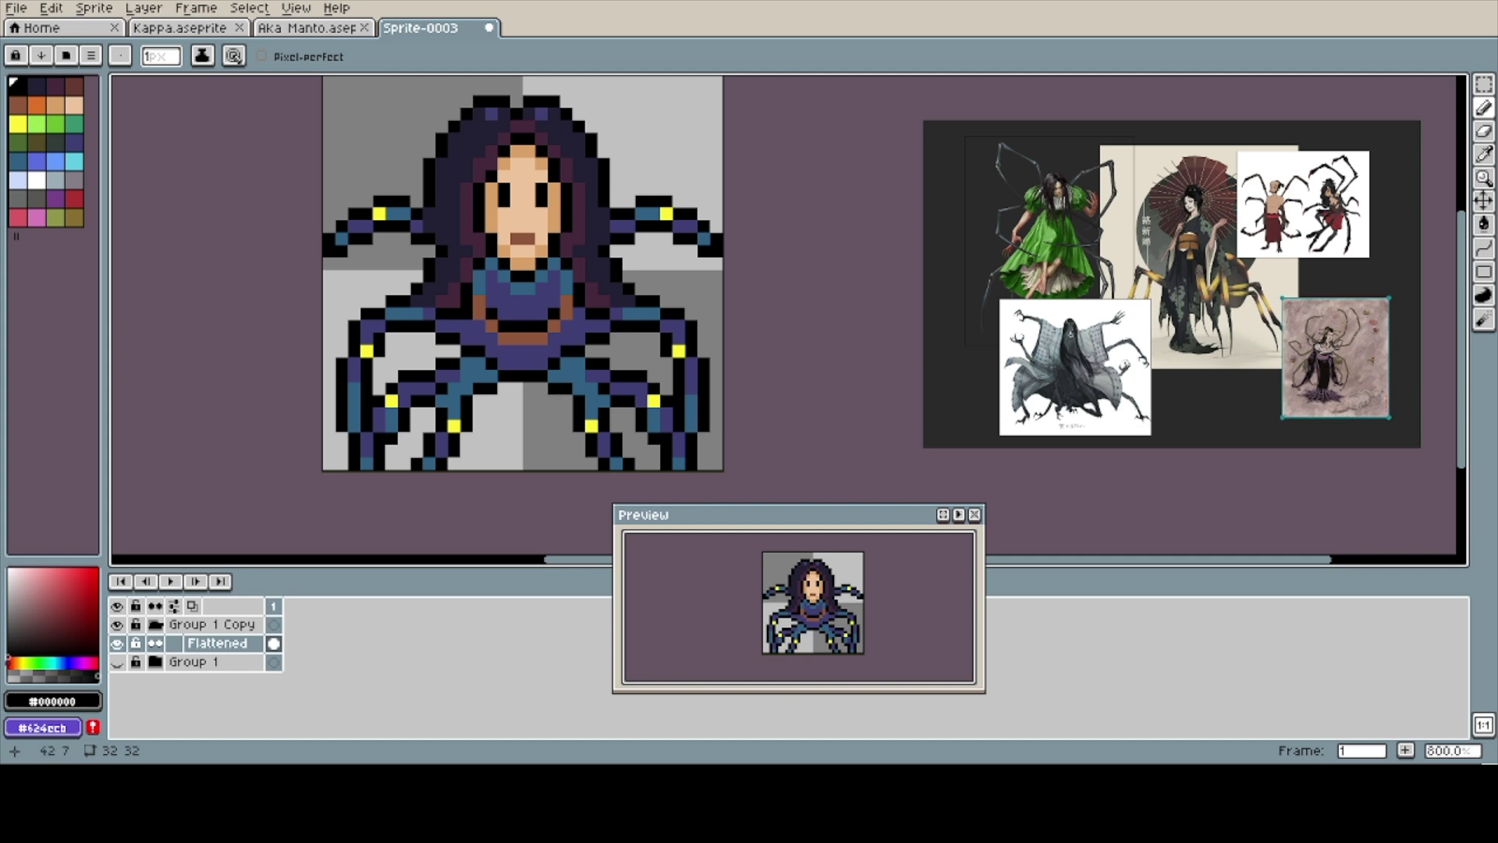
scroll(659, 290, "right", 2)
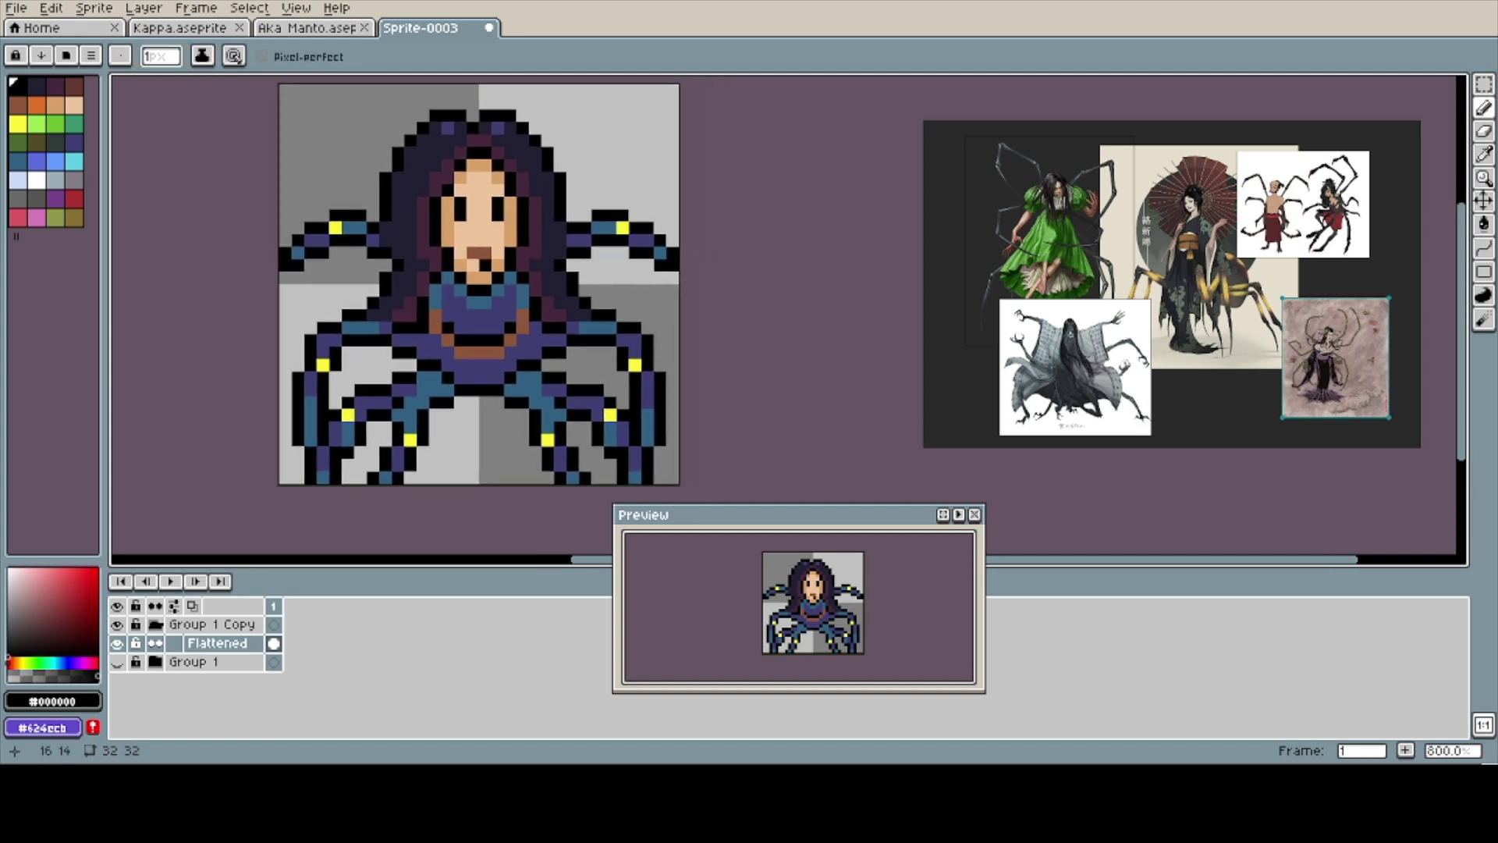
left_click_drag(709, 302, 713, 299)
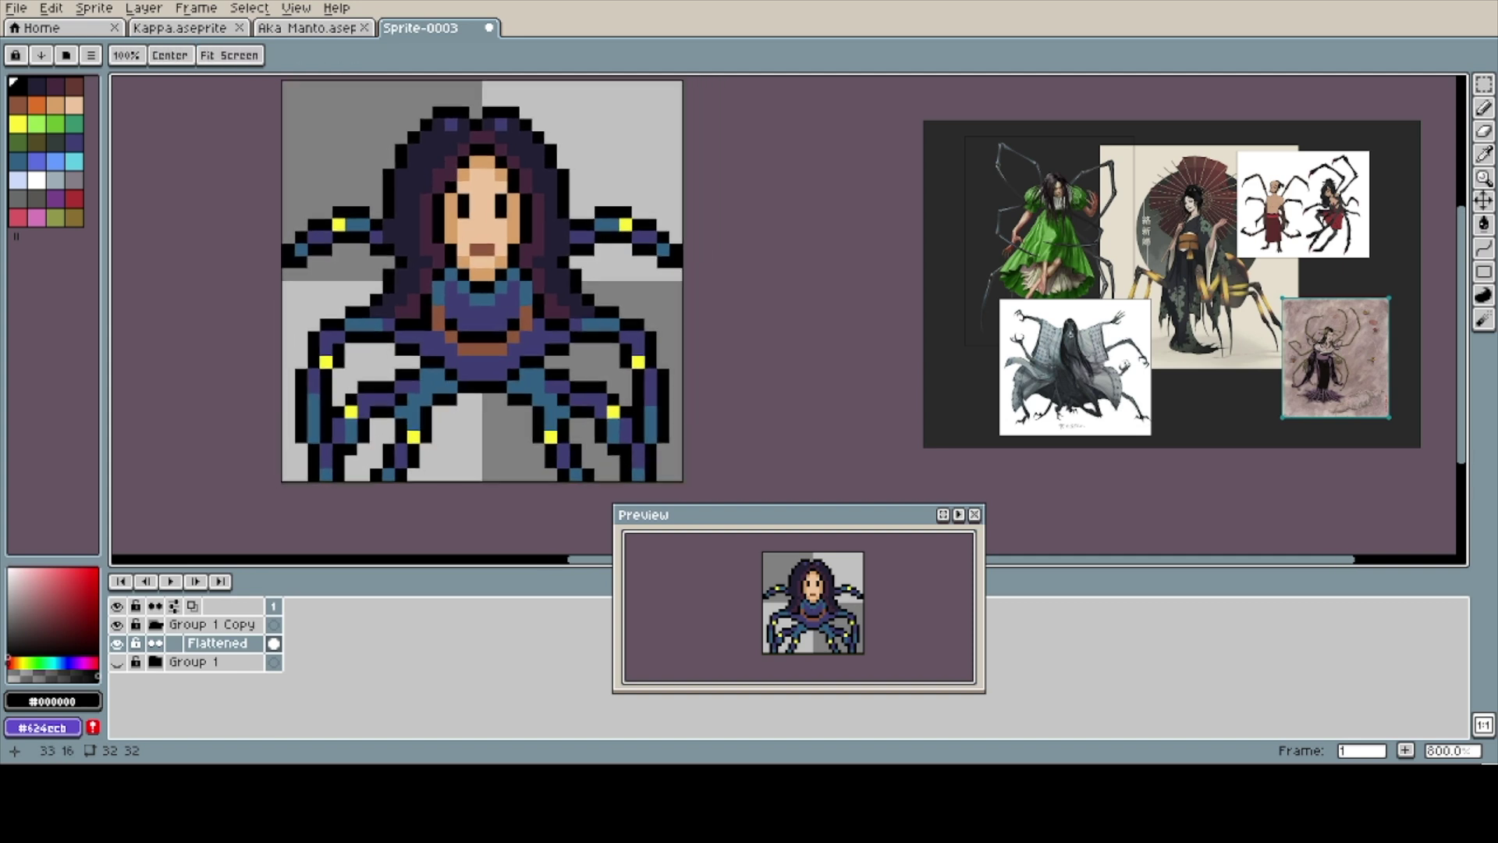